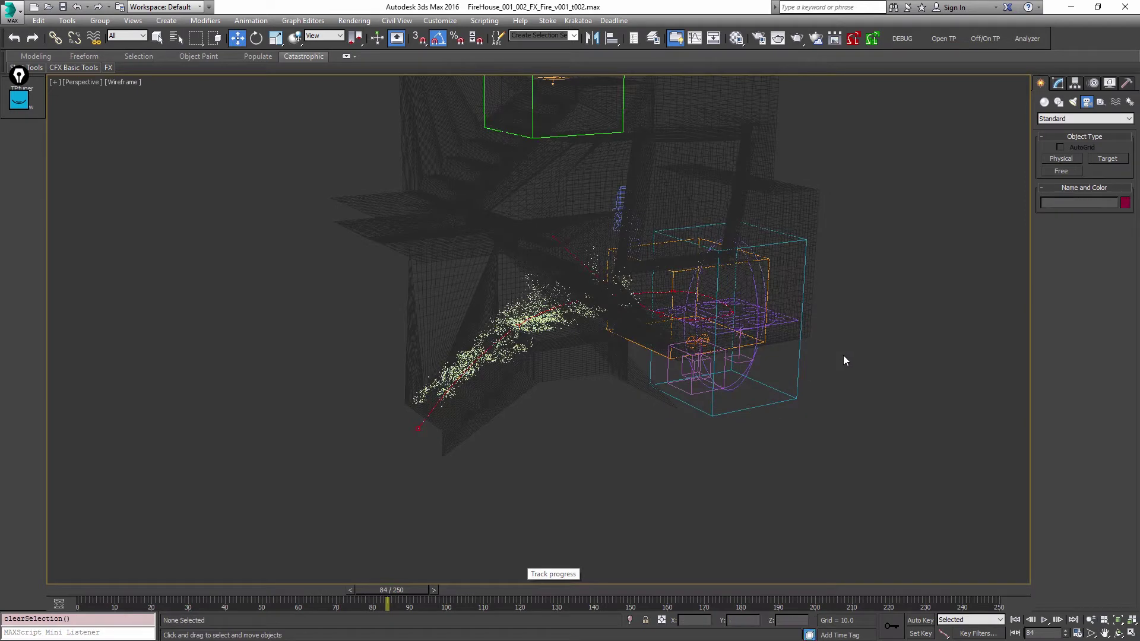
- Draw yellow freehand outlines of overlapping sections along the particle trail with the screen pen
{"action": "left_click", "coordinate": [10, 99]}
{"action": "left_click", "coordinate": [19, 135]}
{"action": "left_click_drag", "start_coordinate": [383, 381], "coordinate": [434, 426]}
{"action": "left_click_drag", "start_coordinate": [366, 359], "coordinate": [463, 297]}
{"action": "left_click_drag", "start_coordinate": [435, 436], "coordinate": [541, 371]}
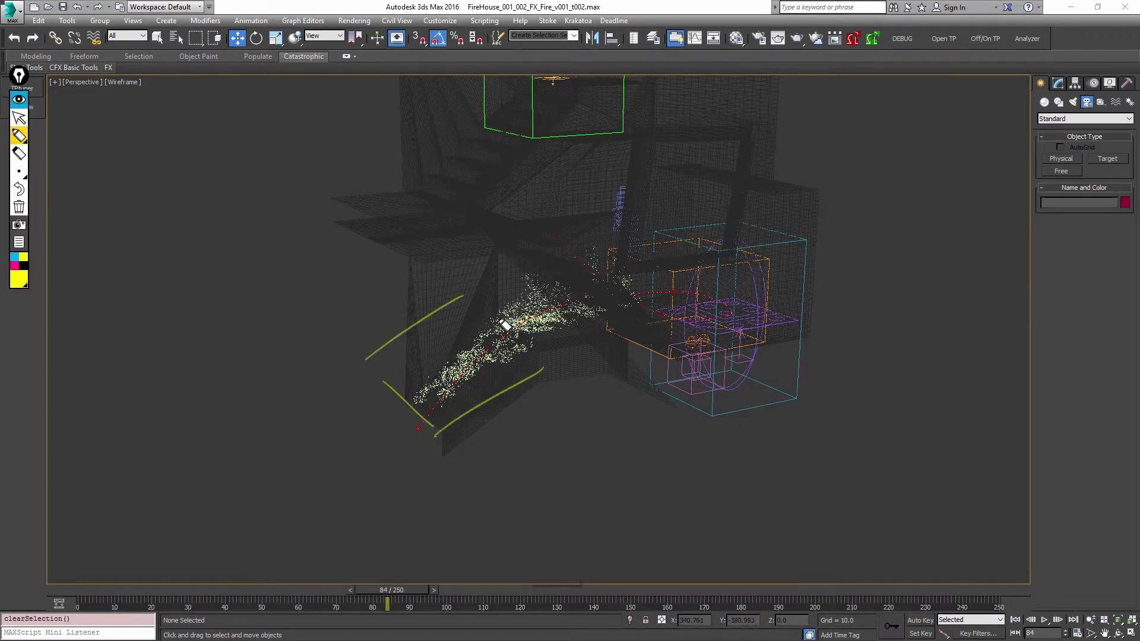
{"action": "mouse_move", "coordinate": [446, 304]}
{"action": "left_mouse_down"}
{"action": "mouse_move", "coordinate": [497, 366]}
{"action": "mouse_move", "coordinate": [684, 291]}
{"action": "left_mouse_up"}
{"action": "mouse_move", "coordinate": [592, 244]}
{"action": "left_mouse_down"}
{"action": "mouse_move", "coordinate": [457, 314]}
{"action": "mouse_move", "coordinate": [534, 367]}
{"action": "left_mouse_up"}
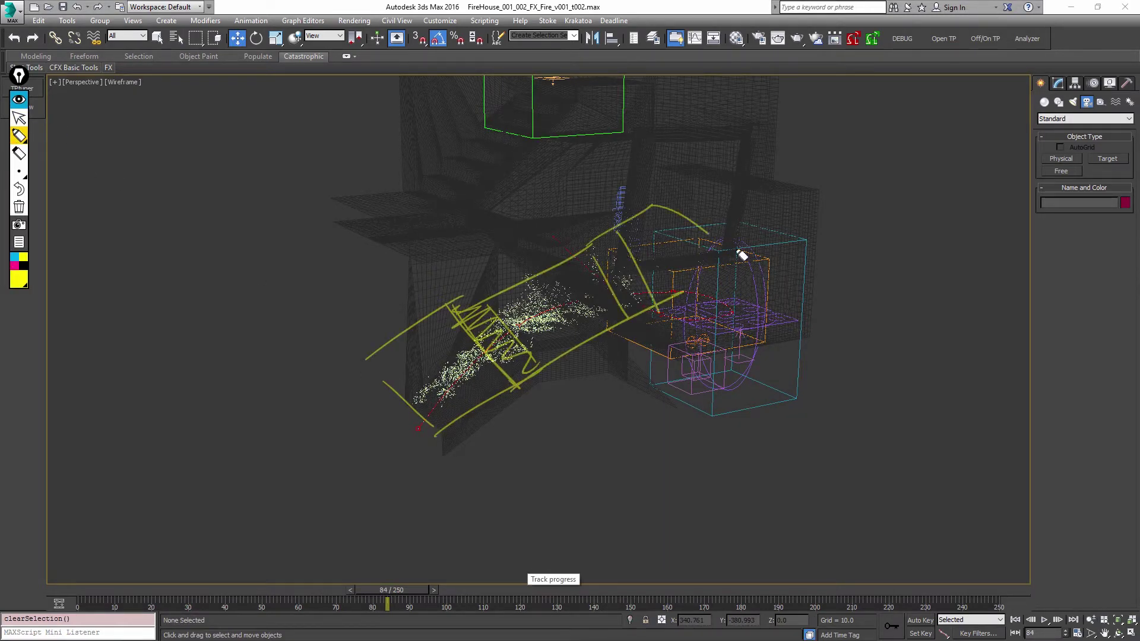
{"action": "mouse_move", "coordinate": [742, 255]}
{"action": "left_mouse_down"}
{"action": "mouse_move", "coordinate": [687, 254]}
{"action": "mouse_move", "coordinate": [601, 178]}
{"action": "mouse_move", "coordinate": [534, 297]}
{"action": "left_mouse_up"}
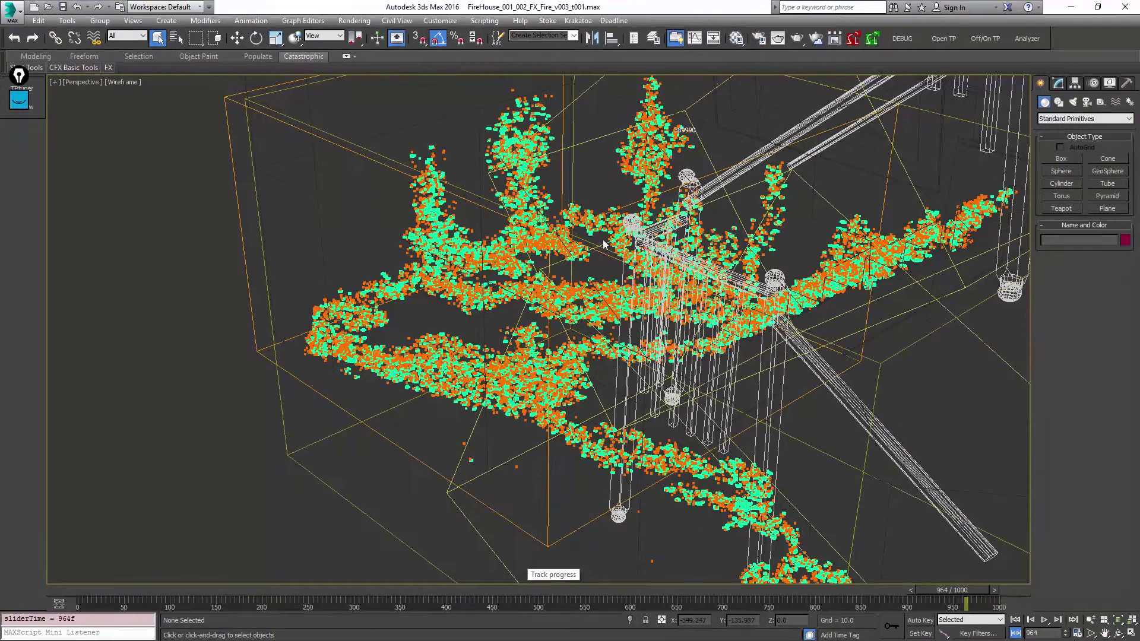
- Scrub back to frame 870 and examine how the fire particles spread through the house and the surrounding simulation grids
{"action": "scroll", "coordinate": [578, 223], "scroll_direction": "down", "scroll_amount": 4}
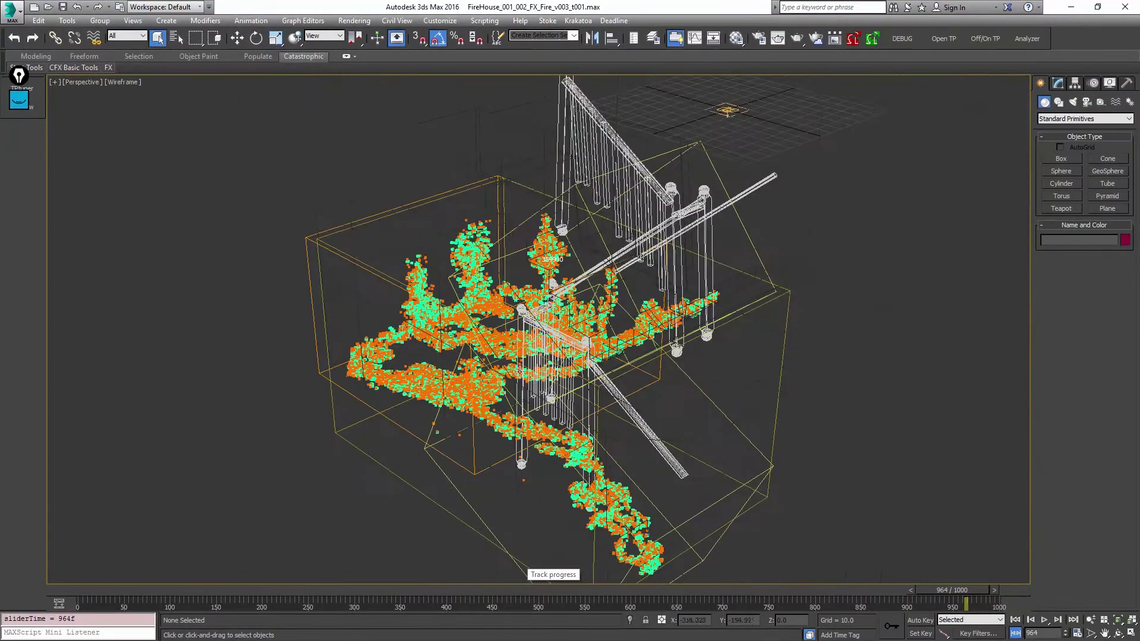
{"action": "middle_click_drag", "start_coordinate": [577, 224], "coordinate": [730, 341], "text": "alt"}
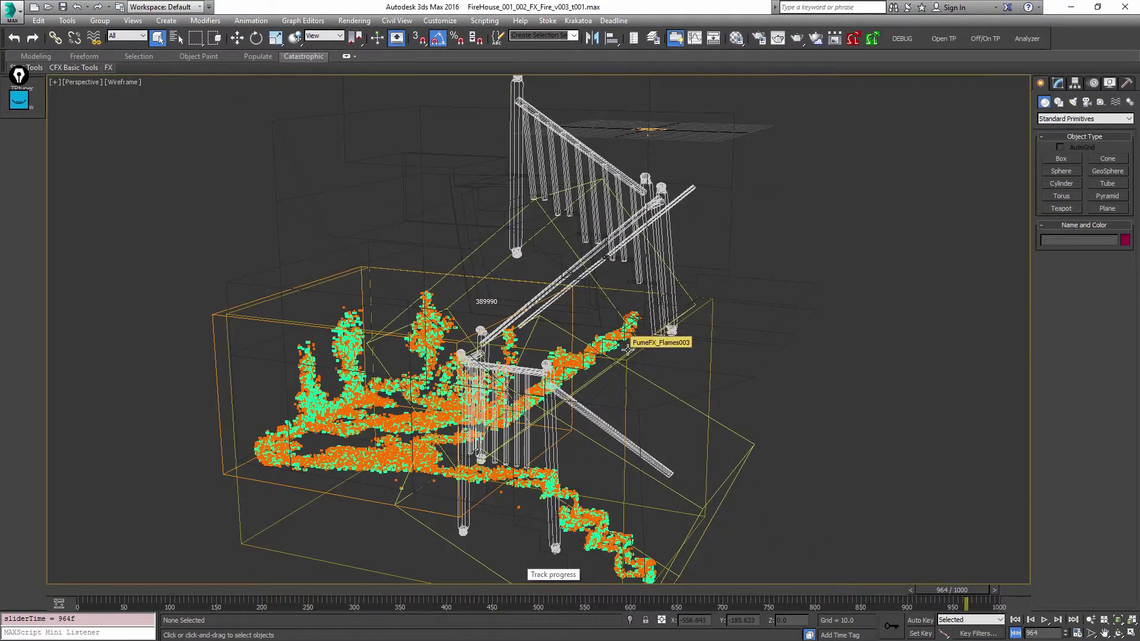
{"action": "left_click_drag", "start_coordinate": [354, 592], "coordinate": [878, 552]}
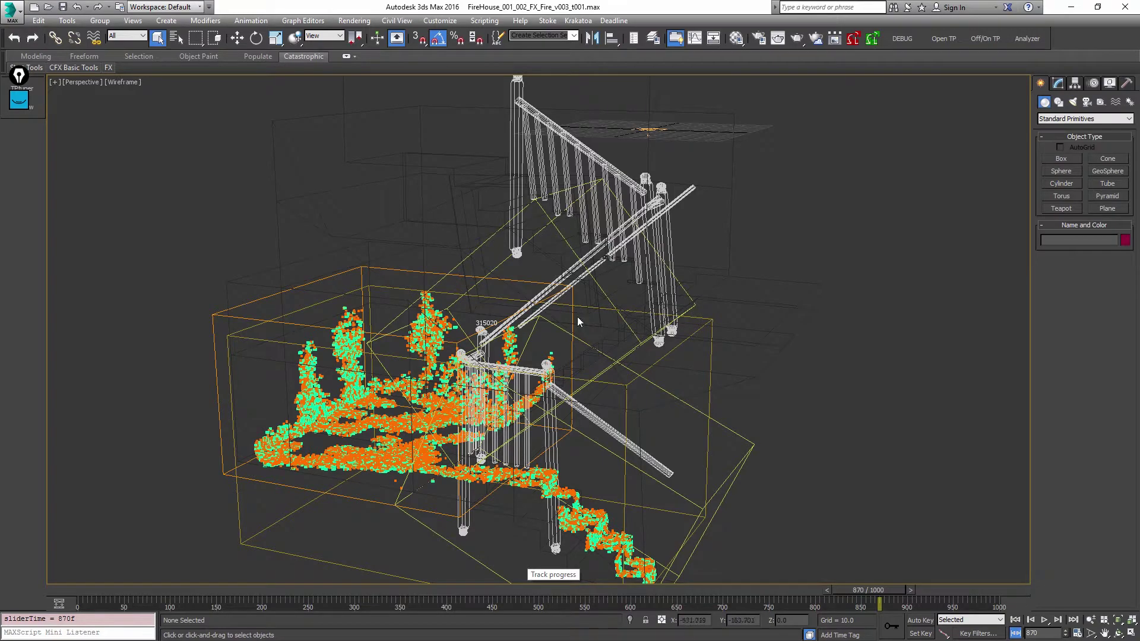
{"action": "middle_click_drag", "start_coordinate": [577, 316], "coordinate": [553, 312], "text": "alt"}
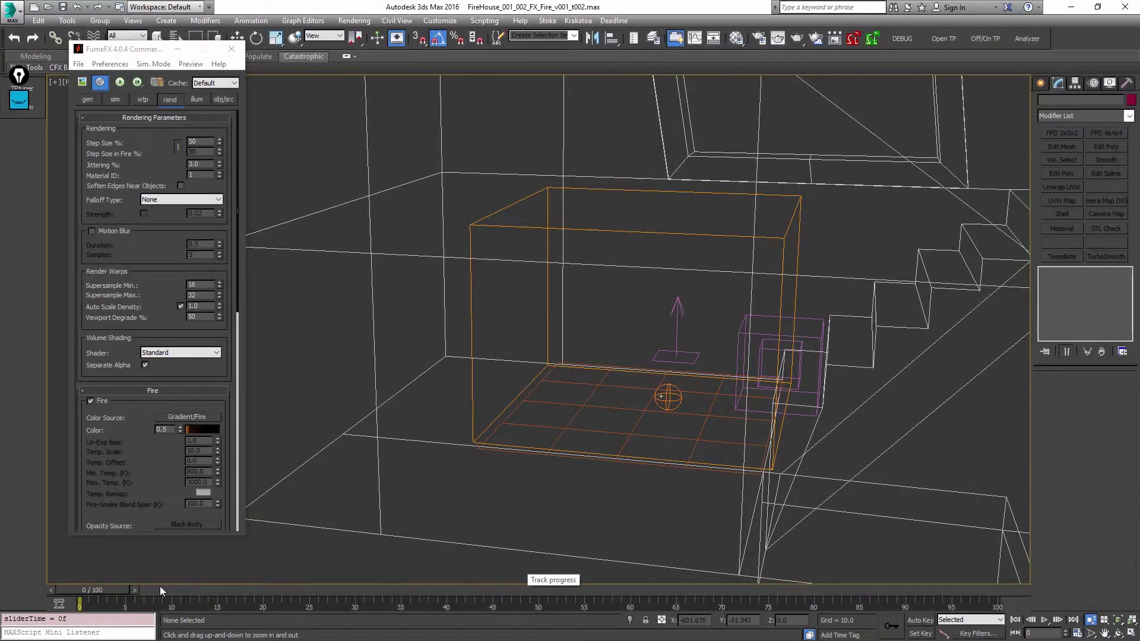
- Scrub the timeline to frame 47 and examine the fire particles inside the FumeFX grid
{"action": "left_click_drag", "start_coordinate": [138, 593], "coordinate": [449, 591]}
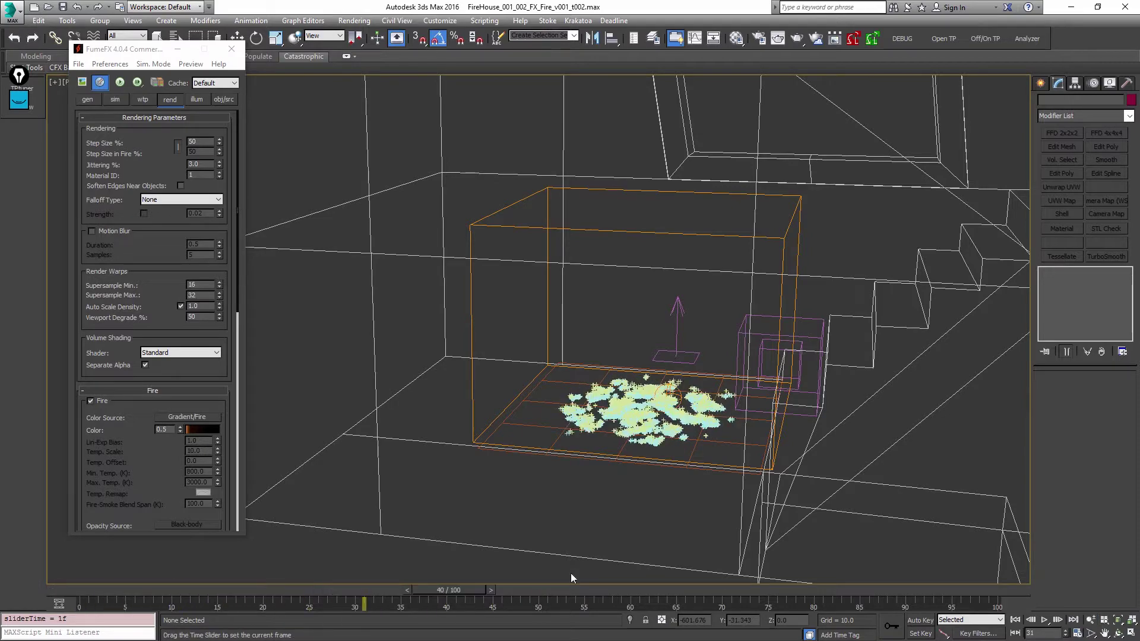
{"action": "left_click_drag", "start_coordinate": [571, 574], "coordinate": [571, 575]}
{"action": "middle_click_drag", "start_coordinate": [602, 455], "coordinate": [669, 479], "text": "alt"}
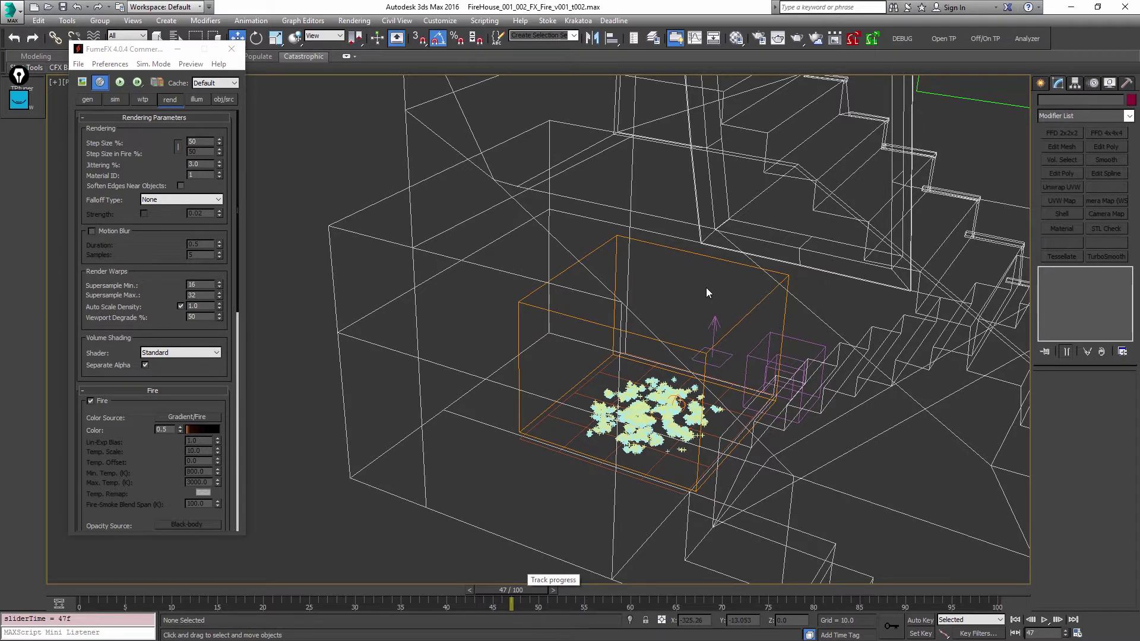
- Check the fire particles through the shot camera and return to a maximized perspective view
{"action": "key", "text": "c"}
{"action": "left_click", "coordinate": [637, 185]}
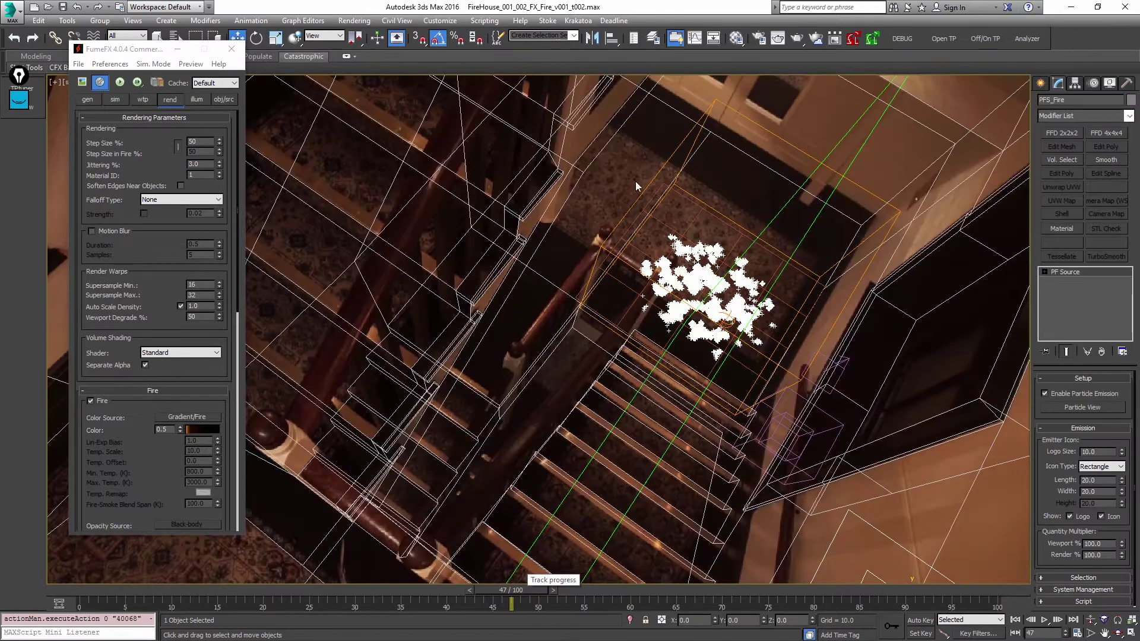
{"action": "left_click", "coordinate": [768, 205]}
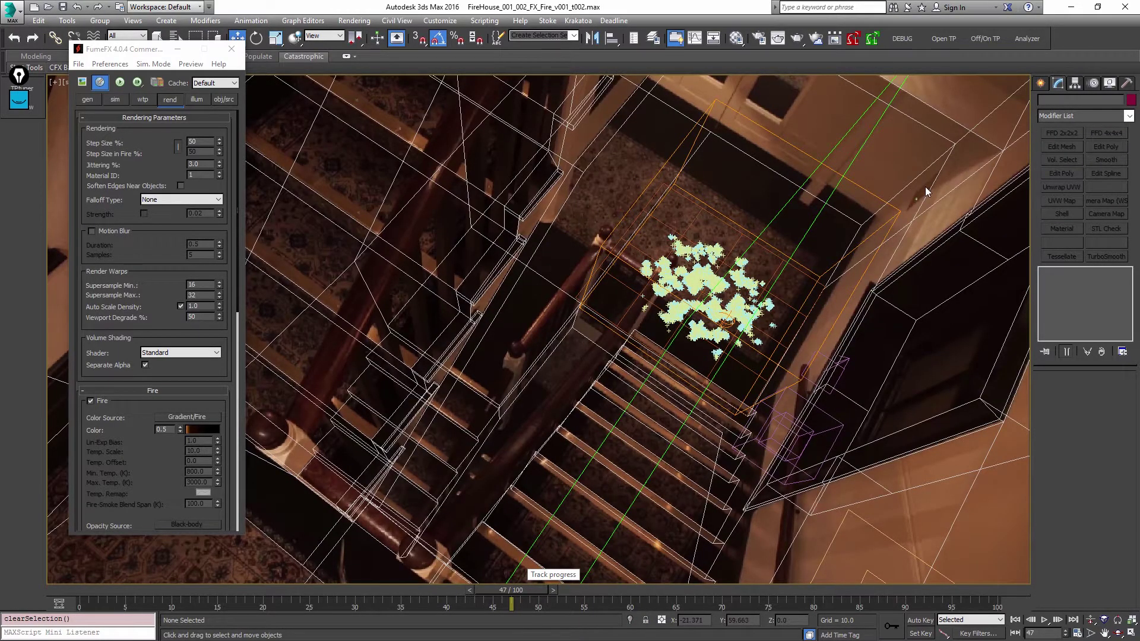
{"action": "key", "text": "alt+w"}
{"action": "right_click", "coordinate": [608, 276]}
{"action": "right_click", "coordinate": [468, 416]}
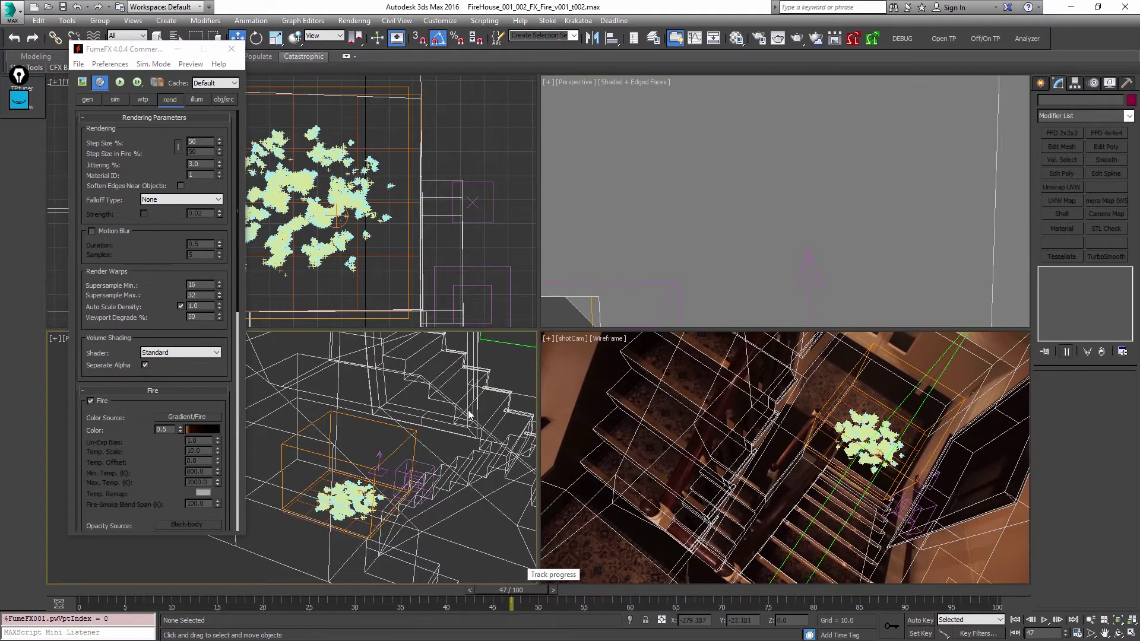
{"action": "key", "text": "alt+w"}
- Select the house staircase mesh and remove its VertexPaint modifier
{"action": "middle_click_drag", "start_coordinate": [732, 407], "coordinate": [659, 410], "text": "alt"}
{"action": "key", "text": "alt+z"}
{"action": "left_click_drag", "start_coordinate": [659, 410], "coordinate": [688, 404]}
{"action": "middle_click_drag", "start_coordinate": [687, 405], "coordinate": [688, 366], "text": "alt"}
{"action": "scroll", "coordinate": [685, 368], "scroll_direction": "down", "scroll_amount": 3}
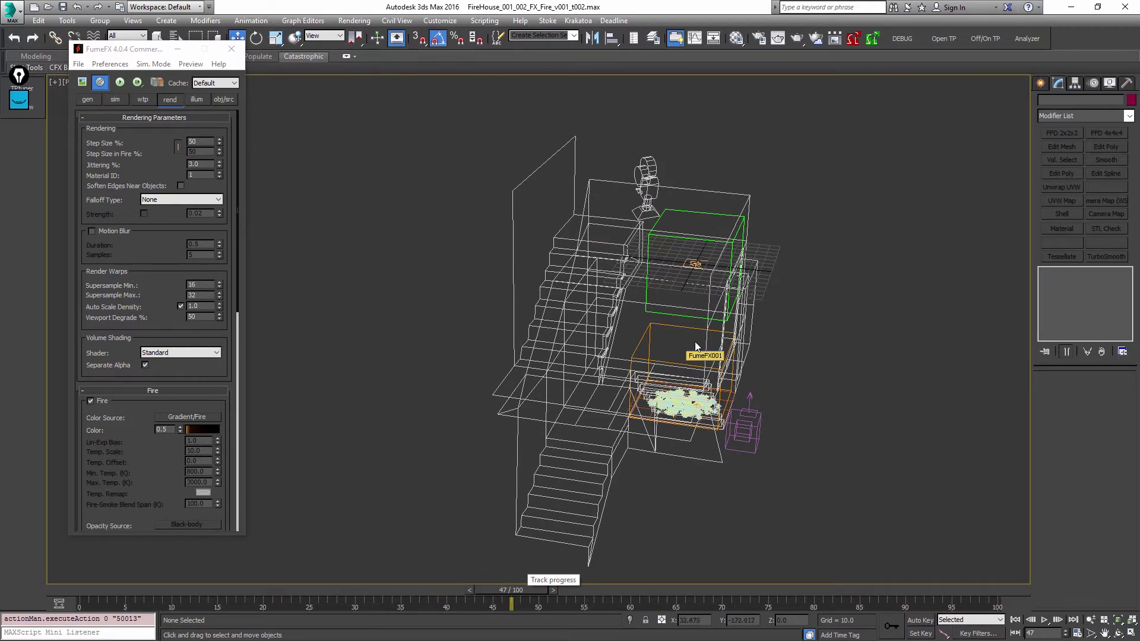
{"action": "scroll", "coordinate": [698, 350], "scroll_direction": "up", "scroll_amount": 8}
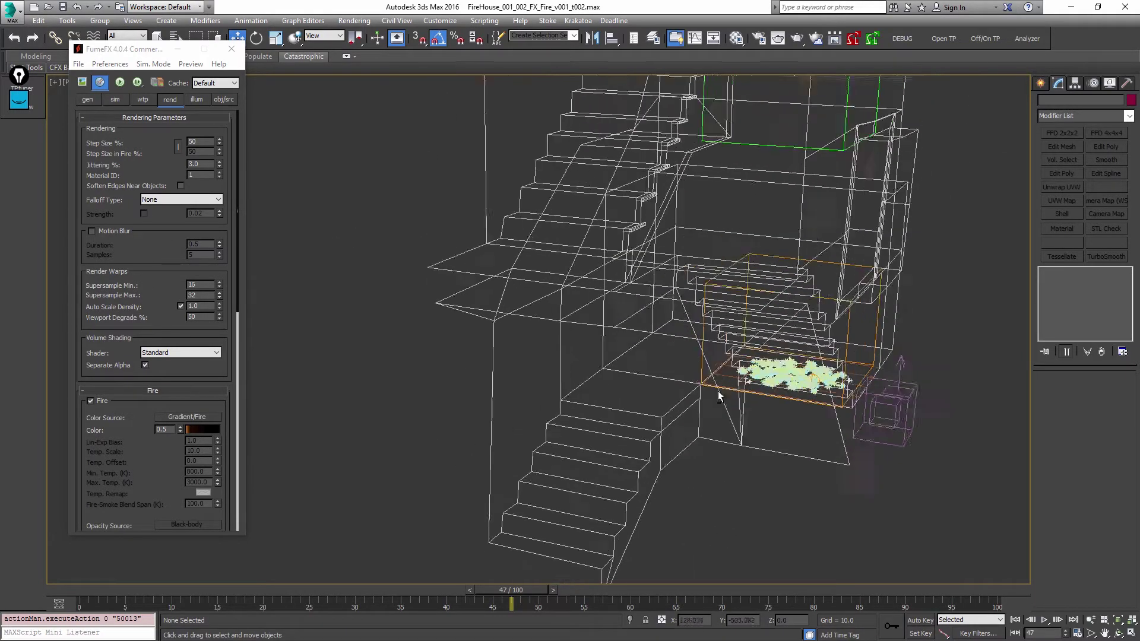
{"action": "middle_click_drag", "start_coordinate": [719, 397], "coordinate": [708, 388], "text": "alt"}
{"action": "left_click", "coordinate": [628, 405]}
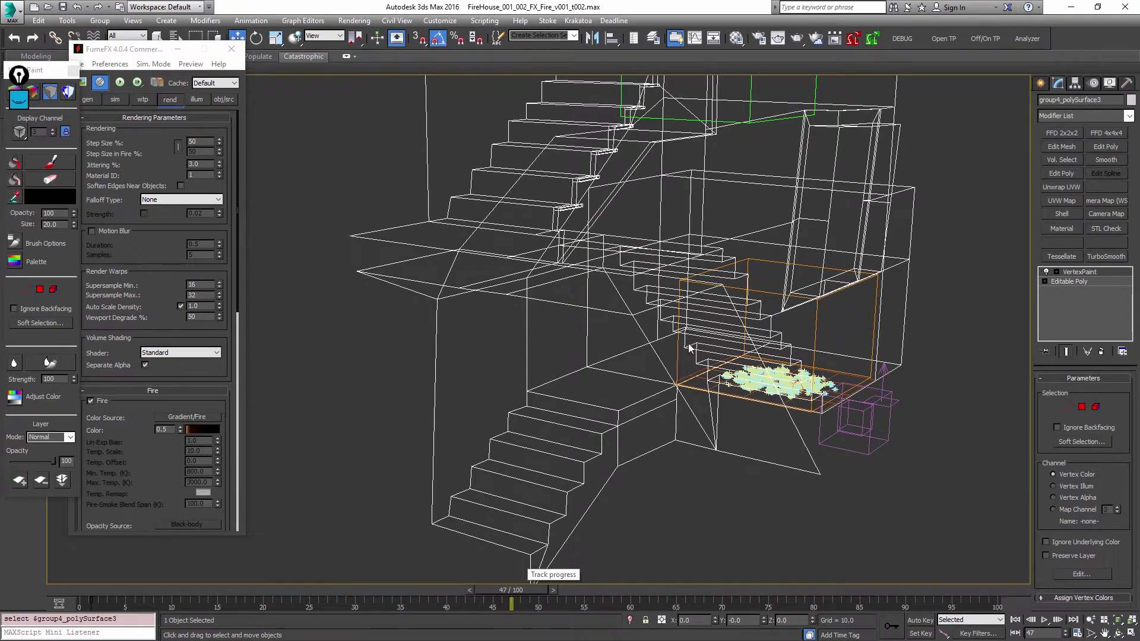
{"action": "middle_click_drag", "start_coordinate": [689, 349], "coordinate": [706, 345], "text": "alt"}
{"action": "left_click", "coordinate": [1101, 351]}
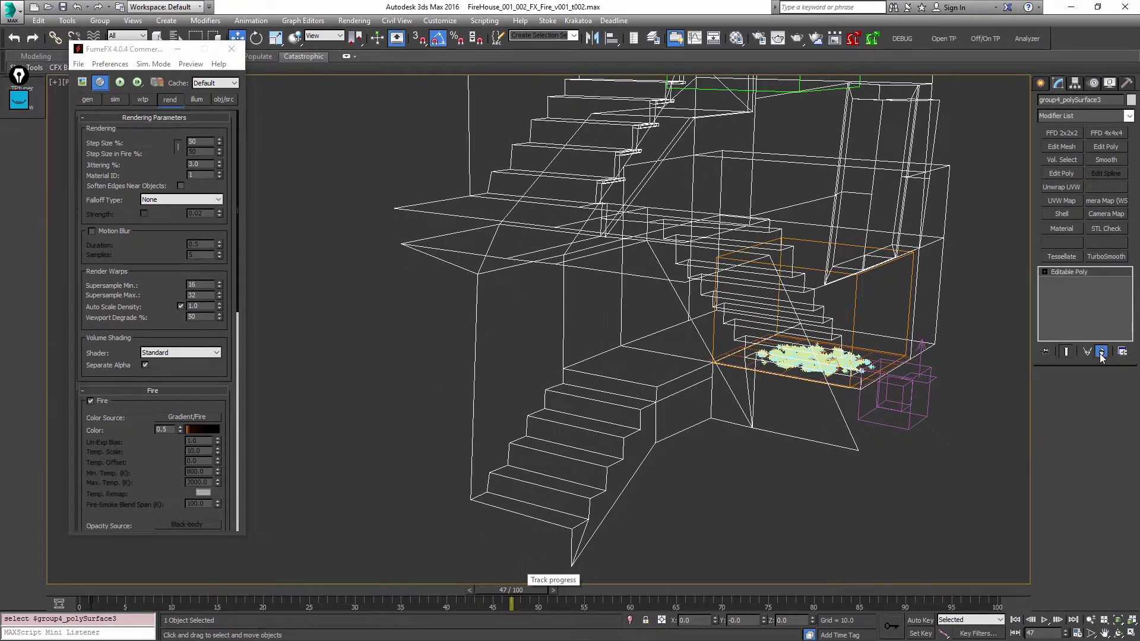
- Add an Edit Poly modifier to the staircase mesh and select all of its polygons
{"action": "scroll", "coordinate": [846, 351], "scroll_direction": "down", "scroll_amount": 8}
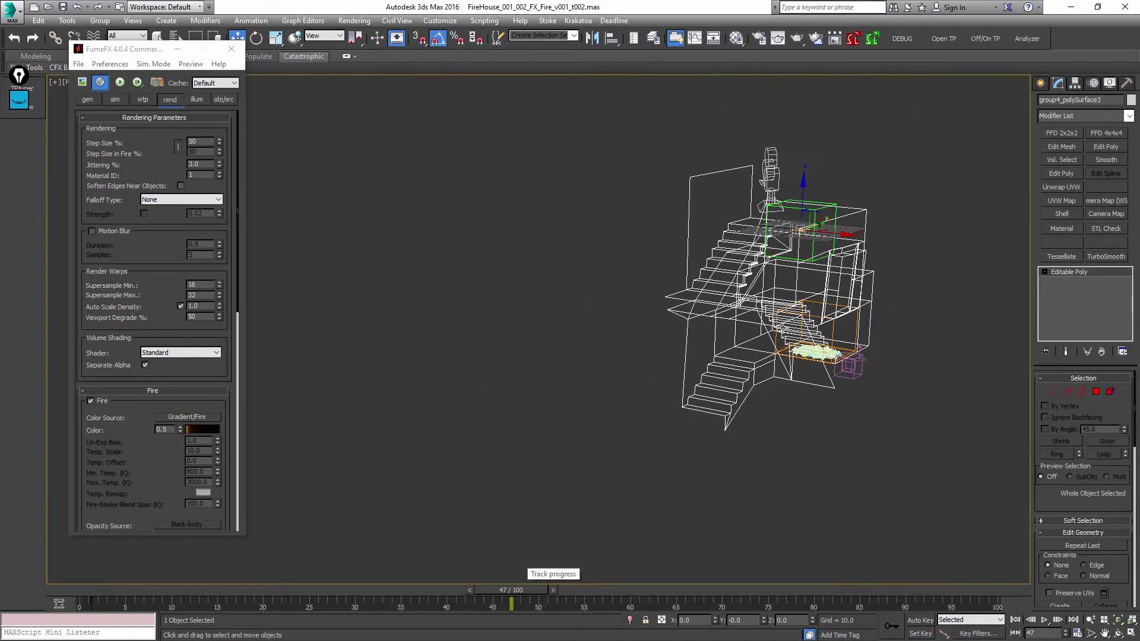
{"action": "scroll", "coordinate": [663, 306], "scroll_direction": "up", "scroll_amount": 10}
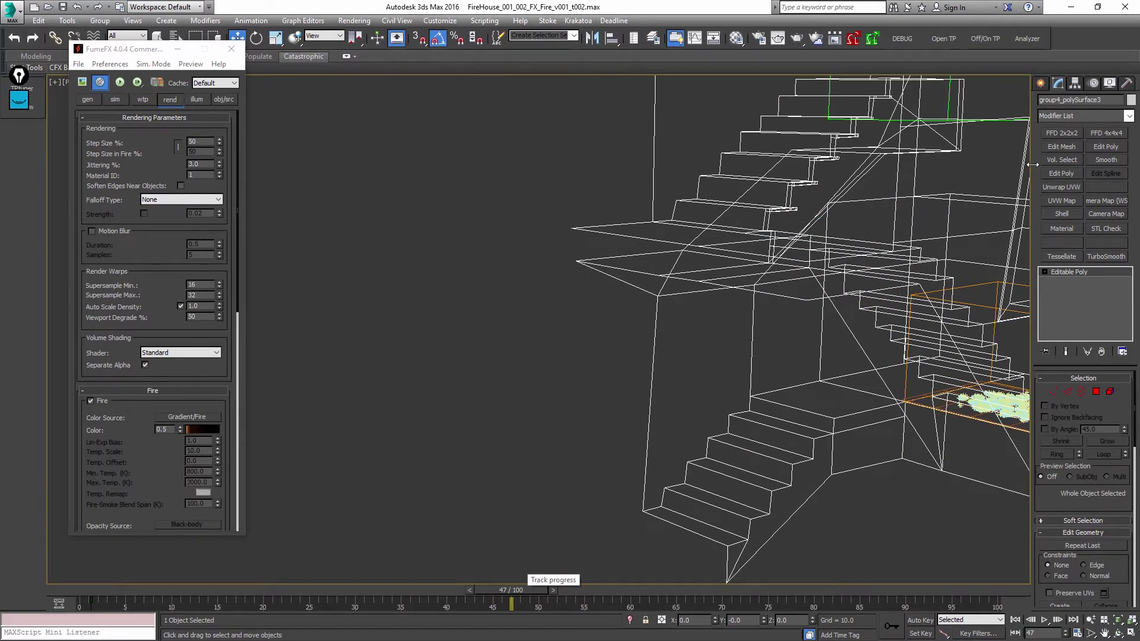
{"action": "left_click", "coordinate": [1107, 147]}
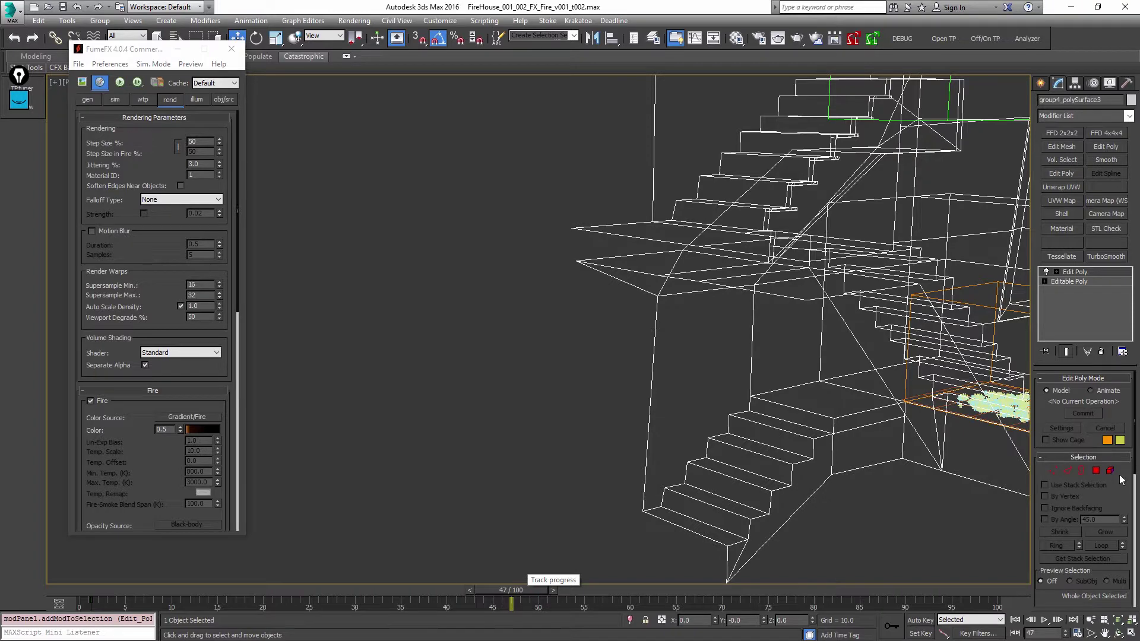
{"action": "left_click", "coordinate": [1109, 470]}
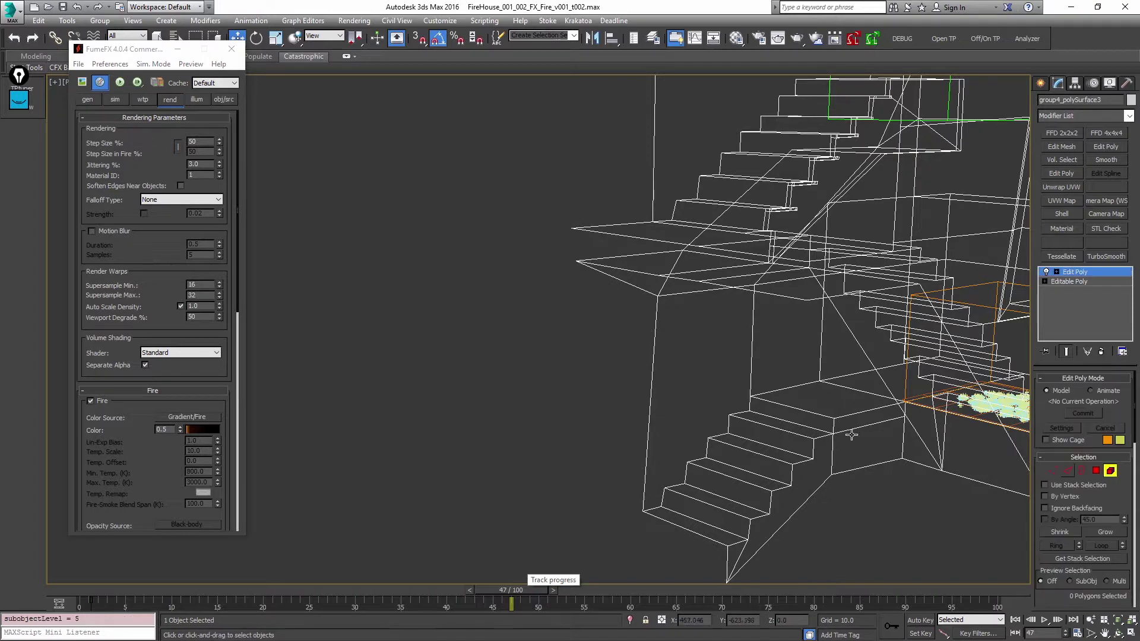
{"action": "left_click", "coordinate": [1097, 476]}
{"action": "scroll", "coordinate": [712, 386], "scroll_direction": "down", "scroll_amount": 8}
{"action": "left_click_drag", "start_coordinate": [608, 219], "coordinate": [855, 434]}
{"action": "scroll", "coordinate": [718, 366], "scroll_direction": "up", "scroll_amount": 8}
{"action": "scroll", "coordinate": [724, 451], "scroll_direction": "down", "scroll_amount": 5}
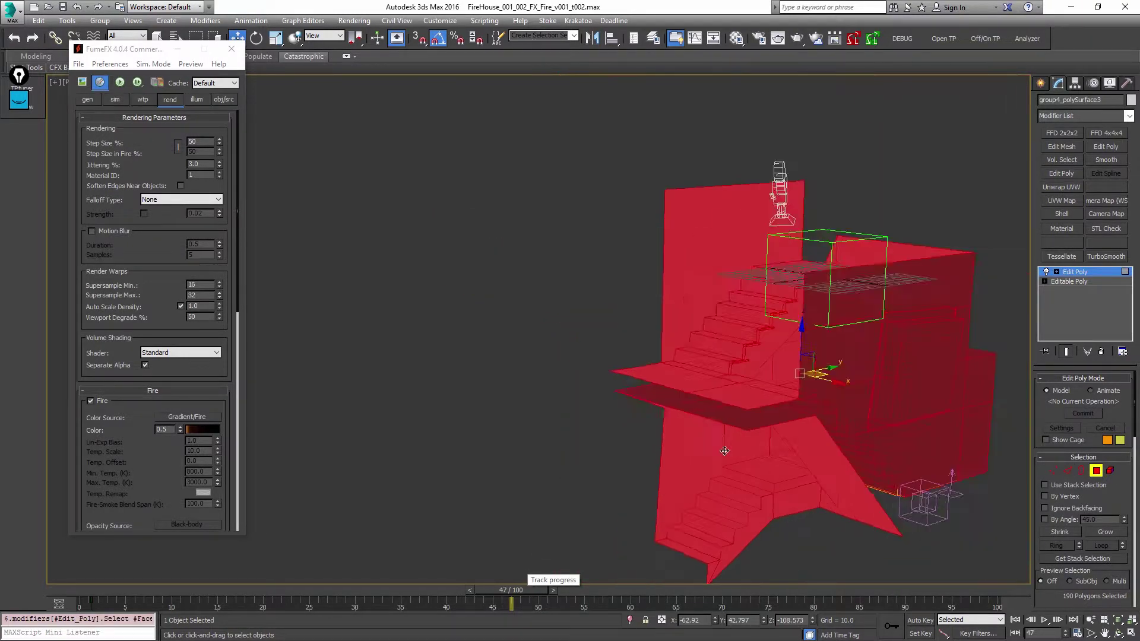
- Exclude the lower staircase's treads and risers, the landing and the two adjoining wall polygons from the selection
{"action": "middle_click_drag", "start_coordinate": [724, 450], "coordinate": [716, 365]}
{"action": "left_click", "coordinate": [685, 472], "text": "alt"}
{"action": "left_click", "coordinate": [690, 467], "text": "alt"}
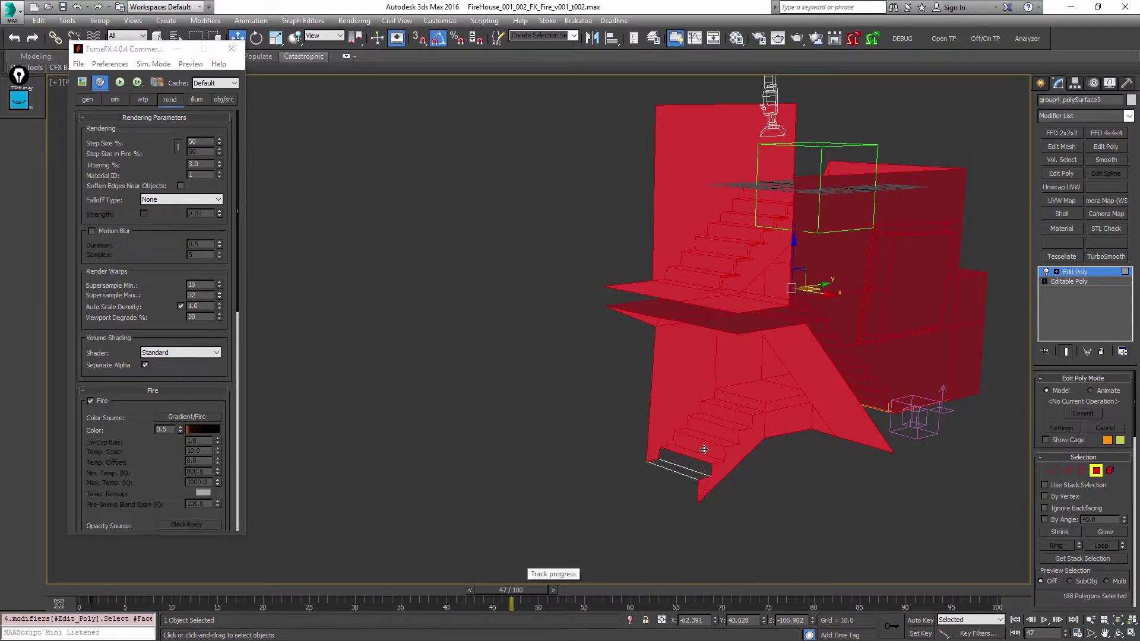
{"action": "left_click", "coordinate": [703, 450], "text": "alt"}
{"action": "left_click", "coordinate": [707, 444], "text": "alt"}
{"action": "left_click", "coordinate": [712, 435], "text": "alt"}
{"action": "left_click", "coordinate": [718, 427], "text": "alt"}
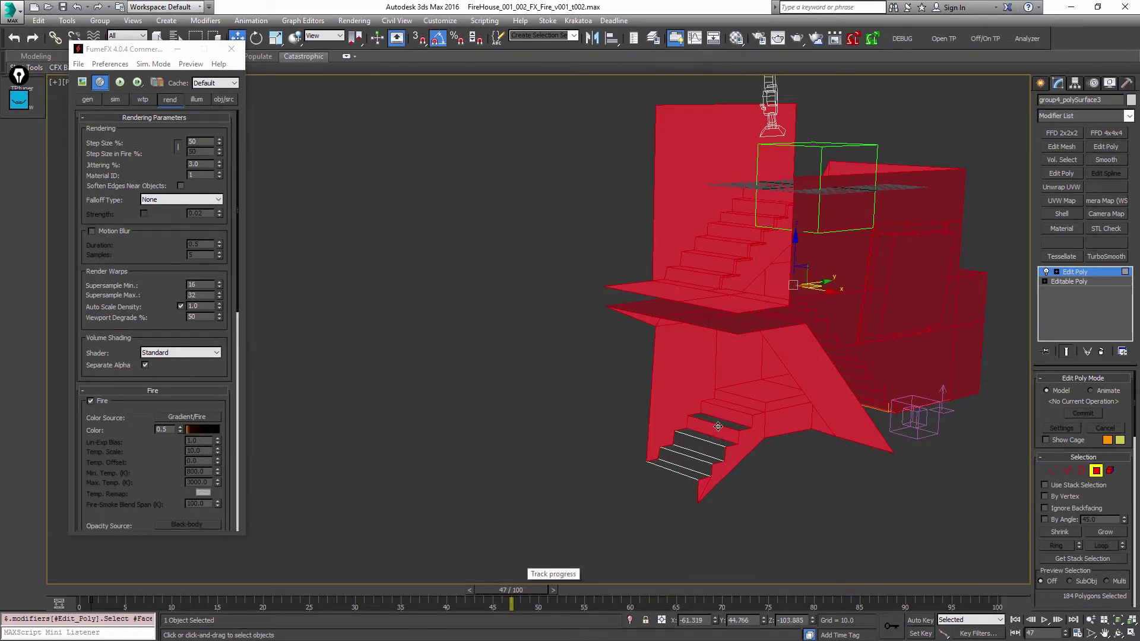
{"action": "left_click", "coordinate": [721, 421], "text": "alt"}
{"action": "left_click", "coordinate": [725, 414], "text": "alt"}
{"action": "left_click", "coordinate": [729, 408], "text": "alt"}
{"action": "left_click", "coordinate": [734, 400], "text": "alt"}
{"action": "left_click", "coordinate": [739, 388], "text": "alt"}
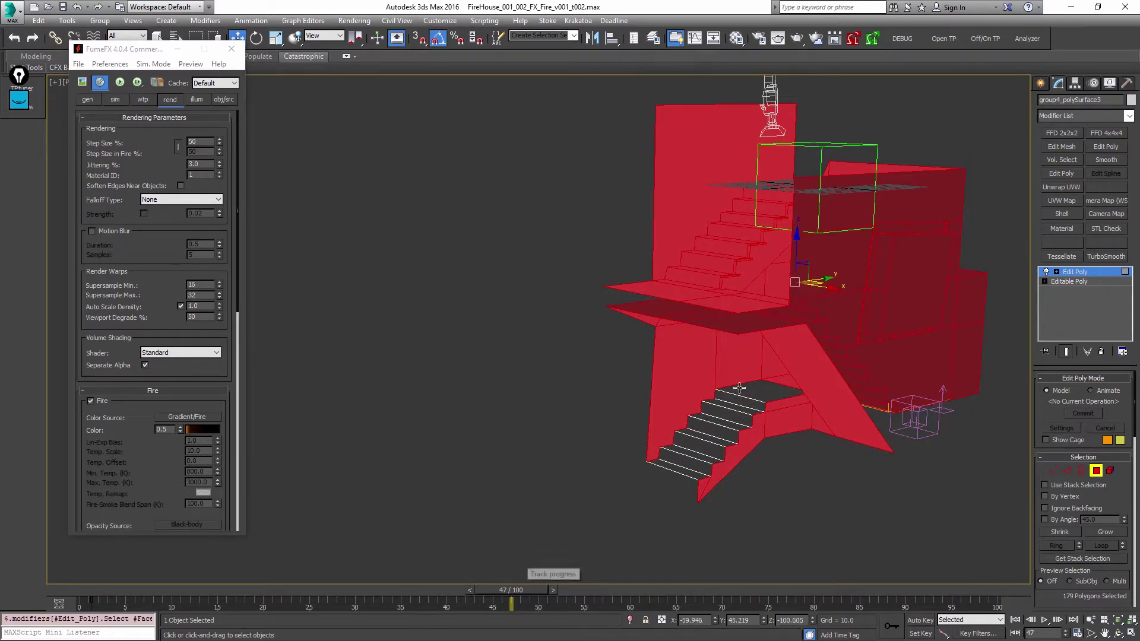
{"action": "left_click", "coordinate": [729, 376], "text": "alt"}
{"action": "left_click", "coordinate": [700, 393], "text": "alt"}
{"action": "middle_click_drag", "start_coordinate": [695, 421], "coordinate": [737, 410], "text": "alt"}
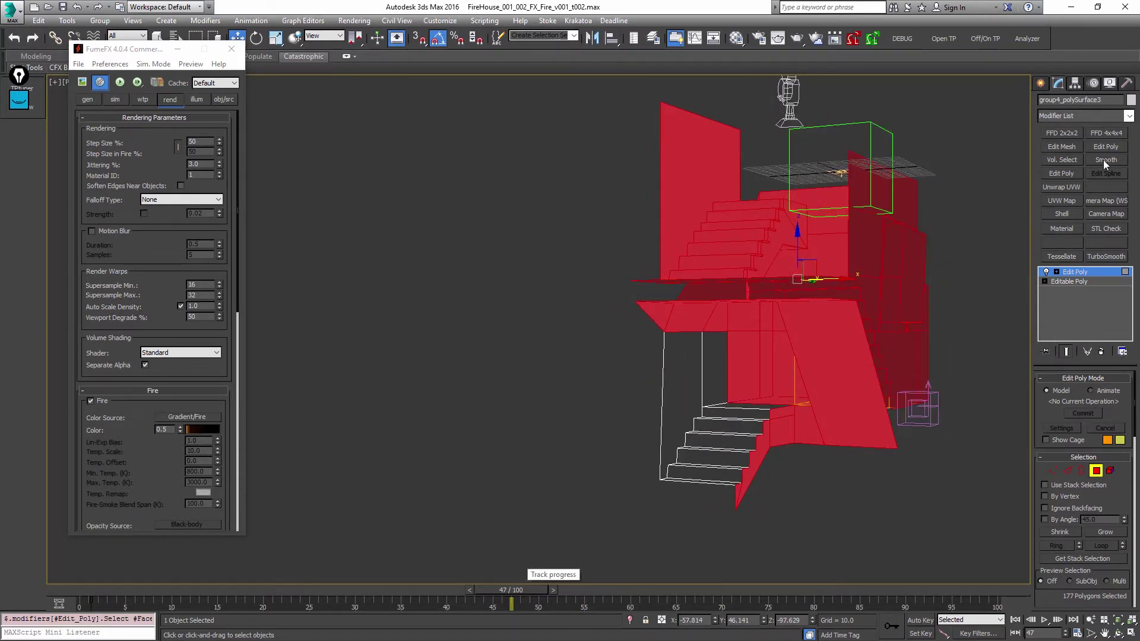
- Add a DeleteMesh modifier to remove the selected polygons from the staircase mesh
{"action": "left_click", "coordinate": [1105, 118]}
{"action": "key", "text": "d"}
{"action": "key", "text": "d"}
{"action": "key", "text": "Return"}
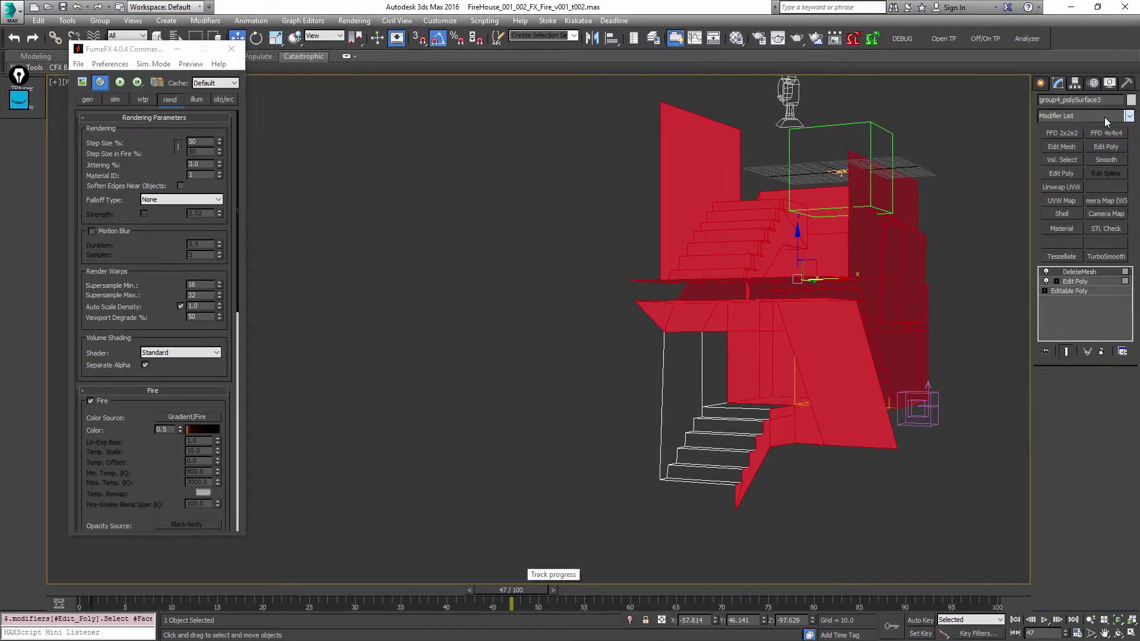
- Add a Poly Select modifier above DeleteMesh on the staircase mesh
{"action": "left_click", "coordinate": [1094, 116]}
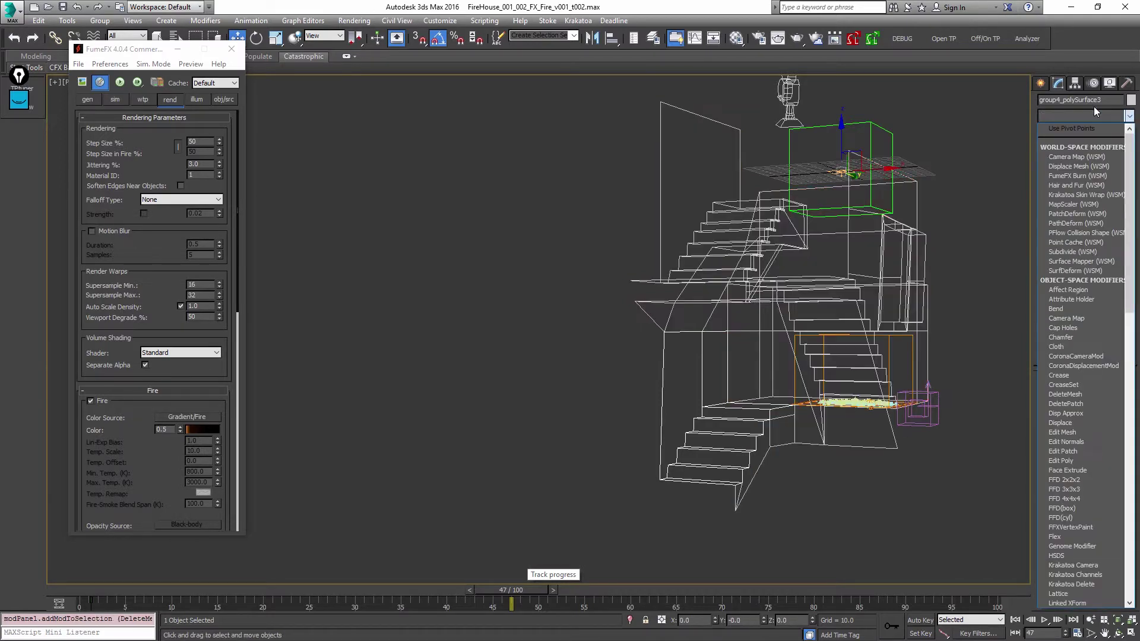
{"action": "key", "text": "p"}
{"action": "key", "text": "p"}
{"action": "key", "text": "p"}
{"action": "key", "text": "p"}
{"action": "key", "text": "p"}
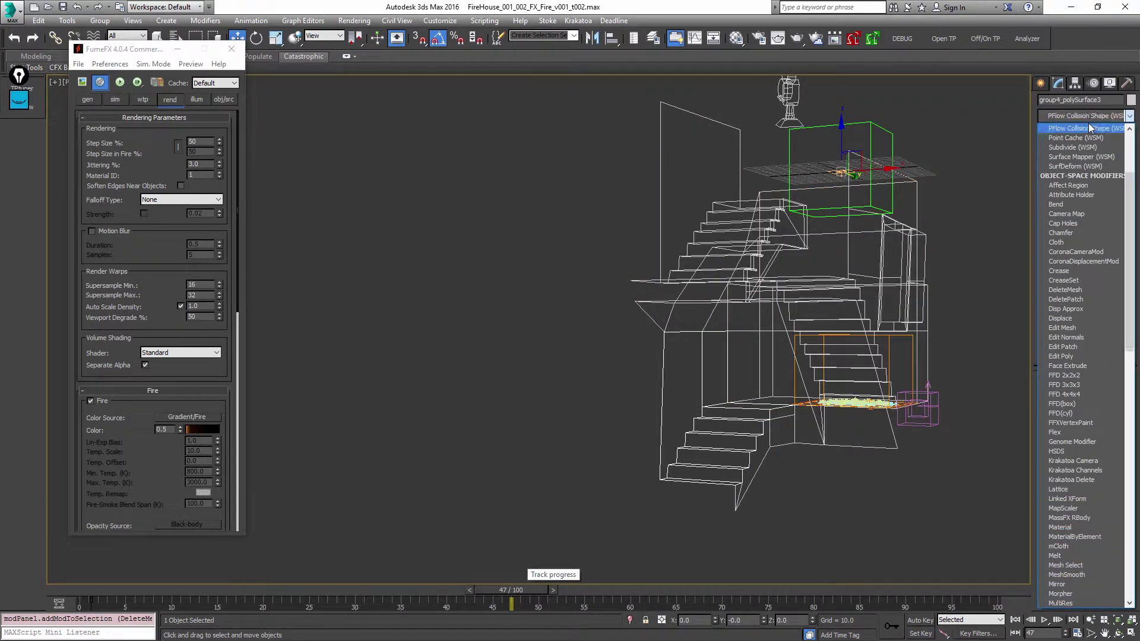
{"action": "key", "text": "p"}
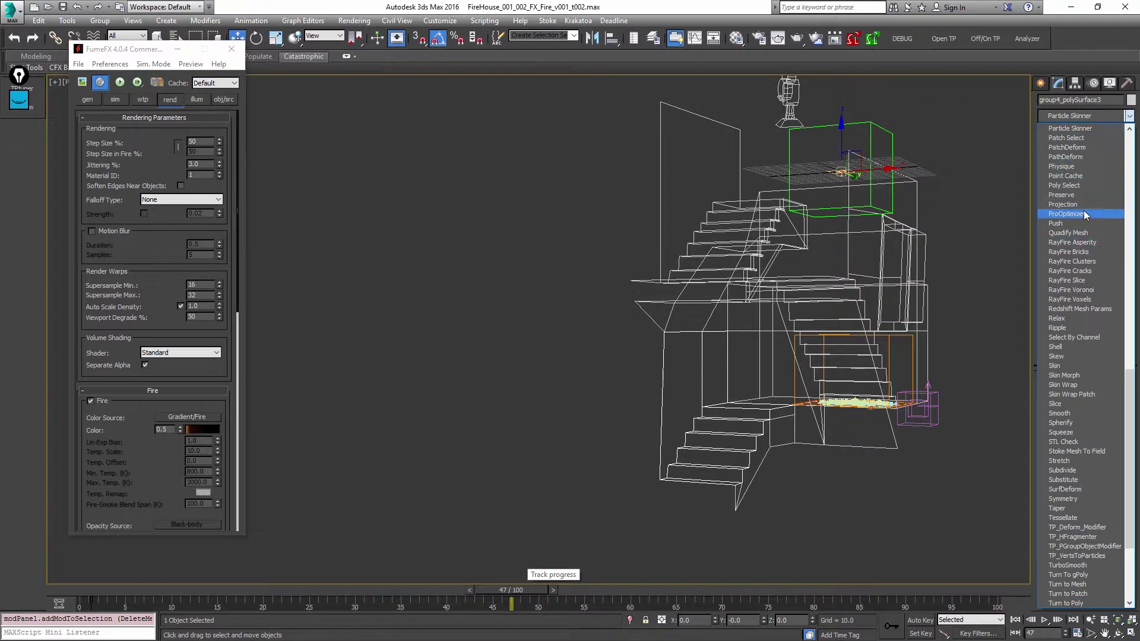
{"action": "left_click", "coordinate": [1082, 185]}
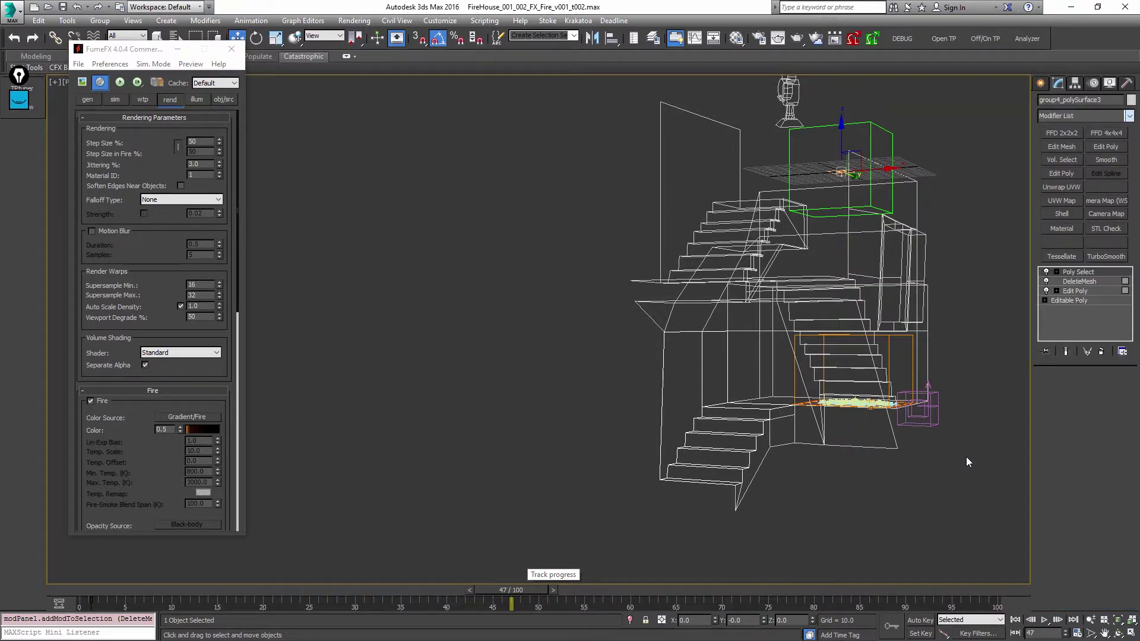
- Hide the remaining house geometry and show the lower staircase section shaded in the perspective view
{"action": "left_click", "coordinate": [843, 376]}
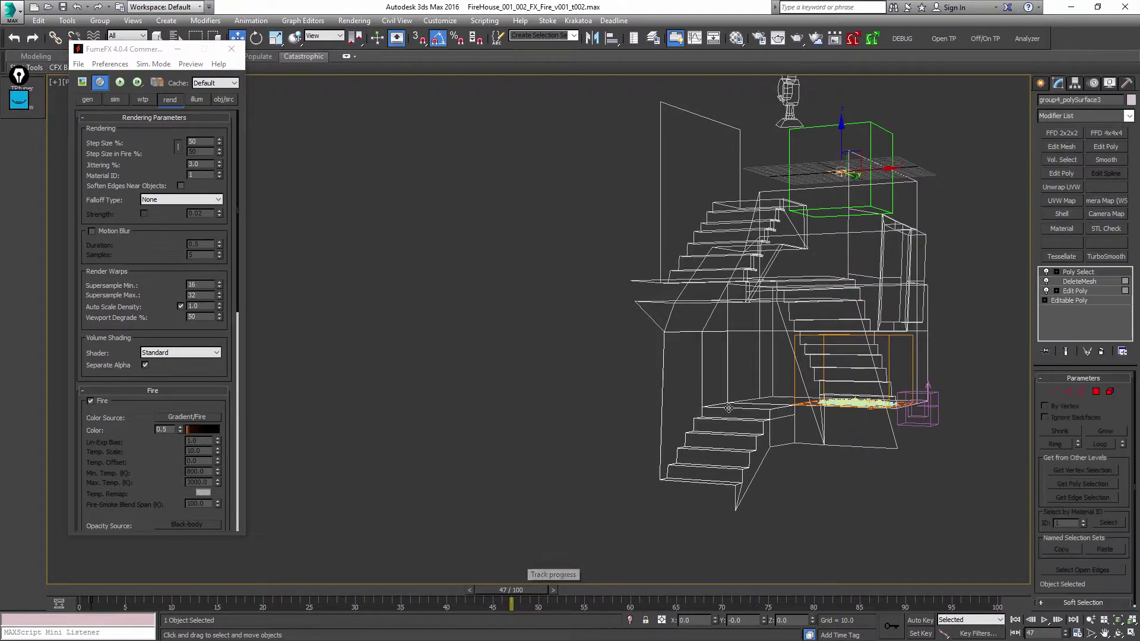
{"action": "middle_click_drag", "start_coordinate": [734, 411], "coordinate": [550, 173], "text": "alt"}
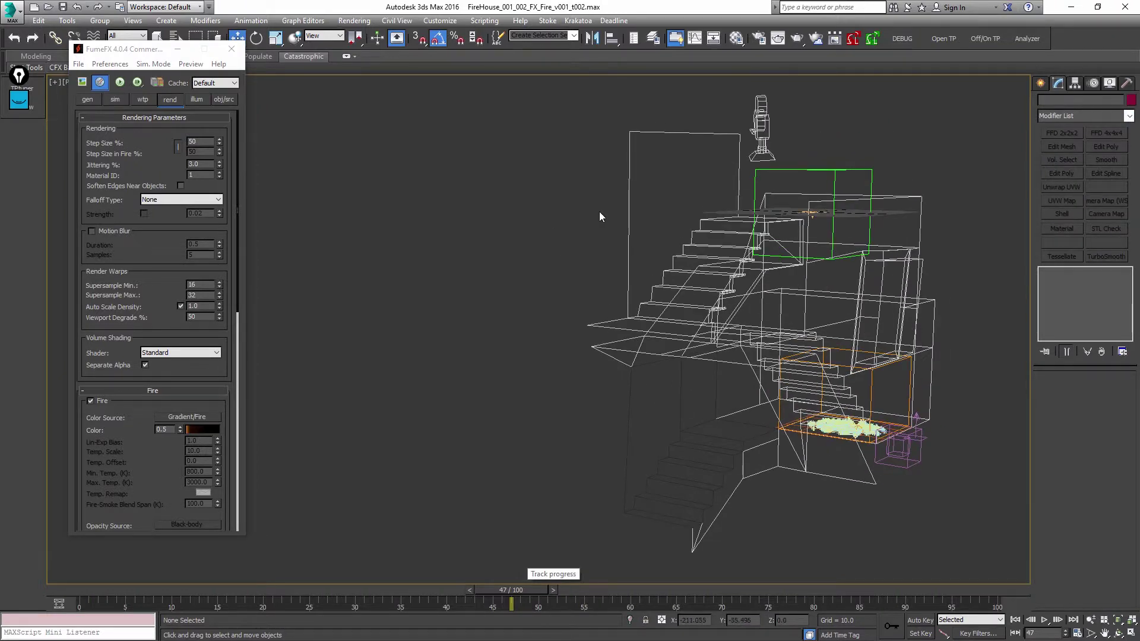
{"action": "key", "text": "ctrl+z"}
{"action": "key", "text": "ctrl+z"}
{"action": "mouse_move", "coordinate": [821, 309]}
{"action": "middle_mouse_down", "text": "alt"}
{"action": "mouse_move", "coordinate": [835, 284]}
{"action": "mouse_move", "coordinate": [776, 340]}
{"action": "middle_mouse_up", "text": "alt"}
{"action": "key", "text": "F3"}
{"action": "scroll", "coordinate": [743, 410], "scroll_direction": "up", "scroll_amount": 3}
{"action": "middle_click_drag", "start_coordinate": [741, 407], "coordinate": [729, 368], "text": "alt"}
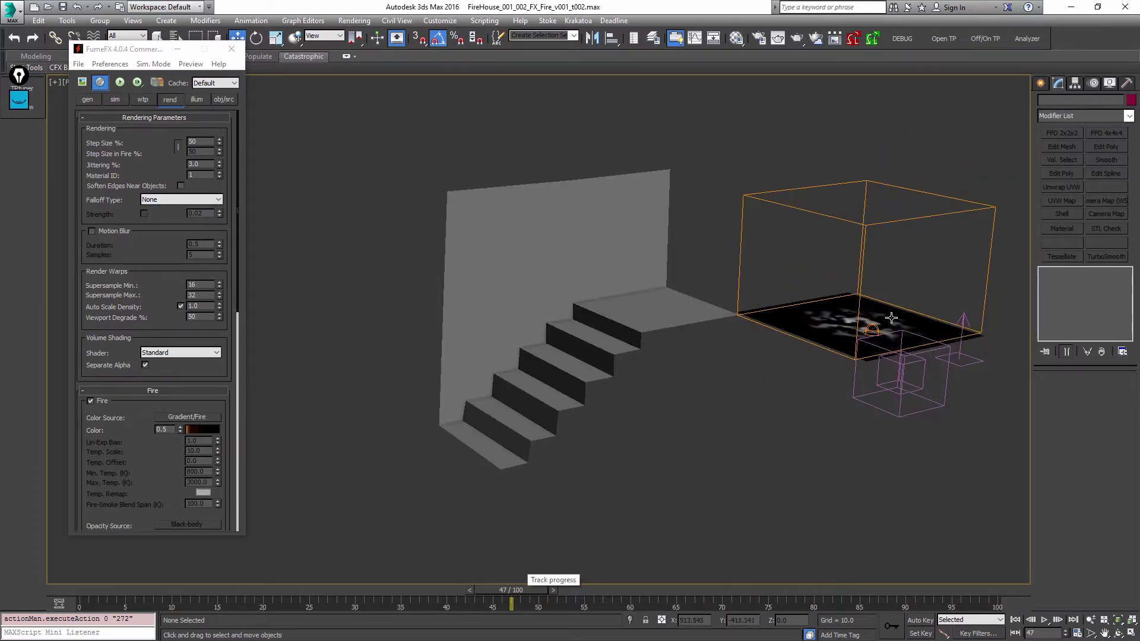
- Select and frame the lower staircase section, and turn off pinning of the FumeFX window
{"action": "middle_click_drag", "start_coordinate": [496, 352], "coordinate": [610, 380], "text": "alt"}
{"action": "left_click", "coordinate": [599, 392]}
{"action": "key", "text": "z"}
{"action": "scroll", "coordinate": [600, 393], "scroll_direction": "down", "scroll_amount": 2}
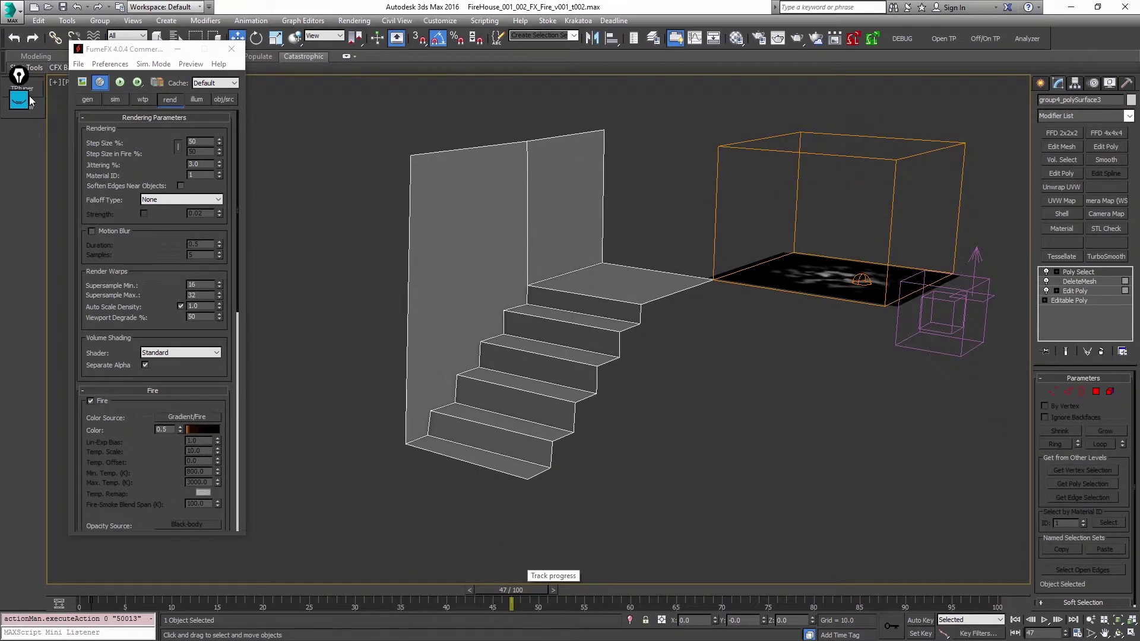
{"action": "left_click", "coordinate": [96, 86]}
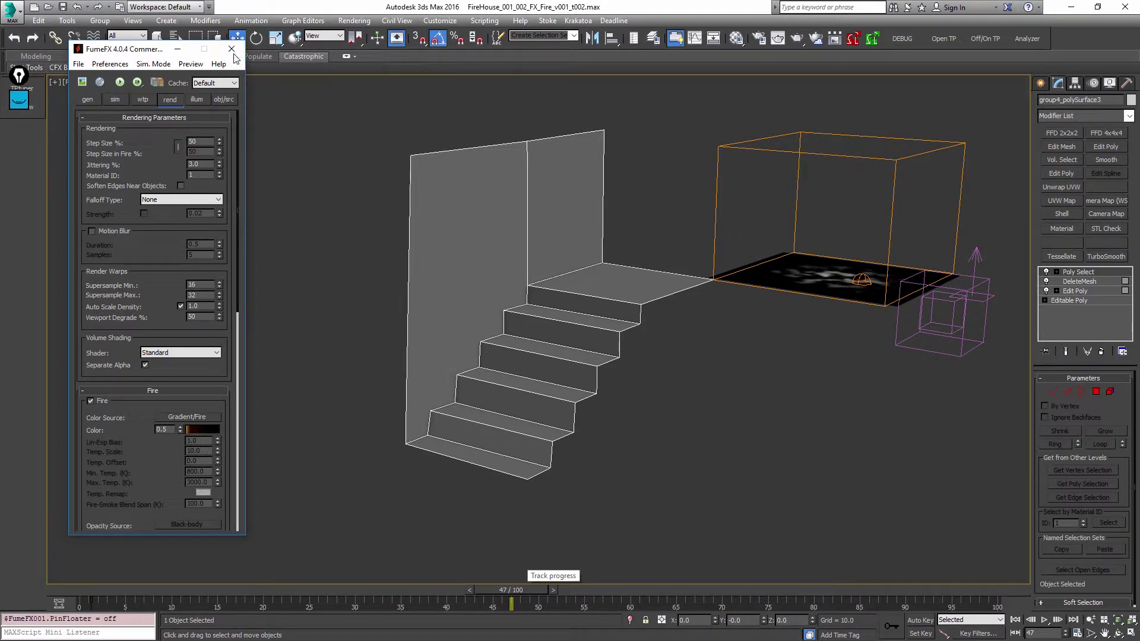
- Close the FumeFX window and add a VertexPaint modifier to the staircase mesh
{"action": "left_click", "coordinate": [231, 48]}
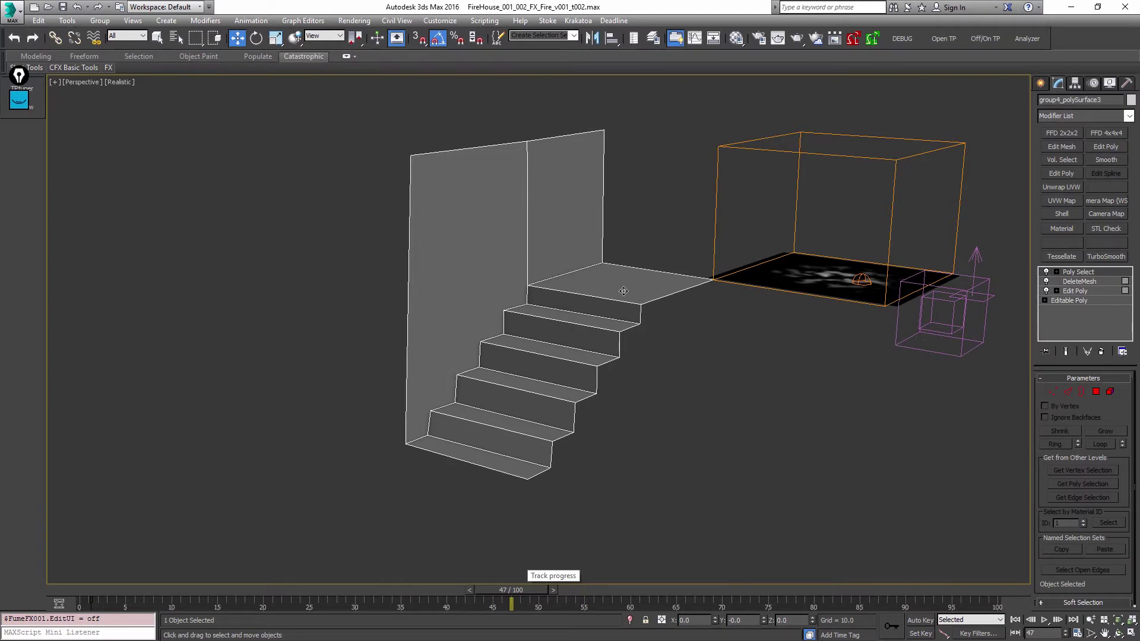
{"action": "middle_click_drag", "start_coordinate": [669, 270], "coordinate": [682, 275]}
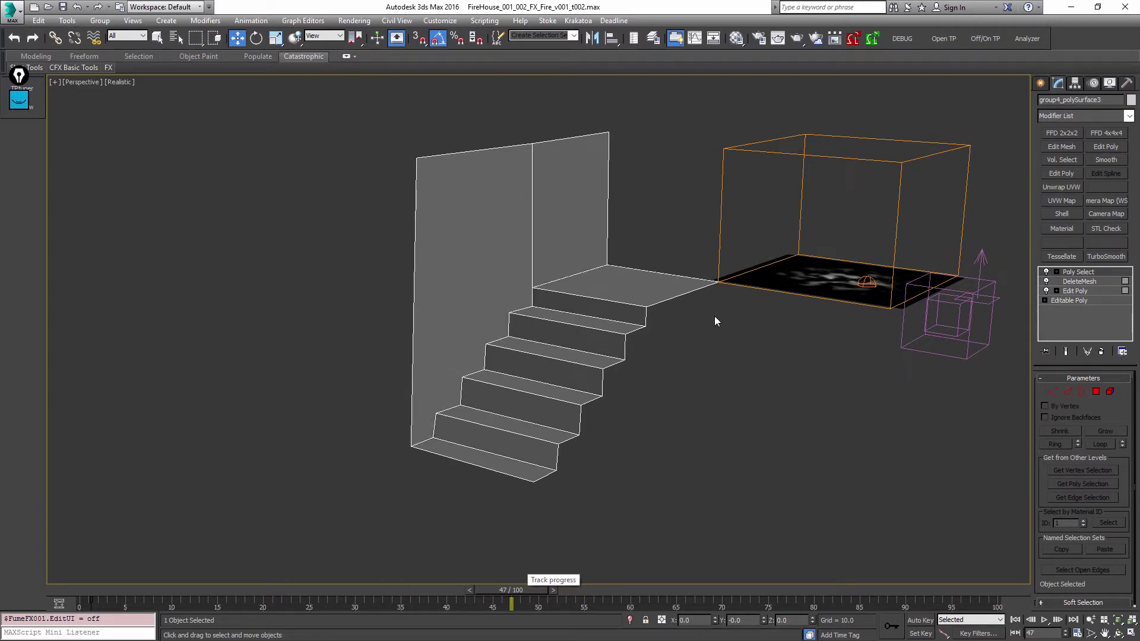
{"action": "left_click", "coordinate": [708, 383]}
{"action": "left_click", "coordinate": [564, 230]}
{"action": "left_click", "coordinate": [1099, 115]}
{"action": "key", "text": "v"}
{"action": "key", "text": "v"}
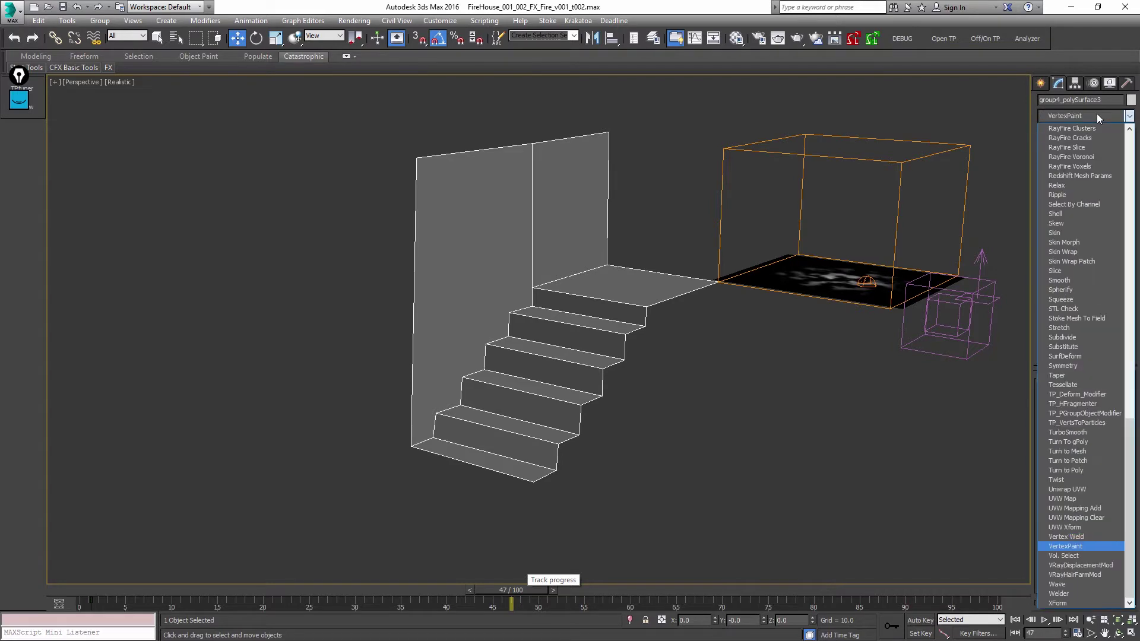
{"action": "key", "text": "Return"}
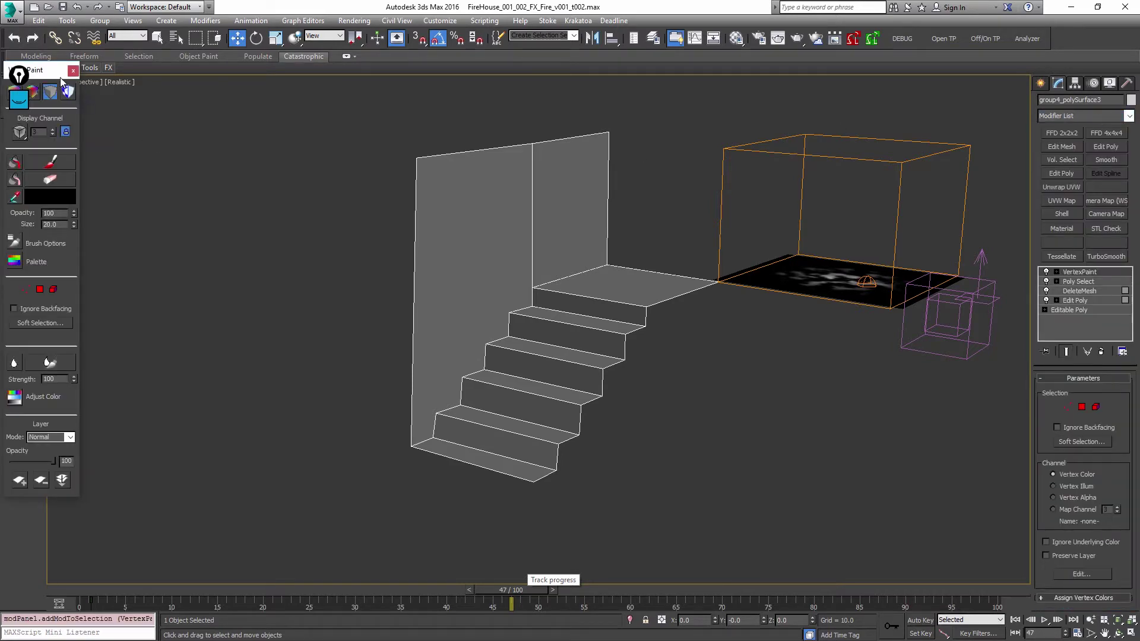
- Turn on the unshaded vertex color display for the staircase mesh and set the paint color to white
{"action": "left_click_drag", "start_coordinate": [60, 77], "coordinate": [250, 81]}
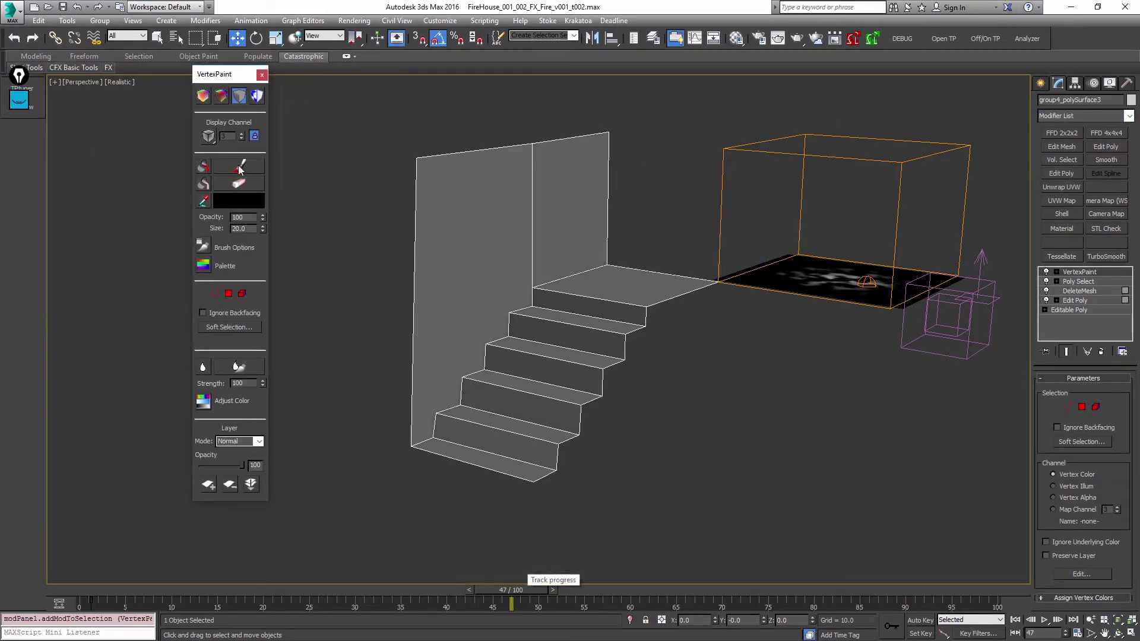
{"action": "left_click", "coordinate": [203, 96]}
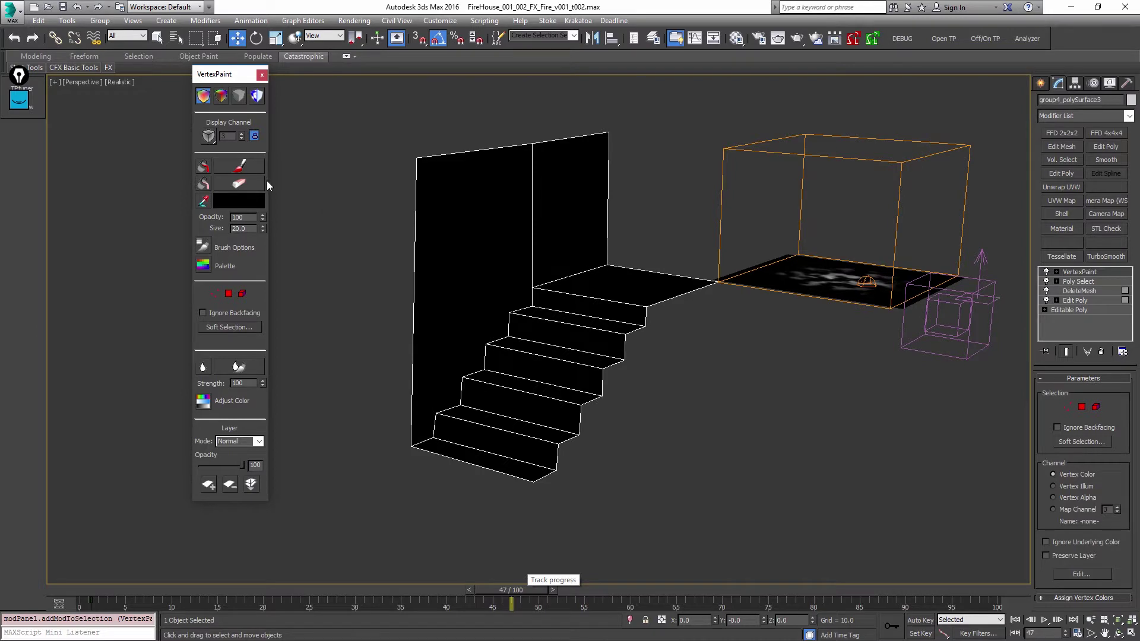
{"action": "left_click", "coordinate": [250, 203]}
{"action": "left_click", "coordinate": [509, 266]}
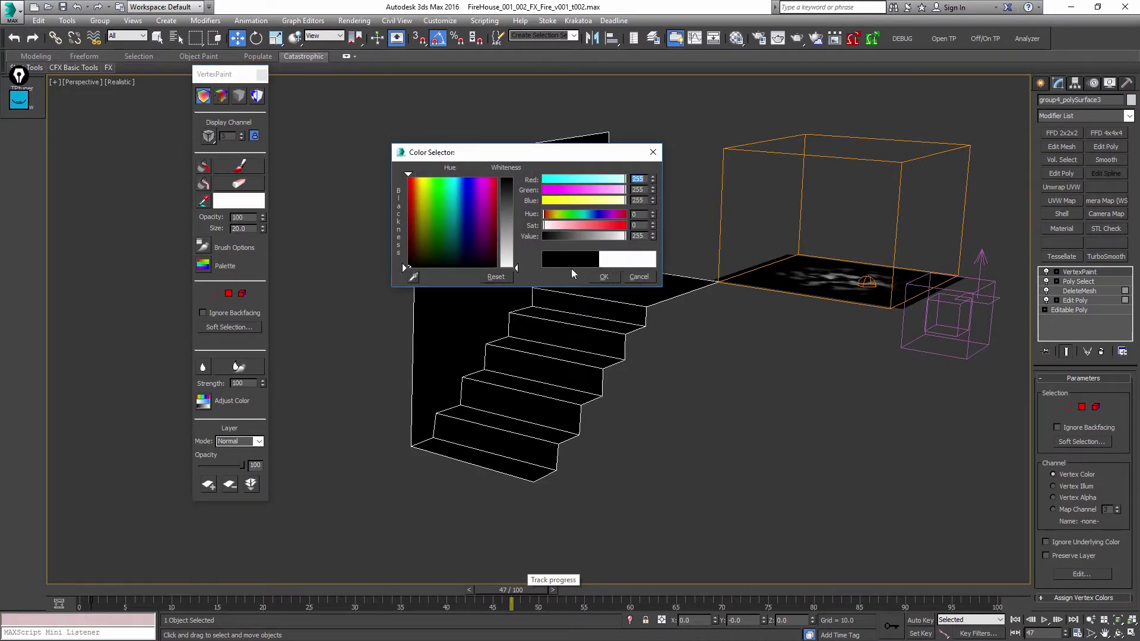
{"action": "left_click", "coordinate": [607, 279]}
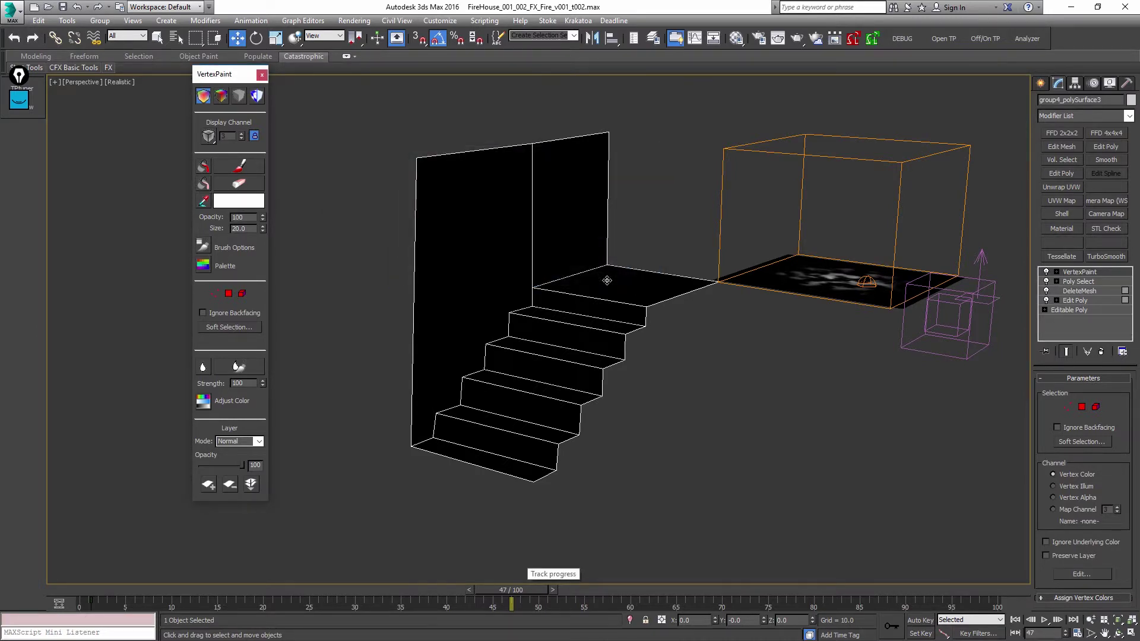
- Set the brush opacity to 25 and size to 10, and paint white test strokes over the stairs and landing
{"action": "left_click", "coordinate": [239, 166]}
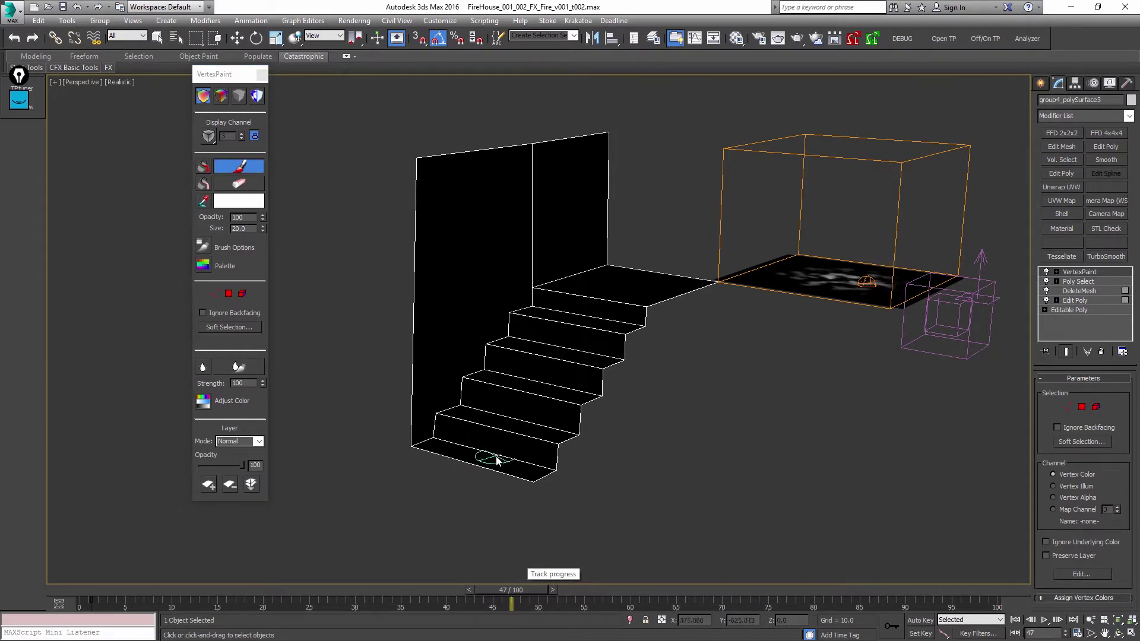
{"action": "mouse_move", "coordinate": [491, 461]}
{"action": "middle_mouse_down", "text": "alt"}
{"action": "mouse_move", "coordinate": [542, 420]}
{"action": "mouse_move", "coordinate": [537, 437]}
{"action": "mouse_move", "coordinate": [464, 466]}
{"action": "middle_mouse_up", "text": "alt"}
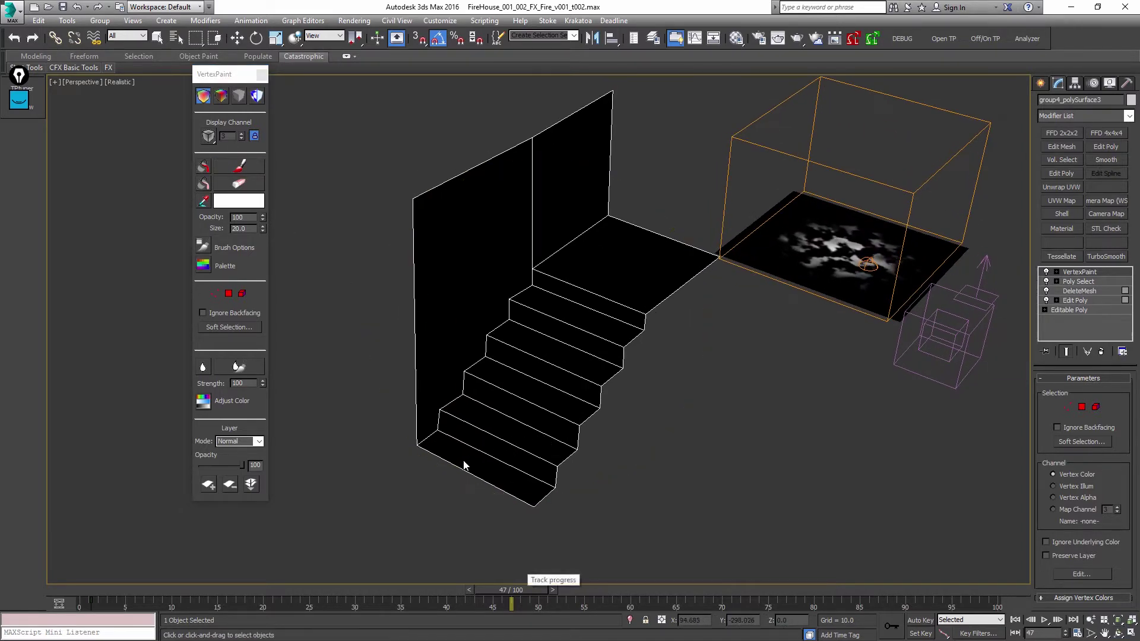
{"action": "left_click", "coordinate": [238, 168]}
{"action": "double_click", "coordinate": [248, 228]}
{"action": "type", "text": "10"}
{"action": "key", "text": "Return"}
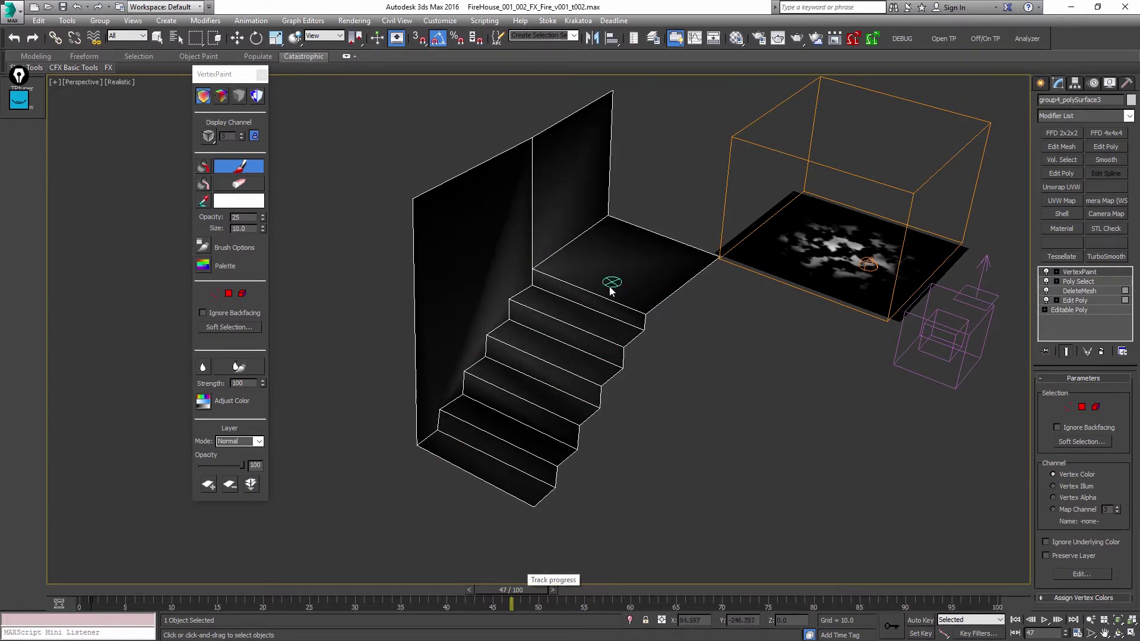
{"action": "mouse_move", "coordinate": [672, 288]}
{"action": "left_mouse_down"}
{"action": "mouse_move", "coordinate": [622, 233]}
{"action": "mouse_move", "coordinate": [468, 218]}
{"action": "mouse_move", "coordinate": [439, 344]}
{"action": "mouse_move", "coordinate": [746, 336]}
{"action": "left_mouse_up"}
- Replace the staircase mesh's VertexPaint modifier with a Tessellate modifier and switch the viewport to wireframe
{"action": "left_click", "coordinate": [1101, 351]}
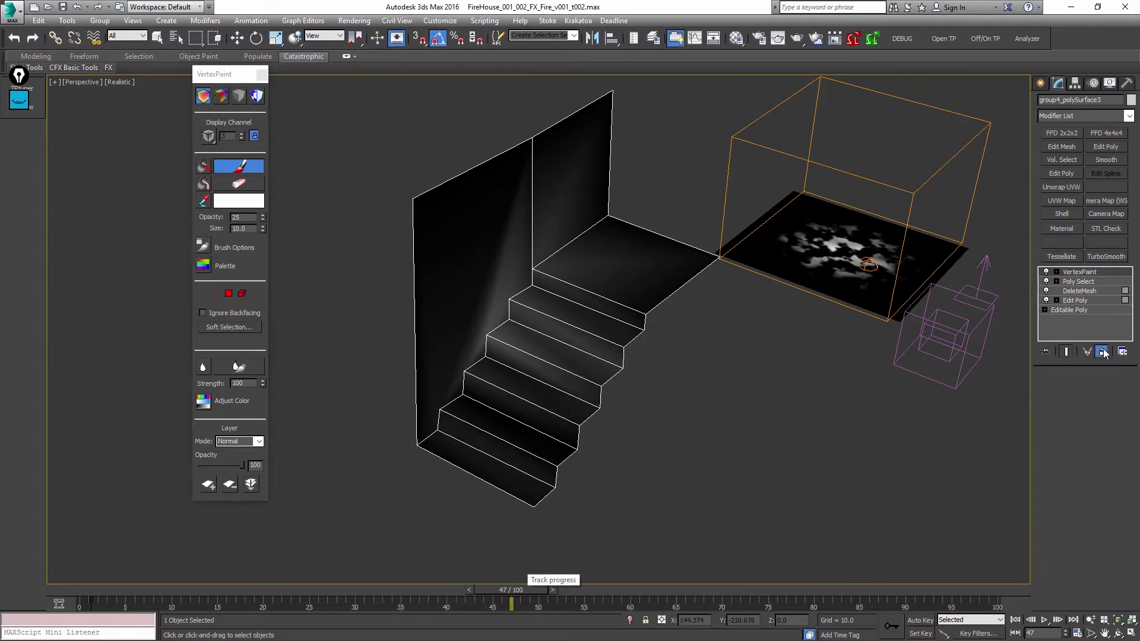
{"action": "left_click", "coordinate": [1074, 256]}
{"action": "key", "text": "F3"}
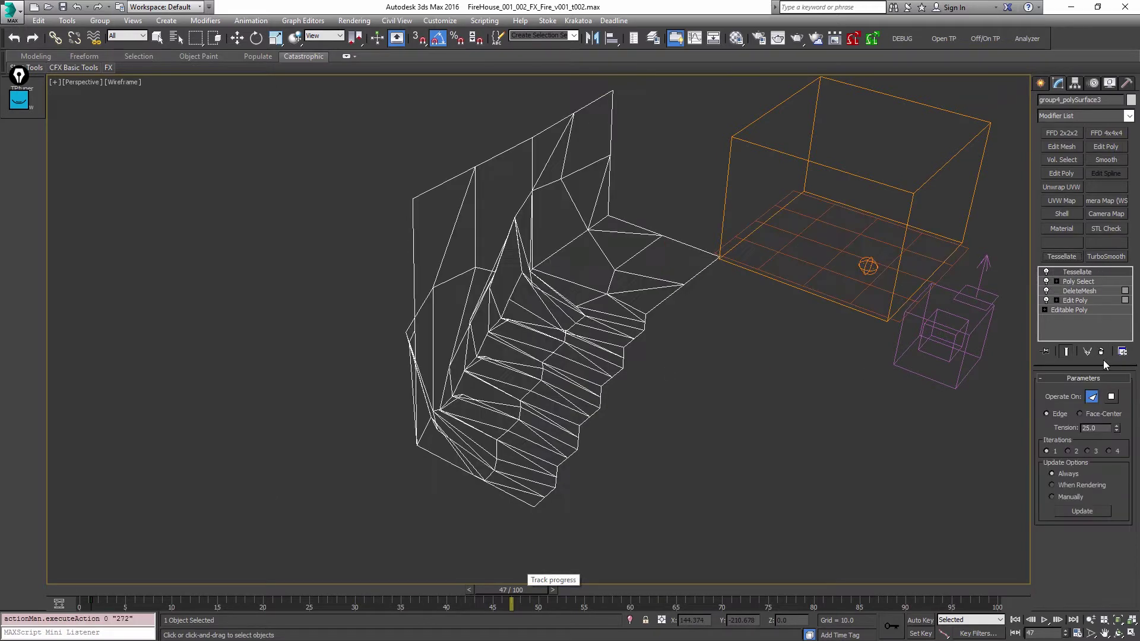
- Set Tessellate to operate on polygons with a tension of 0 and 4 iterations
{"action": "right_click", "coordinate": [1119, 429]}
{"action": "right_click", "coordinate": [1117, 420]}
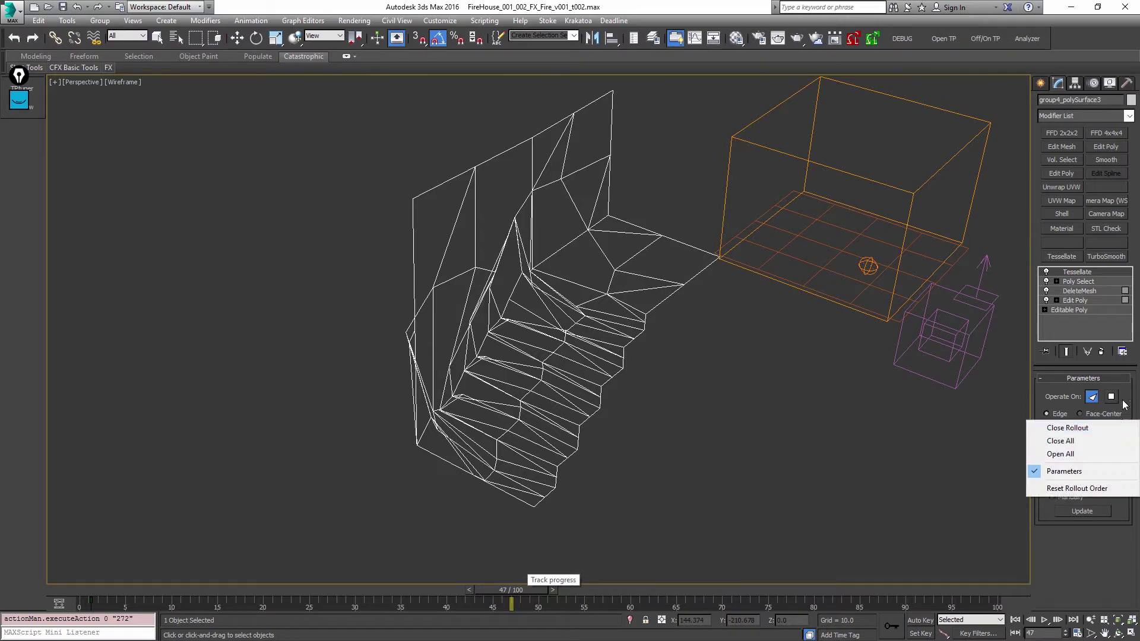
{"action": "left_click", "coordinate": [1121, 401]}
{"action": "left_click_drag", "start_coordinate": [1116, 430], "coordinate": [1095, 435]}
{"action": "double_click", "coordinate": [1093, 427]}
{"action": "type", "text": "0"}
{"action": "key", "text": "Return"}
{"action": "left_click", "coordinate": [1111, 397]}
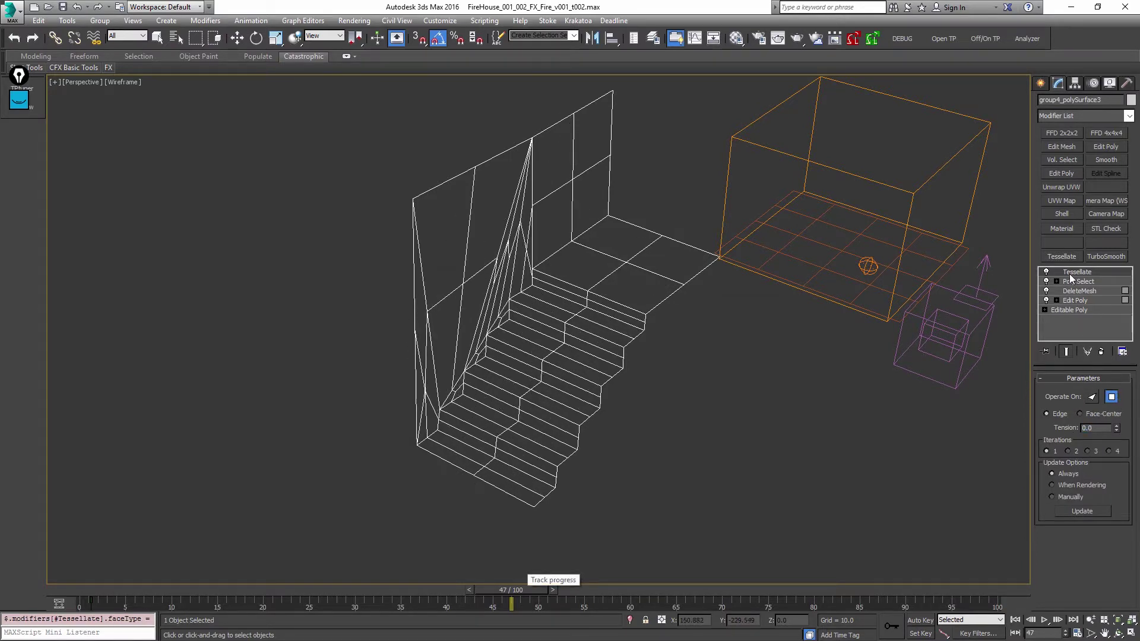
{"action": "left_click", "coordinate": [1088, 451]}
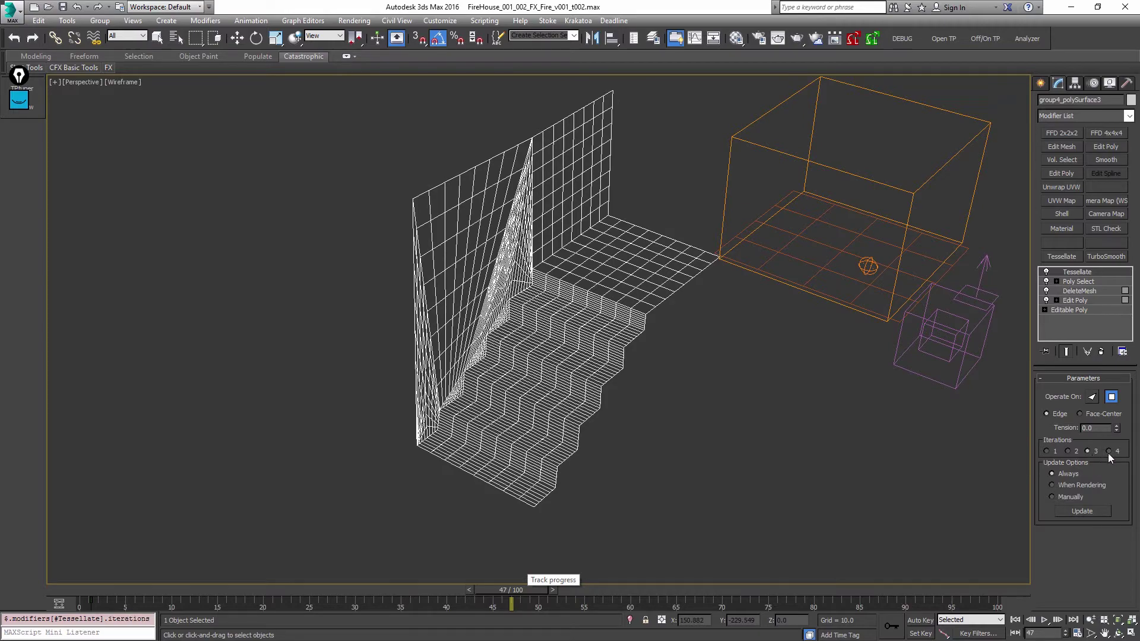
{"action": "left_click", "coordinate": [1108, 452]}
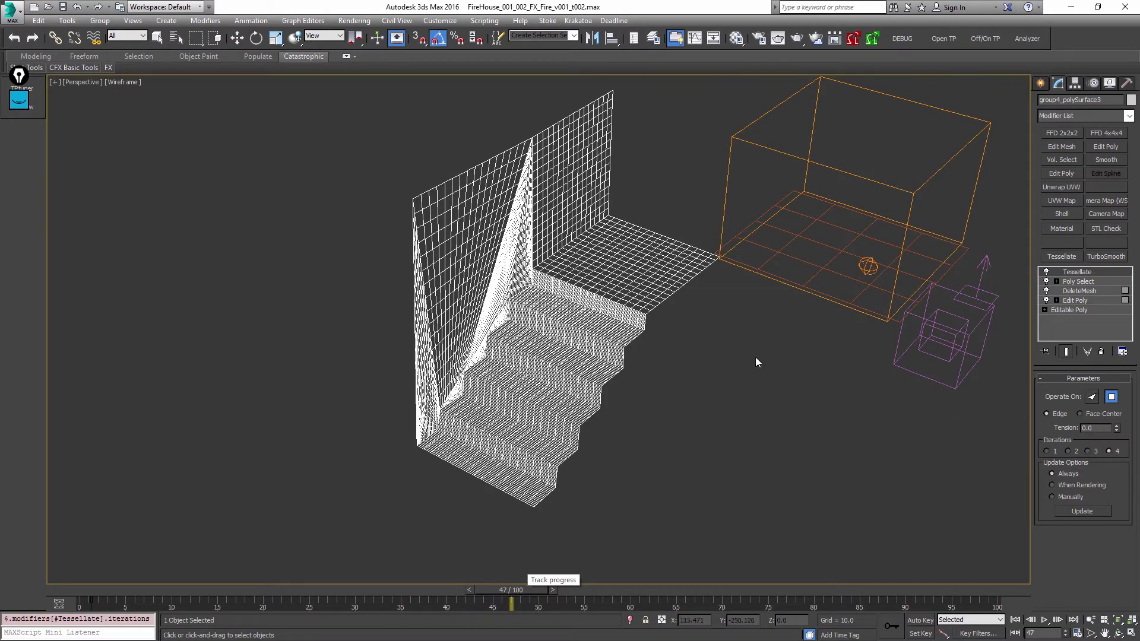
- Return the viewport to realistic shading and add a VertexPaint modifier above Tessellate on the staircase mesh
{"action": "key", "text": "ctrl+r"}
{"action": "left_click_drag", "start_coordinate": [755, 361], "coordinate": [758, 275]}
{"action": "key", "text": "F3"}
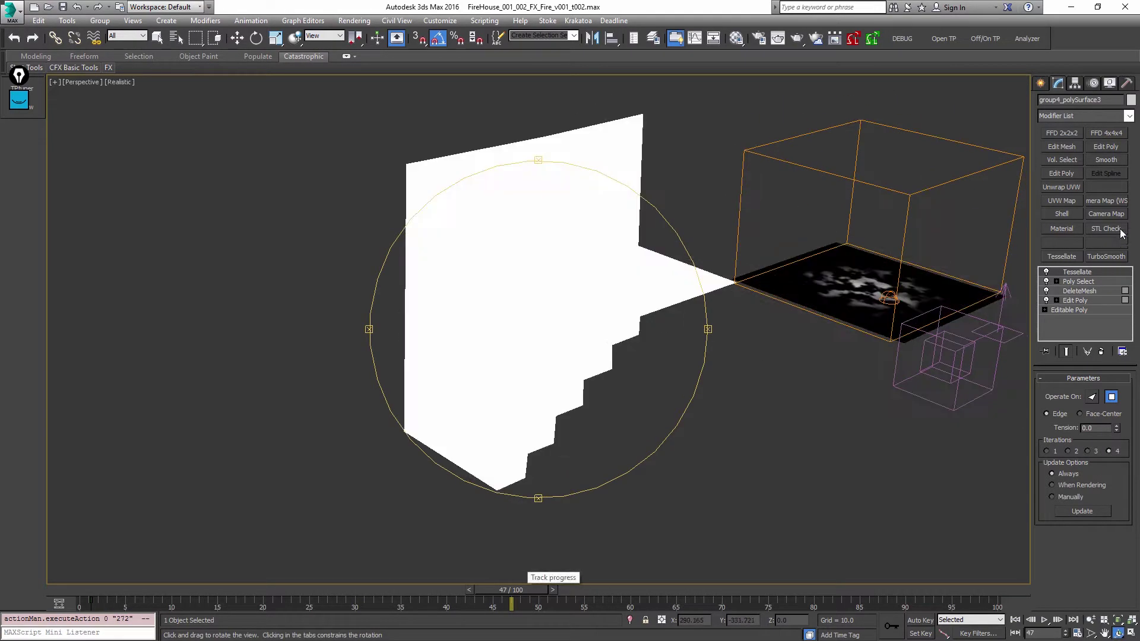
{"action": "left_click", "coordinate": [1091, 115]}
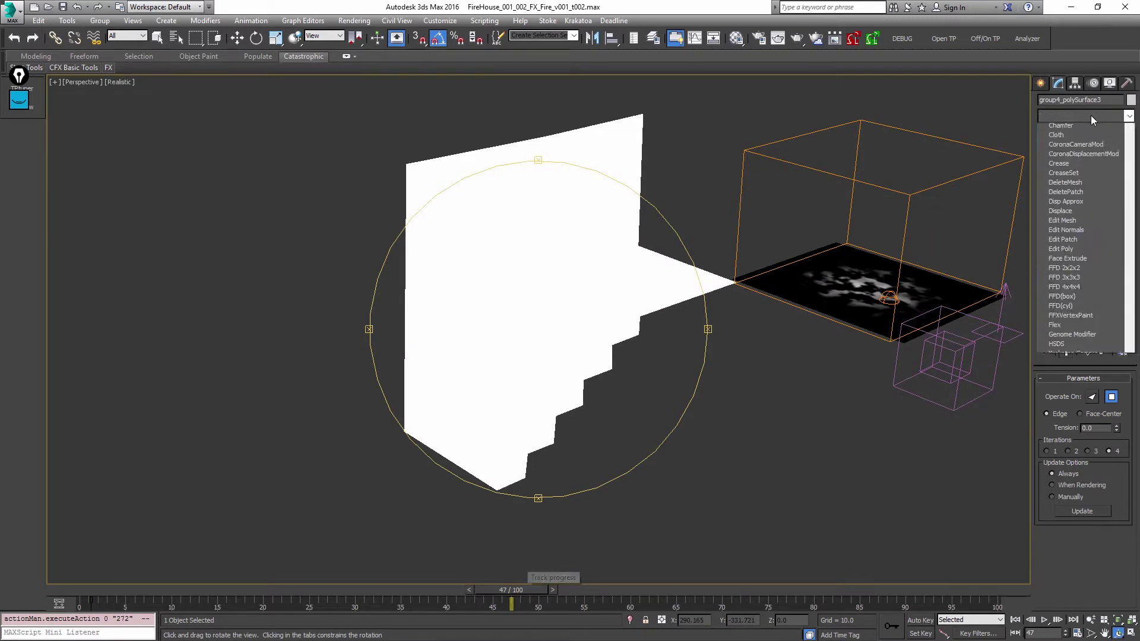
{"action": "key", "text": "v"}
{"action": "key", "text": "v"}
{"action": "key", "text": "Return"}
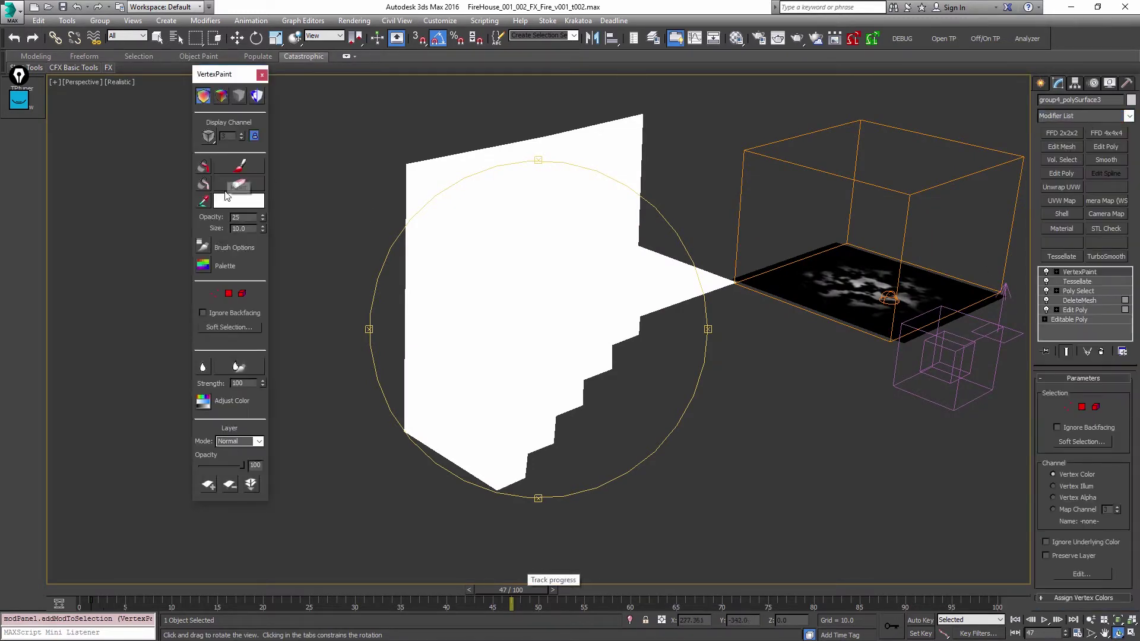
- Set the paint color to black and fill the whole staircase mesh with it at an opacity of 100
{"action": "left_click", "coordinate": [228, 199]}
{"action": "left_click_drag", "start_coordinate": [603, 237], "coordinate": [538, 235]}
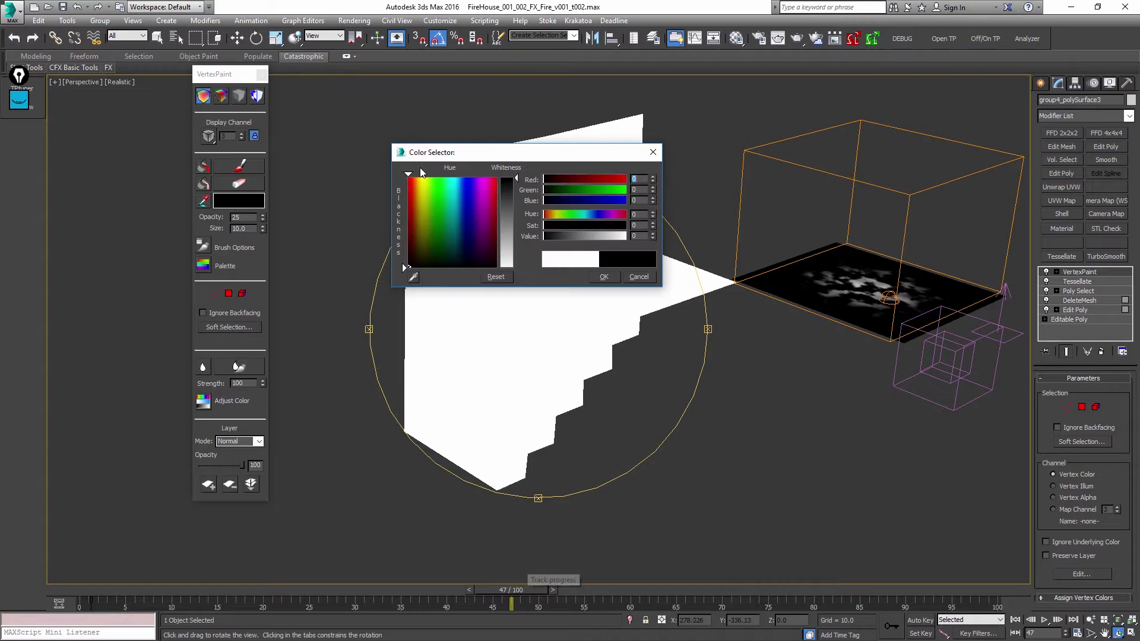
{"action": "left_click", "coordinate": [204, 167]}
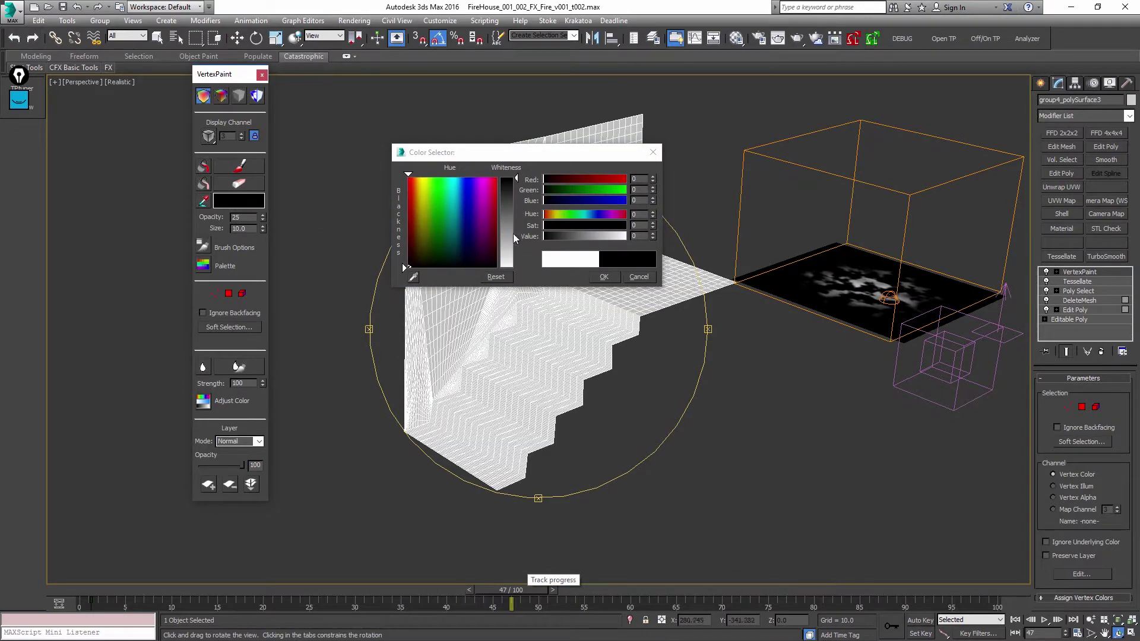
{"action": "left_click_drag", "start_coordinate": [516, 238], "coordinate": [541, 284]}
{"action": "left_click_drag", "start_coordinate": [525, 232], "coordinate": [499, 153]}
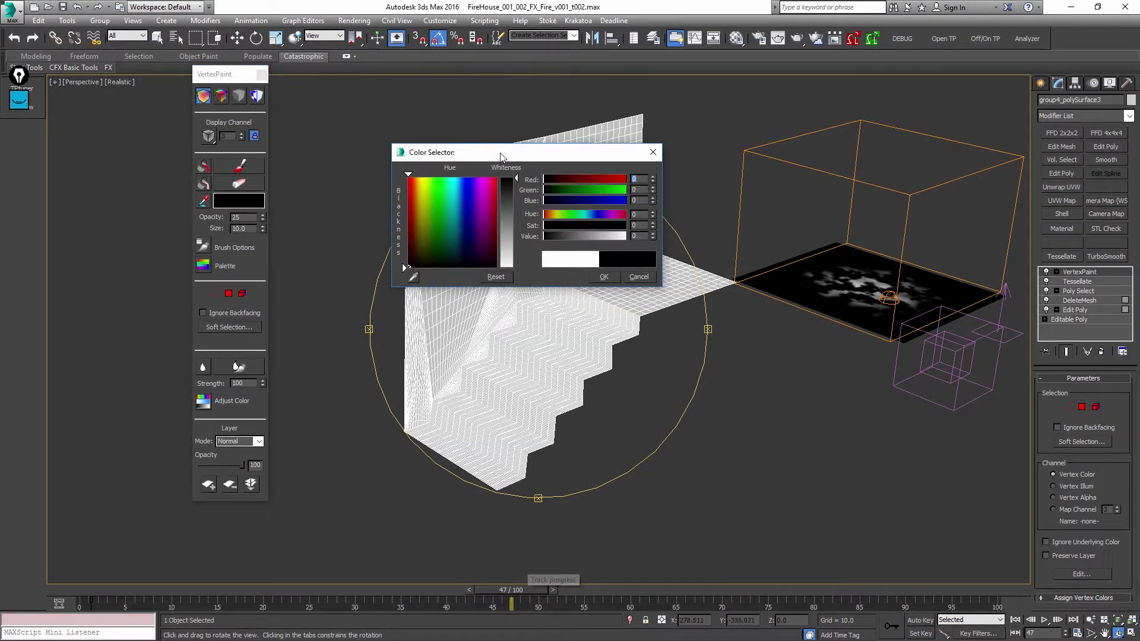
{"action": "left_click", "coordinate": [203, 166]}
{"action": "right_click", "coordinate": [620, 317]}
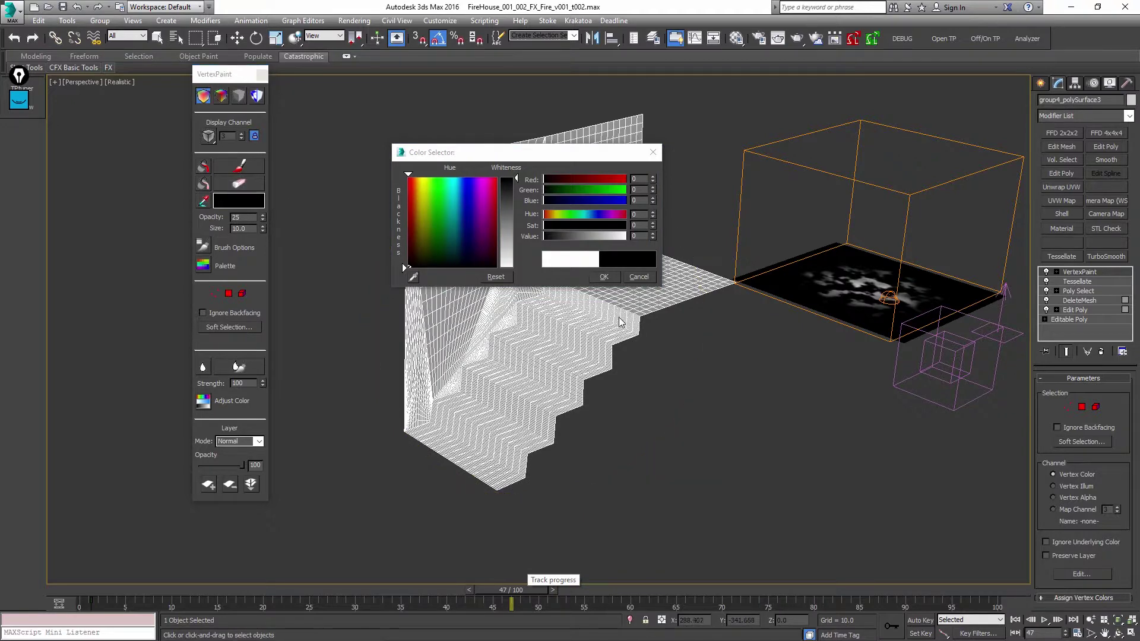
{"action": "left_click", "coordinate": [604, 277]}
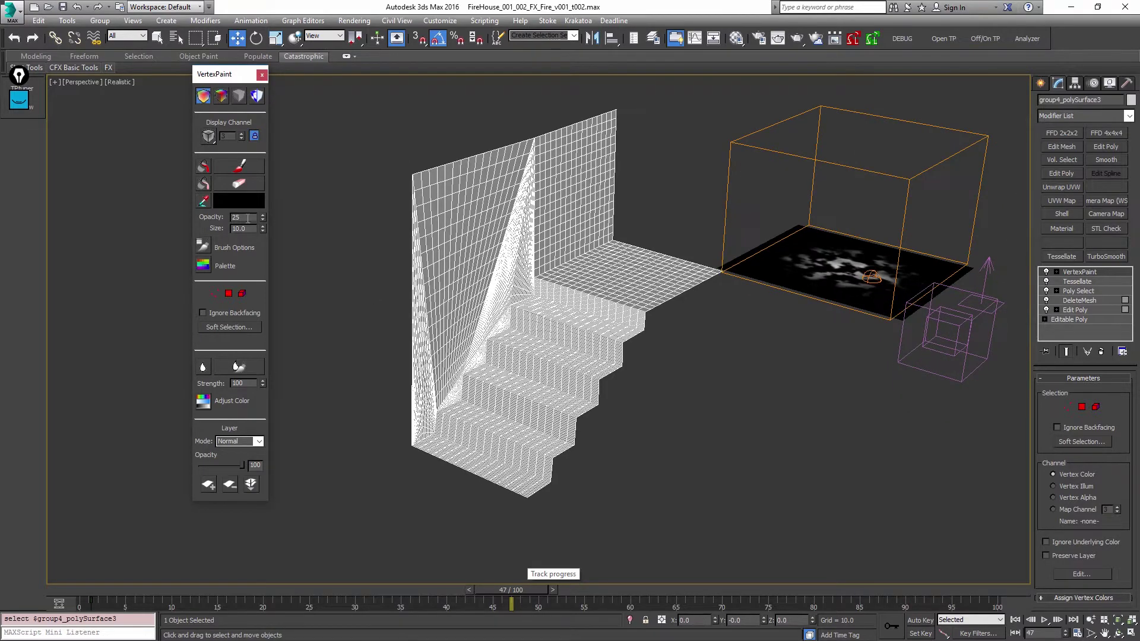
{"action": "double_click", "coordinate": [248, 219]}
{"action": "type", "text": "100"}
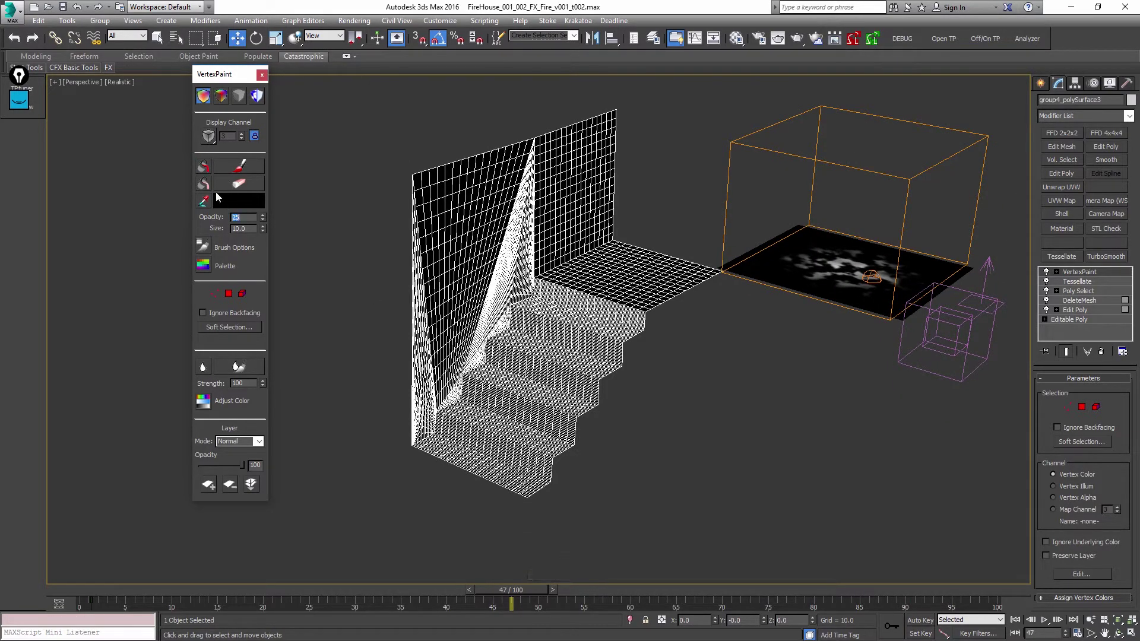
- Set the vertex paint color to white and activate the paint brush
{"action": "left_click", "coordinate": [239, 201]}
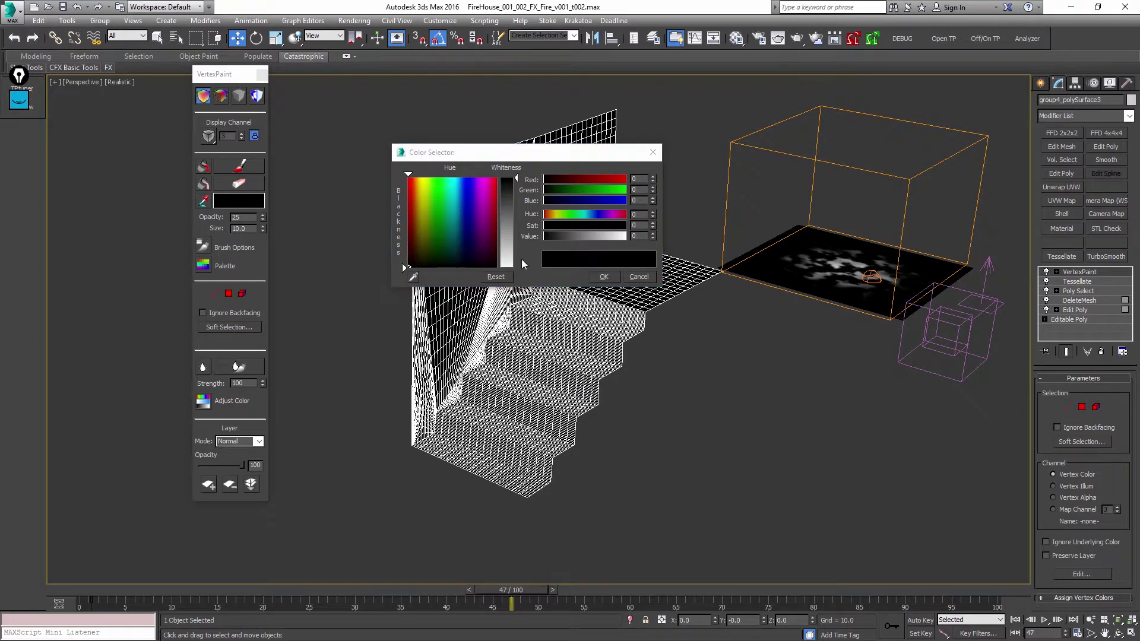
{"action": "left_click", "coordinate": [507, 264]}
{"action": "left_click", "coordinate": [604, 276]}
{"action": "left_click", "coordinate": [240, 166]}
- Turn off Display Selected With Edged Faces in the perspective viewport
{"action": "key", "text": "F4"}
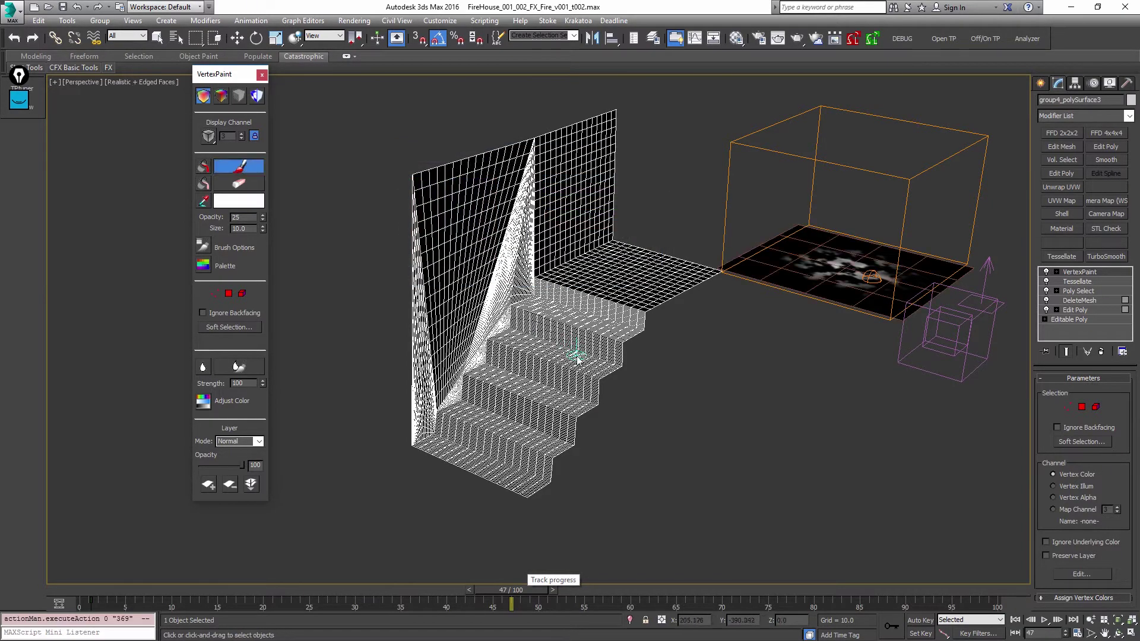
{"action": "key", "text": "F4"}
{"action": "left_click", "coordinate": [119, 82]}
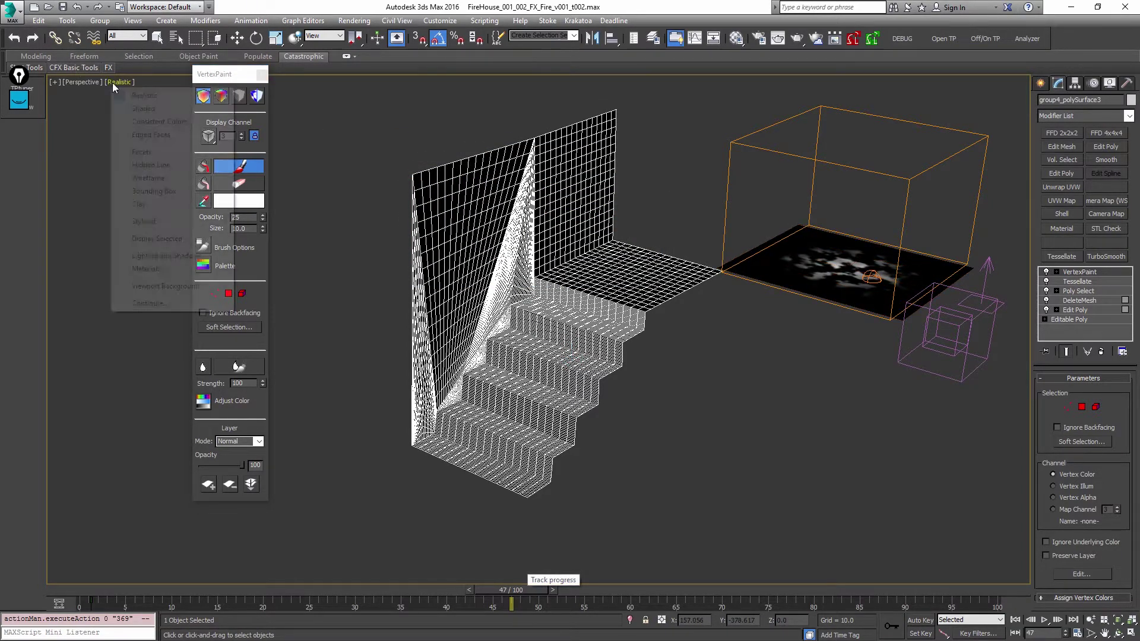
{"action": "mouse_move", "coordinate": [194, 239]}
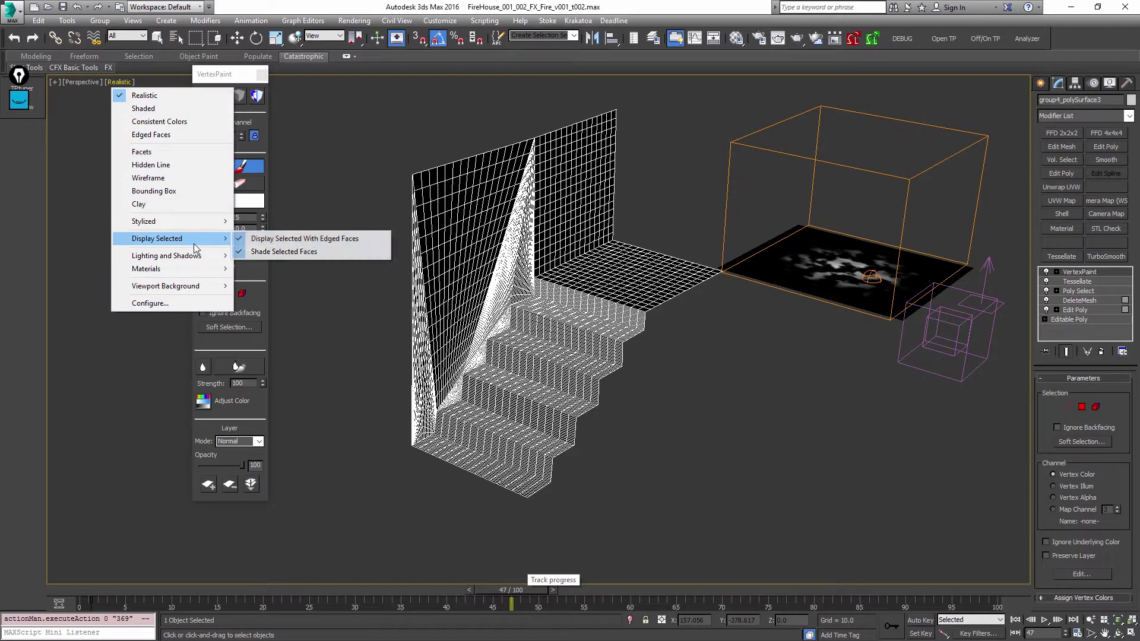
{"action": "left_click", "coordinate": [343, 239]}
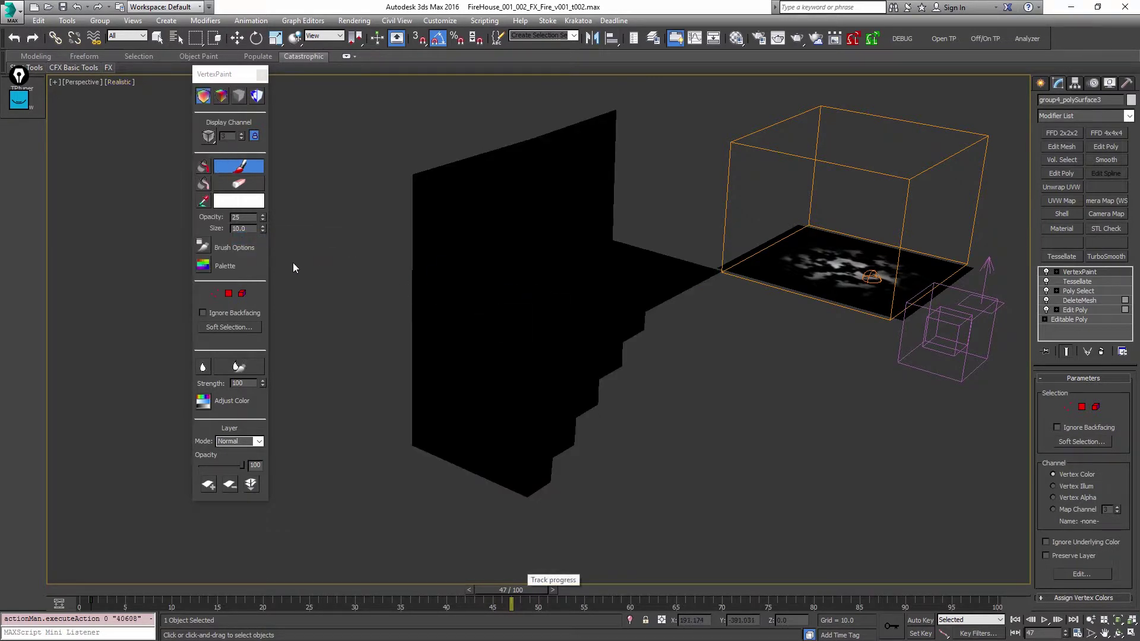
- Paint white flame-like strokes up the stairs, across the landing and onto the adjoining walls at opacity 25 and size 10
{"action": "key", "text": "F4"}
{"action": "mouse_move", "coordinate": [484, 454]}
{"action": "left_mouse_down"}
{"action": "mouse_move", "coordinate": [529, 418]}
{"action": "mouse_move", "coordinate": [512, 355]}
{"action": "mouse_move", "coordinate": [521, 352]}
{"action": "mouse_move", "coordinate": [503, 329]}
{"action": "mouse_move", "coordinate": [501, 360]}
{"action": "mouse_move", "coordinate": [467, 365]}
{"action": "mouse_move", "coordinate": [499, 354]}
{"action": "mouse_move", "coordinate": [479, 354]}
{"action": "mouse_move", "coordinate": [512, 304]}
{"action": "left_mouse_up"}
{"action": "key", "text": "F4"}
{"action": "key", "text": "F4"}
{"action": "mouse_move", "coordinate": [509, 343]}
{"action": "left_mouse_down"}
{"action": "mouse_move", "coordinate": [484, 410]}
{"action": "mouse_move", "coordinate": [514, 367]}
{"action": "mouse_move", "coordinate": [553, 369]}
{"action": "mouse_move", "coordinate": [534, 382]}
{"action": "mouse_move", "coordinate": [512, 356]}
{"action": "mouse_move", "coordinate": [517, 315]}
{"action": "mouse_move", "coordinate": [544, 297]}
{"action": "mouse_move", "coordinate": [534, 300]}
{"action": "mouse_move", "coordinate": [642, 286]}
{"action": "mouse_move", "coordinate": [616, 247]}
{"action": "mouse_move", "coordinate": [583, 277]}
{"action": "mouse_move", "coordinate": [595, 301]}
{"action": "mouse_move", "coordinate": [620, 288]}
{"action": "mouse_move", "coordinate": [611, 262]}
{"action": "mouse_move", "coordinate": [571, 291]}
{"action": "mouse_move", "coordinate": [601, 262]}
{"action": "mouse_move", "coordinate": [613, 296]}
{"action": "mouse_move", "coordinate": [520, 306]}
{"action": "mouse_move", "coordinate": [478, 408]}
{"action": "mouse_move", "coordinate": [500, 434]}
{"action": "mouse_move", "coordinate": [458, 464]}
{"action": "mouse_move", "coordinate": [502, 352]}
{"action": "mouse_move", "coordinate": [516, 226]}
{"action": "left_mouse_up"}
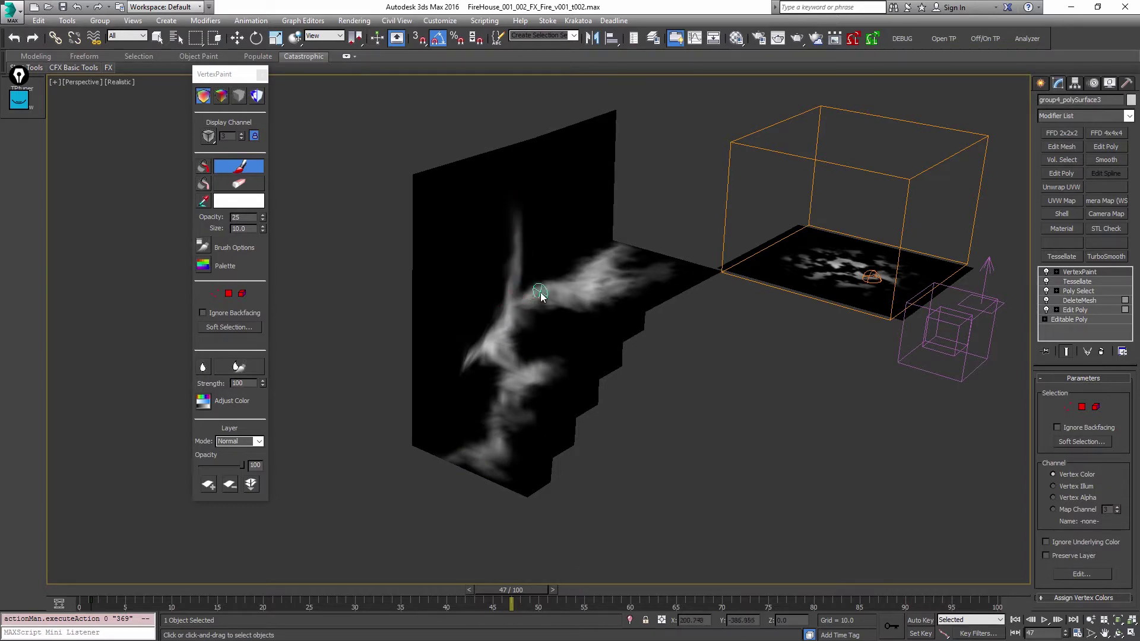
{"action": "mouse_move", "coordinate": [546, 273]}
{"action": "left_mouse_down"}
{"action": "mouse_move", "coordinate": [536, 281]}
{"action": "mouse_move", "coordinate": [593, 244]}
{"action": "mouse_move", "coordinate": [561, 269]}
{"action": "left_mouse_up"}
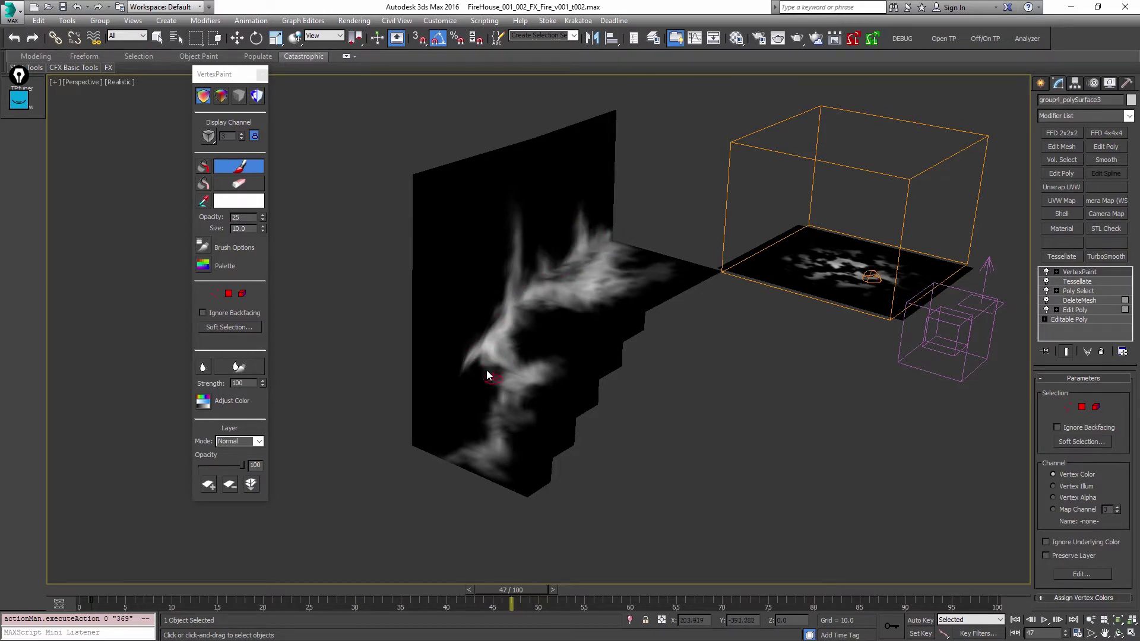
{"action": "mouse_move", "coordinate": [487, 376]}
{"action": "left_mouse_down"}
{"action": "mouse_move", "coordinate": [502, 375]}
{"action": "mouse_move", "coordinate": [470, 378]}
{"action": "left_mouse_up"}
{"action": "left_click_drag", "start_coordinate": [506, 356], "coordinate": [515, 358]}
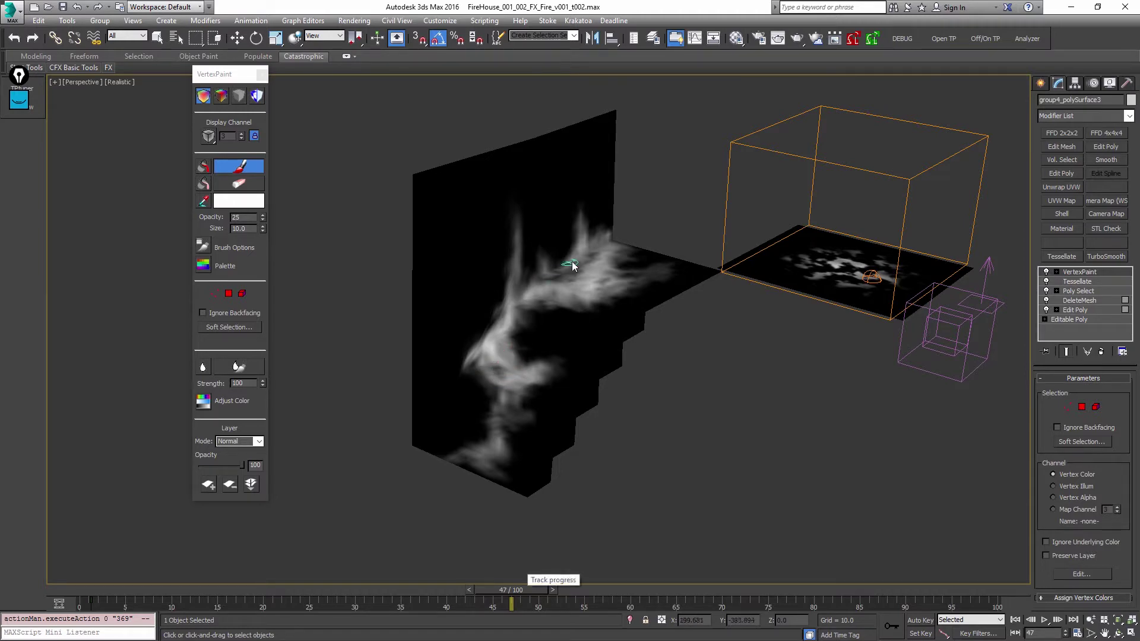
{"action": "left_click_drag", "start_coordinate": [597, 266], "coordinate": [582, 225]}
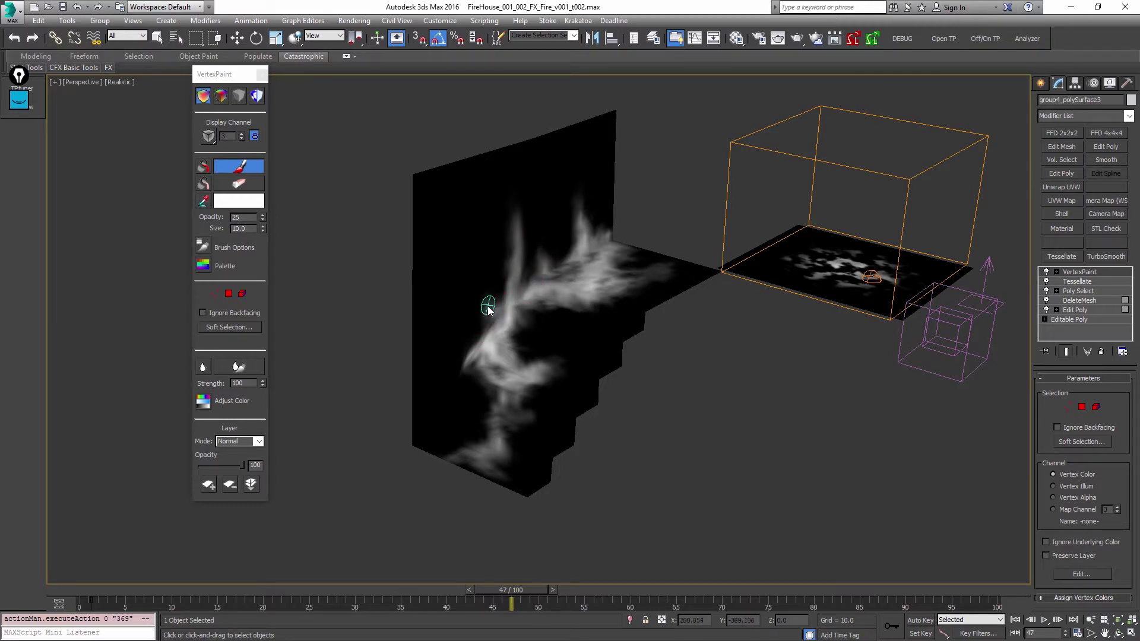
- Add further white strokes beside the stairs and across the landing, and try erasing part of the landing's paint
{"action": "mouse_move", "coordinate": [491, 306]}
{"action": "left_mouse_down"}
{"action": "mouse_move", "coordinate": [527, 297]}
{"action": "mouse_move", "coordinate": [497, 313]}
{"action": "mouse_move", "coordinate": [492, 344]}
{"action": "mouse_move", "coordinate": [504, 340]}
{"action": "left_mouse_up"}
{"action": "mouse_move", "coordinate": [596, 282]}
{"action": "left_mouse_down"}
{"action": "mouse_move", "coordinate": [580, 287]}
{"action": "mouse_move", "coordinate": [649, 308]}
{"action": "mouse_move", "coordinate": [617, 321]}
{"action": "left_mouse_up"}
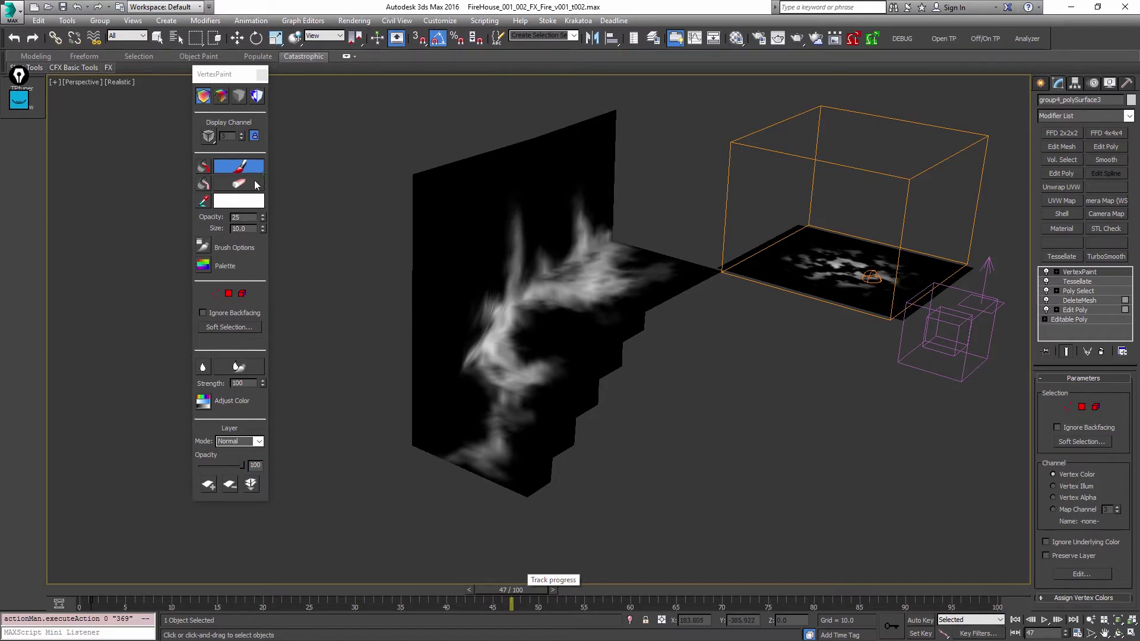
{"action": "left_click", "coordinate": [256, 184]}
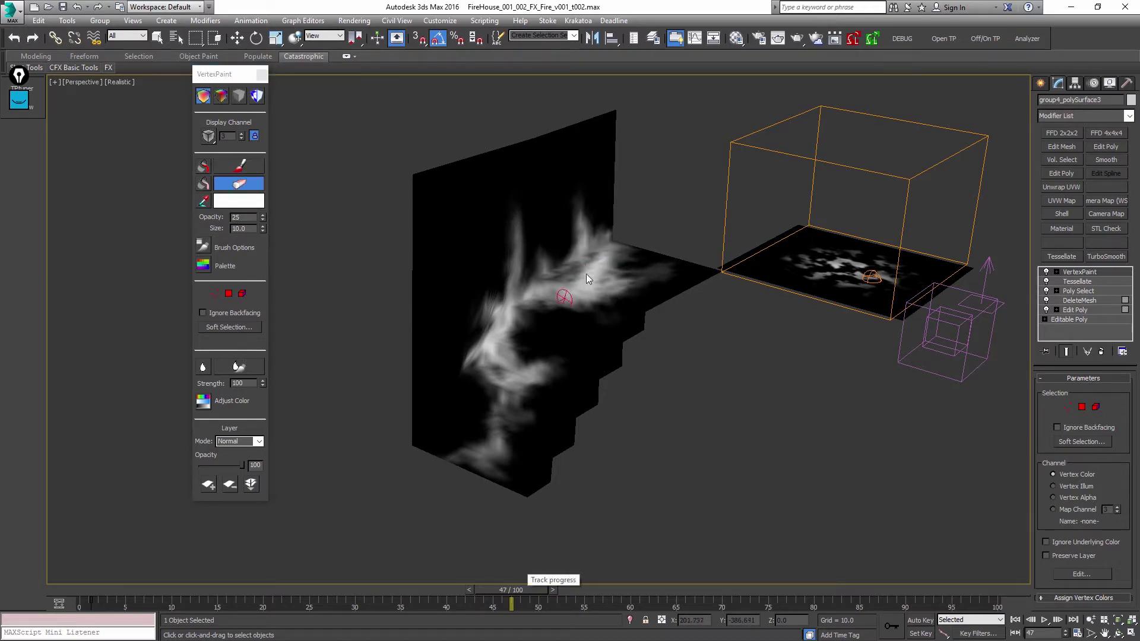
{"action": "left_click_drag", "start_coordinate": [587, 279], "coordinate": [567, 277]}
- Set the vertex paint color to black and brush over the white on the landing at opacity 25 to break it up
{"action": "left_click", "coordinate": [255, 205]}
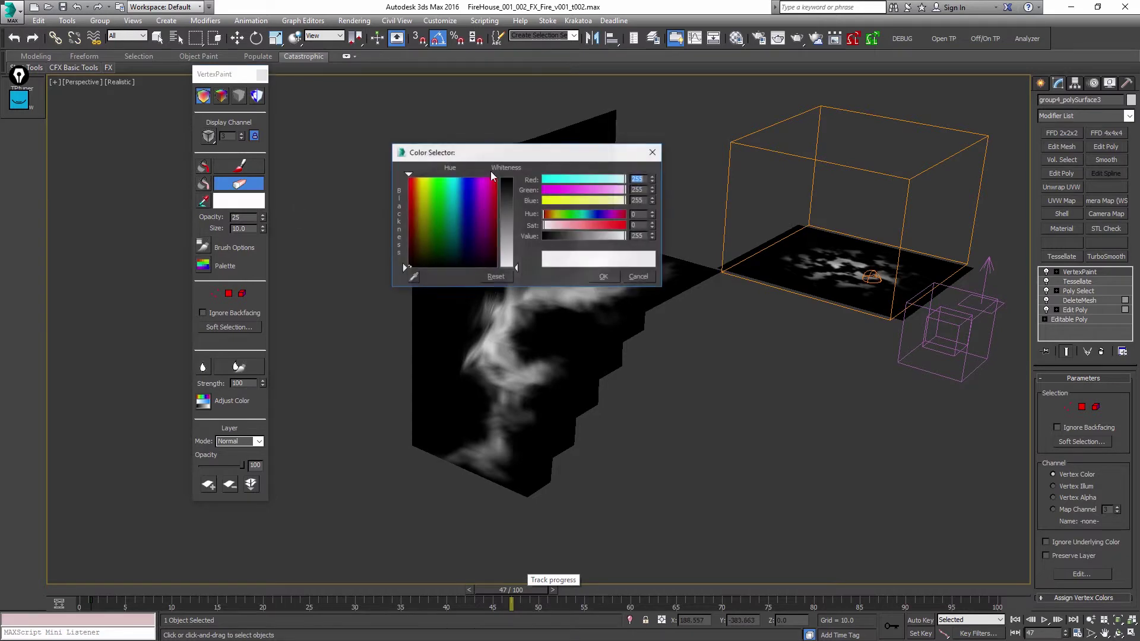
{"action": "left_click_drag", "start_coordinate": [570, 237], "coordinate": [545, 237]}
{"action": "left_click", "coordinate": [606, 280]}
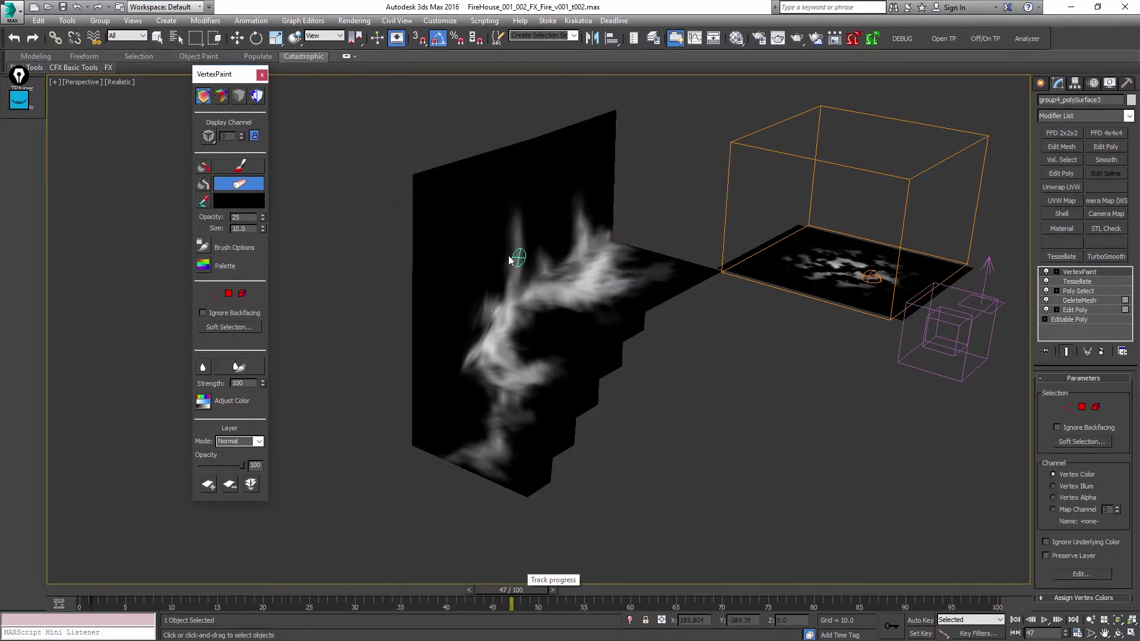
{"action": "left_click", "coordinate": [239, 166]}
{"action": "mouse_move", "coordinate": [601, 303]}
{"action": "left_mouse_down"}
{"action": "mouse_move", "coordinate": [570, 287]}
{"action": "mouse_move", "coordinate": [523, 315]}
{"action": "mouse_move", "coordinate": [543, 297]}
{"action": "mouse_move", "coordinate": [612, 315]}
{"action": "mouse_move", "coordinate": [588, 273]}
{"action": "mouse_move", "coordinate": [568, 286]}
{"action": "mouse_move", "coordinate": [609, 281]}
{"action": "mouse_move", "coordinate": [584, 290]}
{"action": "left_mouse_up"}
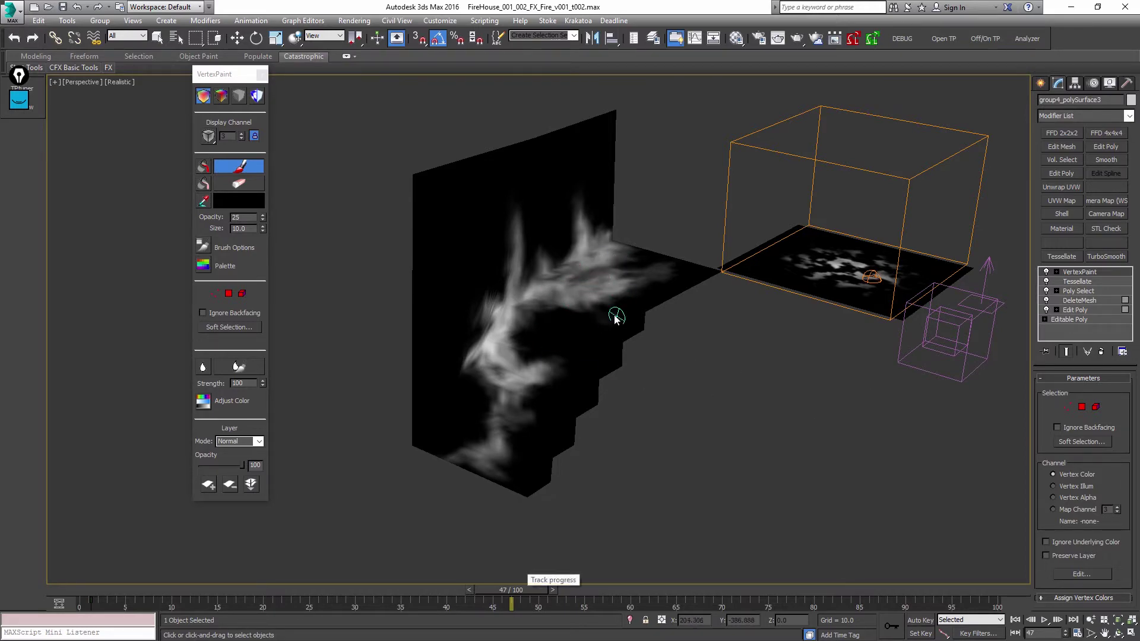
{"action": "middle_click_drag", "start_coordinate": [615, 319], "coordinate": [713, 359], "text": "alt"}
- Leave vertex painting and open Particle View
{"action": "left_click", "coordinate": [1041, 84]}
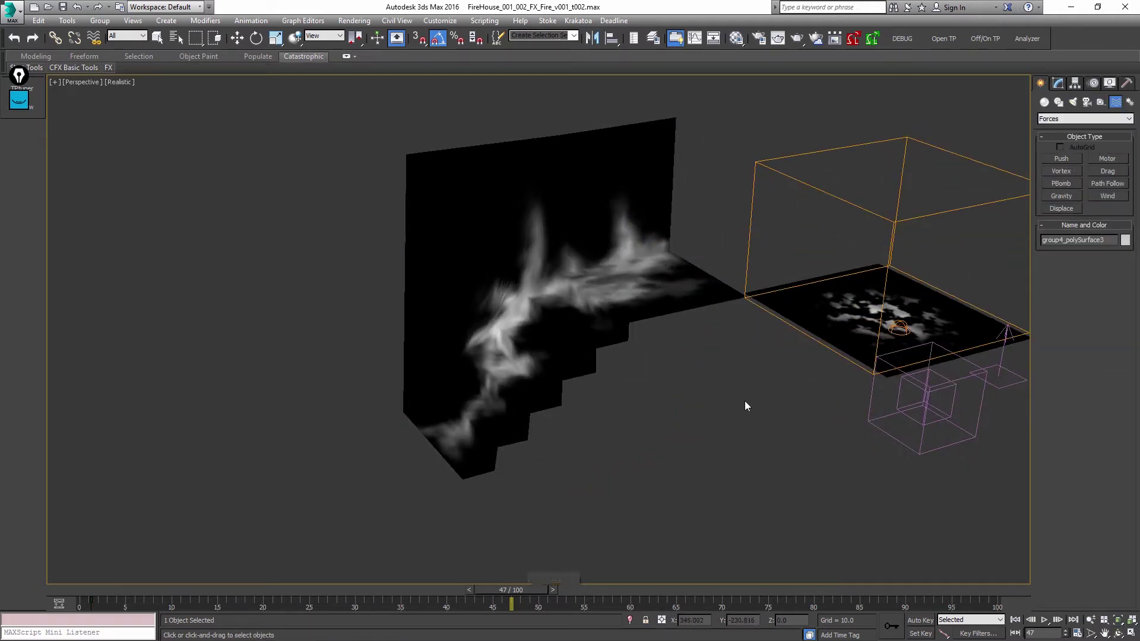
{"action": "key", "text": "6"}
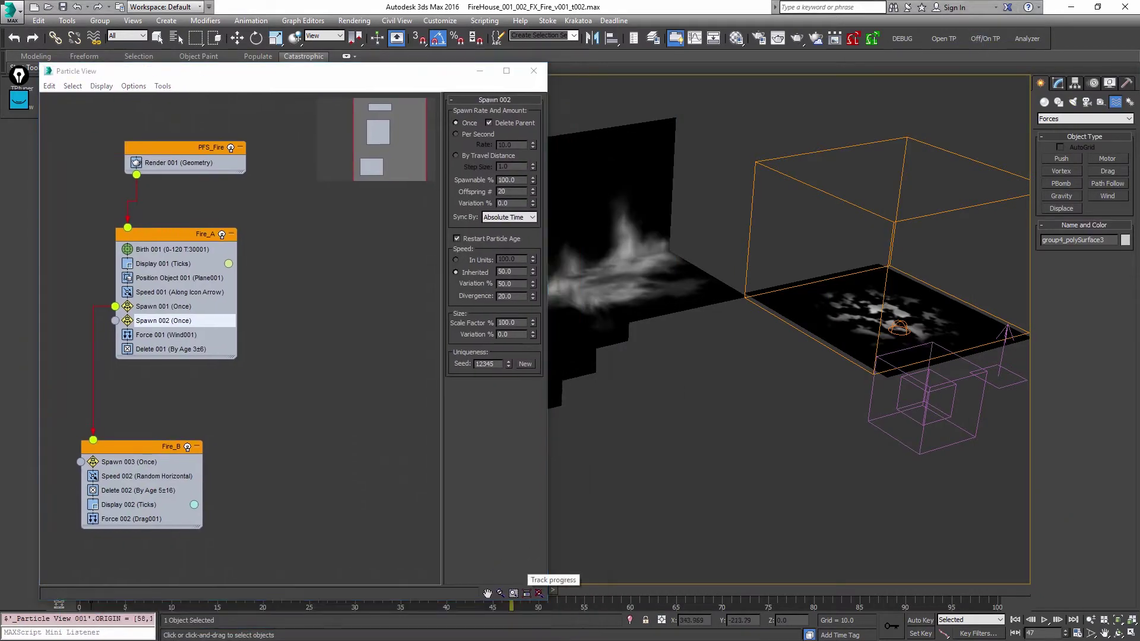
{"action": "middle_click_drag", "start_coordinate": [714, 296], "coordinate": [822, 302], "text": "alt"}
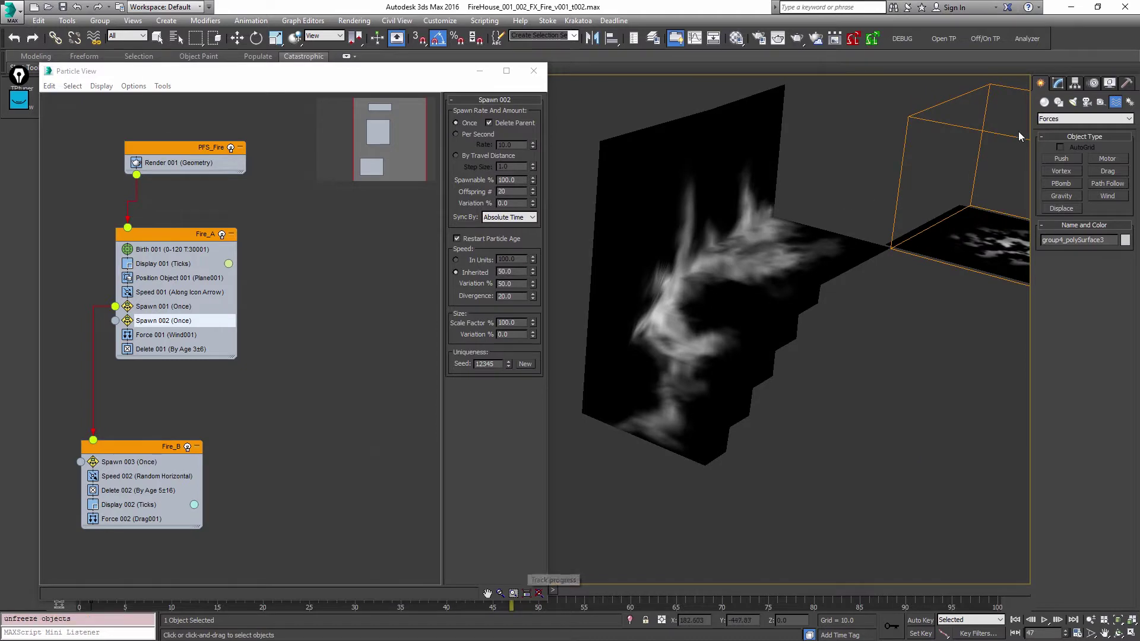
{"action": "left_click", "coordinate": [1057, 83]}
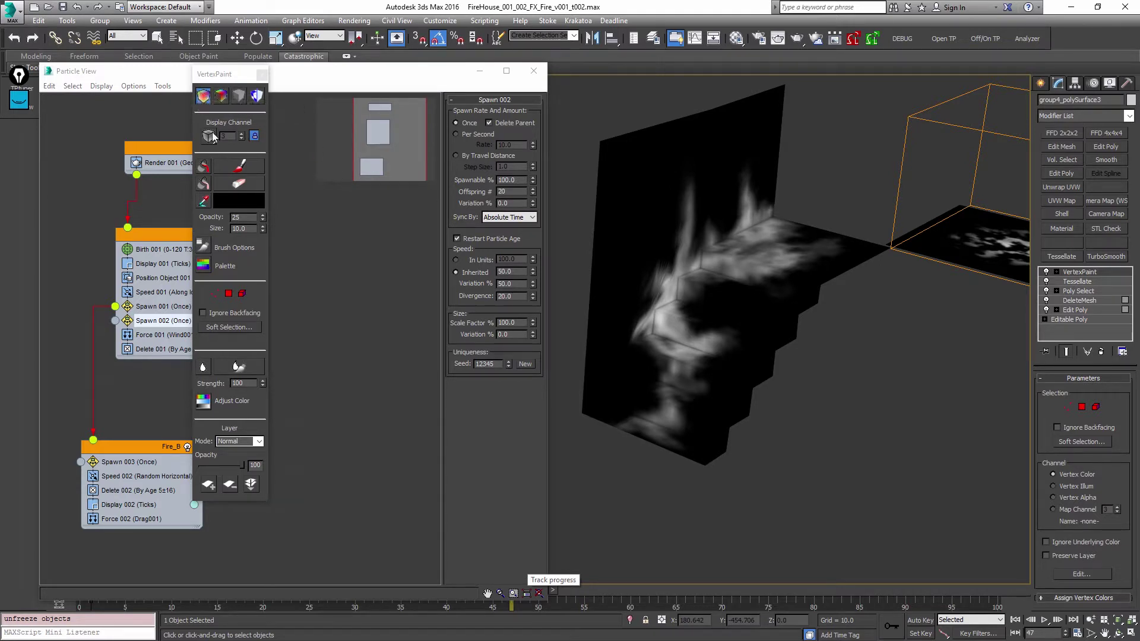
{"action": "middle_click_drag", "start_coordinate": [756, 245], "coordinate": [699, 251], "text": "alt"}
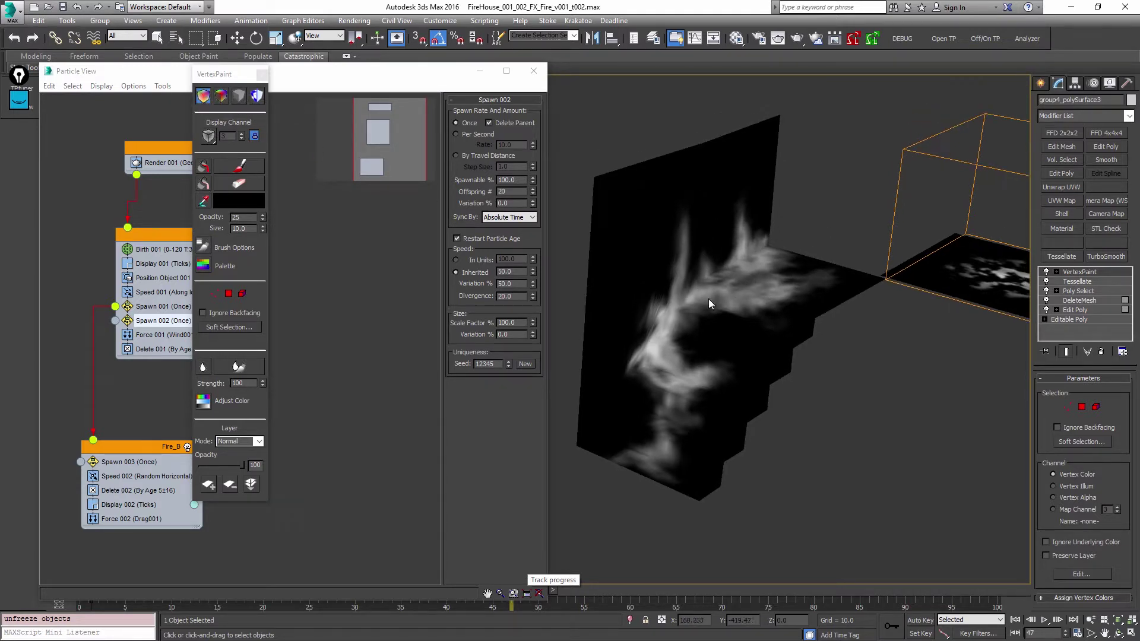
{"action": "middle_click_drag", "start_coordinate": [782, 300], "coordinate": [801, 306]}
{"action": "key", "text": "ctrl+r"}
{"action": "mouse_move", "coordinate": [649, 328]}
{"action": "left_mouse_down"}
{"action": "mouse_move", "coordinate": [649, 341]}
{"action": "mouse_move", "coordinate": [620, 307]}
{"action": "mouse_move", "coordinate": [629, 321]}
{"action": "left_mouse_up"}
{"action": "right_click", "coordinate": [629, 321]}
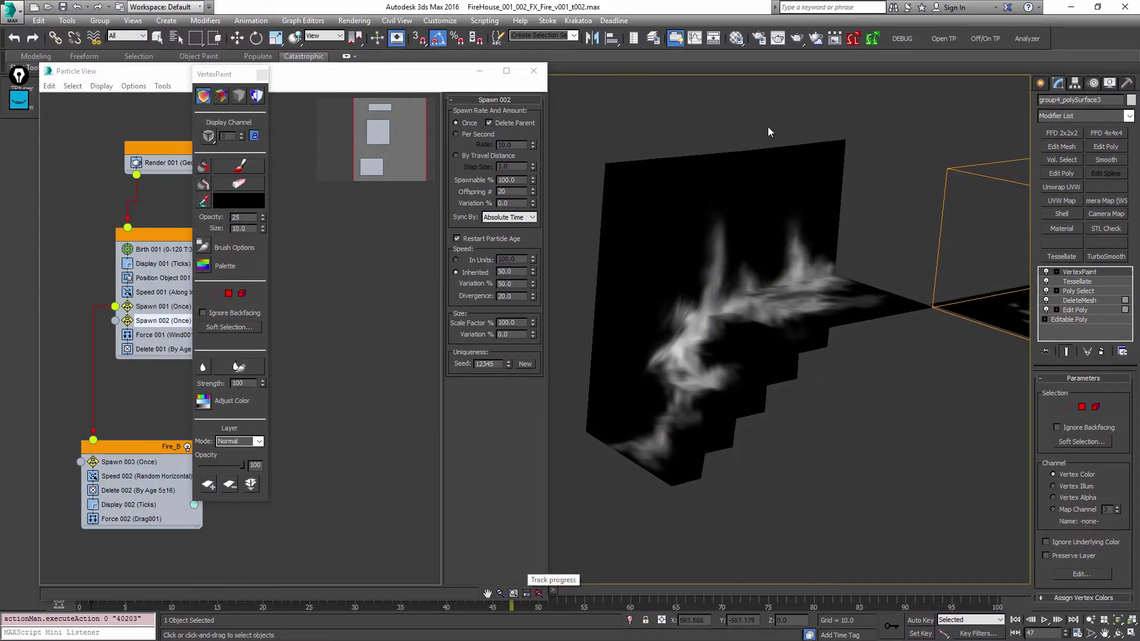
{"action": "left_click", "coordinate": [1041, 82]}
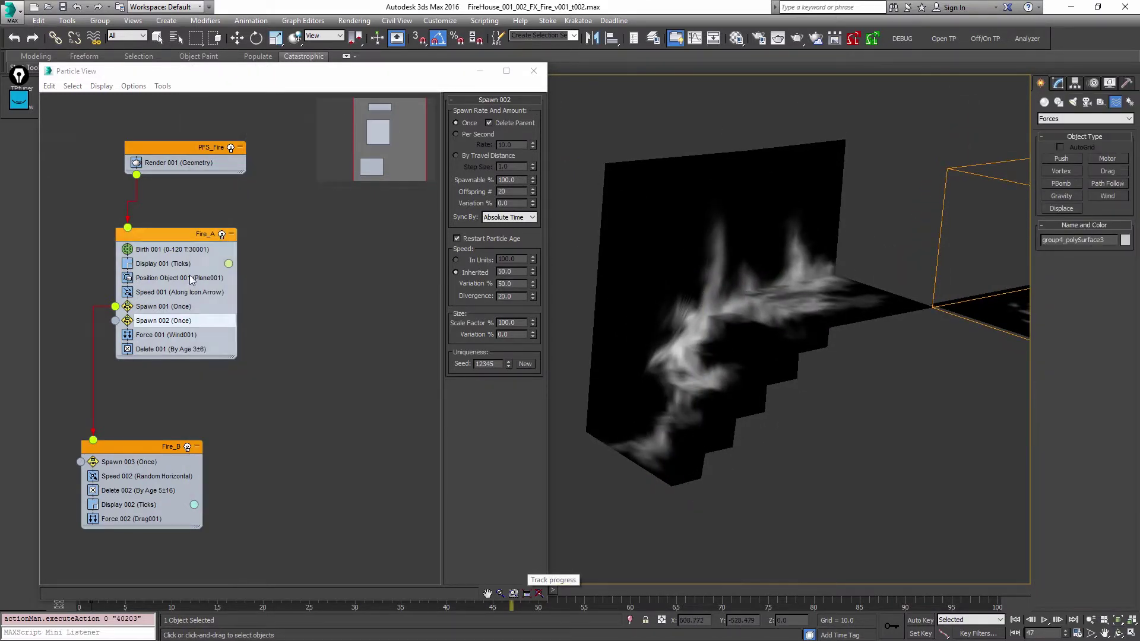
- In the Position Object 001 operator, replace the Plane001 emitter with the painted staircase mesh group4_polySurface3
{"action": "left_click", "coordinate": [190, 278]}
{"action": "left_click", "coordinate": [488, 176]}
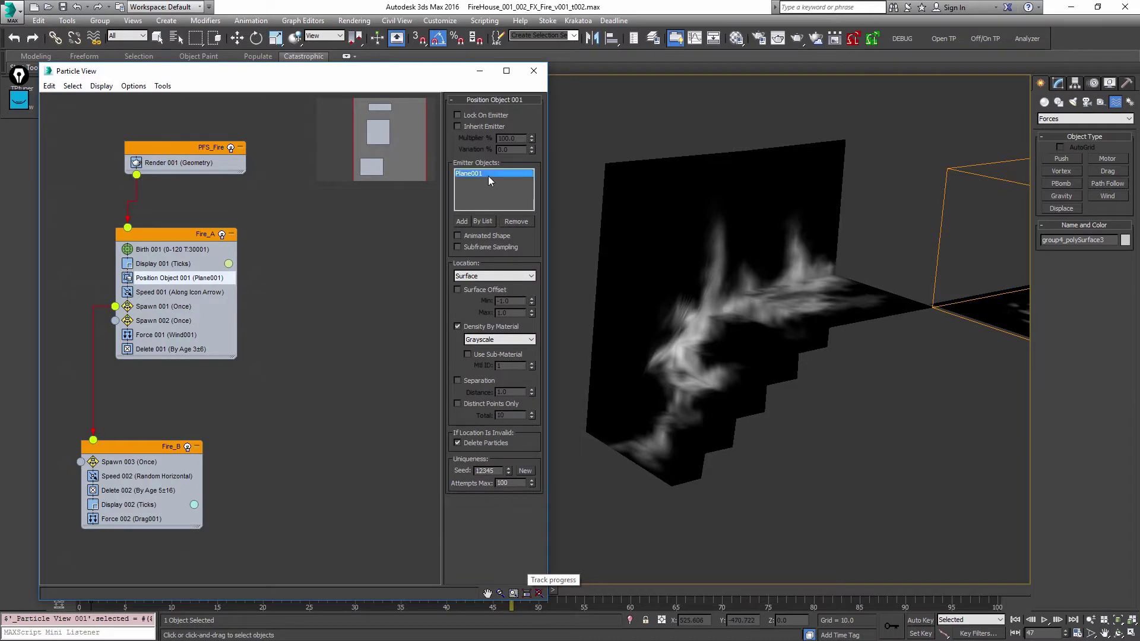
{"action": "left_click", "coordinate": [512, 222]}
{"action": "left_click", "coordinate": [838, 283]}
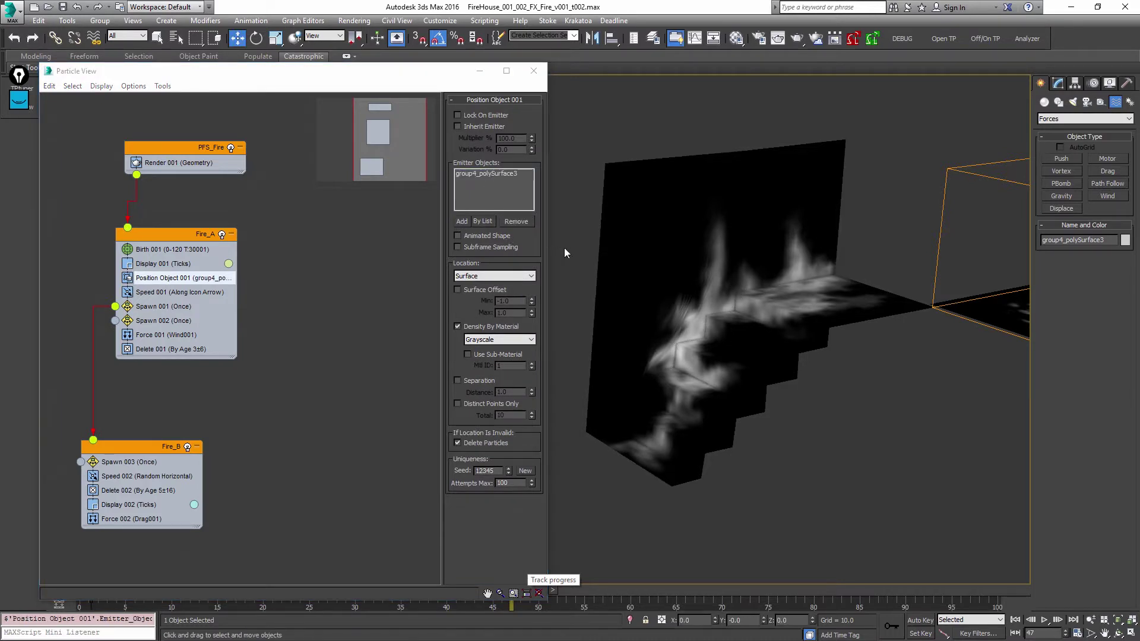
- Close Particle View and play the animation from the first frame to check particle emission on the stairs
{"action": "middle_click_drag", "start_coordinate": [654, 314], "coordinate": [712, 321]}
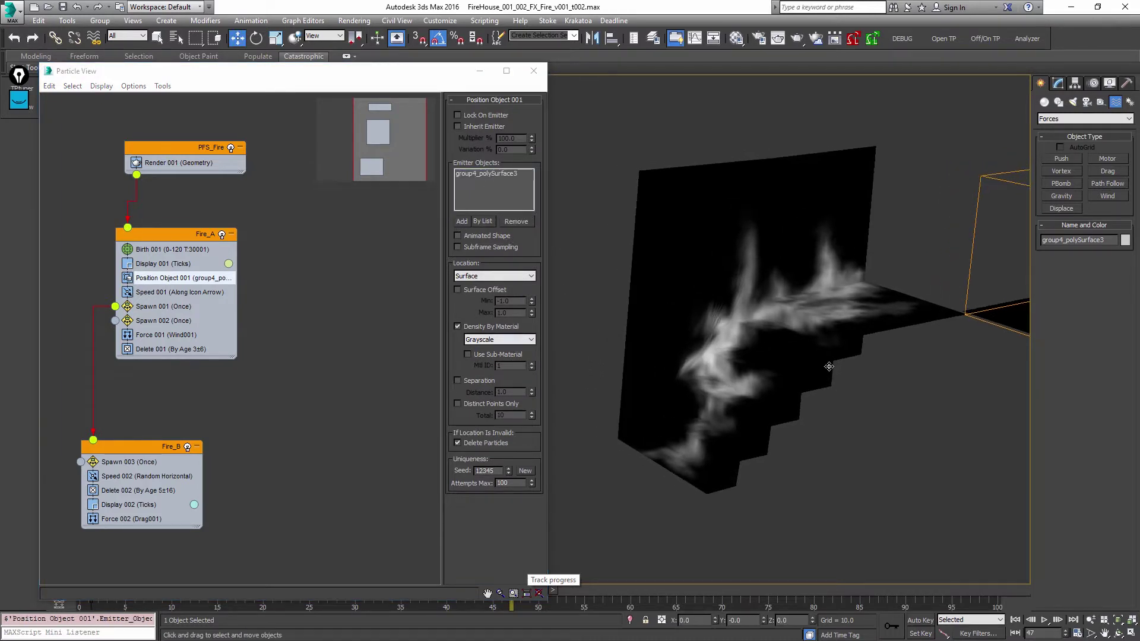
{"action": "left_click", "coordinate": [863, 381]}
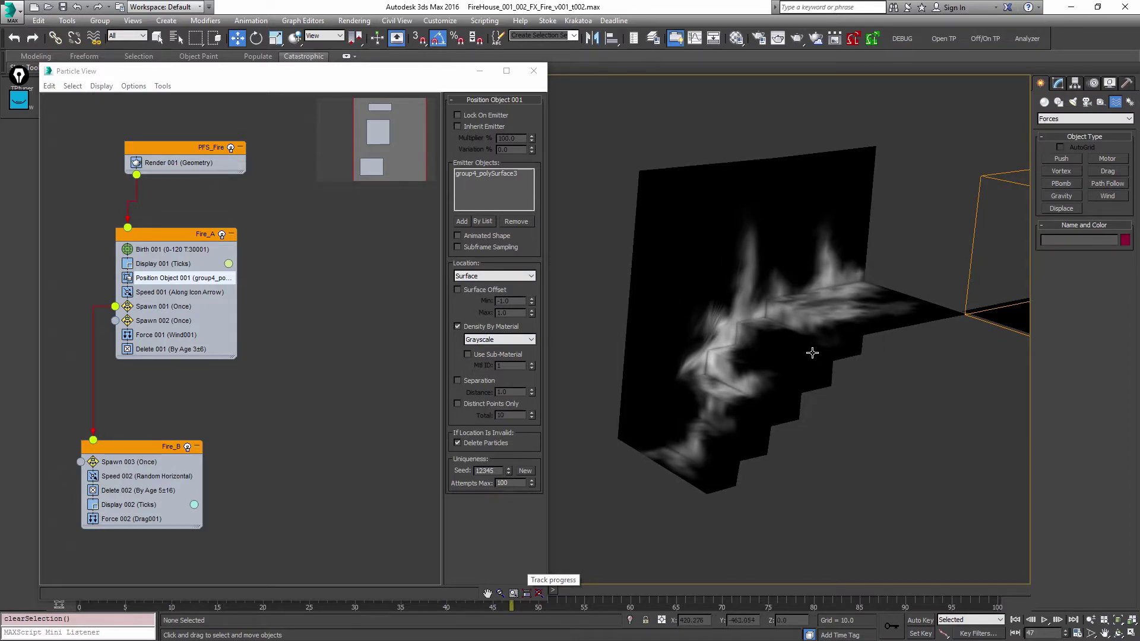
{"action": "key", "text": "Home"}
{"action": "key", "text": "6"}
{"action": "key", "text": "slash"}
{"action": "key", "text": "slash"}
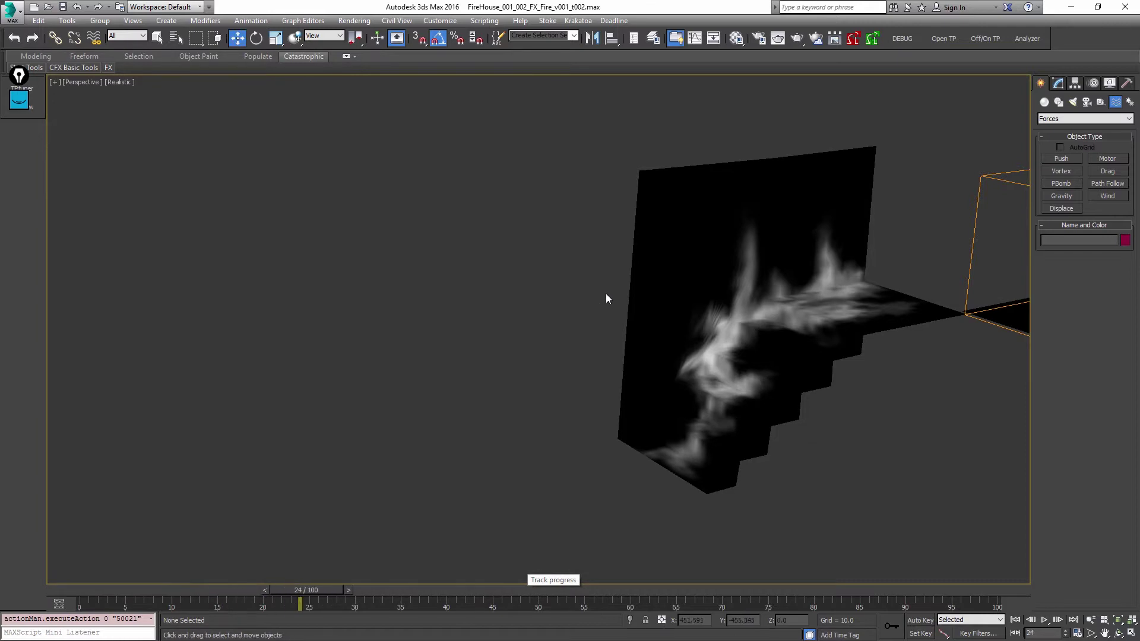
- Switch the viewport to wireframe and replace the diffuse map of the 01 - Default material with a Vertex Color map
{"action": "key", "text": "F3"}
{"action": "key", "text": "m"}
{"action": "key", "text": "Home"}
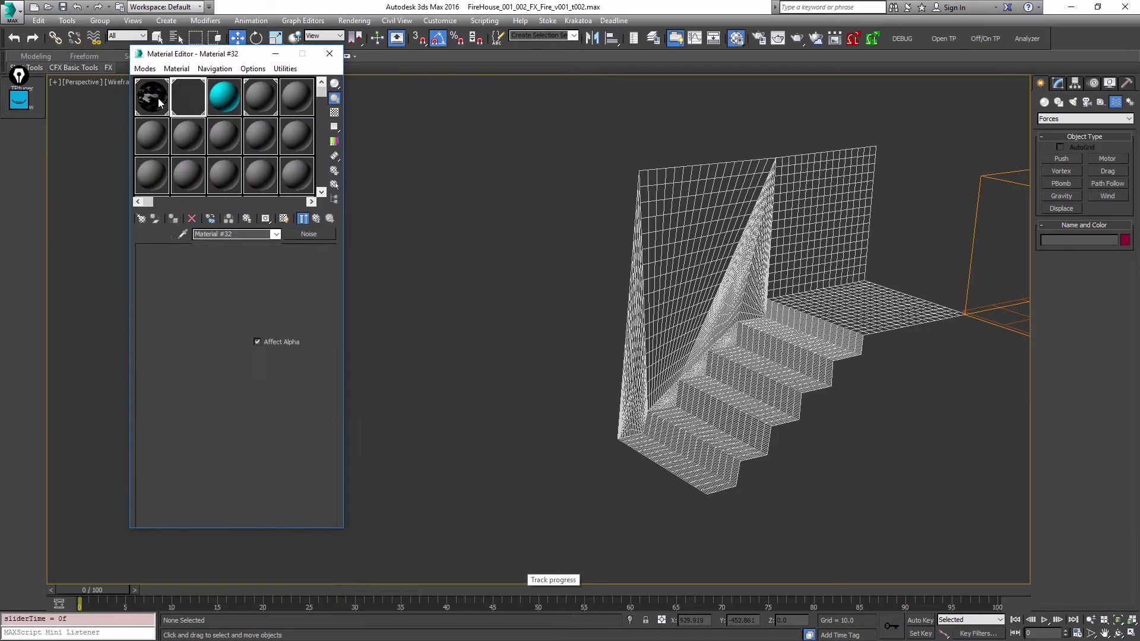
{"action": "left_click", "coordinate": [317, 219]}
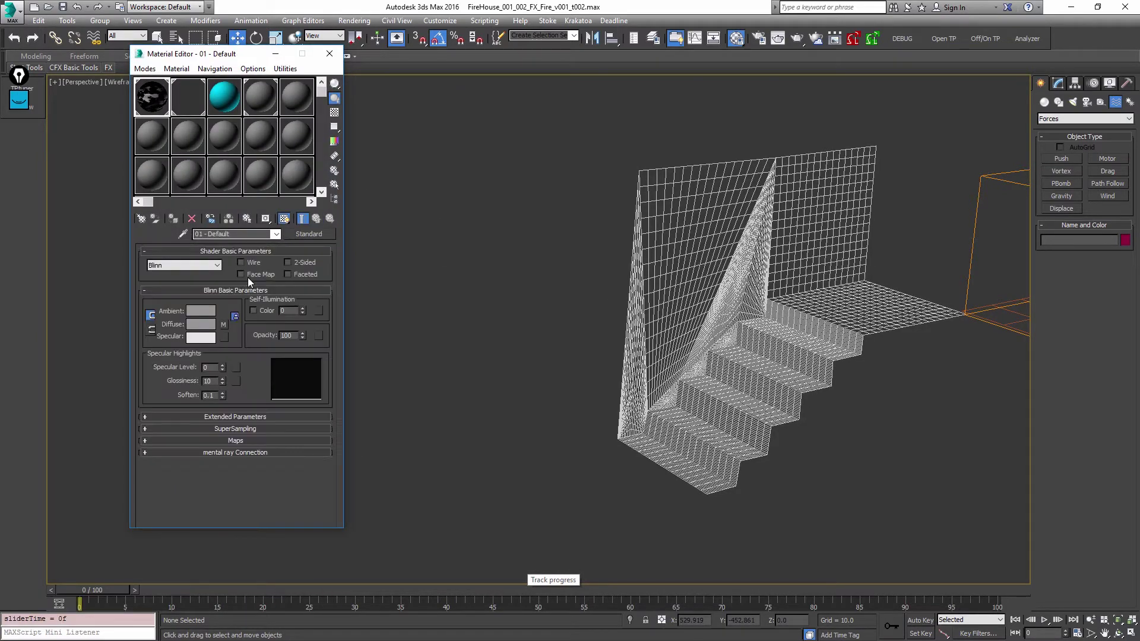
{"action": "left_click_drag", "start_coordinate": [225, 336], "coordinate": [224, 325]}
{"action": "left_click", "coordinate": [224, 326]}
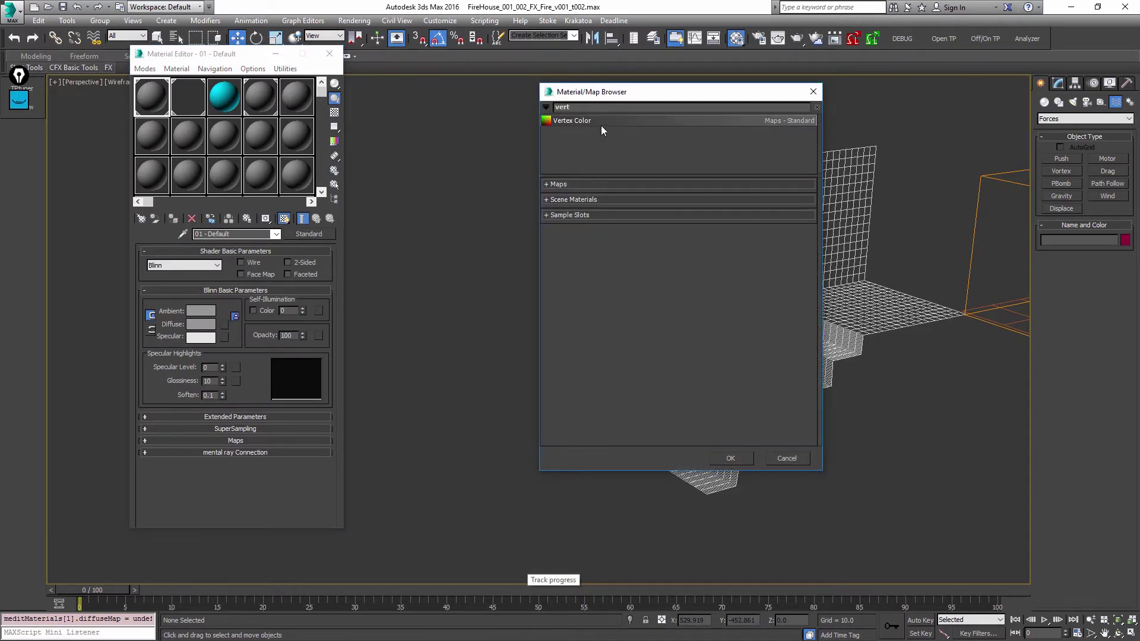
{"action": "double_click", "coordinate": [599, 123]}
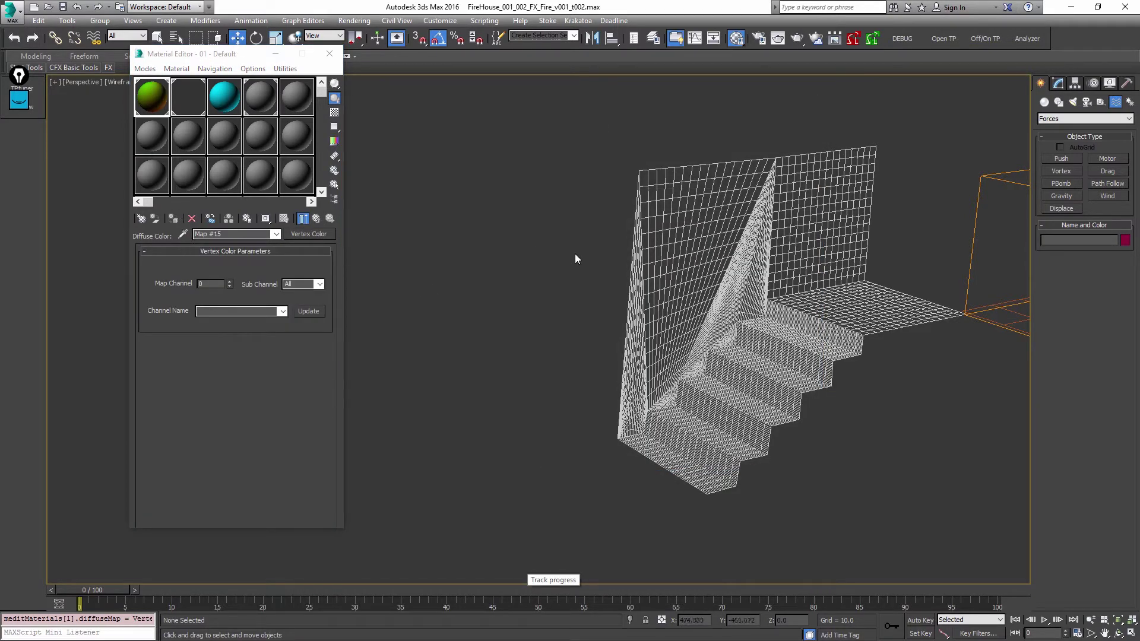
- Assign the 01 - Default material to the staircase mesh and close the Material Editor
{"action": "left_click", "coordinate": [815, 261]}
{"action": "left_click", "coordinate": [172, 219]}
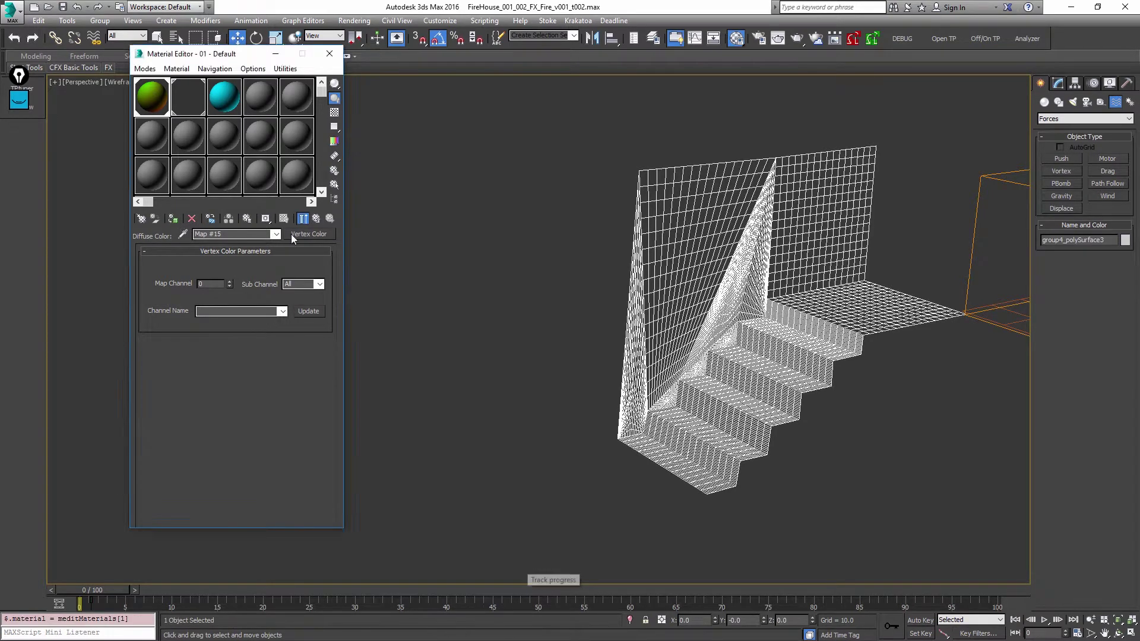
{"action": "left_click", "coordinate": [389, 196]}
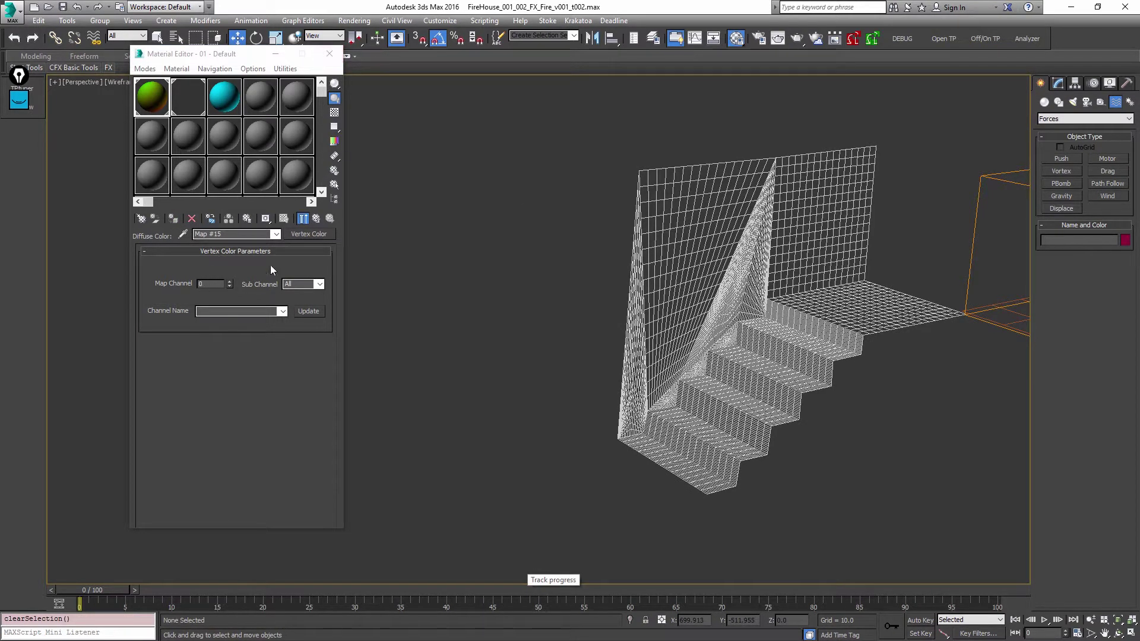
{"action": "left_click", "coordinate": [329, 54]}
- Hide the fire container box, the floor plane and the force icons so that only the staircase mesh is displayed
{"action": "key", "text": "F3"}
{"action": "mouse_move", "coordinate": [743, 323]}
{"action": "middle_mouse_down"}
{"action": "mouse_move", "coordinate": [633, 344]}
{"action": "mouse_move", "coordinate": [636, 335]}
{"action": "mouse_move", "coordinate": [631, 348]}
{"action": "mouse_move", "coordinate": [687, 344]}
{"action": "mouse_move", "coordinate": [544, 310]}
{"action": "middle_mouse_up"}
{"action": "key", "text": "F3"}
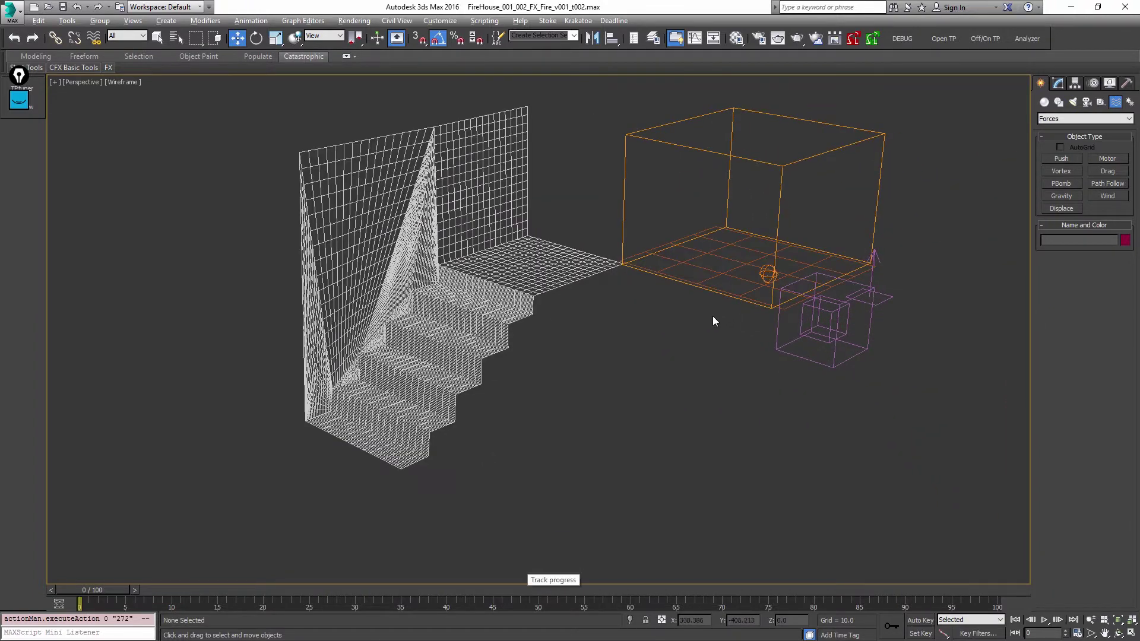
{"action": "middle_click_drag", "start_coordinate": [712, 319], "coordinate": [709, 230], "text": "alt"}
{"action": "left_click", "coordinate": [702, 240]}
{"action": "key", "text": "Delete"}
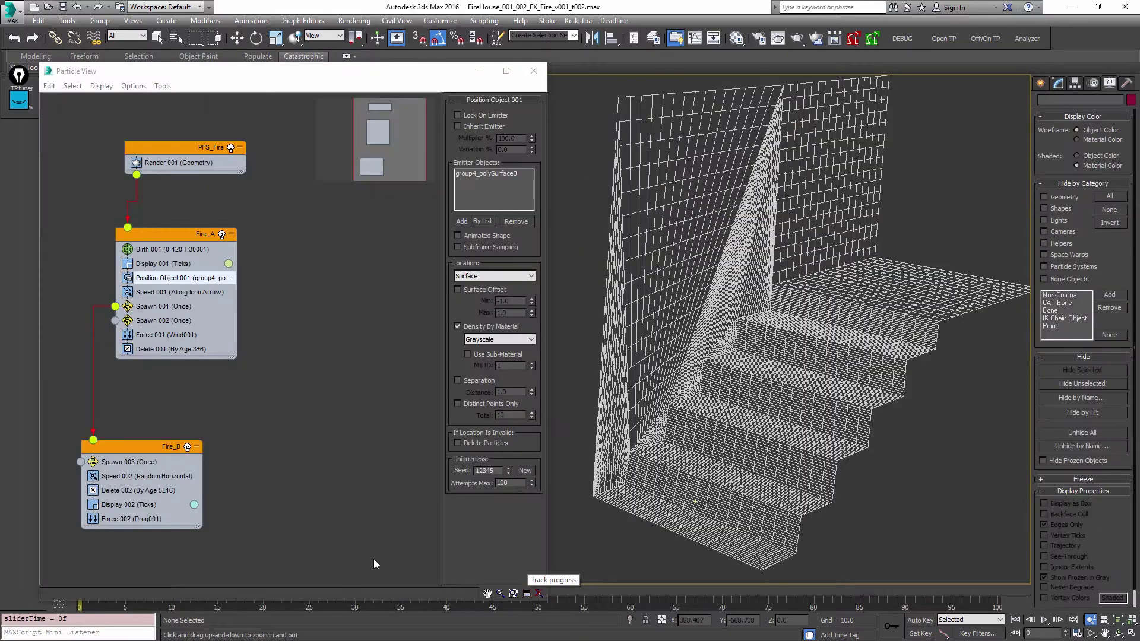
- Enable Delete Particles in the Position Object 001 operator and play the particle animation with the staircase shaded
{"action": "left_click", "coordinate": [471, 443]}
{"action": "key", "text": "/"}
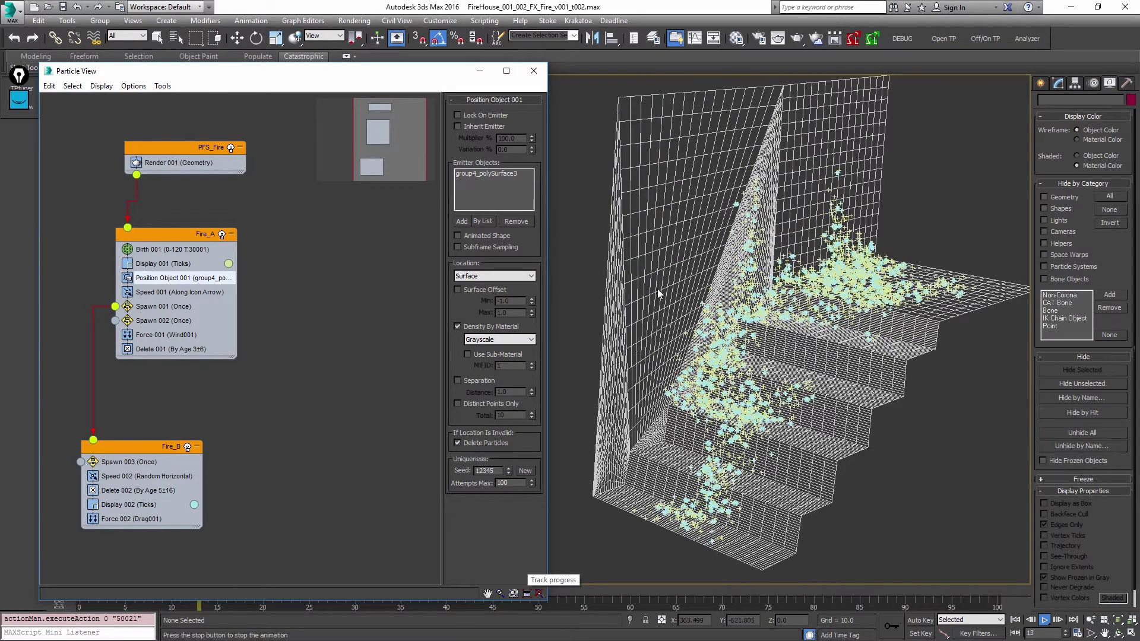
{"action": "left_click", "coordinate": [538, 75]}
{"action": "key", "text": "F3"}
{"action": "middle_click_drag", "start_coordinate": [769, 292], "coordinate": [668, 261]}
{"action": "key", "text": "/"}
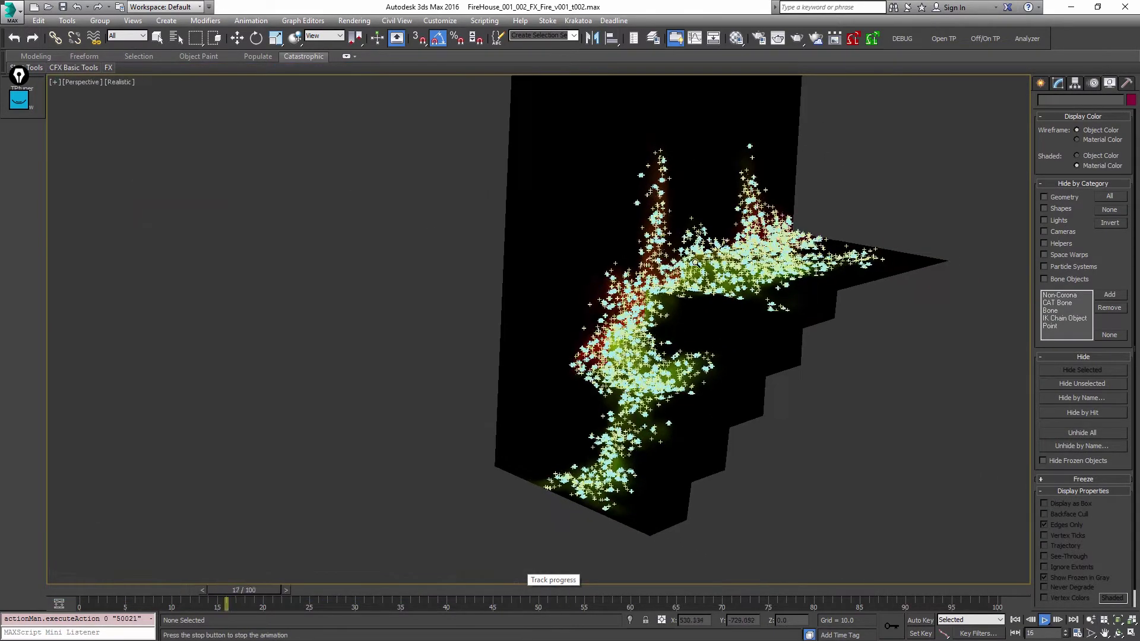
{"action": "key", "text": "/"}
- Scrub and play the timeline to examine how the particles follow the painted areas of the stairs and walls
{"action": "scroll", "coordinate": [776, 351], "scroll_direction": "down", "scroll_amount": 4}
{"action": "middle_click_drag", "start_coordinate": [776, 351], "coordinate": [741, 380], "text": "alt"}
{"action": "key", "text": "w"}
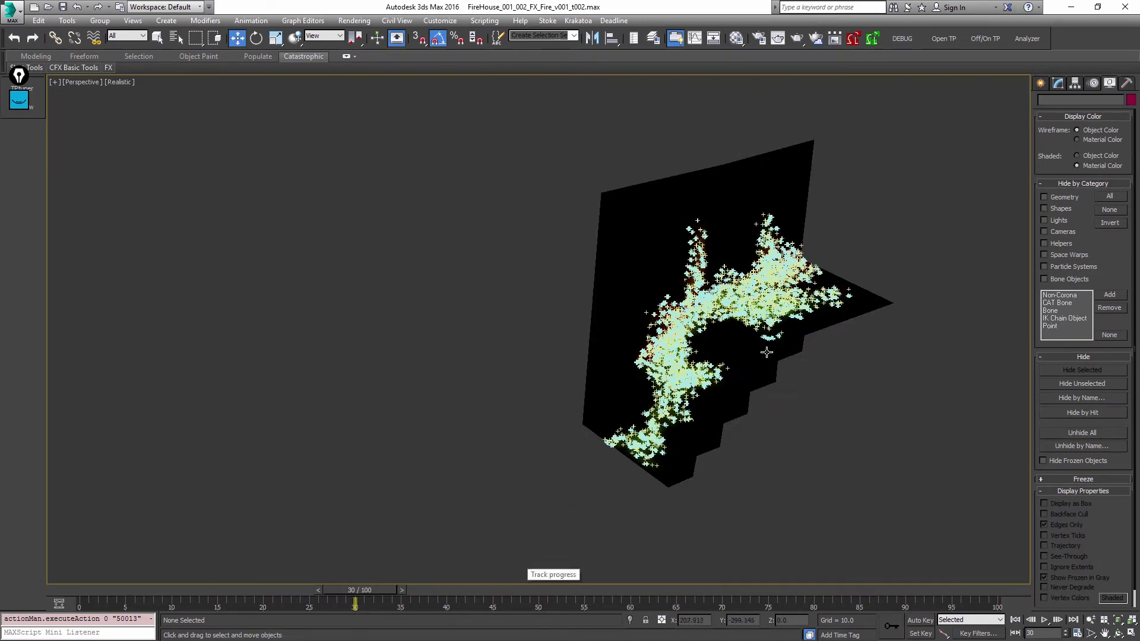
{"action": "left_click_drag", "start_coordinate": [74, 593], "coordinate": [447, 586]}
{"action": "left_click_drag", "start_coordinate": [128, 590], "coordinate": [165, 593]}
{"action": "scroll", "coordinate": [677, 303], "scroll_direction": "up", "scroll_amount": 5}
{"action": "middle_click_drag", "start_coordinate": [732, 325], "coordinate": [654, 280]}
{"action": "key", "text": "/"}
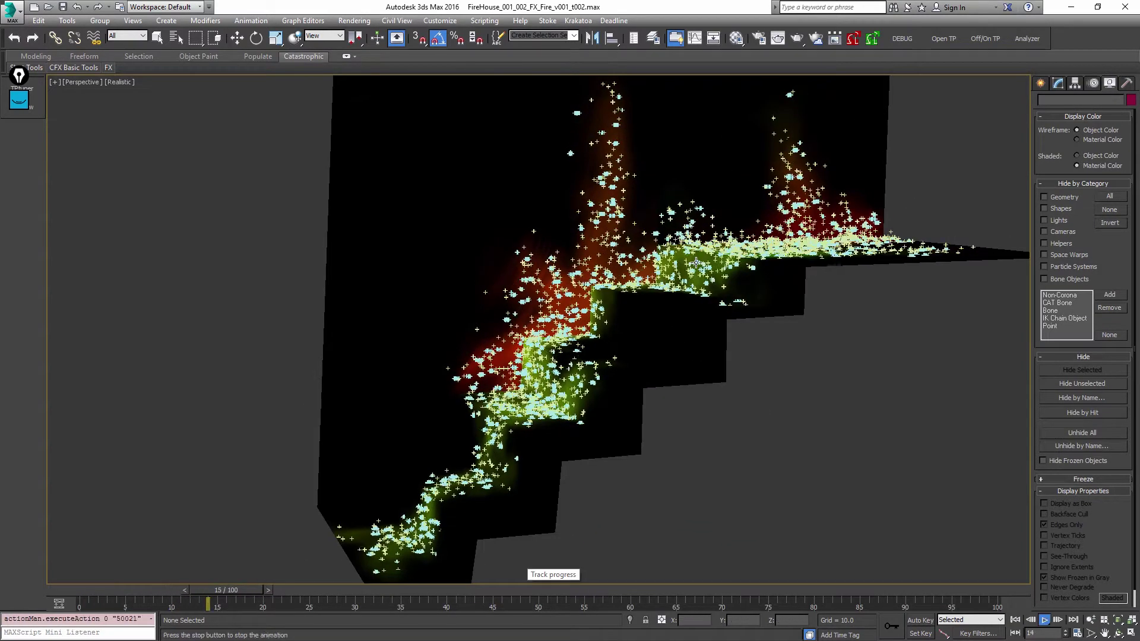
{"action": "scroll", "coordinate": [662, 206], "scroll_direction": "down", "scroll_amount": 3}
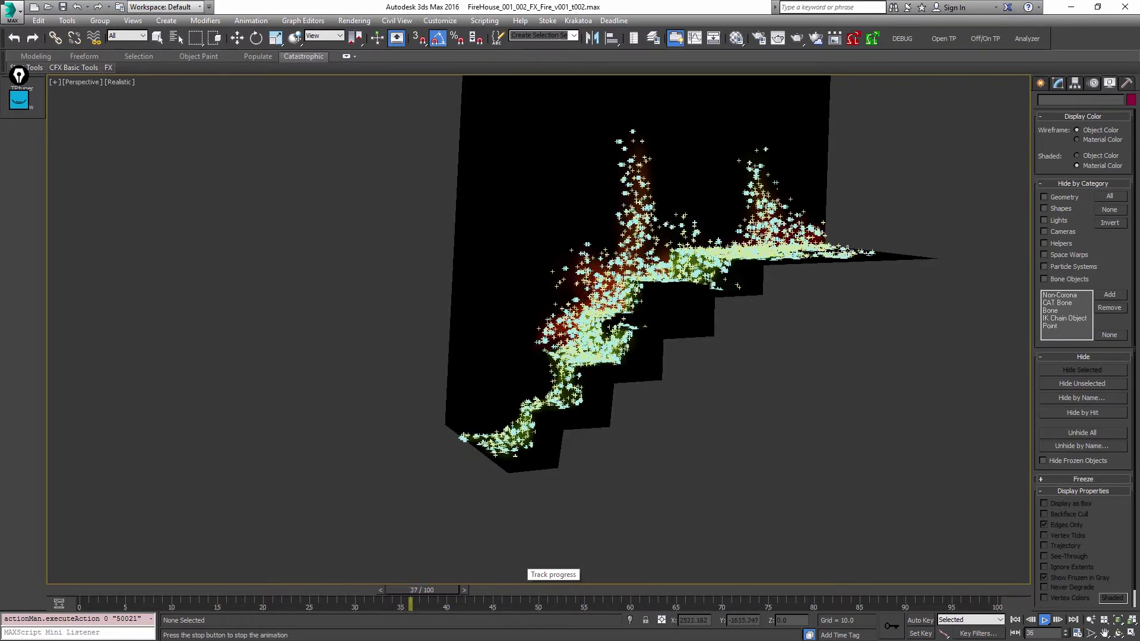
{"action": "key", "text": "/"}
{"action": "key", "text": "alt+z"}
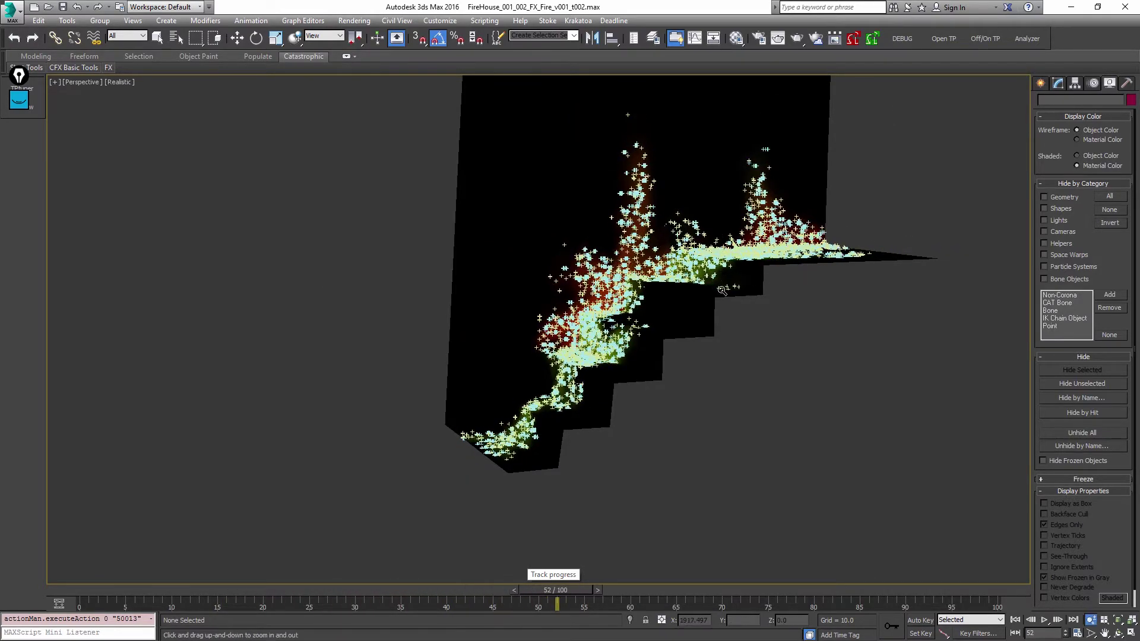
- Replay the particle animation from the first frame and examine the emission on the staircase from several angles
{"action": "middle_click_drag", "start_coordinate": [803, 278], "coordinate": [766, 320], "text": "alt"}
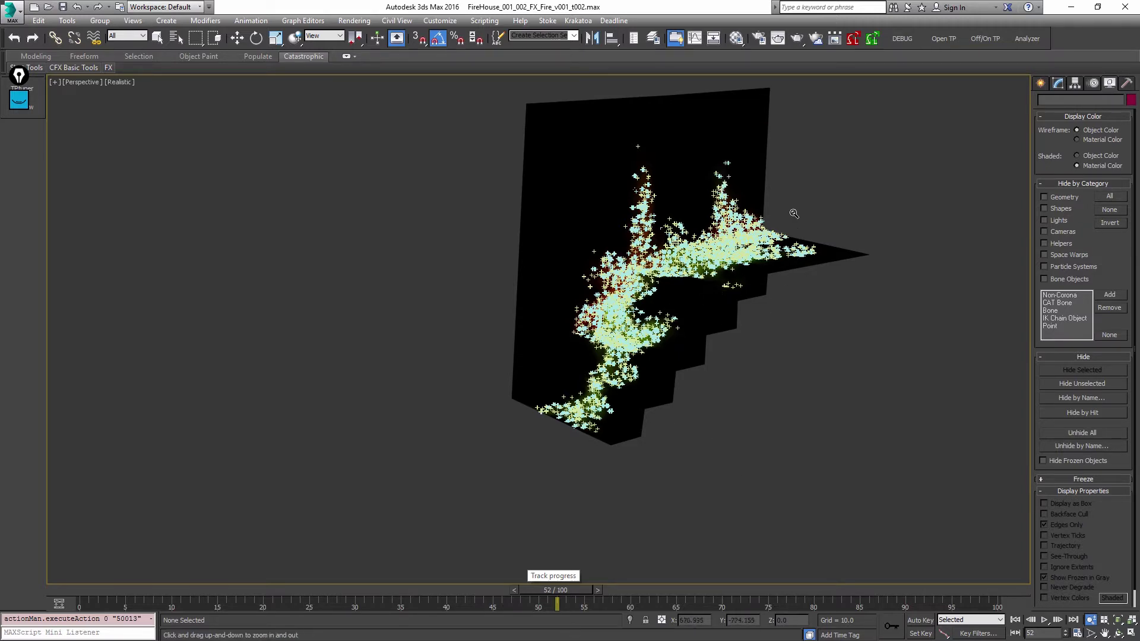
{"action": "left_click_drag", "start_coordinate": [794, 213], "coordinate": [833, 317]}
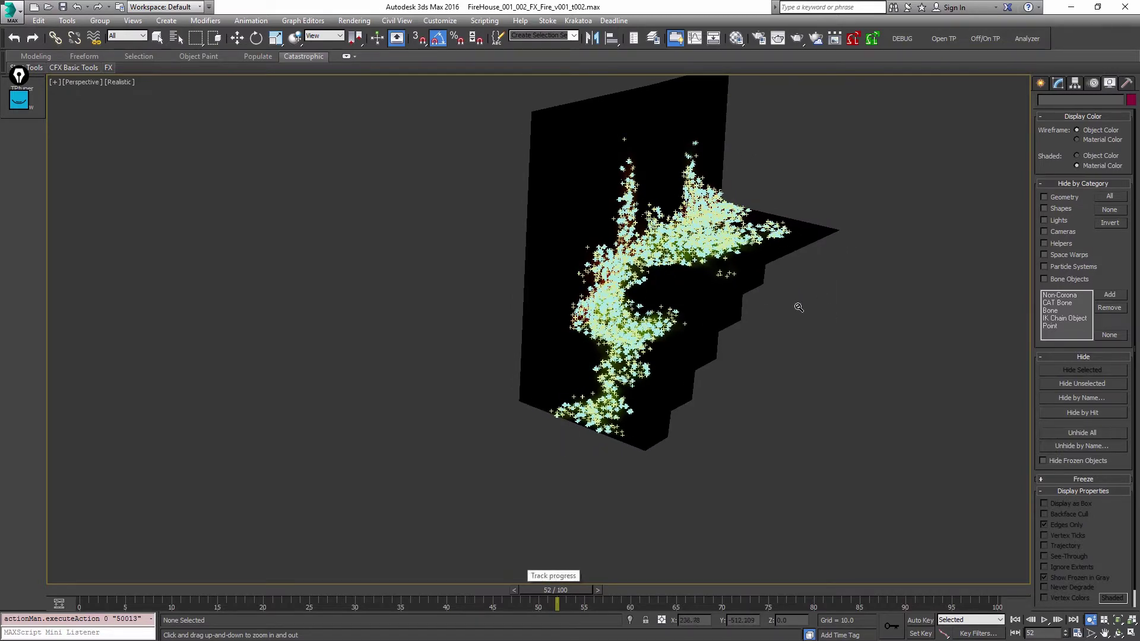
{"action": "middle_click_drag", "start_coordinate": [693, 284], "coordinate": [694, 286]}
{"action": "key", "text": "Home"}
{"action": "key", "text": "slash"}
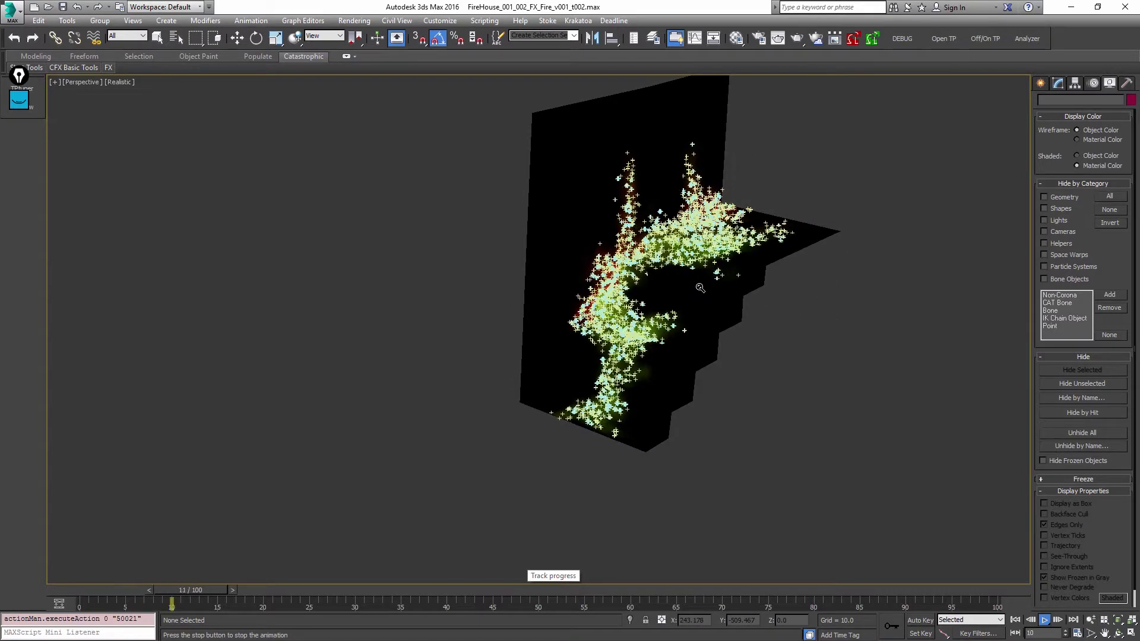
{"action": "key", "text": "slash"}
{"action": "scroll", "coordinate": [715, 226], "scroll_direction": "down", "scroll_amount": 1}
{"action": "middle_click_drag", "start_coordinate": [716, 227], "coordinate": [812, 340], "text": "alt"}
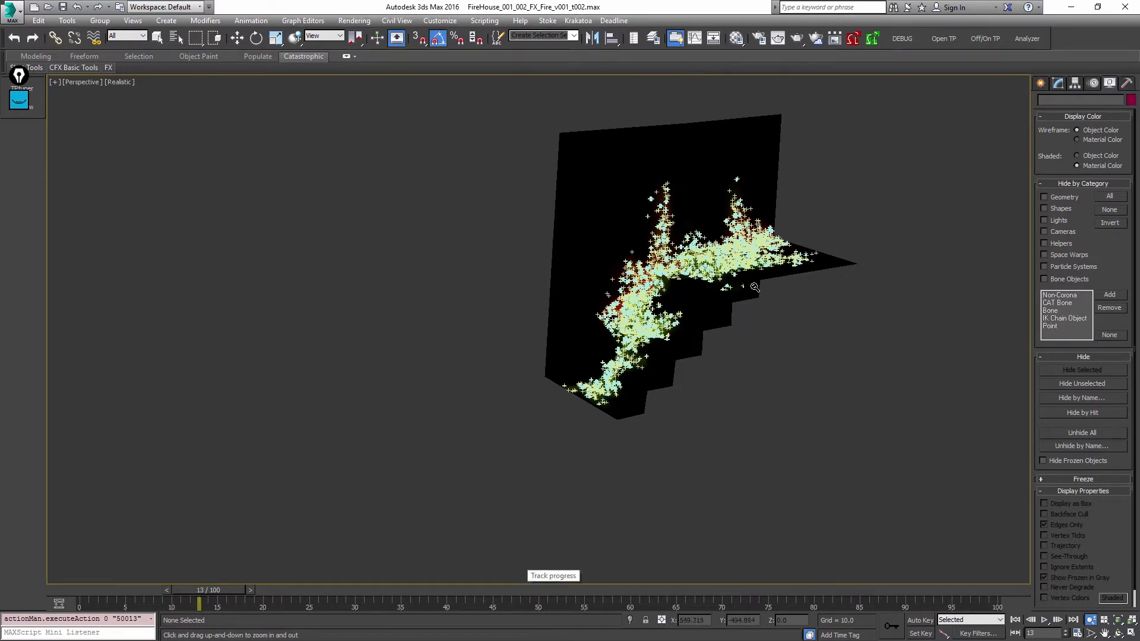
- Bring back the hidden stairwell geometry and helpers, switch off particle emission, and display the perspective view in wireframe
{"action": "left_click", "coordinate": [1040, 84]}
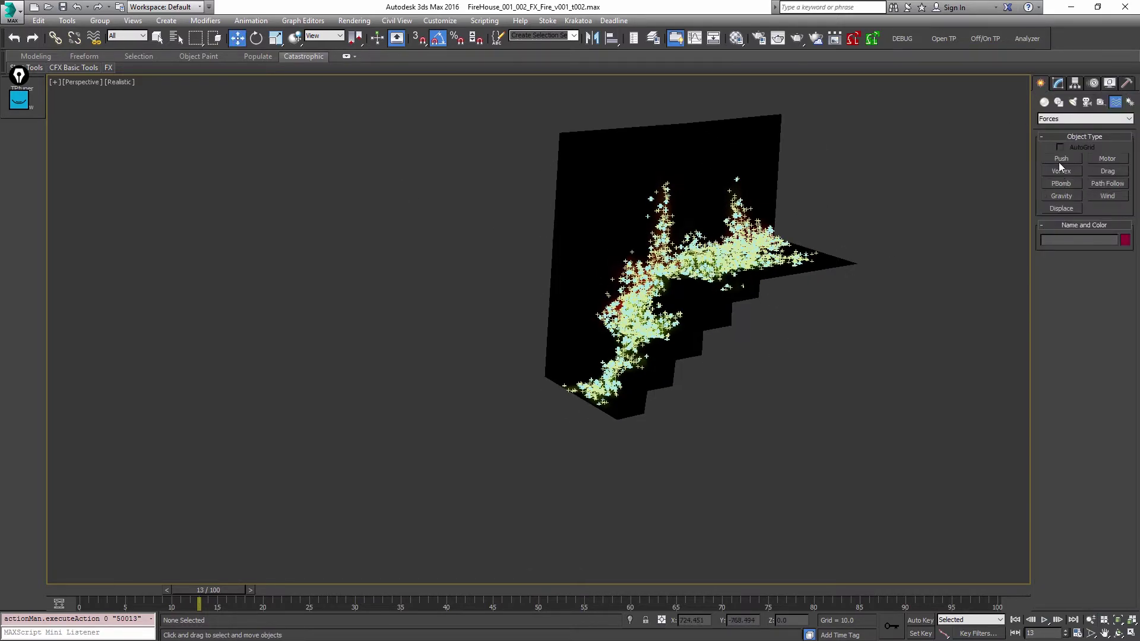
{"action": "key", "text": "alt+w"}
{"action": "left_click", "coordinate": [1044, 103]}
{"action": "left_click", "coordinate": [1084, 119]}
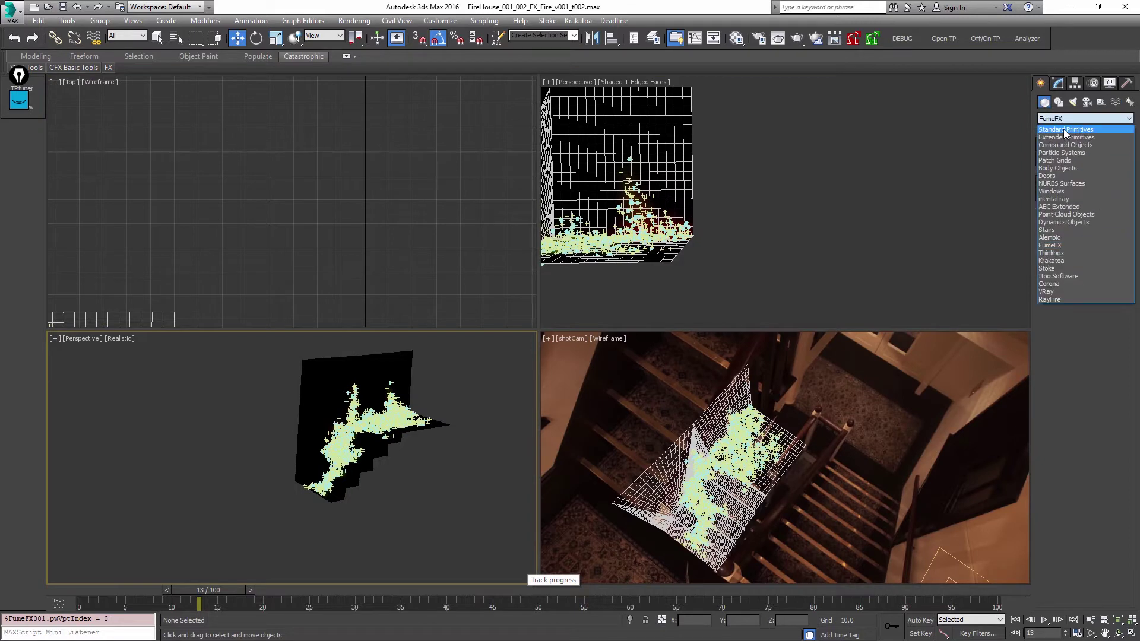
{"action": "left_click", "coordinate": [1069, 127]}
{"action": "left_click", "coordinate": [1069, 171]}
{"action": "key", "text": "ctrl+shift+z"}
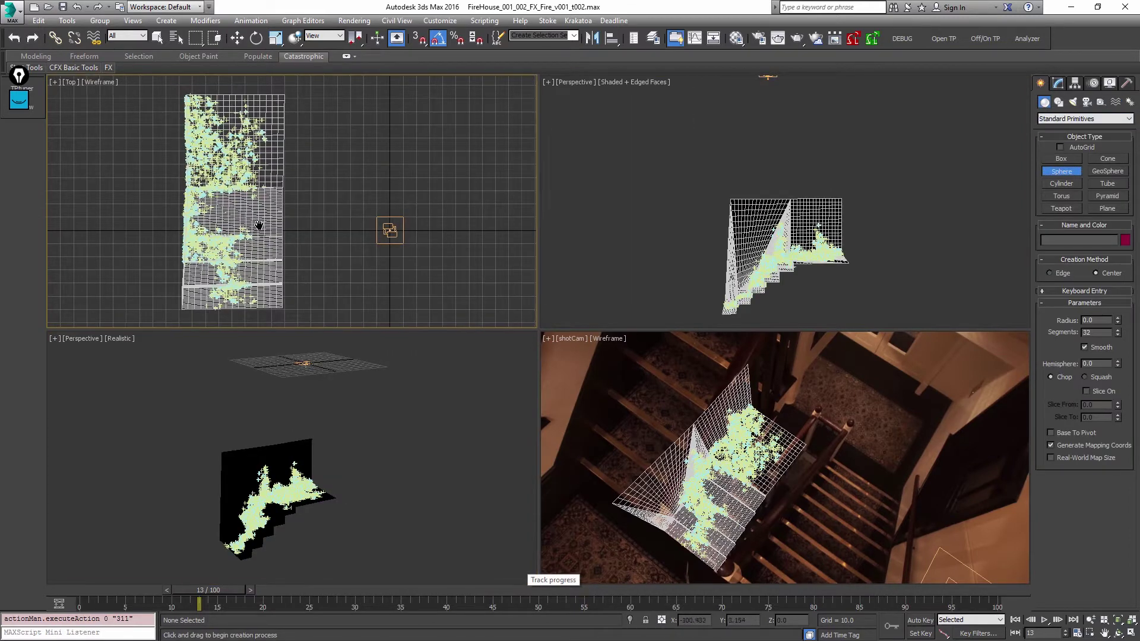
{"action": "middle_click_drag", "start_coordinate": [254, 223], "coordinate": [268, 230]}
{"action": "right_click", "coordinate": [629, 398]}
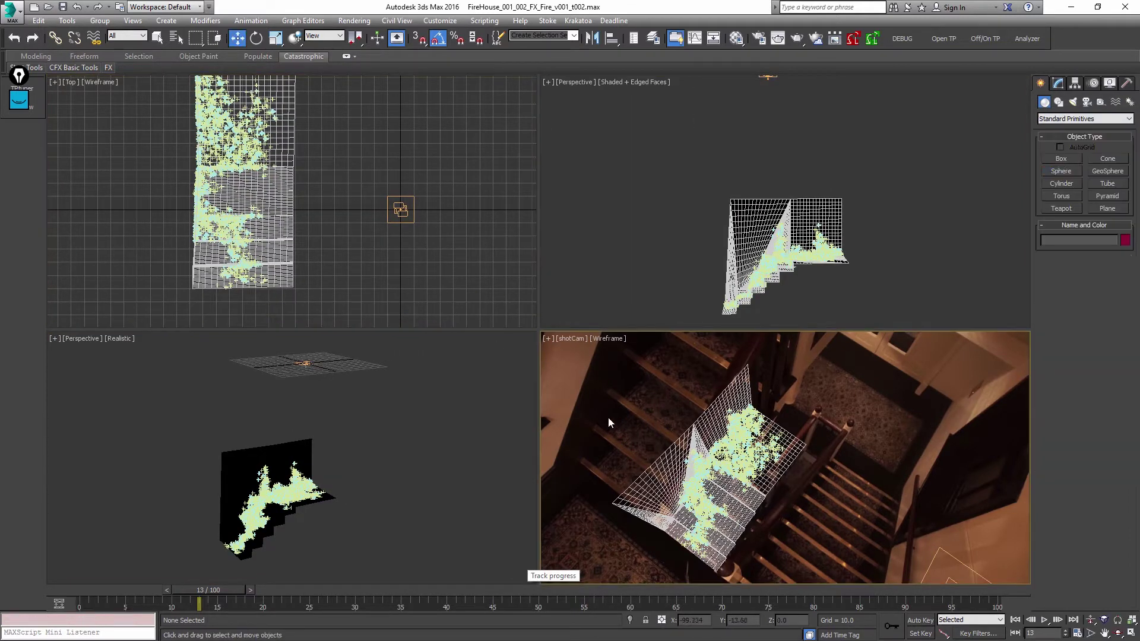
{"action": "key", "text": "alt+q"}
{"action": "key", "text": "semicolon"}
{"action": "right_click", "coordinate": [638, 211]}
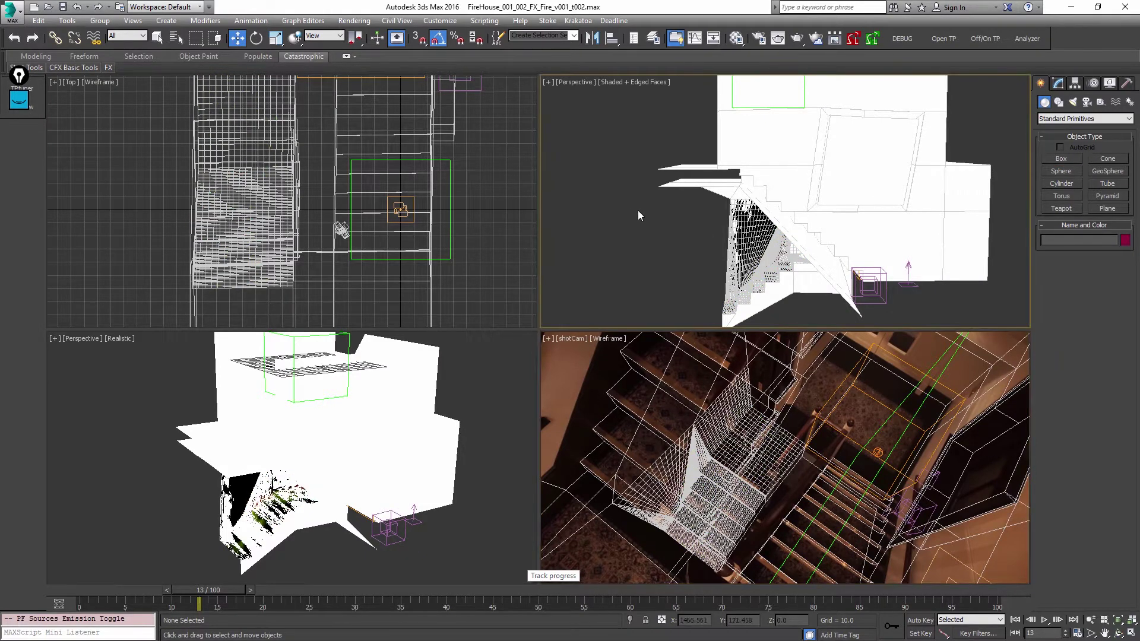
{"action": "key", "text": "F3"}
- Create a sphere with a radius of about 45 and lower it to the foot of the lower staircase
{"action": "left_click", "coordinate": [1061, 171]}
{"action": "middle_click_drag", "start_coordinate": [256, 197], "coordinate": [257, 114]}
{"action": "scroll", "coordinate": [268, 126], "scroll_direction": "down", "scroll_amount": 2}
{"action": "left_click_drag", "start_coordinate": [259, 212], "coordinate": [297, 232]}
{"action": "key", "text": "w"}
{"action": "scroll", "coordinate": [217, 356], "scroll_direction": "down", "scroll_amount": 4}
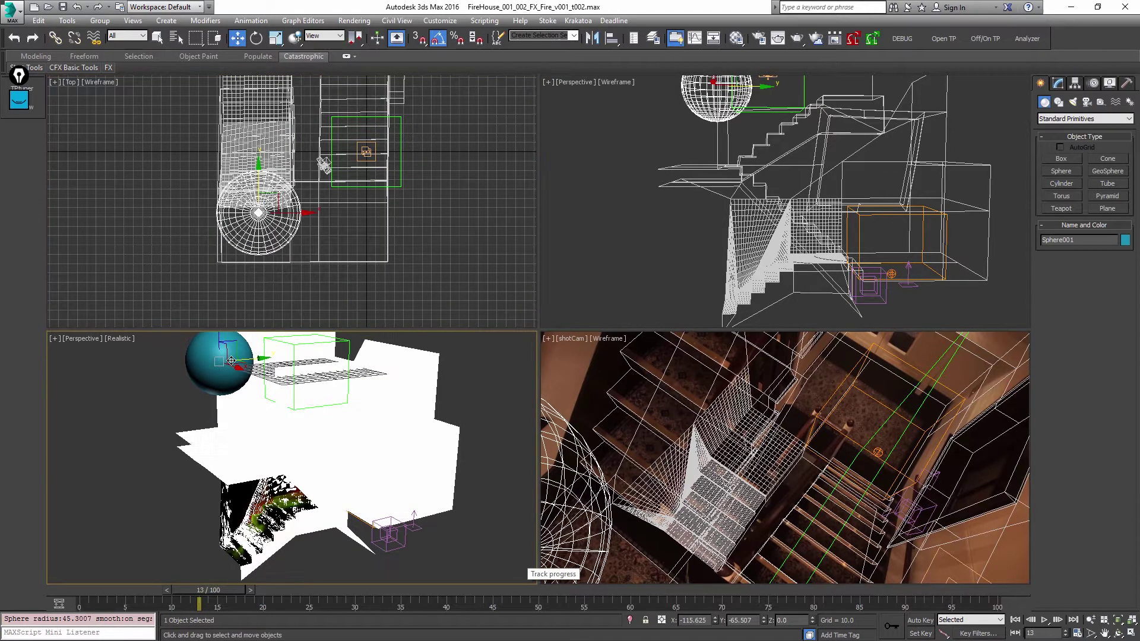
{"action": "left_click_drag", "start_coordinate": [217, 357], "coordinate": [229, 453]}
- Hide the dense vertex-painted staircase mesh and show the enlarged perspective view in wireframe, leaving the sphere visible
{"action": "key", "text": "alt+w"}
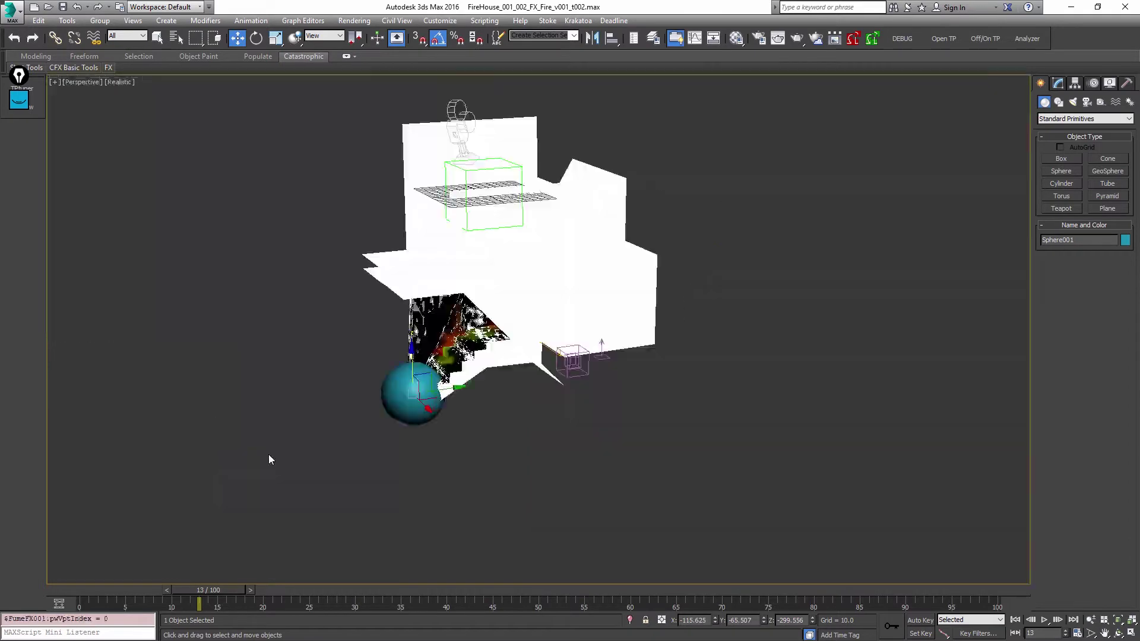
{"action": "key", "text": "alt+z"}
{"action": "scroll", "coordinate": [409, 467], "scroll_direction": "down", "scroll_amount": 3}
{"action": "middle_click_drag", "start_coordinate": [409, 468], "coordinate": [632, 409], "text": "alt"}
{"action": "key", "text": "z"}
{"action": "scroll", "coordinate": [466, 410], "scroll_direction": "down", "scroll_amount": 4}
{"action": "key", "text": "F3"}
{"action": "key", "text": "w"}
{"action": "left_click", "coordinate": [570, 277]}
{"action": "key", "text": "Delete"}
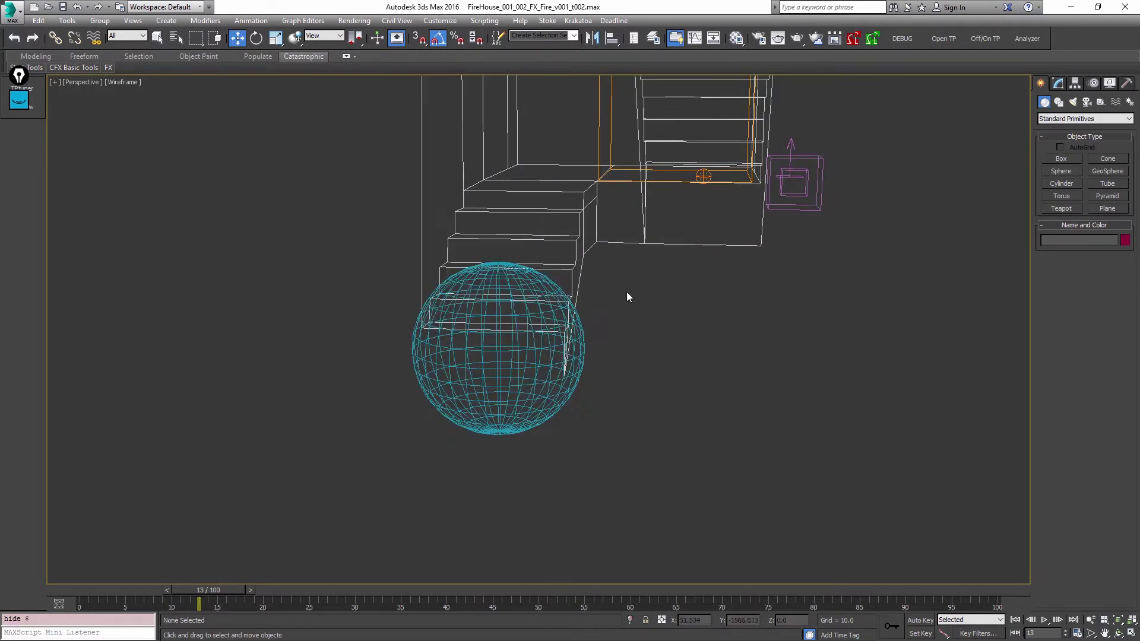
- Select the sphere, return to frame 0 and set the animation's end time to 250
{"action": "middle_click_drag", "start_coordinate": [626, 293], "coordinate": [613, 309], "text": "alt"}
{"action": "left_click", "coordinate": [551, 381]}
{"action": "left_click", "coordinate": [73, 593]}
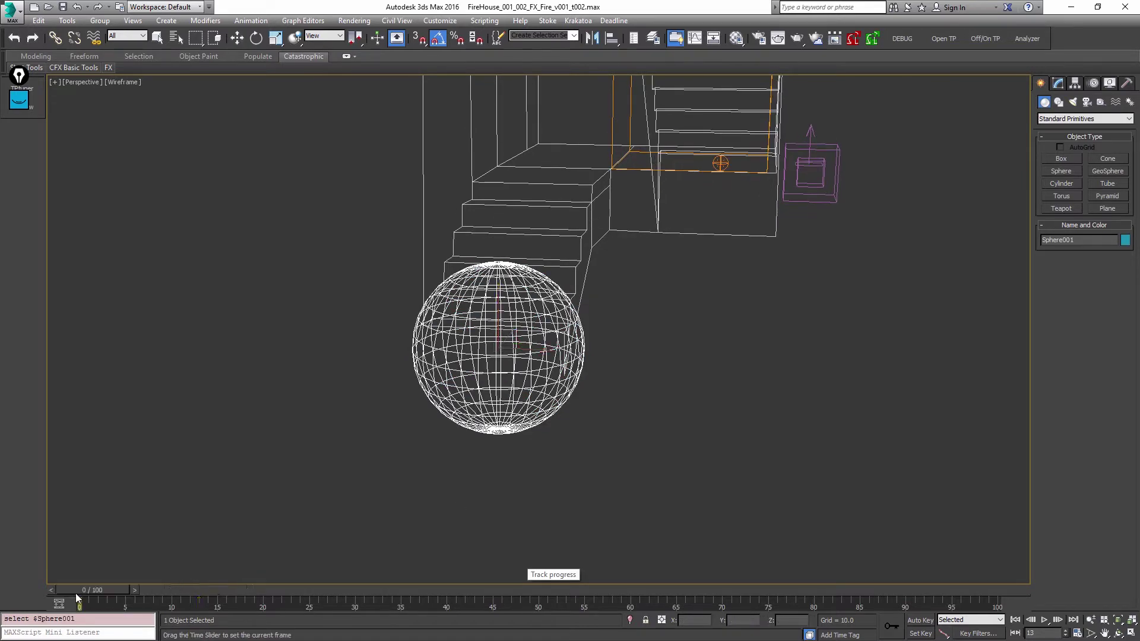
{"action": "left_click", "coordinate": [1076, 626]}
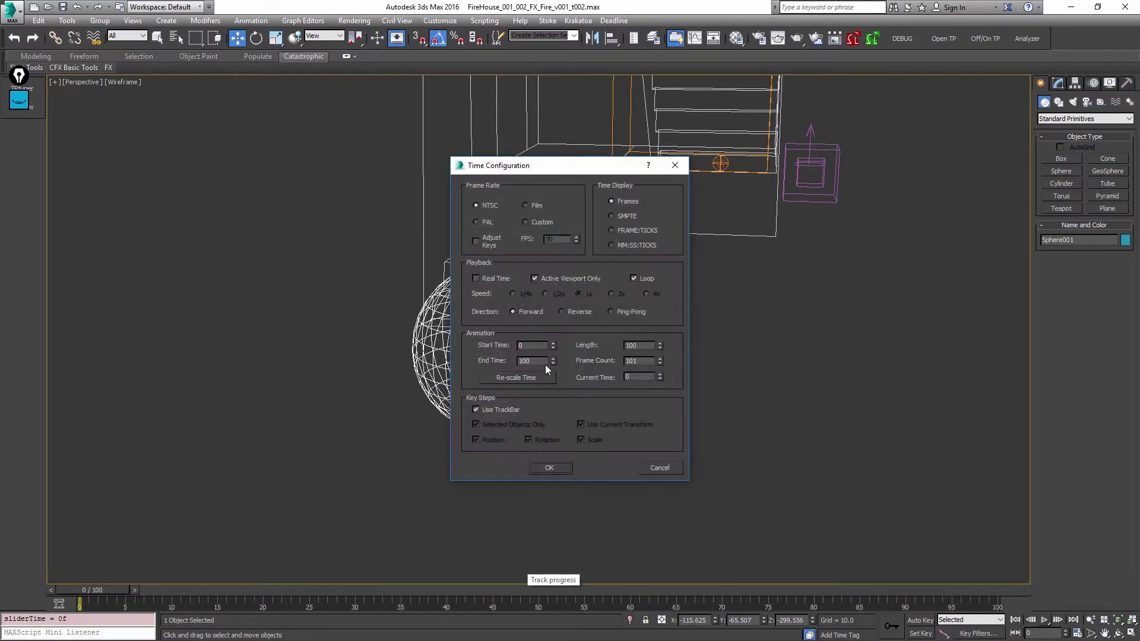
{"action": "left_click", "coordinate": [545, 466]}
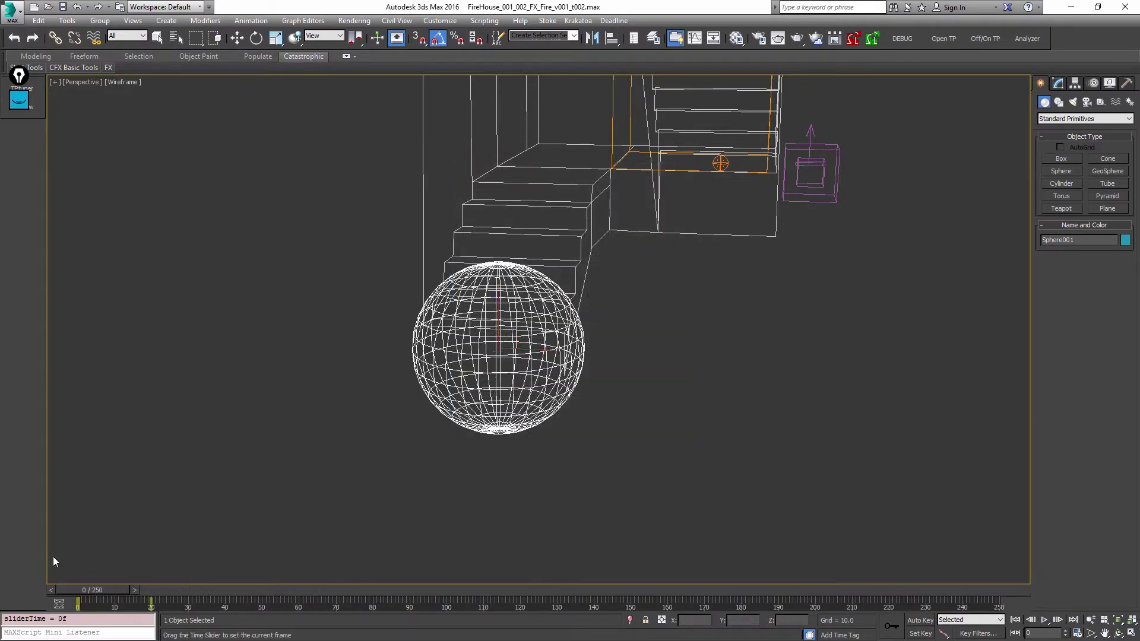
- Turn on Auto Key and keyframe the sphere at frame 50, moved up the lower stairs to the landing
{"action": "middle_click_drag", "start_coordinate": [509, 368], "coordinate": [534, 414]}
{"action": "left_click_drag", "start_coordinate": [95, 588], "coordinate": [274, 590]}
{"action": "key", "text": "n"}
{"action": "middle_click_drag", "start_coordinate": [479, 424], "coordinate": [423, 450]}
{"action": "middle_click_drag", "start_coordinate": [422, 451], "coordinate": [457, 405], "text": "alt"}
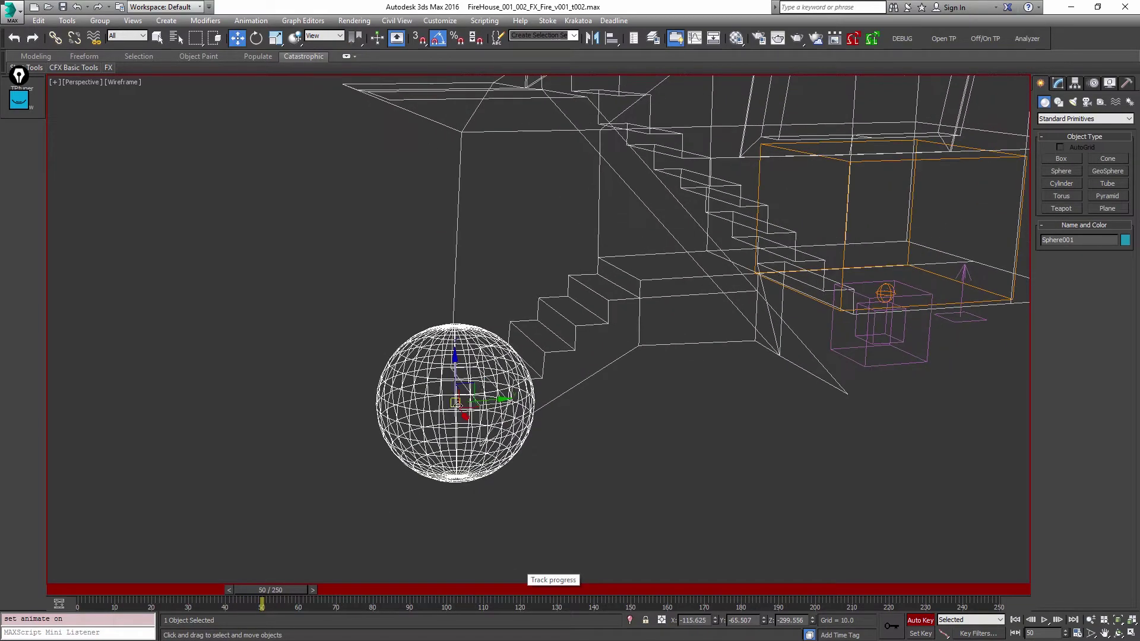
{"action": "left_click_drag", "start_coordinate": [475, 386], "coordinate": [885, 208]}
- Display the sphere's motion trajectory and play back its movement up the lower stairs
{"action": "middle_click_drag", "start_coordinate": [885, 208], "coordinate": [876, 215], "text": "alt"}
{"action": "key", "text": "t"}
{"action": "scroll", "coordinate": [806, 294], "scroll_direction": "down", "scroll_amount": 1}
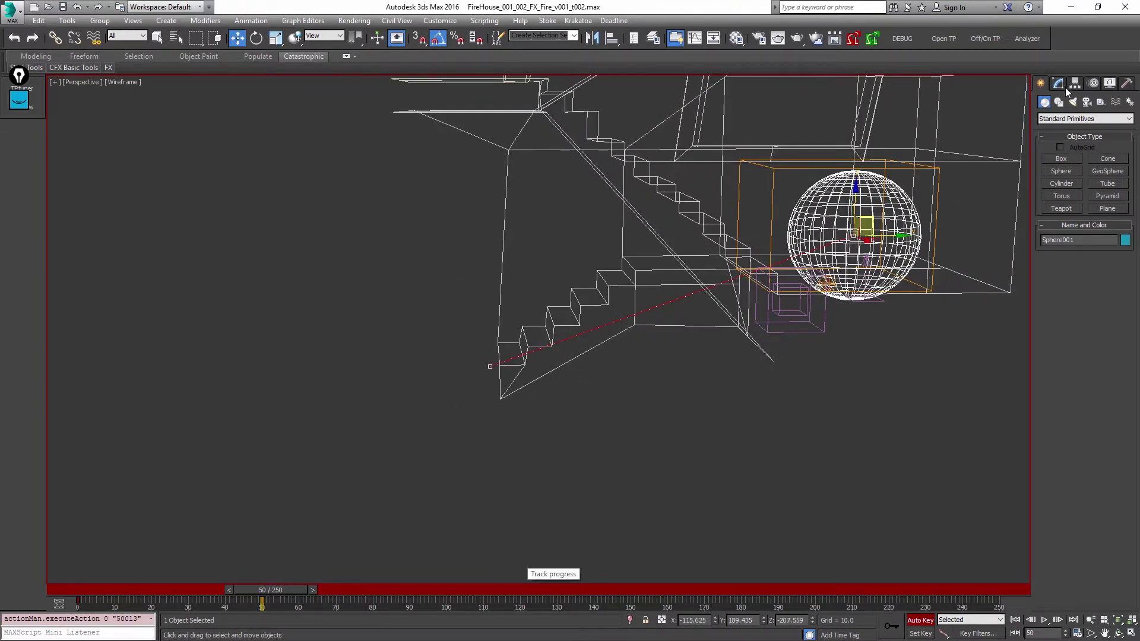
{"action": "key", "text": "t"}
{"action": "right_click", "coordinate": [905, 190]}
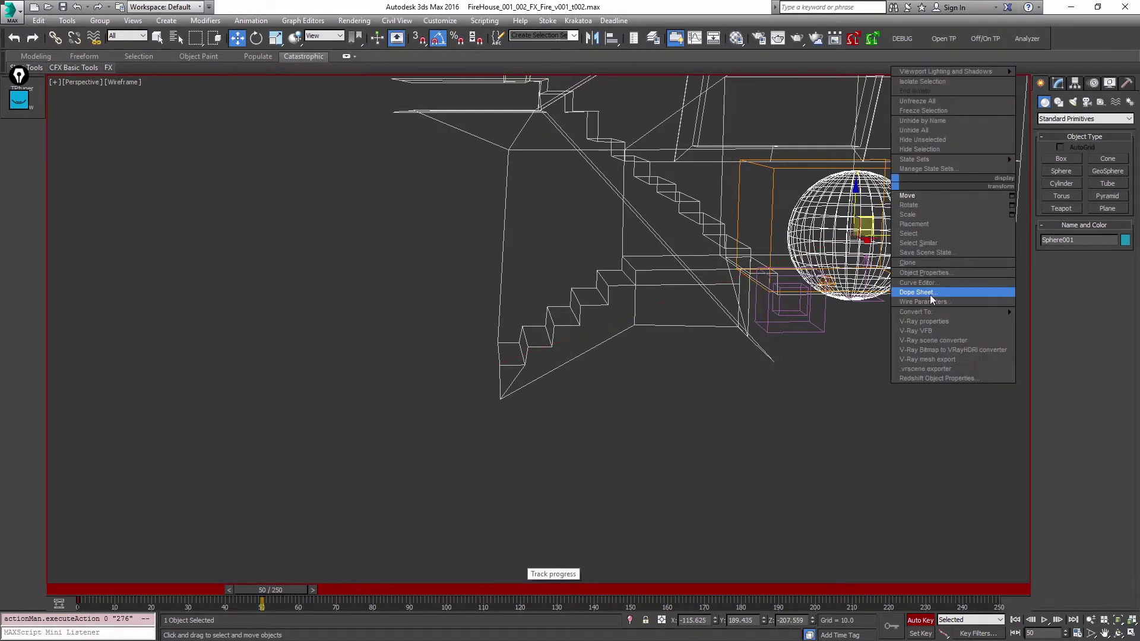
{"action": "left_click", "coordinate": [932, 270]}
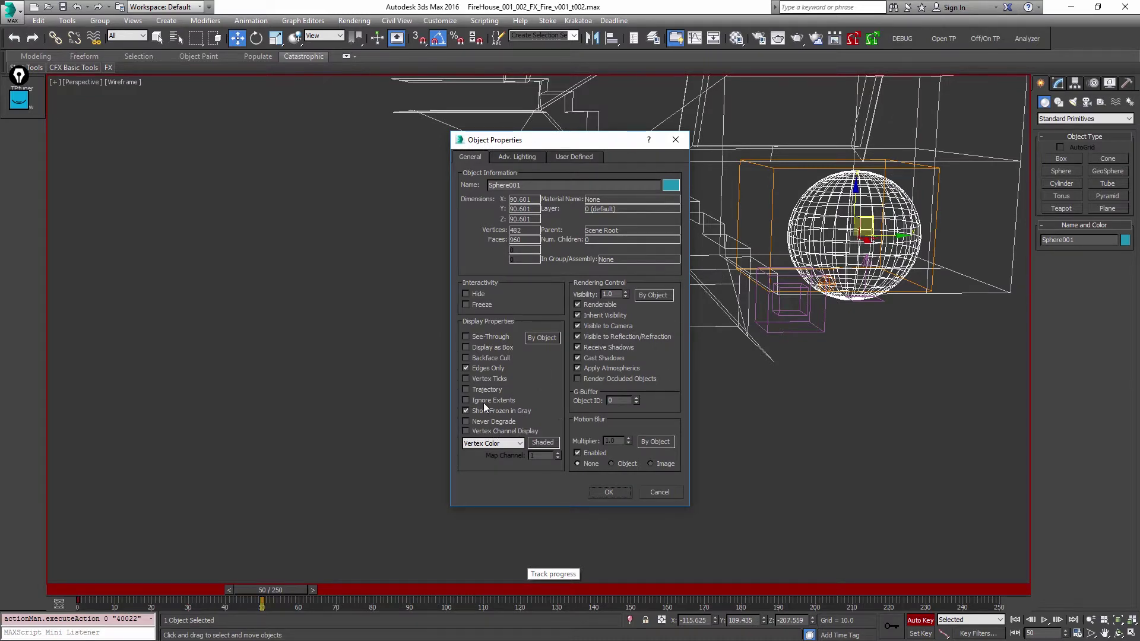
{"action": "key", "text": "Escape"}
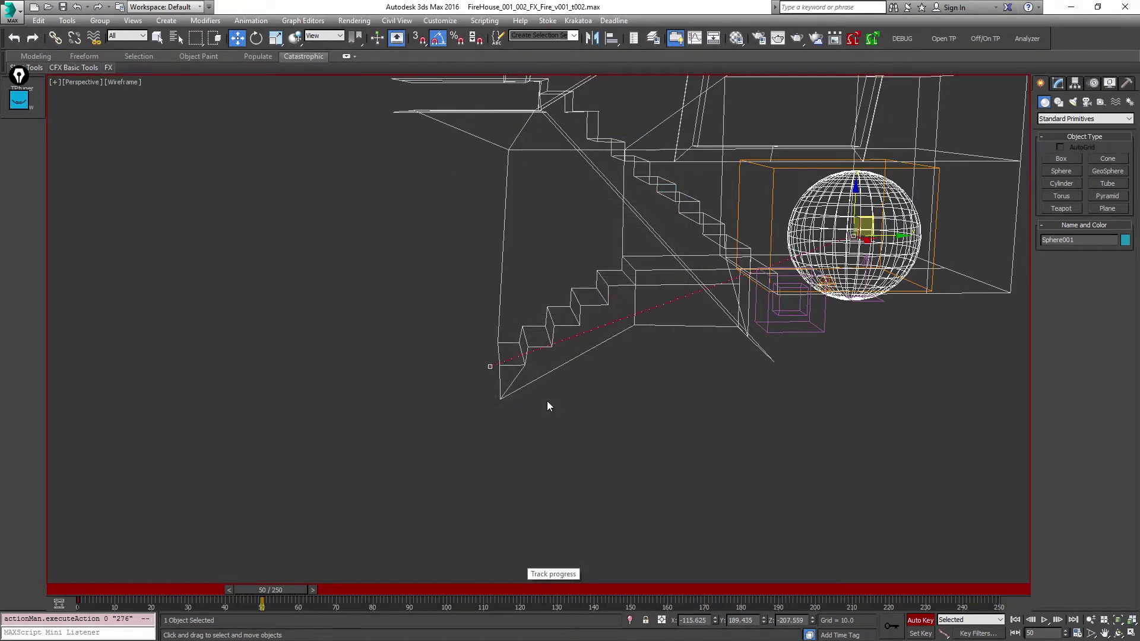
{"action": "key", "text": "/"}
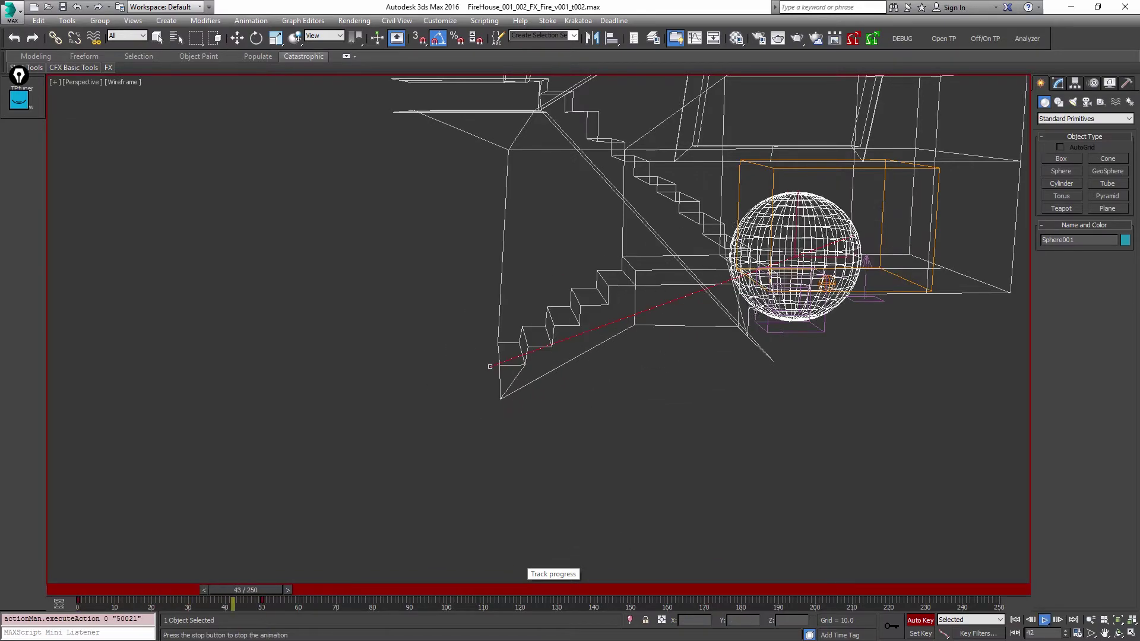
{"action": "left_click_drag", "start_coordinate": [103, 591], "coordinate": [291, 590]}
- Keyframe the sphere at frame 80, moved across the landing along X to about -18.8
{"action": "key", "text": "w"}
{"action": "middle_click_drag", "start_coordinate": [751, 346], "coordinate": [830, 356], "text": "alt"}
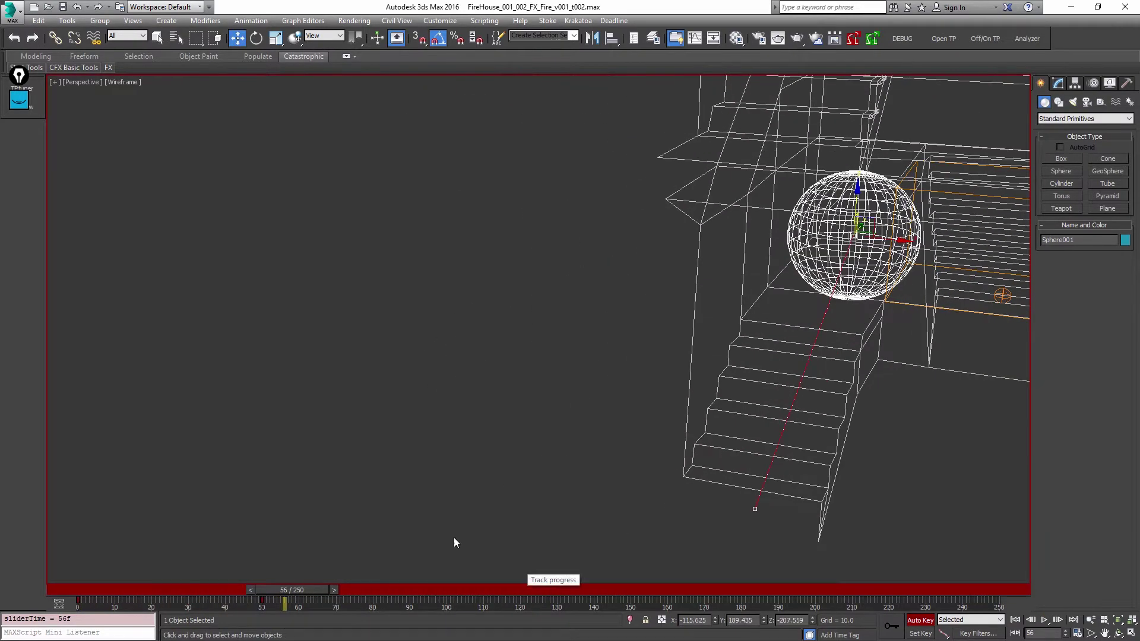
{"action": "left_click_drag", "start_coordinate": [449, 590], "coordinate": [377, 589]}
{"action": "middle_click_drag", "start_coordinate": [702, 415], "coordinate": [677, 422]}
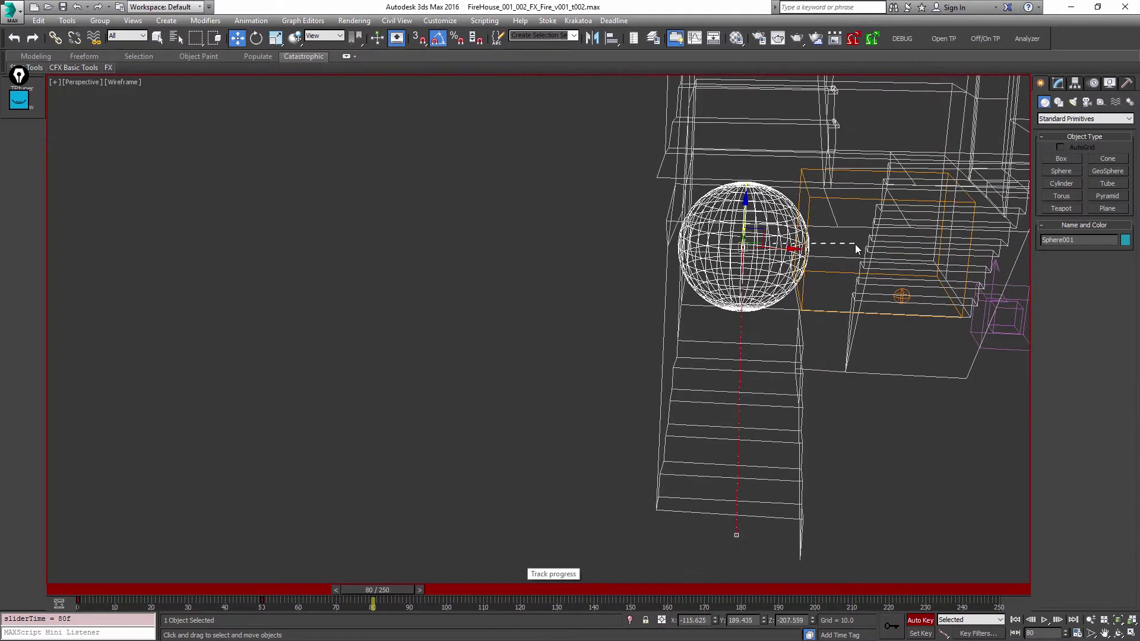
{"action": "left_click_drag", "start_coordinate": [755, 246], "coordinate": [914, 248]}
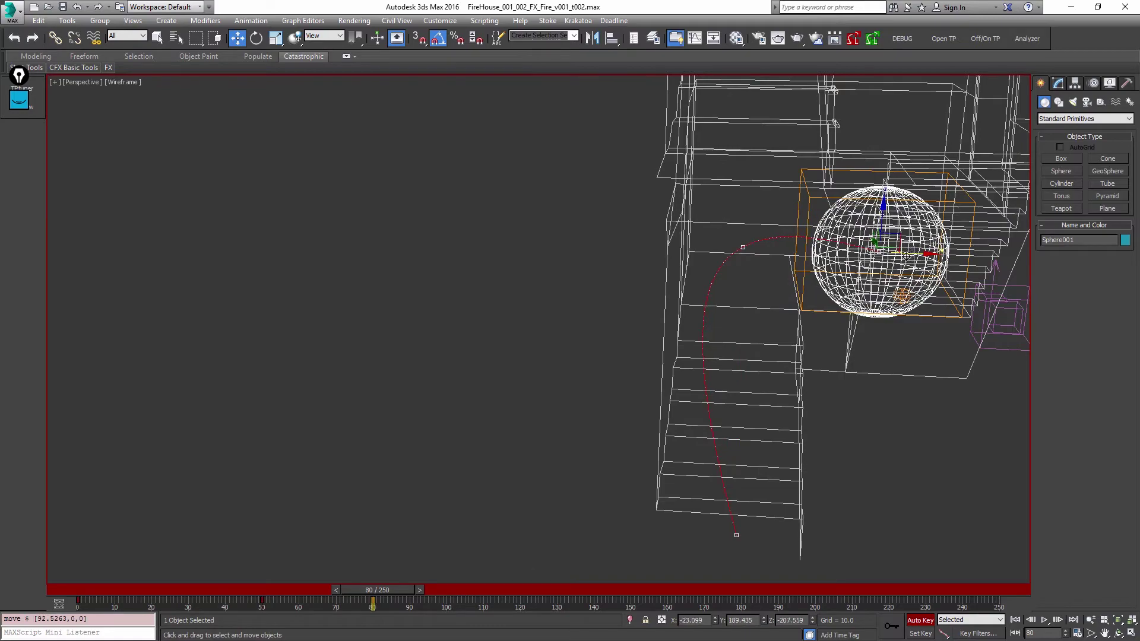
{"action": "middle_click_drag", "start_coordinate": [915, 248], "coordinate": [821, 280], "text": "alt"}
{"action": "left_click_drag", "start_coordinate": [855, 244], "coordinate": [867, 246]}
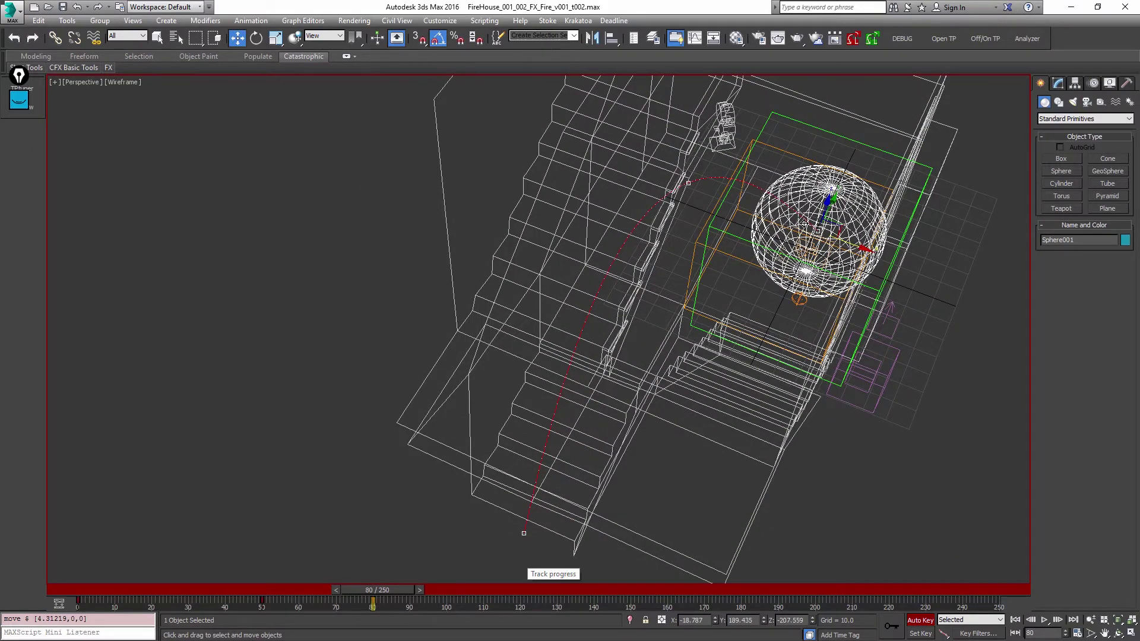
{"action": "middle_click_drag", "start_coordinate": [800, 231], "coordinate": [808, 206], "text": "alt"}
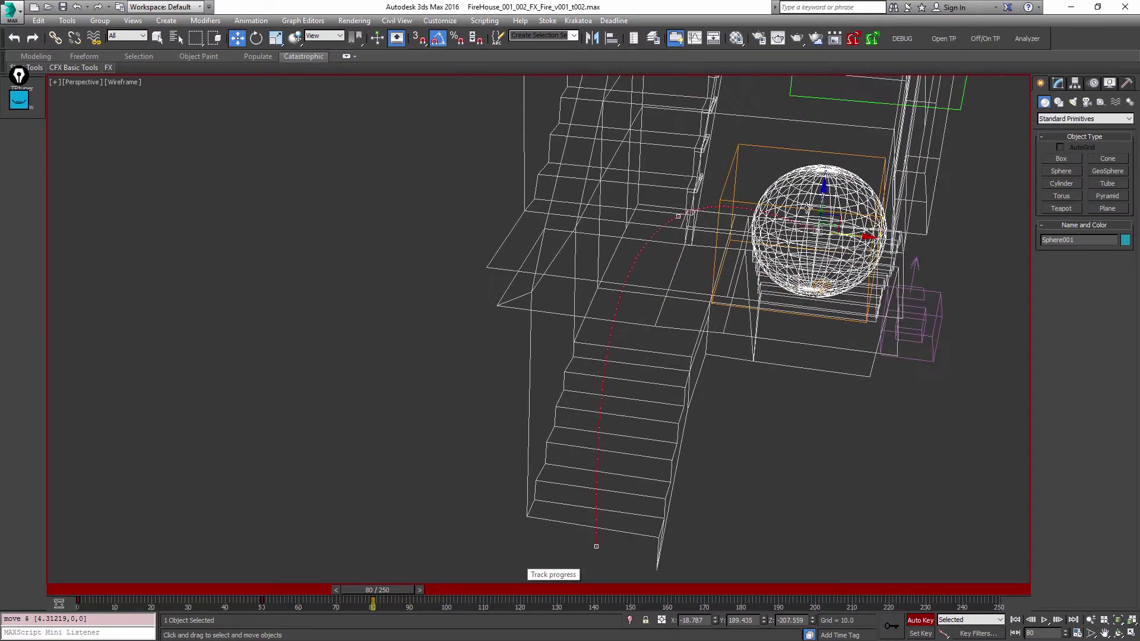
- Return to the sphere's frame 50 key and shift the sphere along X to about -105.9
{"action": "key", "text": "k"}
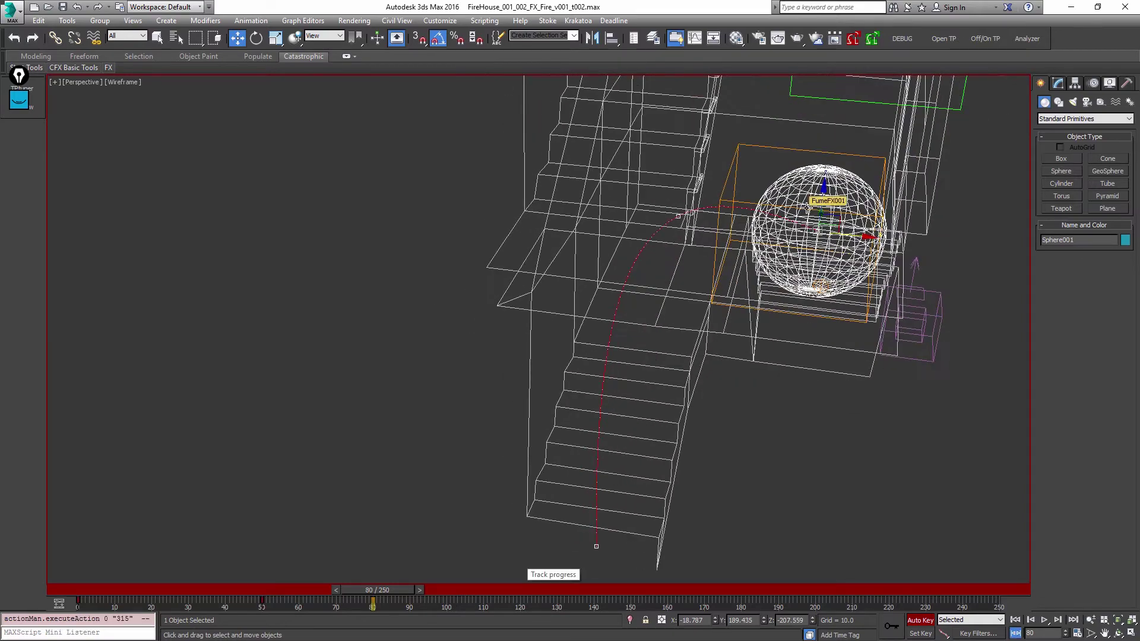
{"action": "key", "text": "comma"}
{"action": "left_click_drag", "start_coordinate": [719, 222], "coordinate": [734, 223]}
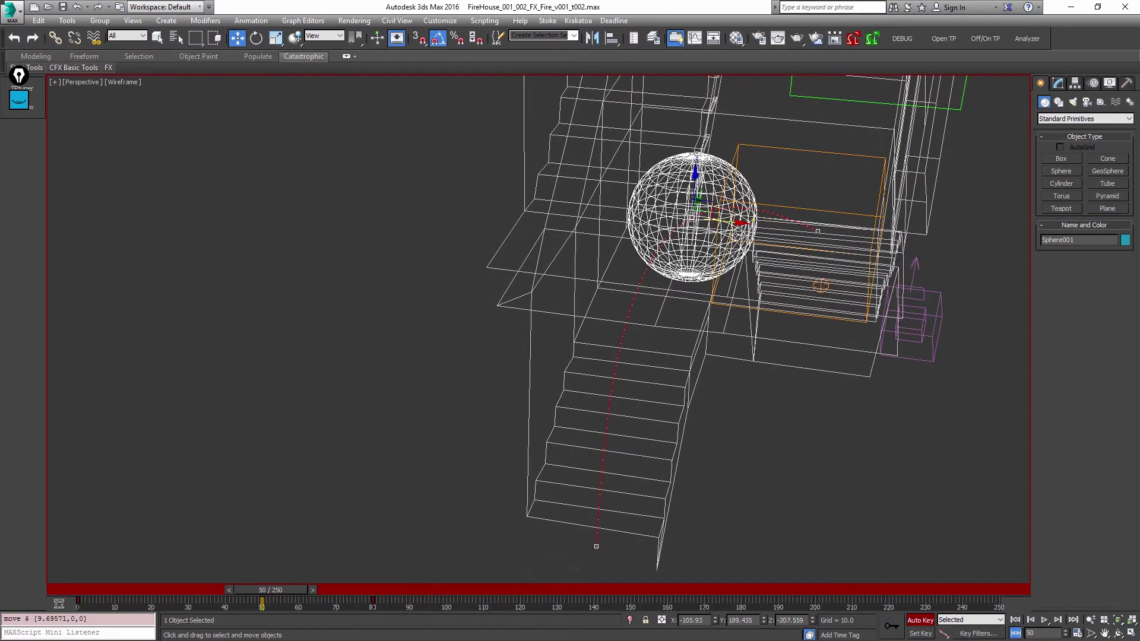
{"action": "middle_click_drag", "start_coordinate": [736, 234], "coordinate": [649, 252], "text": "alt"}
- Keyframe the sphere at frame 130, moved up to the top of the next flight of stairs
{"action": "left_click_drag", "start_coordinate": [271, 589], "coordinate": [558, 587]}
{"action": "middle_click_drag", "start_coordinate": [640, 389], "coordinate": [645, 349], "text": "alt"}
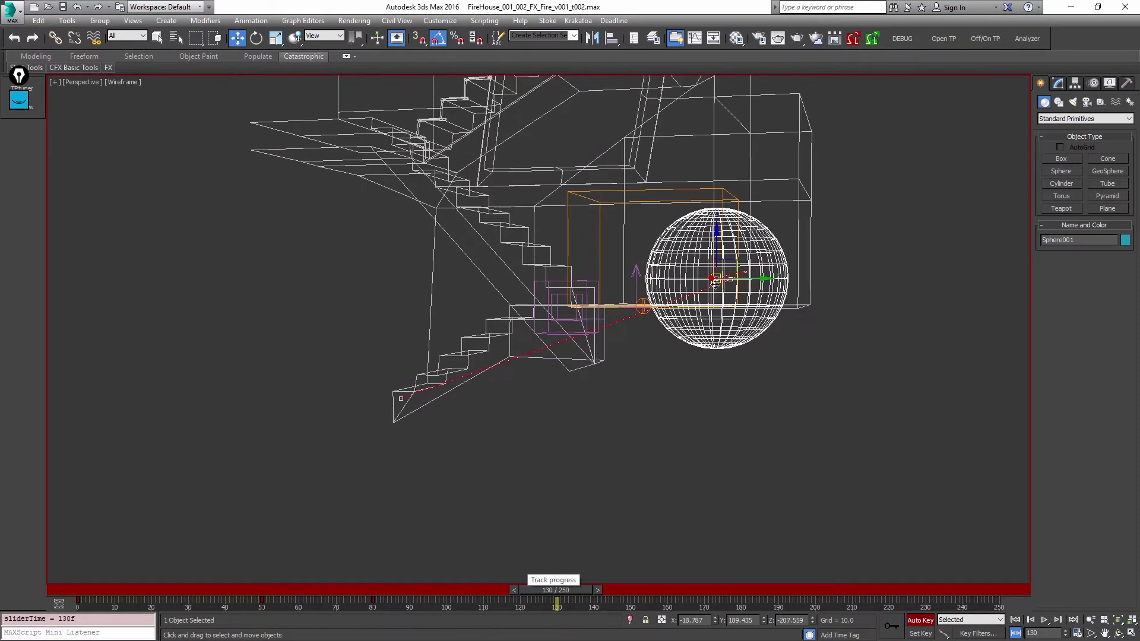
{"action": "middle_click_drag", "start_coordinate": [715, 284], "coordinate": [720, 282], "text": "alt"}
{"action": "left_click_drag", "start_coordinate": [720, 281], "coordinate": [444, 115]}
- Keyframe the sphere at frame 103 near the lower steps of the upper flight, and turn off Auto Key
{"action": "left_click_drag", "start_coordinate": [552, 598], "coordinate": [457, 588]}
{"action": "left_click_drag", "start_coordinate": [636, 217], "coordinate": [602, 248]}
{"action": "key", "text": "F3"}
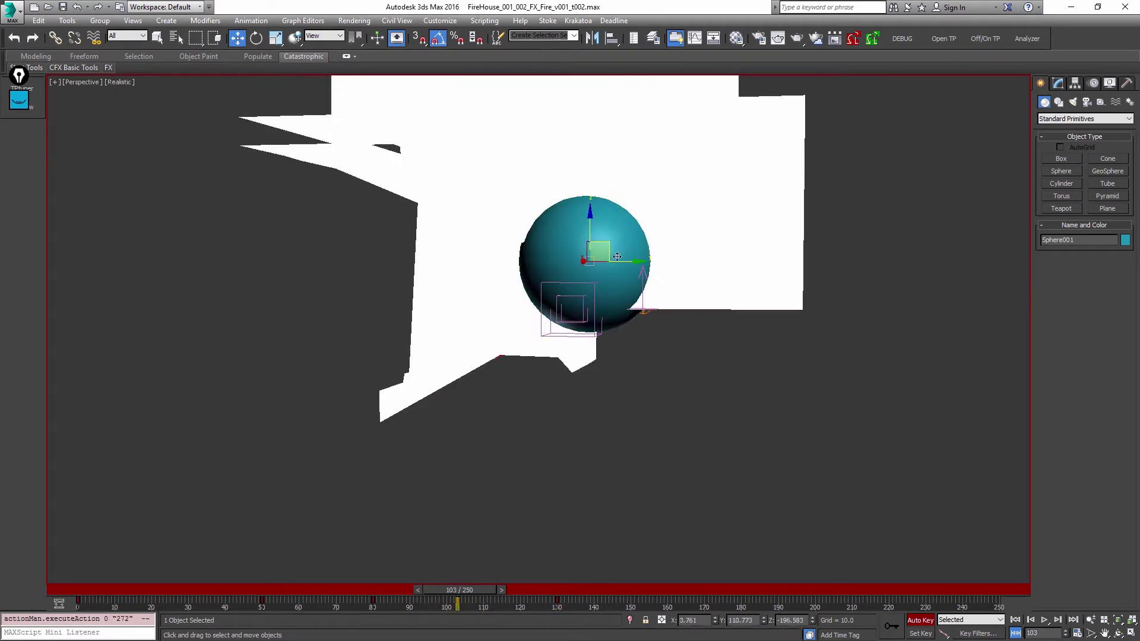
{"action": "middle_click_drag", "start_coordinate": [601, 248], "coordinate": [750, 296], "text": "alt"}
{"action": "key", "text": "F3"}
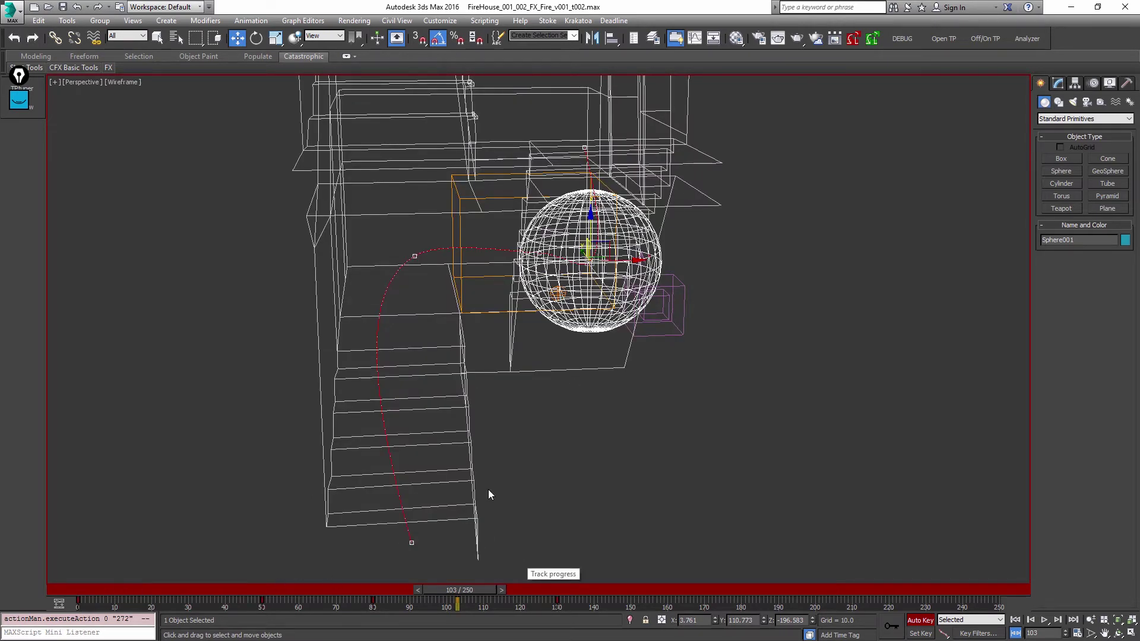
{"action": "left_click", "coordinate": [921, 620]}
- Select the matte stairwell geometry and set the wireframe display colour to Material Color
{"action": "left_click", "coordinate": [620, 363]}
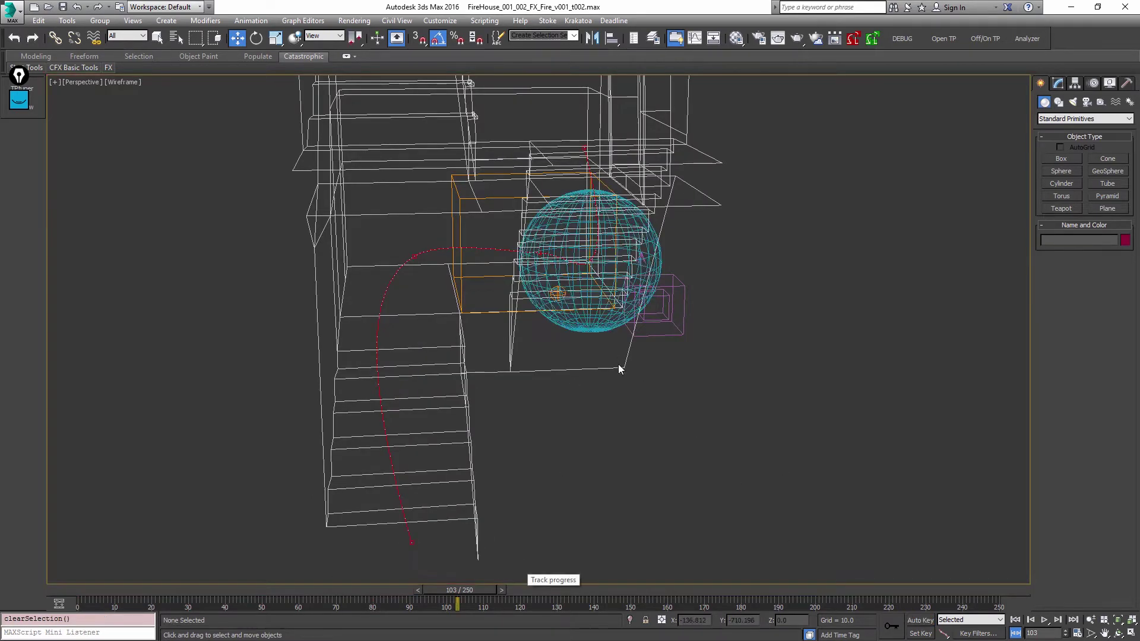
{"action": "left_click", "coordinate": [620, 369]}
{"action": "left_click", "coordinate": [1094, 84]}
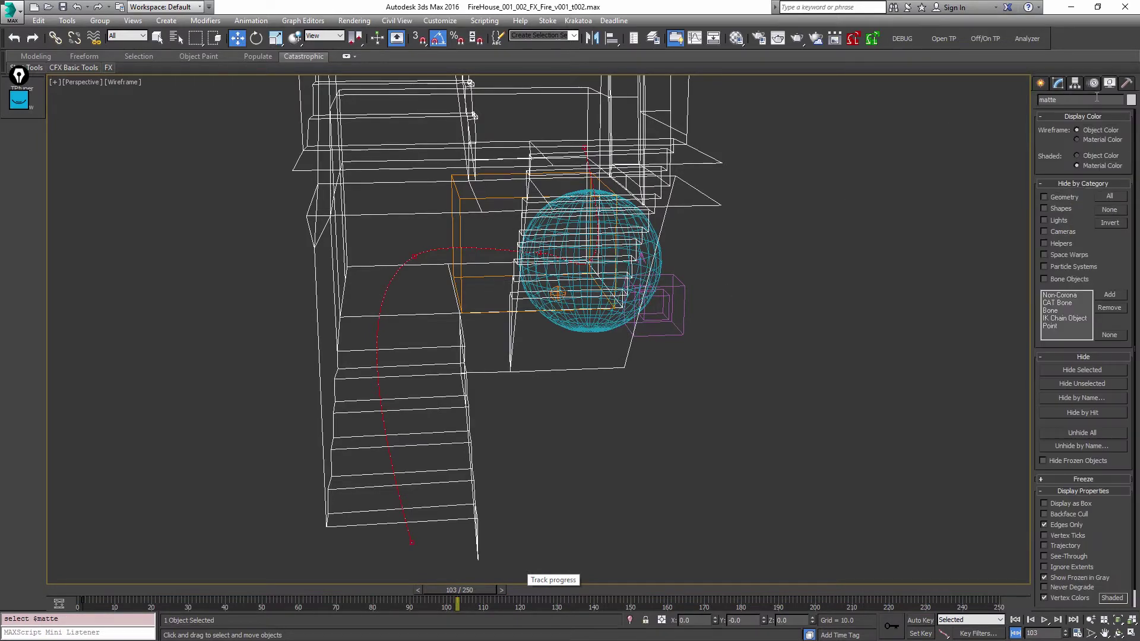
{"action": "key", "text": "F3"}
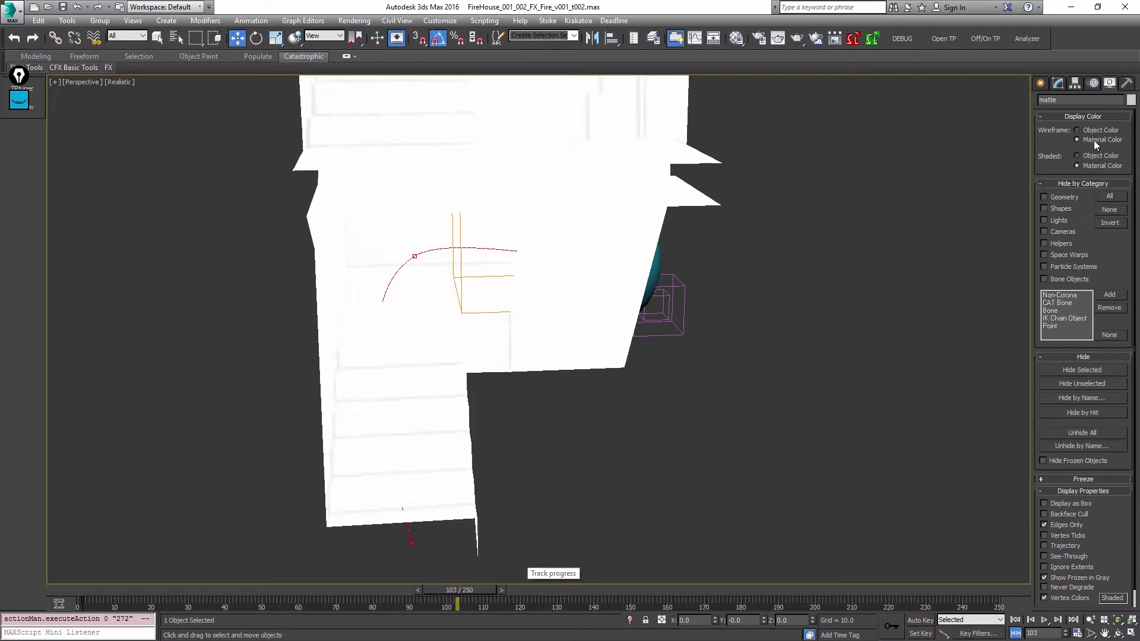
{"action": "mouse_move", "coordinate": [677, 131]}
{"action": "middle_mouse_down"}
{"action": "mouse_move", "coordinate": [692, 165]}
{"action": "mouse_move", "coordinate": [740, 191]}
{"action": "middle_mouse_up"}
{"action": "key", "text": "F3"}
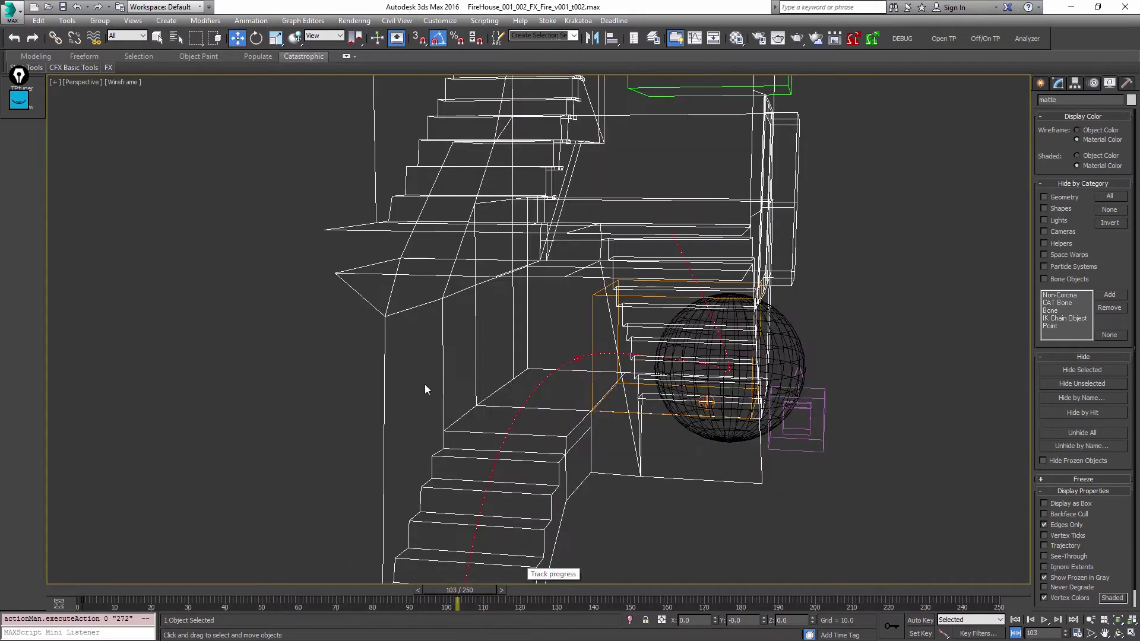
- Scrub the sphere's path and, with Auto Key, shift its frame 103 key along X to about -12.2
{"action": "left_click_drag", "start_coordinate": [84, 590], "coordinate": [454, 591]}
{"action": "key", "text": "w"}
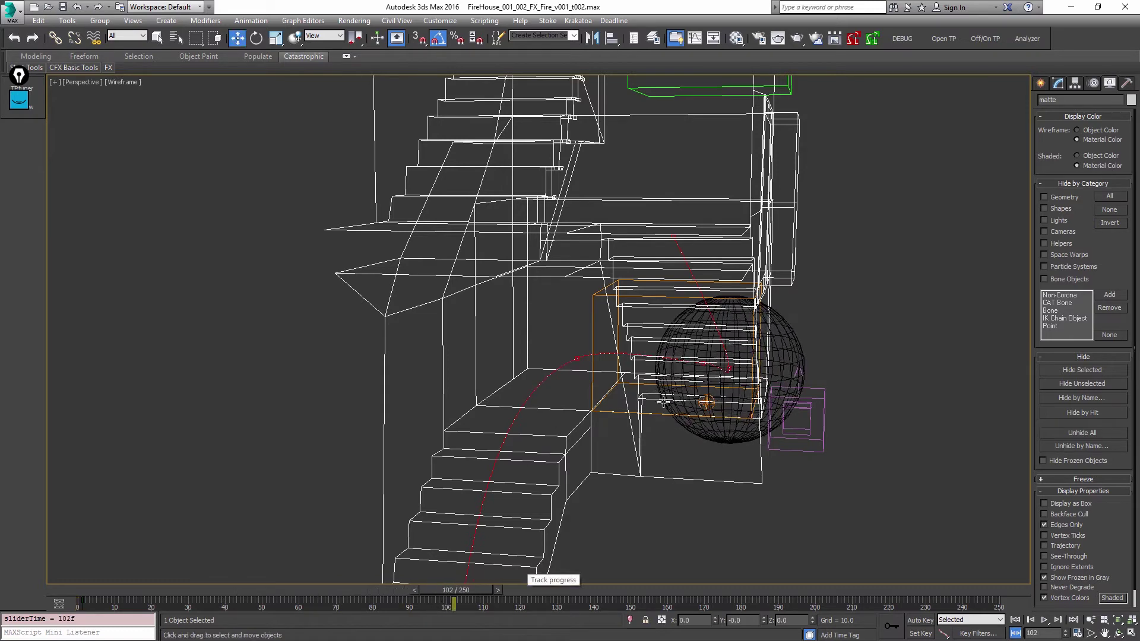
{"action": "middle_click_drag", "start_coordinate": [485, 498], "coordinate": [774, 386], "text": "alt"}
{"action": "left_click", "coordinate": [785, 360]}
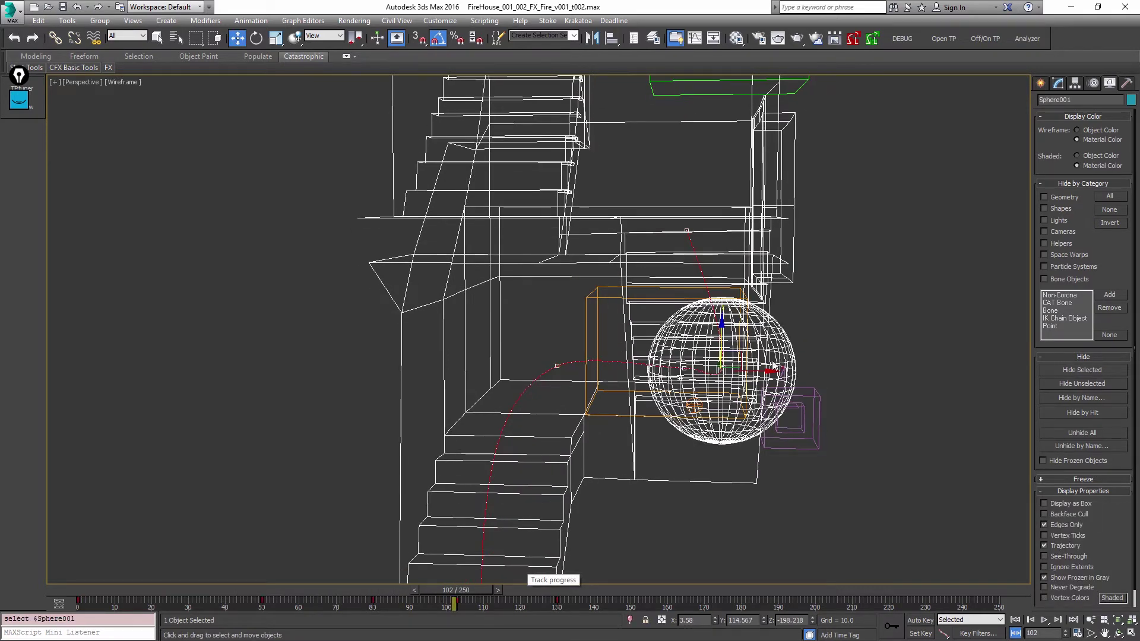
{"action": "key", "text": "period"}
{"action": "key", "text": "n"}
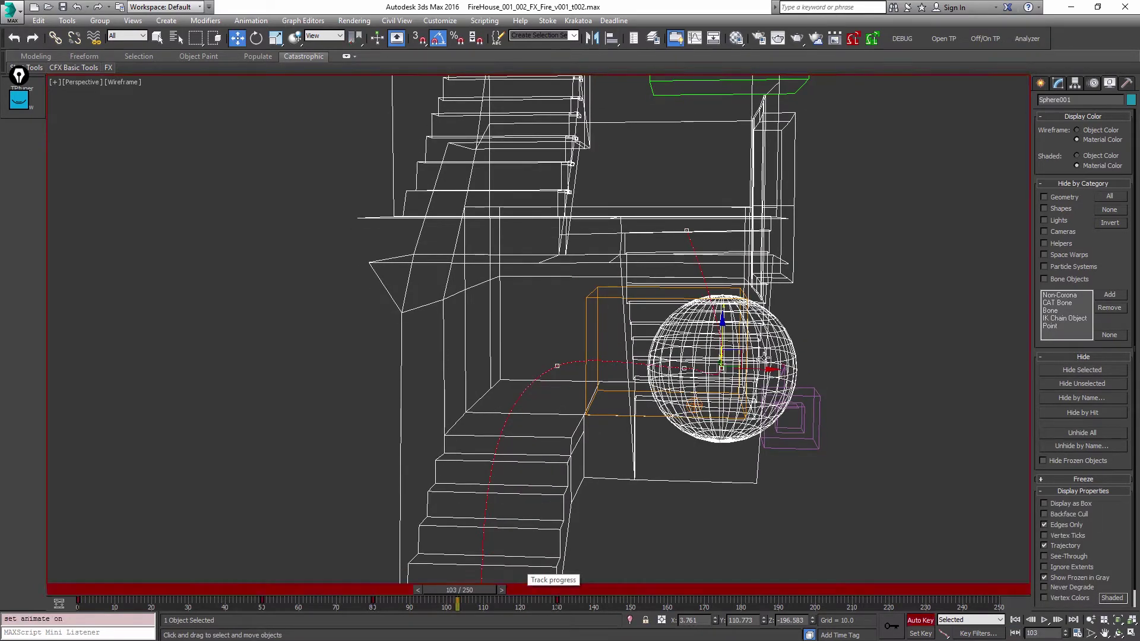
{"action": "key", "text": "n"}
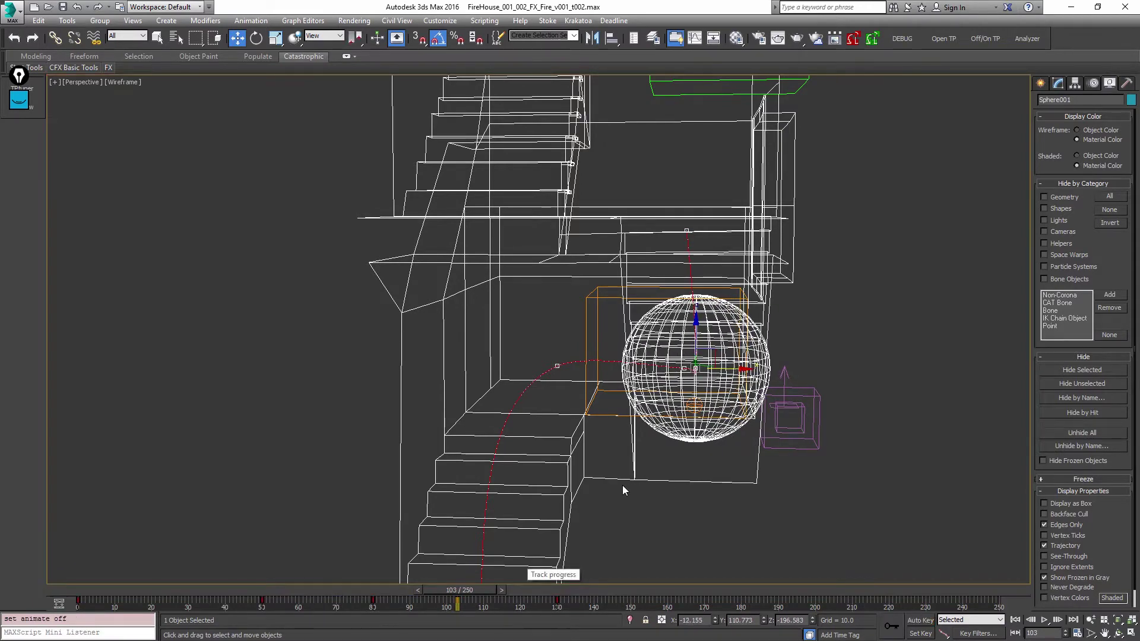
- Scrub the sphere's path to frame 136 in the perspective view, and switch to the shotCam view
{"action": "key", "text": "F3"}
{"action": "key", "text": "F3"}
{"action": "left_click_drag", "start_coordinate": [478, 598], "coordinate": [596, 591]}
{"action": "key", "text": "w"}
{"action": "middle_click_drag", "start_coordinate": [594, 589], "coordinate": [544, 518], "text": "alt"}
{"action": "key", "text": "c"}
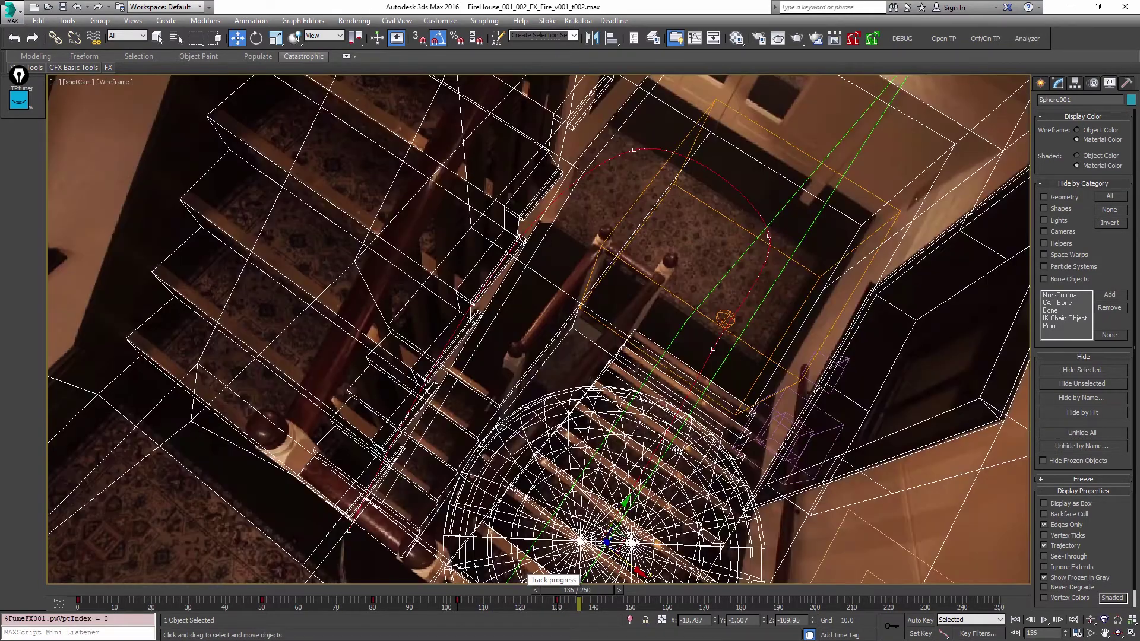
- Play the sphere's animation from frame 0 in the shaded shotCam view and scrub it to frame 94
{"action": "key", "text": "F3"}
{"action": "key", "text": "Home"}
{"action": "left_click", "coordinate": [916, 267]}
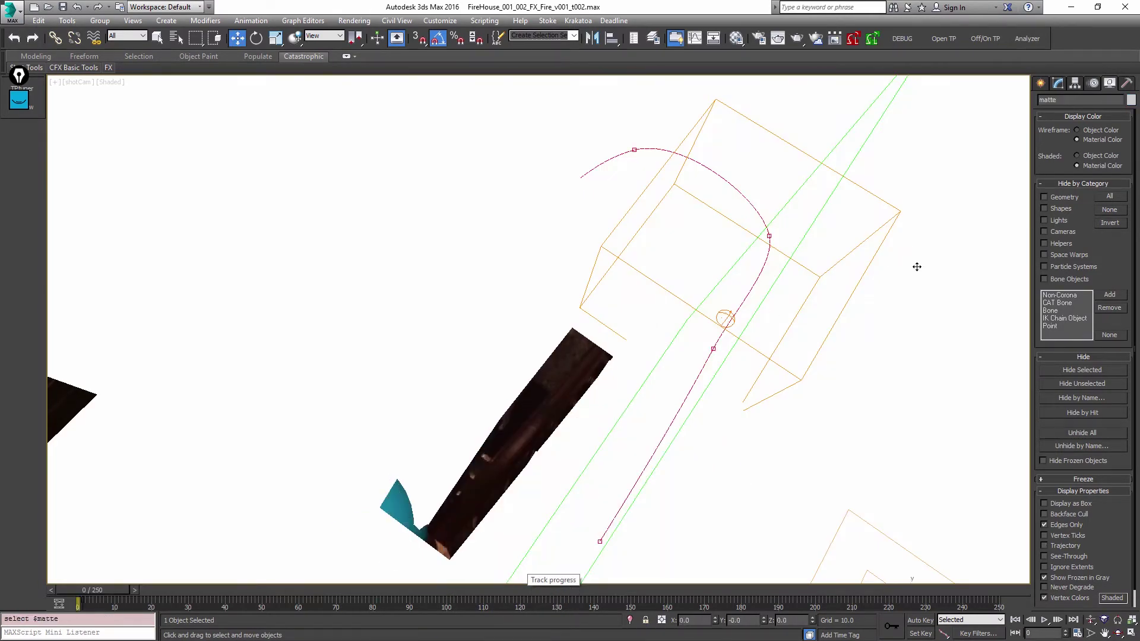
{"action": "key", "text": "alt+z"}
{"action": "key", "text": "Delete"}
{"action": "key", "text": "slash"}
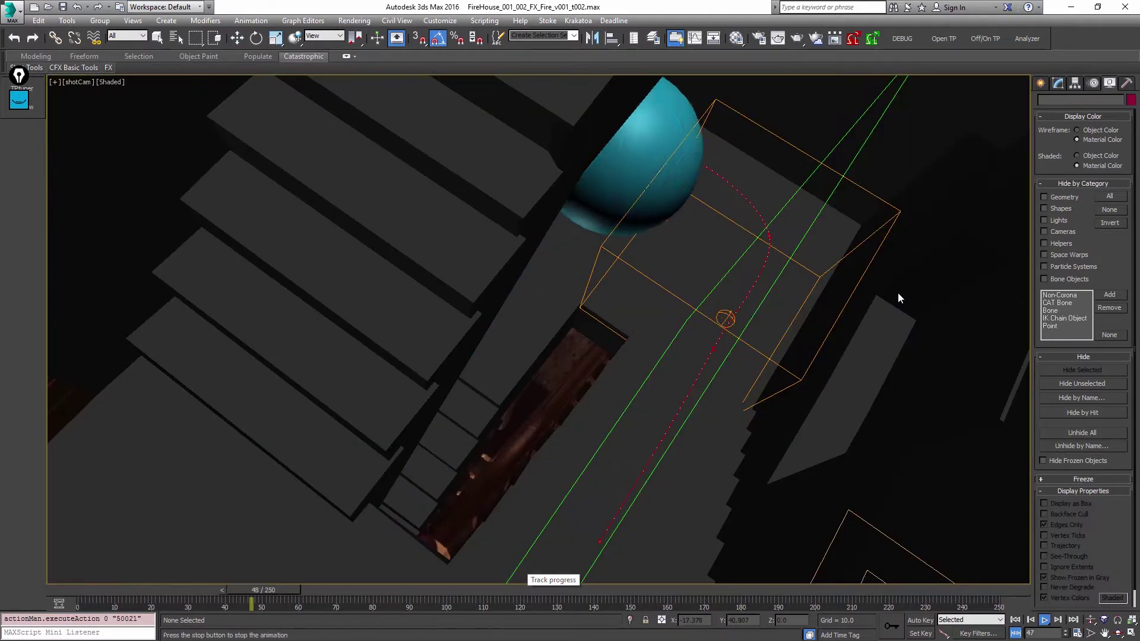
{"action": "key", "text": "slash"}
{"action": "left_click_drag", "start_coordinate": [89, 589], "coordinate": [423, 613]}
{"action": "key", "text": "w"}
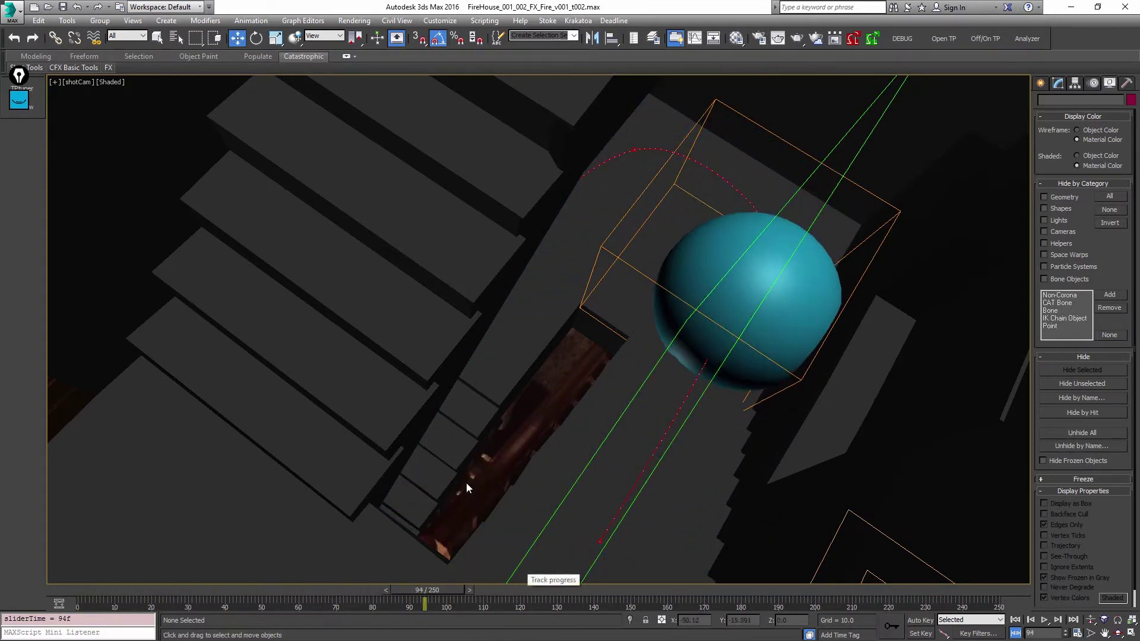
- Maximize the perspective view at frame 0 and unhide the staircase fire emitter mesh
{"action": "key", "text": "alt+w"}
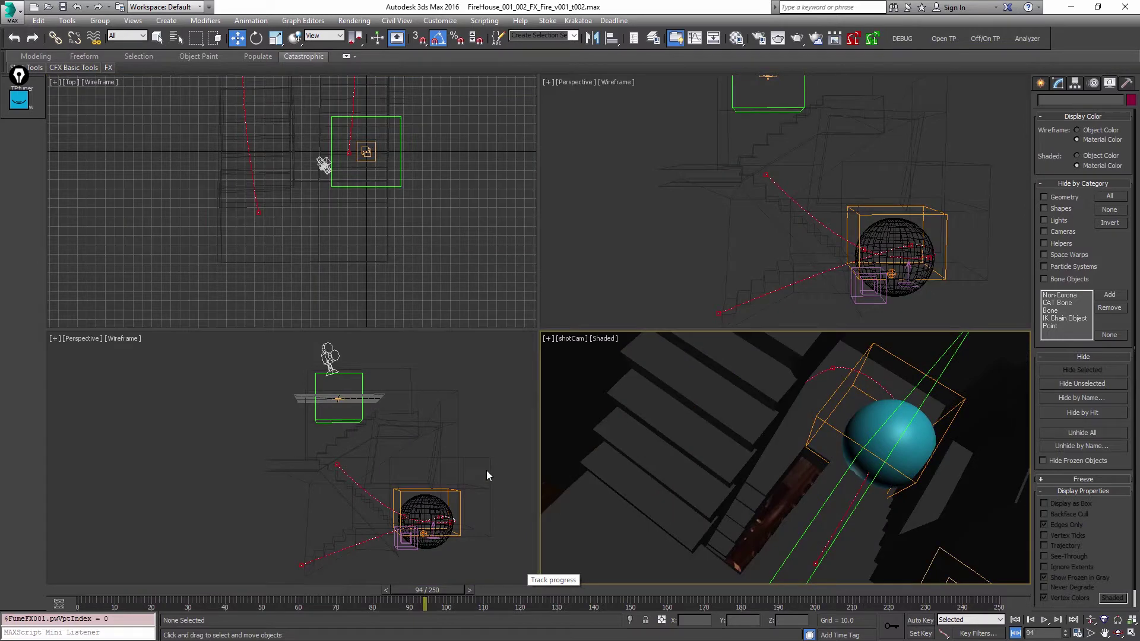
{"action": "middle_click", "coordinate": [474, 470]}
{"action": "key", "text": "alt+w"}
{"action": "mouse_move", "coordinate": [483, 472]}
{"action": "middle_mouse_down", "text": "alt"}
{"action": "mouse_move", "coordinate": [624, 469]}
{"action": "mouse_move", "coordinate": [541, 415]}
{"action": "mouse_move", "coordinate": [600, 415]}
{"action": "mouse_move", "coordinate": [635, 399]}
{"action": "mouse_move", "coordinate": [627, 425]}
{"action": "middle_mouse_up", "text": "alt"}
{"action": "mouse_move", "coordinate": [80, 587]}
{"action": "left_mouse_down"}
{"action": "mouse_move", "coordinate": [515, 599]}
{"action": "mouse_move", "coordinate": [179, 589]}
{"action": "mouse_move", "coordinate": [171, 578]}
{"action": "mouse_move", "coordinate": [229, 589]}
{"action": "mouse_move", "coordinate": [79, 588]}
{"action": "left_mouse_up"}
{"action": "key", "text": "w"}
{"action": "left_click", "coordinate": [582, 433]}
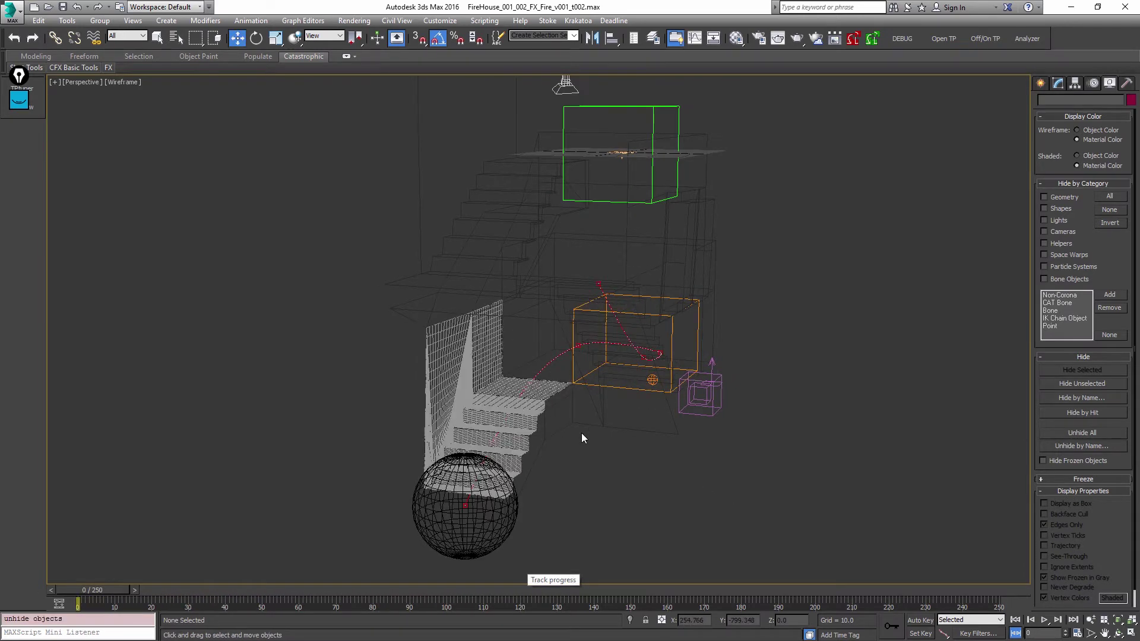
- Hide the matte stairwell, the green box and the remaining helper objects, keeping the sphere and the staircase emitter mesh
{"action": "key", "text": "alt+h"}
{"action": "left_click_drag", "start_coordinate": [673, 160], "coordinate": [631, 116]}
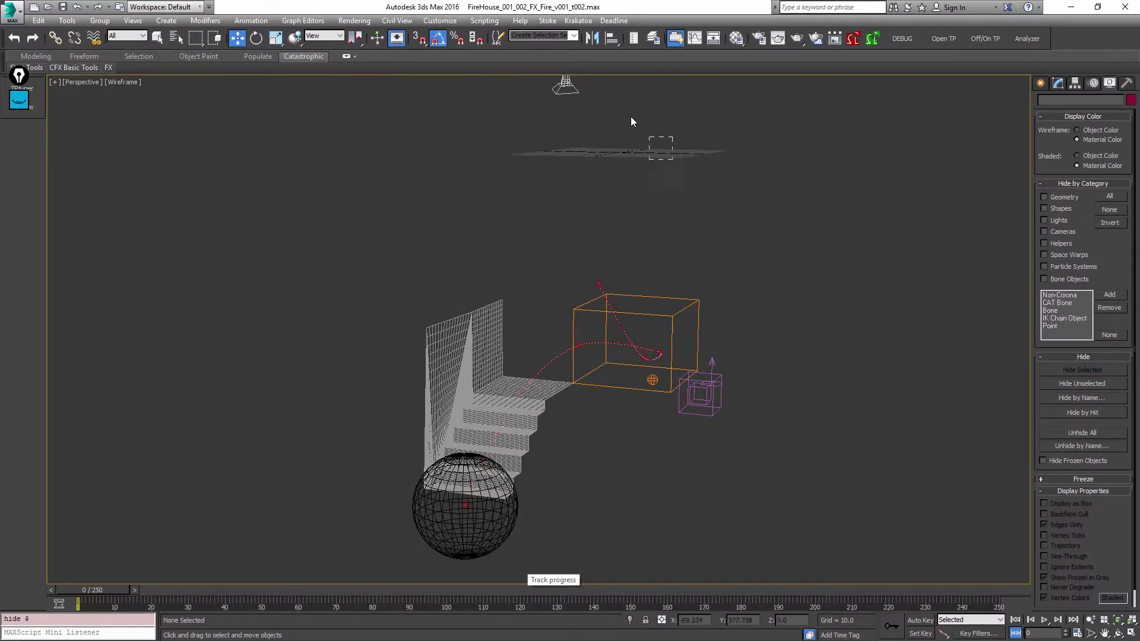
{"action": "key", "text": "ctrl+a"}
{"action": "key", "text": "alt+h"}
{"action": "key", "text": "ctrl+z"}
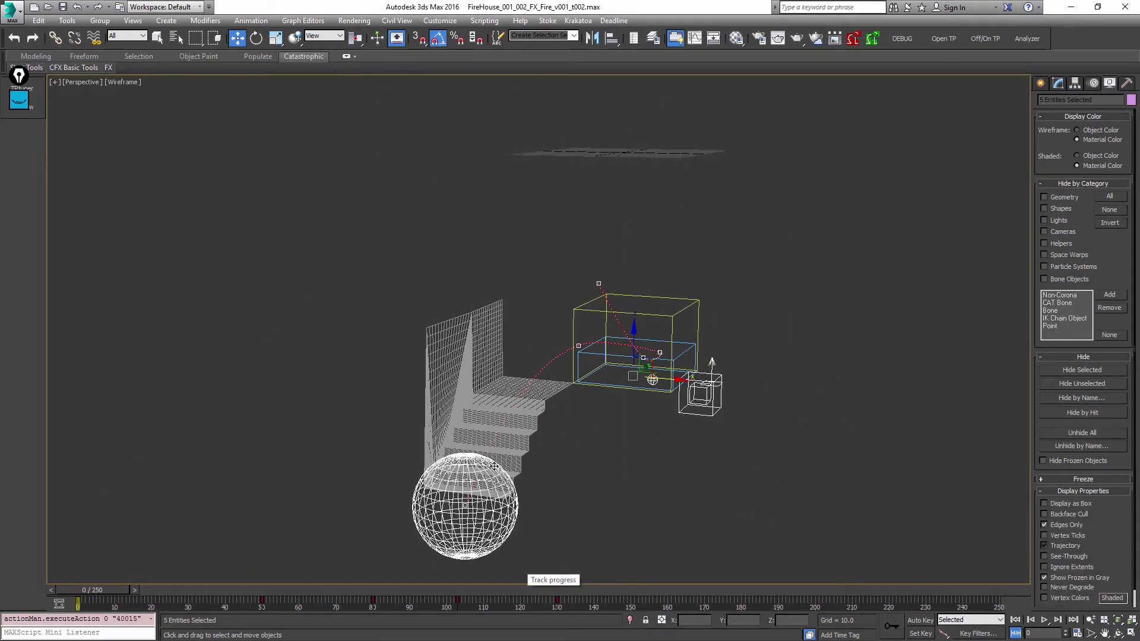
{"action": "left_click", "coordinate": [488, 531], "text": "alt"}
{"action": "key", "text": "alt+h"}
- Shade the perspective view around the sphere and staircase, open Particle View, and restore the multi-viewport layout
{"action": "key", "text": "z"}
{"action": "mouse_move", "coordinate": [625, 482]}
{"action": "middle_mouse_down", "text": "alt"}
{"action": "mouse_move", "coordinate": [513, 419]}
{"action": "mouse_move", "coordinate": [721, 418]}
{"action": "middle_mouse_up", "text": "alt"}
{"action": "key", "text": "F3"}
{"action": "key", "text": "6"}
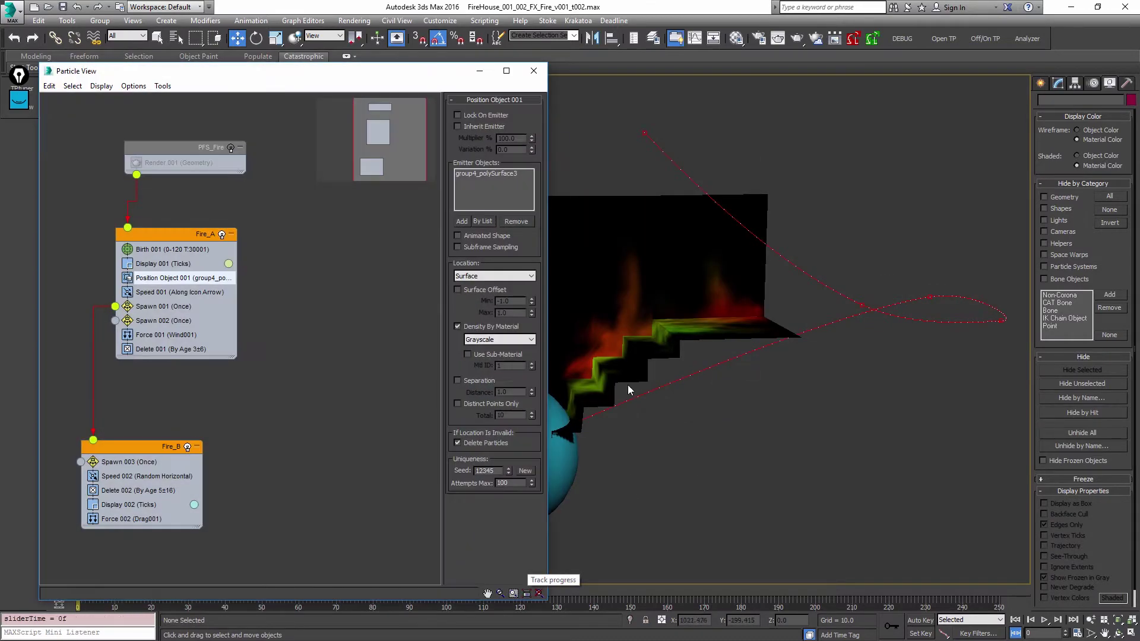
{"action": "middle_click_drag", "start_coordinate": [683, 384], "coordinate": [727, 379]}
{"action": "key", "text": "alt+w"}
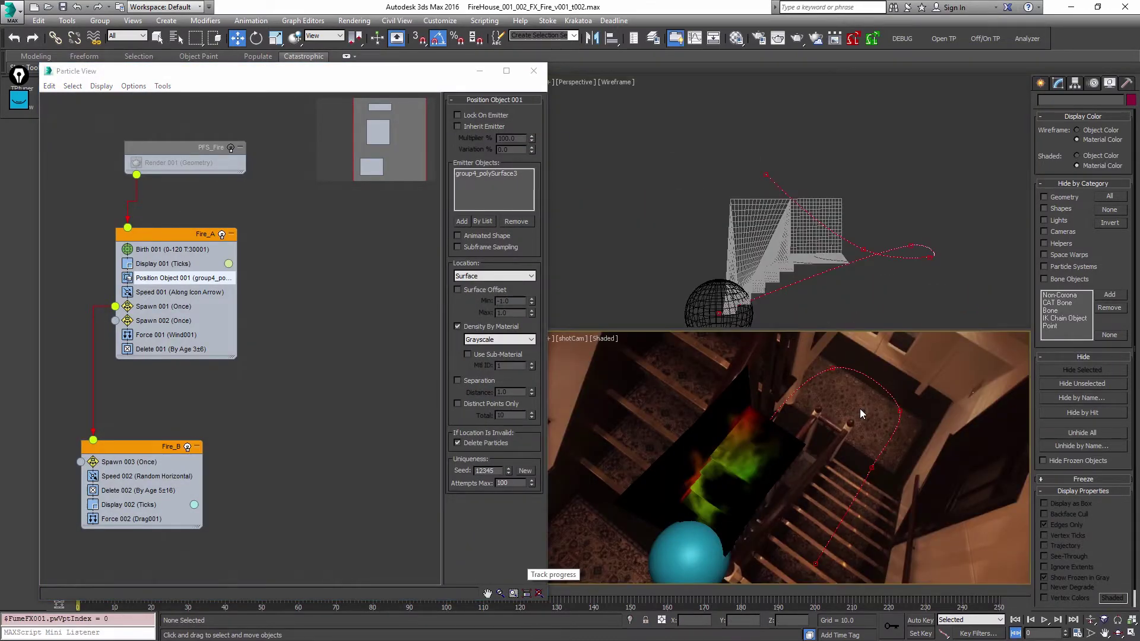
- Play and scrub the sphere's animation in the shotCam view against the fire-mapped staircase, returning to frame 0
{"action": "key", "text": "slash"}
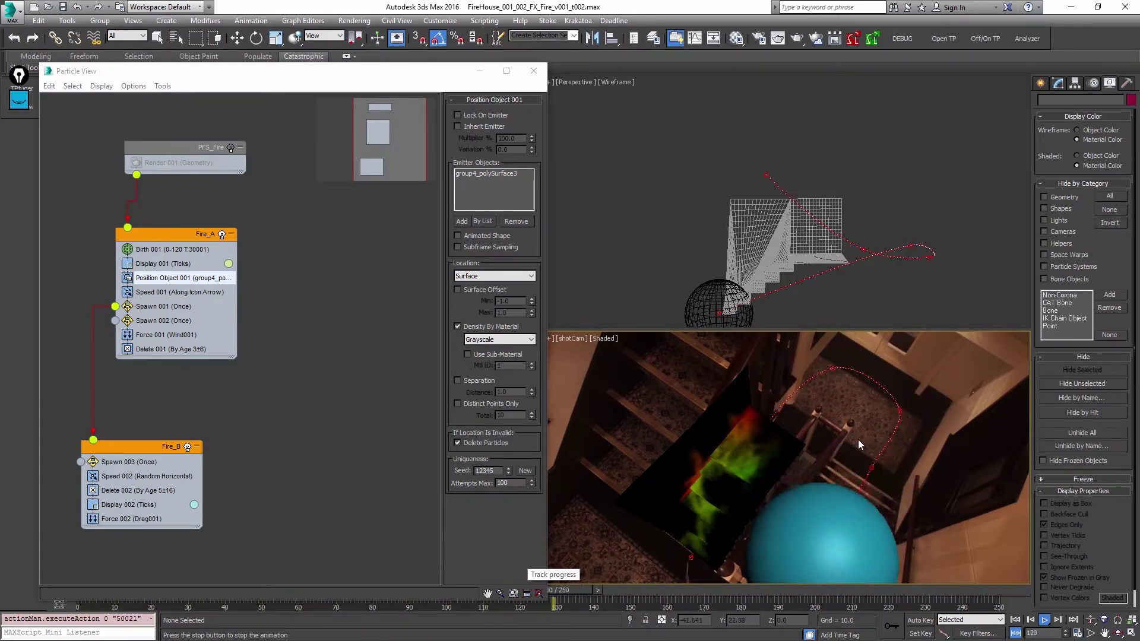
{"action": "key", "text": "slash"}
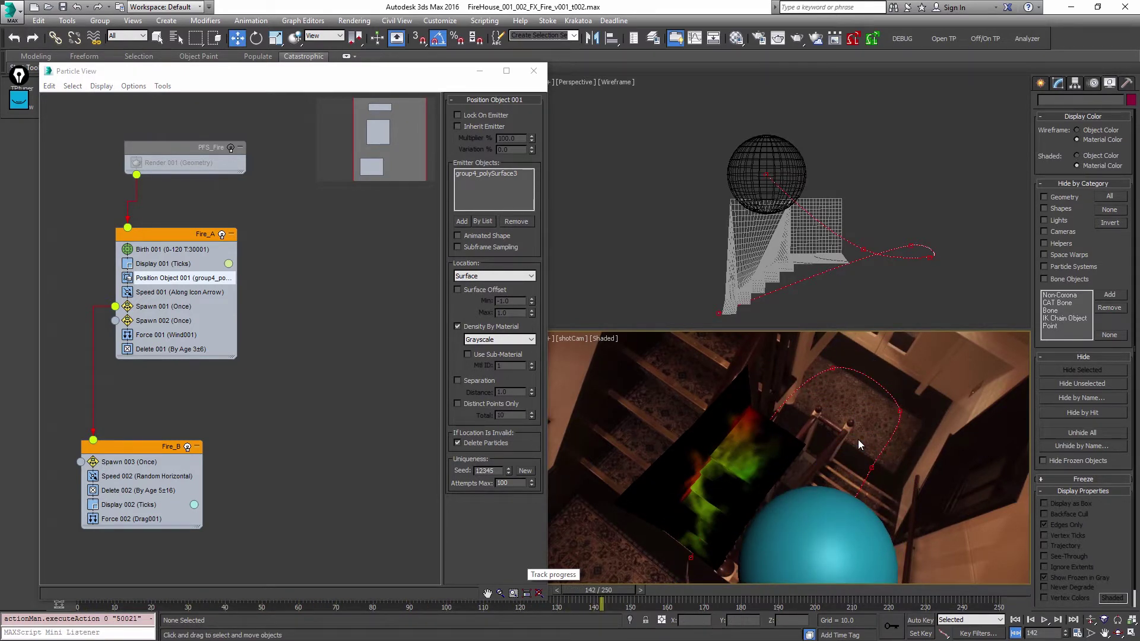
{"action": "key", "text": "slash"}
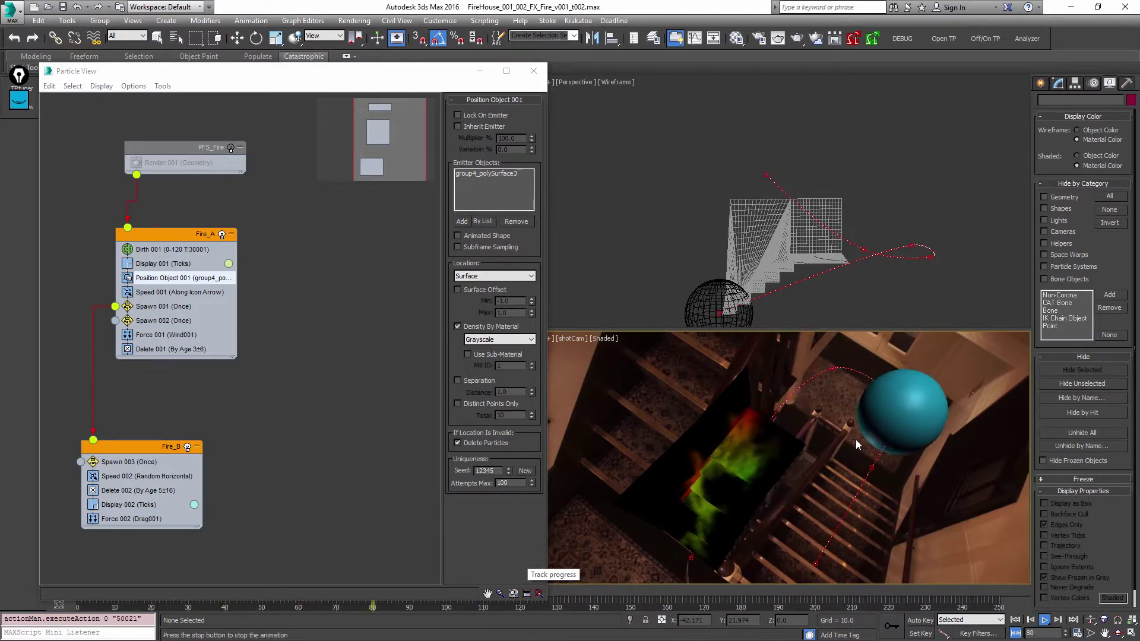
{"action": "key", "text": "period"}
{"action": "left_click", "coordinate": [853, 497]}
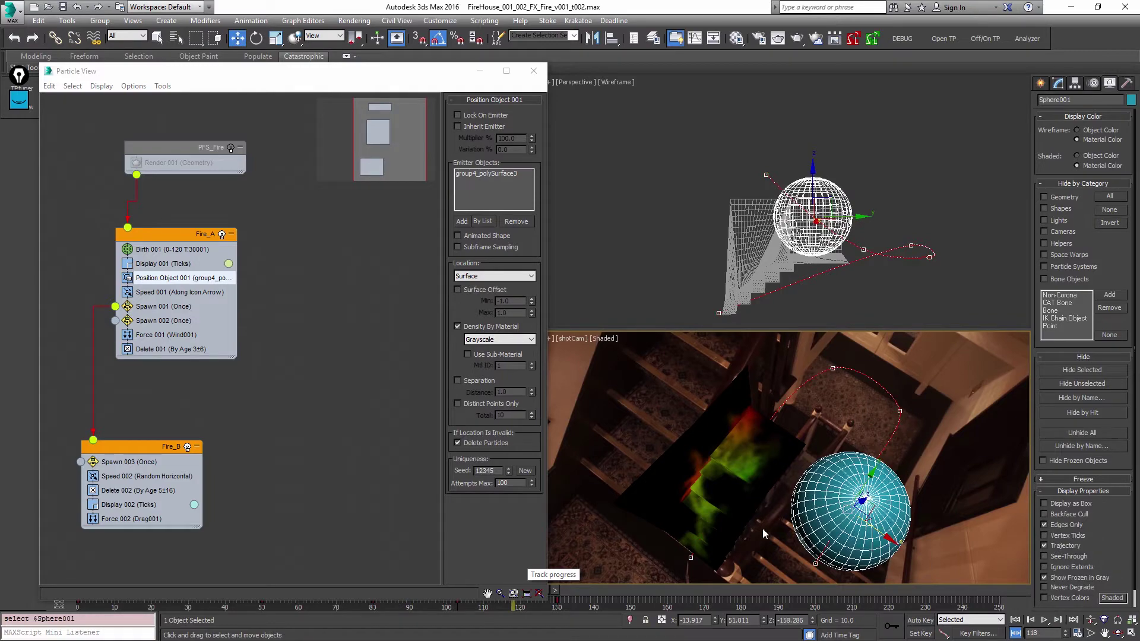
{"action": "left_click_drag", "start_coordinate": [593, 585], "coordinate": [80, 555]}
{"action": "left_click", "coordinate": [868, 158]}
- Maximize the Realistic perspective view, frame the sphere and staircase, and reopen Particle View
{"action": "key", "text": "6"}
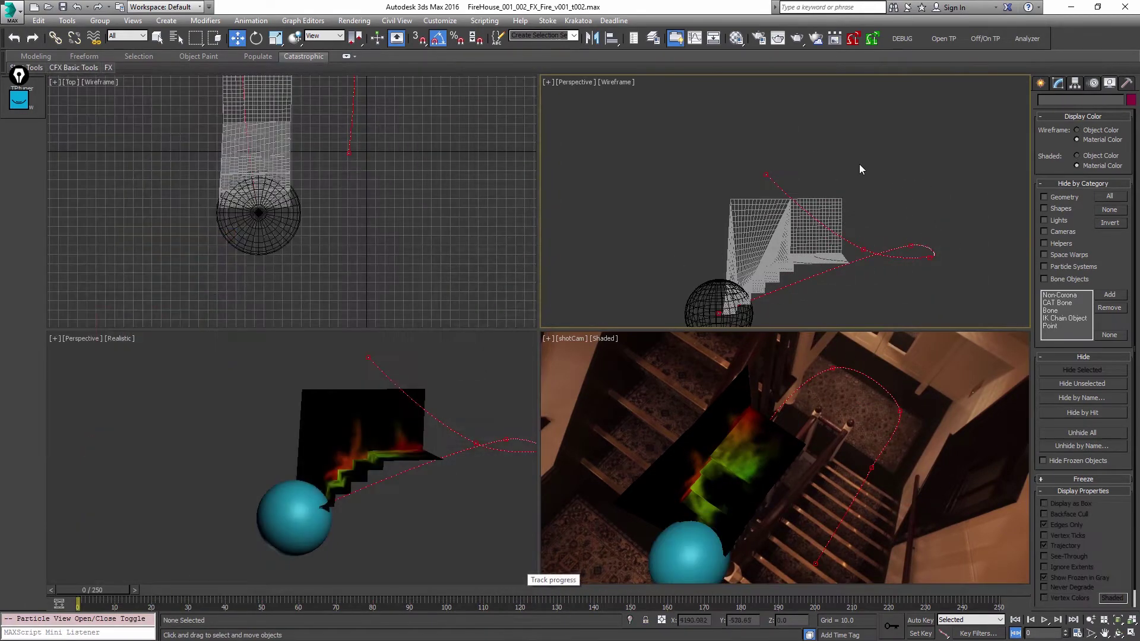
{"action": "left_click", "coordinate": [262, 471]}
{"action": "key", "text": "alt+w"}
{"action": "scroll", "coordinate": [609, 410], "scroll_direction": "down", "scroll_amount": 3}
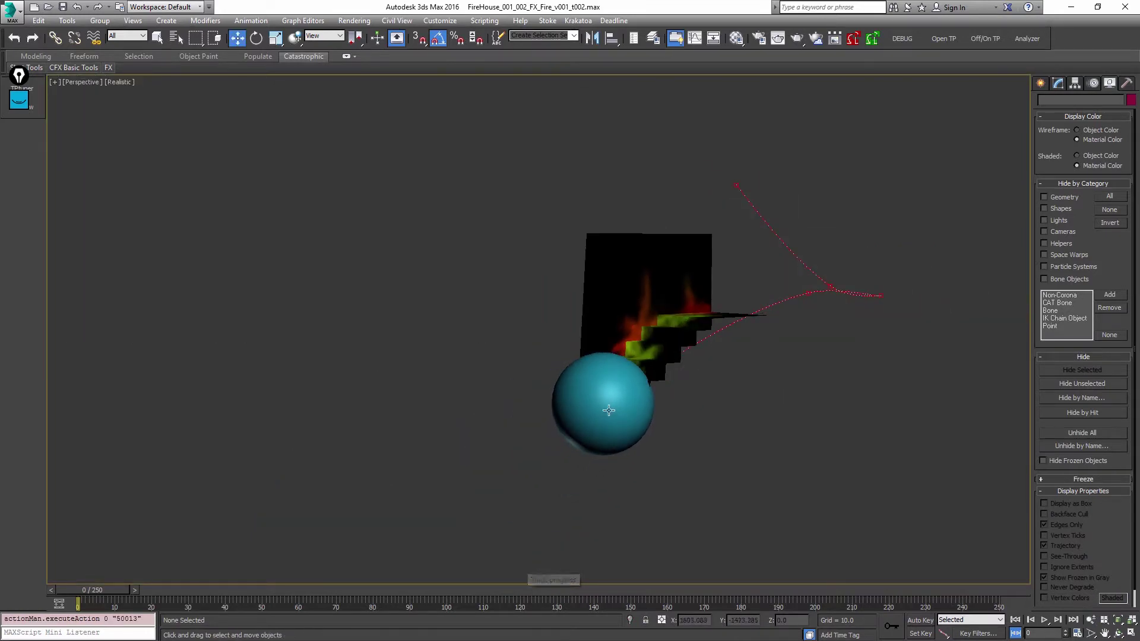
{"action": "left_click", "coordinate": [674, 373]}
{"action": "scroll", "coordinate": [674, 372], "scroll_direction": "up", "scroll_amount": 4}
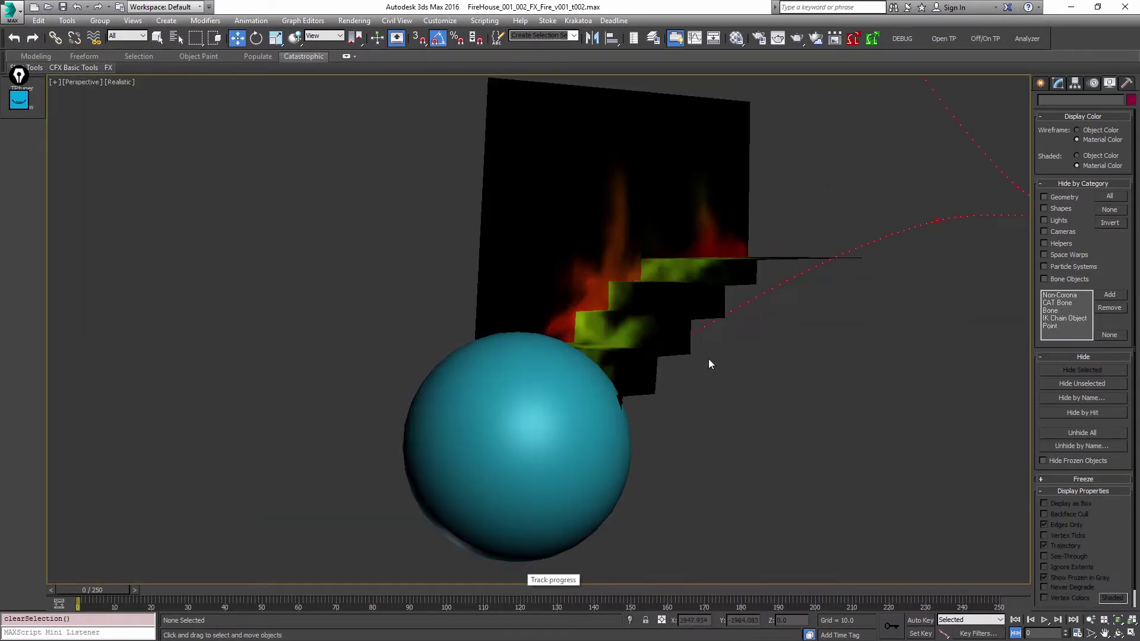
{"action": "key", "text": "6"}
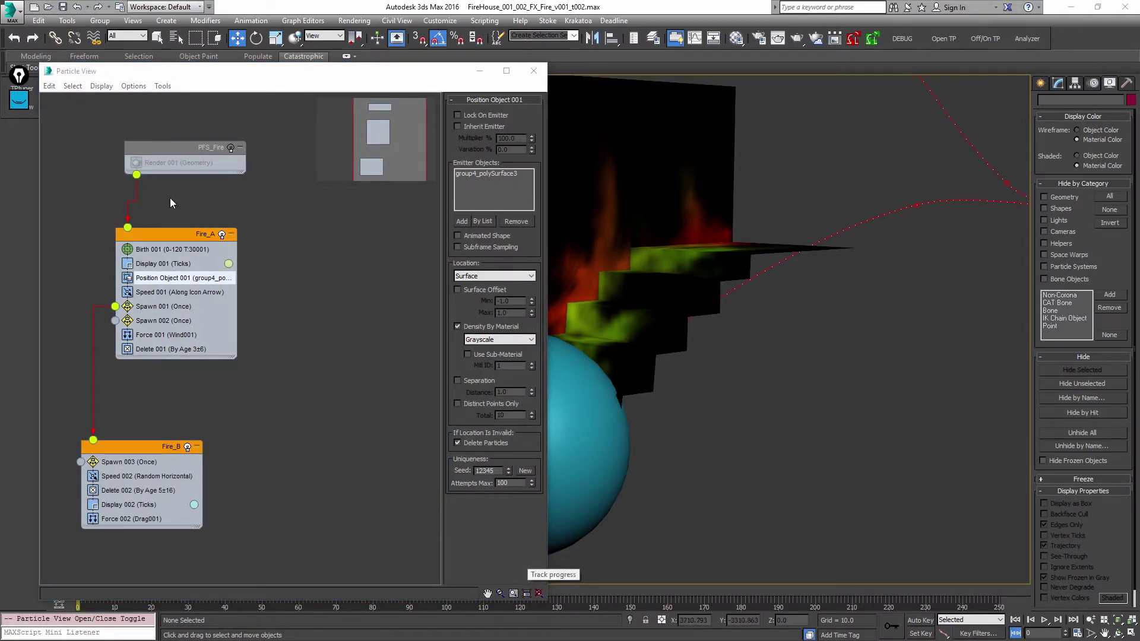
- Disconnect Fire_A from PFS_Fire and move the Fire_A and Fire_B events aside
{"action": "right_click", "coordinate": [135, 202]}
{"action": "left_click", "coordinate": [144, 207]}
{"action": "left_click_drag", "start_coordinate": [79, 205], "coordinate": [238, 557]}
{"action": "left_click_drag", "start_coordinate": [382, 248], "coordinate": [406, 297]}
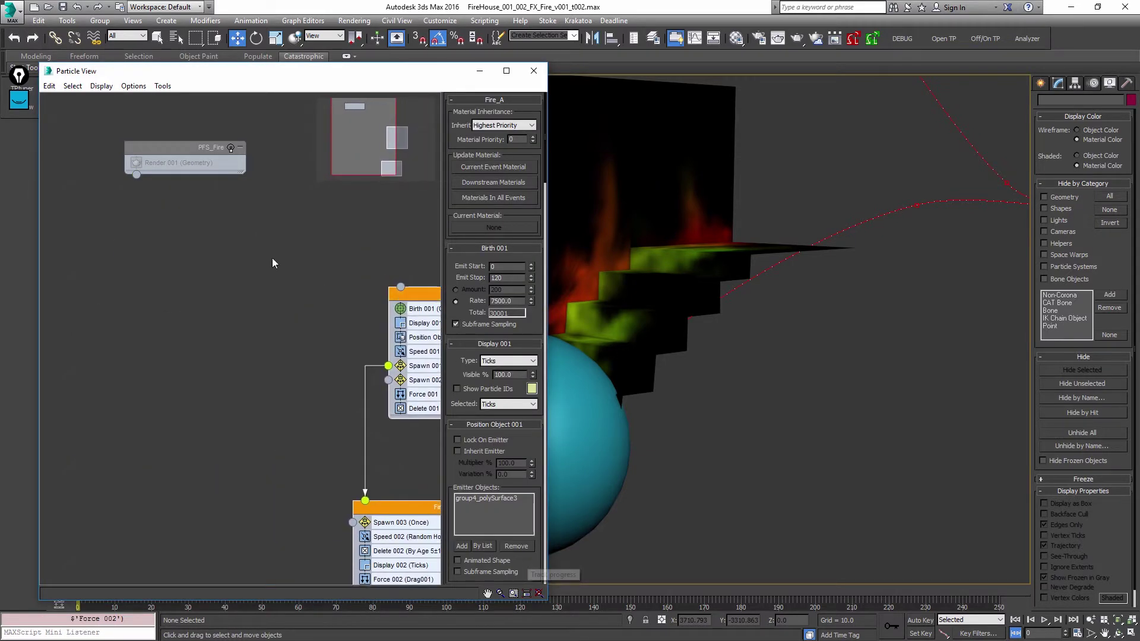
{"action": "right_click", "coordinate": [139, 208]}
{"action": "mouse_move", "coordinate": [155, 246]}
{"action": "mouse_move", "coordinate": [261, 249]}
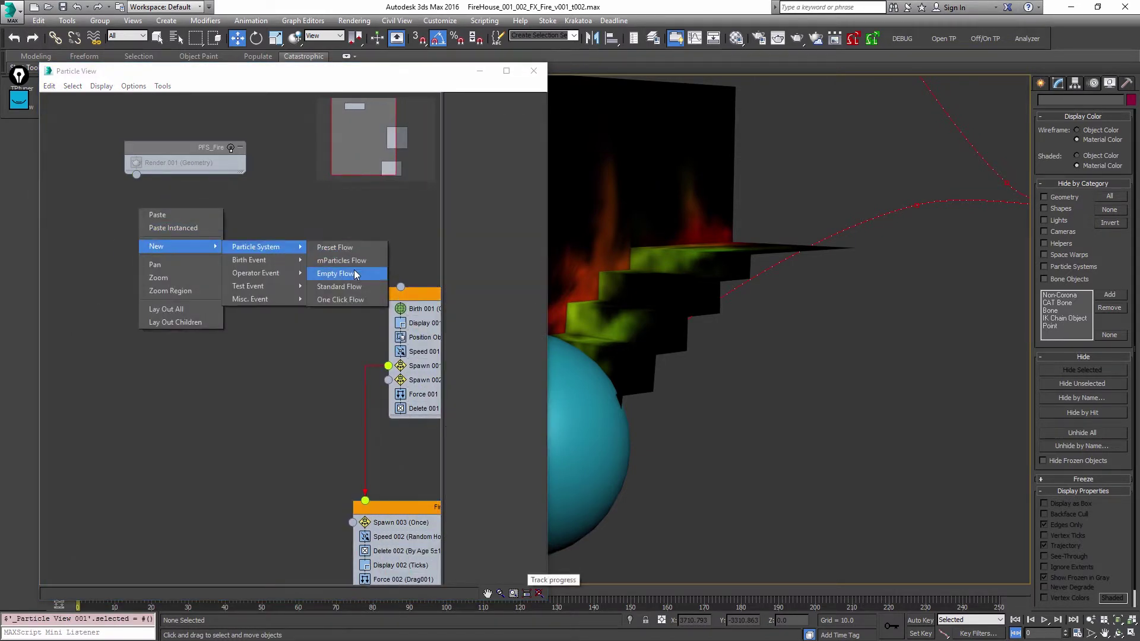
{"action": "left_click", "coordinate": [335, 273]}
{"action": "left_click", "coordinate": [202, 222]}
{"action": "key", "text": "Delete"}
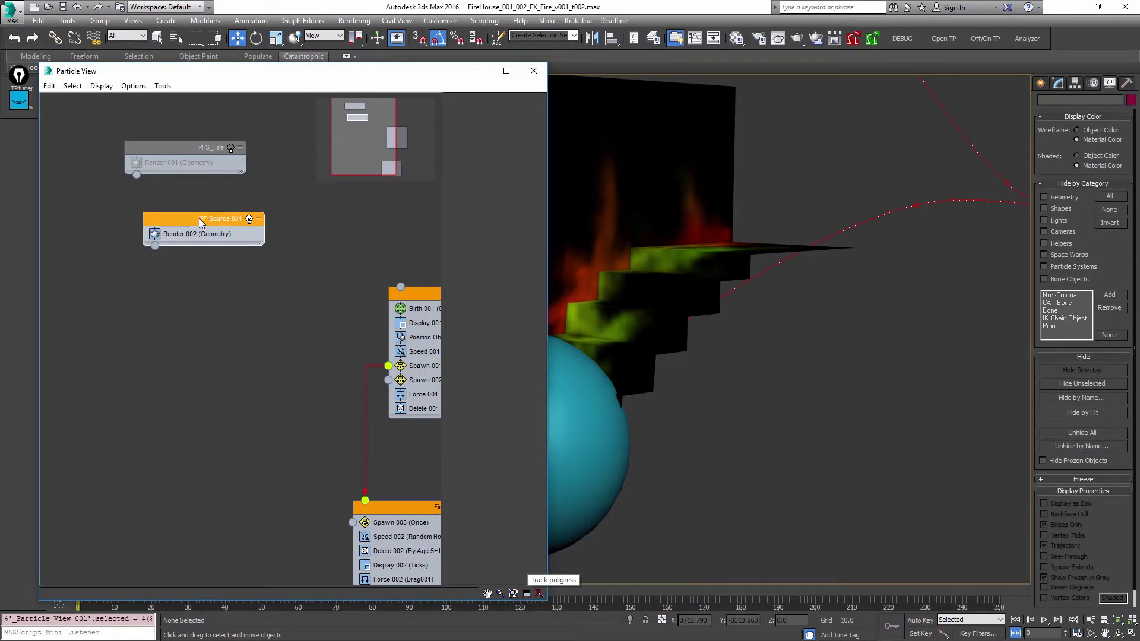
- Create a new Birth event under PFS_Fire with Emit Stop 0 and Amount 20000
{"action": "right_click", "coordinate": [140, 208]}
{"action": "mouse_move", "coordinate": [178, 245]}
{"action": "mouse_move", "coordinate": [261, 259]}
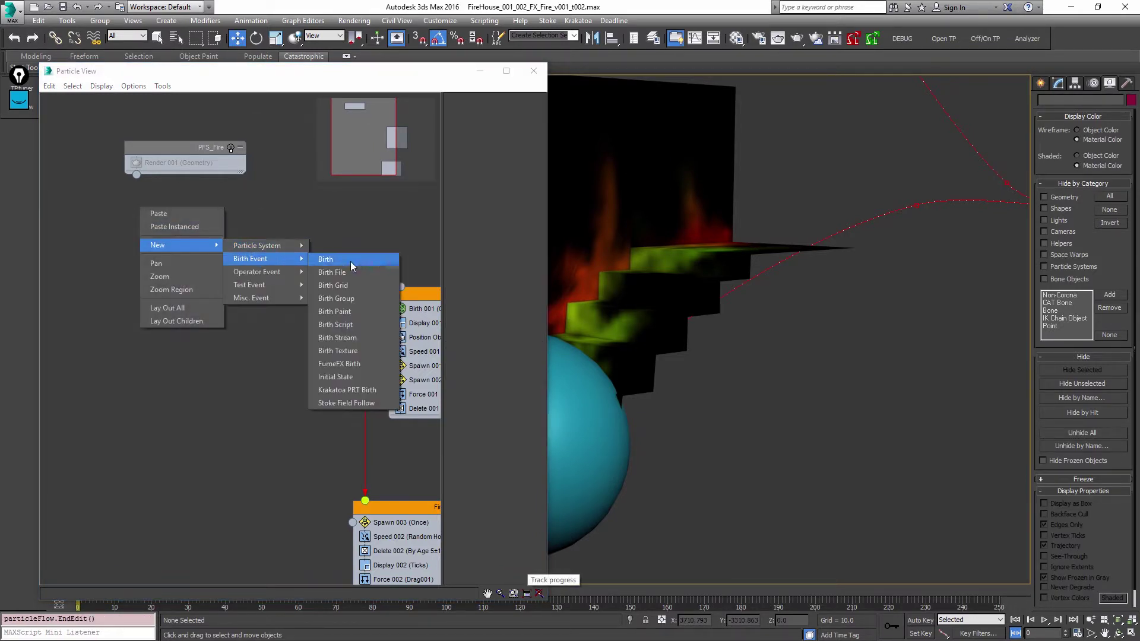
{"action": "left_click", "coordinate": [350, 262]}
{"action": "left_click", "coordinate": [198, 234]}
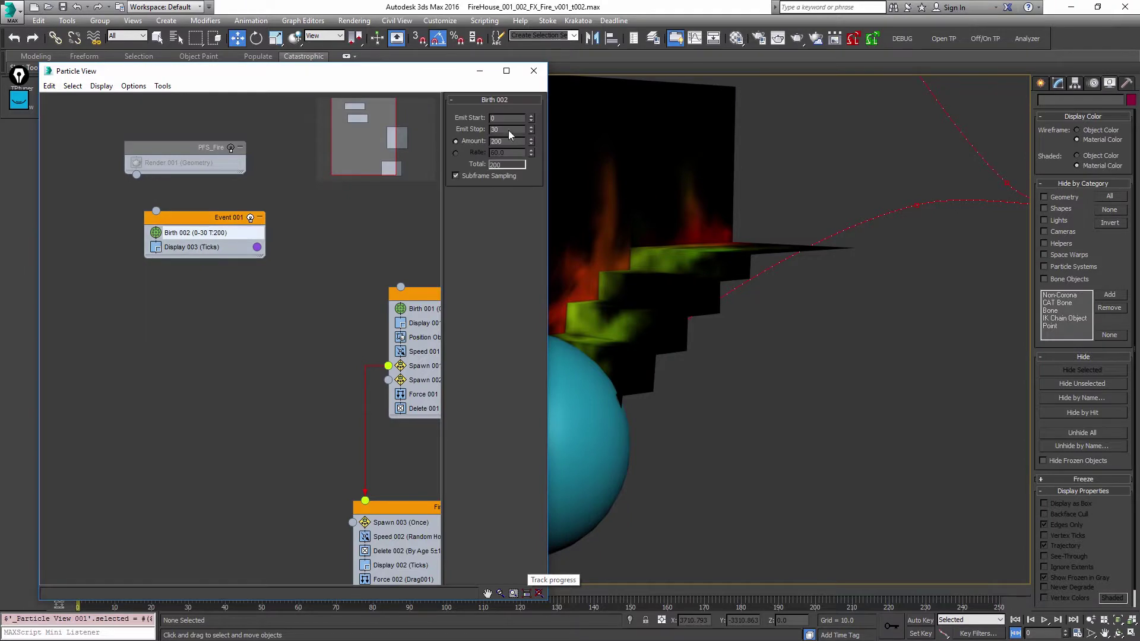
{"action": "type", "text": "0"}
{"action": "key", "text": "Return"}
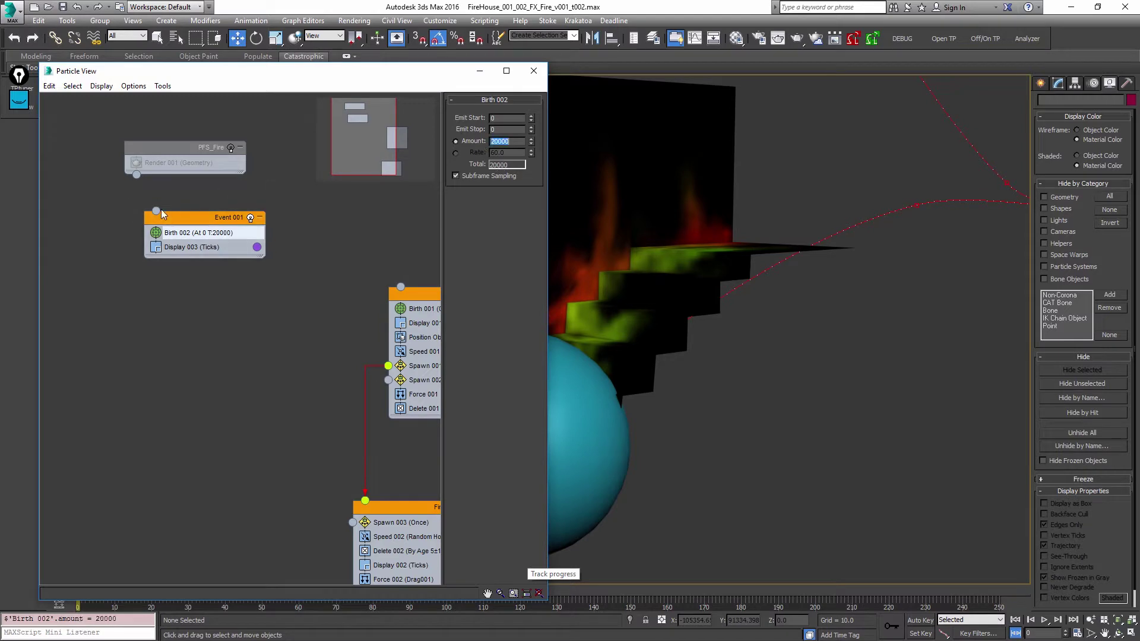
- Wire the new Birth event to PFS_Fire and append a Position Object operator to it
{"action": "left_click_drag", "start_coordinate": [157, 211], "coordinate": [136, 175]}
{"action": "right_click", "coordinate": [231, 243]}
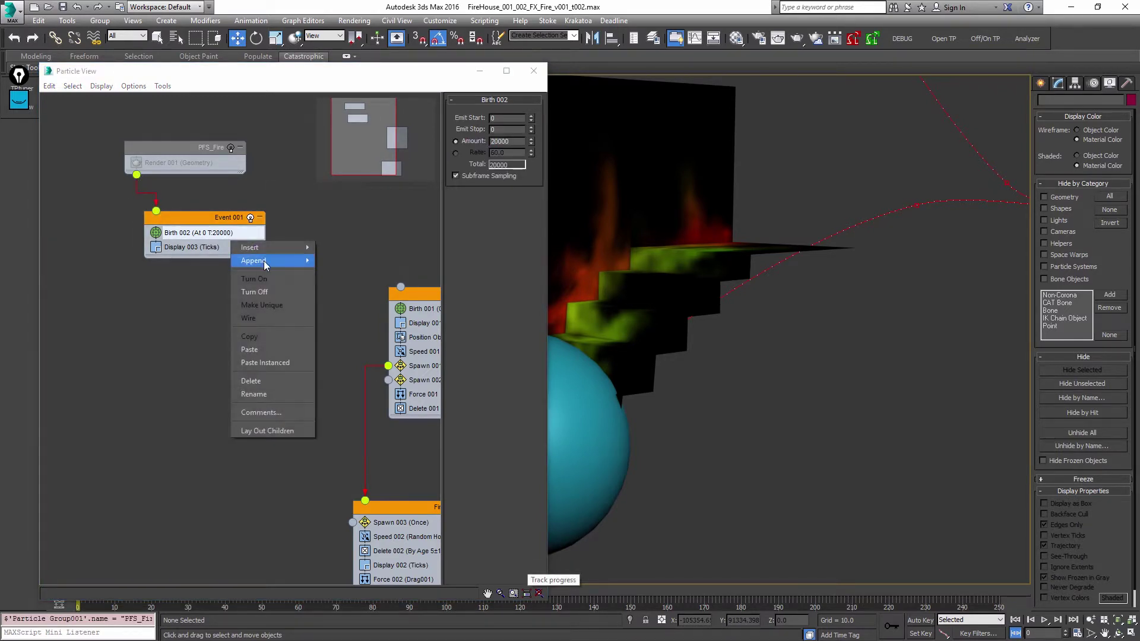
{"action": "mouse_move", "coordinate": [264, 262]}
{"action": "mouse_move", "coordinate": [342, 262]}
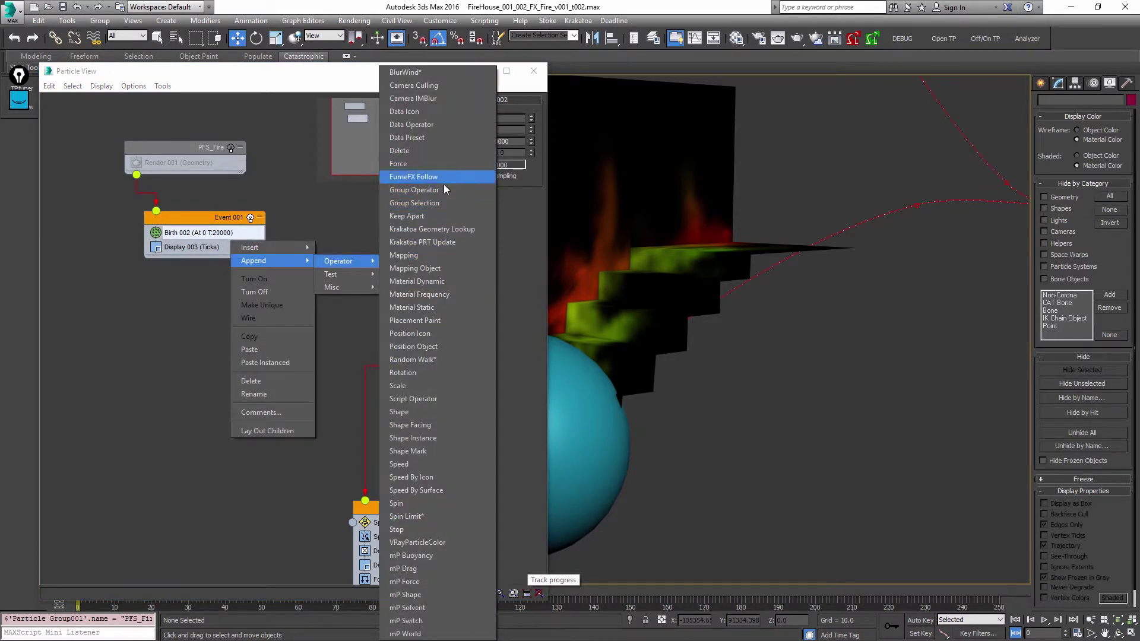
{"action": "left_click", "coordinate": [416, 348]}
{"action": "middle_click_drag", "start_coordinate": [540, 317], "coordinate": [779, 370], "text": "alt"}
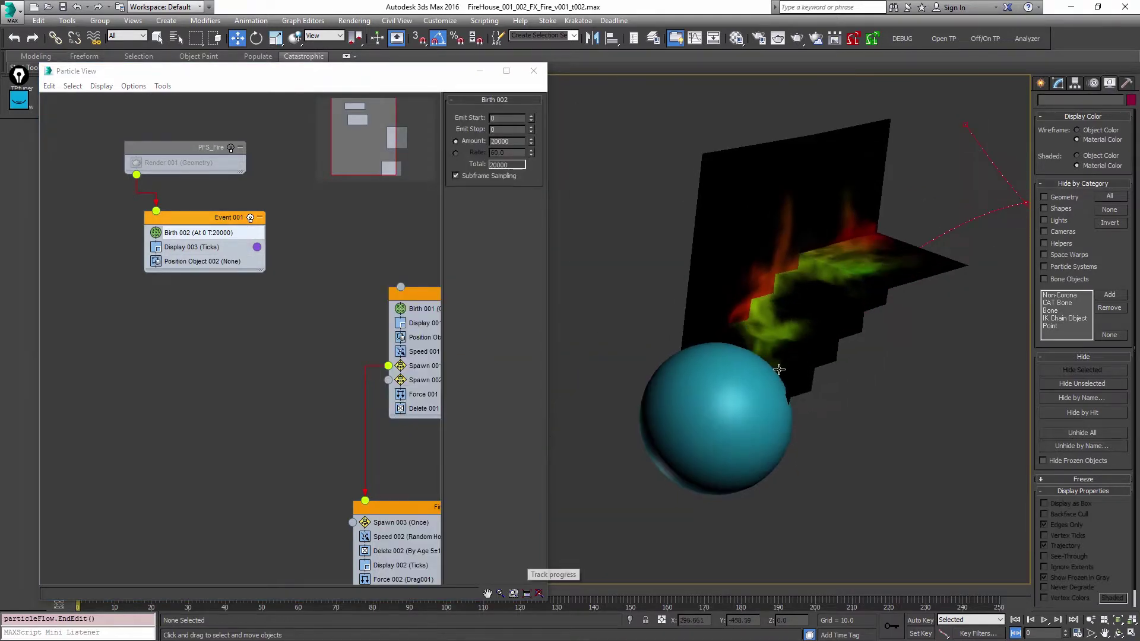
- Use the staircase mesh group4_polySurface3 as the Position Object emitter, with Density By Material set to Grayscale and Delete Particles enabled
{"action": "left_click", "coordinate": [202, 261]}
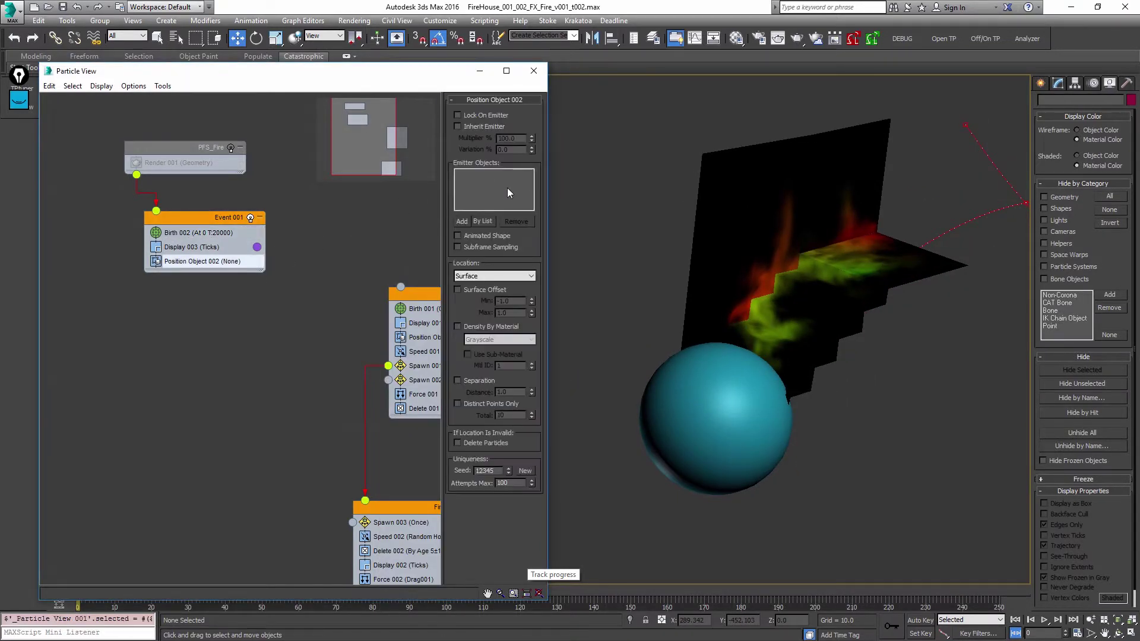
{"action": "left_click", "coordinate": [463, 222]}
{"action": "left_click", "coordinate": [859, 233]}
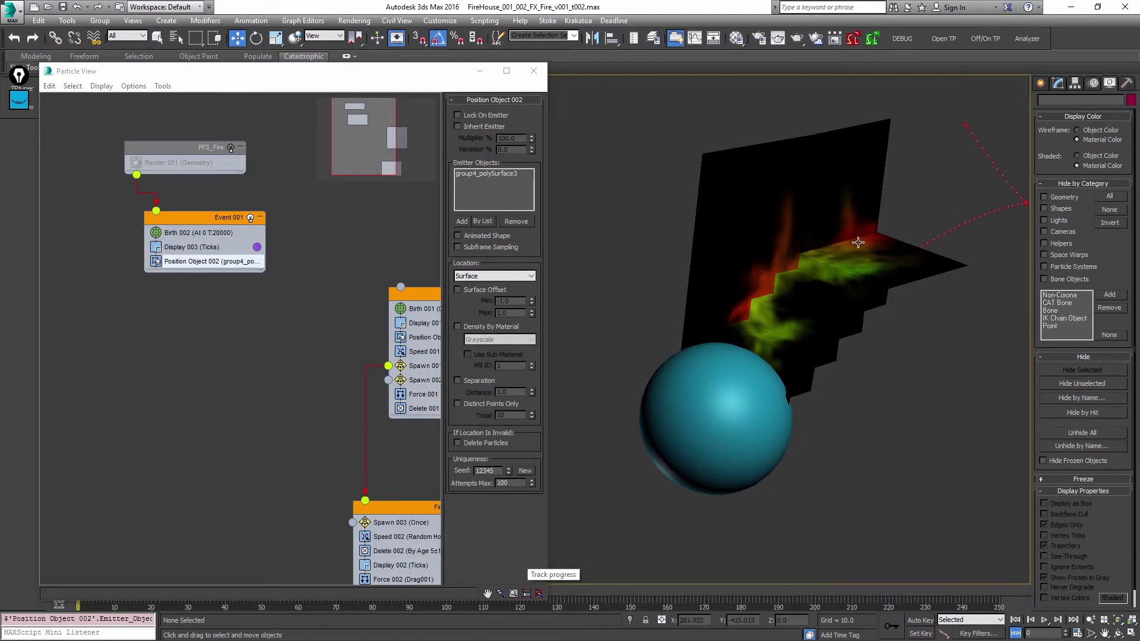
{"action": "key", "text": "F3"}
{"action": "left_click", "coordinate": [484, 325]}
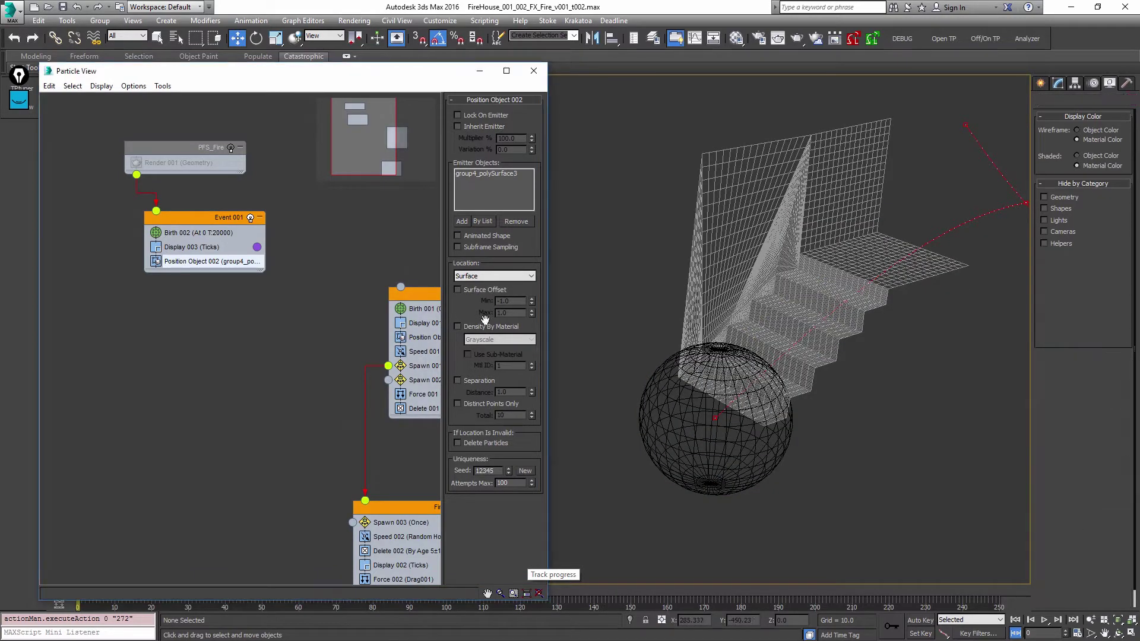
{"action": "left_click", "coordinate": [493, 444]}
- Play the sphere's animation, return to frame 0, turn on PFS_Fire, and inspect the staircase particles in wireframe
{"action": "mouse_move", "coordinate": [711, 322]}
{"action": "middle_mouse_down"}
{"action": "mouse_move", "coordinate": [678, 346]}
{"action": "mouse_move", "coordinate": [695, 309]}
{"action": "middle_mouse_up"}
{"action": "key", "text": "F3"}
{"action": "key", "text": "slash"}
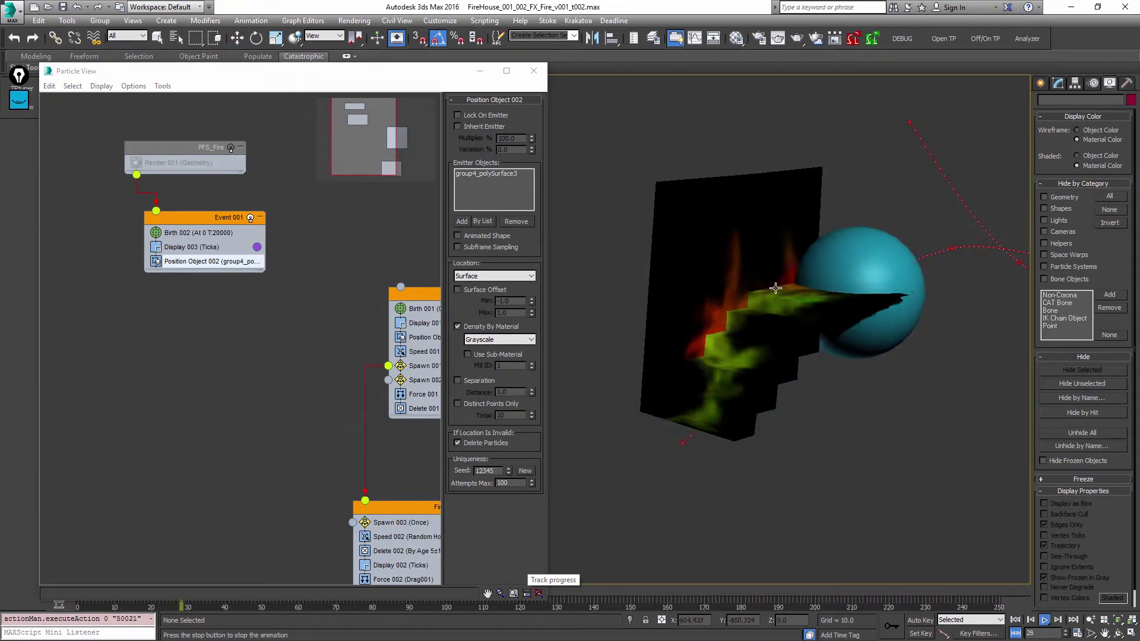
{"action": "key", "text": "slash"}
{"action": "key", "text": "Home"}
{"action": "key", "text": "semicolon"}
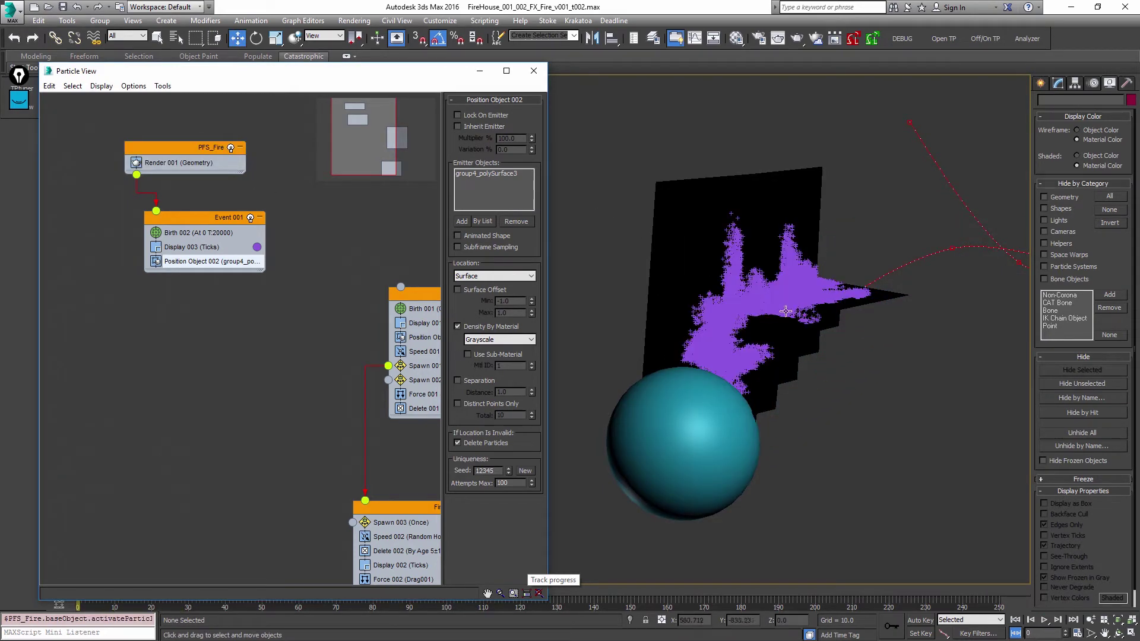
{"action": "middle_click_drag", "start_coordinate": [704, 283], "coordinate": [715, 249], "text": "alt"}
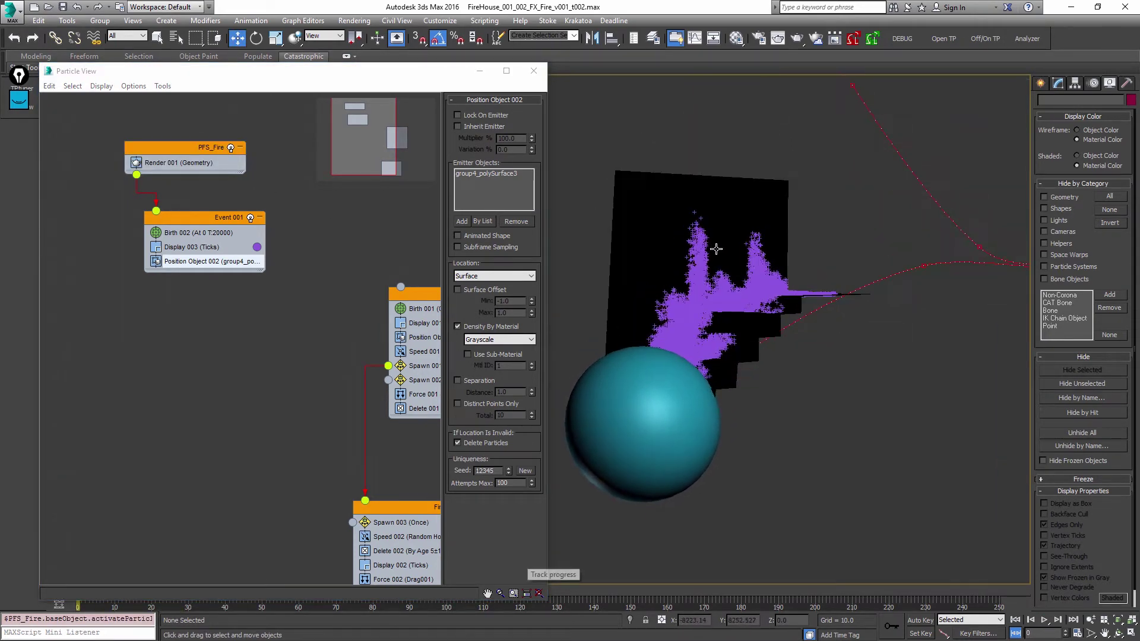
{"action": "middle_click_drag", "start_coordinate": [754, 300], "coordinate": [754, 315], "text": "alt"}
{"action": "key", "text": "F3"}
- Append a Group Selection operator after the Position Object operator in Event 001
{"action": "left_click", "coordinate": [176, 262]}
{"action": "right_click", "coordinate": [175, 262]}
{"action": "mouse_move", "coordinate": [220, 278]}
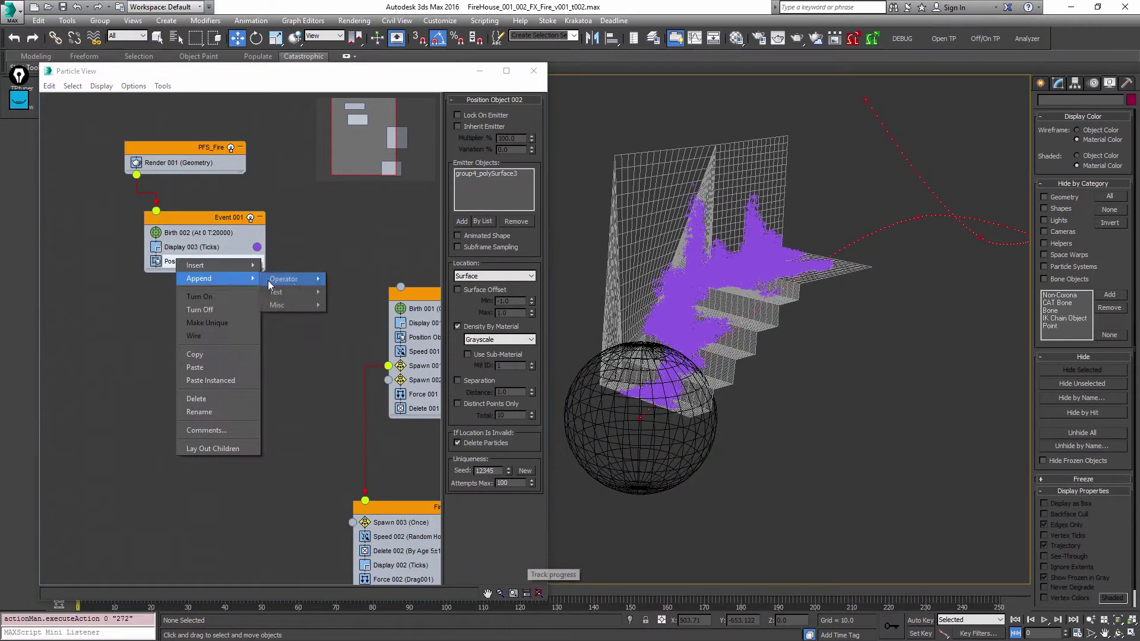
{"action": "mouse_move", "coordinate": [294, 280]}
{"action": "left_click", "coordinate": [389, 203]}
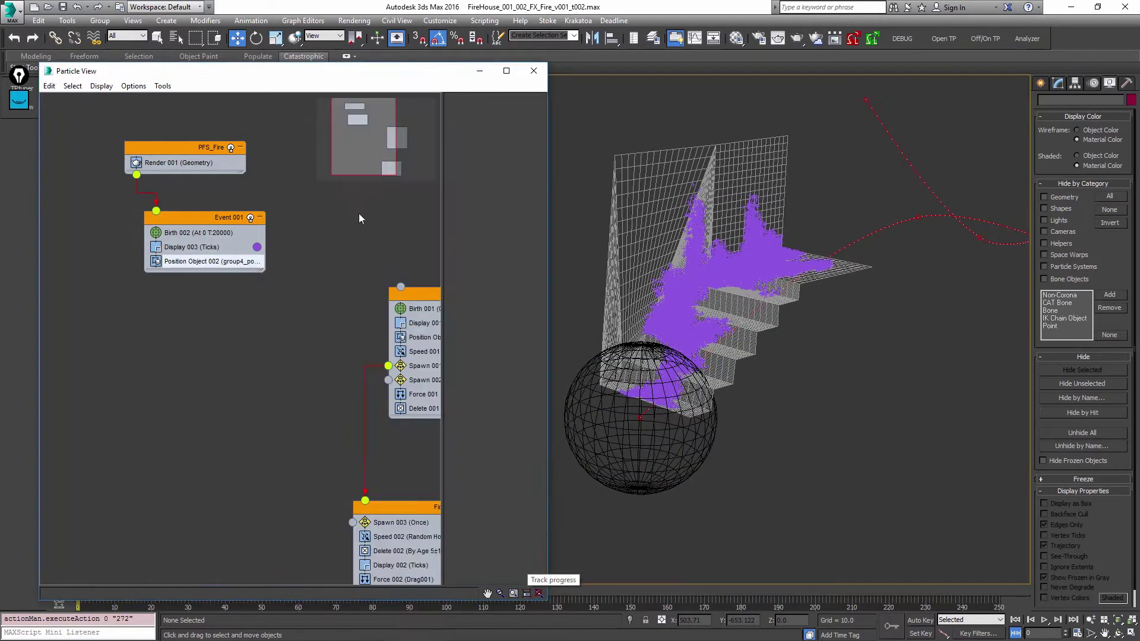
{"action": "left_click", "coordinate": [206, 277]}
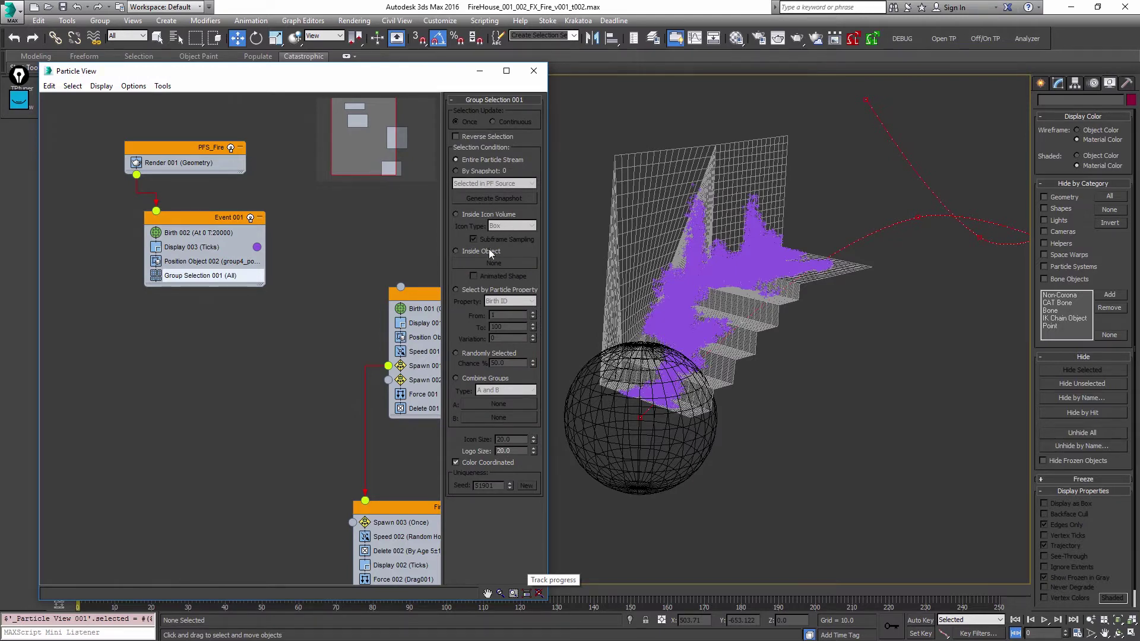
- Set the Group Selection condition to Inside Object and pick Sphere001 as the selecting object
{"action": "left_click", "coordinate": [456, 251]}
{"action": "left_click", "coordinate": [506, 264]}
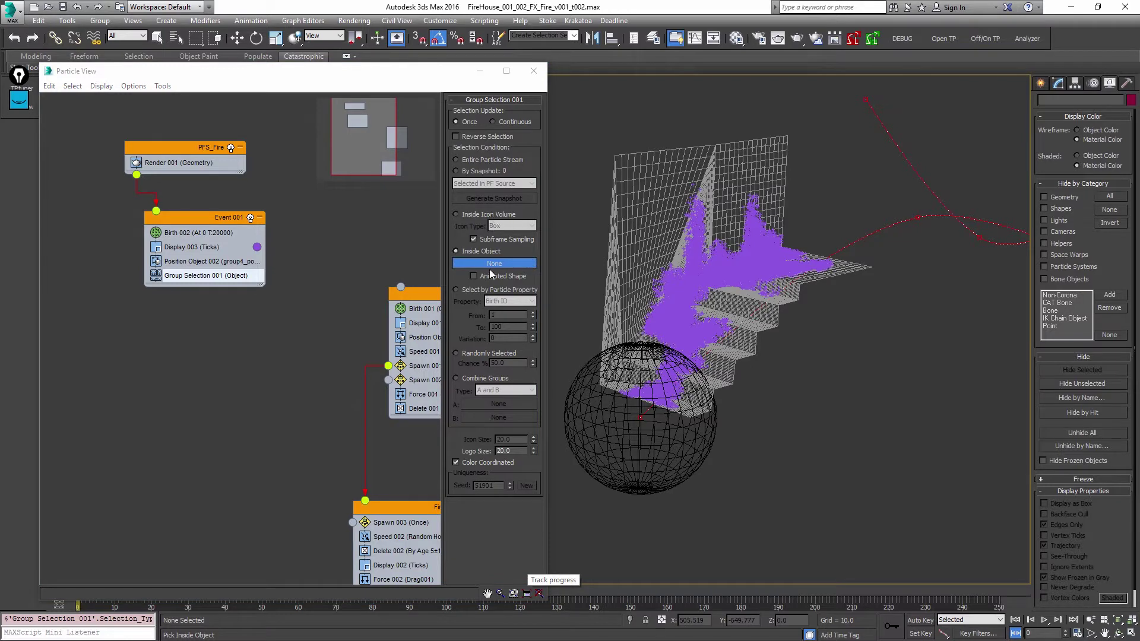
{"action": "left_click", "coordinate": [580, 377]}
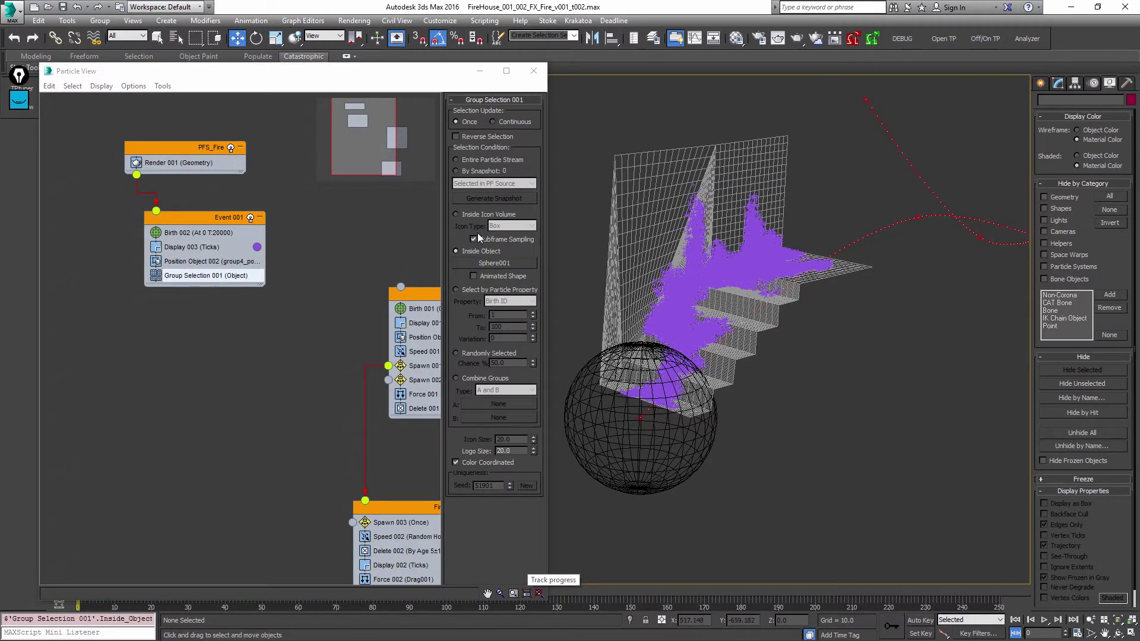
{"action": "left_click", "coordinate": [473, 216]}
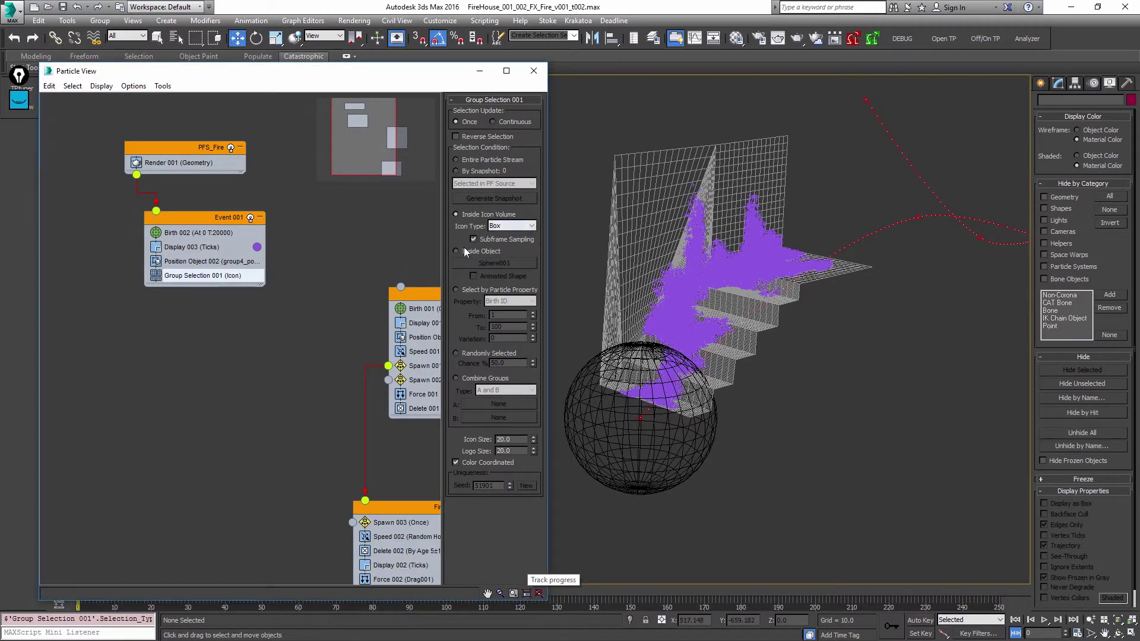
- Animate Sphere001 at frame 20 with Auto Key, moving it about -35 in Y and 22 in Z onto the upper stairs
{"action": "middle_click_drag", "start_coordinate": [678, 289], "coordinate": [714, 302]}
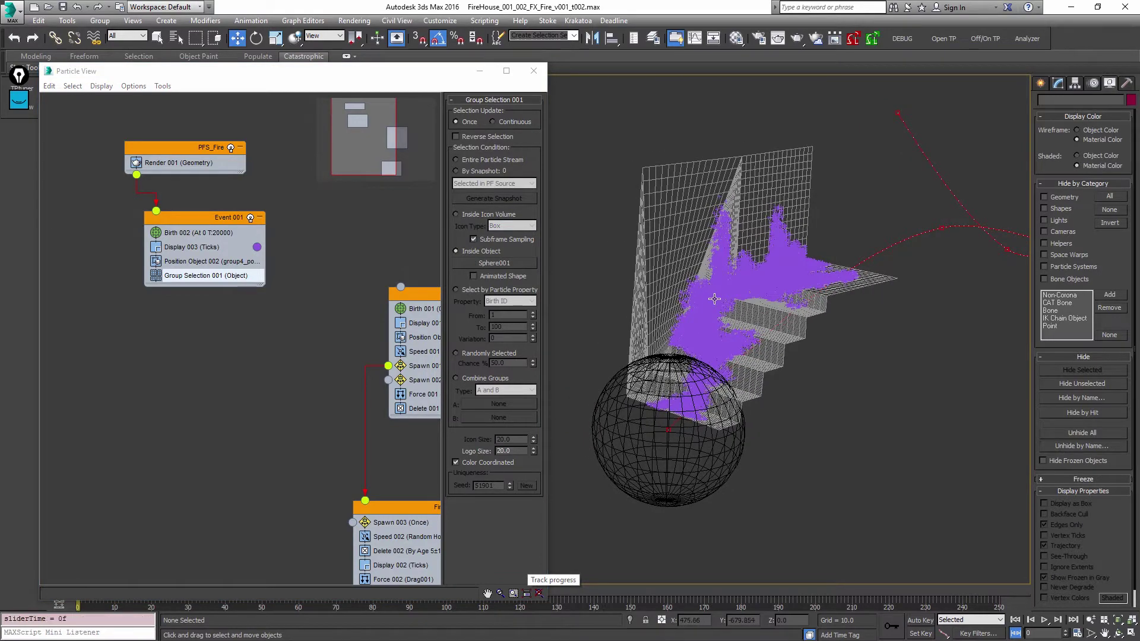
{"action": "key", "text": "slash"}
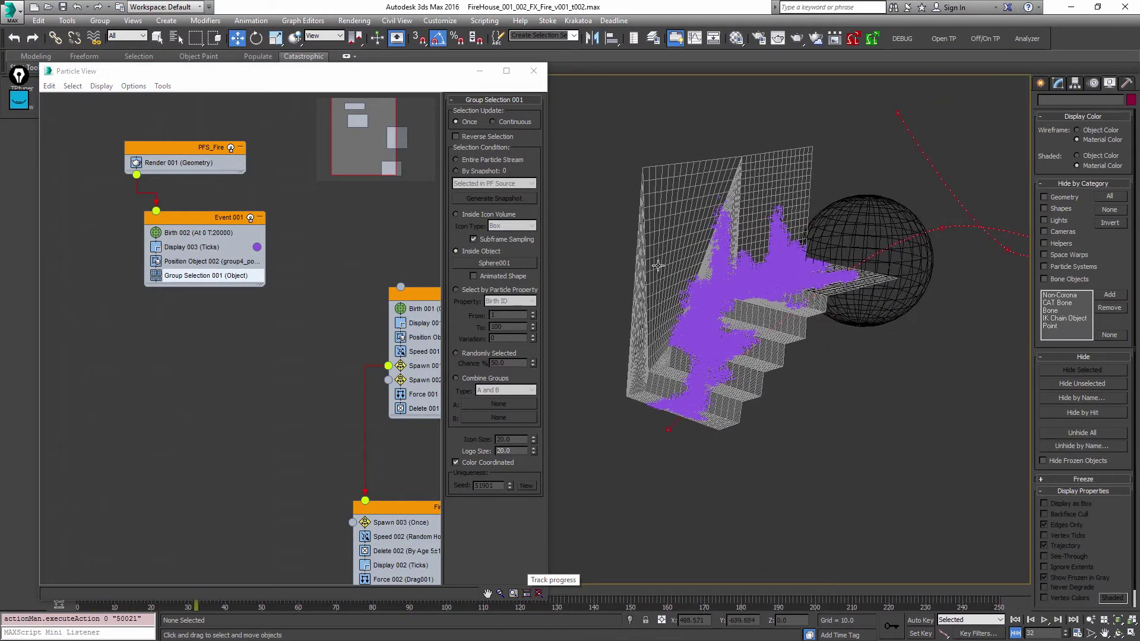
{"action": "middle_click_drag", "start_coordinate": [897, 274], "coordinate": [929, 279], "text": "alt"}
{"action": "left_click", "coordinate": [929, 279]}
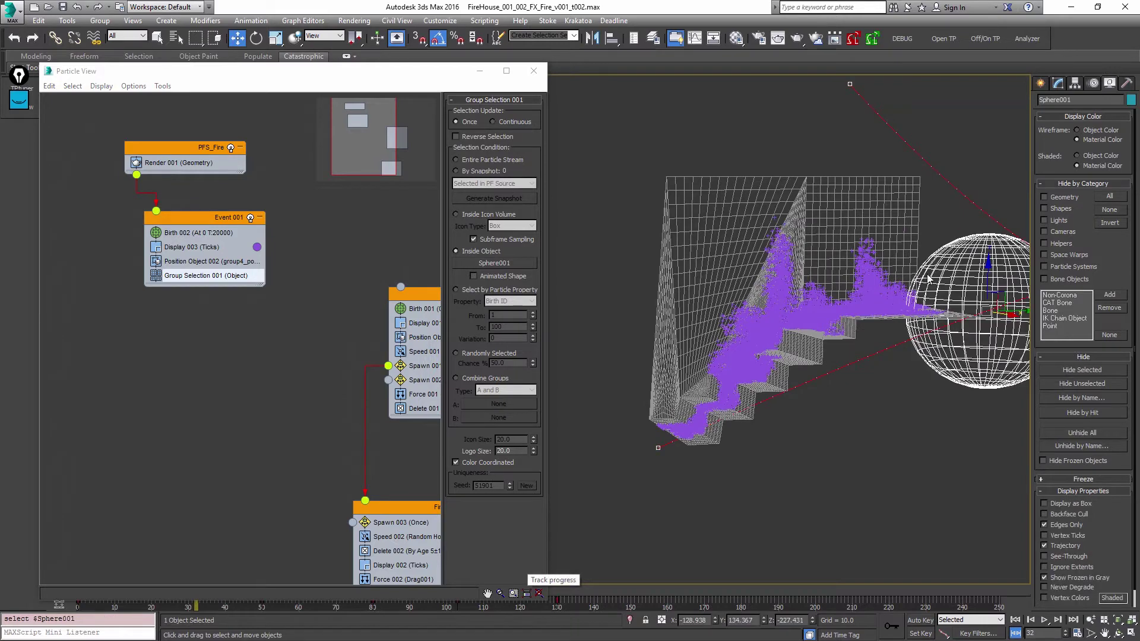
{"action": "key", "text": "n"}
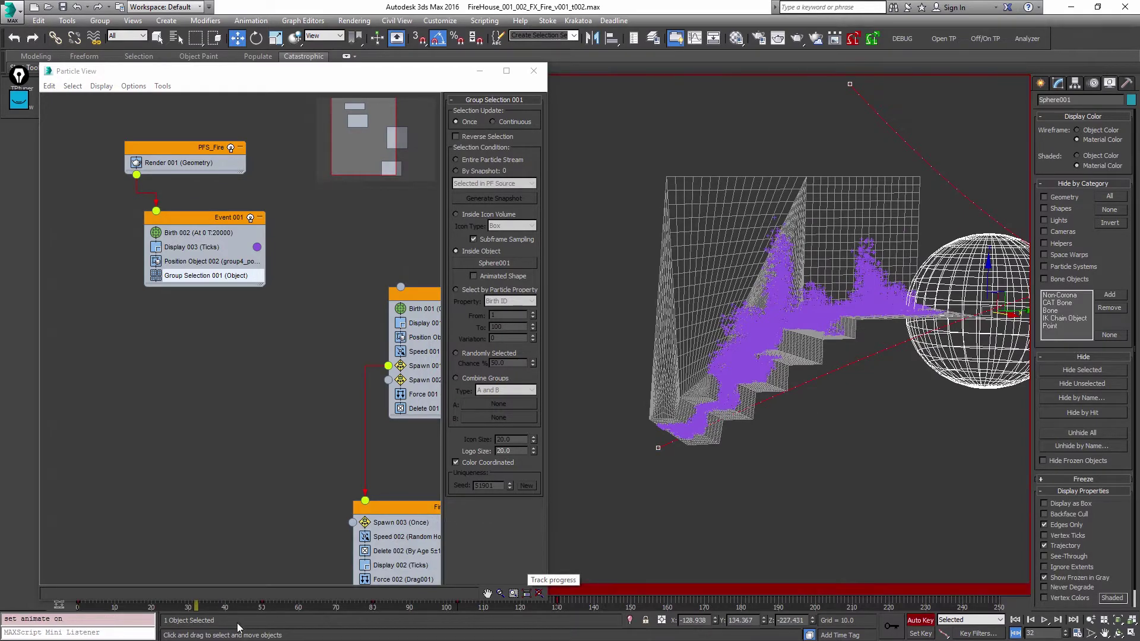
{"action": "left_click_drag", "start_coordinate": [189, 601], "coordinate": [150, 591]}
{"action": "middle_click_drag", "start_coordinate": [925, 321], "coordinate": [902, 316], "text": "alt"}
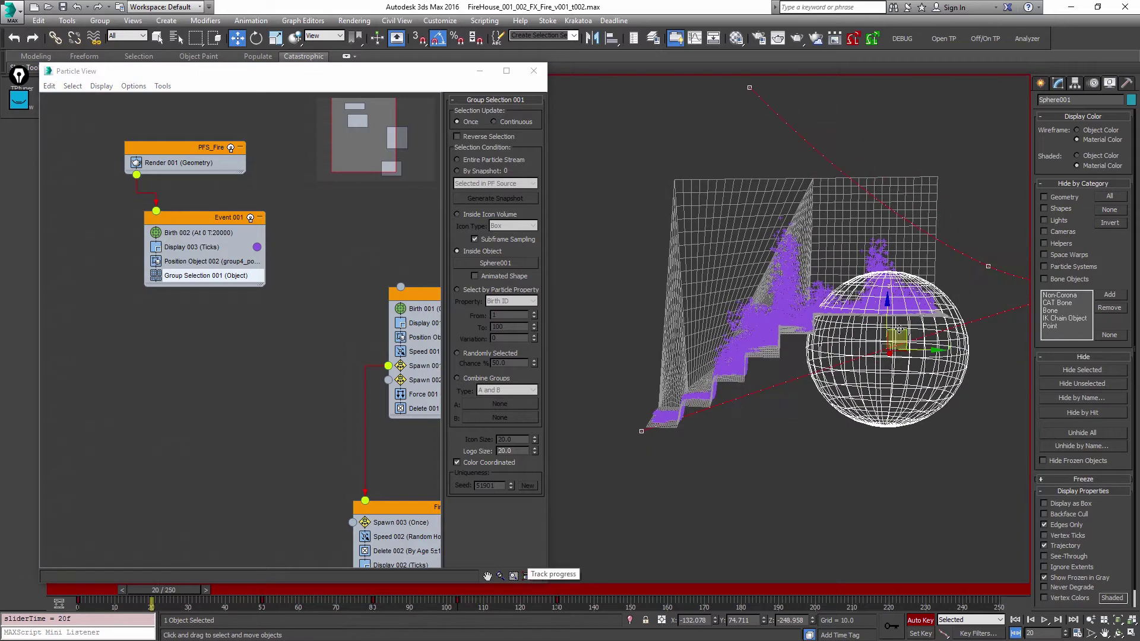
{"action": "left_click_drag", "start_coordinate": [903, 329], "coordinate": [833, 291]}
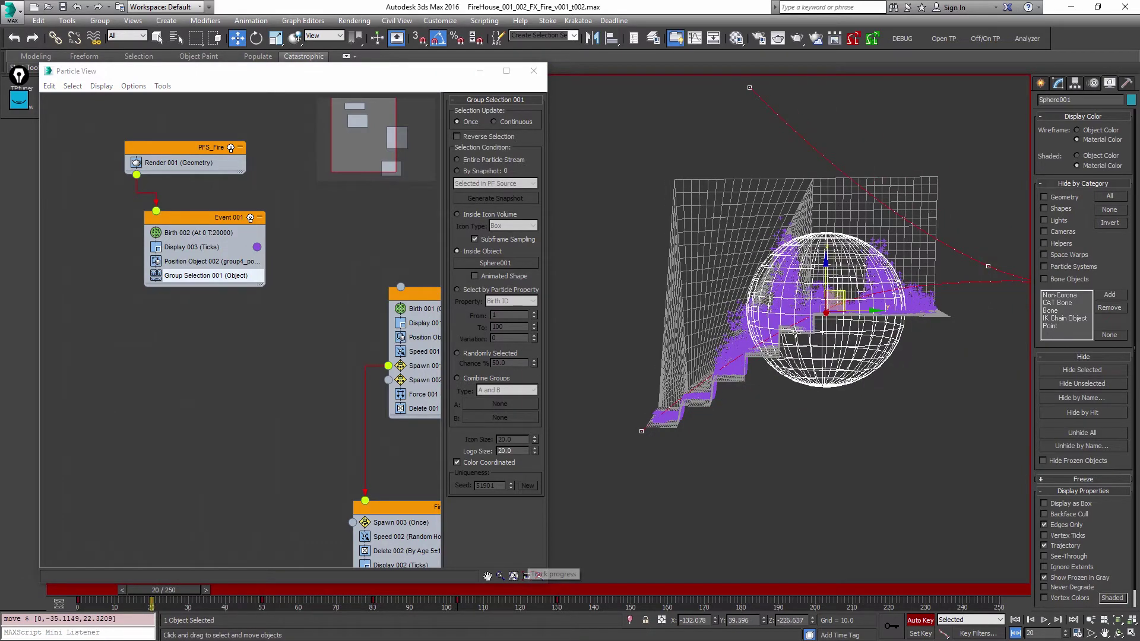
{"action": "middle_click_drag", "start_coordinate": [822, 330], "coordinate": [883, 336], "text": "alt"}
{"action": "key", "text": "n"}
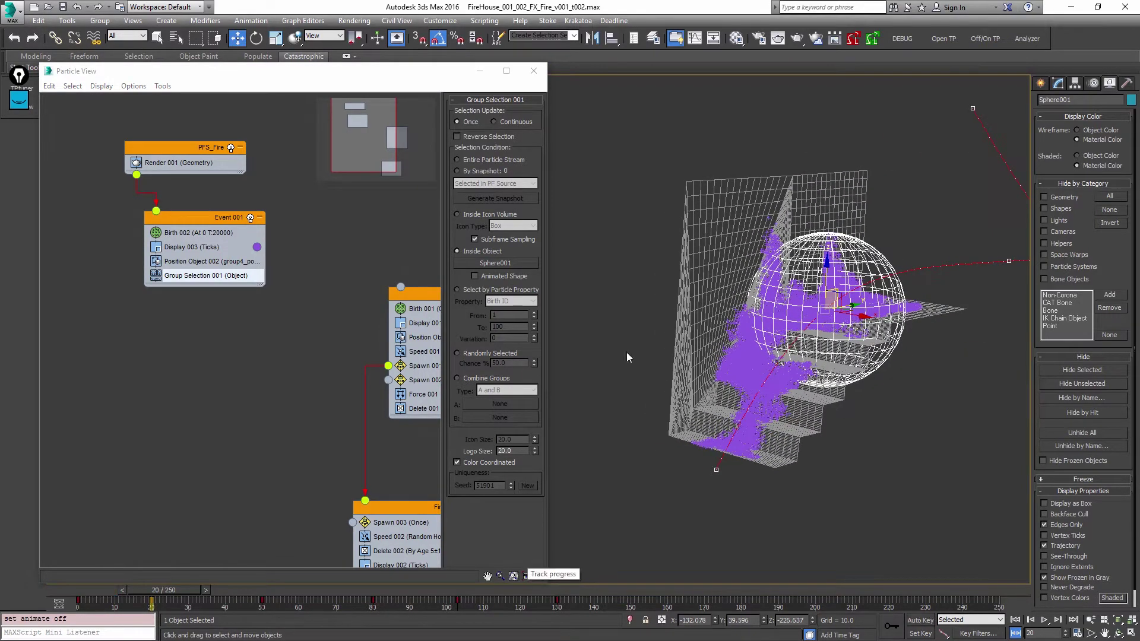
- Return to frame 0 and append a Split Group test after the Group Selection operator in Event 001
{"action": "key", "text": "Home"}
{"action": "left_click", "coordinate": [218, 284]}
{"action": "right_click", "coordinate": [208, 274]}
{"action": "mouse_move", "coordinate": [244, 290]}
{"action": "mouse_move", "coordinate": [315, 304]}
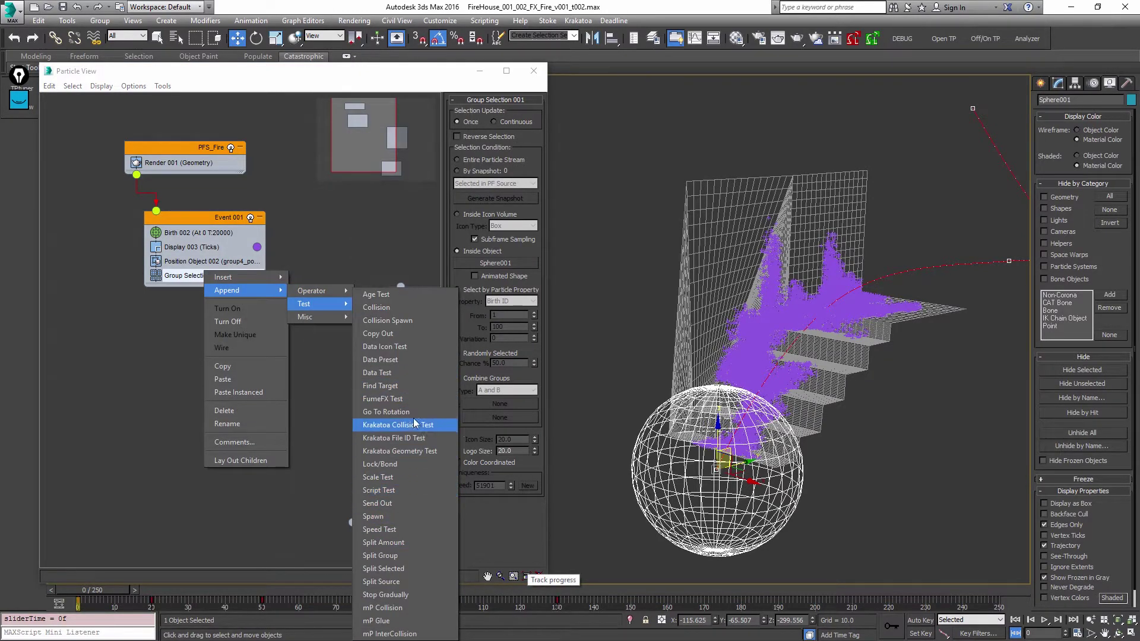
{"action": "left_click", "coordinate": [392, 556]}
- Delete the Birth 001 and Position Object 001 operators from the Fire_A event
{"action": "middle_click_drag", "start_coordinate": [375, 317], "coordinate": [296, 261]}
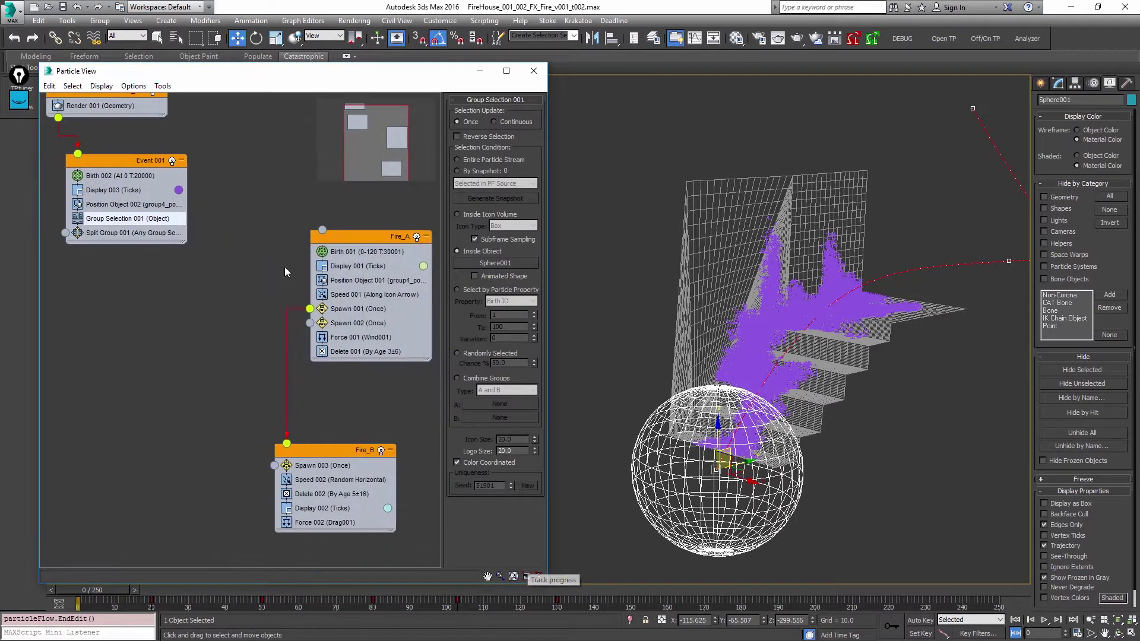
{"action": "left_click", "coordinate": [355, 253]}
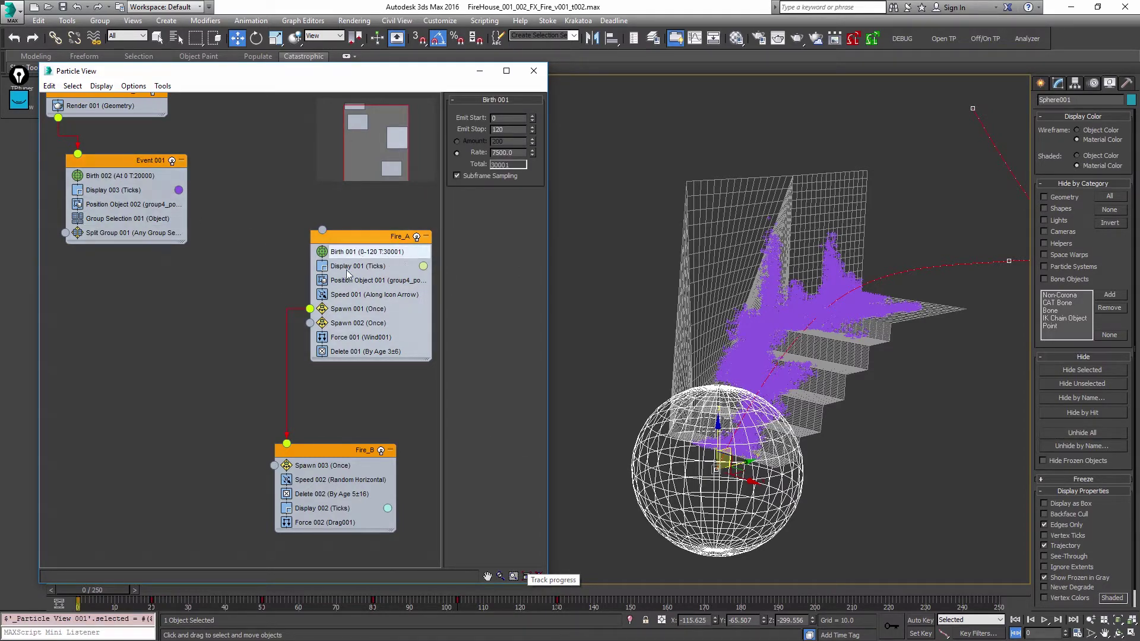
{"action": "key", "text": "Delete"}
{"action": "left_click", "coordinate": [358, 268]}
{"action": "key", "text": "Delete"}
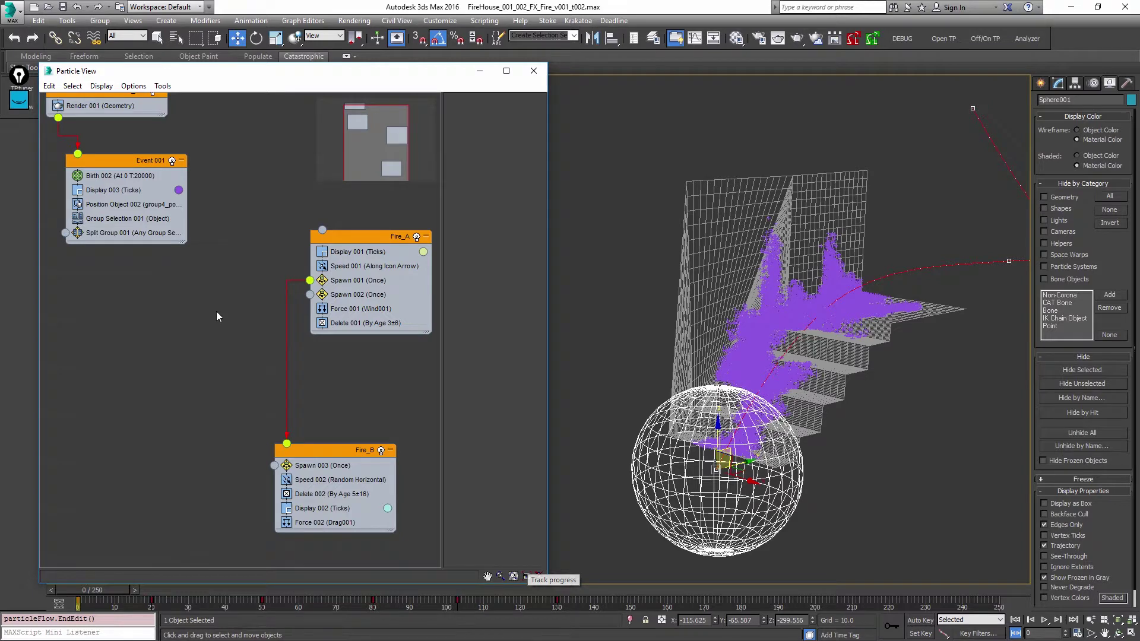
- Copy Fire_A's Display operator into a new event and wire the Split Group output to it
{"action": "left_click_drag", "start_coordinate": [367, 252], "coordinate": [87, 309], "text": "shift"}
{"action": "key", "text": "Return"}
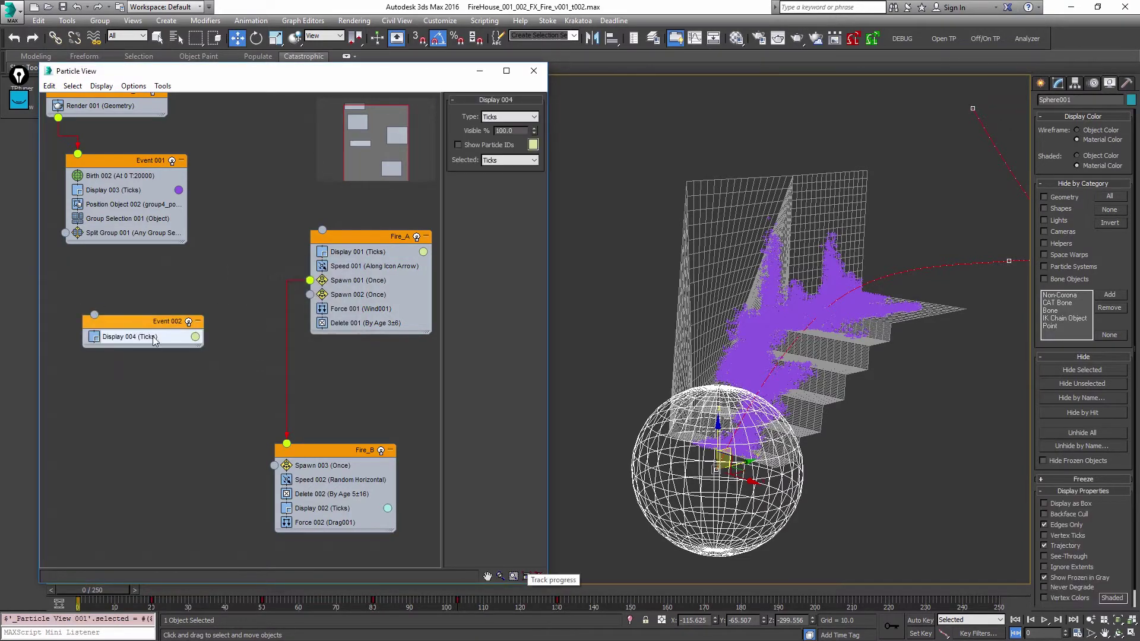
{"action": "left_click_drag", "start_coordinate": [65, 233], "coordinate": [95, 316]}
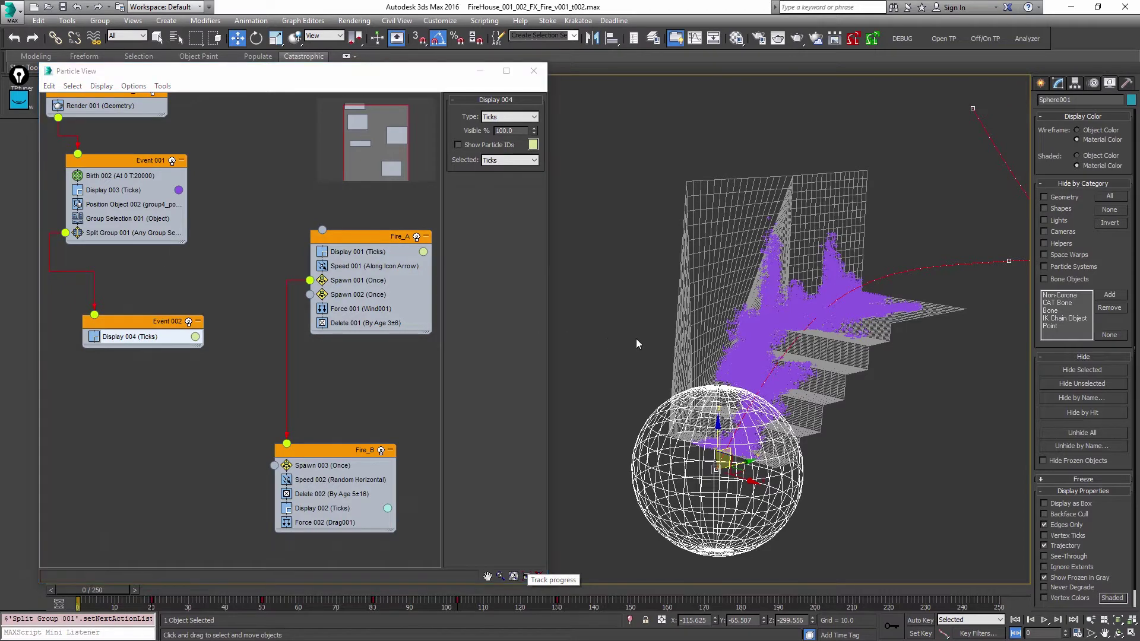
- Set the Group Selection's Selection Update to Continuous and scrub the timeline to check the particles splitting as the sphere passes
{"action": "key", "text": "/"}
{"action": "key", "text": "."}
{"action": "middle_click_drag", "start_coordinate": [770, 392], "coordinate": [722, 386], "text": "alt"}
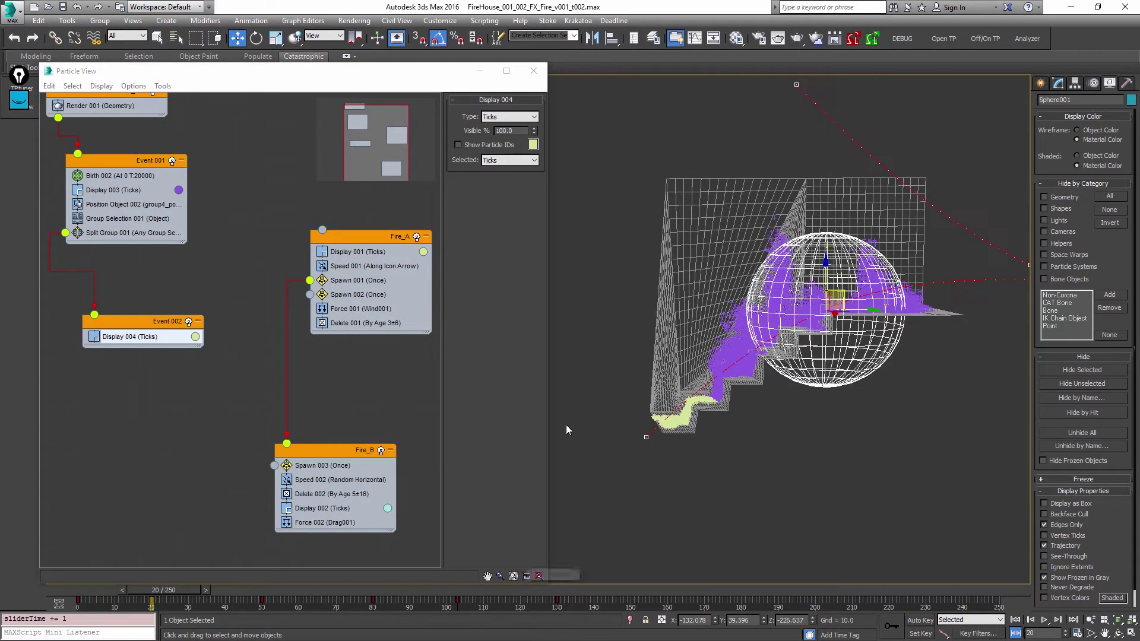
{"action": "left_click", "coordinate": [130, 219]}
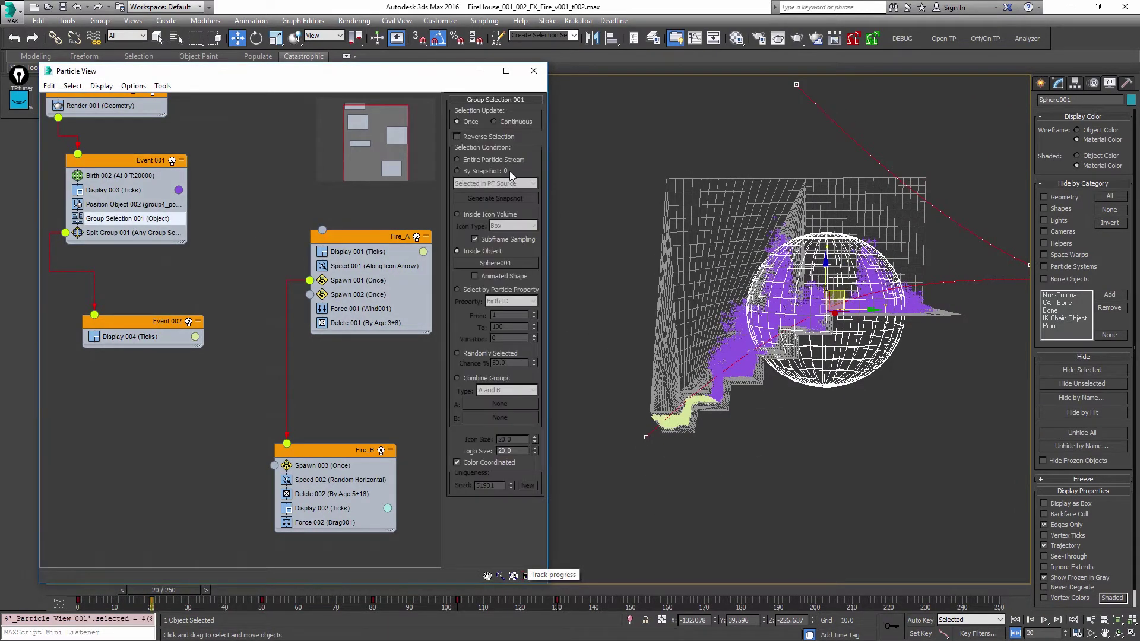
{"action": "left_click_drag", "start_coordinate": [121, 589], "coordinate": [163, 598]}
{"action": "key", "text": "w"}
{"action": "left_click", "coordinate": [519, 121]}
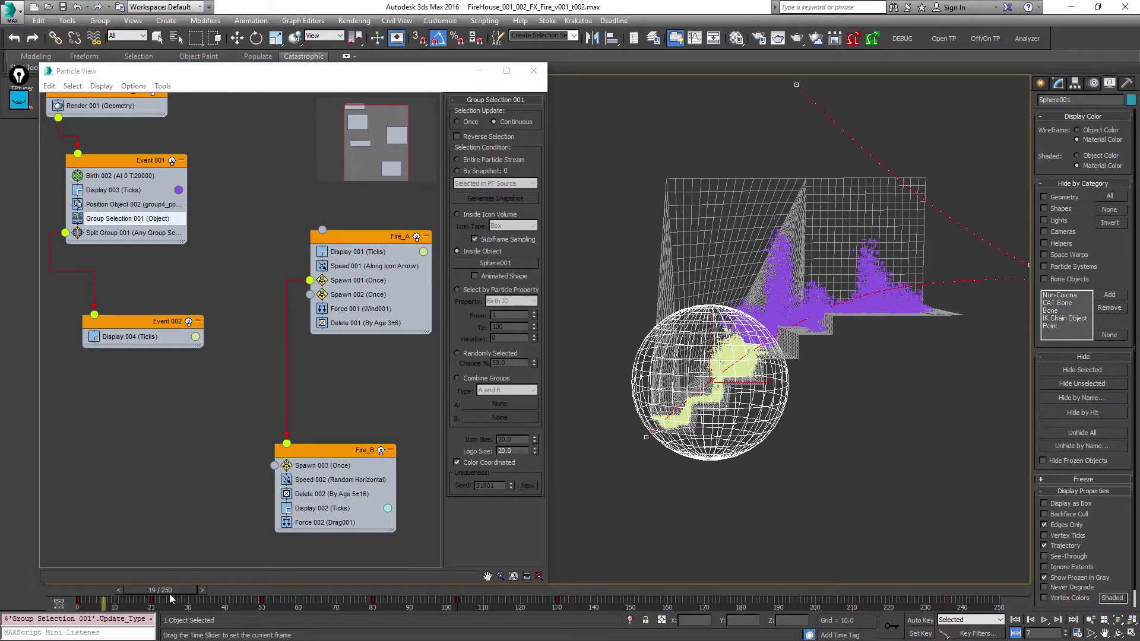
{"action": "middle_click_drag", "start_coordinate": [784, 359], "coordinate": [824, 364], "text": "alt"}
{"action": "scroll", "coordinate": [824, 364], "scroll_direction": "up", "scroll_amount": 3}
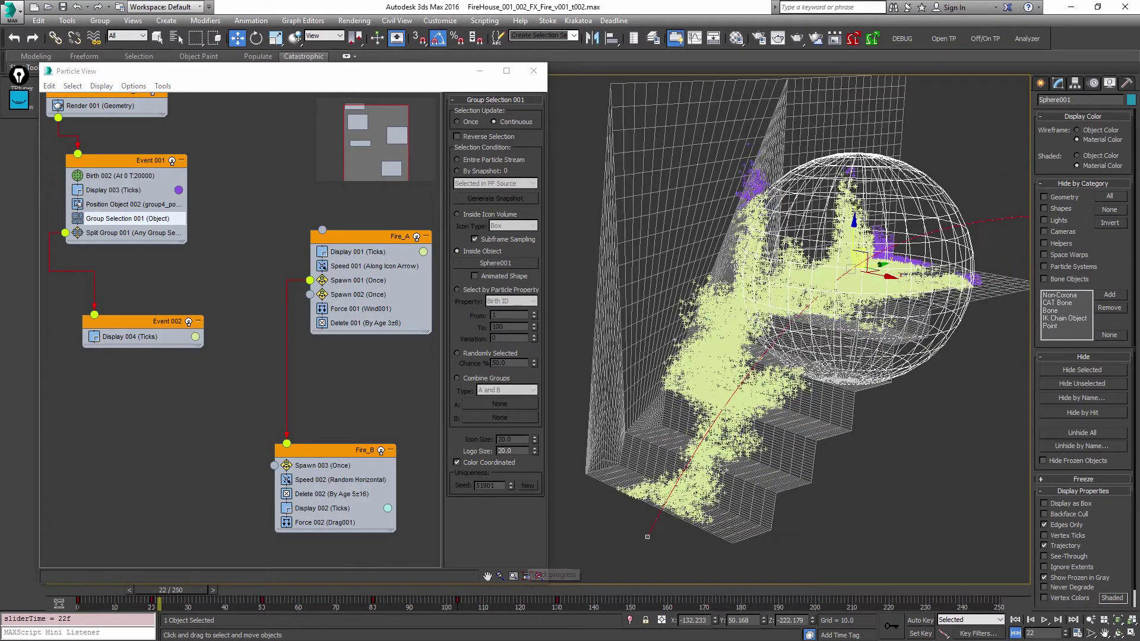
- Return to frame 0 and set the Group Selection condition to Inside Icon Volume with the Cylinder icon type
{"action": "left_click", "coordinate": [504, 215]}
{"action": "key", "text": "Home"}
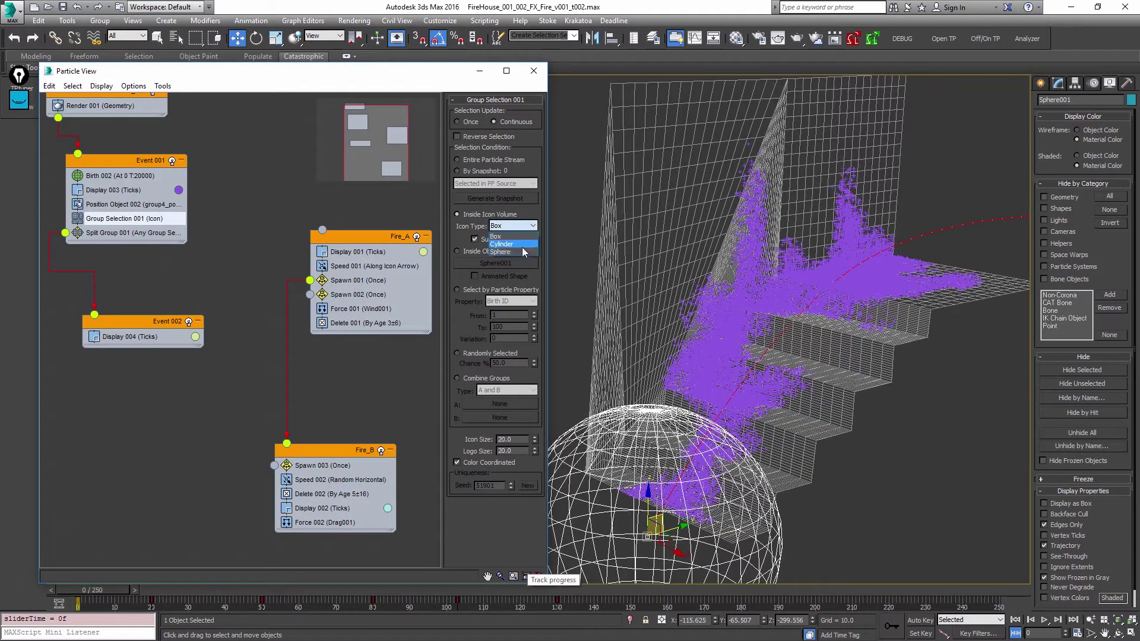
{"action": "left_click", "coordinate": [522, 245]}
- Select the Group Selection 001 helper by name, frame it in the viewport and open its parameters for modification
{"action": "scroll", "coordinate": [815, 355], "scroll_direction": "down", "scroll_amount": 5}
{"action": "left_click", "coordinate": [822, 347]}
{"action": "key", "text": "h"}
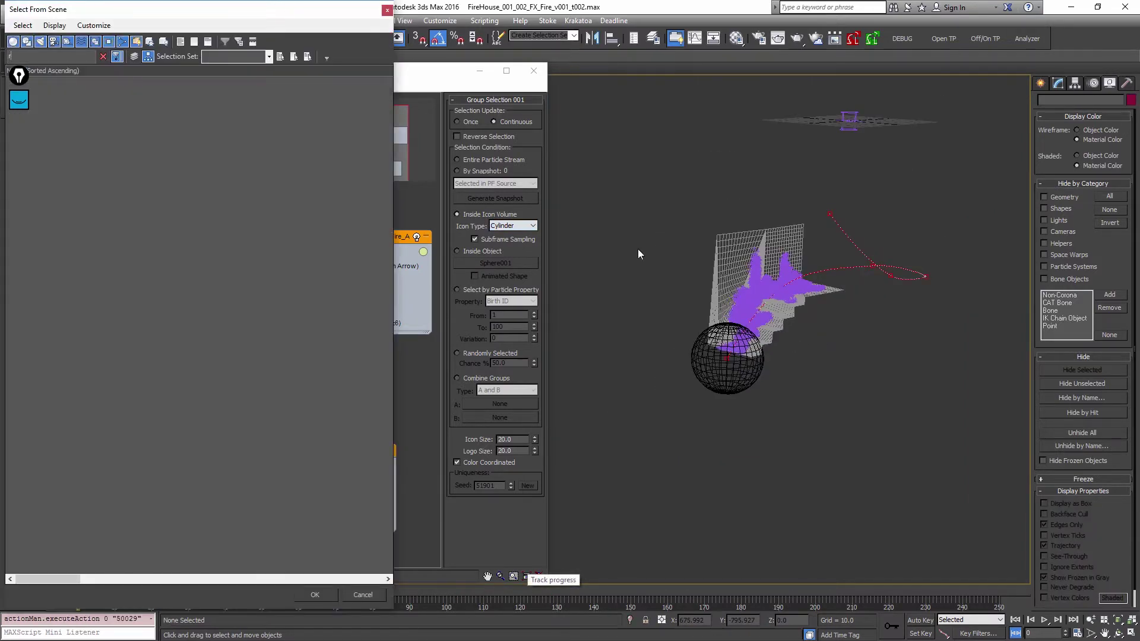
{"action": "type", "text": "gr"}
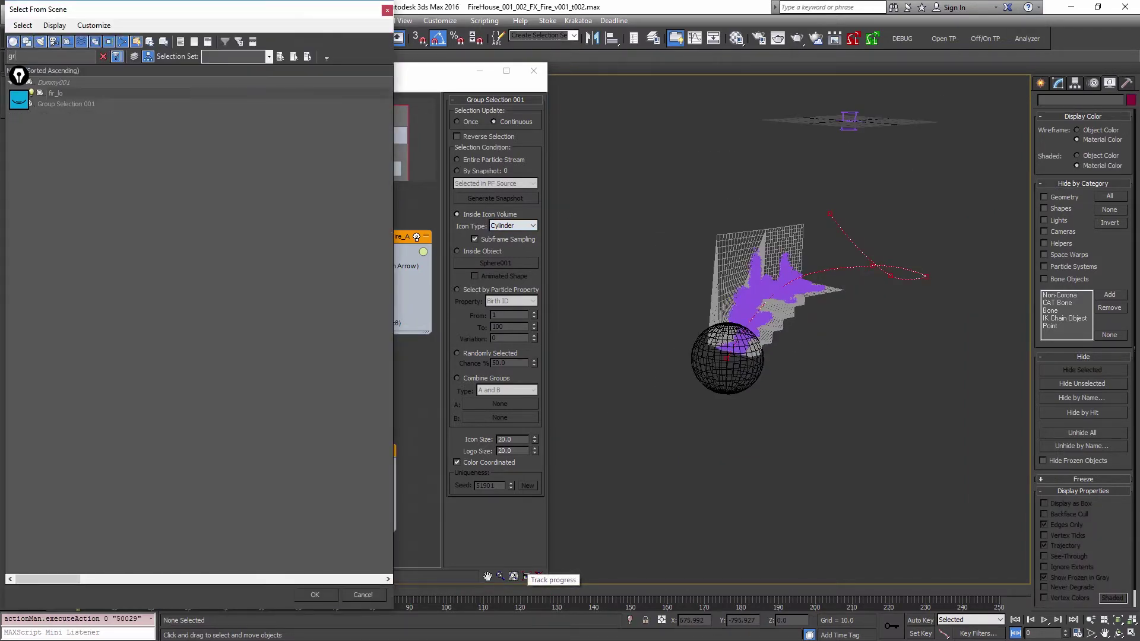
{"action": "double_click", "coordinate": [79, 101]}
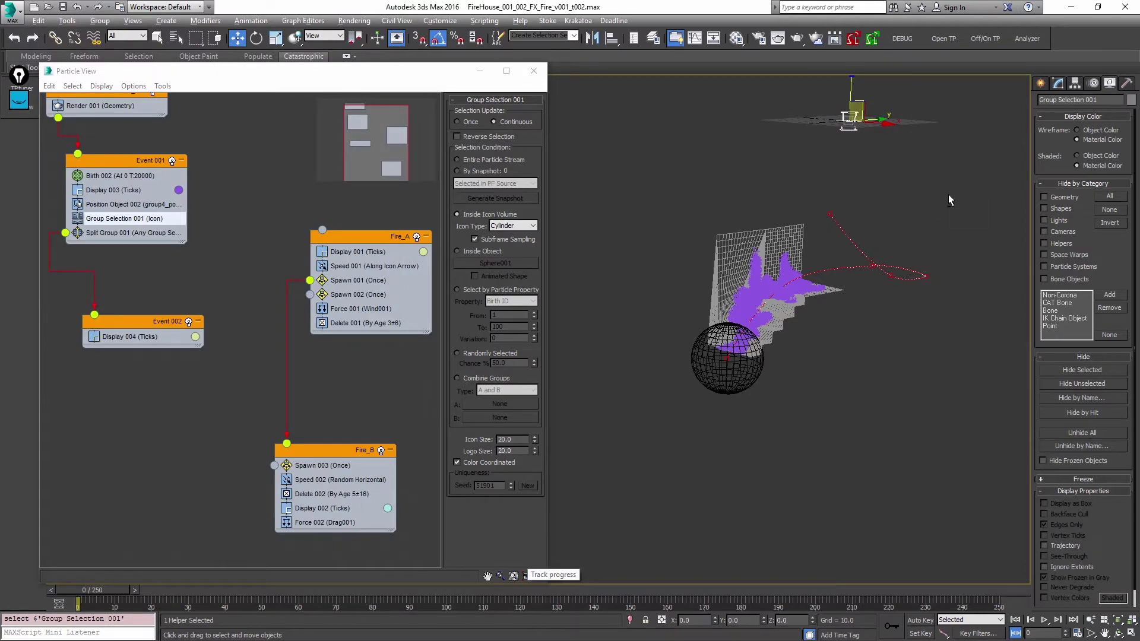
{"action": "key", "text": "z"}
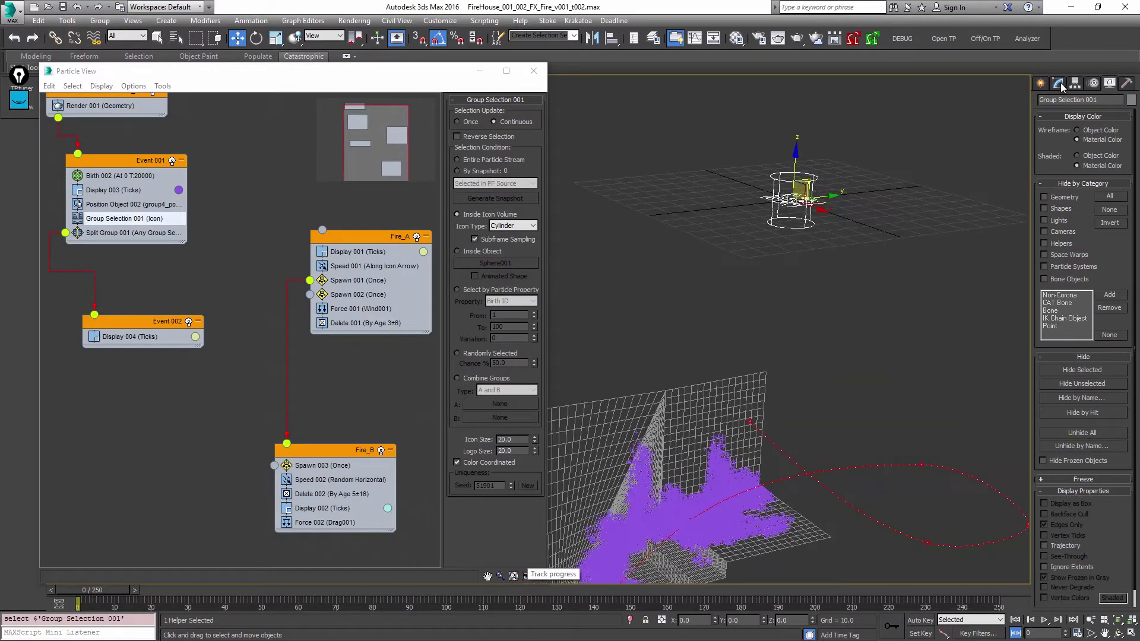
{"action": "left_click", "coordinate": [1061, 85]}
- Change the Group Selection icon type to Sphere and align the icon to the animated Sphere001
{"action": "left_click", "coordinate": [531, 227]}
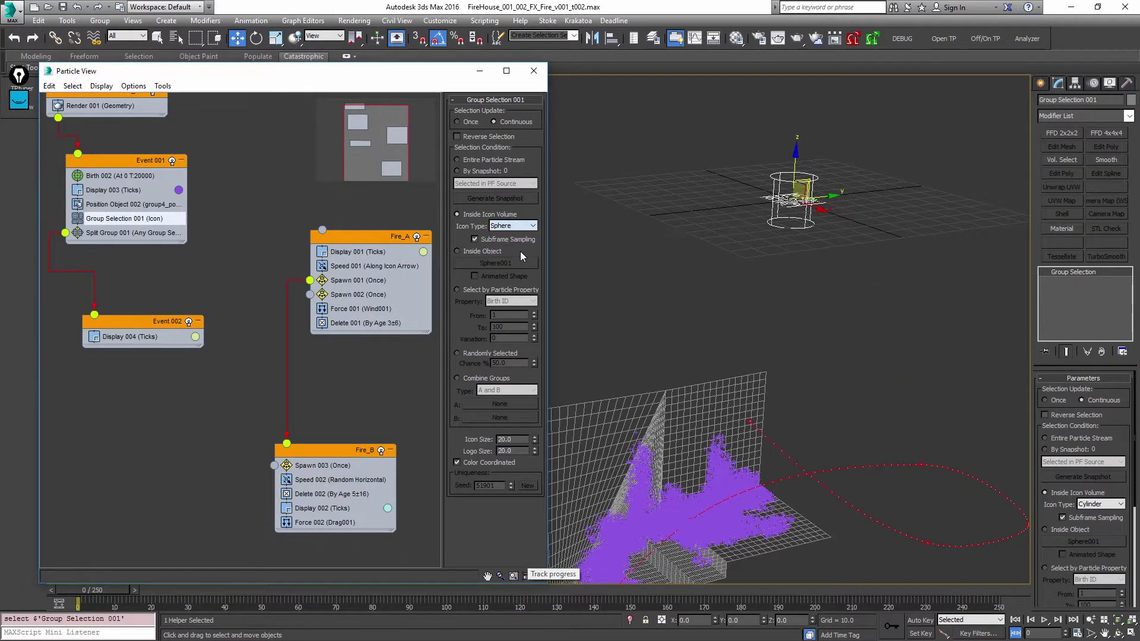
{"action": "left_click", "coordinate": [520, 251]}
{"action": "scroll", "coordinate": [837, 240], "scroll_direction": "down", "scroll_amount": 5}
{"action": "middle_click_drag", "start_coordinate": [761, 346], "coordinate": [783, 311]}
{"action": "key", "text": "alt+a"}
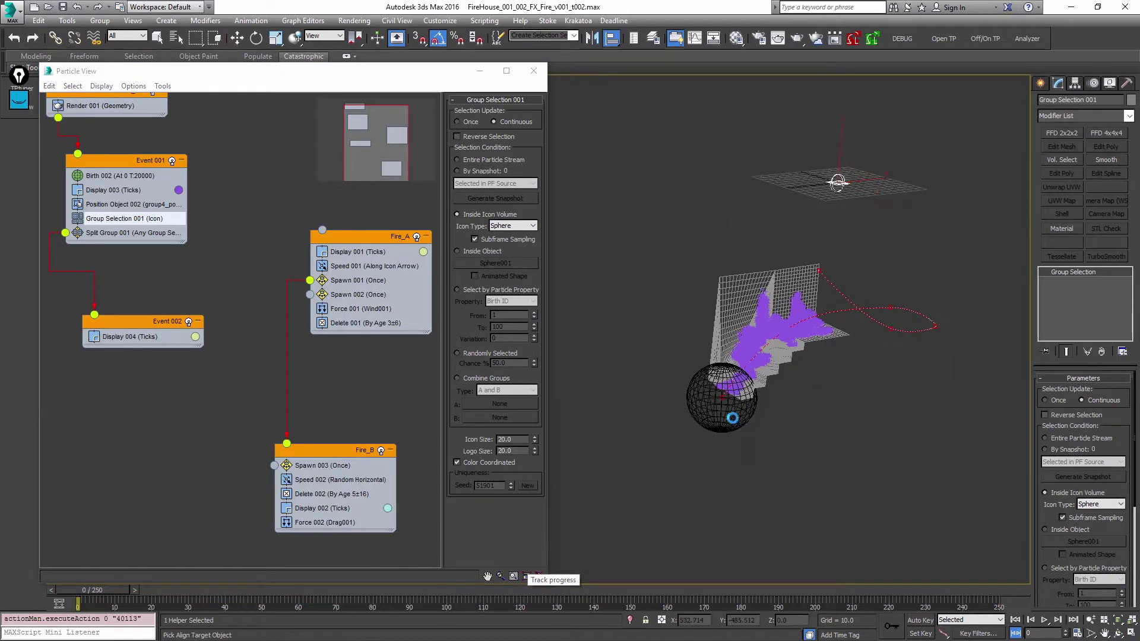
{"action": "left_click", "coordinate": [732, 418]}
{"action": "scroll", "coordinate": [731, 415], "scroll_direction": "up", "scroll_amount": 4}
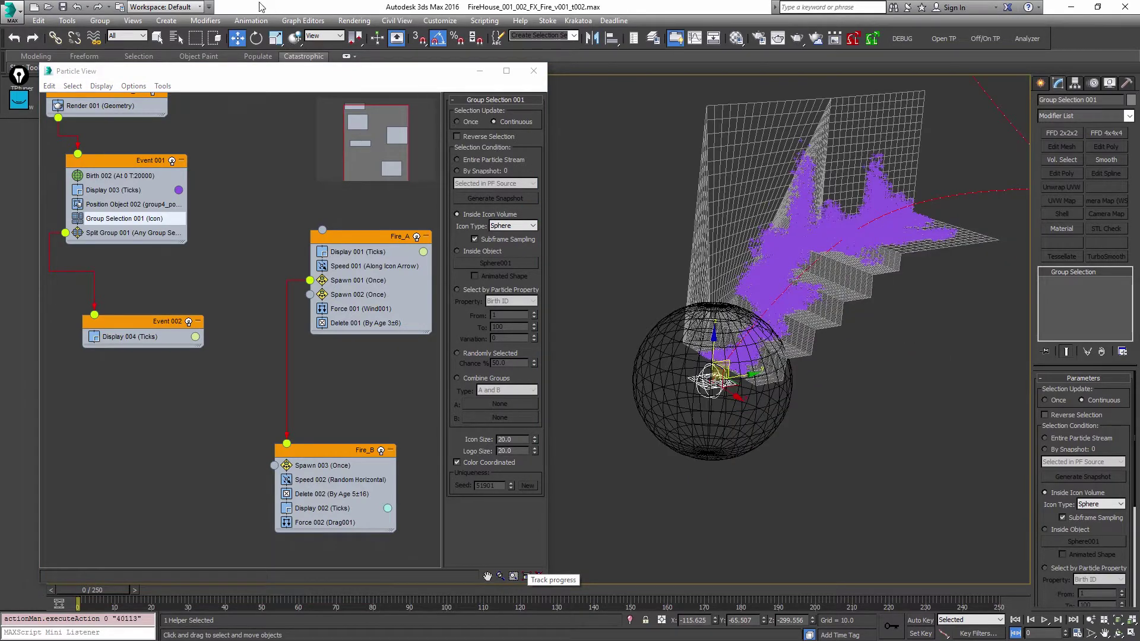
- Scale the Group Selection icon up uniformly to match the size of Sphere001
{"action": "left_click", "coordinate": [275, 38]}
{"action": "left_click_drag", "start_coordinate": [800, 338], "coordinate": [753, 252]}
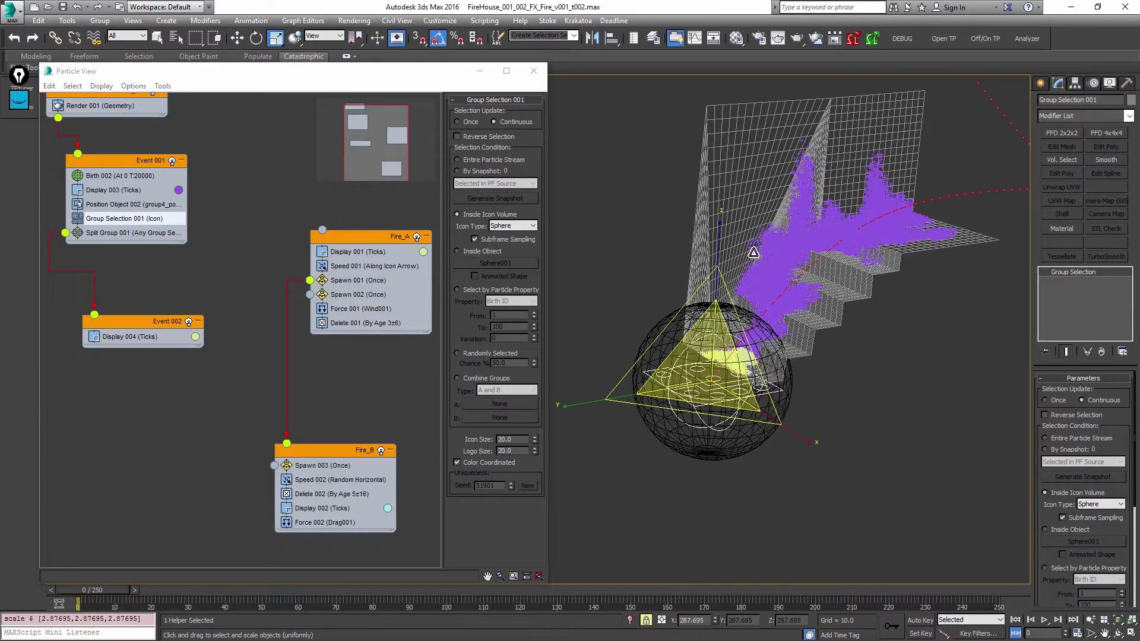
{"action": "left_click_drag", "start_coordinate": [791, 483], "coordinate": [790, 447]}
{"action": "middle_click_drag", "start_coordinate": [790, 446], "coordinate": [729, 428], "text": "alt"}
{"action": "key", "text": "alt+a"}
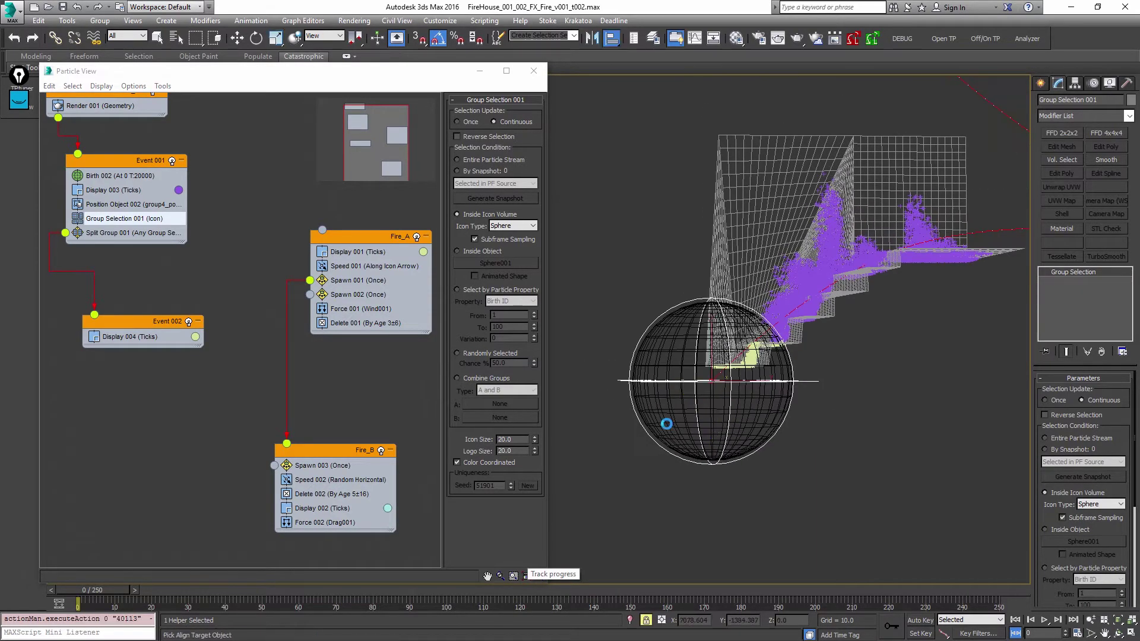
{"action": "key", "text": "w"}
{"action": "left_click_drag", "start_coordinate": [785, 439], "coordinate": [808, 438]}
{"action": "key", "text": "ctrl+z"}
{"action": "right_click", "coordinate": [799, 434]}
{"action": "left_click", "coordinate": [830, 462]}
- Link the Group Selection icon to Sphere001 as its parent
{"action": "left_click", "coordinate": [56, 38]}
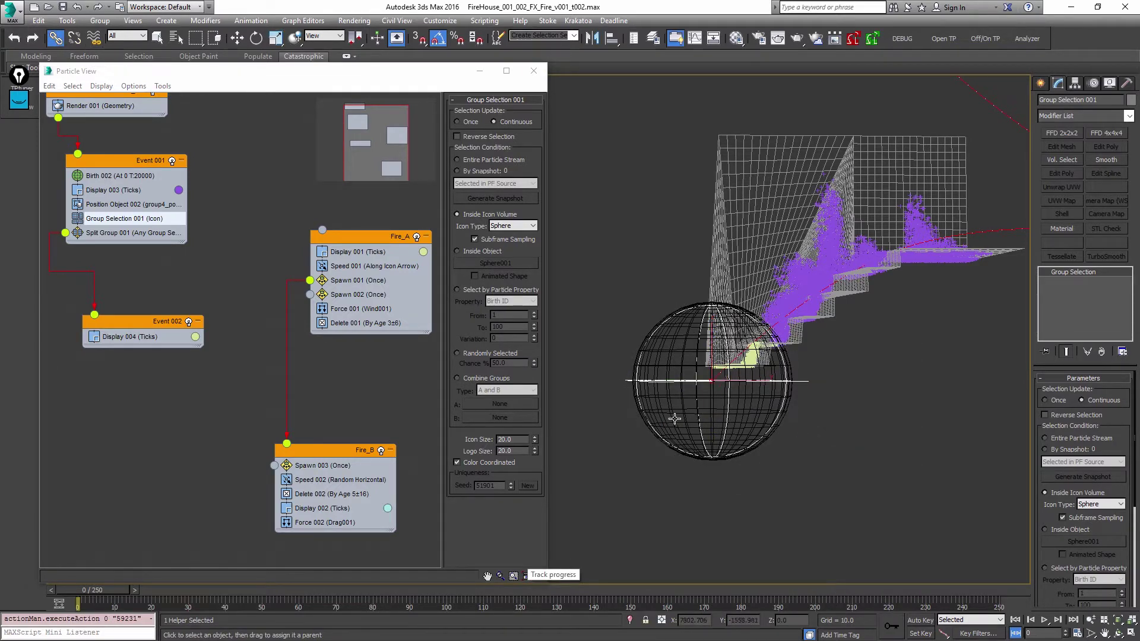
{"action": "left_click_drag", "start_coordinate": [668, 421], "coordinate": [663, 415]}
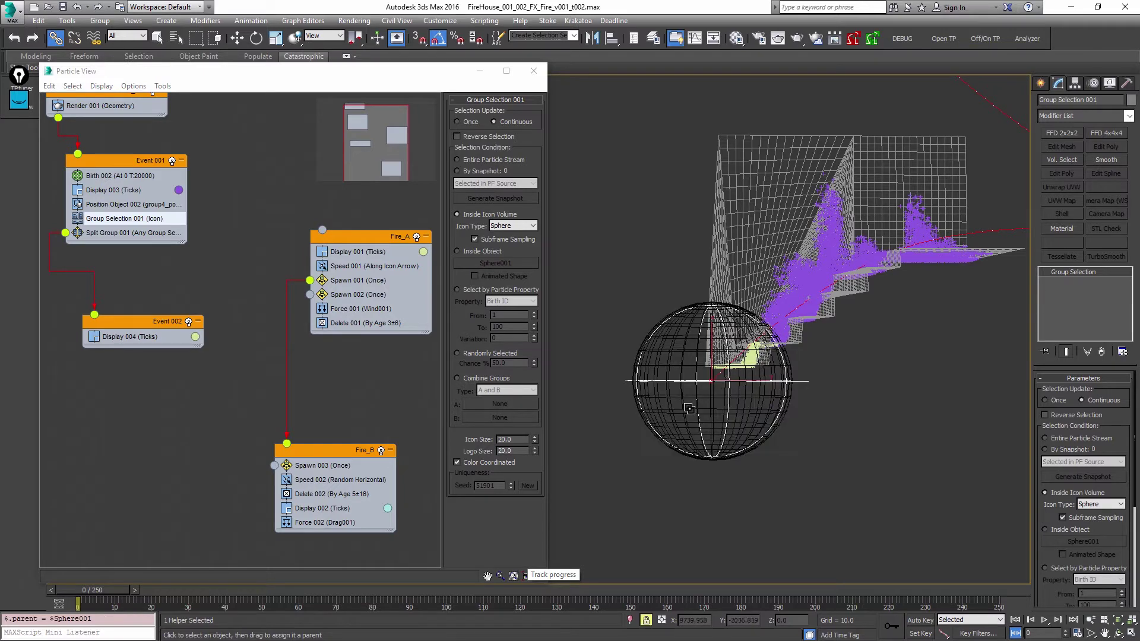
- Switch from linking to the Move tool, deselect the icon and play the animation from frame 0 to check the particle split
{"action": "right_click", "coordinate": [688, 408]}
{"action": "left_click", "coordinate": [715, 418]}
{"action": "middle_click_drag", "start_coordinate": [736, 424], "coordinate": [786, 454], "text": "alt"}
{"action": "left_click", "coordinate": [796, 461]}
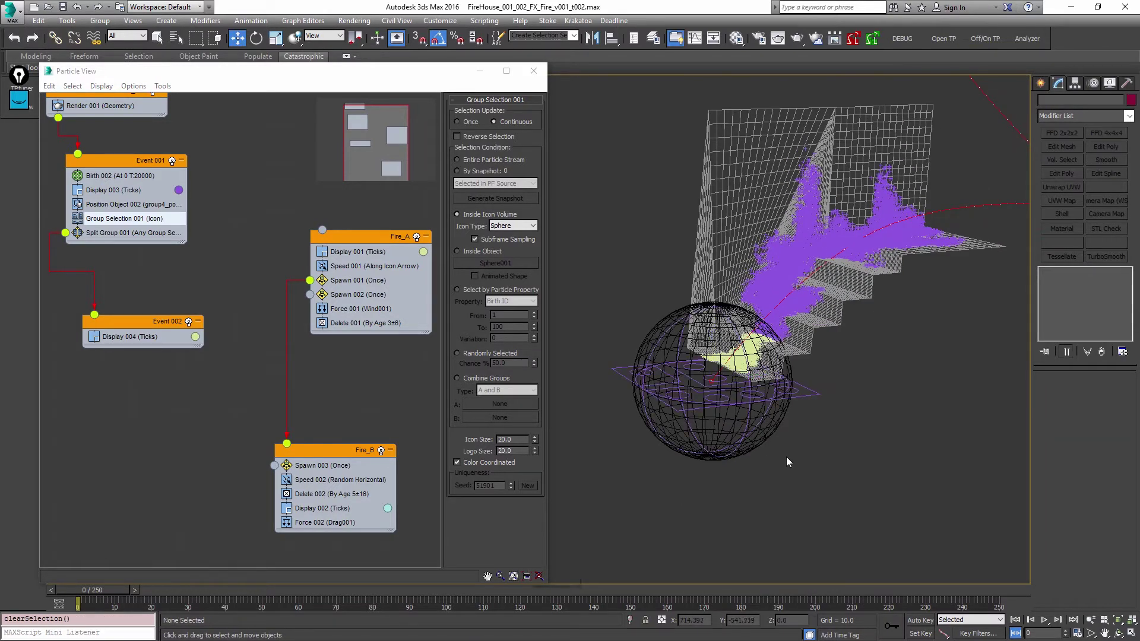
{"action": "key", "text": "slash"}
{"action": "key", "text": "slash"}
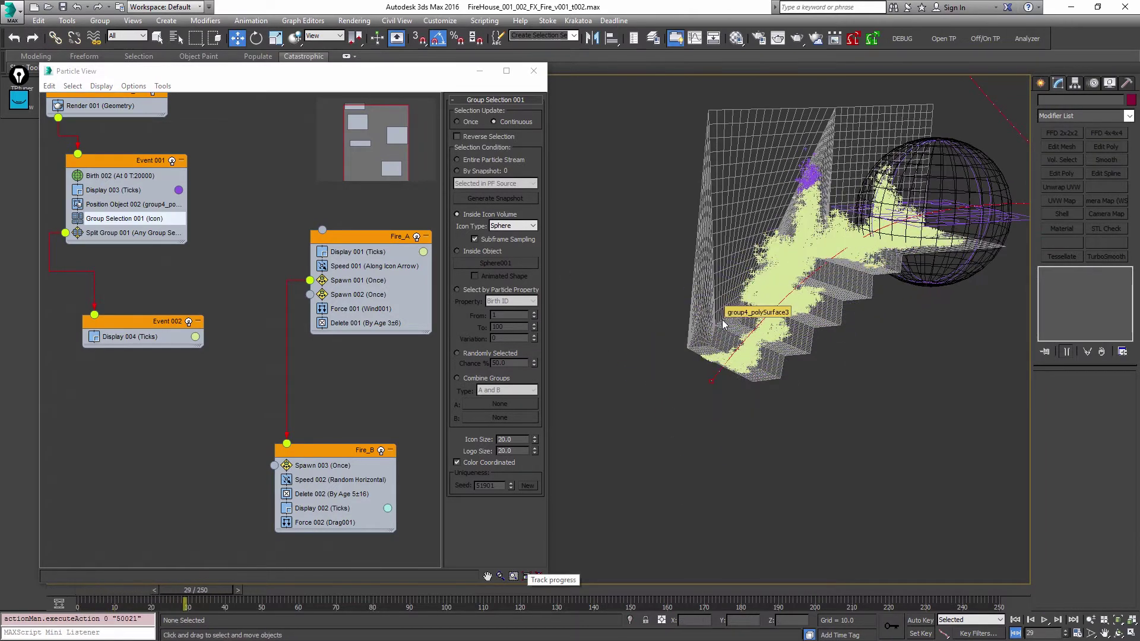
{"action": "key", "text": "Home"}
{"action": "key", "text": "slash"}
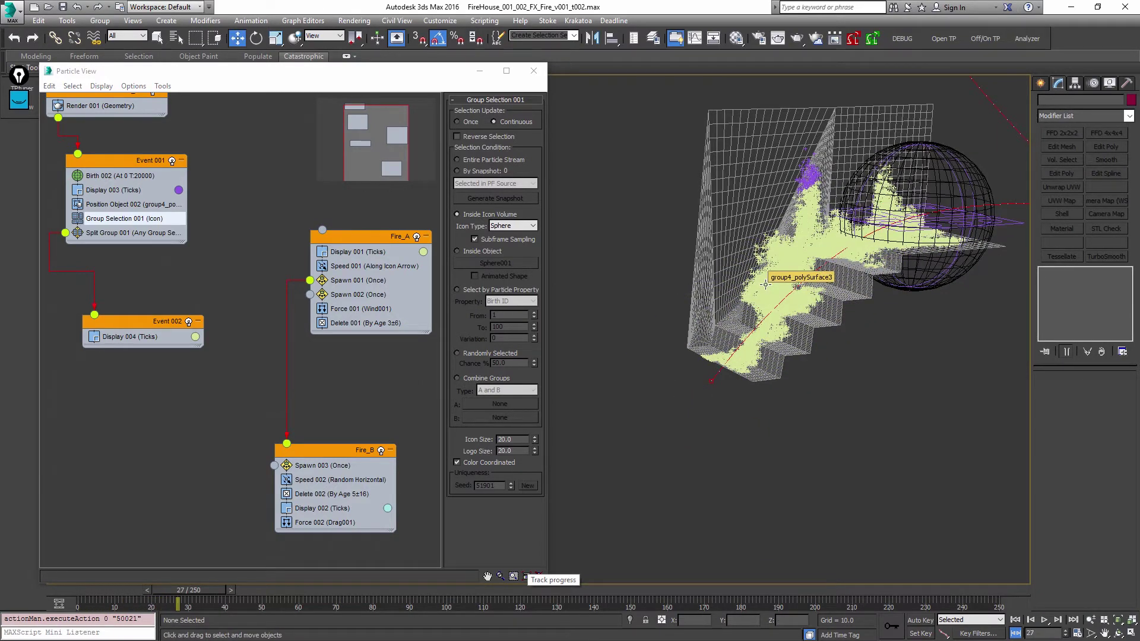
{"action": "key", "text": "Home"}
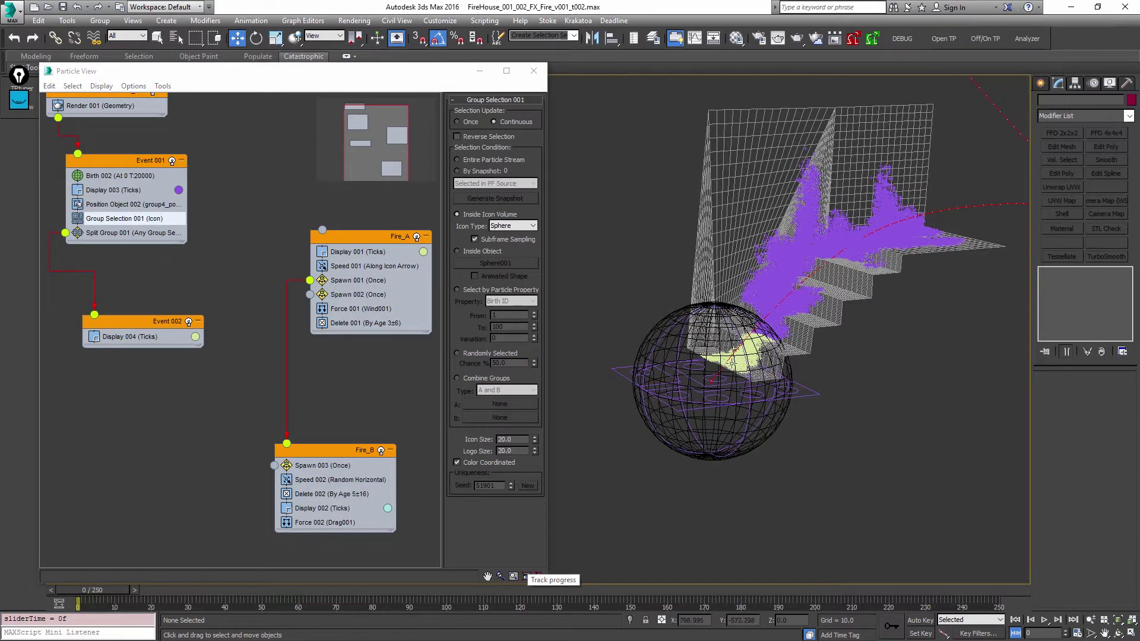
- Step through the animation frame by frame up to frame 23 to examine how the moving sphere splits the particles
{"action": "key", "text": "period"}
{"action": "key", "text": "period"}
{"action": "key", "text": "period"}
{"action": "key", "text": "period"}
{"action": "key", "text": "period"}
{"action": "key", "text": "period"}
{"action": "key", "text": "period"}
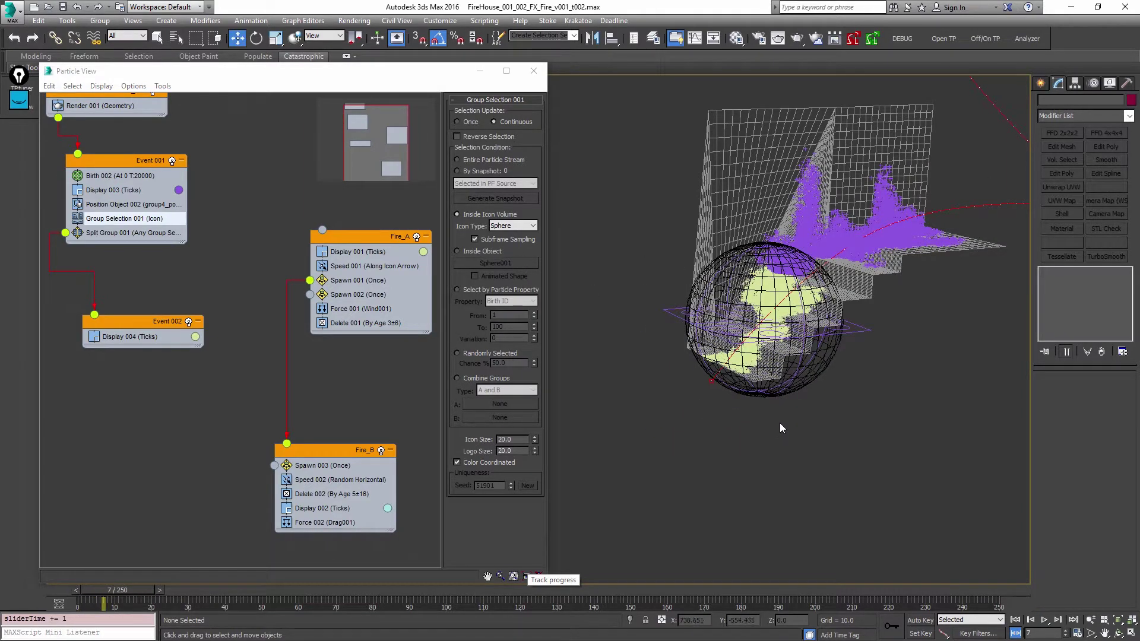
{"action": "key", "text": "period"}
{"action": "key", "text": "period"}
{"action": "key", "text": "period"}
{"action": "key", "text": "period"}
{"action": "key", "text": "period"}
{"action": "key", "text": "period"}
{"action": "key", "text": "period"}
{"action": "key", "text": "period"}
{"action": "key", "text": "period"}
{"action": "key", "text": "period"}
{"action": "key", "text": "period"}
{"action": "key", "text": "period"}
{"action": "key", "text": "period"}
{"action": "key", "text": "period"}
{"action": "key", "text": "period"}
{"action": "key", "text": "period"}
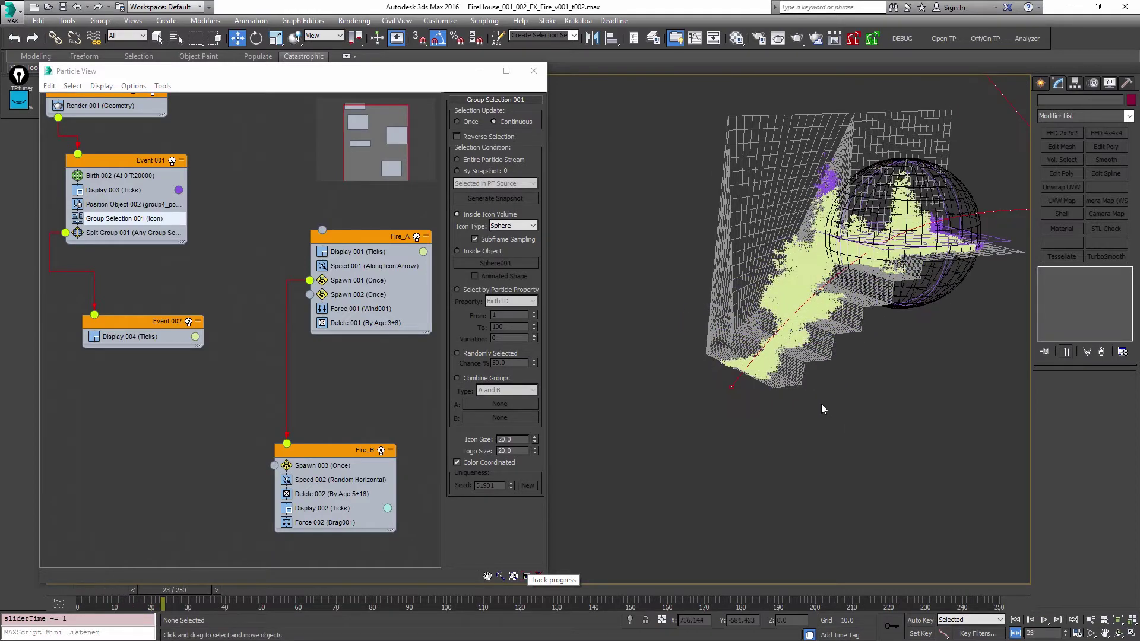
- At frame 19, stretch Sphere001 vertically with the Scale tool, then replay the animation to check the sphere's coverage and deselect it
{"action": "left_click_drag", "start_coordinate": [68, 592], "coordinate": [130, 590]}
{"action": "key", "text": "w"}
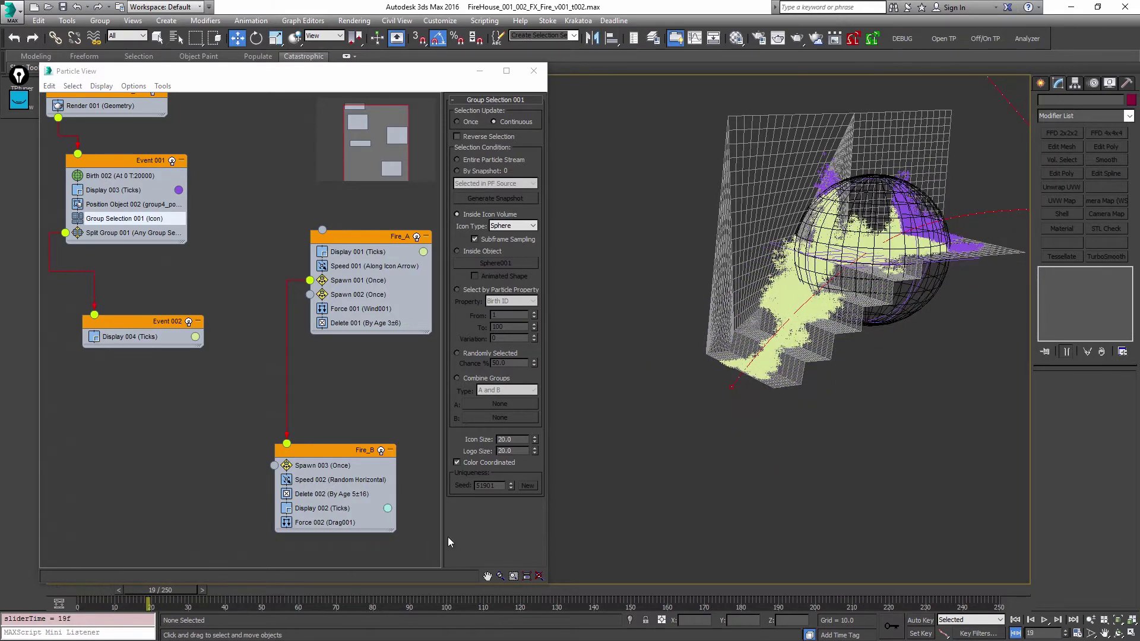
{"action": "left_click", "coordinate": [857, 186]}
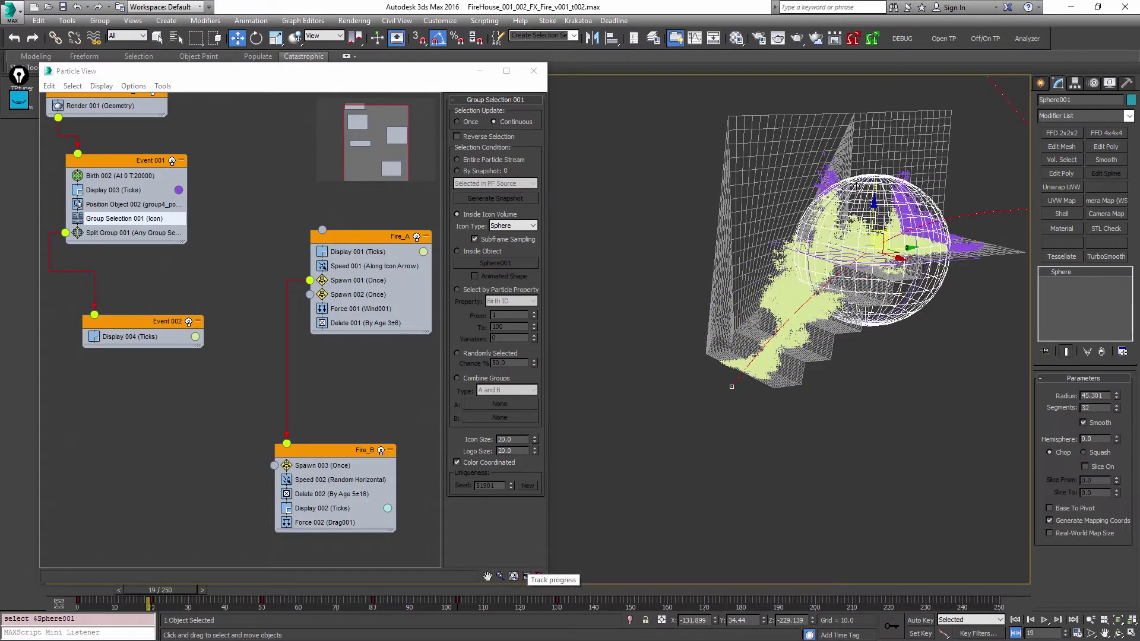
{"action": "right_click", "coordinate": [857, 188]}
{"action": "left_click", "coordinate": [872, 208]}
{"action": "left_click_drag", "start_coordinate": [873, 191], "coordinate": [881, 241]}
{"action": "middle_click_drag", "start_coordinate": [881, 241], "coordinate": [856, 299], "text": "alt"}
{"action": "key", "text": "/"}
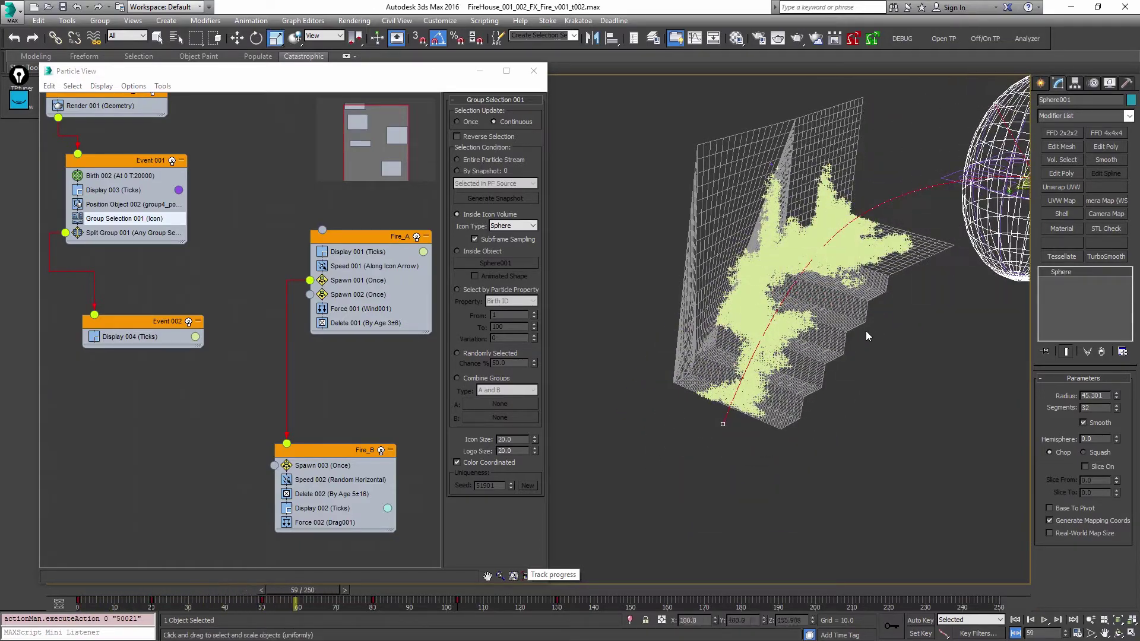
{"action": "middle_click_drag", "start_coordinate": [865, 368], "coordinate": [813, 356], "text": "alt"}
{"action": "key", "text": "alt+z"}
{"action": "left_click", "coordinate": [771, 355]}
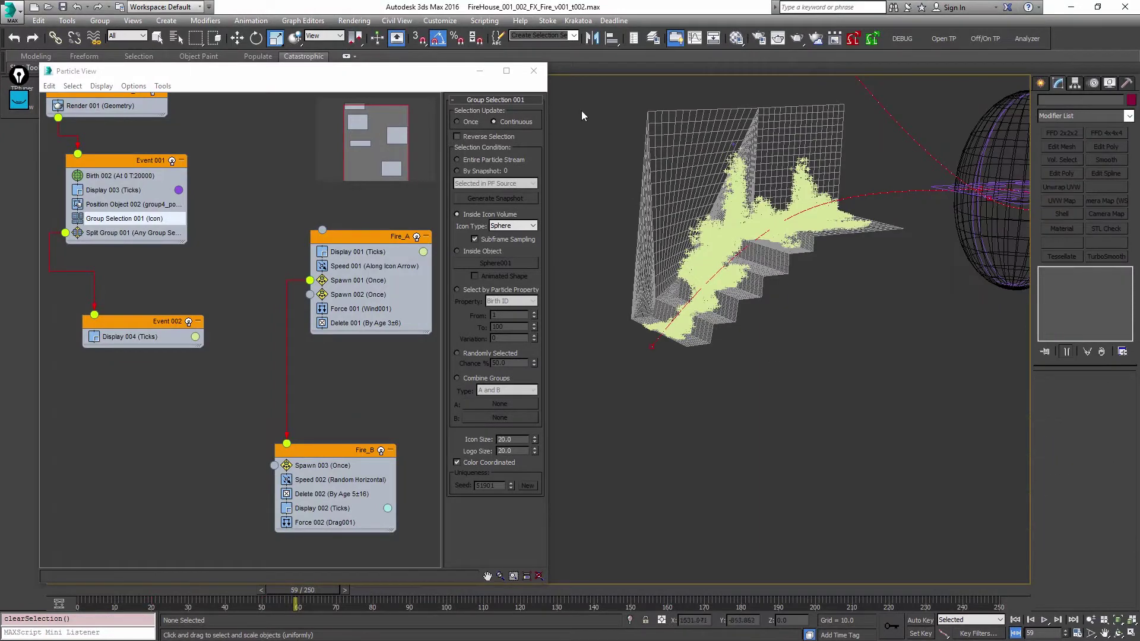
- Close Particle View and try a straight two-point spline line in the Top viewport
{"action": "key", "text": "6"}
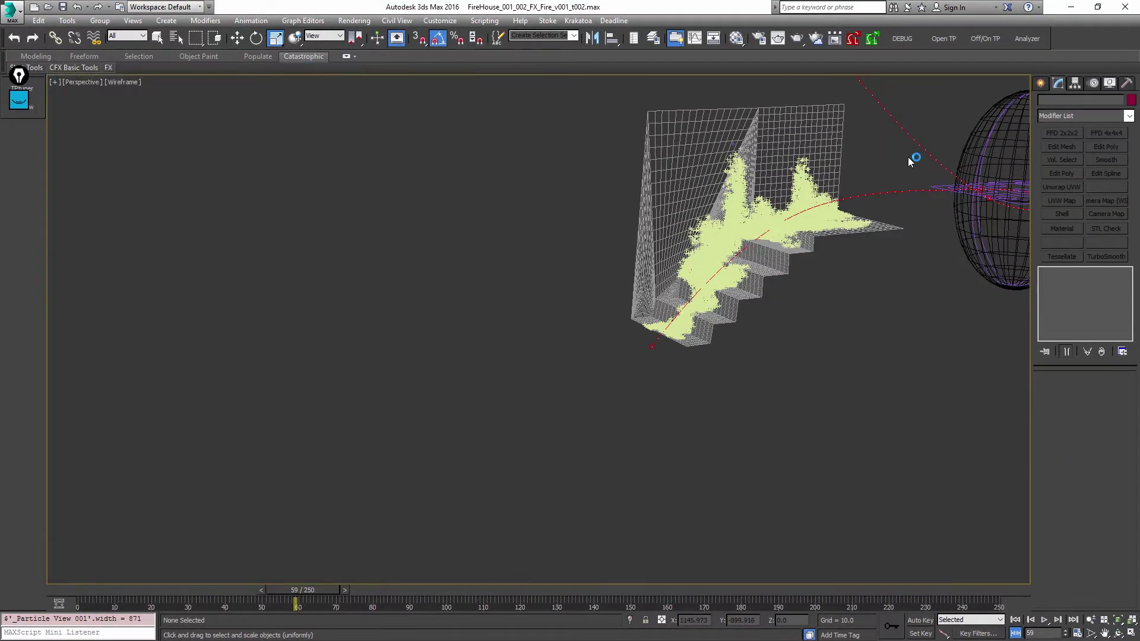
{"action": "left_click", "coordinate": [1036, 89]}
{"action": "key", "text": "alt+w"}
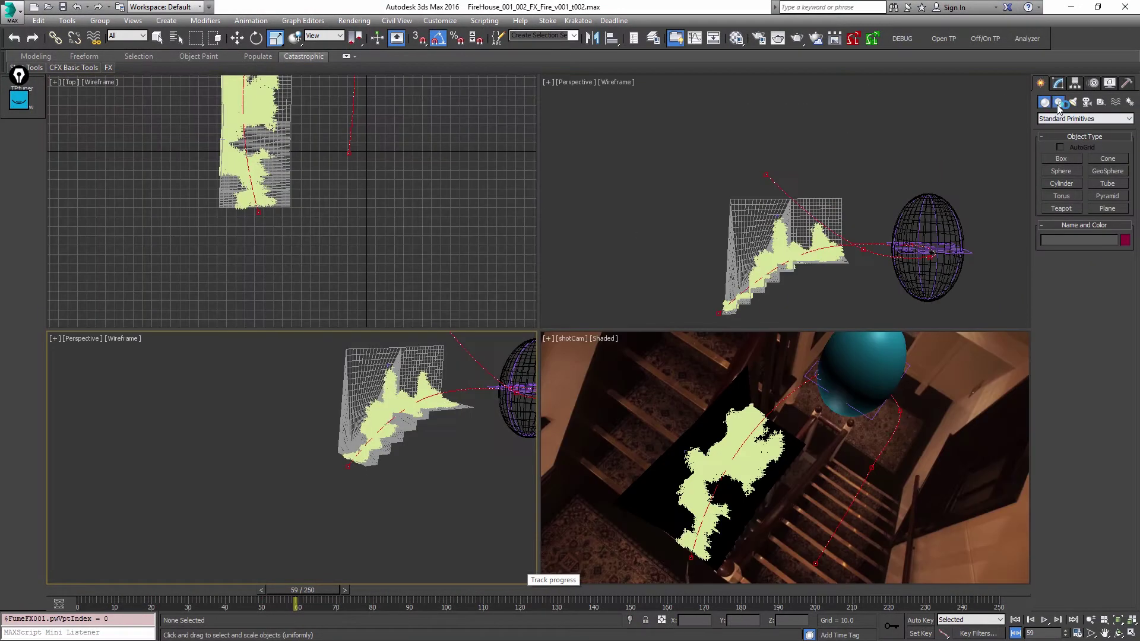
{"action": "left_click", "coordinate": [1058, 102]}
{"action": "left_click", "coordinate": [438, 186]}
{"action": "left_click", "coordinate": [1061, 169]}
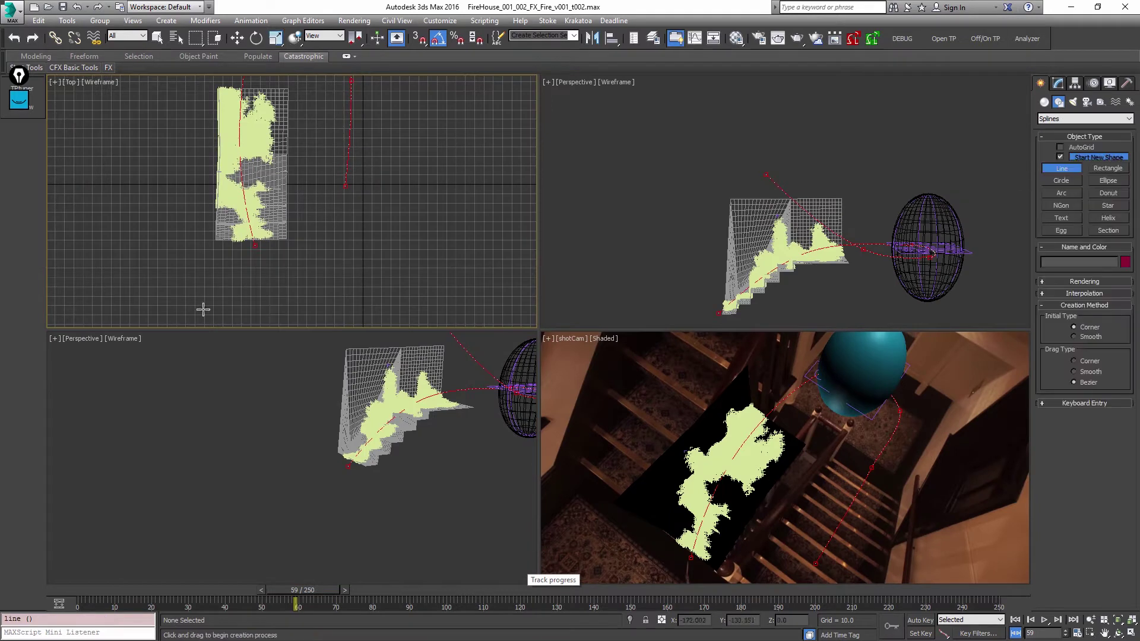
{"action": "left_click", "coordinate": [251, 310]}
{"action": "left_click", "coordinate": [251, 102], "text": "shift"}
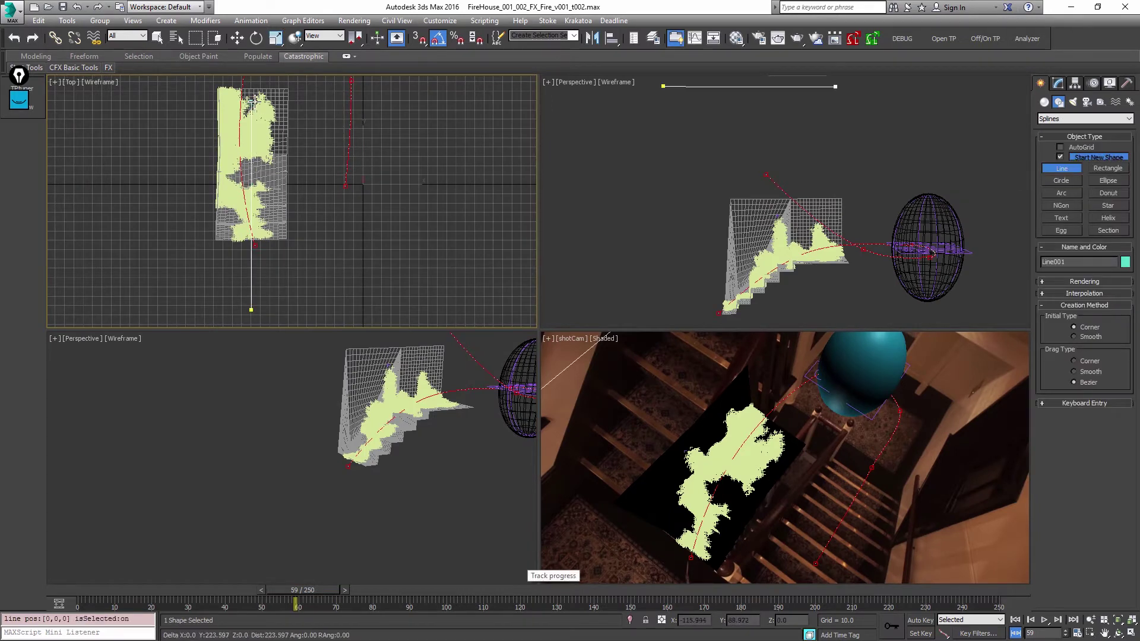
{"action": "right_click", "coordinate": [352, 153]}
{"action": "key", "text": "Delete"}
- Draw a six-point straight-segment spline line in the Top viewport, running past the stairs mesh and spiralling inward at right angles
{"action": "left_click", "coordinate": [251, 296]}
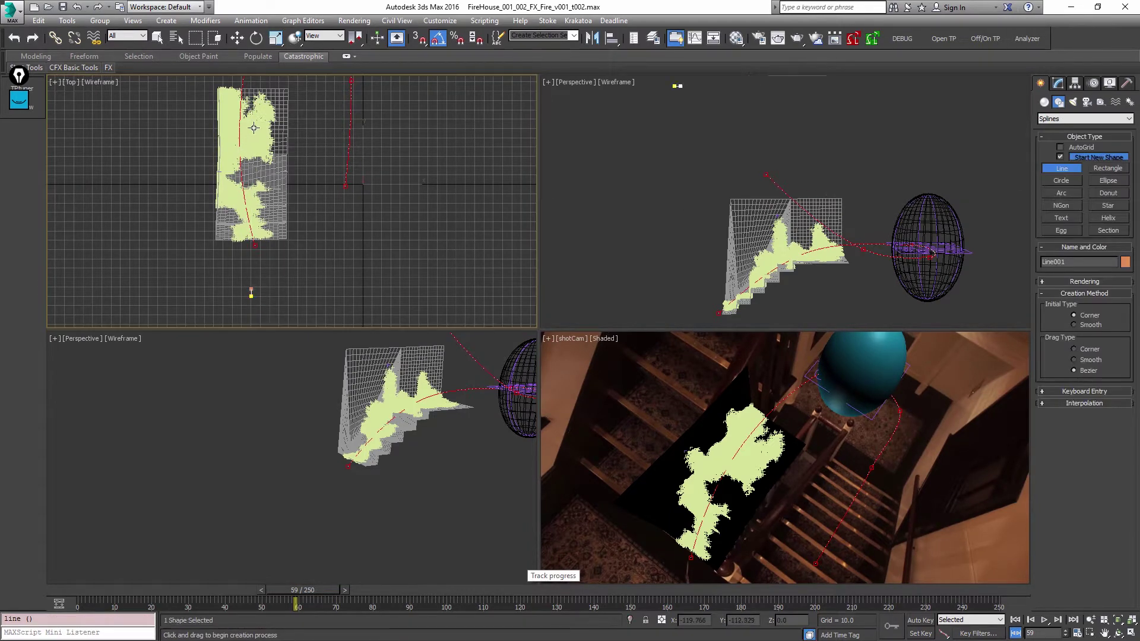
{"action": "left_click", "coordinate": [375, 99], "text": "shift"}
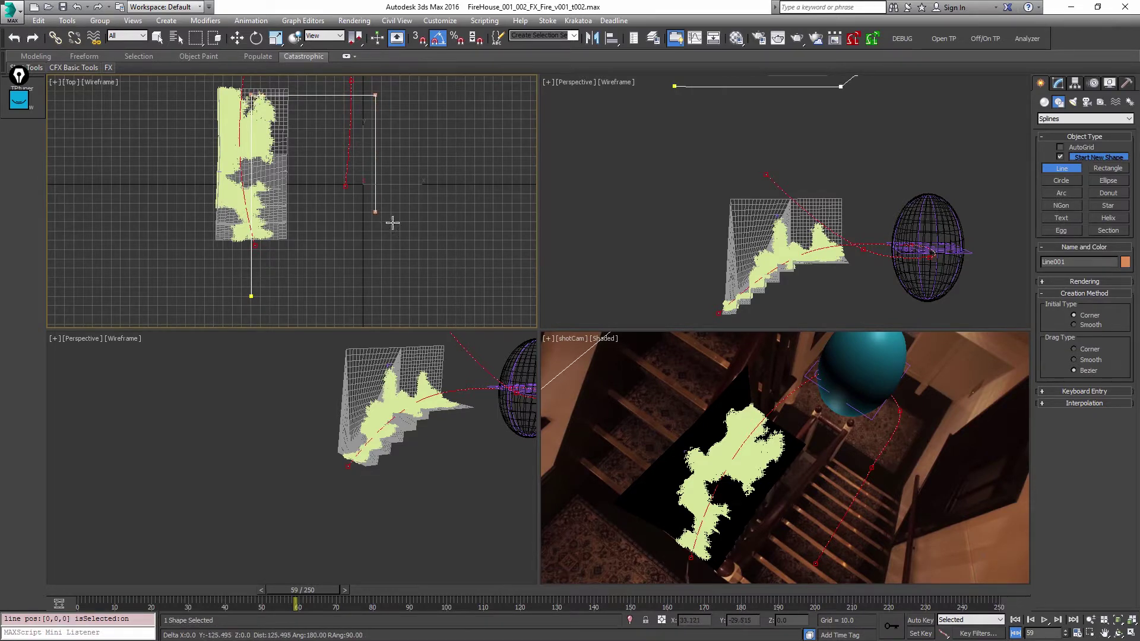
{"action": "left_click", "coordinate": [388, 230], "text": "shift"}
{"action": "left_click", "coordinate": [298, 301], "text": "shift"}
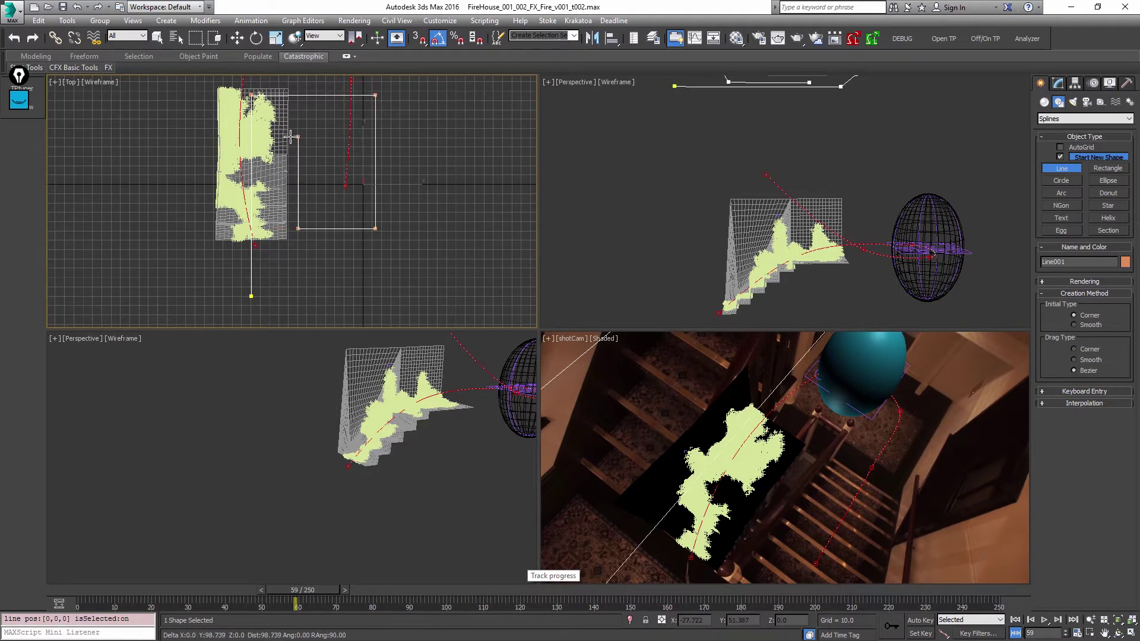
{"action": "left_click", "coordinate": [290, 137], "text": "shift"}
{"action": "right_click", "coordinate": [347, 155]}
- Edit the line at vertex level and raise its last vertex along Z in the maximized Perspective viewport
{"action": "left_click", "coordinate": [1057, 86]}
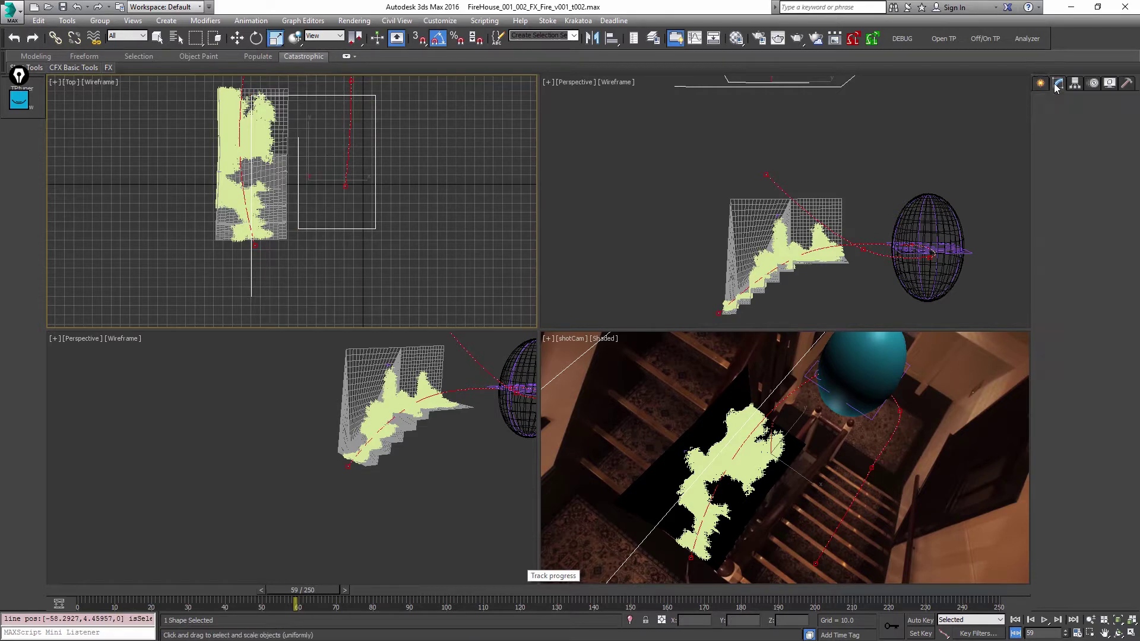
{"action": "left_click", "coordinate": [1069, 418]}
{"action": "left_click", "coordinate": [815, 265]}
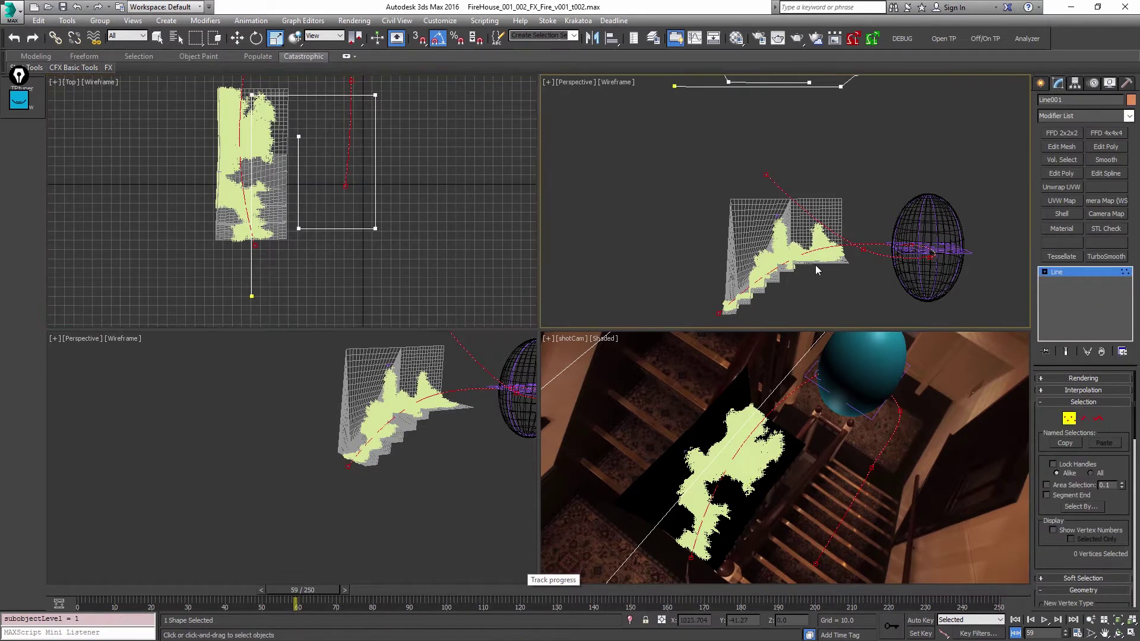
{"action": "key", "text": "alt+w"}
{"action": "middle_click_drag", "start_coordinate": [699, 178], "coordinate": [659, 232], "text": "alt"}
{"action": "scroll", "coordinate": [659, 232], "scroll_direction": "down", "scroll_amount": 3}
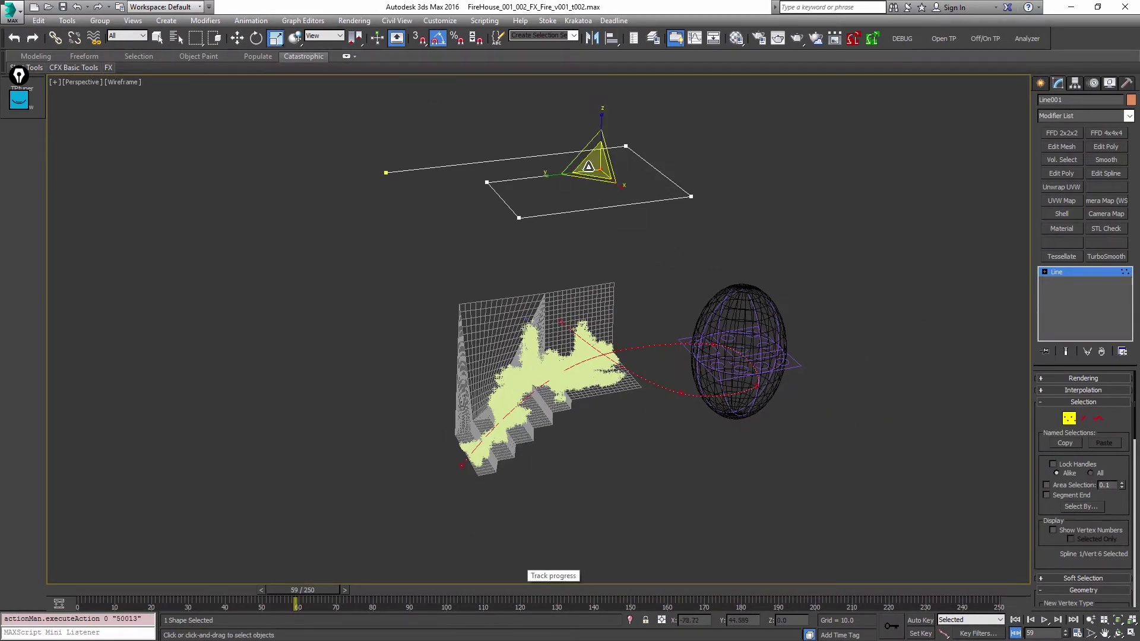
{"action": "right_click", "coordinate": [607, 149]}
{"action": "left_click", "coordinate": [622, 159]}
{"action": "left_click_drag", "start_coordinate": [602, 133], "coordinate": [600, 46]}
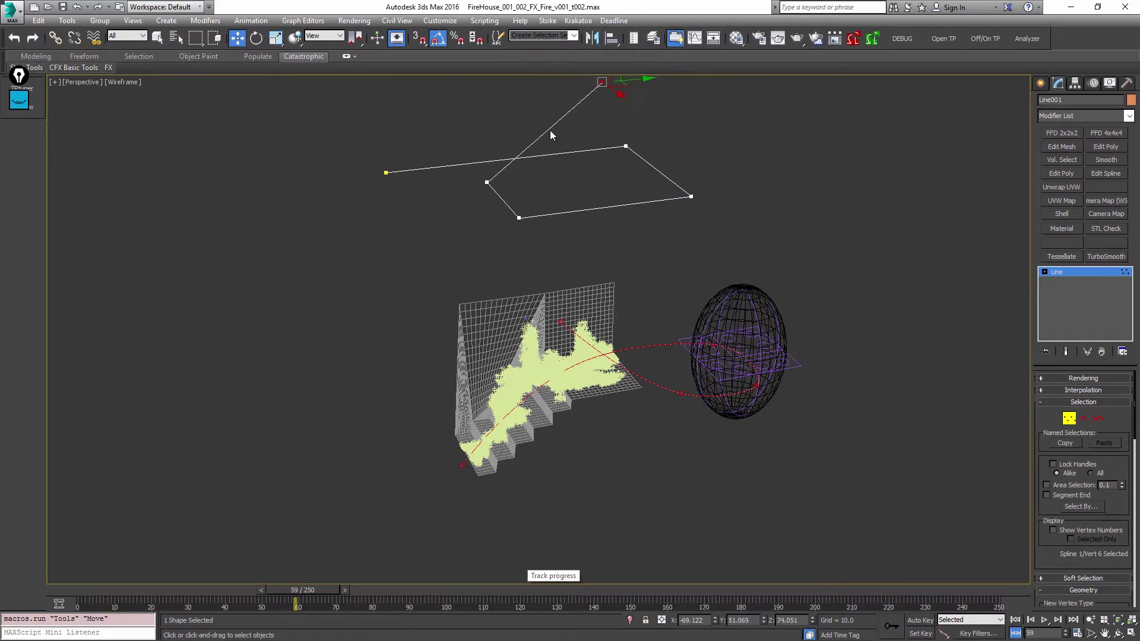
- Raise the line's fifth, fourth and third vertices one after another along Z so the path climbs
{"action": "left_click_drag", "start_coordinate": [497, 191], "coordinate": [500, 194]}
{"action": "left_click_drag", "start_coordinate": [488, 152], "coordinate": [487, 104]}
{"action": "left_click_drag", "start_coordinate": [487, 193], "coordinate": [535, 237]}
{"action": "mouse_move", "coordinate": [530, 221]}
{"action": "middle_mouse_down"}
{"action": "mouse_move", "coordinate": [533, 240]}
{"action": "mouse_move", "coordinate": [526, 218]}
{"action": "middle_mouse_up"}
{"action": "left_click_drag", "start_coordinate": [523, 212], "coordinate": [525, 167]}
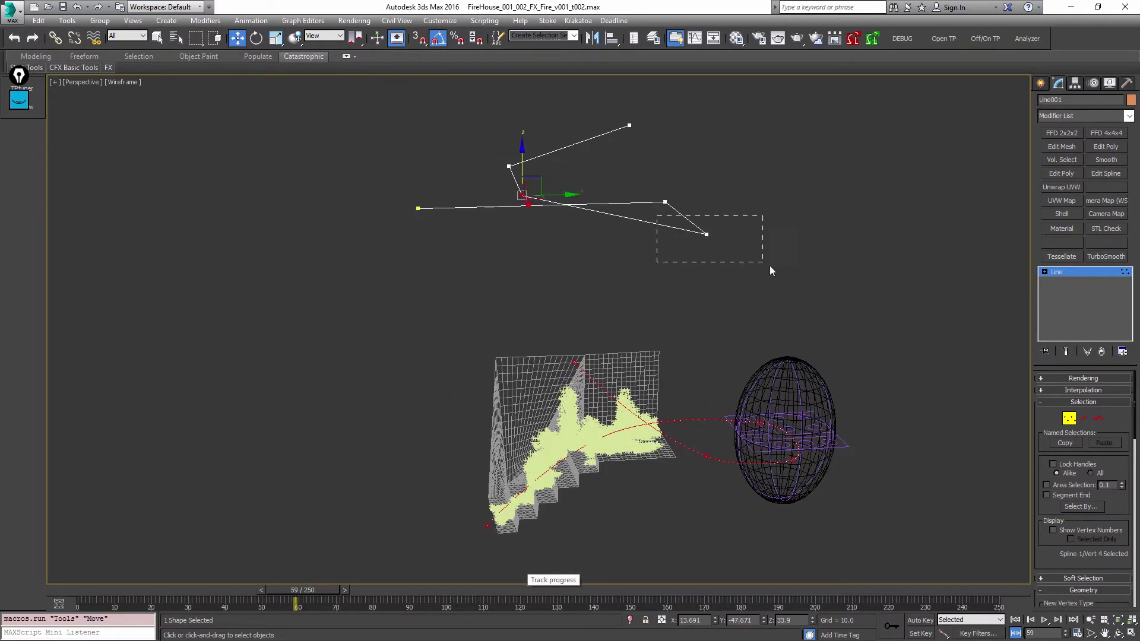
{"action": "left_click_drag", "start_coordinate": [770, 267], "coordinate": [770, 267]}
{"action": "left_click_drag", "start_coordinate": [707, 206], "coordinate": [707, 162]}
{"action": "left_click", "coordinate": [643, 248]}
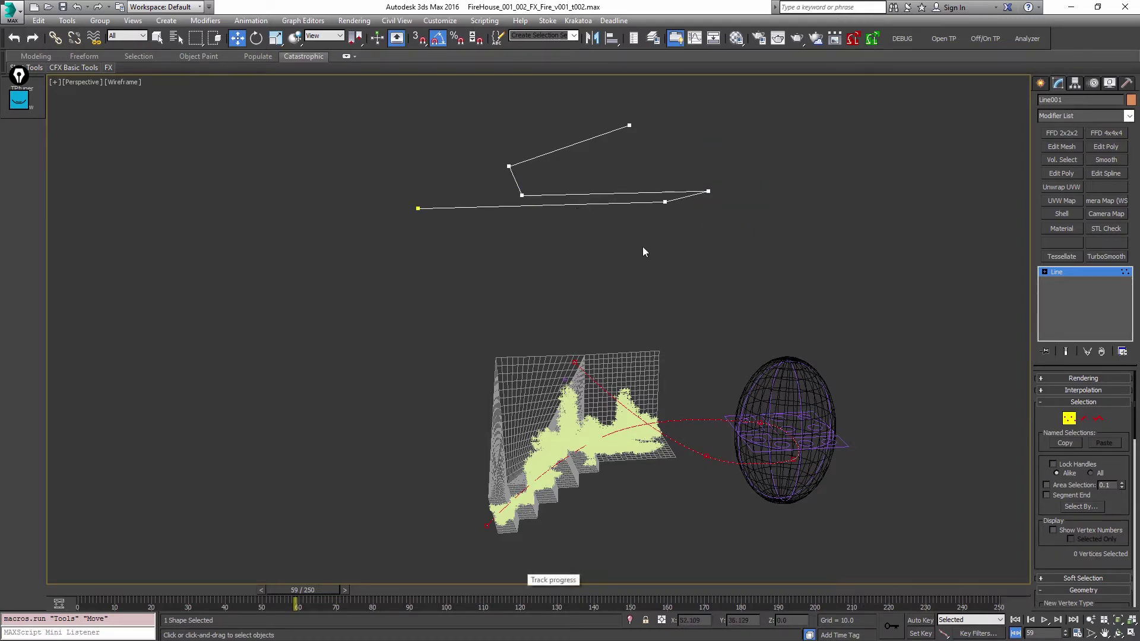
- Raise the line's last three vertices together further along Z and inspect the climbing path
{"action": "left_click", "coordinate": [630, 126]}
{"action": "left_click_drag", "start_coordinate": [484, 128], "coordinate": [539, 217], "text": "ctrl"}
{"action": "left_click_drag", "start_coordinate": [524, 156], "coordinate": [523, 94]}
{"action": "left_click", "coordinate": [571, 200]}
{"action": "middle_click_drag", "start_coordinate": [573, 200], "coordinate": [619, 298], "text": "alt"}
{"action": "scroll", "coordinate": [619, 298], "scroll_direction": "up", "scroll_amount": 2}
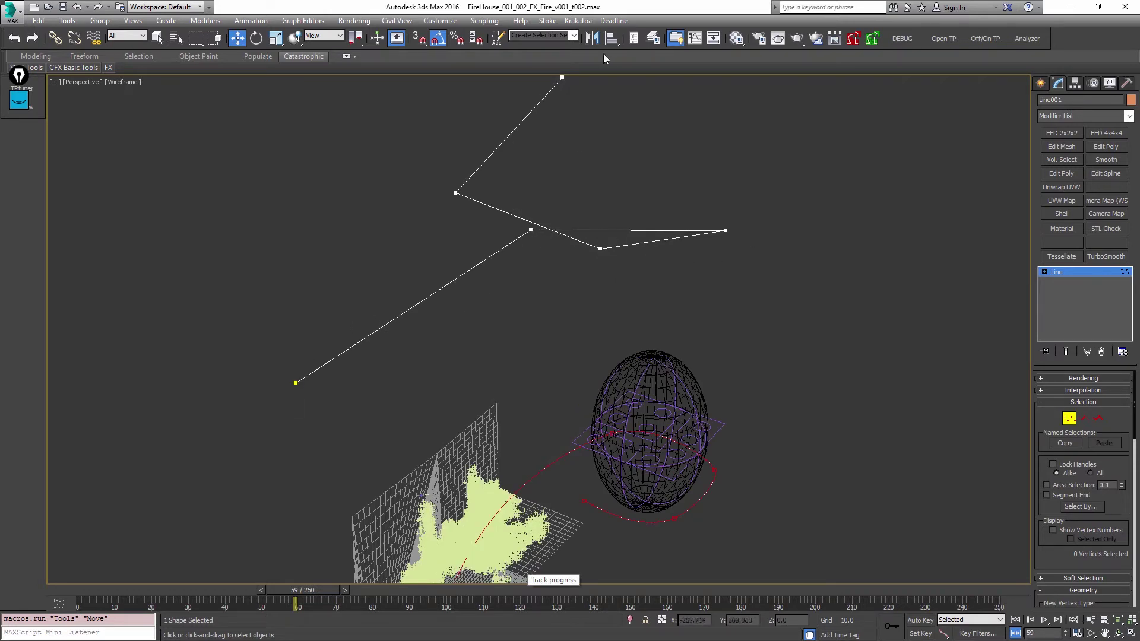
- Leave vertex editing and delete the demonstration spline line
{"action": "left_click", "coordinate": [1040, 84]}
{"action": "scroll", "coordinate": [695, 256], "scroll_direction": "down", "scroll_amount": 3}
{"action": "middle_click_drag", "start_coordinate": [692, 273], "coordinate": [623, 246], "text": "alt"}
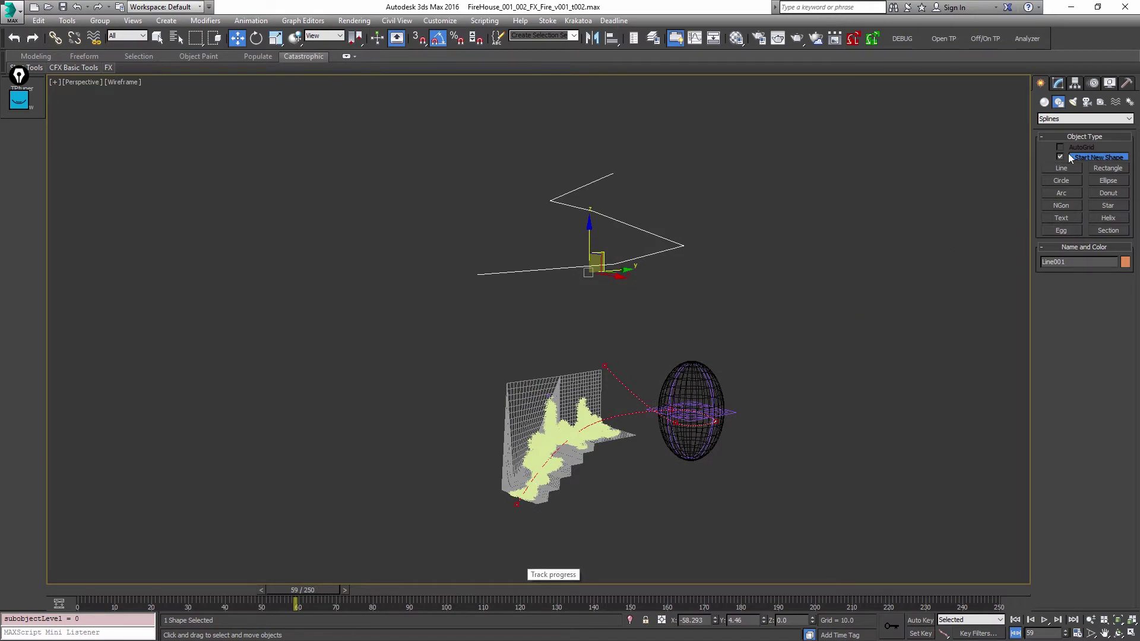
{"action": "key", "text": "Delete"}
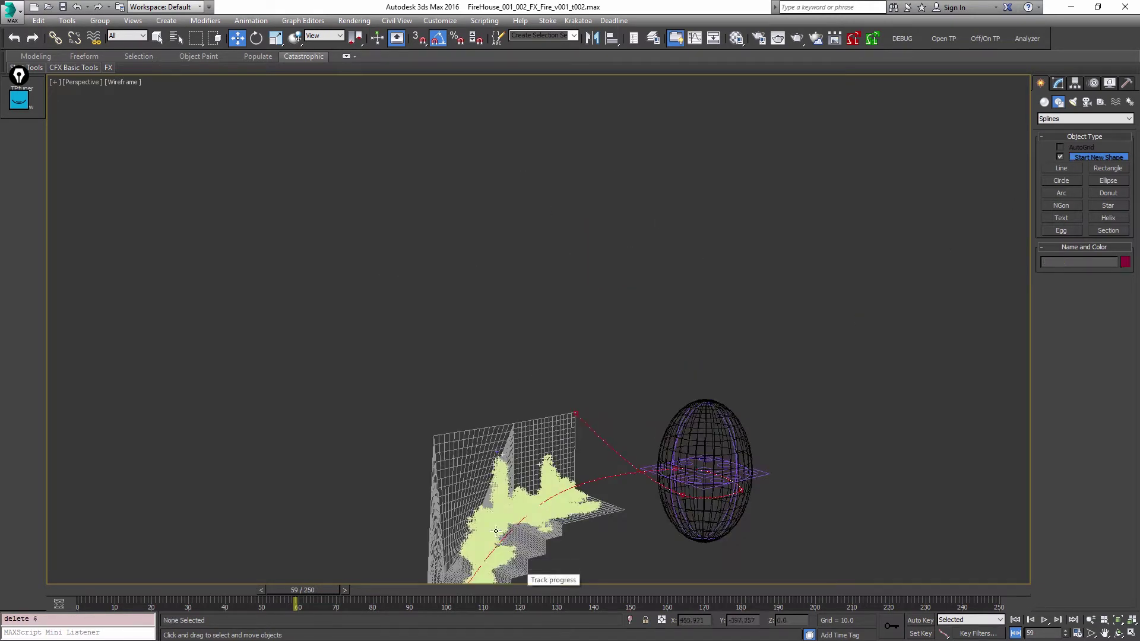
{"action": "scroll", "coordinate": [594, 522], "scroll_direction": "up", "scroll_amount": 3}
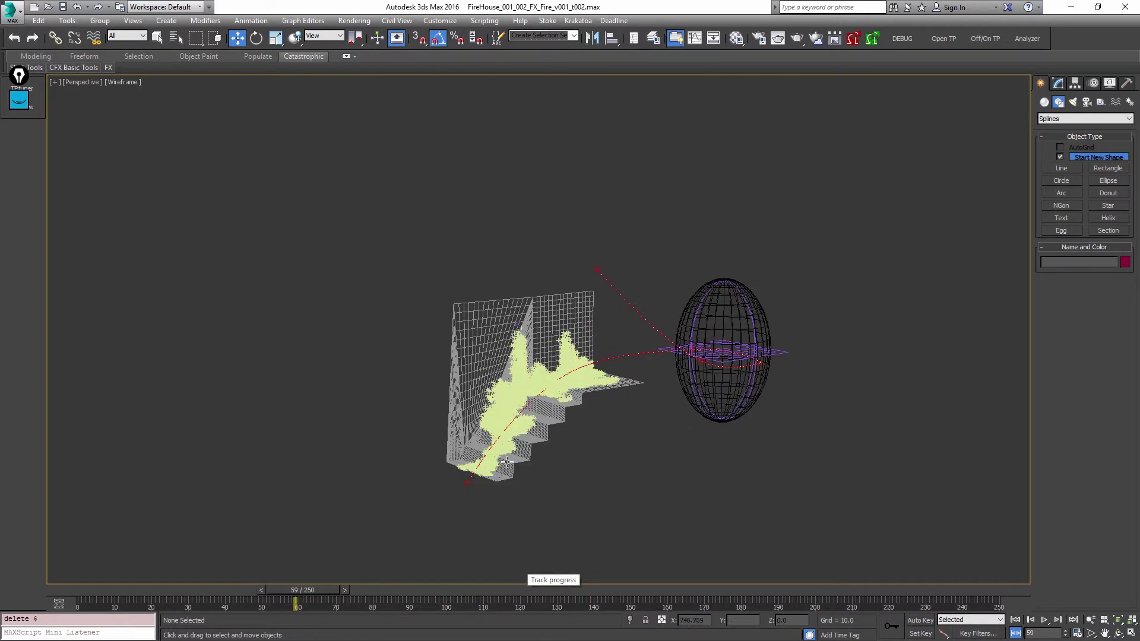
- Maximize the shotCam view in wireframe and scrub the timeline up to frame 22 to examine the spread over the staircase
{"action": "key", "text": "alt+w"}
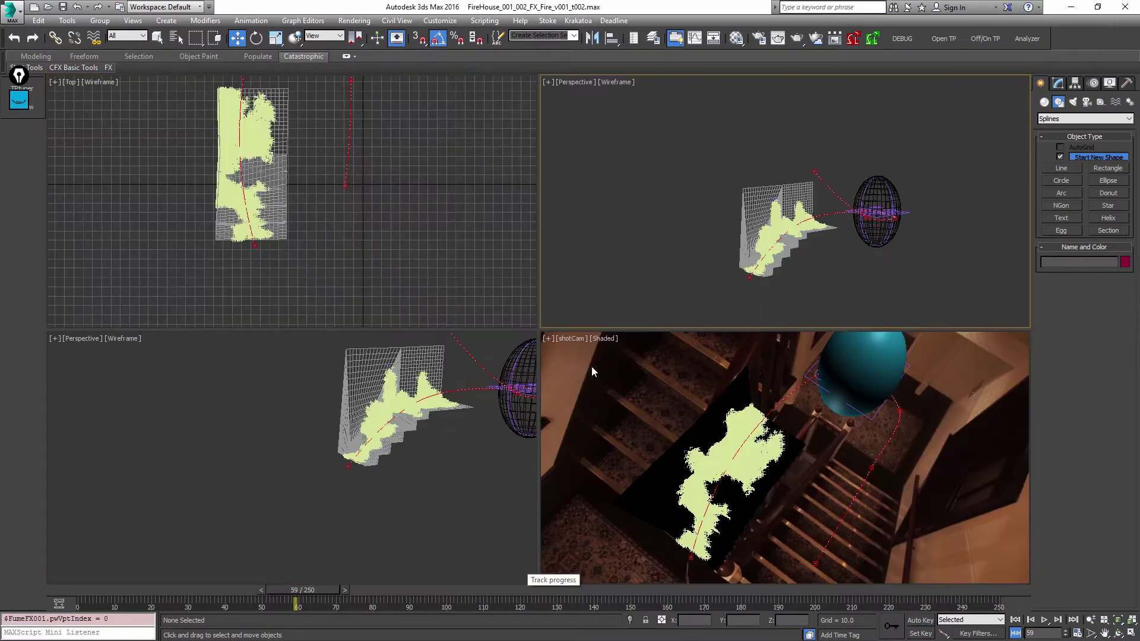
{"action": "left_click", "coordinate": [619, 403]}
{"action": "key", "text": "alt+w"}
{"action": "key", "text": "F3"}
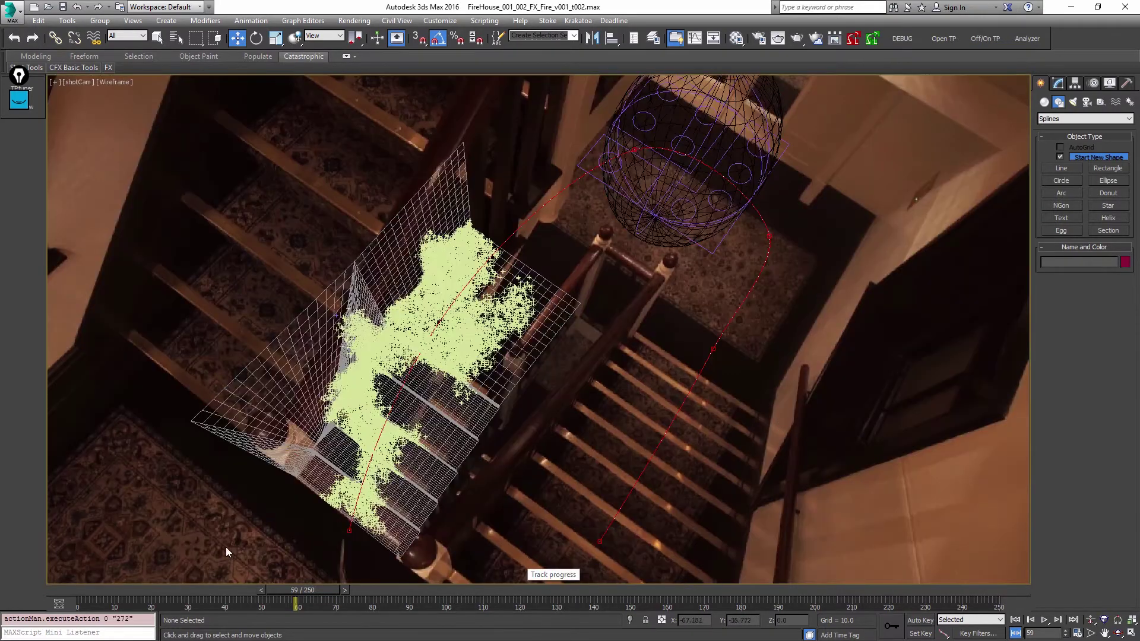
{"action": "left_click_drag", "start_coordinate": [78, 590], "coordinate": [106, 596]}
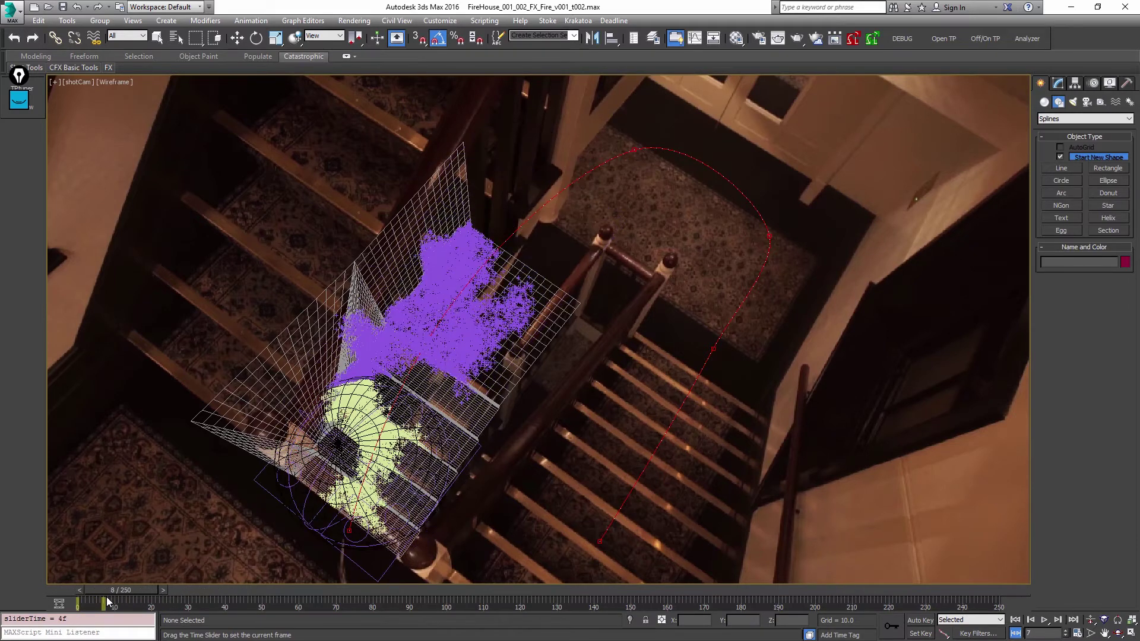
{"action": "key", "text": "w"}
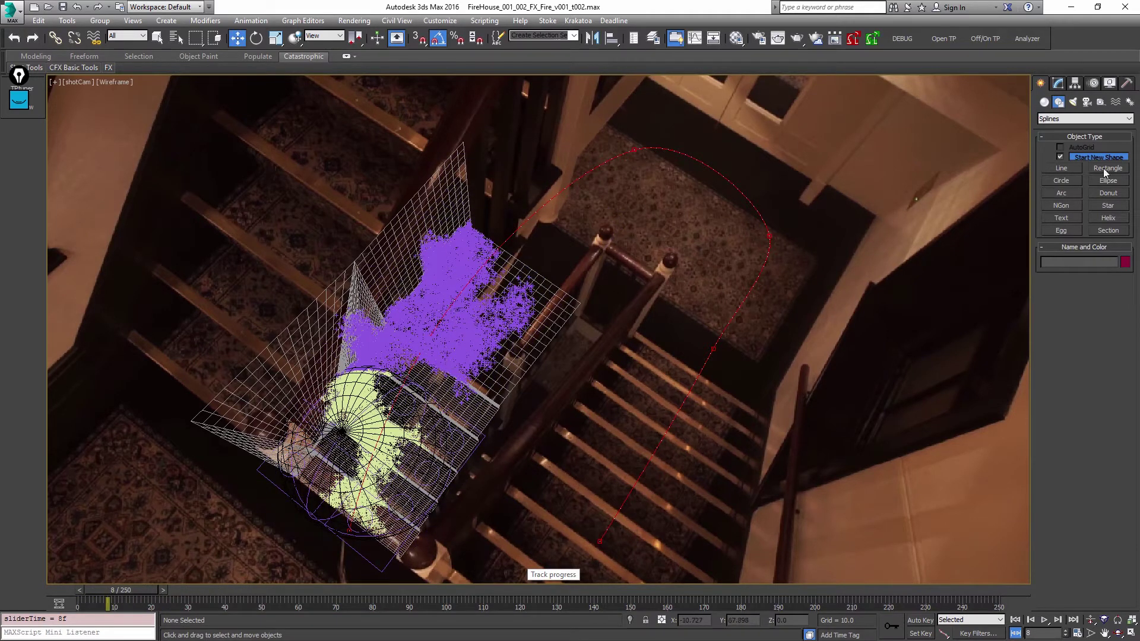
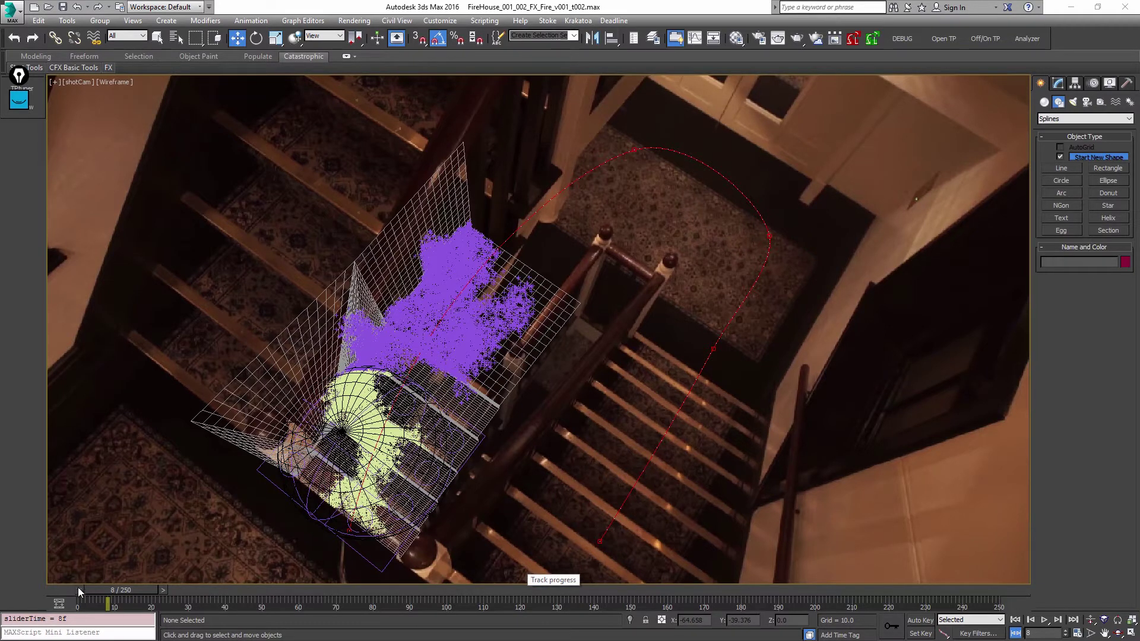
{"action": "left_click_drag", "start_coordinate": [77, 587], "coordinate": [134, 593]}
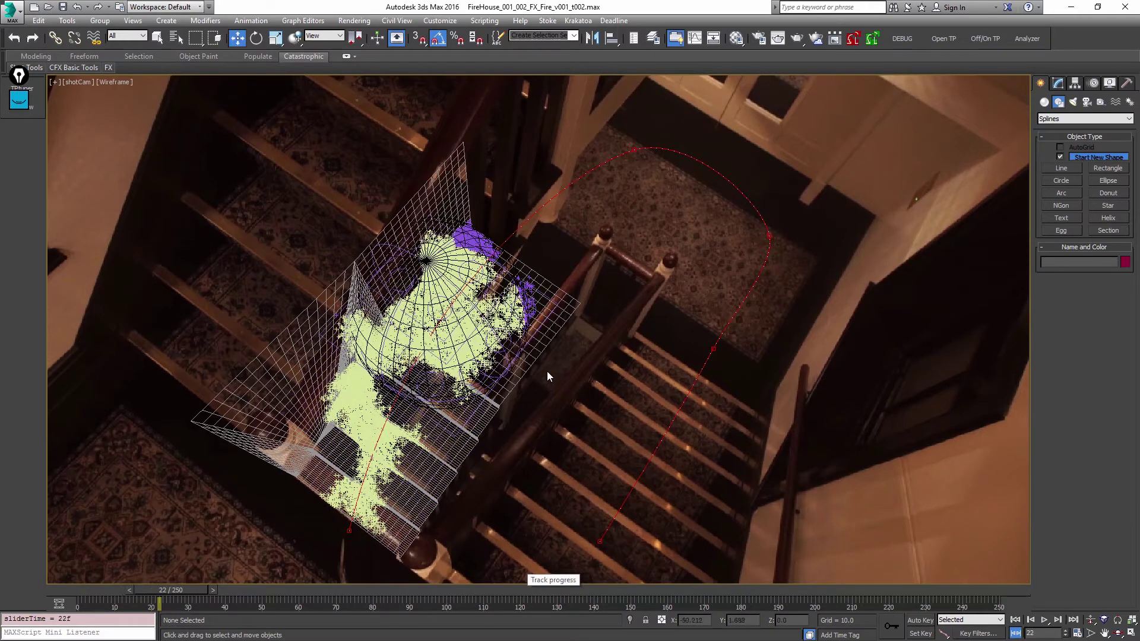
- Maximize the wireframe Perspective viewport showing the stairs and reopen Particle View
{"action": "key", "text": "alt+w"}
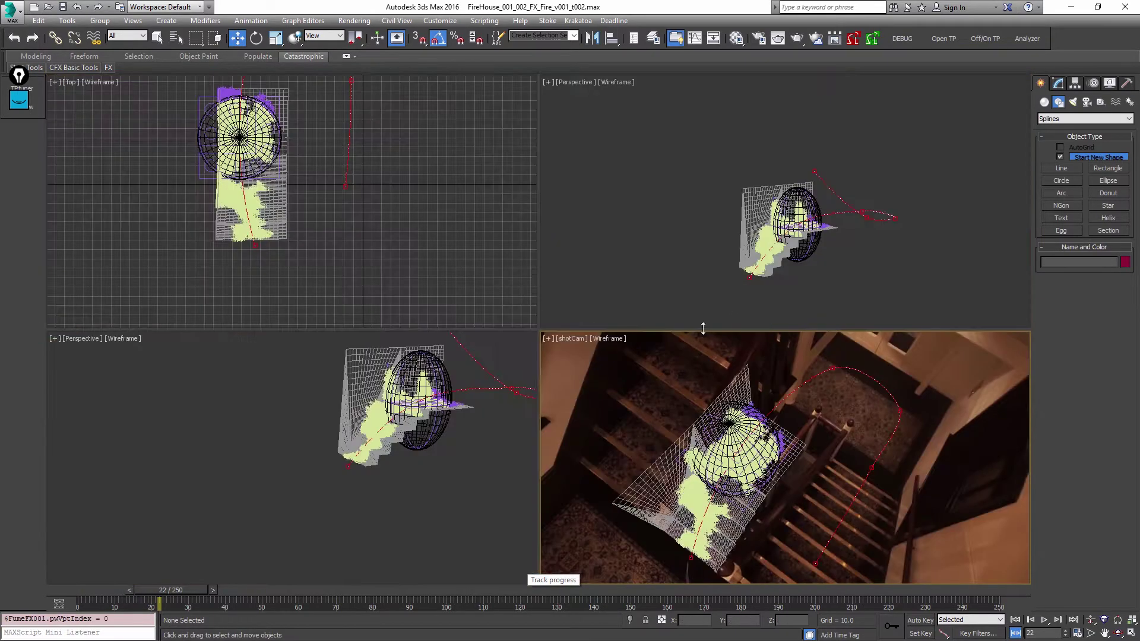
{"action": "left_click", "coordinate": [475, 454]}
{"action": "key", "text": "alt+w"}
{"action": "key", "text": "6"}
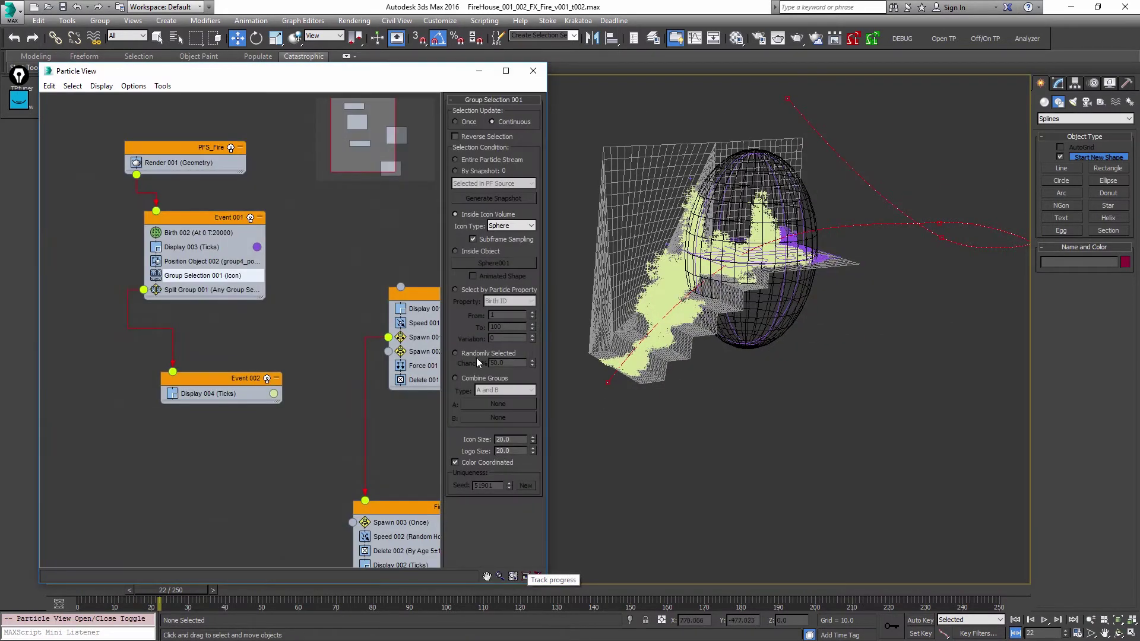
- Wire Split Group 001's output directly to the Fire_A event and play the animation from frame 0
{"action": "left_click_drag", "start_coordinate": [401, 286], "coordinate": [146, 294]}
{"action": "key", "text": "6"}
{"action": "key", "text": "Home"}
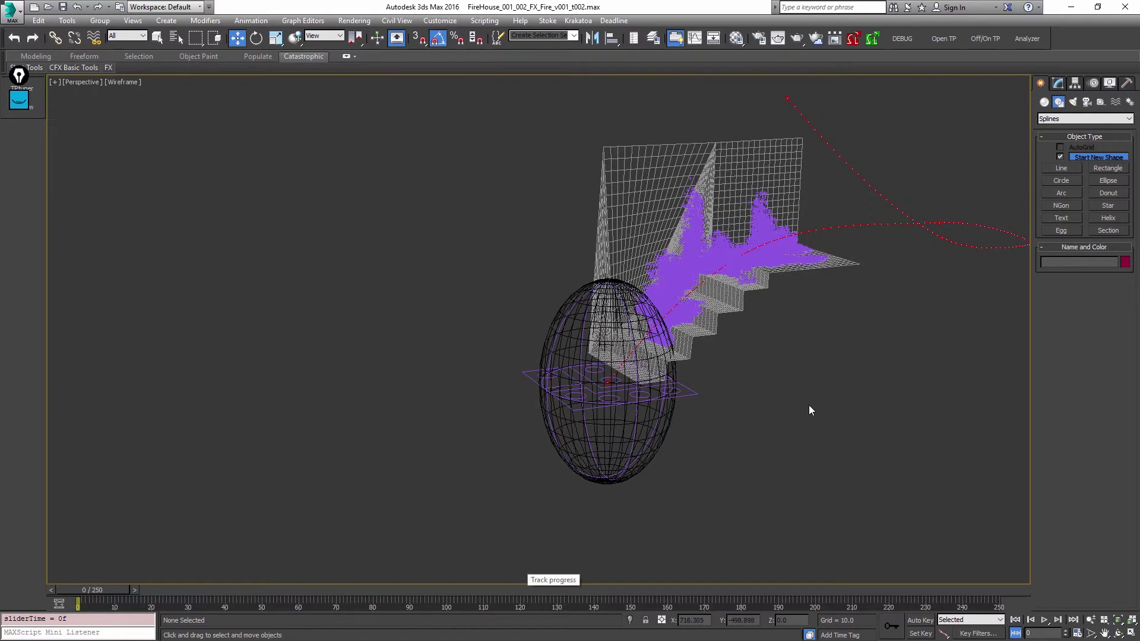
{"action": "key", "text": "slash"}
{"action": "key", "text": "slash"}
{"action": "key", "text": "Home"}
- Examine Fire_A's Delete 001 age settings and step through the frames up to 15 to check the emission, returning to frame 0
{"action": "key", "text": "6"}
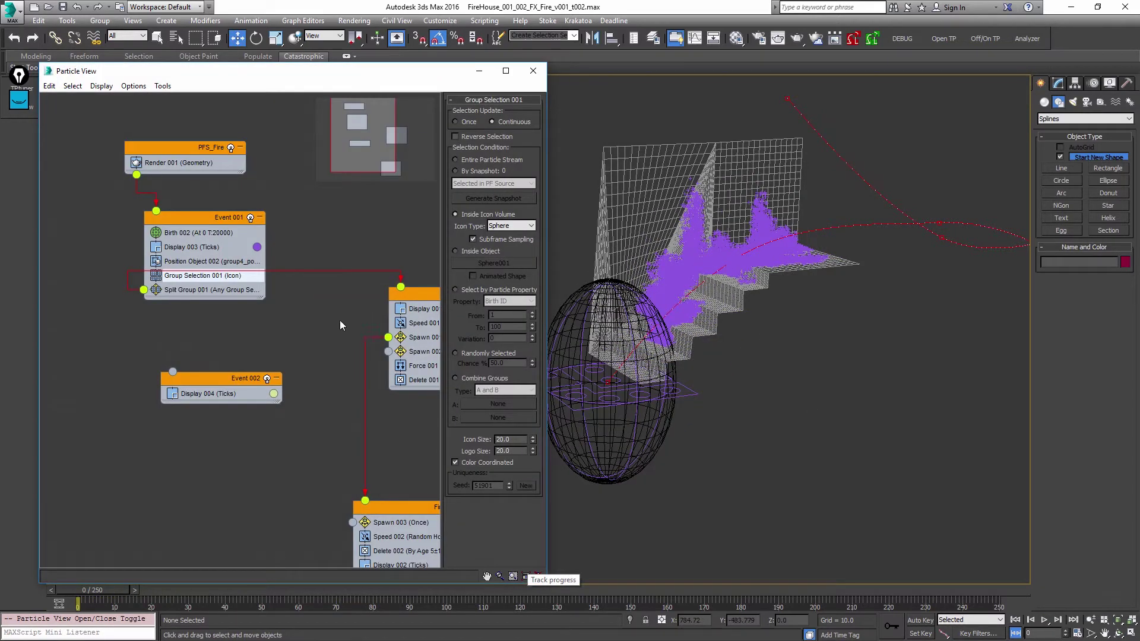
{"action": "middle_click_drag", "start_coordinate": [339, 326], "coordinate": [244, 256]}
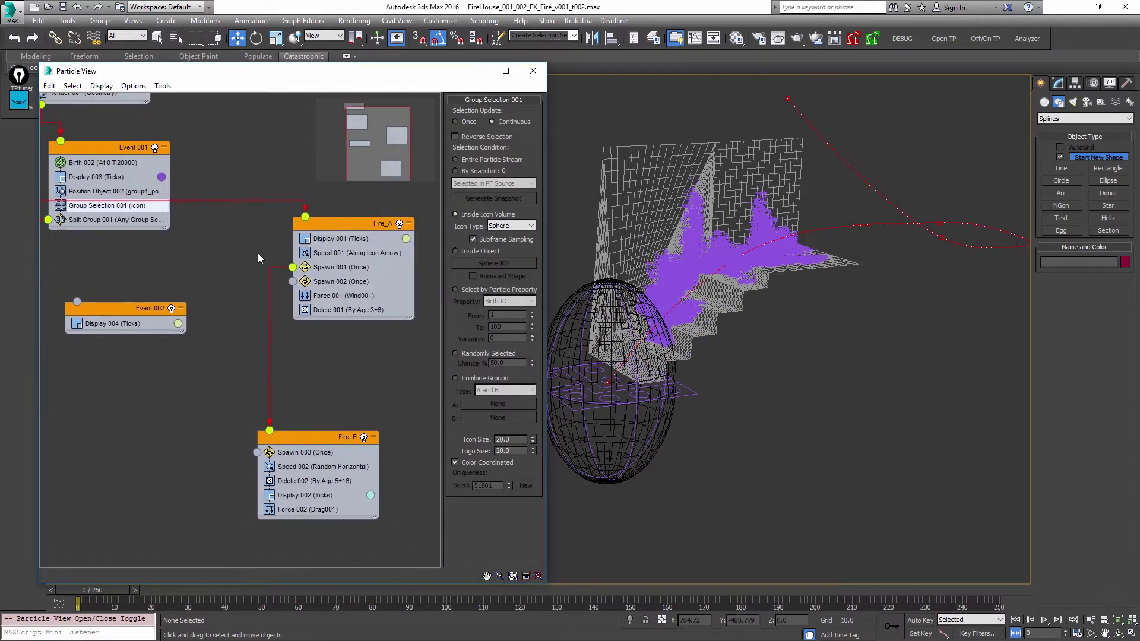
{"action": "left_click", "coordinate": [370, 311]}
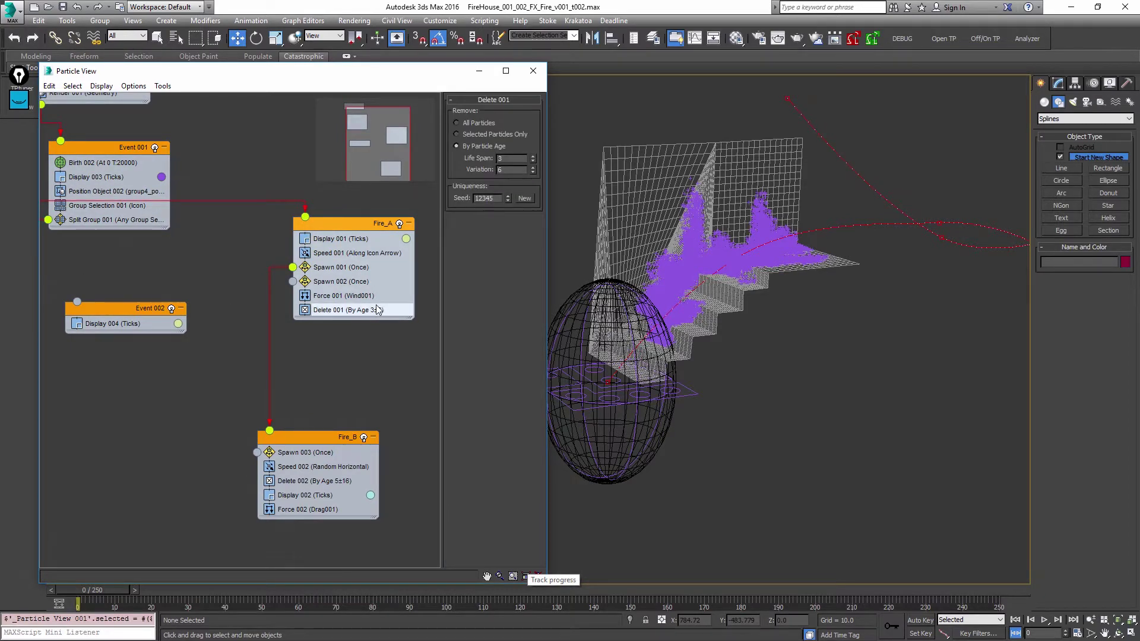
{"action": "key", "text": "6"}
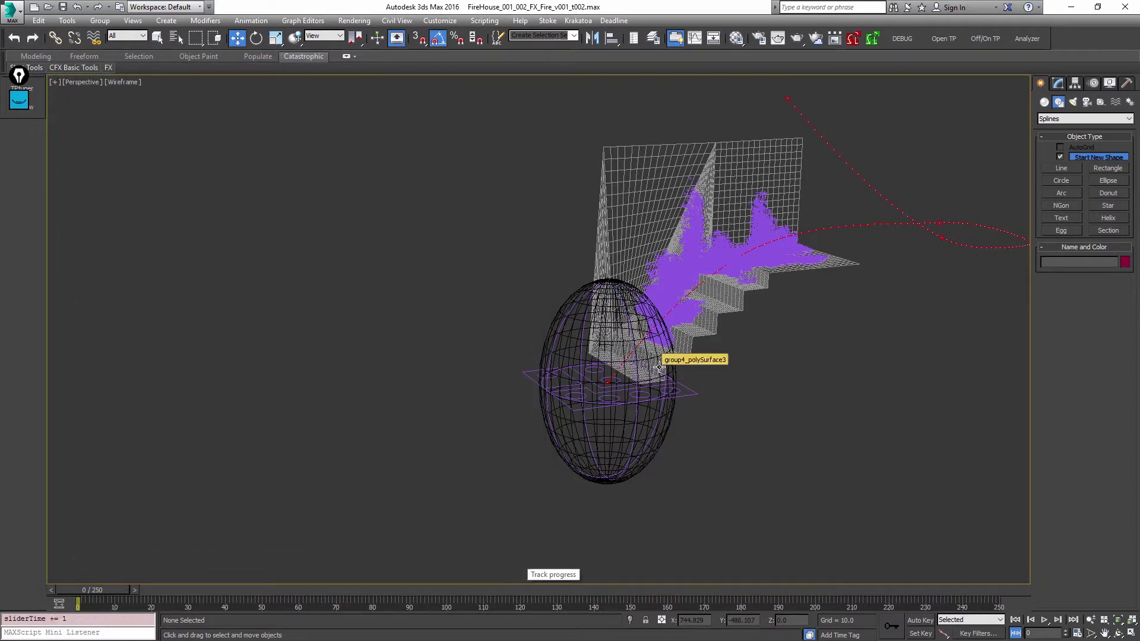
{"action": "key", "text": "period"}
{"action": "key", "text": "period"}
{"action": "key", "text": "period"}
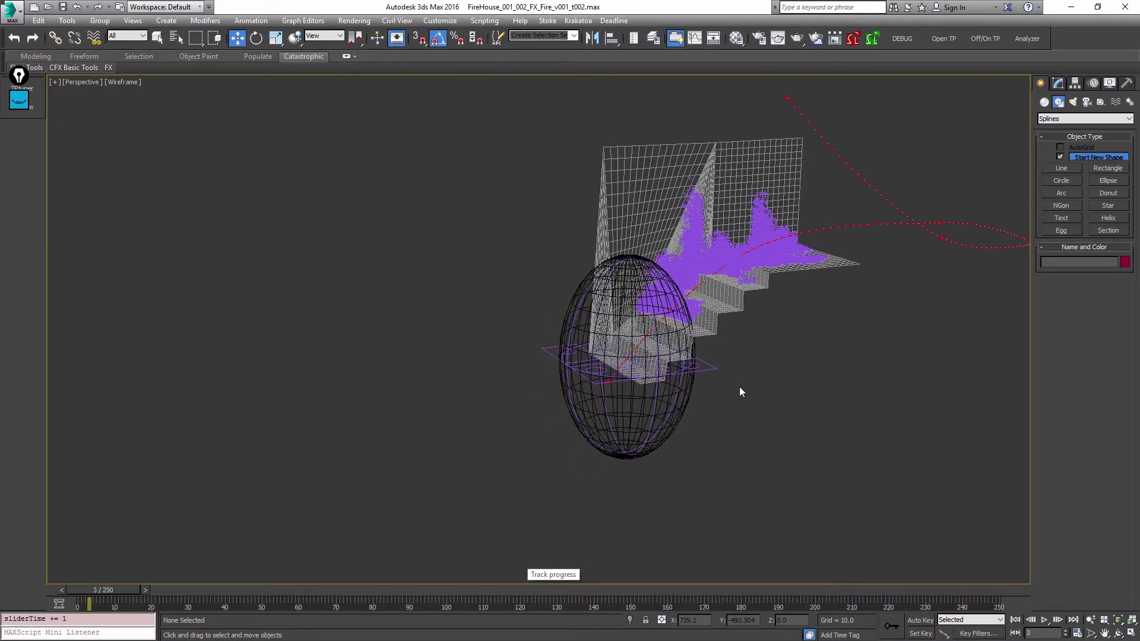
{"action": "key", "text": "period"}
{"action": "key", "text": "period"}
{"action": "key", "text": "period"}
{"action": "key", "text": "period"}
{"action": "key", "text": "period"}
{"action": "key", "text": "period"}
{"action": "key", "text": "period"}
{"action": "key", "text": "period"}
{"action": "key", "text": "period"}
{"action": "key", "text": "period"}
{"action": "key", "text": "period"}
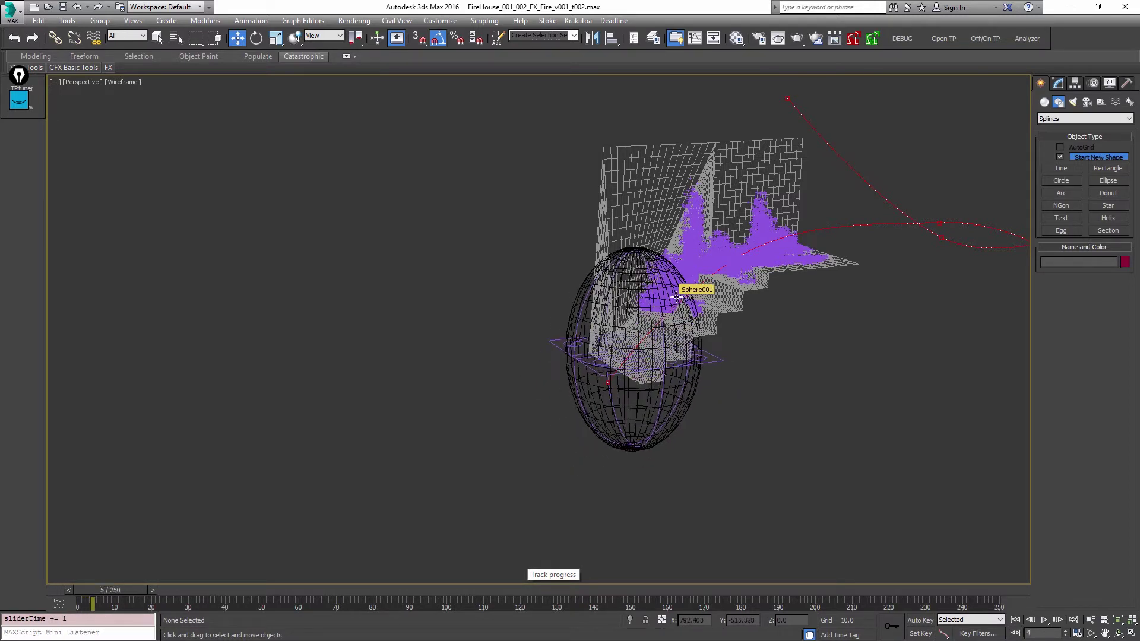
{"action": "key", "text": "Home"}
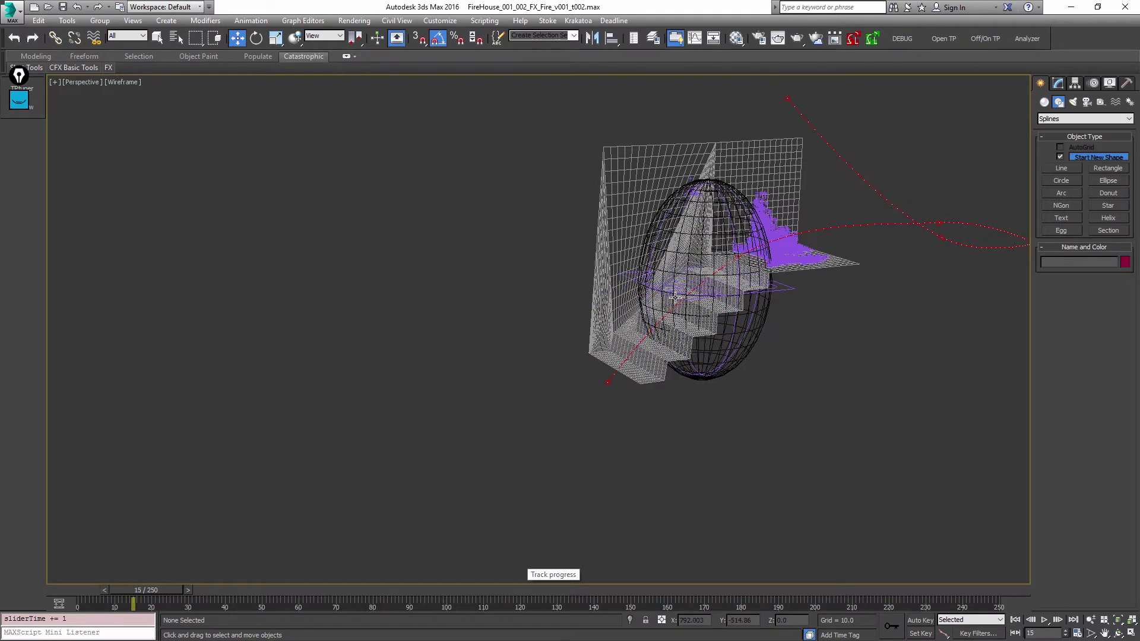
- Append a Spawn test to Event 002 and wire its output to the Fire_A event
{"action": "key", "text": "F3"}
{"action": "key", "text": "6"}
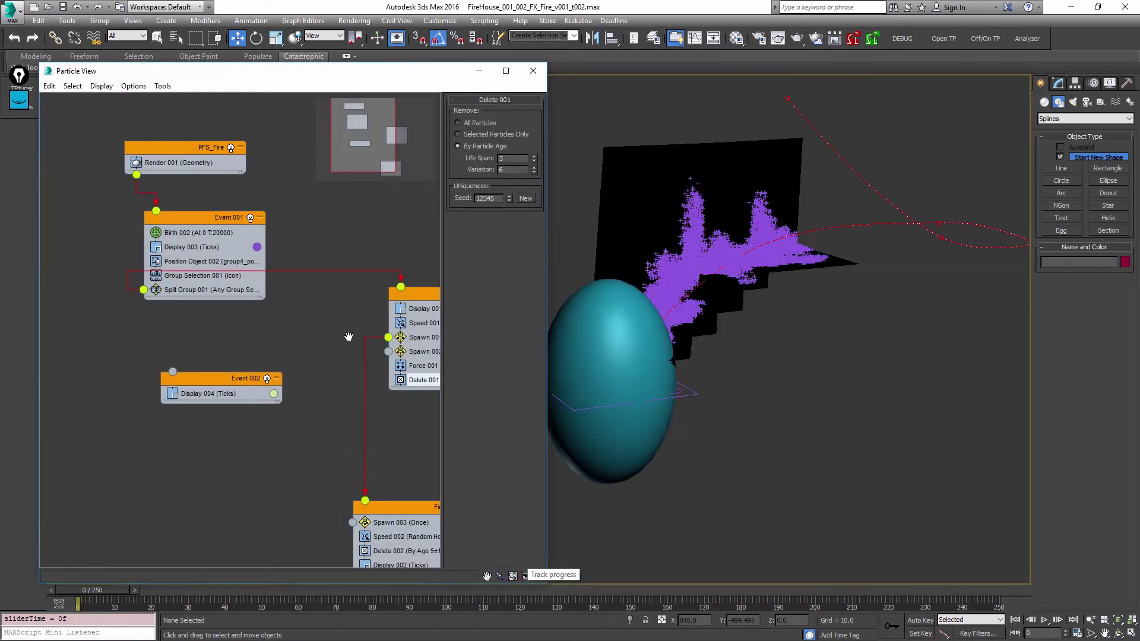
{"action": "middle_click_drag", "start_coordinate": [348, 336], "coordinate": [336, 331]}
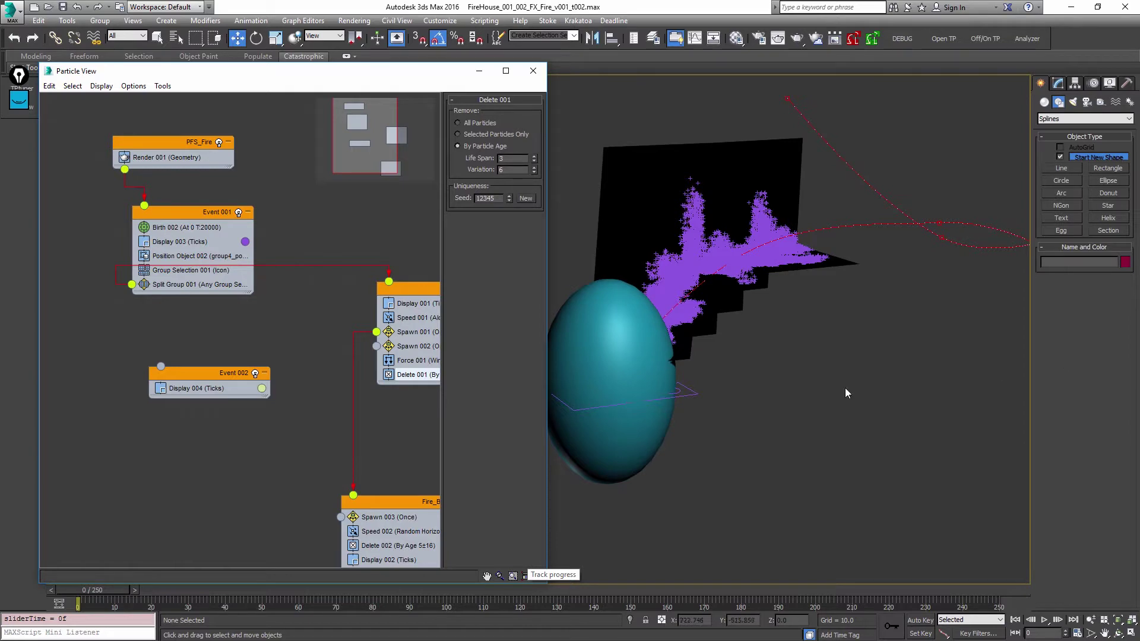
{"action": "left_click_drag", "start_coordinate": [214, 386], "coordinate": [169, 446]}
{"action": "right_click", "coordinate": [169, 444]}
{"action": "mouse_move", "coordinate": [222, 469]}
{"action": "mouse_move", "coordinate": [279, 478]}
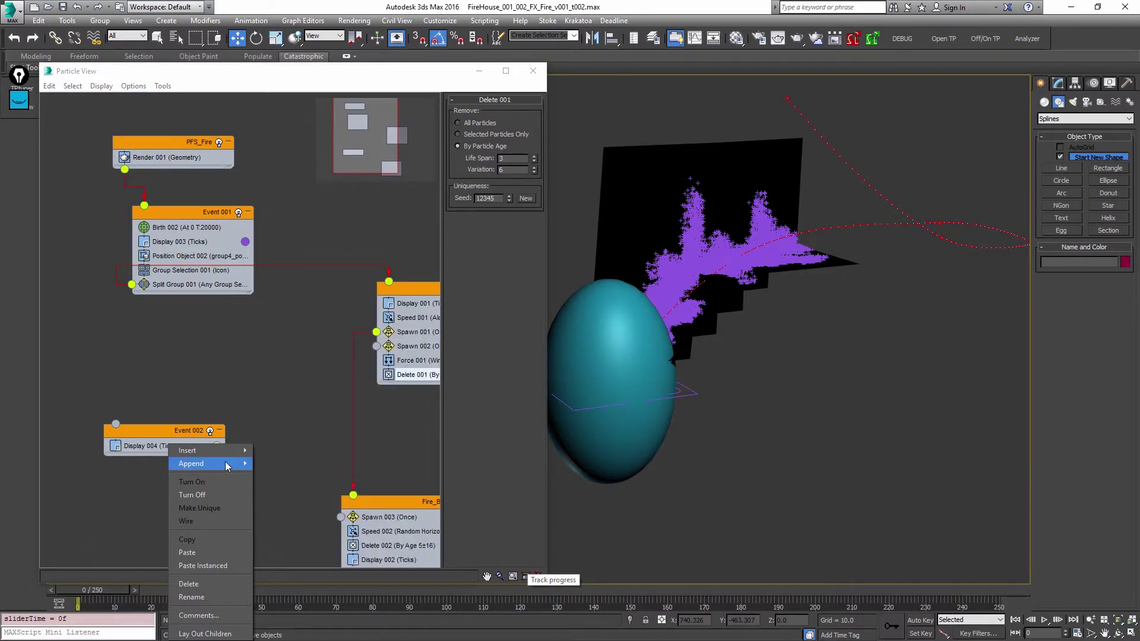
{"action": "left_click", "coordinate": [383, 507]}
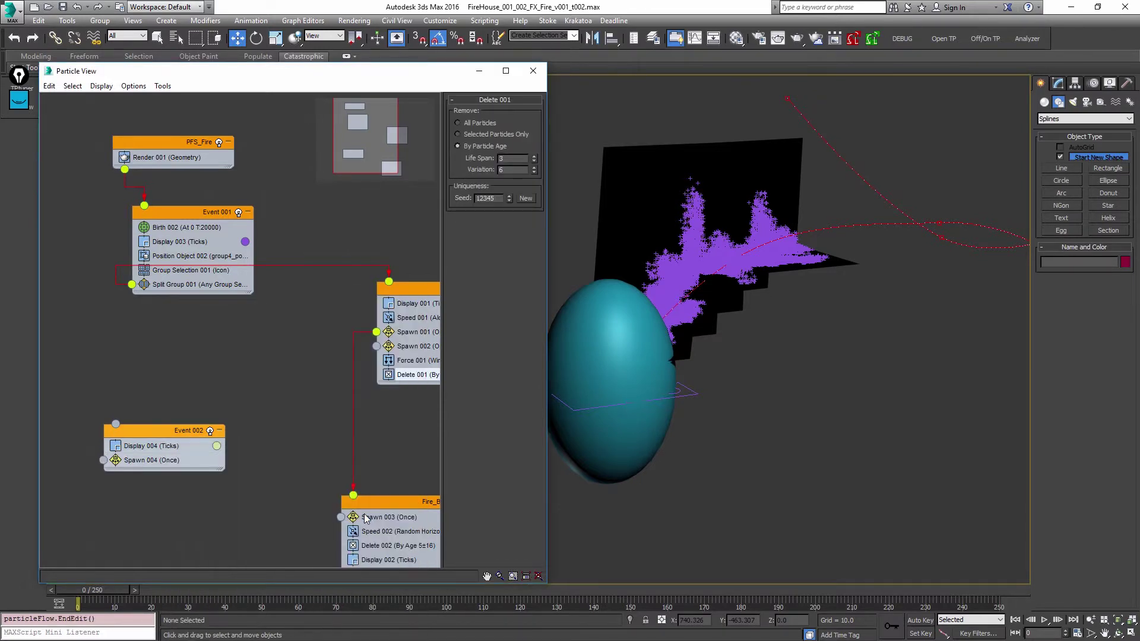
{"action": "left_click_drag", "start_coordinate": [103, 460], "coordinate": [389, 283]}
- Delete the wire between Split Group 001 and Fire_A, and move Event 002 nearer to the fire events
{"action": "left_click", "coordinate": [118, 285]}
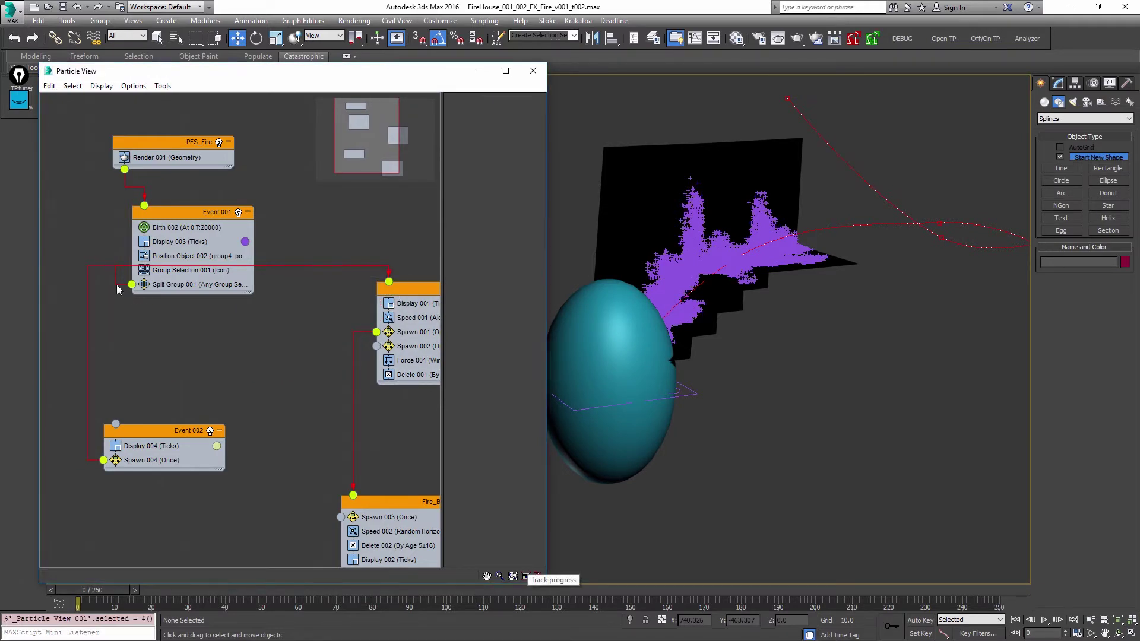
{"action": "right_click", "coordinate": [118, 286]}
{"action": "left_click", "coordinate": [138, 291]}
{"action": "left_click_drag", "start_coordinate": [178, 433], "coordinate": [261, 386]}
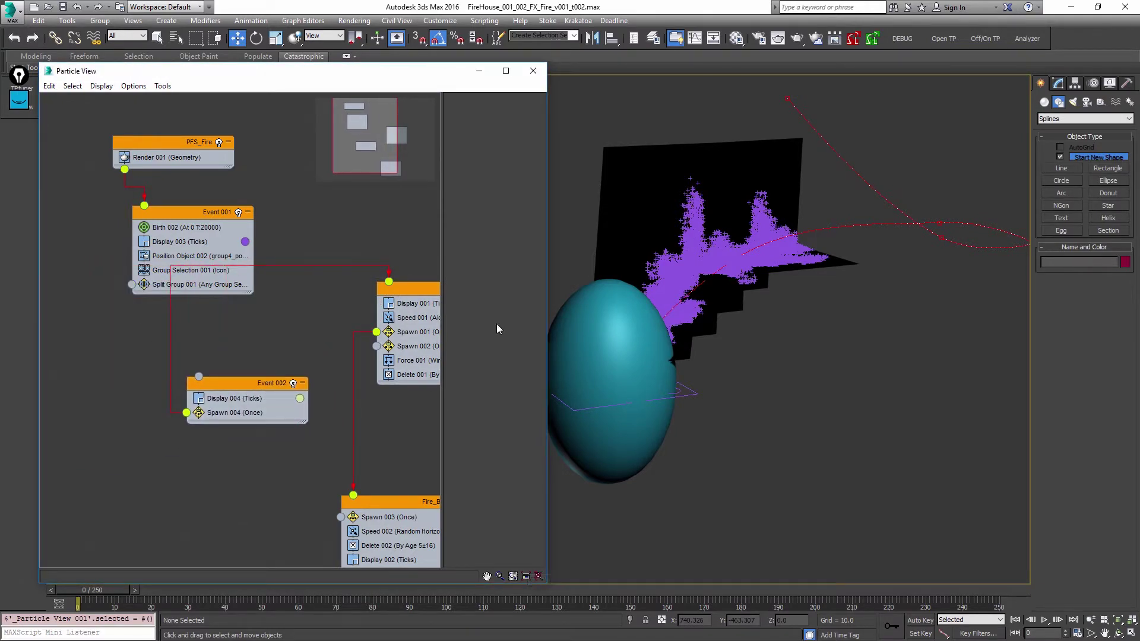
- Maximize Particle View and rearrange the events so Event 002 sits above Fire_A and Fire_B
{"action": "double_click", "coordinate": [424, 79]}
{"action": "left_click_drag", "start_coordinate": [333, 433], "coordinate": [395, 344]}
{"action": "left_click_drag", "start_coordinate": [419, 243], "coordinate": [431, 446]}
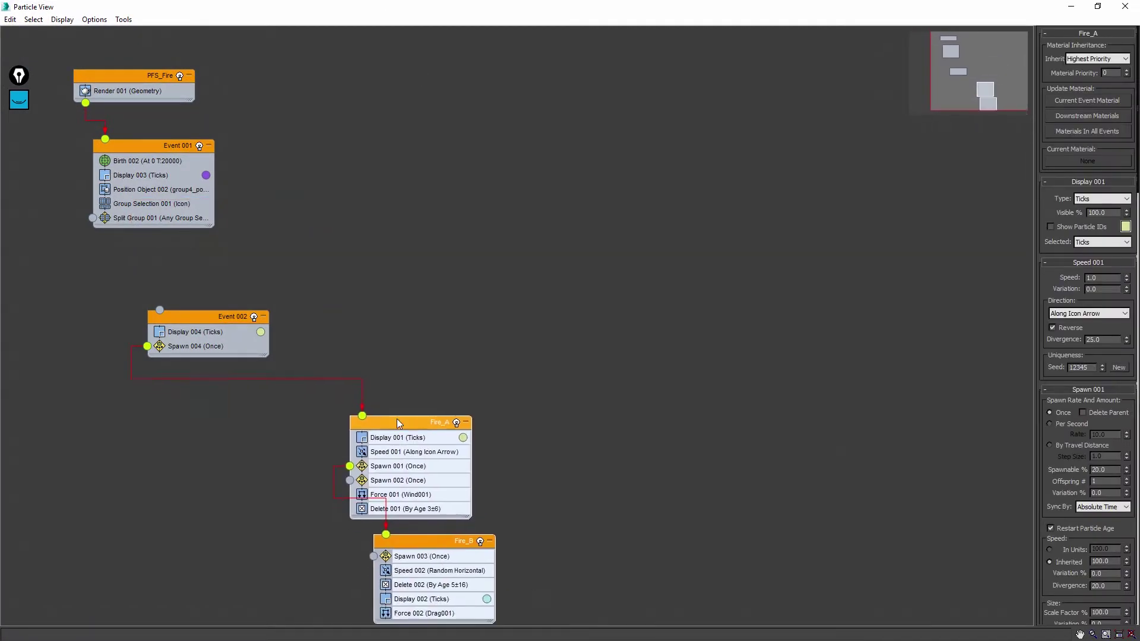
{"action": "left_click_drag", "start_coordinate": [203, 321], "coordinate": [406, 259]}
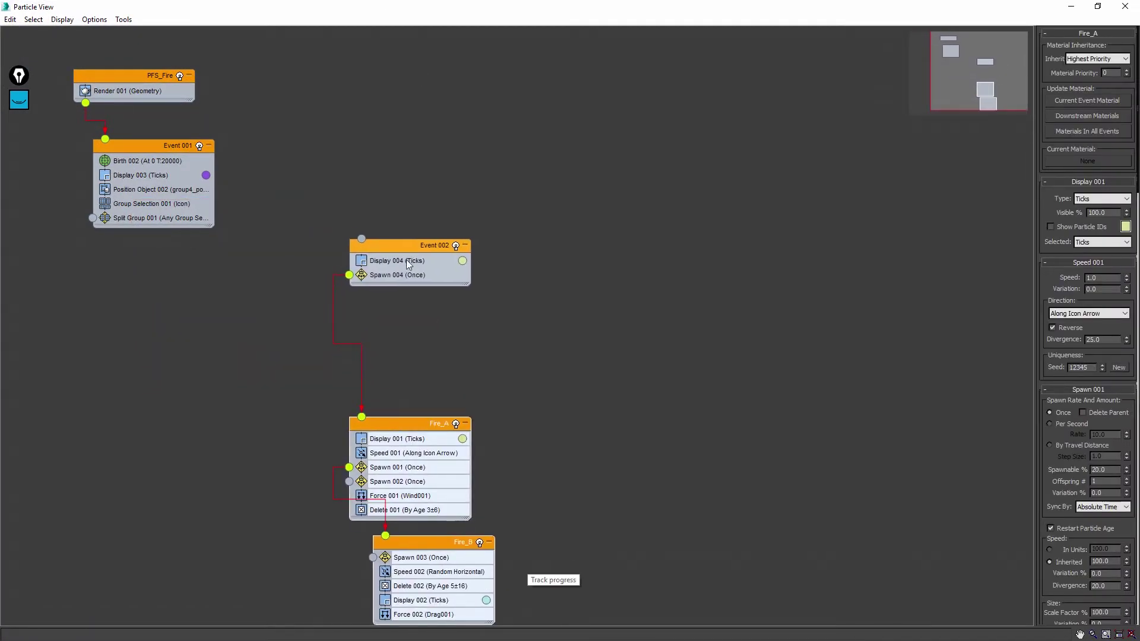
- Rename Event 002 as RESET_AGE
{"action": "right_click", "coordinate": [411, 241]}
{"action": "left_click", "coordinate": [441, 393]}
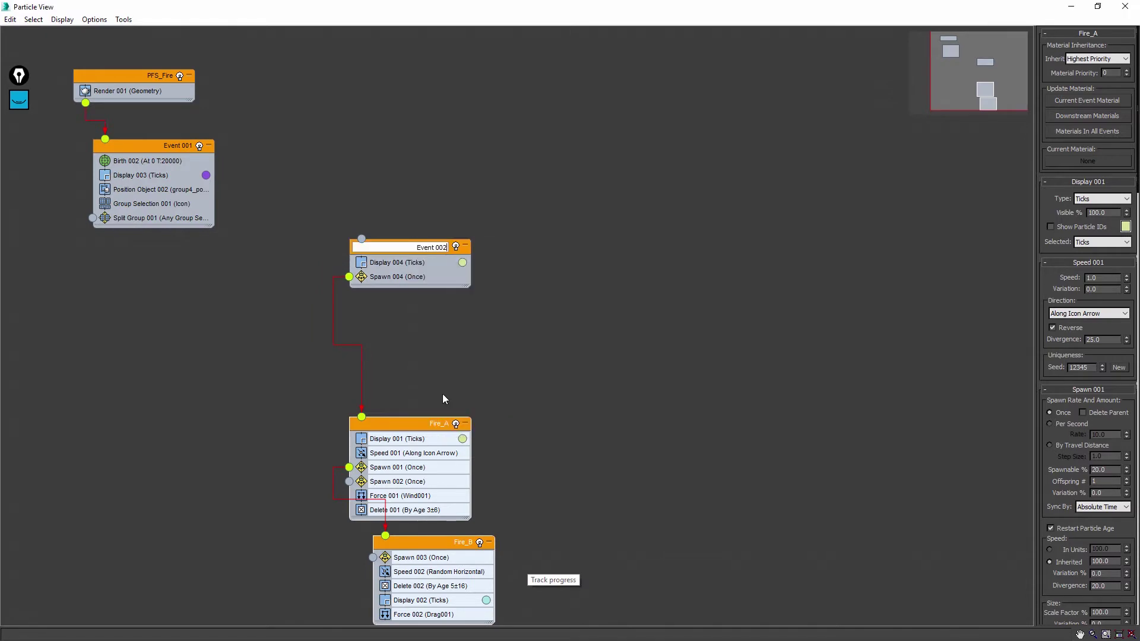
{"action": "type", "text": "RESET_AGE"}
{"action": "key", "text": "Return"}
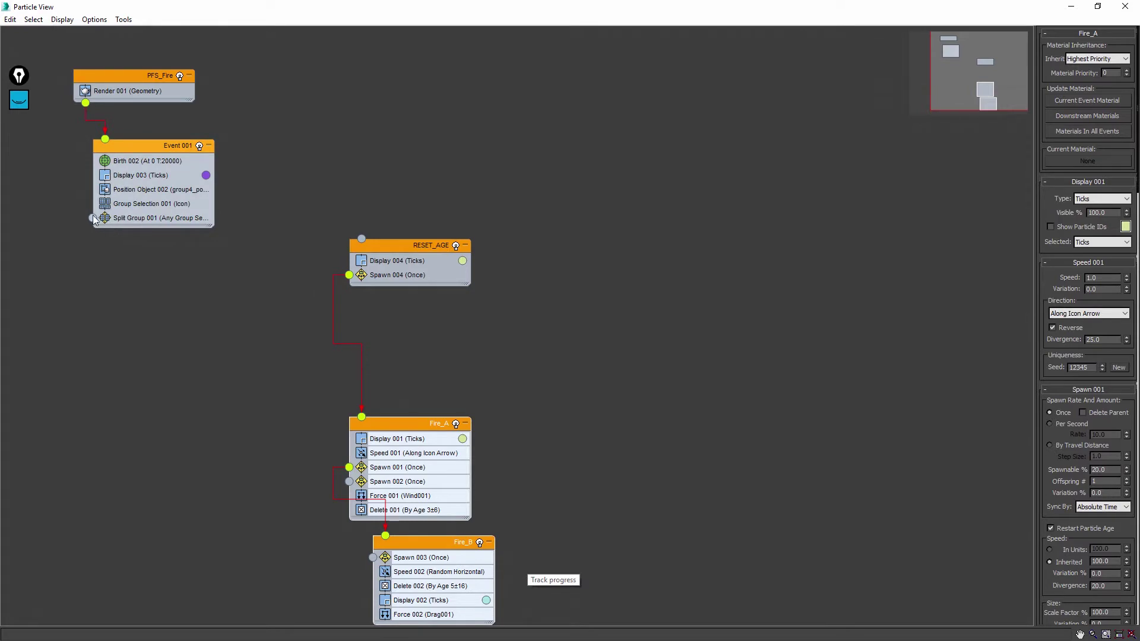
- Wire Split Group 001 to RESET_AGE, enable Delete Parent on Spawn 004, and return the Perspective viewport to wireframe
{"action": "left_click_drag", "start_coordinate": [93, 219], "coordinate": [361, 237]}
{"action": "left_click", "coordinate": [390, 278]}
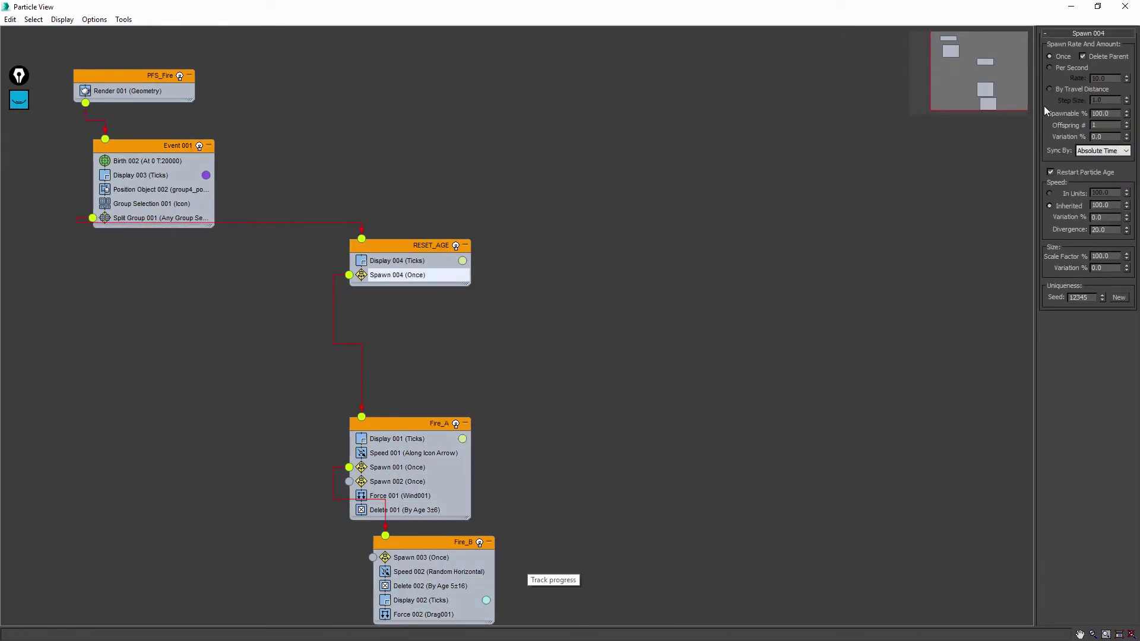
{"action": "left_click", "coordinate": [914, 180]}
{"action": "key", "text": "6"}
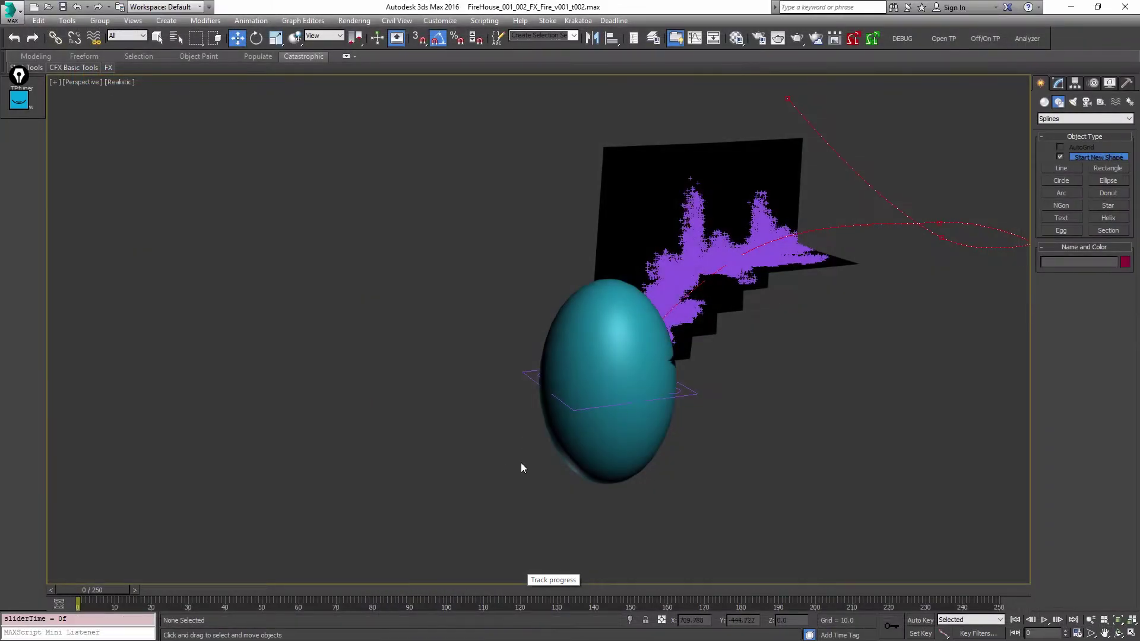
{"action": "key", "text": "F3"}
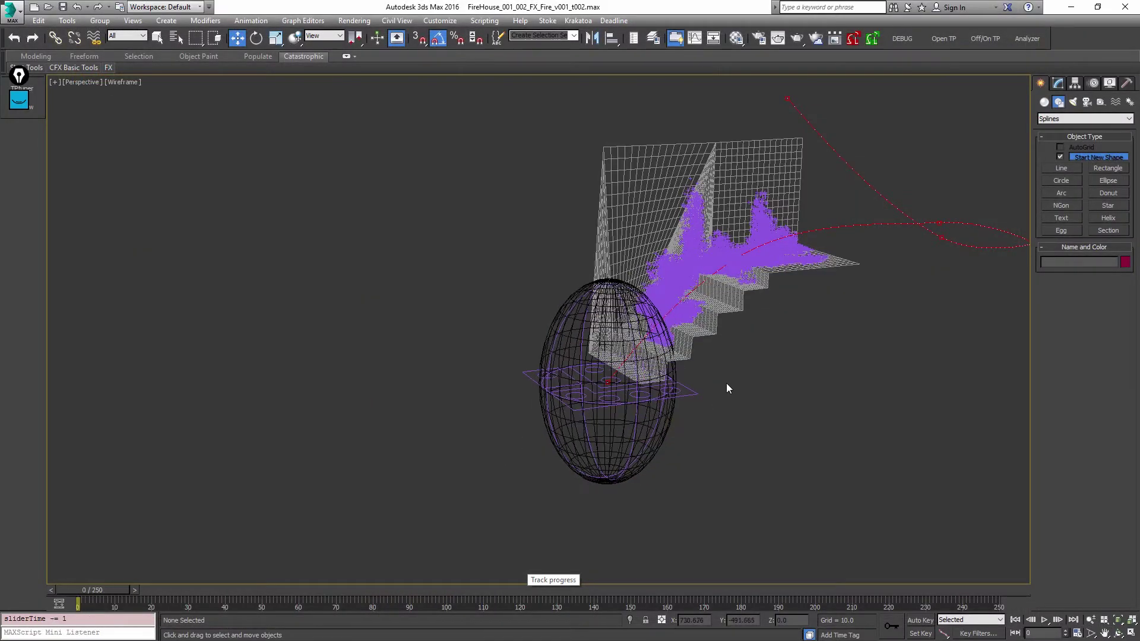
- Review Spawn 004's settings, tidy the fire events closer beneath RESET_AGE, and test the first frames
{"action": "key", "text": "6"}
{"action": "middle_click_drag", "start_coordinate": [308, 257], "coordinate": [219, 315]}
{"action": "left_click", "coordinate": [279, 341]}
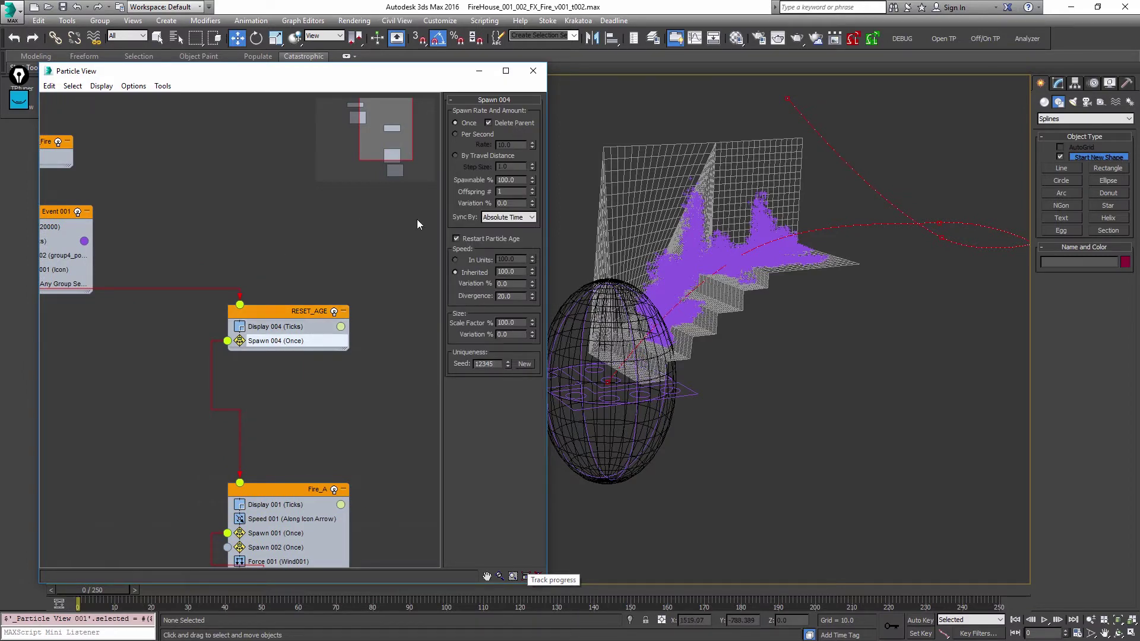
{"action": "left_click_drag", "start_coordinate": [290, 491], "coordinate": [301, 467]}
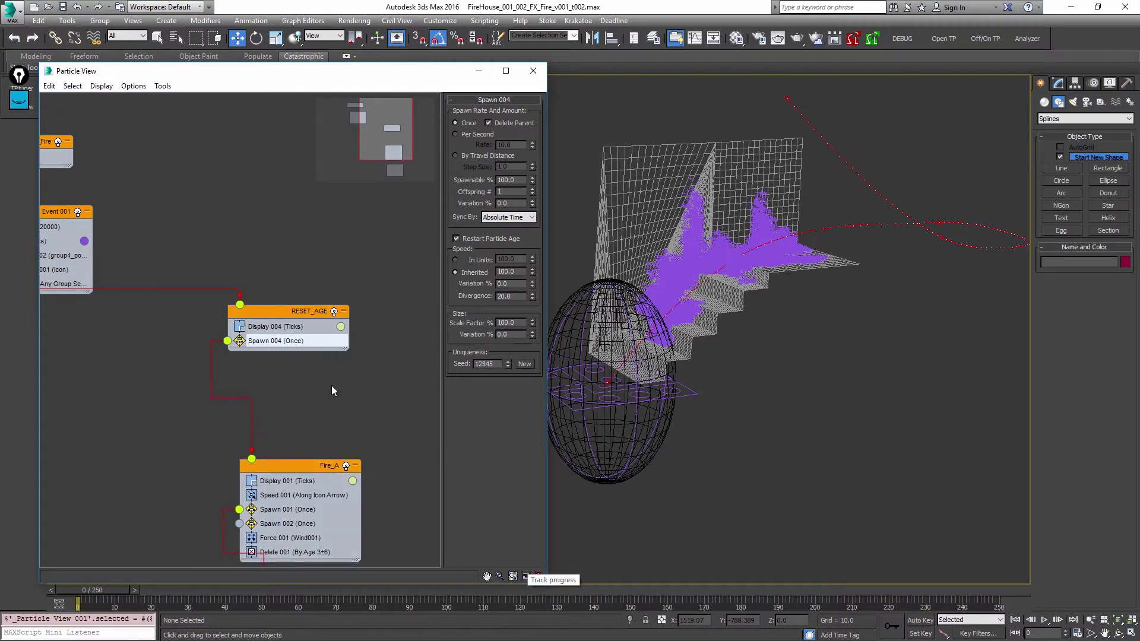
{"action": "middle_click_drag", "start_coordinate": [332, 386], "coordinate": [407, 373]}
{"action": "middle_click_drag", "start_coordinate": [249, 365], "coordinate": [255, 375]}
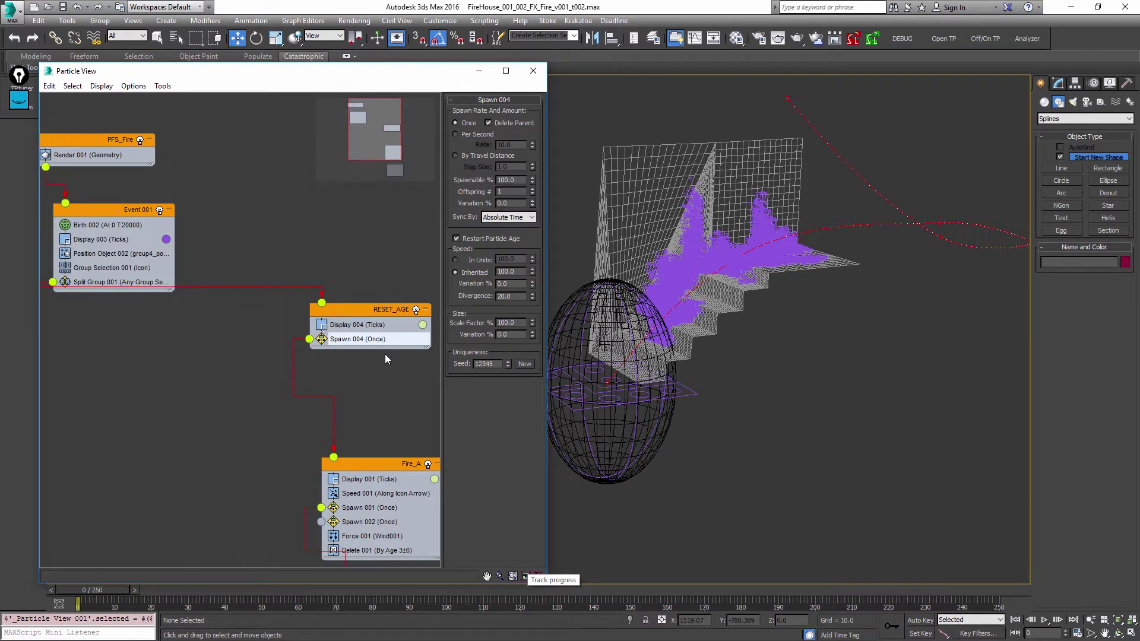
{"action": "key", "text": "semicolon"}
{"action": "key", "text": "semicolon"}
{"action": "key", "text": "period"}
{"action": "key", "text": "period"}
{"action": "key", "text": "period"}
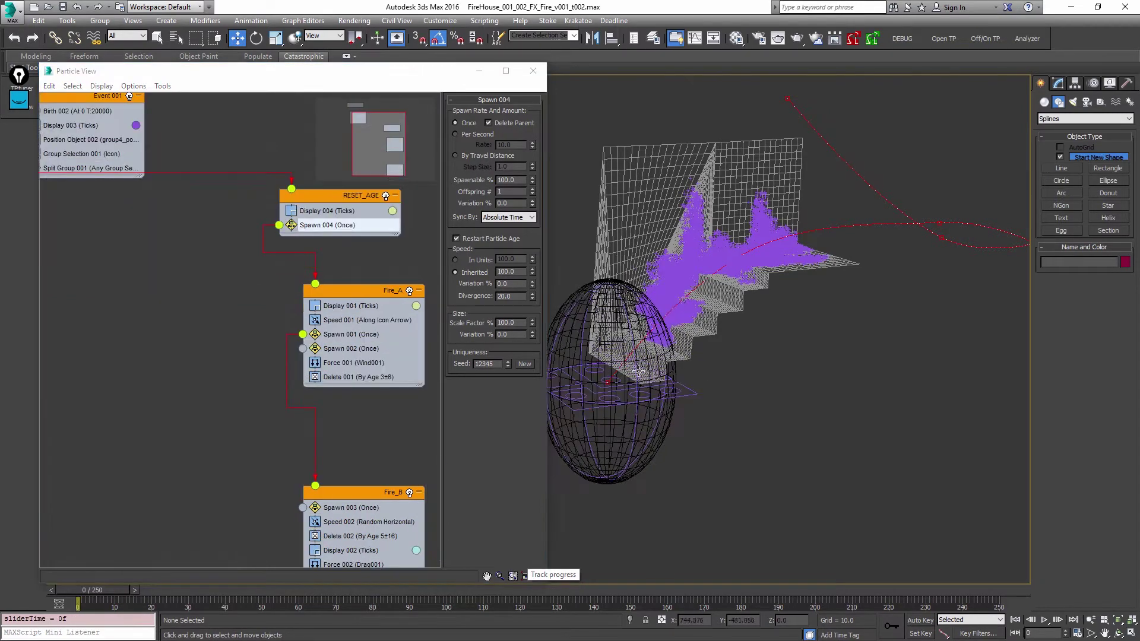
- Disconnect Split Group 001 from RESET_AGE, copy RESET_AGE to below Event 001, and wire Split Group 001 to the copy
{"action": "left_click", "coordinate": [283, 258]}
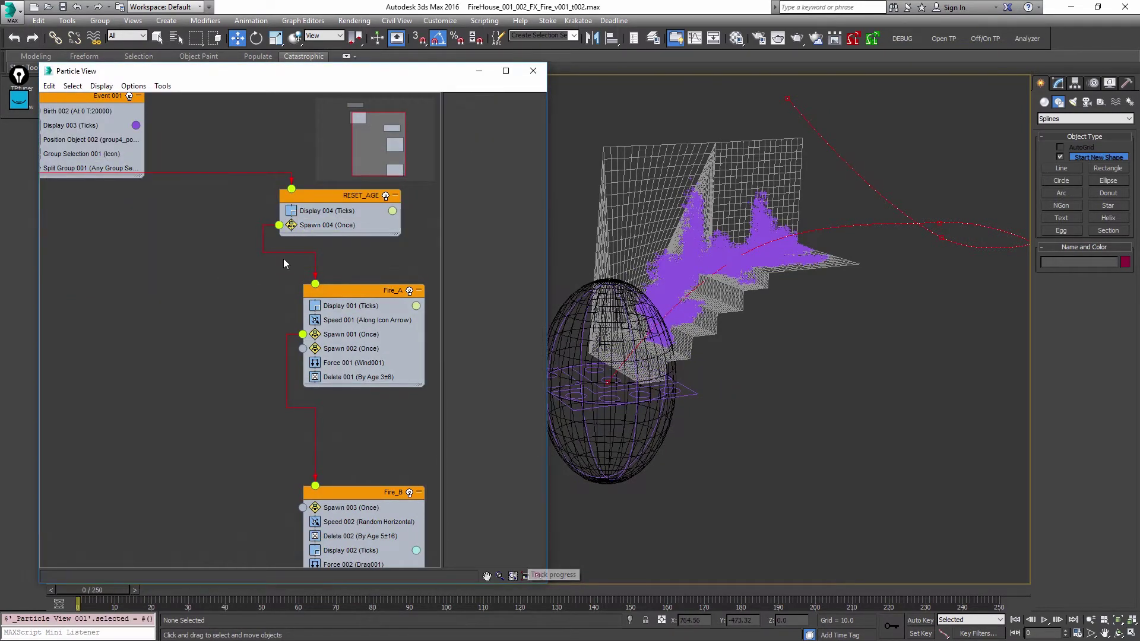
{"action": "middle_click_drag", "start_coordinate": [196, 234], "coordinate": [304, 244]}
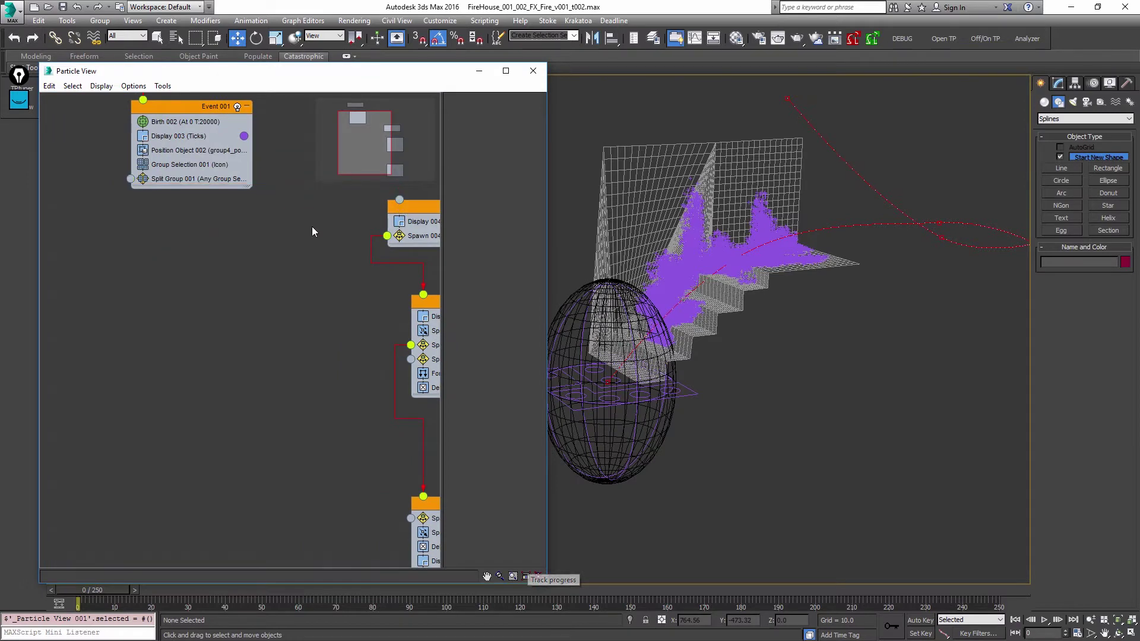
{"action": "mouse_move", "coordinate": [412, 205]}
{"action": "left_mouse_down", "text": "shift"}
{"action": "mouse_move", "coordinate": [148, 223]}
{"action": "mouse_move", "coordinate": [132, 194]}
{"action": "mouse_move", "coordinate": [129, 209]}
{"action": "left_mouse_up", "text": "shift"}
{"action": "key", "text": "Return"}
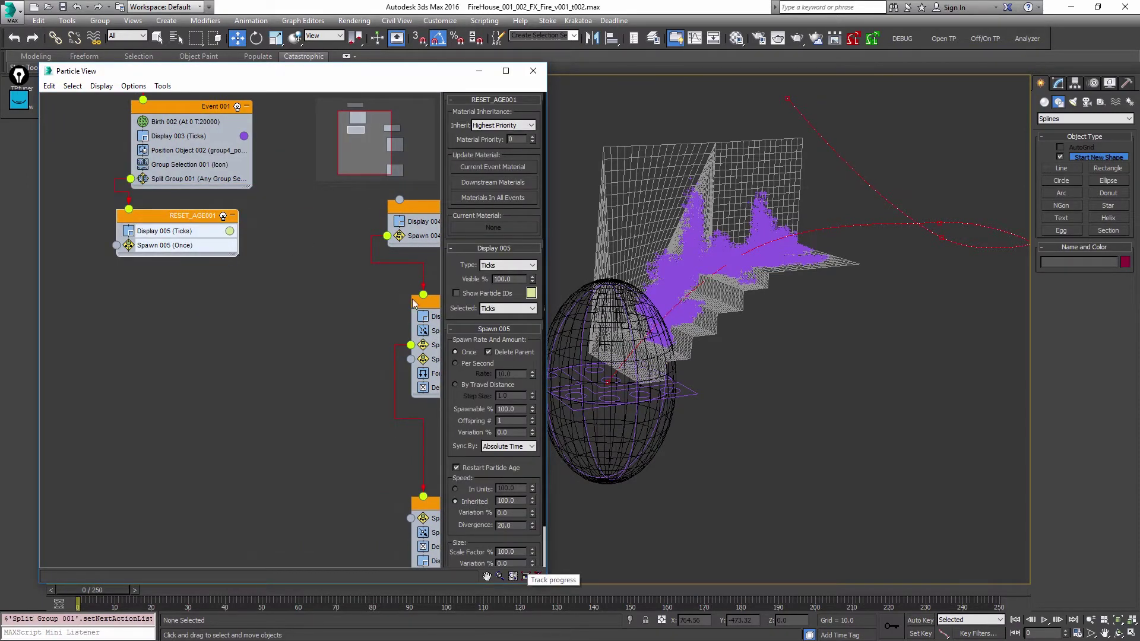
{"action": "middle_click_drag", "start_coordinate": [392, 365], "coordinate": [297, 352]}
{"action": "middle_click_drag", "start_coordinate": [172, 267], "coordinate": [266, 279]}
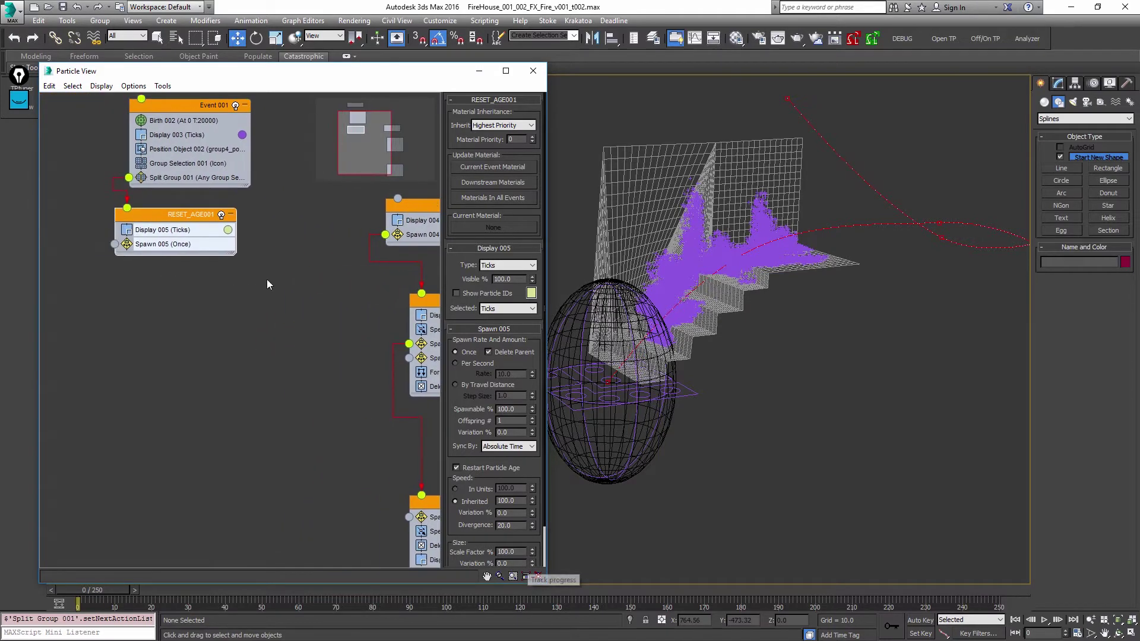
- Set Spawn 005 in RESET_AGE001 to spawn Per Second and wire its output to Fire_A
{"action": "left_click", "coordinate": [226, 268]}
{"action": "left_click", "coordinate": [177, 246]}
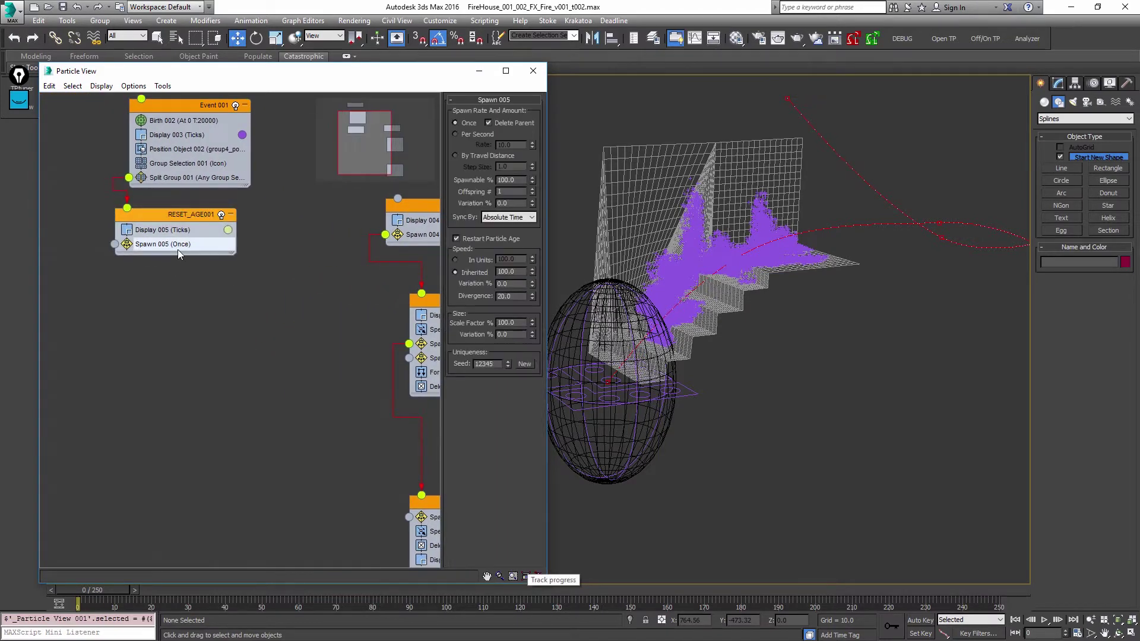
{"action": "left_click", "coordinate": [466, 134]}
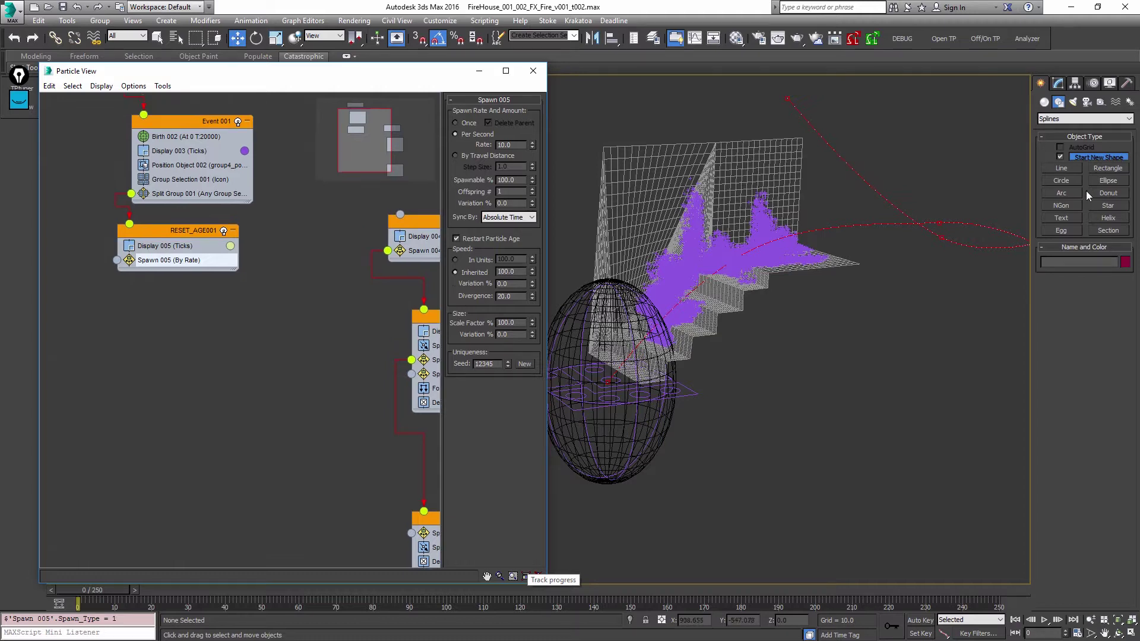
{"action": "left_click_drag", "start_coordinate": [117, 260], "coordinate": [425, 308]}
- Play the animation to examine the per-second emission inside the moving sphere, and return to frame 0
{"action": "left_click", "coordinate": [663, 326]}
{"action": "key", "text": "period"}
{"action": "key", "text": "period"}
{"action": "key", "text": "period"}
{"action": "key", "text": "period"}
{"action": "key", "text": "period"}
{"action": "key", "text": "period"}
{"action": "key", "text": "period"}
{"action": "key", "text": "period"}
{"action": "key", "text": "period"}
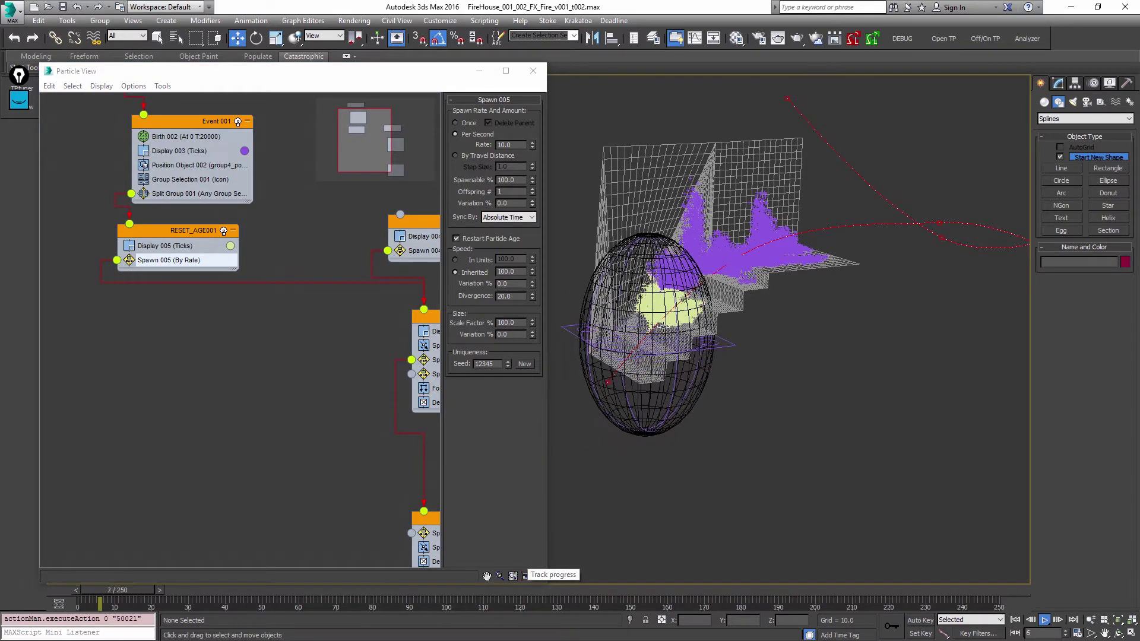
{"action": "key", "text": "period"}
{"action": "key", "text": "period"}
{"action": "key", "text": "period"}
{"action": "key", "text": "period"}
{"action": "key", "text": "slash"}
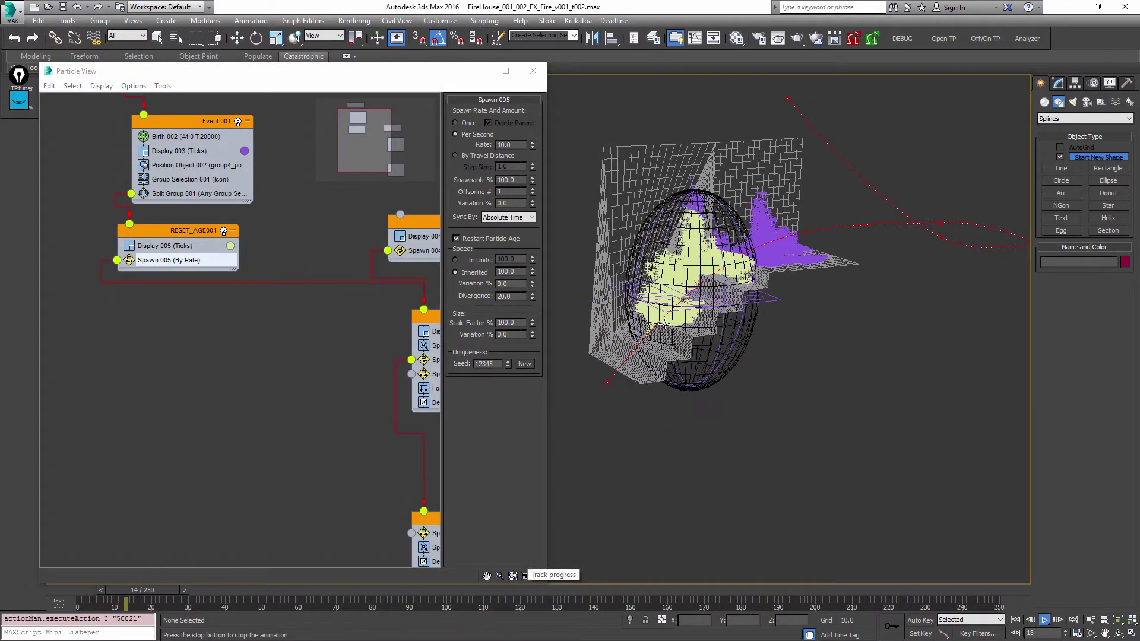
{"action": "key", "text": "slash"}
{"action": "middle_click_drag", "start_coordinate": [407, 298], "coordinate": [400, 301]}
{"action": "key", "text": "Home"}
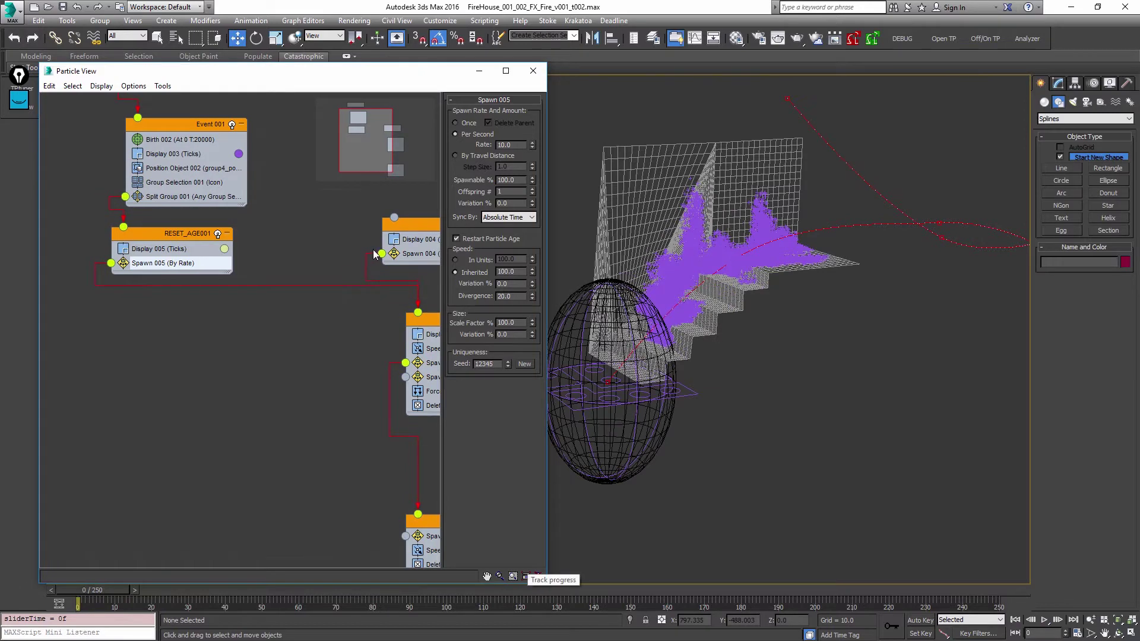
- Rewire Spawn 005's output to RESET_AGE instead of Fire_A, and space the RESET_AGE001 and RESET_AGE events apart
{"action": "left_click_drag", "start_coordinate": [395, 218], "coordinate": [111, 263]}
{"action": "left_click_drag", "start_coordinate": [155, 233], "coordinate": [165, 306]}
{"action": "mouse_move", "coordinate": [403, 229]}
{"action": "left_mouse_down"}
{"action": "mouse_move", "coordinate": [344, 277]}
{"action": "mouse_move", "coordinate": [386, 232]}
{"action": "left_mouse_up"}
{"action": "left_click", "coordinate": [348, 225]}
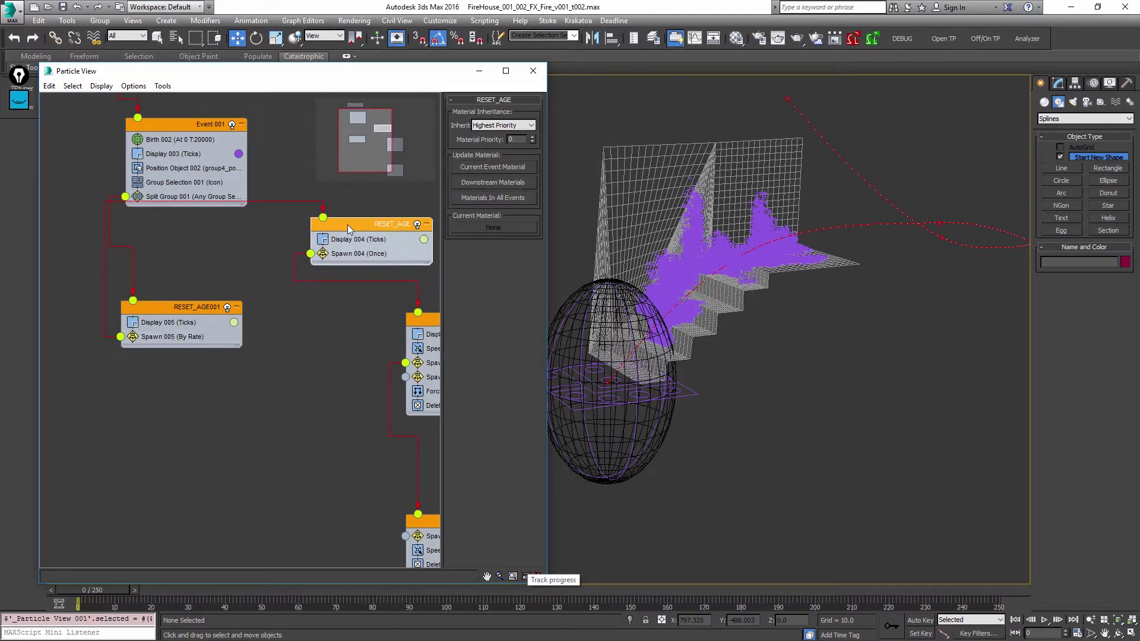
- Delete the RESET_AGE event and wire Spawn 005 to Fire_A, placing RESET_AGE001 between Event 001 and Fire_A
{"action": "key", "text": "Delete"}
{"action": "left_click_drag", "start_coordinate": [418, 312], "coordinate": [120, 338]}
{"action": "left_click_drag", "start_coordinate": [173, 307], "coordinate": [339, 236]}
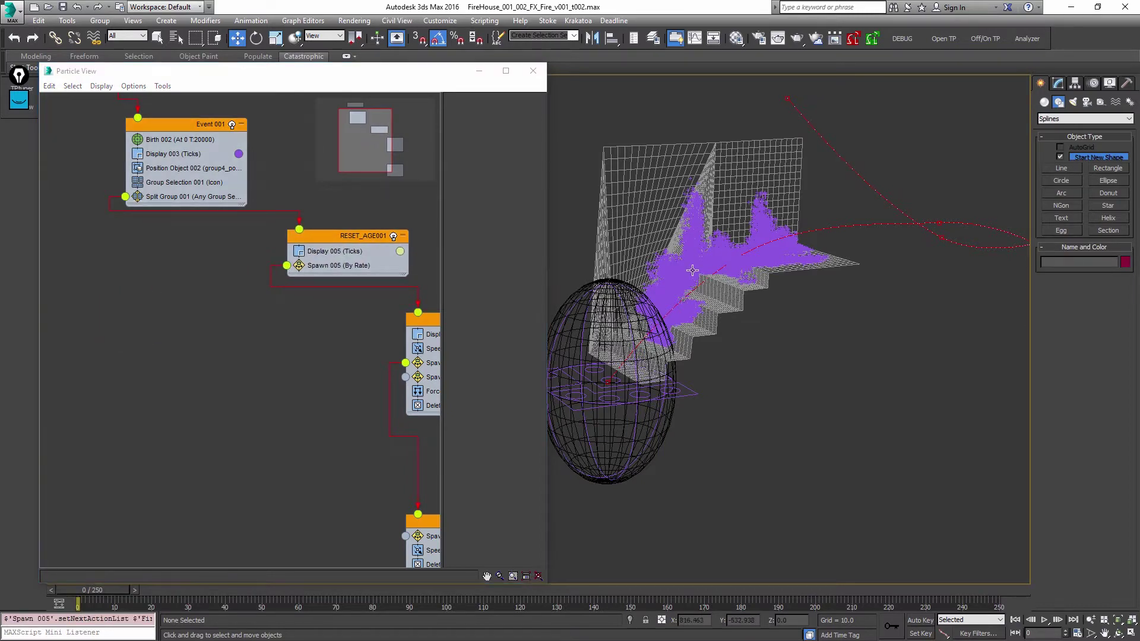
- Play the animation and stop it at several frames to examine the particle emission on the stairs inside the moving sphere
{"action": "key", "text": "/"}
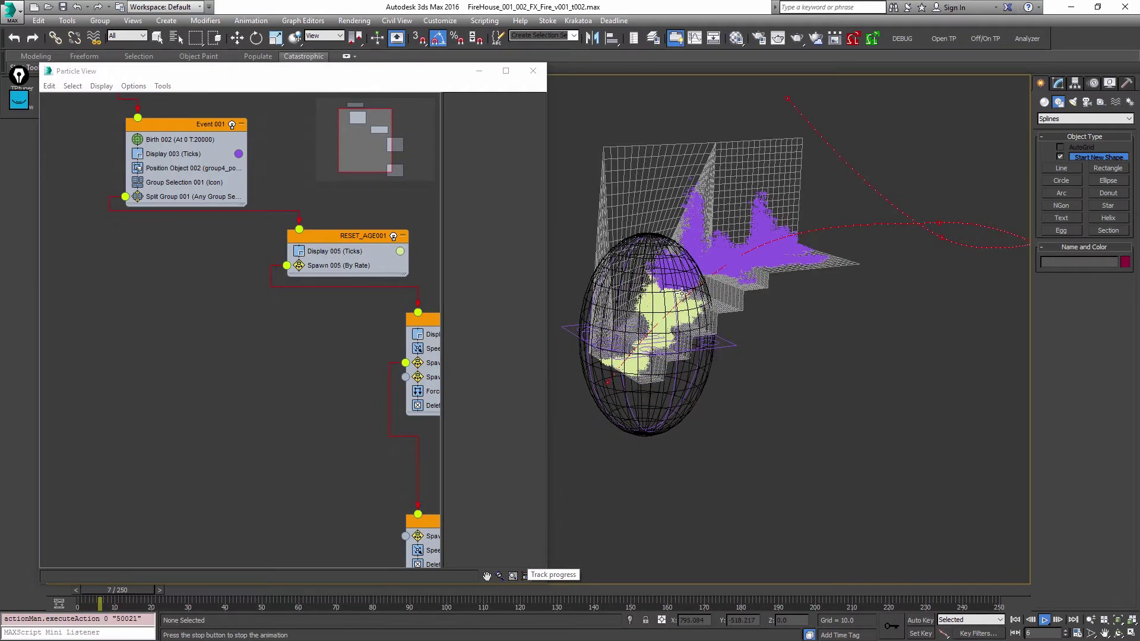
{"action": "key", "text": "."}
{"action": "middle_click_drag", "start_coordinate": [730, 300], "coordinate": [698, 298], "text": "alt"}
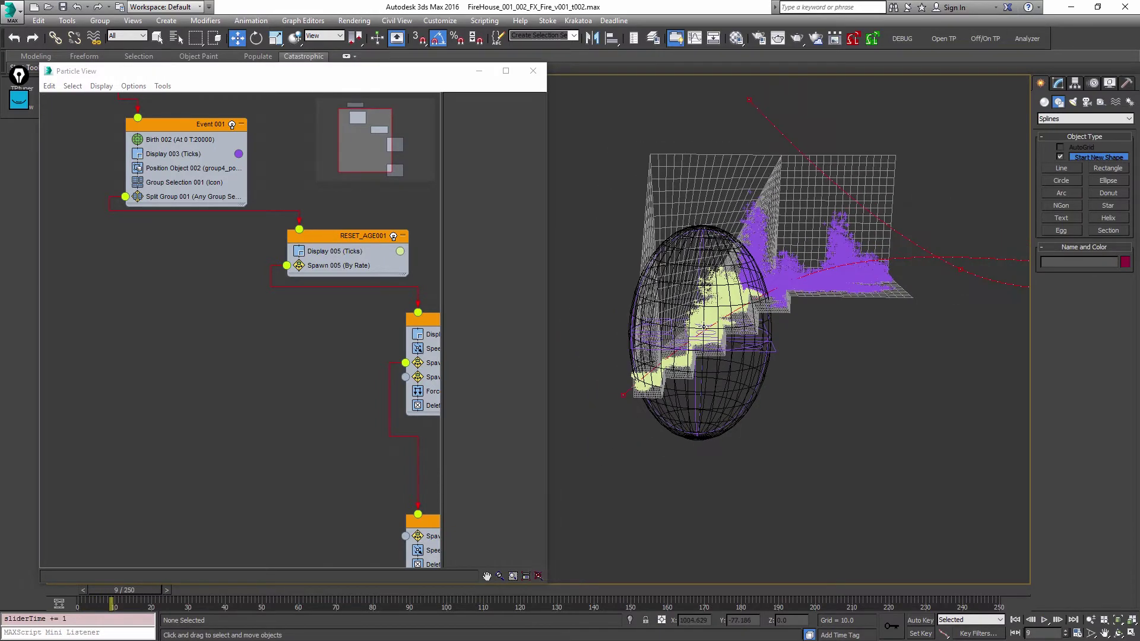
{"action": "key", "text": "F3"}
{"action": "key", "text": "F3"}
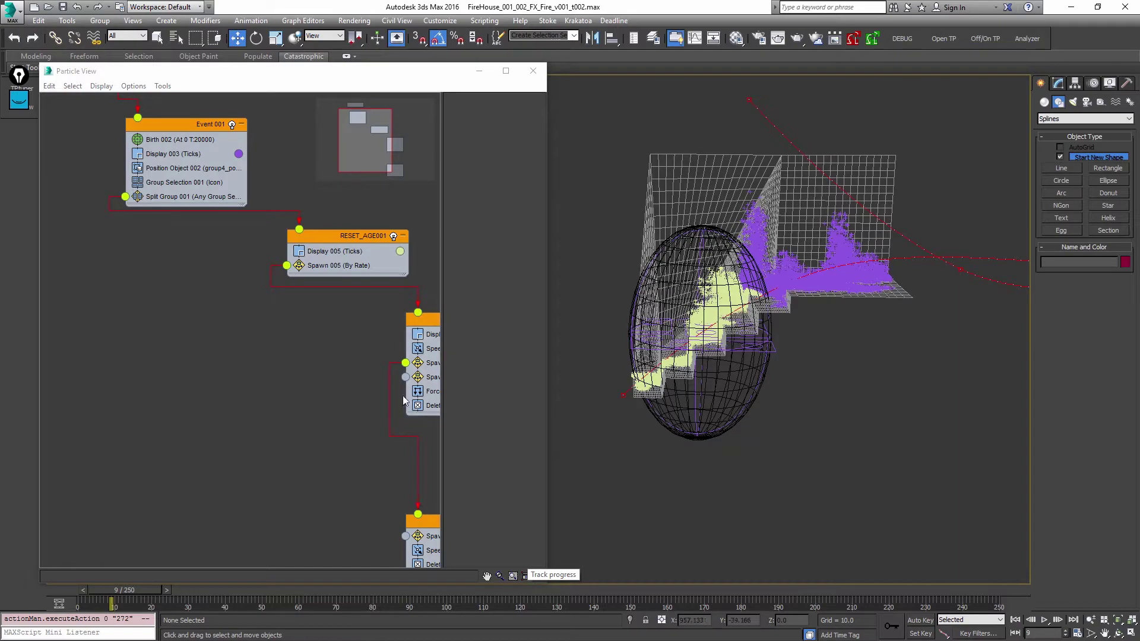
{"action": "middle_click_drag", "start_coordinate": [404, 401], "coordinate": [403, 401]}
{"action": "middle_click_drag", "start_coordinate": [798, 360], "coordinate": [782, 384]}
{"action": "key", "text": "/"}
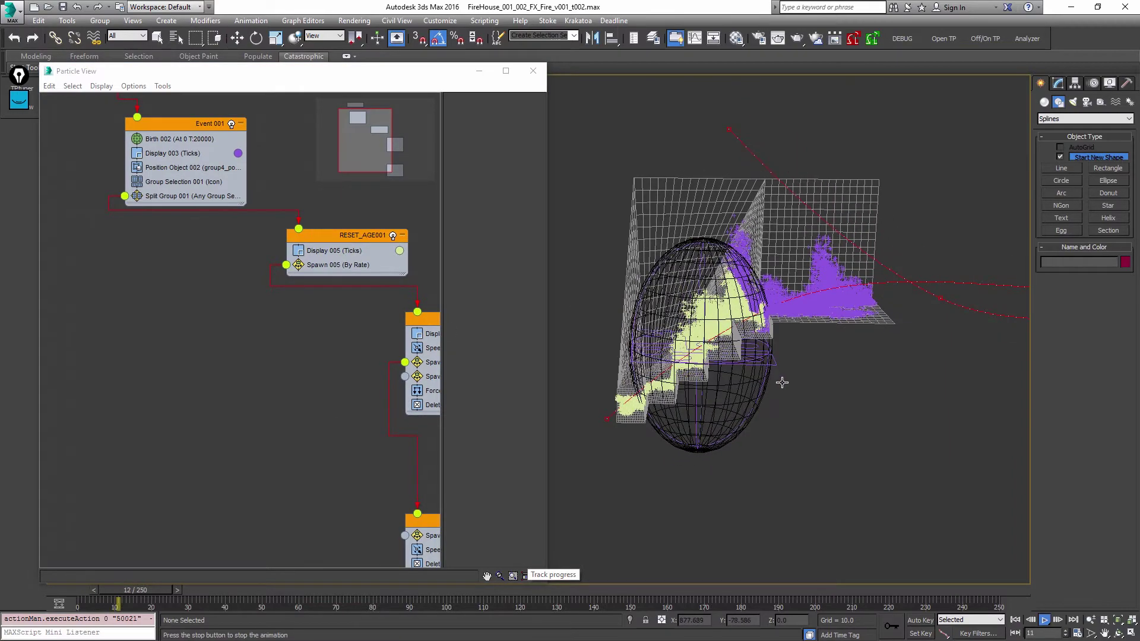
{"action": "key", "text": "/"}
{"action": "scroll", "coordinate": [735, 349], "scroll_direction": "up", "scroll_amount": 4}
{"action": "scroll", "coordinate": [755, 307], "scroll_direction": "down", "scroll_amount": 1}
{"action": "middle_click_drag", "start_coordinate": [736, 349], "coordinate": [766, 310], "text": "alt"}
- Set the display type to Lines for both Display 001 in Fire_A and Display 002 in Fire_B
{"action": "middle_click_drag", "start_coordinate": [301, 410], "coordinate": [223, 459]}
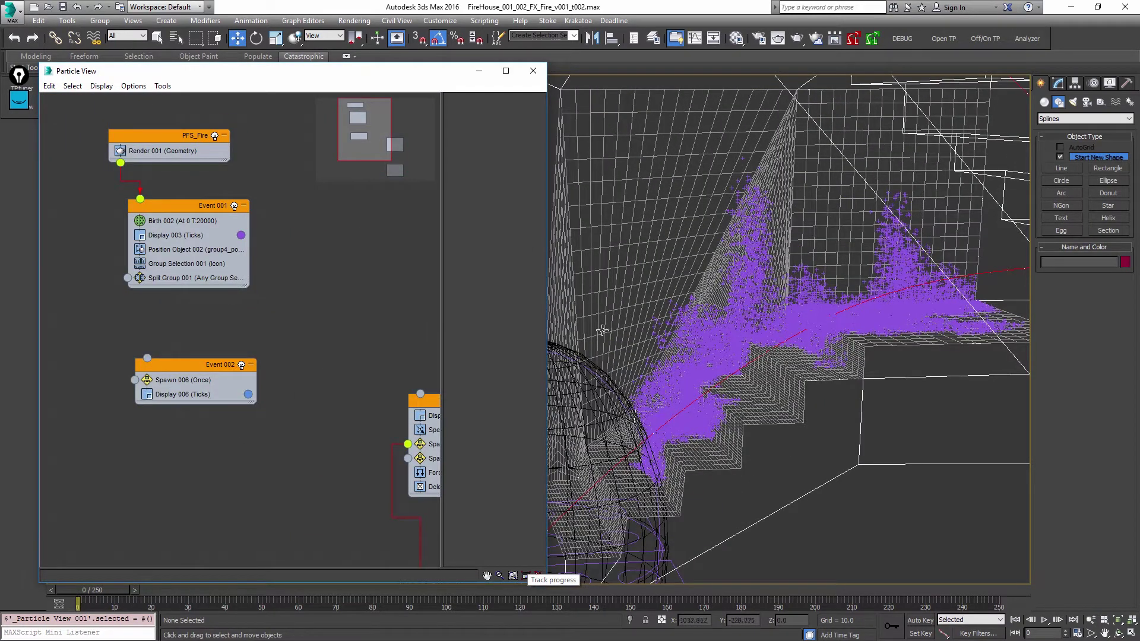
{"action": "scroll", "coordinate": [716, 358], "scroll_direction": "down", "scroll_amount": 1}
{"action": "scroll", "coordinate": [637, 362], "scroll_direction": "down", "scroll_amount": 2}
{"action": "left_click", "coordinate": [222, 354]}
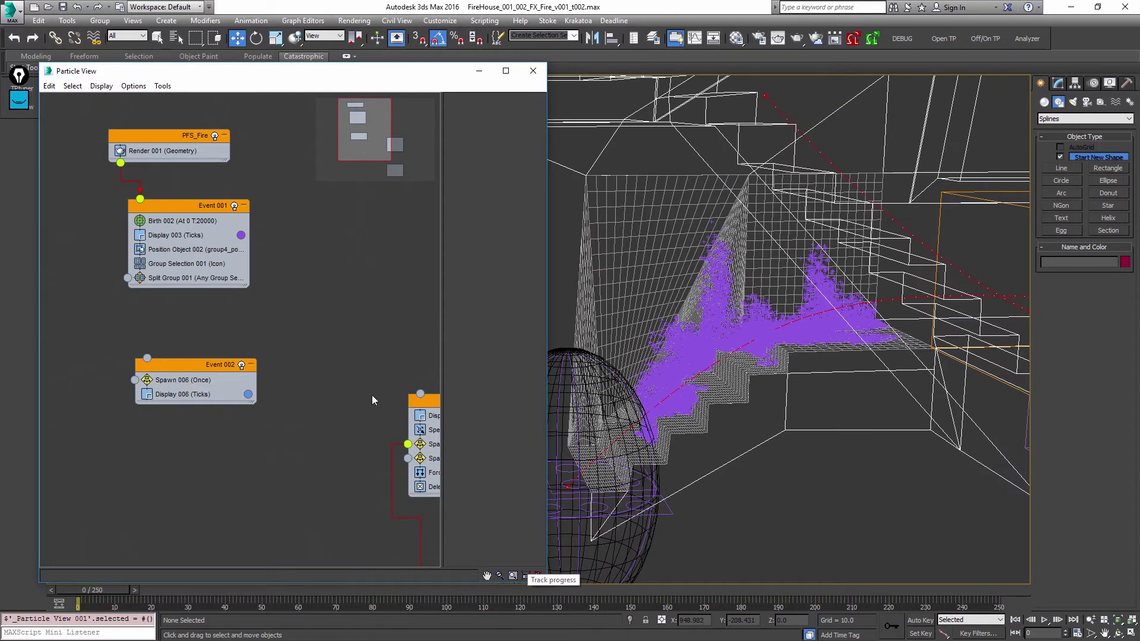
{"action": "middle_click_drag", "start_coordinate": [306, 381], "coordinate": [217, 326]}
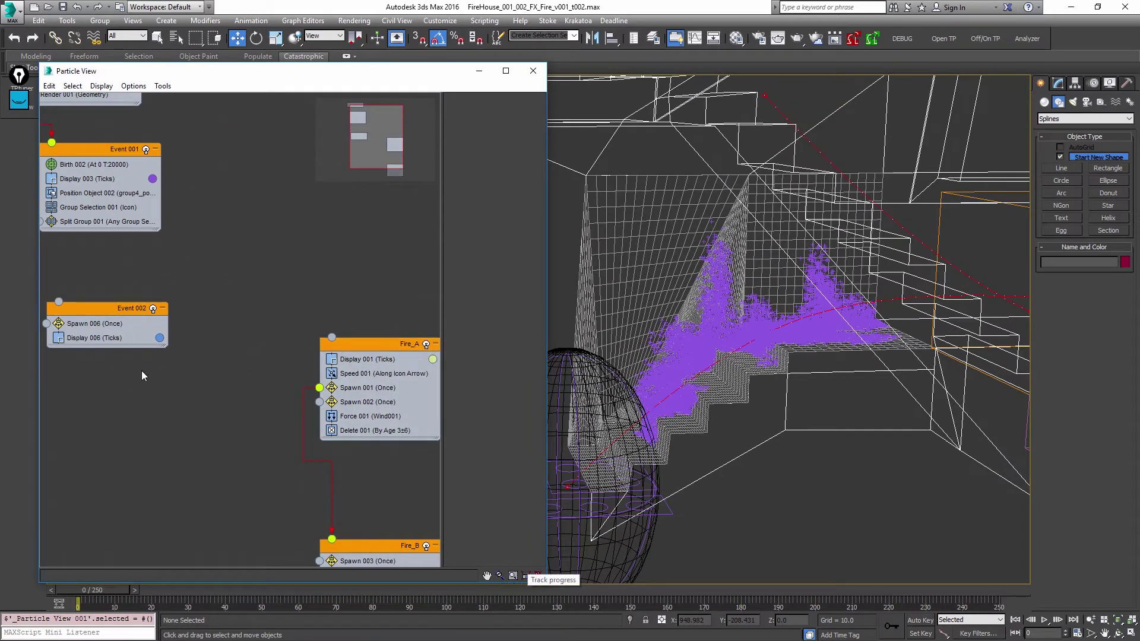
{"action": "left_click", "coordinate": [368, 359]}
{"action": "left_click", "coordinate": [507, 116]}
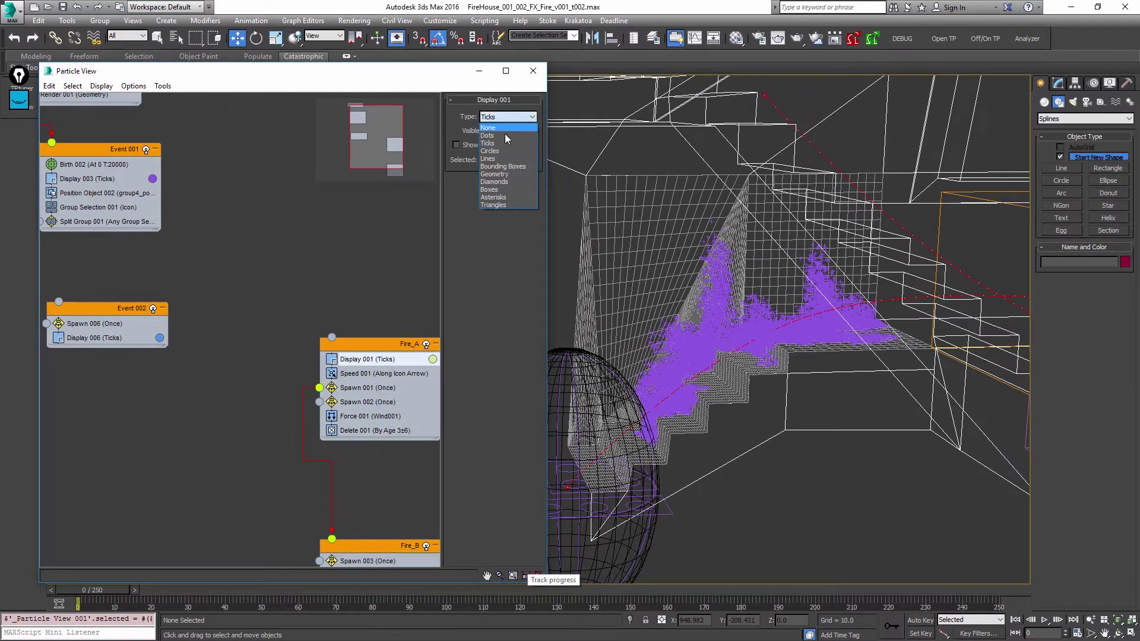
{"action": "left_click", "coordinate": [504, 159]}
{"action": "middle_click_drag", "start_coordinate": [269, 435], "coordinate": [254, 293]}
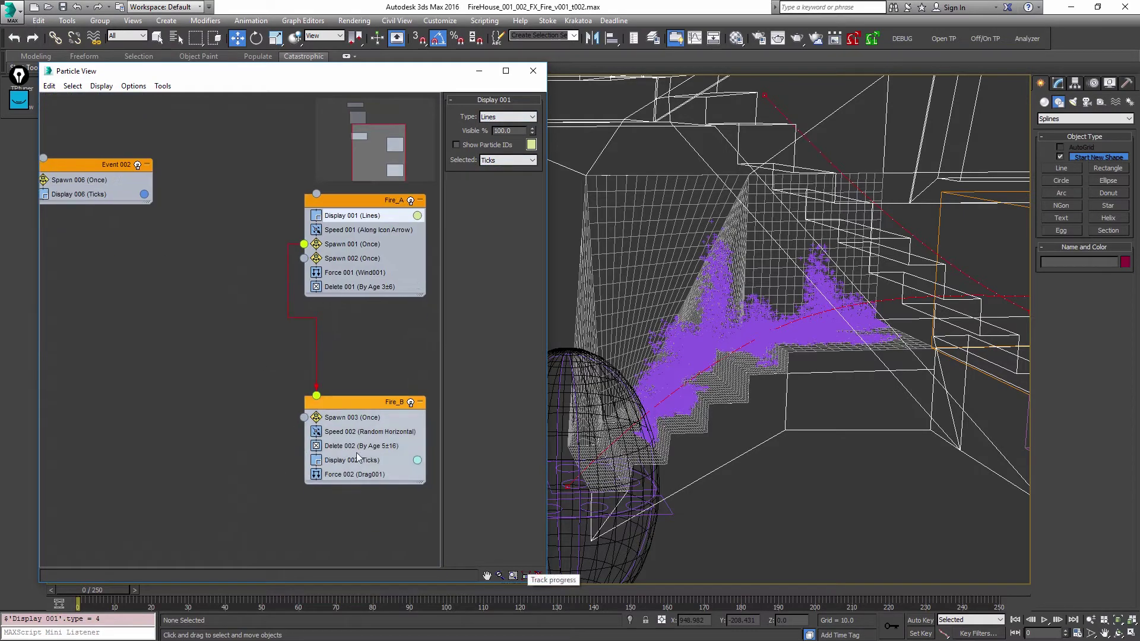
{"action": "left_click", "coordinate": [352, 460]}
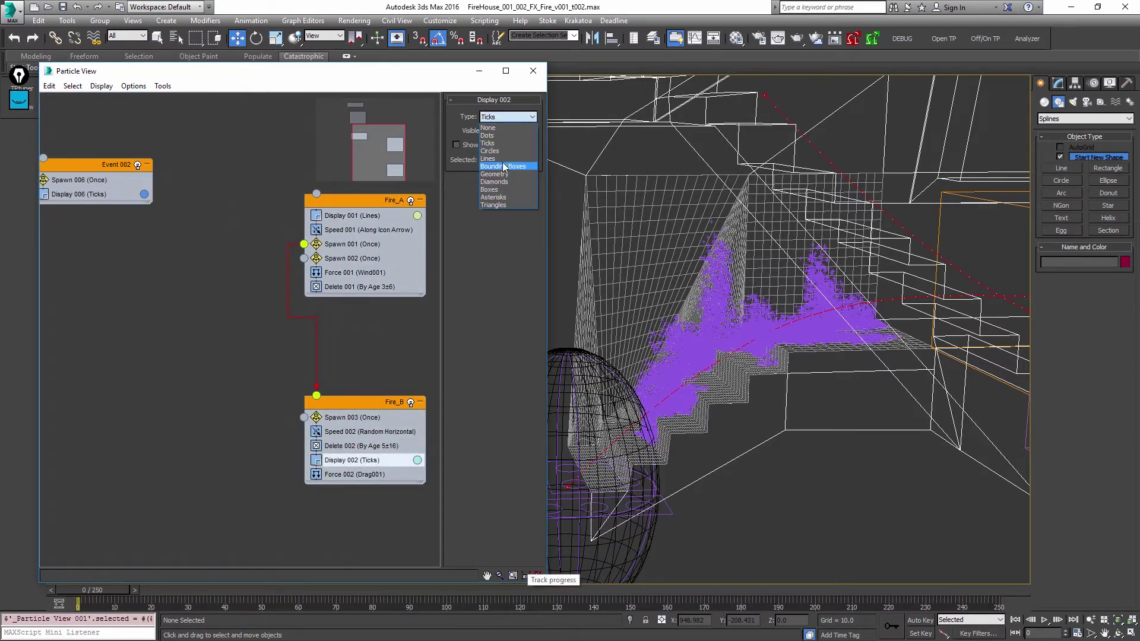
{"action": "left_click", "coordinate": [493, 158]}
- Set Display 003 in Event 001 to None and Display 006 in Event 002 to Circles
{"action": "middle_click_drag", "start_coordinate": [339, 267], "coordinate": [428, 363]}
{"action": "middle_click_drag", "start_coordinate": [178, 185], "coordinate": [241, 228]}
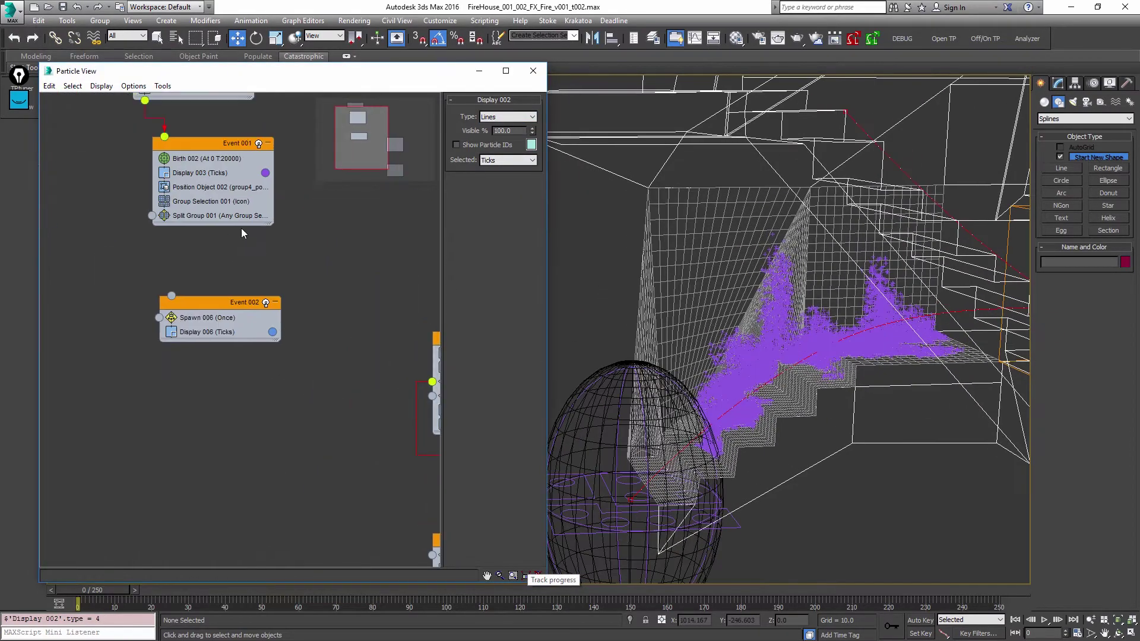
{"action": "left_click", "coordinate": [234, 170]}
{"action": "left_click", "coordinate": [508, 116]}
{"action": "left_click", "coordinate": [498, 128]}
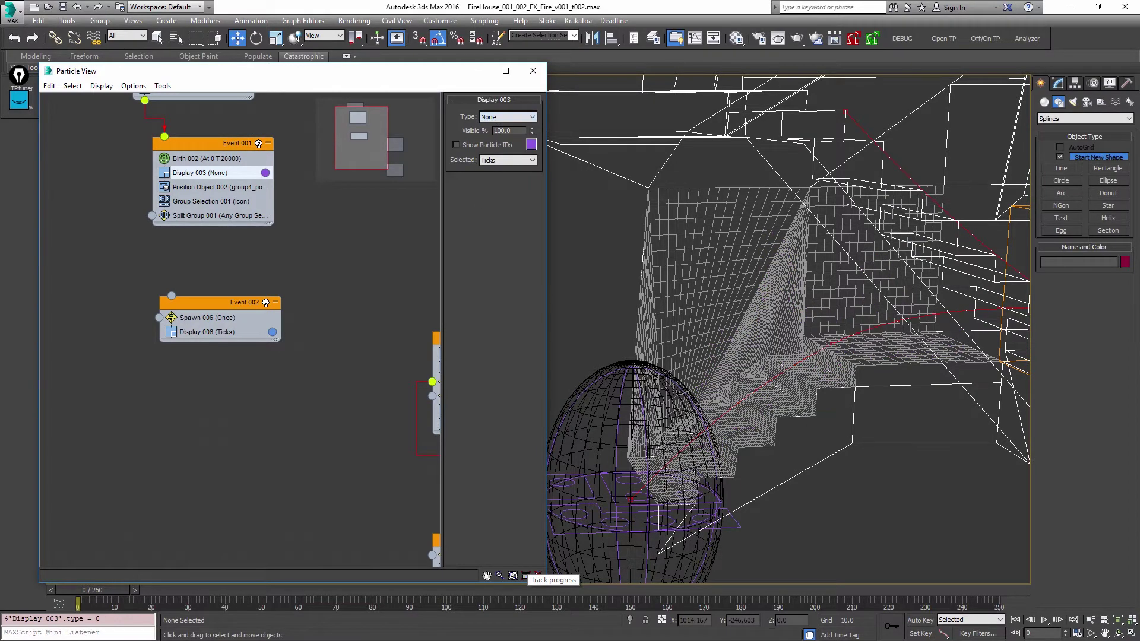
{"action": "left_click", "coordinate": [216, 332]}
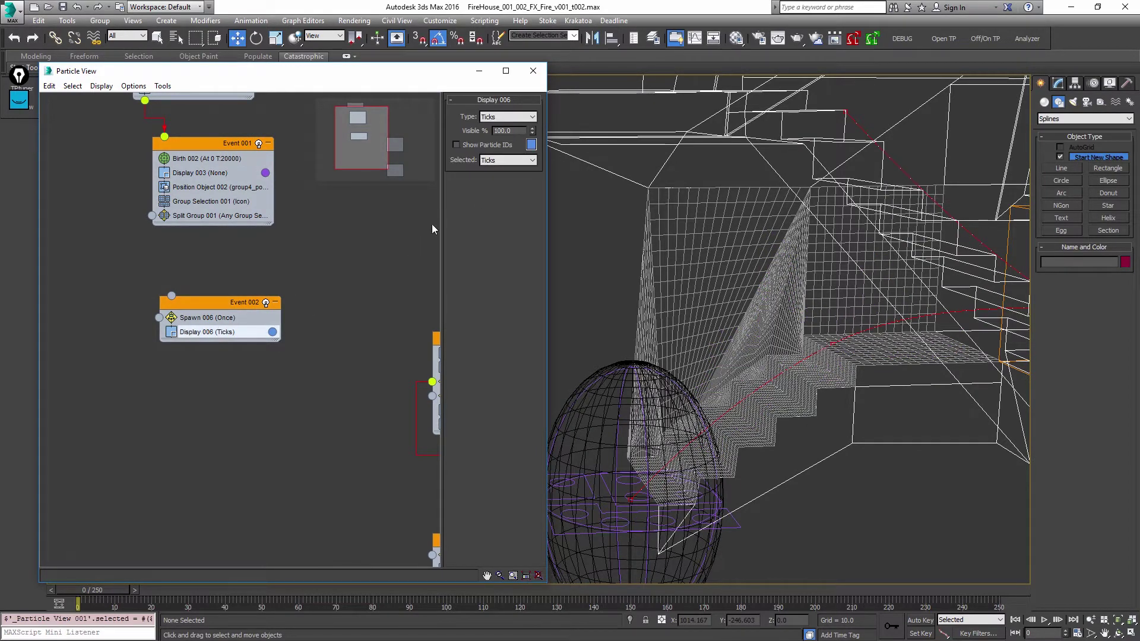
{"action": "left_click", "coordinate": [501, 118]}
{"action": "left_click", "coordinate": [502, 147]}
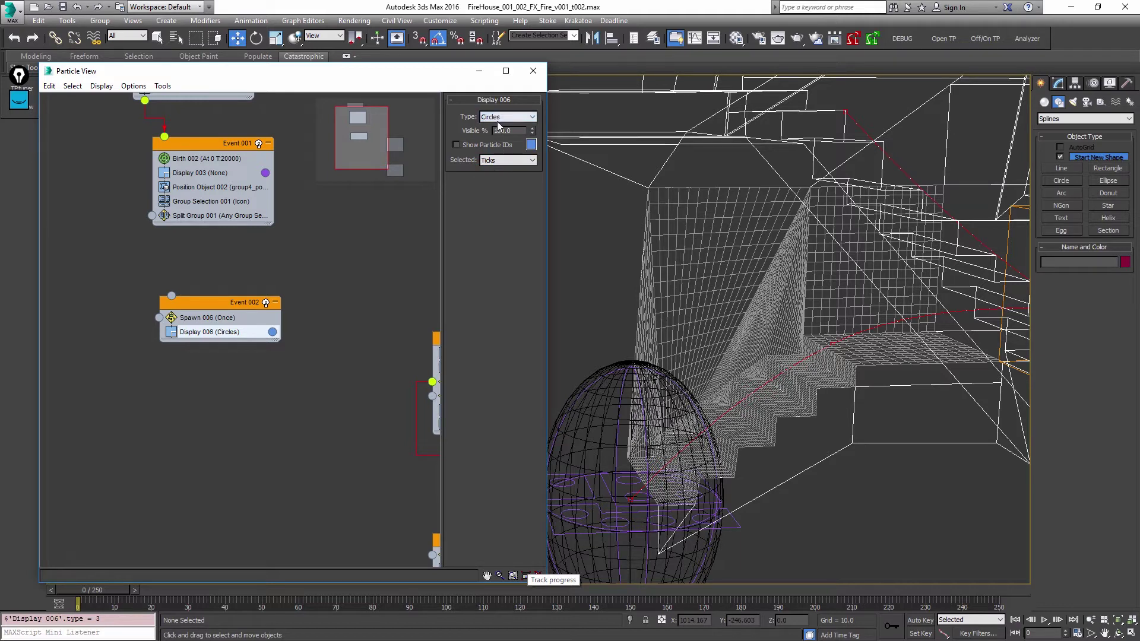
- Copy Event 002 as an independent event above Fire_A, and wire Split Group 001 to the original Event 002
{"action": "middle_click_drag", "start_coordinate": [274, 356], "coordinate": [209, 361]}
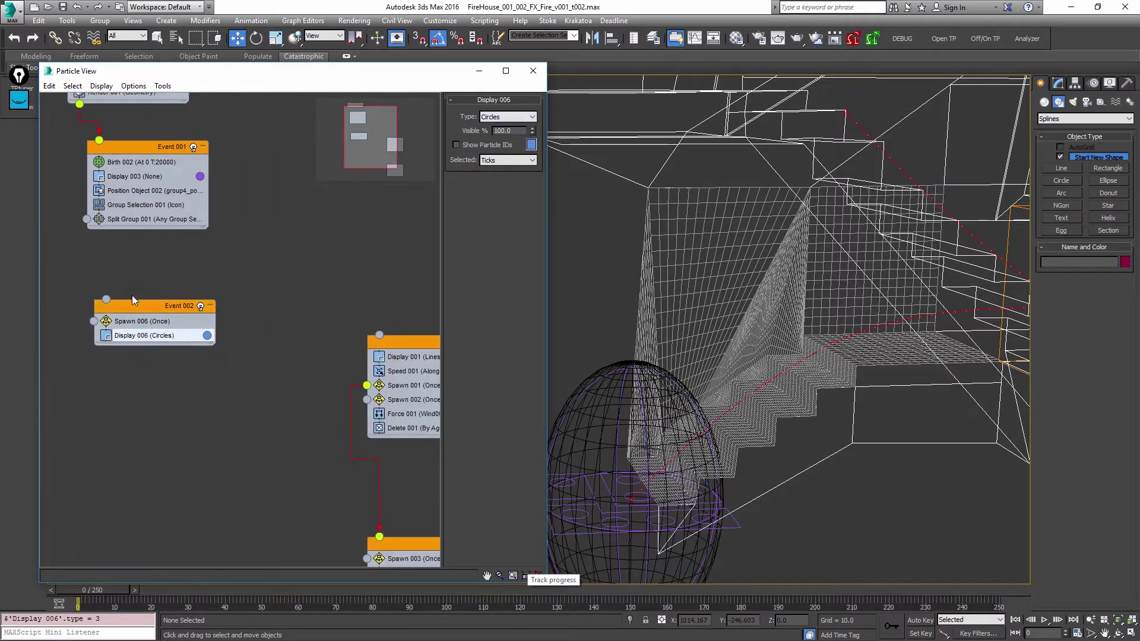
{"action": "mouse_move", "coordinate": [136, 305]}
{"action": "left_mouse_down", "text": "shift"}
{"action": "mouse_move", "coordinate": [200, 305]}
{"action": "mouse_move", "coordinate": [304, 237]}
{"action": "left_mouse_up", "text": "shift"}
{"action": "left_click", "coordinate": [347, 271]}
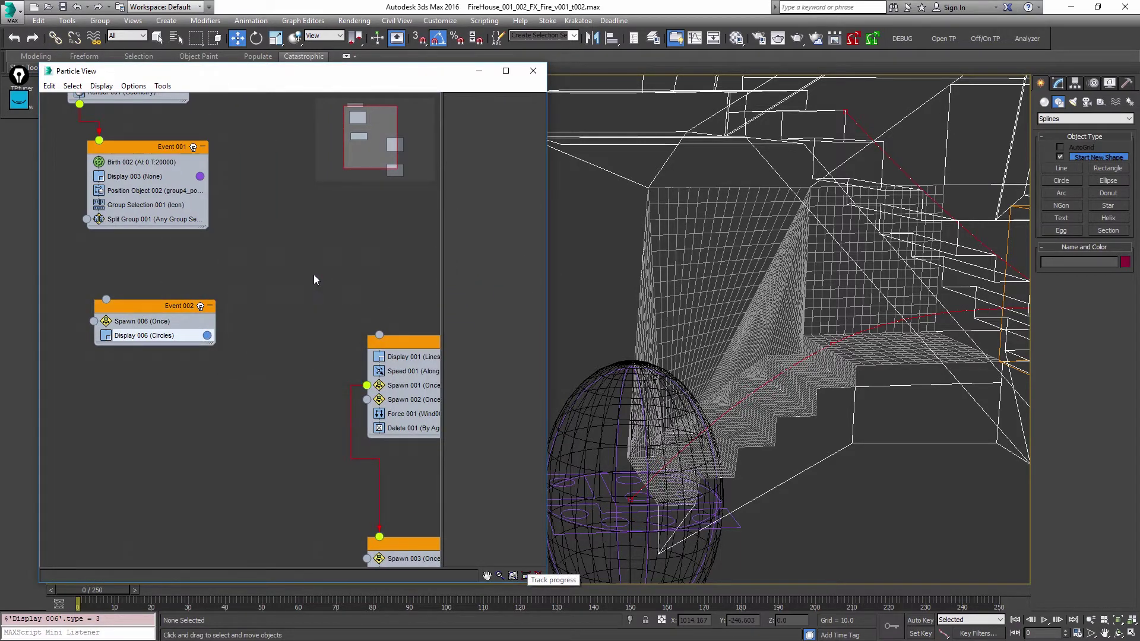
{"action": "left_click_drag", "start_coordinate": [87, 219], "coordinate": [107, 299]}
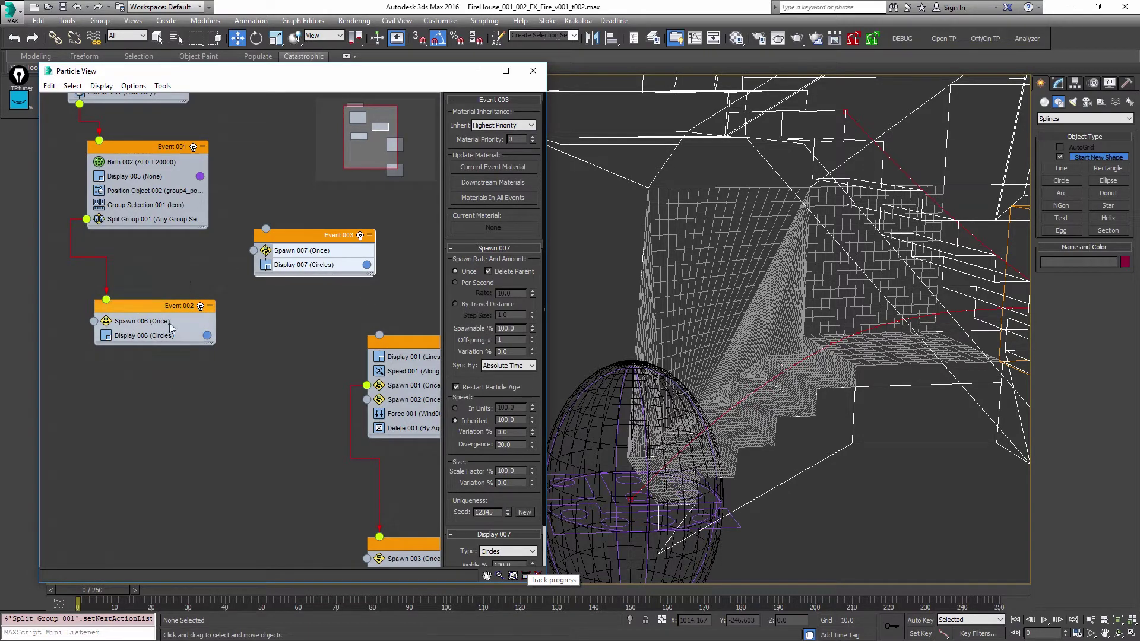
{"action": "left_click_drag", "start_coordinate": [310, 235], "coordinate": [351, 258]}
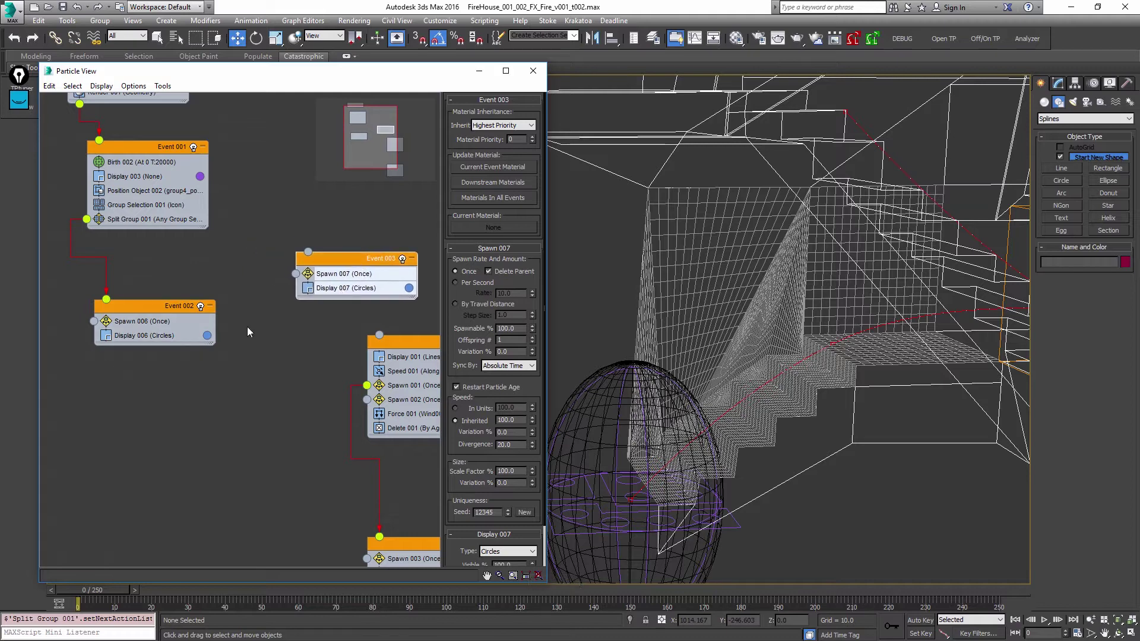
- Rename Event 002 as ActiveEmitter, shifting the event slightly away from Event 001
{"action": "left_click", "coordinate": [282, 320]}
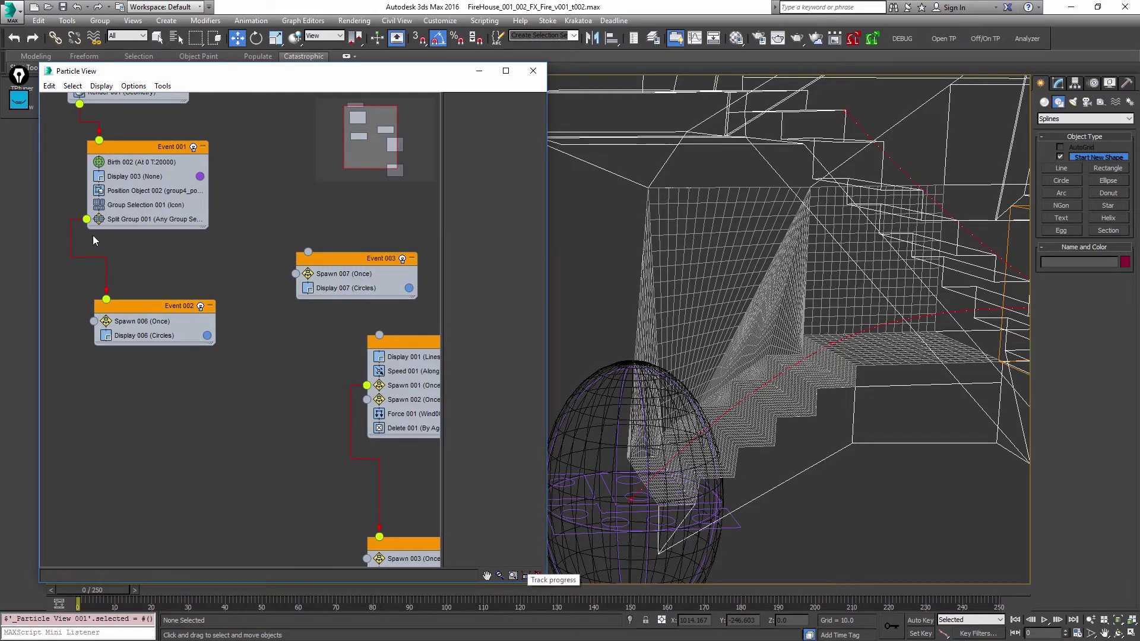
{"action": "left_click_drag", "start_coordinate": [173, 304], "coordinate": [187, 319]}
{"action": "right_click", "coordinate": [186, 319]}
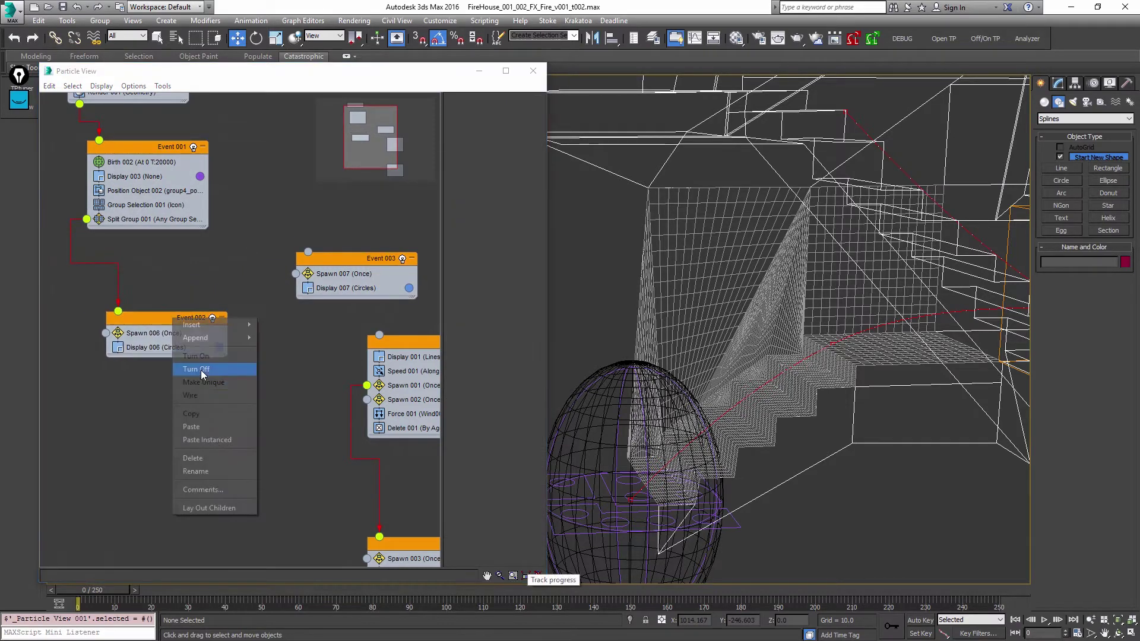
{"action": "left_click", "coordinate": [201, 470]}
{"action": "type", "text": "Active"}
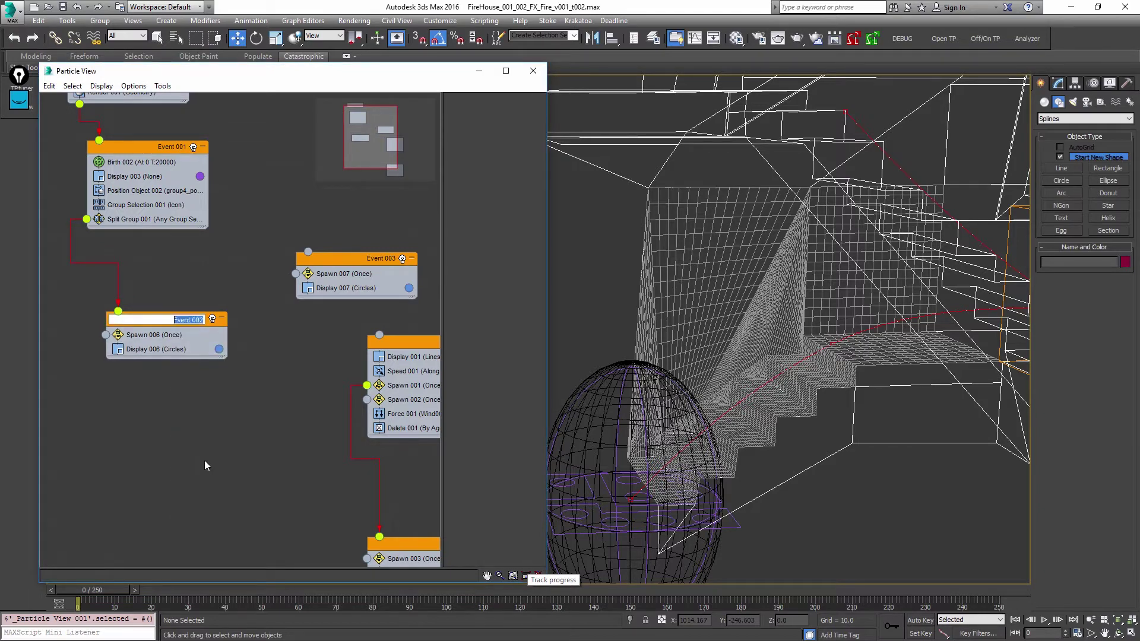
{"action": "type", "text": "Emitter"}
{"action": "key", "text": "Return"}
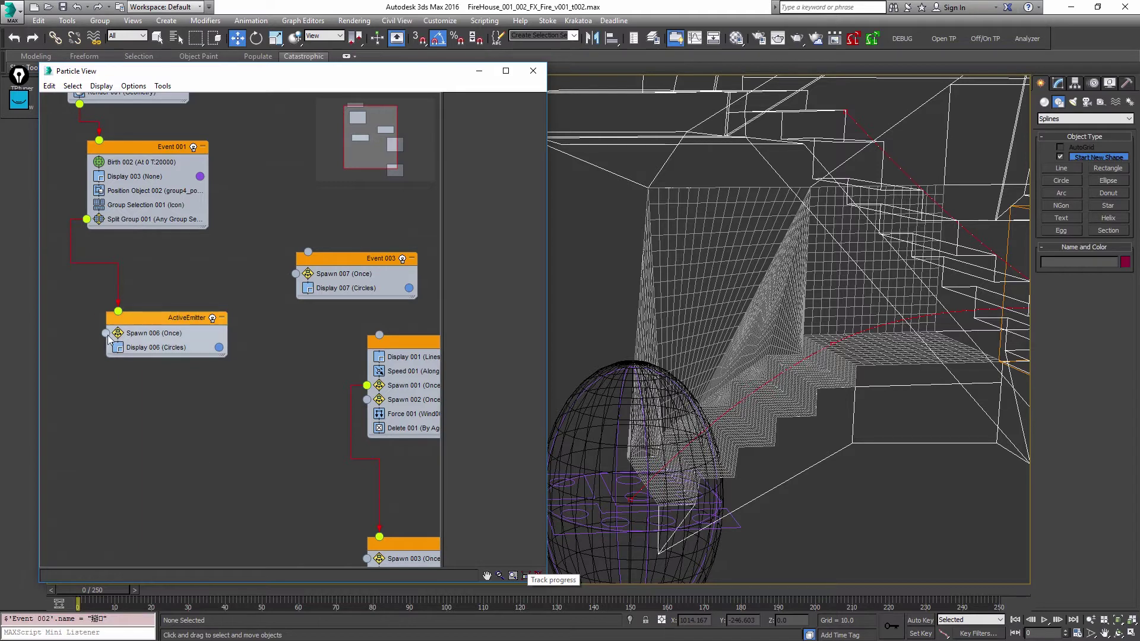
- Wire the Spawn 006 output of ActiveEmitter to Event 003, and move the ActiveEmitter event slightly lower
{"action": "left_click_drag", "start_coordinate": [107, 333], "coordinate": [309, 252]}
{"action": "left_click", "coordinate": [178, 333]}
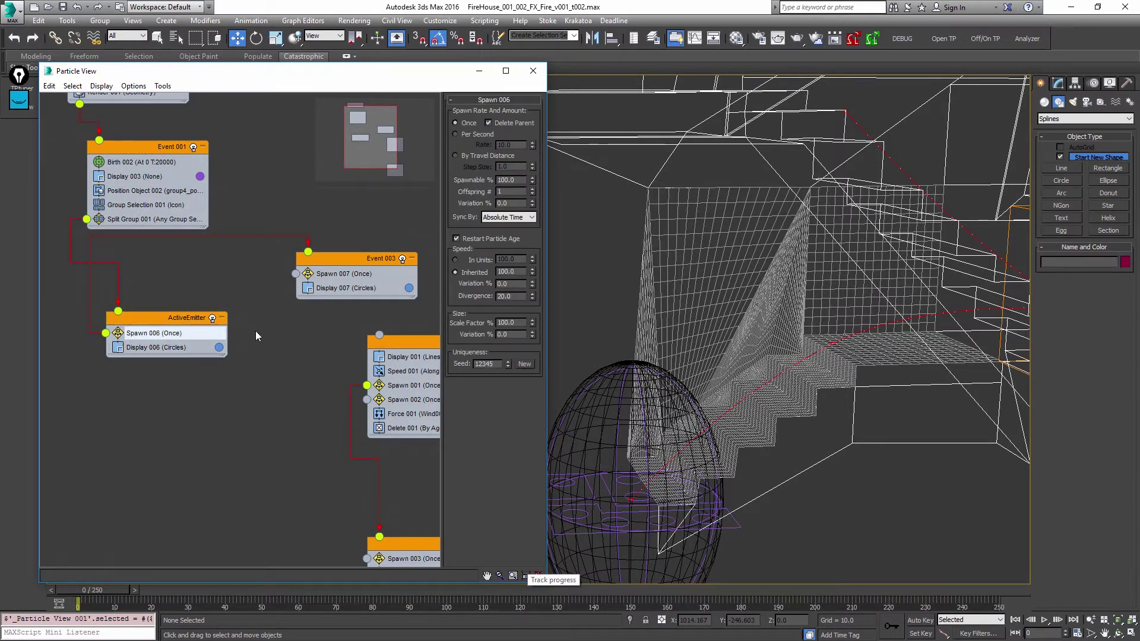
{"action": "mouse_move", "coordinate": [159, 319]}
{"action": "left_mouse_down"}
{"action": "mouse_move", "coordinate": [177, 317]}
{"action": "mouse_move", "coordinate": [158, 331]}
{"action": "left_mouse_up"}
- Set Spawn 007 in Event 003 to spawn per second at a rate of 3
{"action": "left_click", "coordinate": [374, 270]}
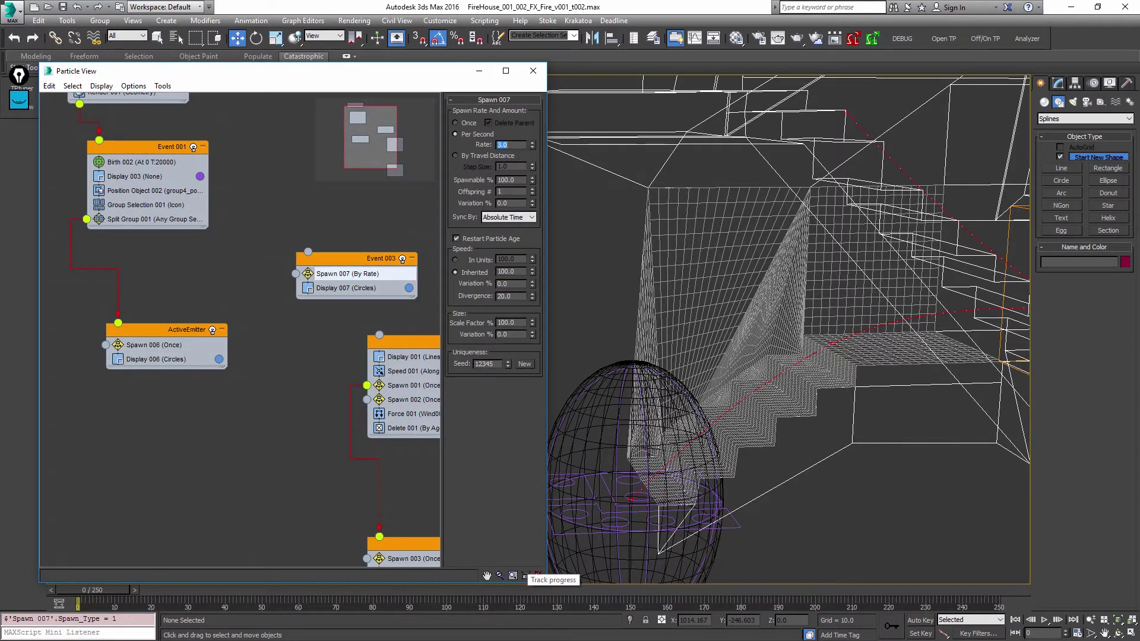
{"action": "left_click", "coordinate": [300, 214]}
- Wire Spawn 006 to Event 003 and Spawn 007 to the fire event containing Display 001, then play the simulation
{"action": "left_click_drag", "start_coordinate": [106, 345], "coordinate": [381, 334]}
{"action": "middle_click_drag", "start_coordinate": [350, 361], "coordinate": [335, 350]}
{"action": "middle_click", "coordinate": [711, 346]}
{"action": "key", "text": "slash"}
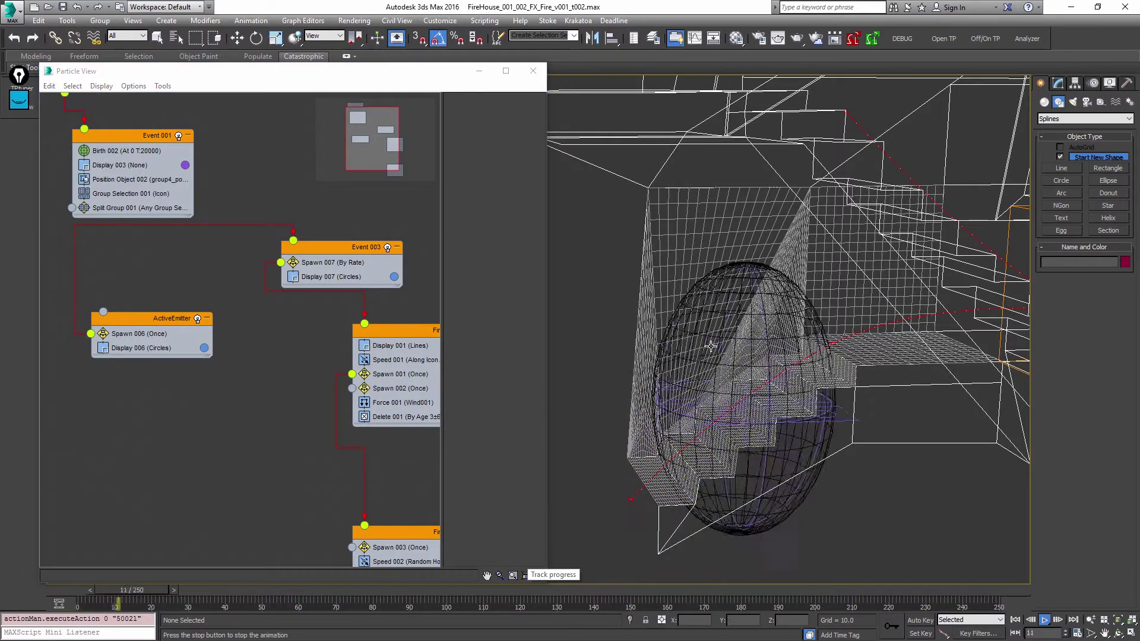
{"action": "key", "text": "slash"}
{"action": "key", "text": "Home"}
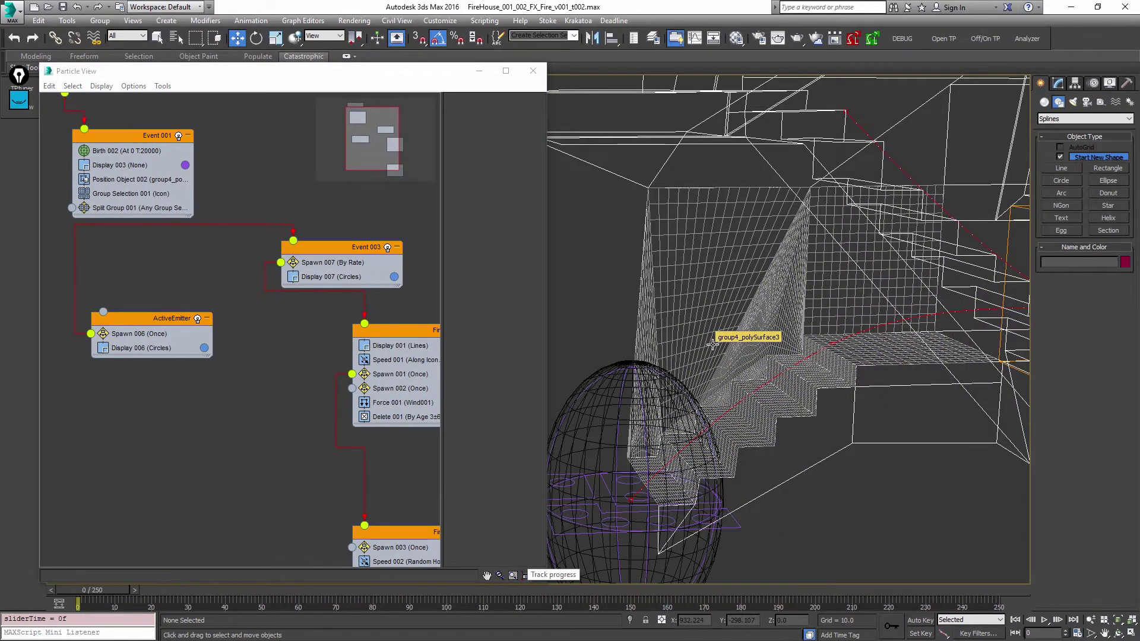
{"action": "key", "text": "slash"}
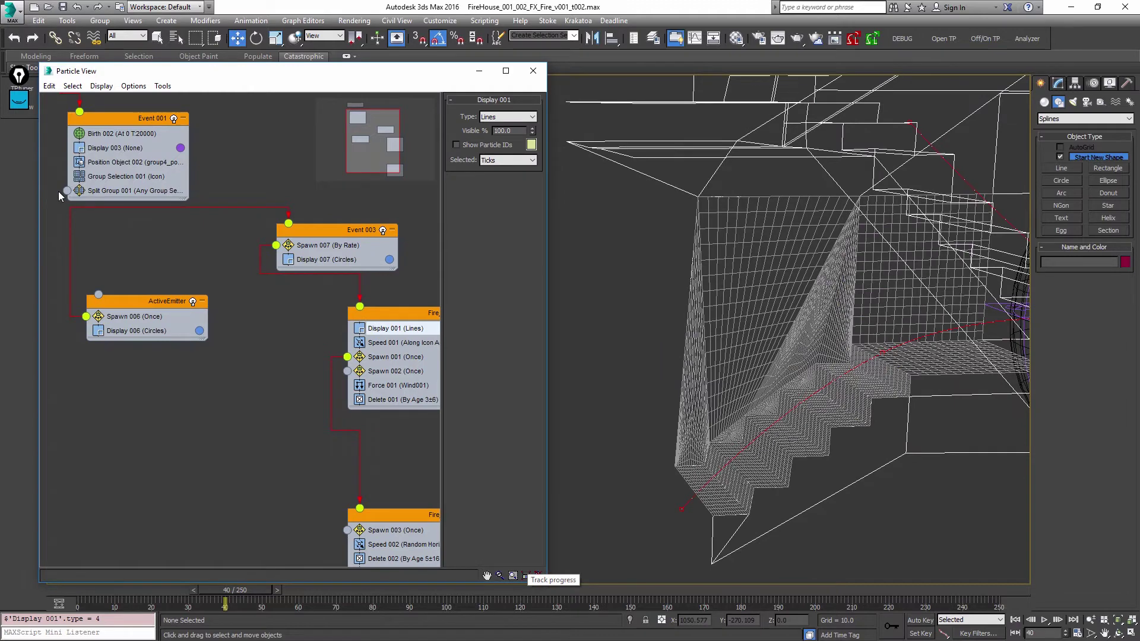
- Reconnect the Split Group 001 output to the ActiveEmitter event and play the simulation
{"action": "left_click_drag", "start_coordinate": [67, 190], "coordinate": [83, 214]}
{"action": "key", "text": "slash"}
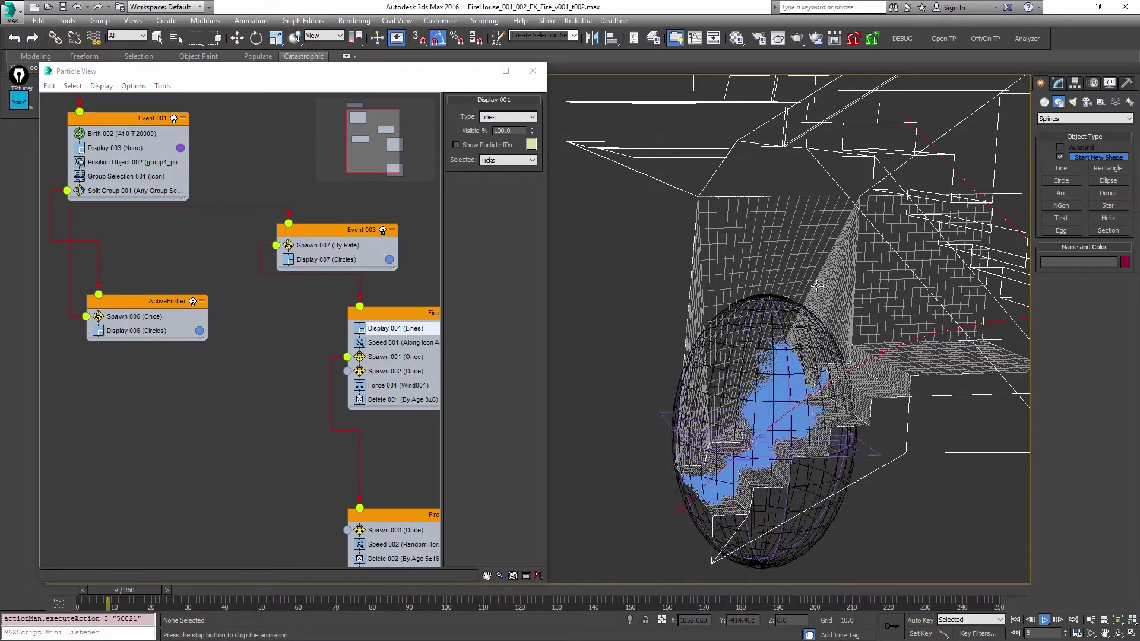
{"action": "key", "text": "slash"}
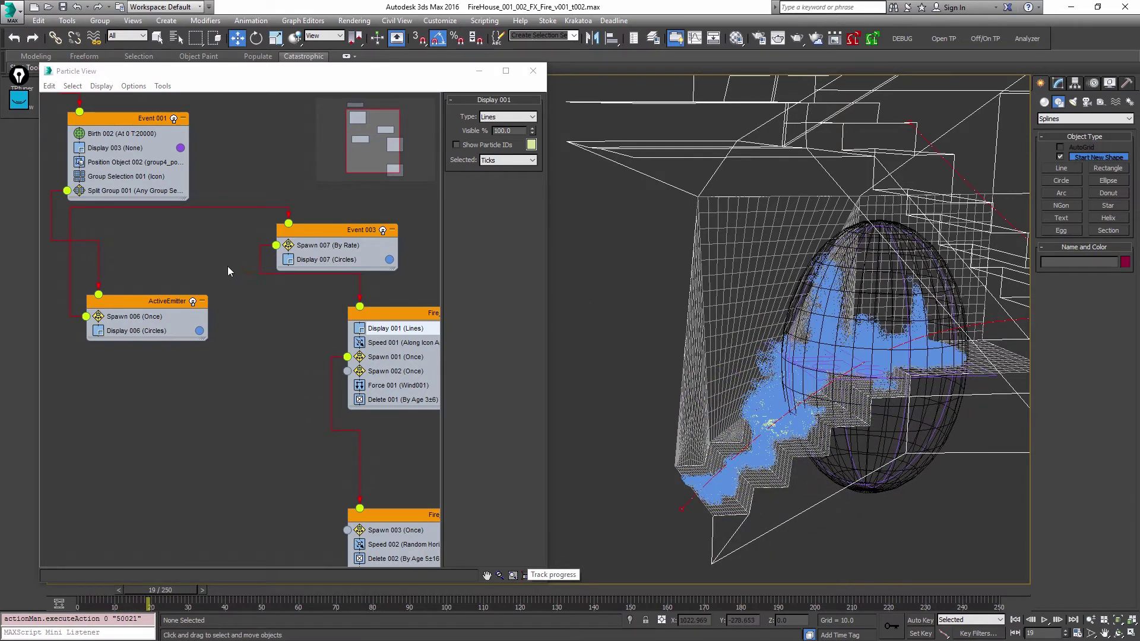
- Set the Birth 002 amount to 2000 particles and preview the simulation
{"action": "left_click", "coordinate": [143, 132]}
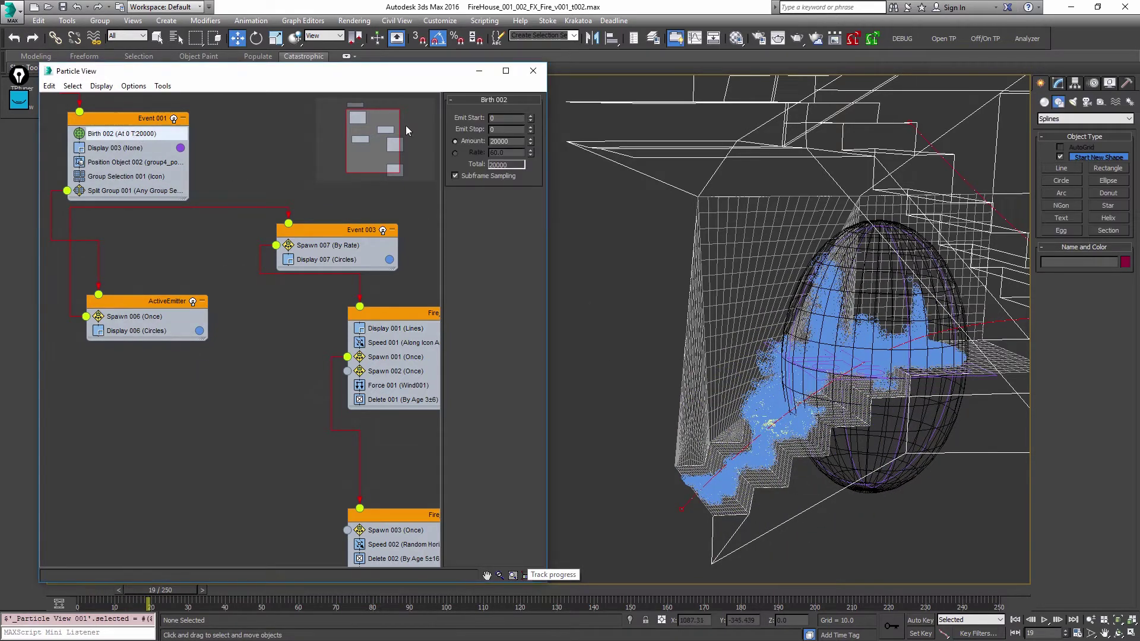
{"action": "key", "text": "Return"}
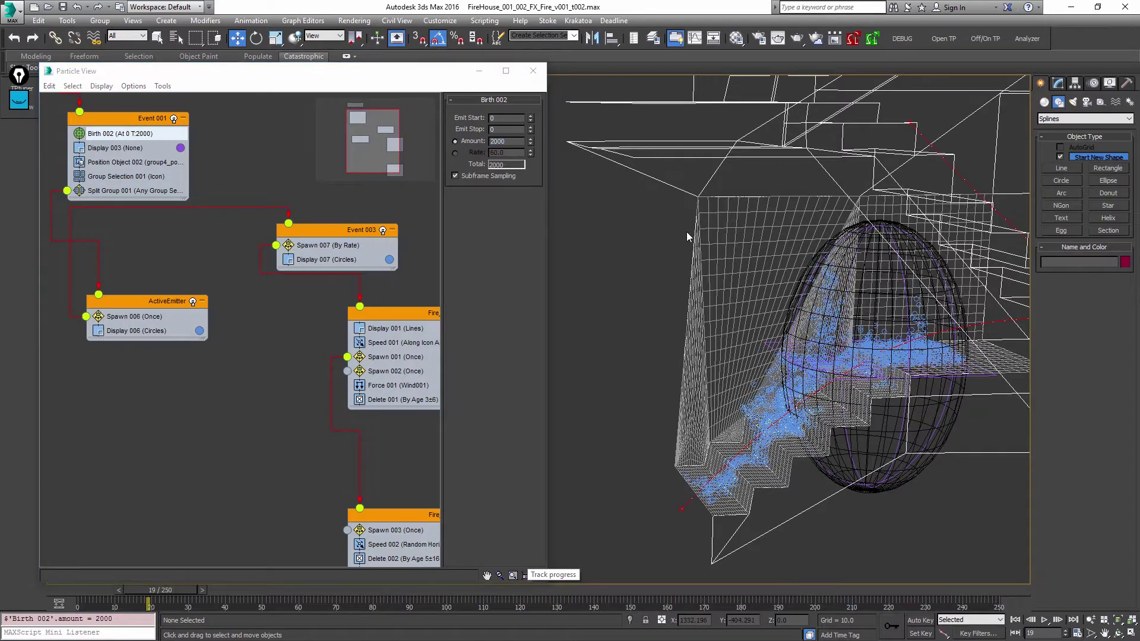
{"action": "key", "text": "slash"}
{"action": "mouse_move", "coordinate": [686, 230]}
{"action": "middle_mouse_down", "text": "alt"}
{"action": "mouse_move", "coordinate": [768, 283]}
{"action": "mouse_move", "coordinate": [826, 302]}
{"action": "mouse_move", "coordinate": [684, 237]}
{"action": "middle_mouse_up", "text": "alt"}
{"action": "key", "text": "slash"}
- Delete the house geometry surrounding the stairs, switch the viewport to shaded display and play the simulation
{"action": "left_click", "coordinate": [639, 184]}
{"action": "key", "text": "Delete"}
{"action": "key", "text": "F3"}
{"action": "key", "text": "slash"}
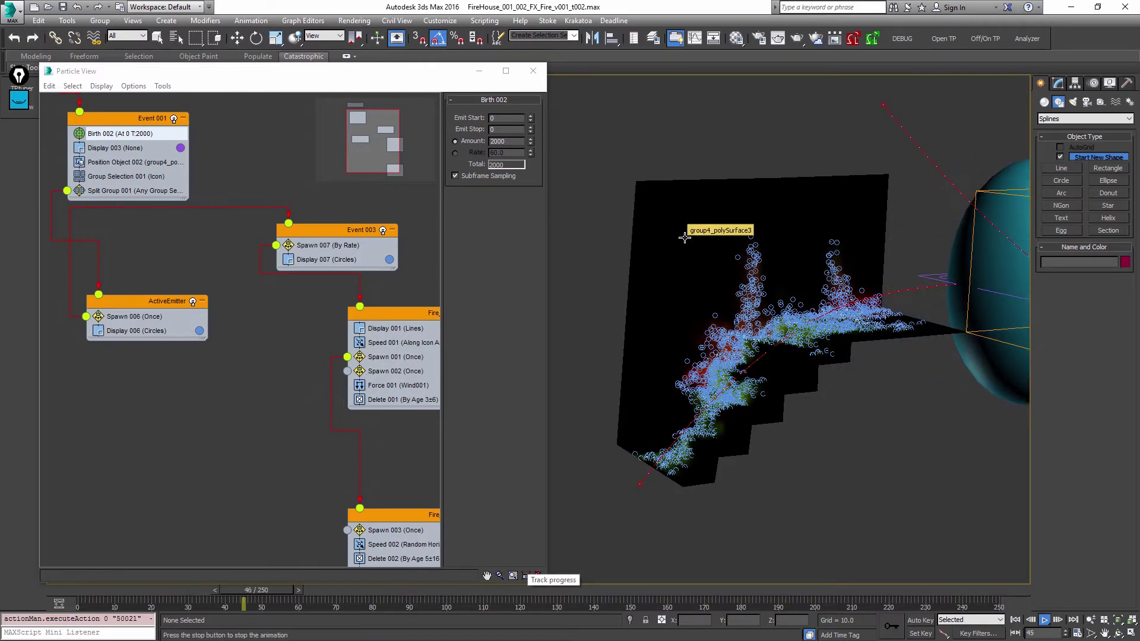
{"action": "middle_click_drag", "start_coordinate": [789, 325], "coordinate": [733, 323]}
{"action": "scroll", "coordinate": [734, 324], "scroll_direction": "up", "scroll_amount": 3}
{"action": "key", "text": "slash"}
- Set the display type of both Display 006 and Display 007 to Dots
{"action": "left_click", "coordinate": [137, 331]}
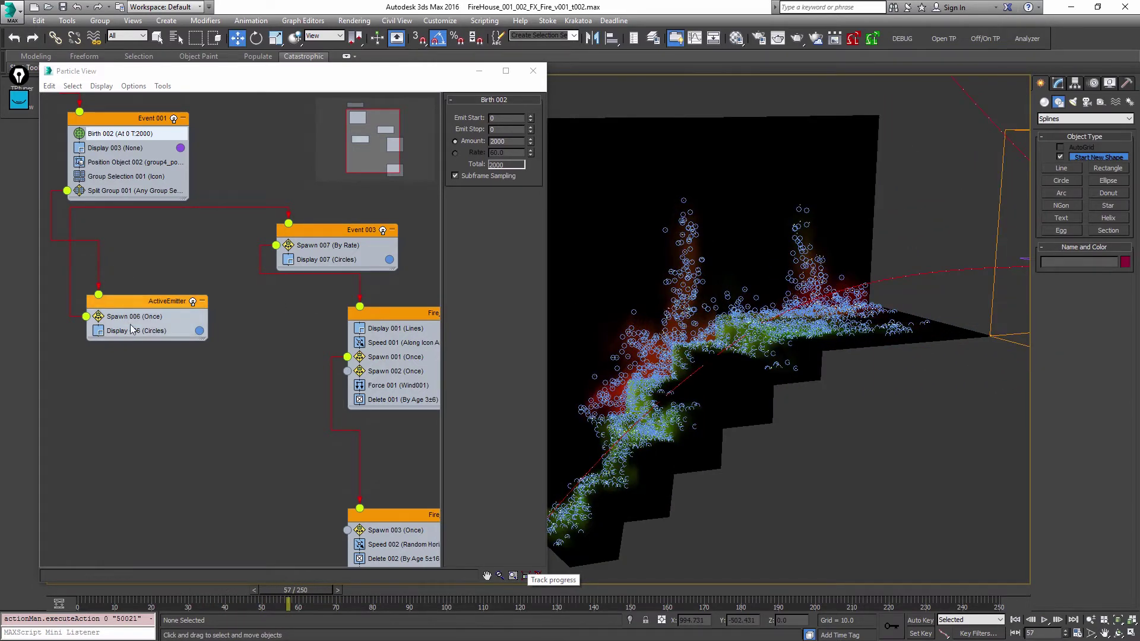
{"action": "left_click", "coordinate": [507, 117]}
{"action": "left_click", "coordinate": [506, 134]}
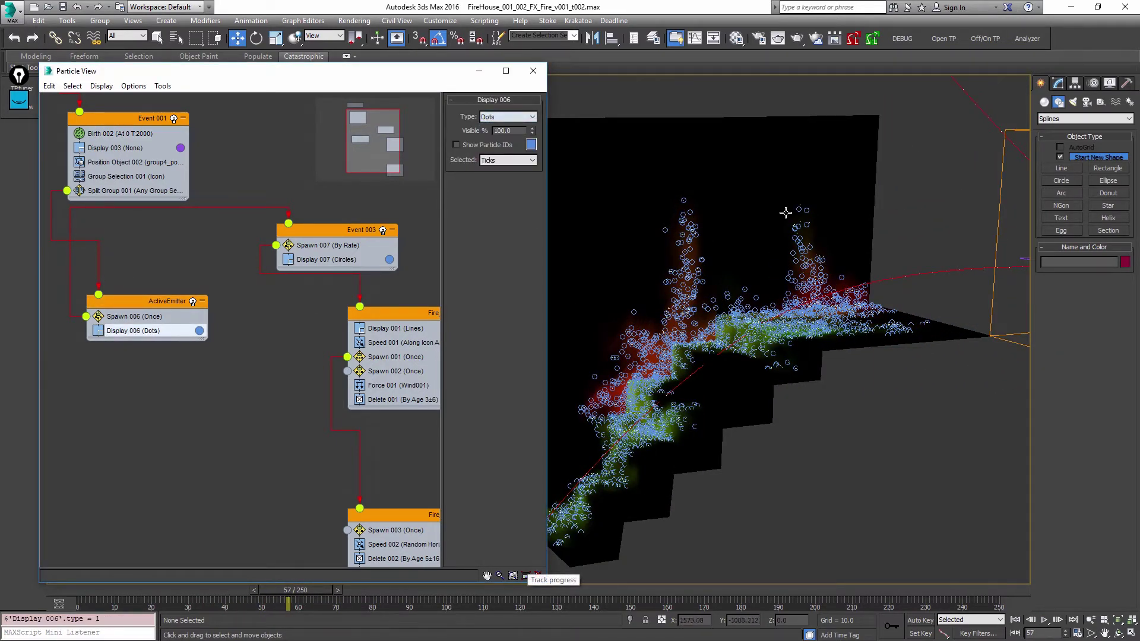
{"action": "key", "text": "Home"}
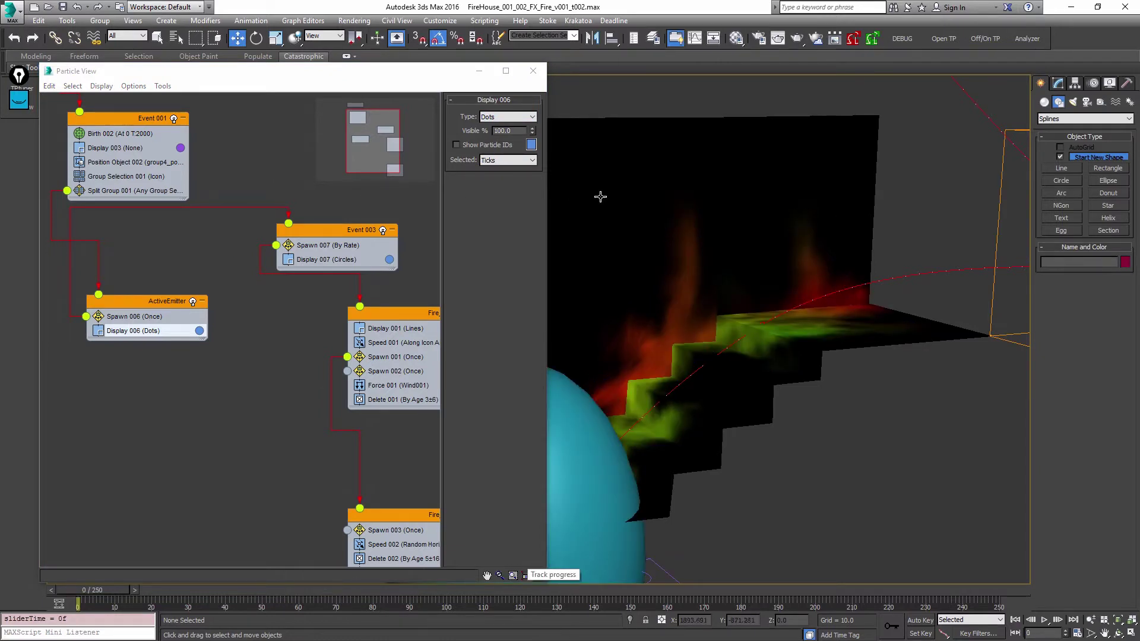
{"action": "left_click", "coordinate": [326, 260]}
{"action": "left_click", "coordinate": [498, 119]}
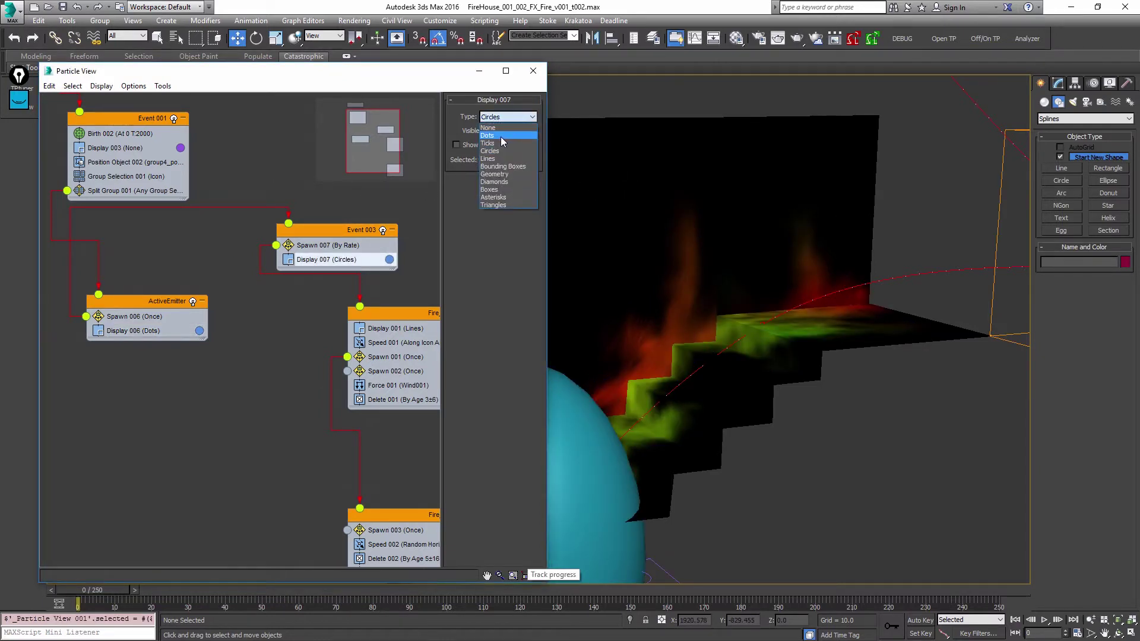
{"action": "left_click", "coordinate": [506, 134]}
- Turn off the vertex colour display on the stair mesh and play the simulation to examine the fire particles
{"action": "key", "text": "slash"}
{"action": "left_click", "coordinate": [924, 187]}
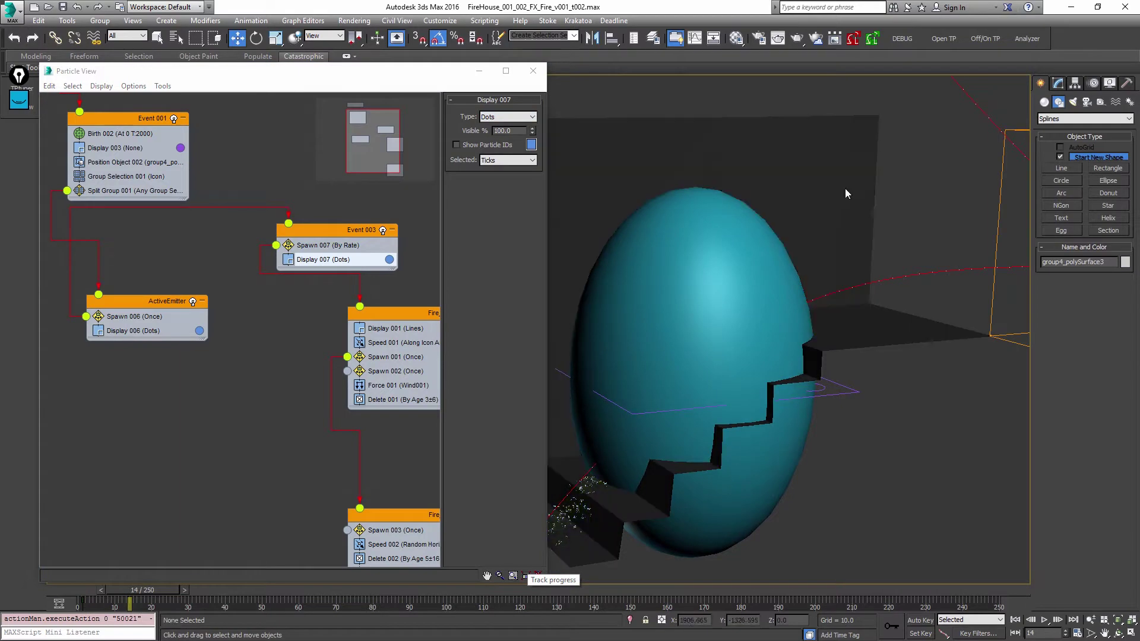
{"action": "key", "text": "slash"}
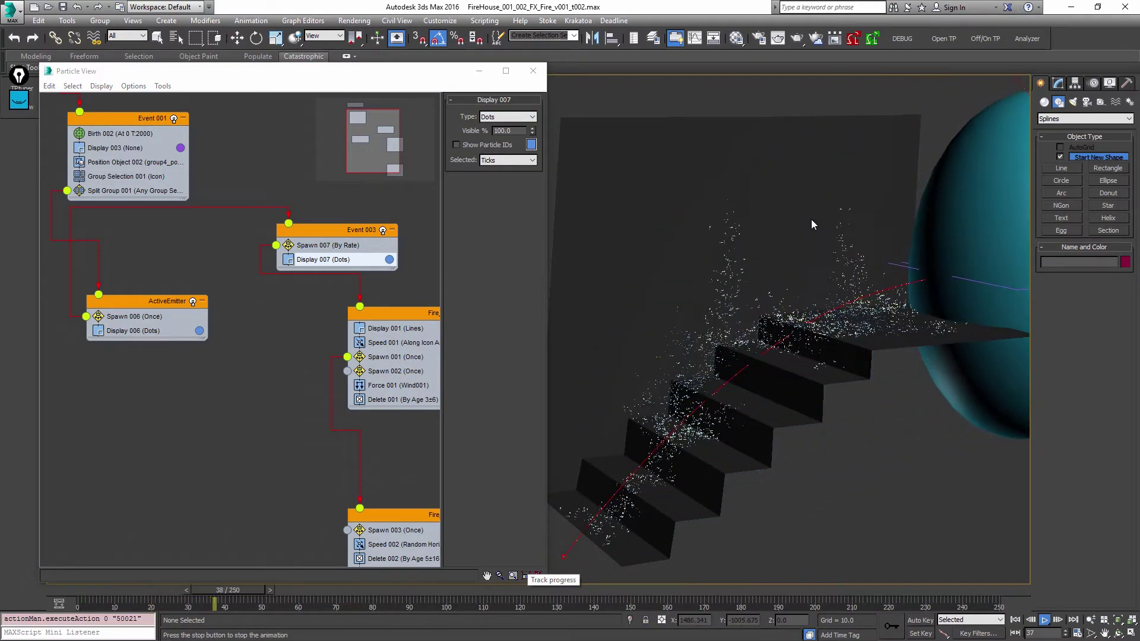
{"action": "scroll", "coordinate": [856, 282], "scroll_direction": "down", "scroll_amount": 3}
{"action": "right_click", "coordinate": [857, 282]}
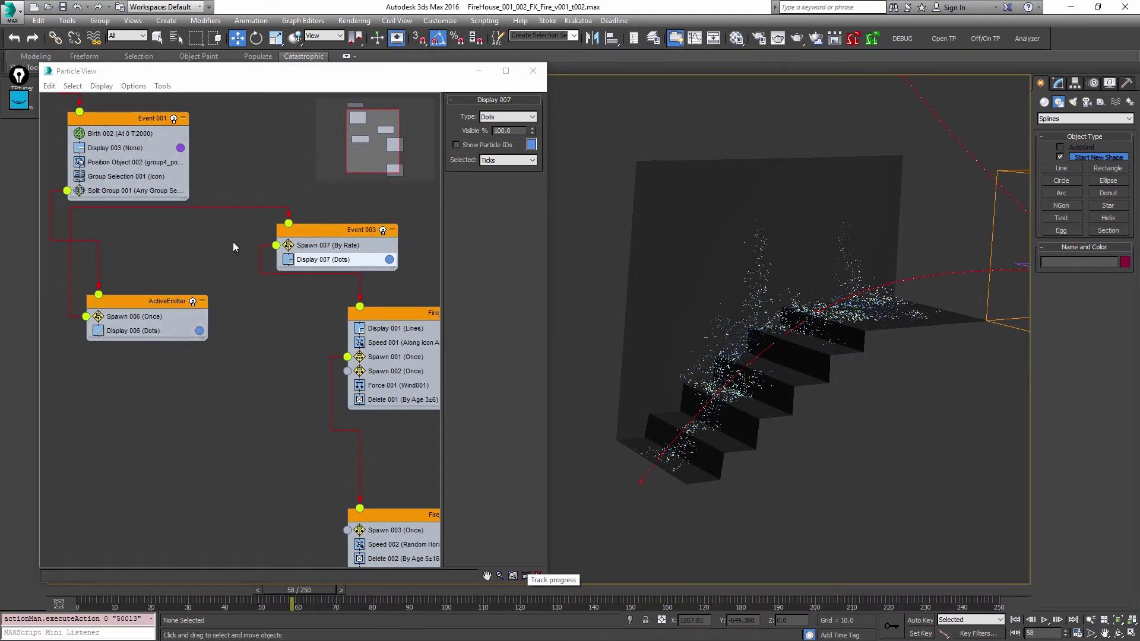
{"action": "key", "text": "slash"}
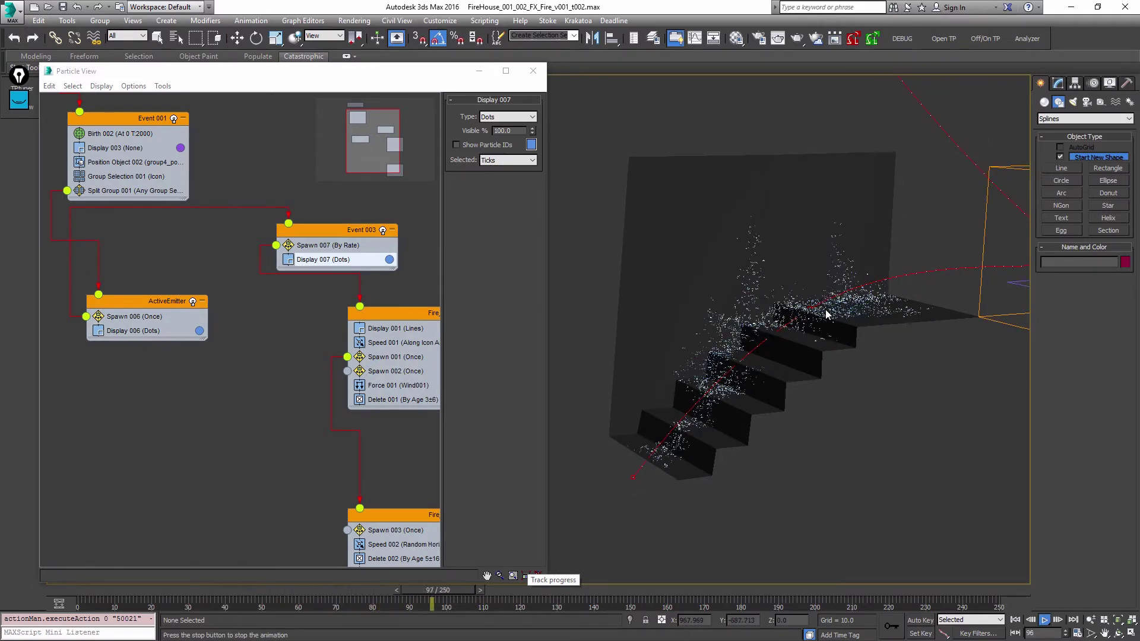
{"action": "key", "text": "slash"}
{"action": "key", "text": "Home"}
- Set the Spawn 007 offspring variation to 50% and play the simulation to inspect the particles on the stairs
{"action": "left_click", "coordinate": [328, 245]}
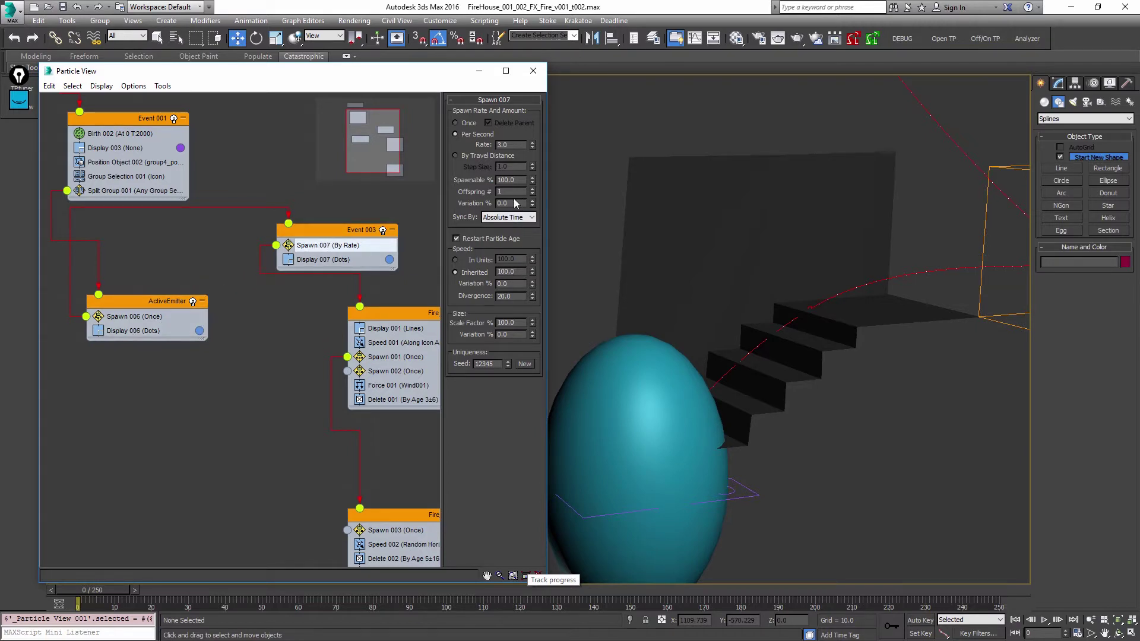
{"action": "type", "text": "50"}
{"action": "key", "text": "Return"}
{"action": "key", "text": "/"}
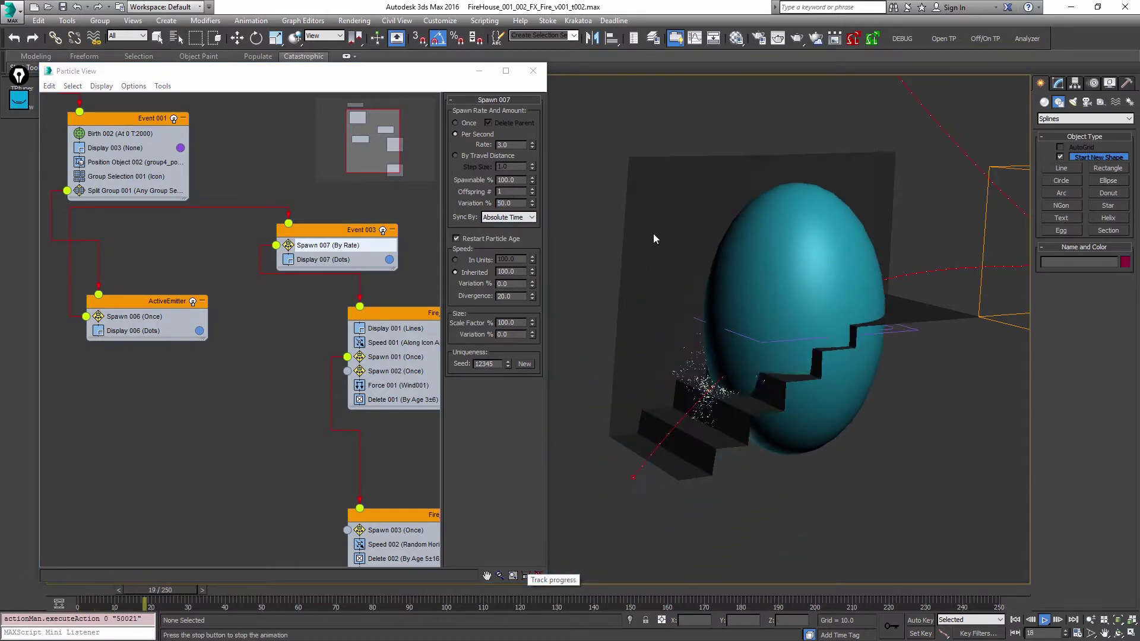
{"action": "key", "text": "/"}
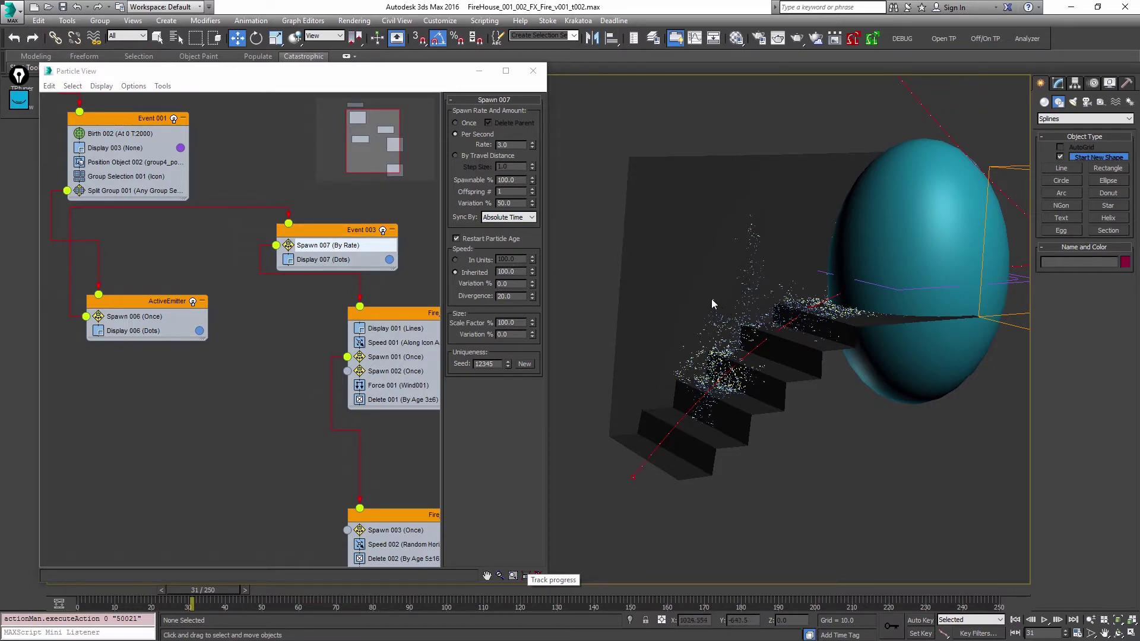
{"action": "mouse_move", "coordinate": [722, 337]}
{"action": "middle_mouse_down", "text": "alt"}
{"action": "mouse_move", "coordinate": [734, 317]}
{"action": "mouse_move", "coordinate": [721, 340]}
{"action": "middle_mouse_up", "text": "alt"}
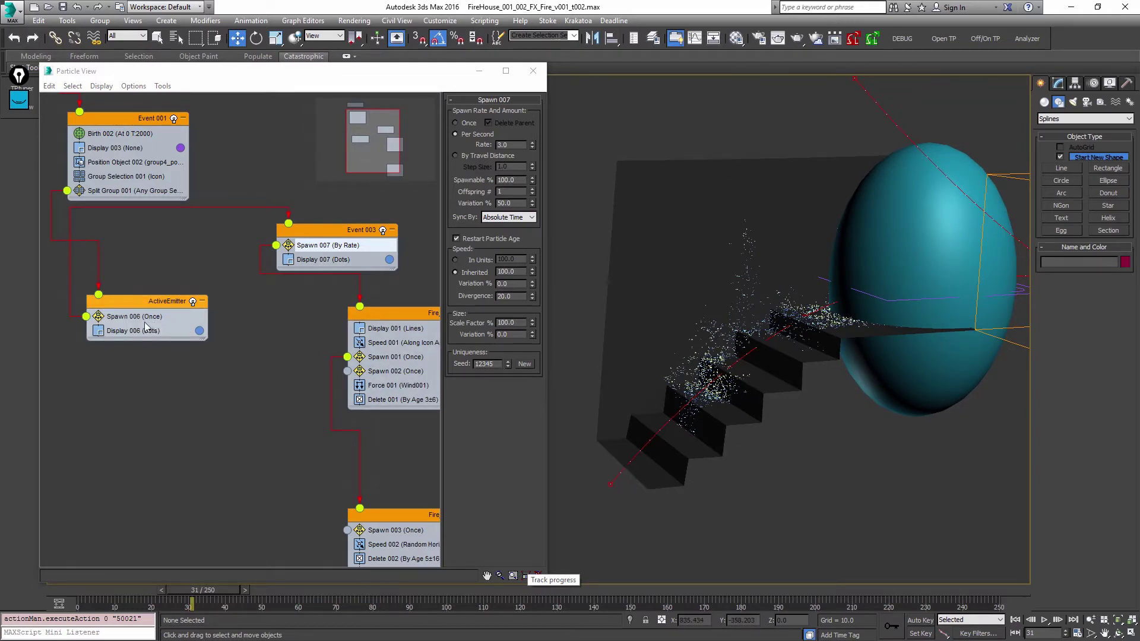
- Append a Delete operator to Event 003 that removes particles by age with a life span of 10
{"action": "right_click", "coordinate": [314, 250]}
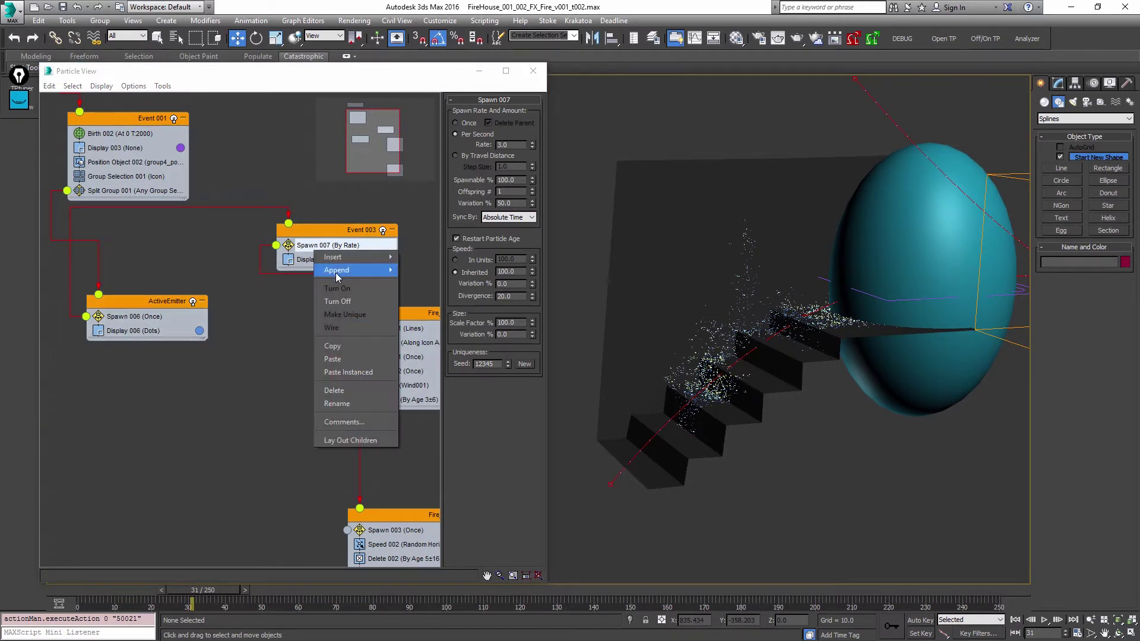
{"action": "mouse_move", "coordinate": [336, 273]}
{"action": "mouse_move", "coordinate": [427, 271]}
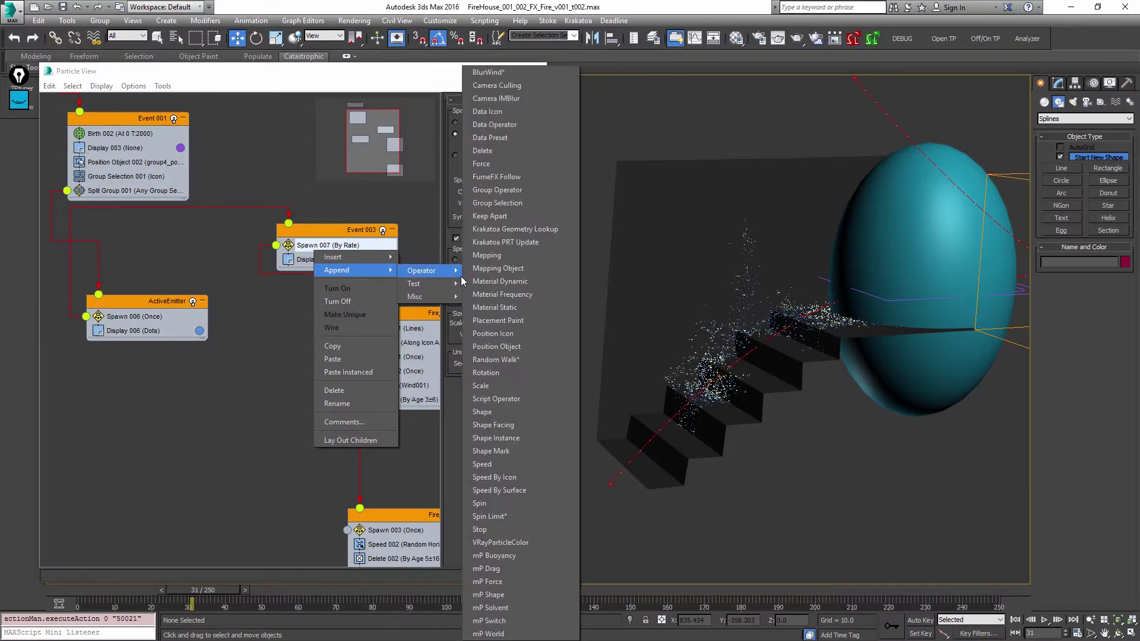
{"action": "left_click", "coordinate": [496, 150]}
{"action": "left_click", "coordinate": [372, 275]}
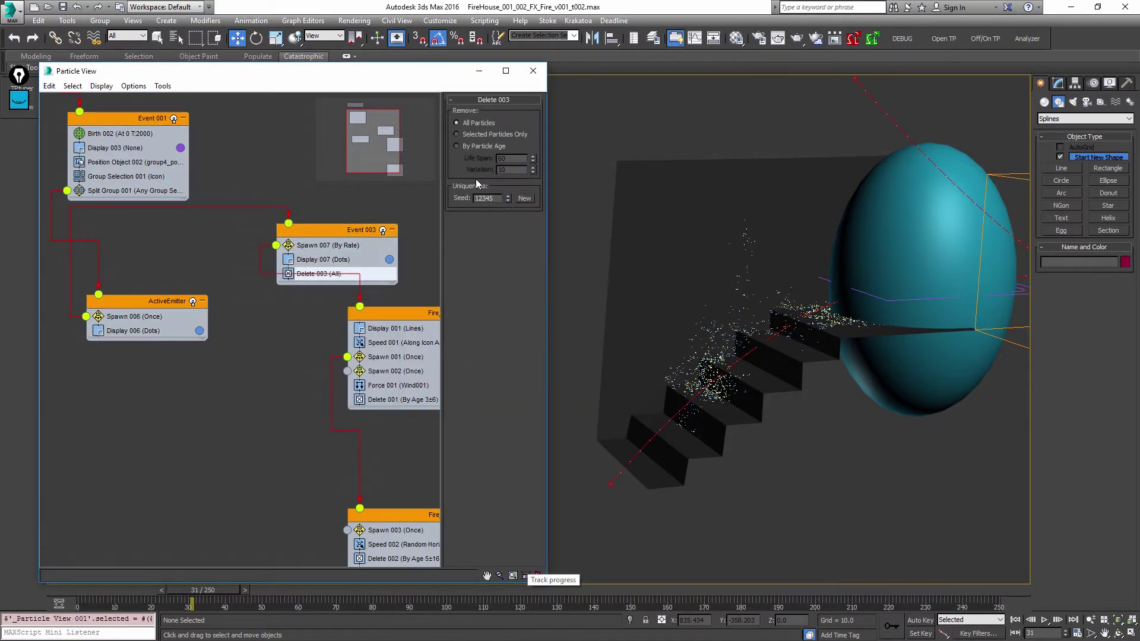
{"action": "left_click", "coordinate": [488, 150]}
{"action": "key", "text": "Return"}
{"action": "left_click", "coordinate": [632, 180]}
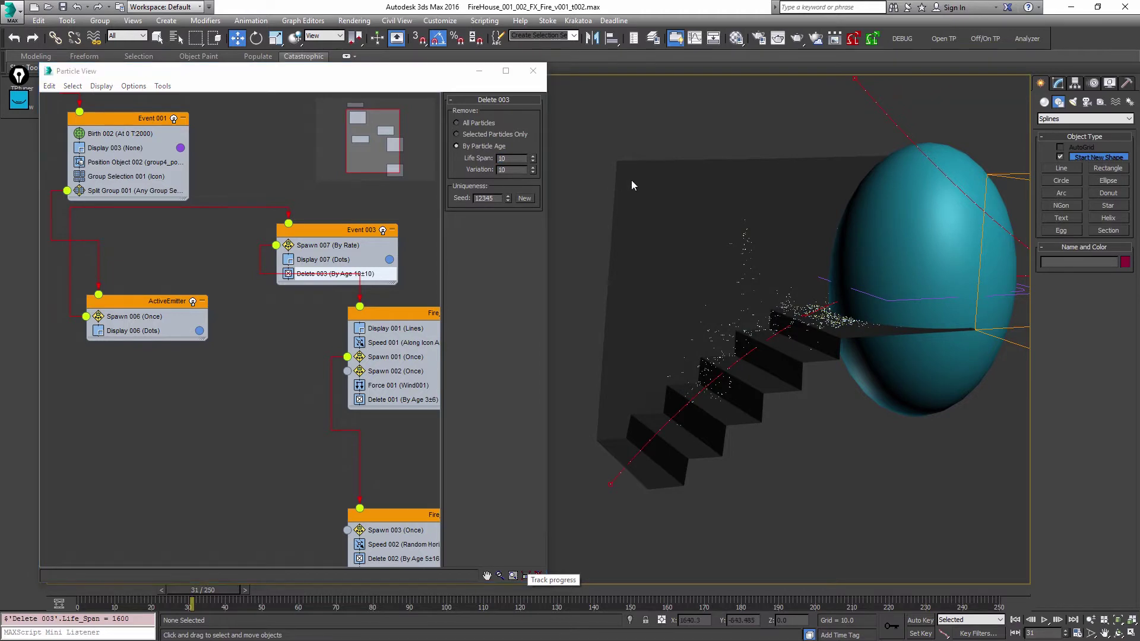
- Review the Spawn 006 settings and play the simulation from the start to check the particle deletion
{"action": "key", "text": "Home"}
{"action": "left_click", "coordinate": [149, 317]}
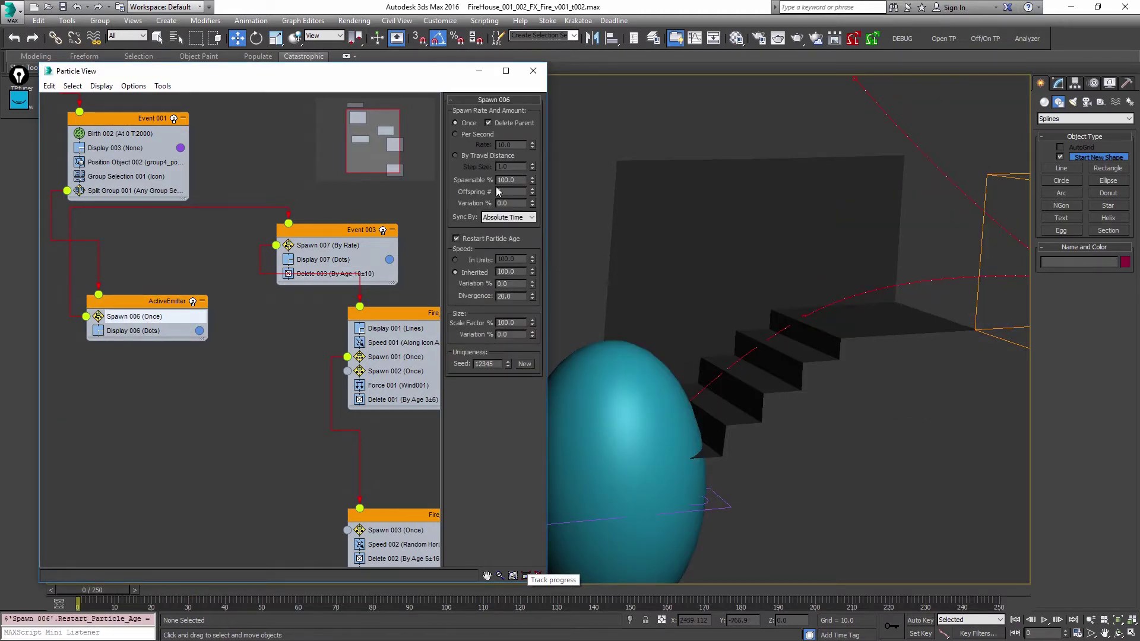
{"action": "left_click", "coordinate": [654, 127]}
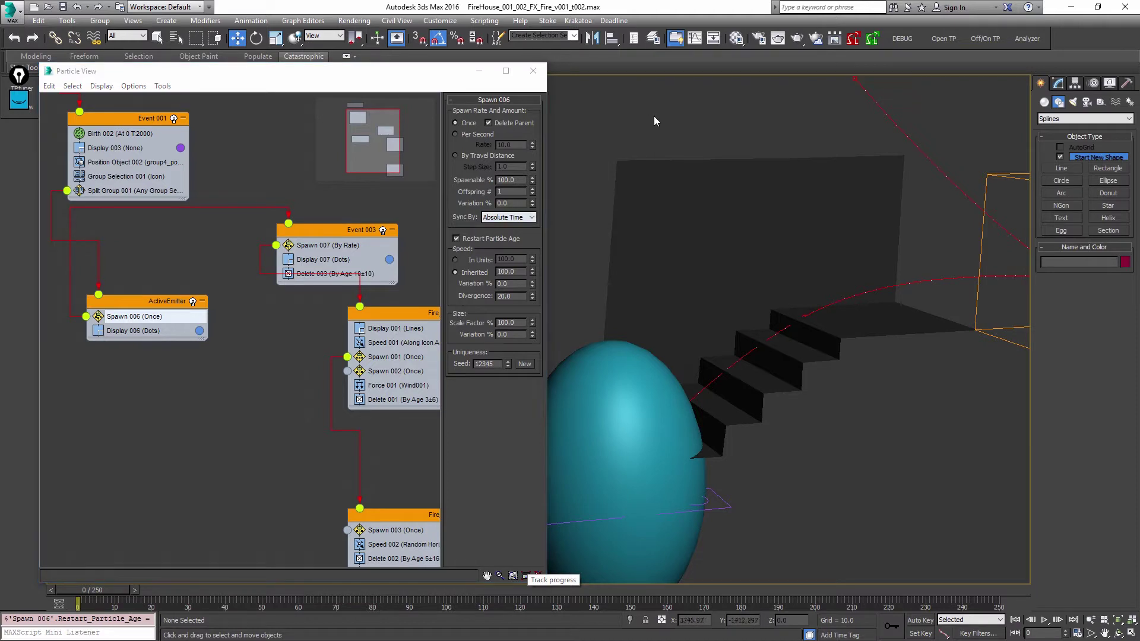
{"action": "key", "text": "/"}
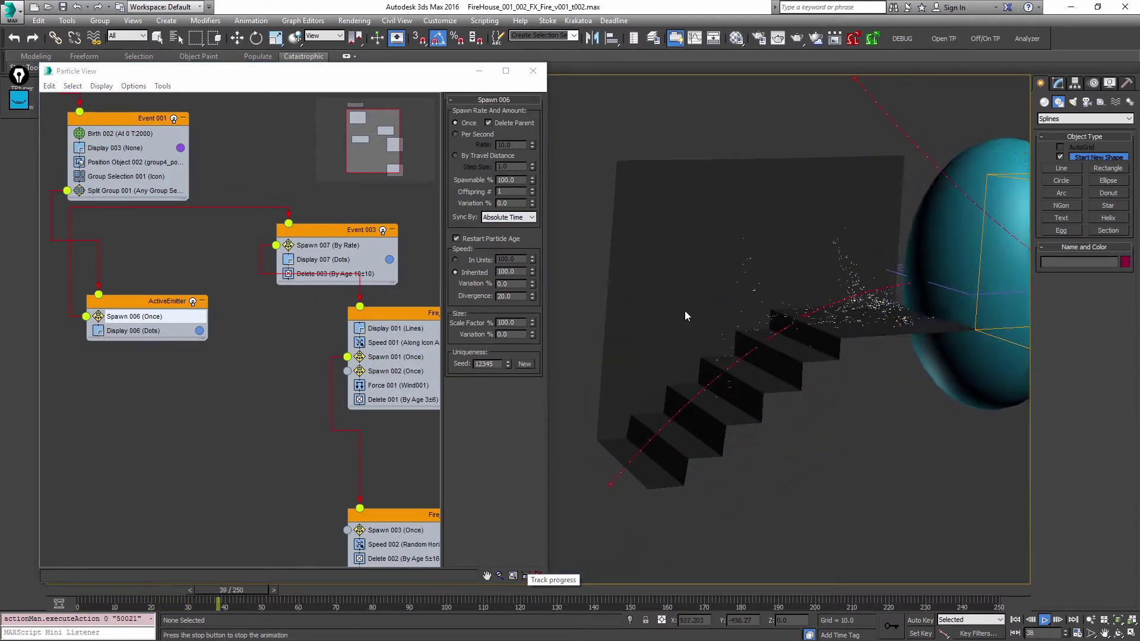
{"action": "key", "text": "/"}
{"action": "key", "text": "Home"}
- Set the life span of Delete 003 to 100 and play the simulation
{"action": "left_click", "coordinate": [382, 274]}
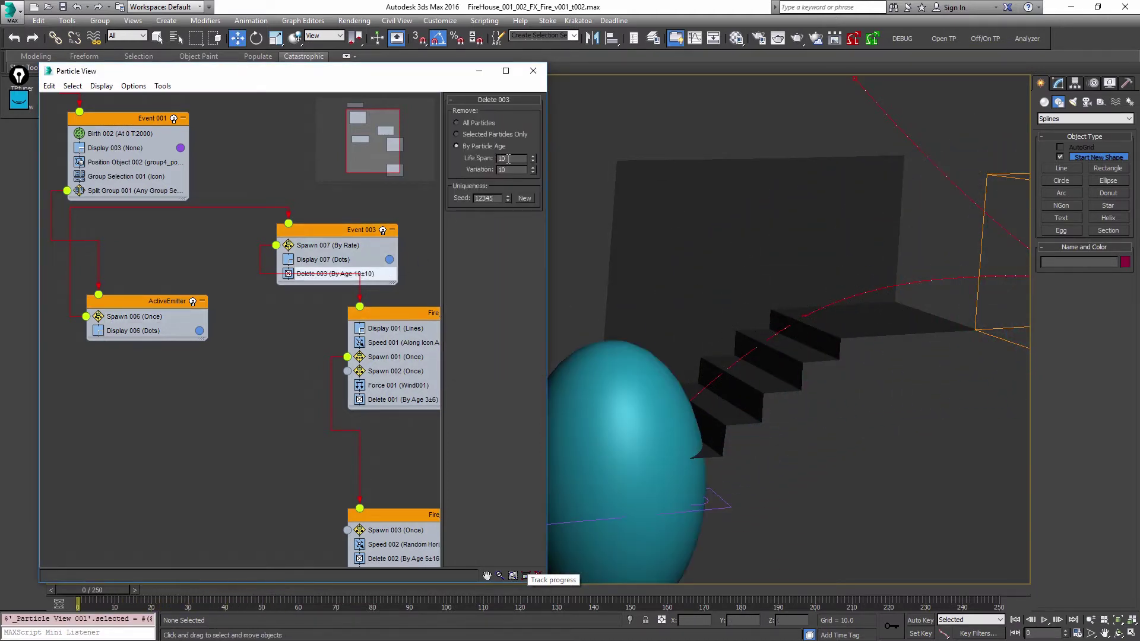
{"action": "type", "text": "0"}
{"action": "left_click", "coordinate": [733, 216]}
{"action": "key", "text": "/"}
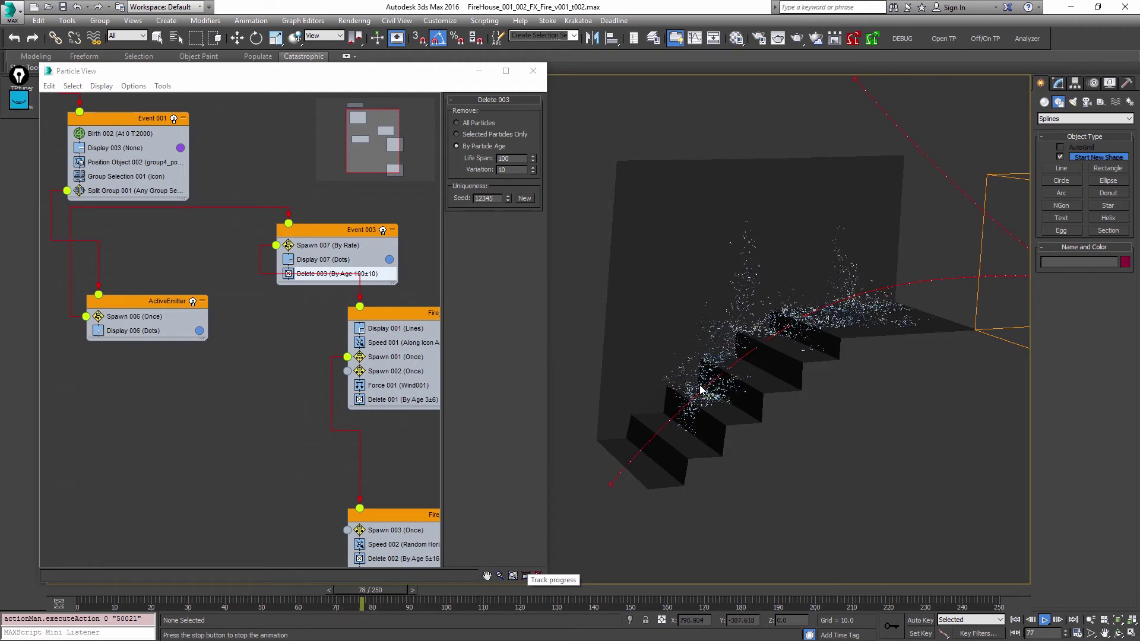
- Set the Delete 003 variation to 100 and play the simulation
{"action": "left_click", "coordinate": [510, 170]}
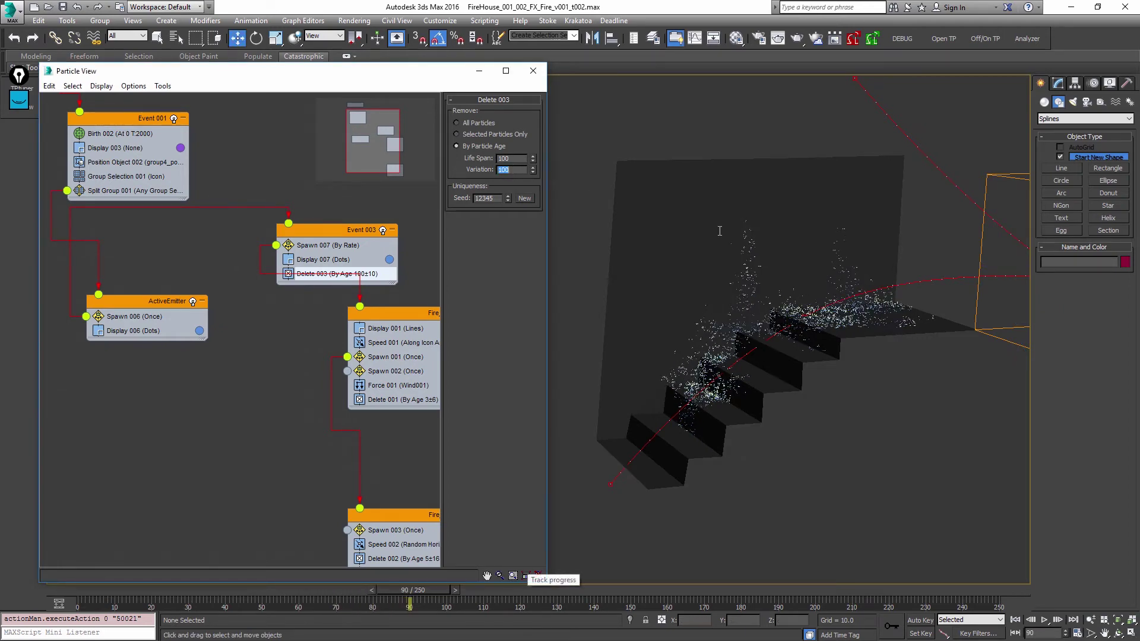
{"action": "left_click", "coordinate": [737, 280]}
{"action": "key", "text": "slash"}
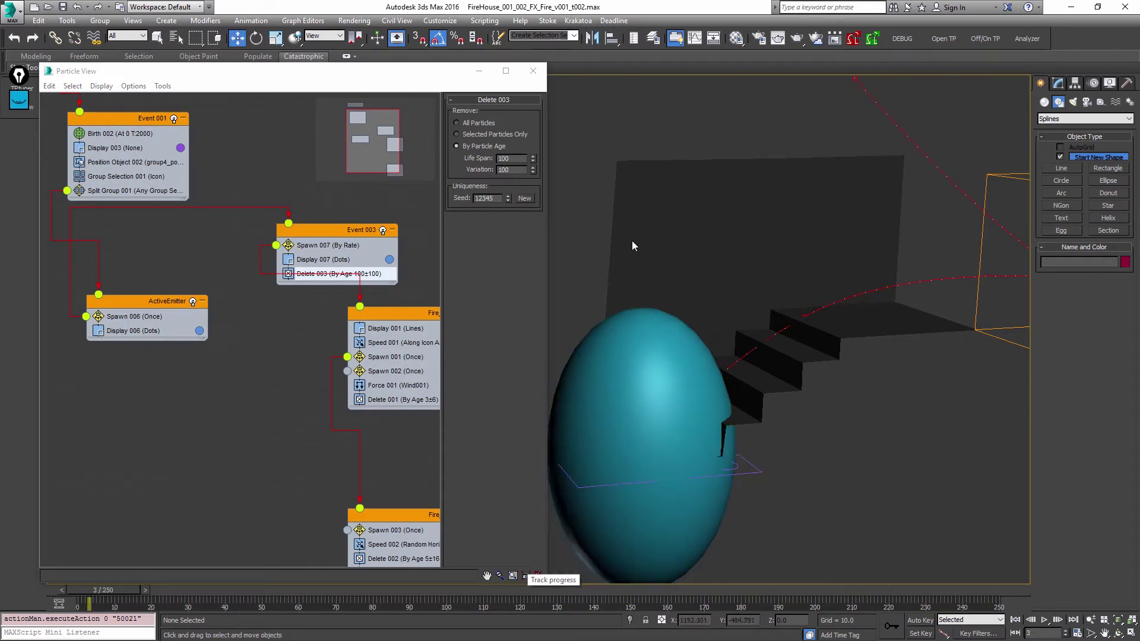
- Set the life span of Delete 003 in Event 003 to 10 and play the simulation
{"action": "left_click", "coordinate": [327, 247]}
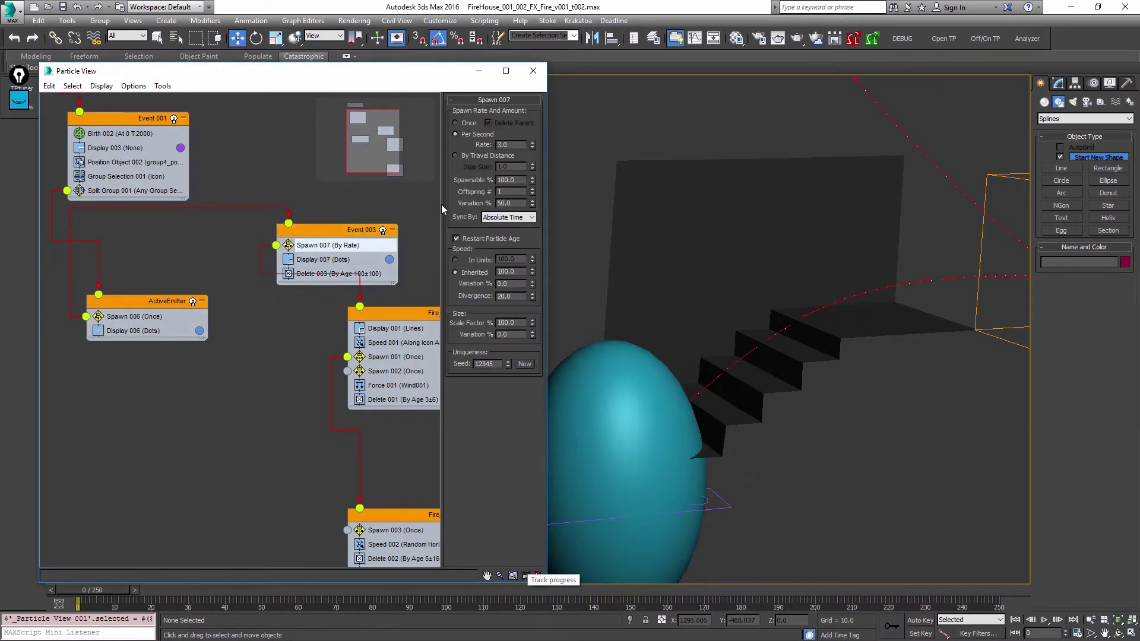
{"action": "left_click", "coordinate": [374, 274]}
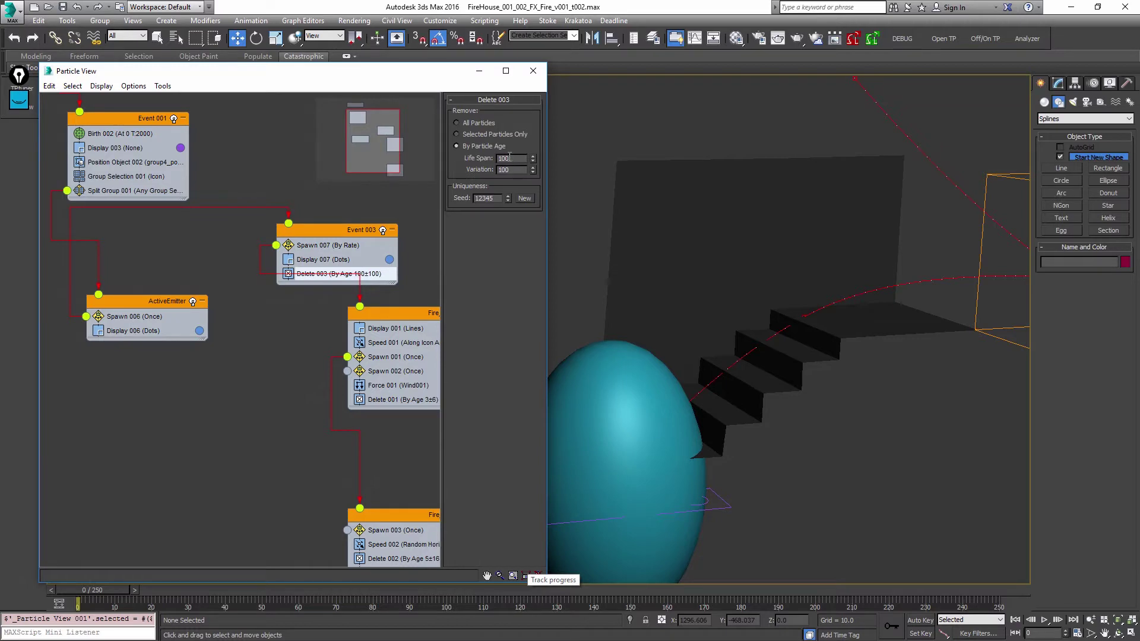
{"action": "key", "text": "Return"}
{"action": "left_click", "coordinate": [673, 196]}
{"action": "key", "text": "slash"}
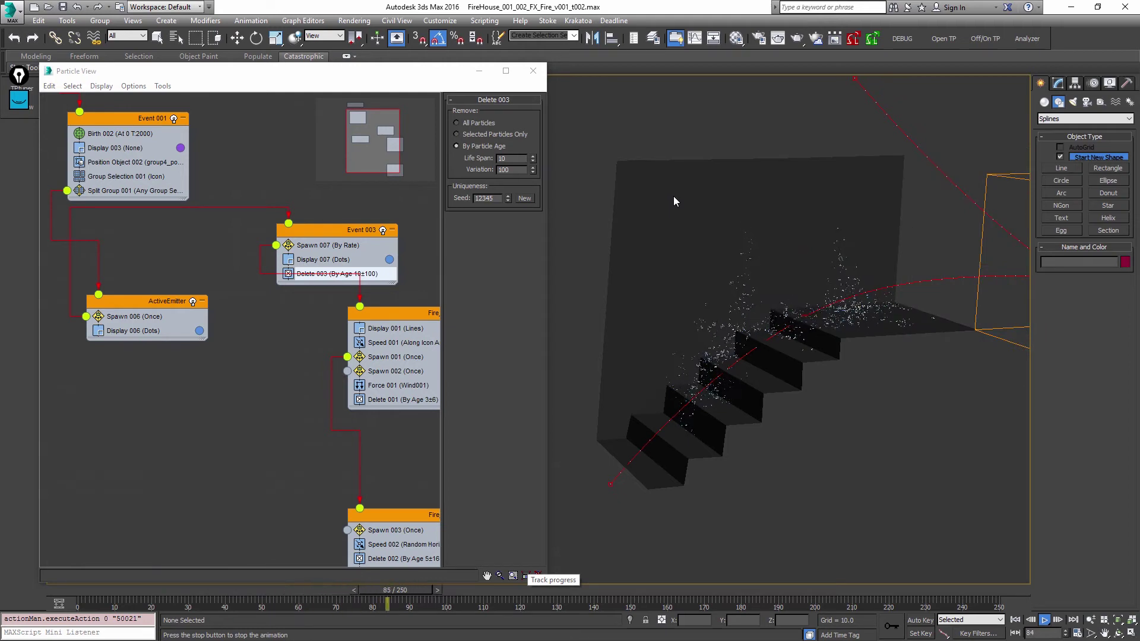
{"action": "key", "text": "w"}
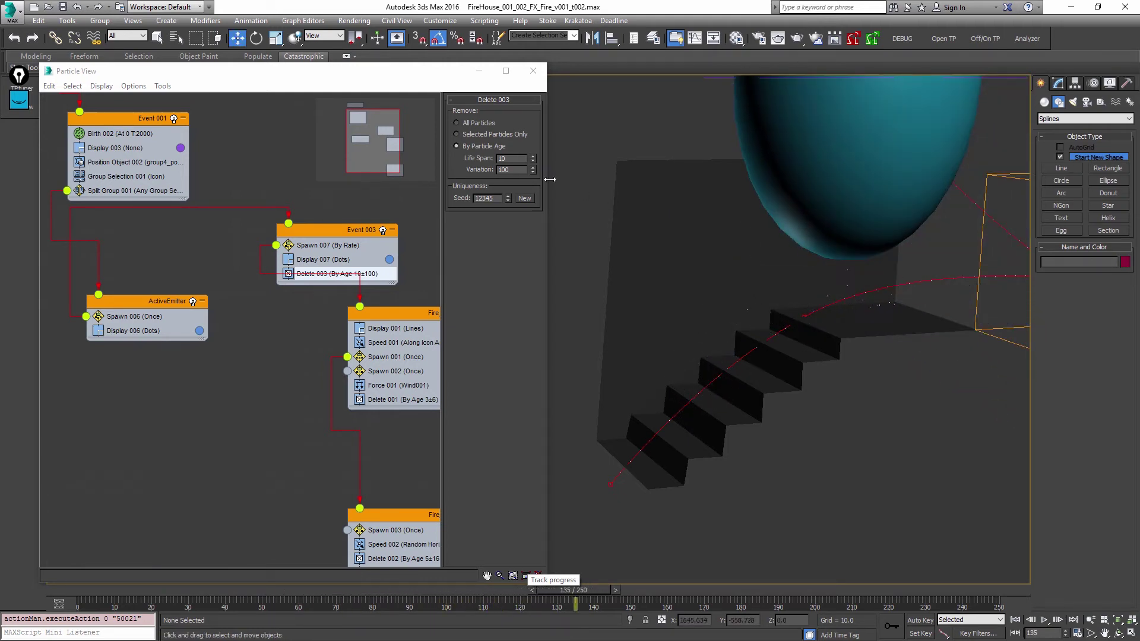
- Turn off the Delete 003 operator in Event 003 and play the simulation from the start
{"action": "key", "text": "Home"}
{"action": "left_click", "coordinate": [304, 321]}
{"action": "left_click", "coordinate": [351, 273]}
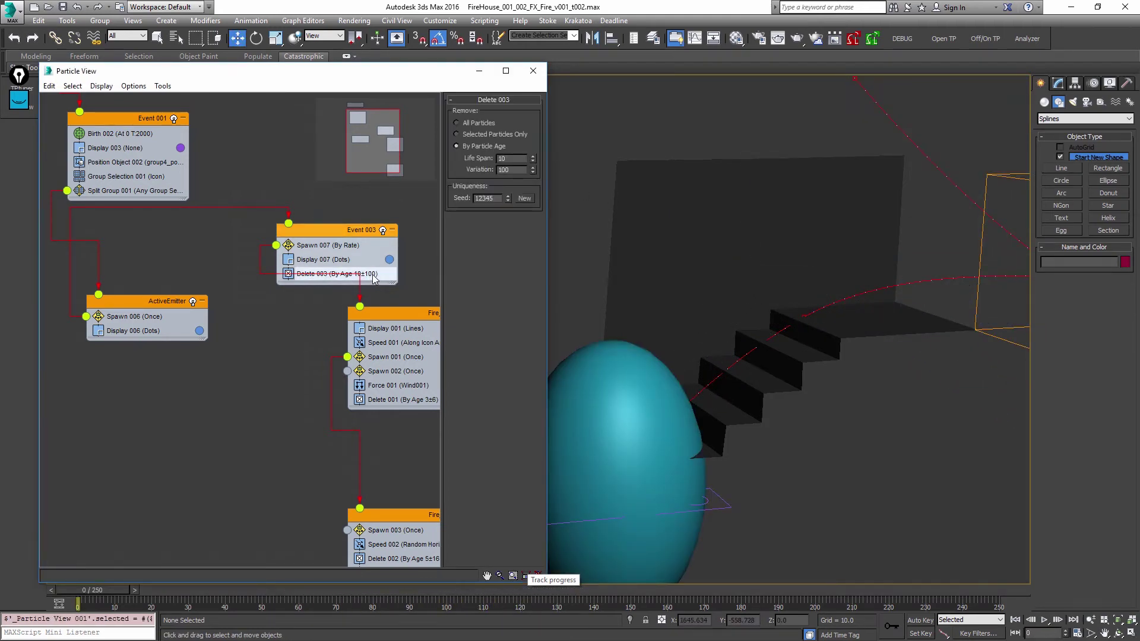
{"action": "right_click", "coordinate": [374, 275]}
{"action": "left_click", "coordinate": [414, 327]}
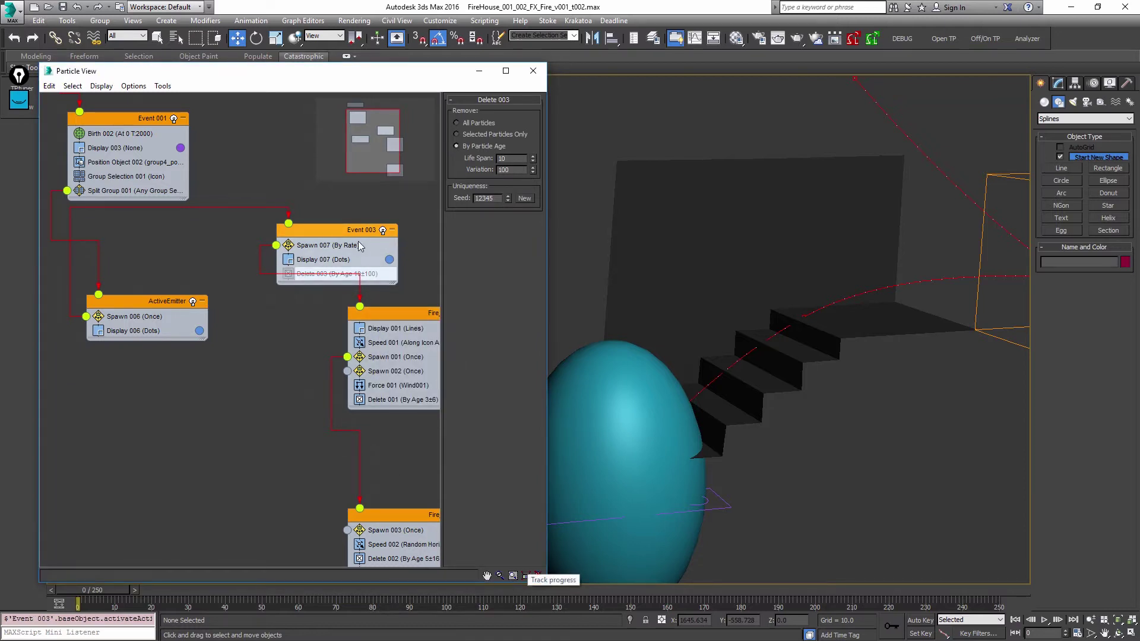
{"action": "left_click", "coordinate": [234, 382]}
{"action": "left_click", "coordinate": [747, 266]}
{"action": "key", "text": "slash"}
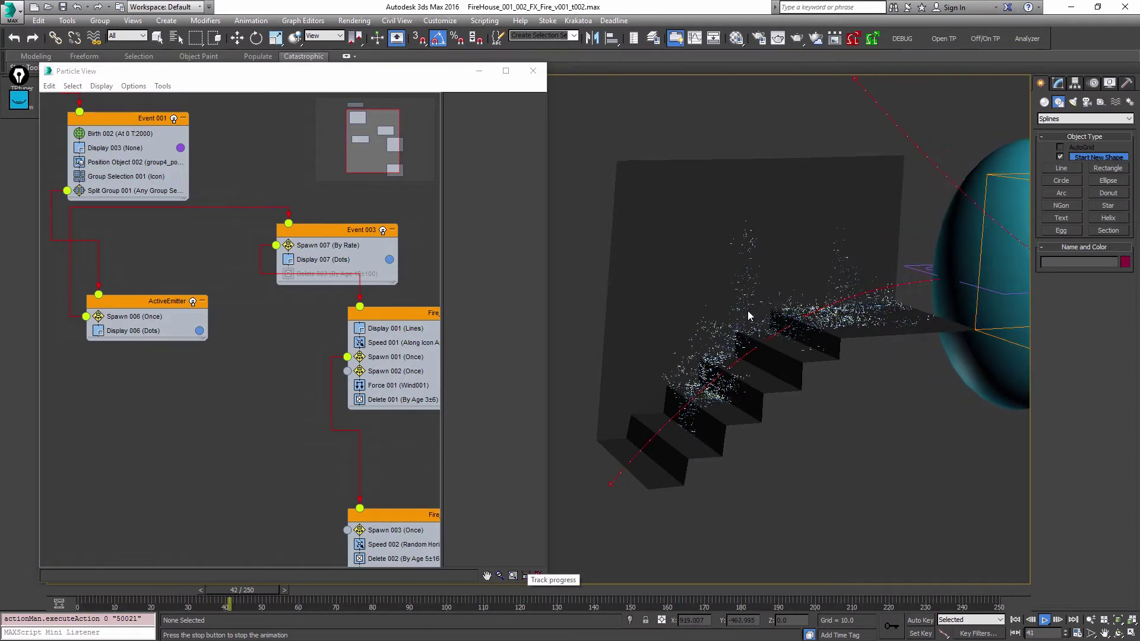
{"action": "key", "text": "w"}
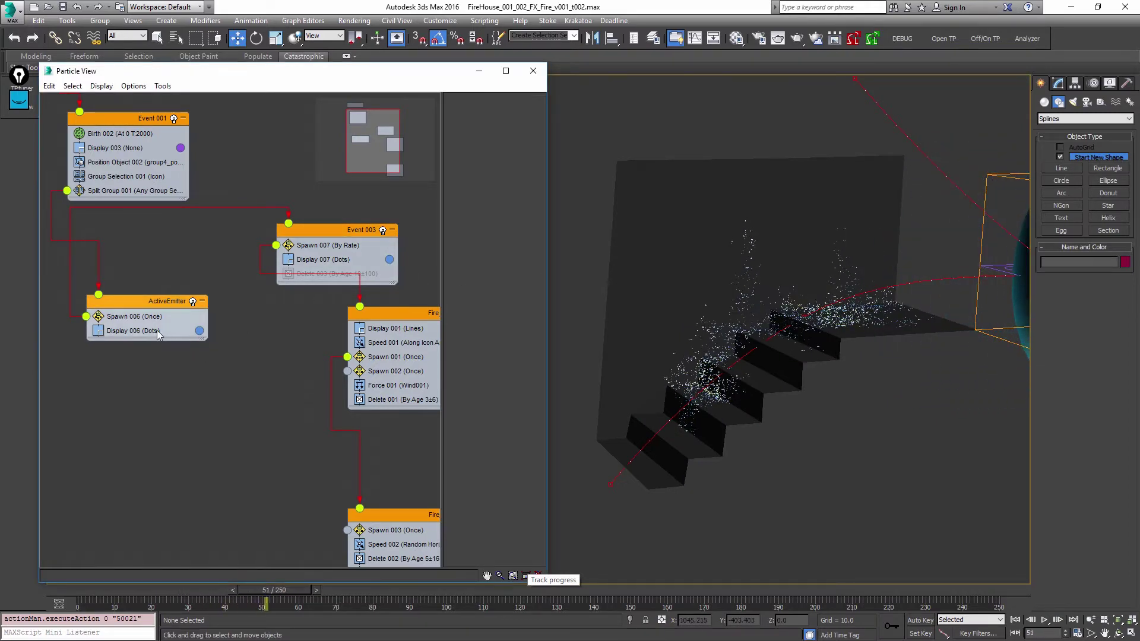
- Delete the wire that links Spawn 006 in ActiveEmitter to Event 003
{"action": "key", "text": "Home"}
{"action": "left_click", "coordinate": [136, 319]}
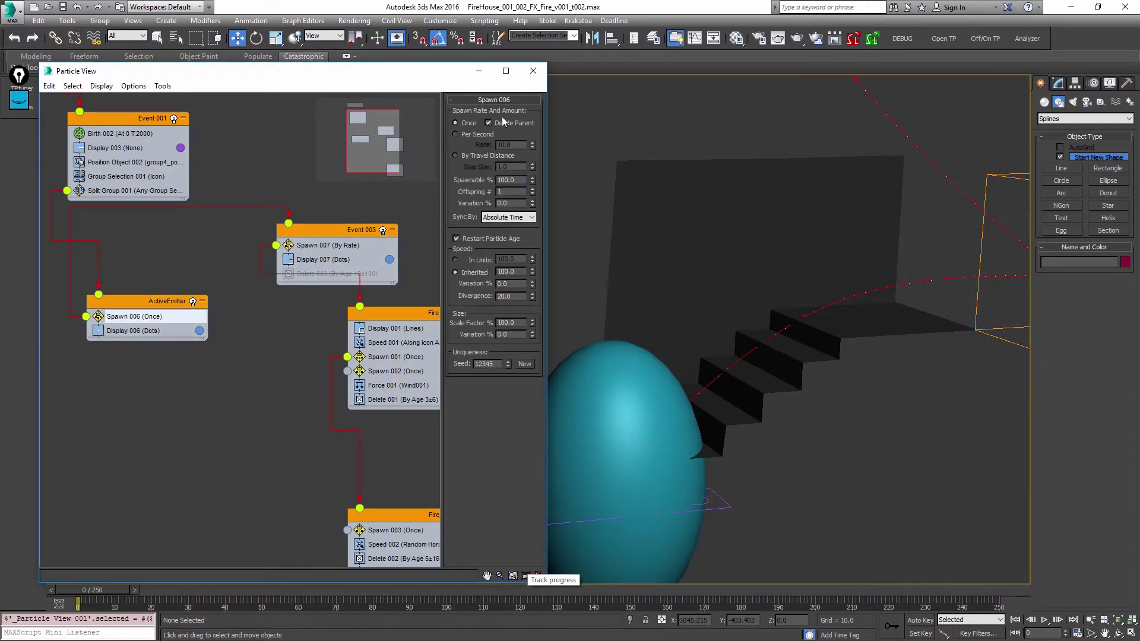
{"action": "right_click", "coordinate": [69, 302]}
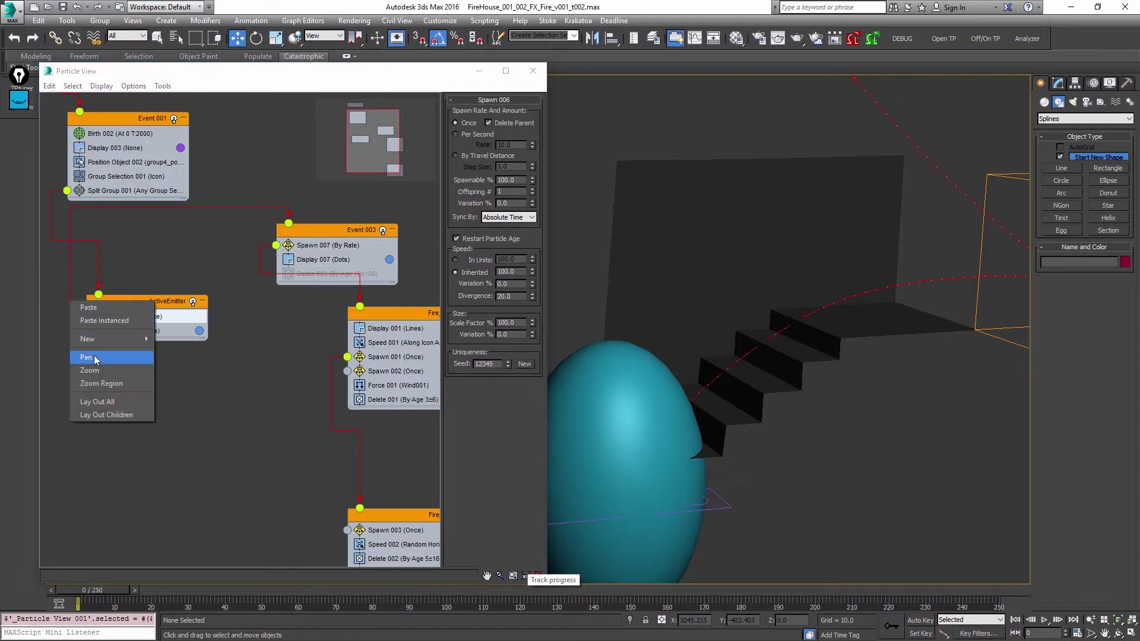
{"action": "left_click", "coordinate": [48, 373]}
{"action": "right_click", "coordinate": [222, 206]}
{"action": "right_click", "coordinate": [211, 207]}
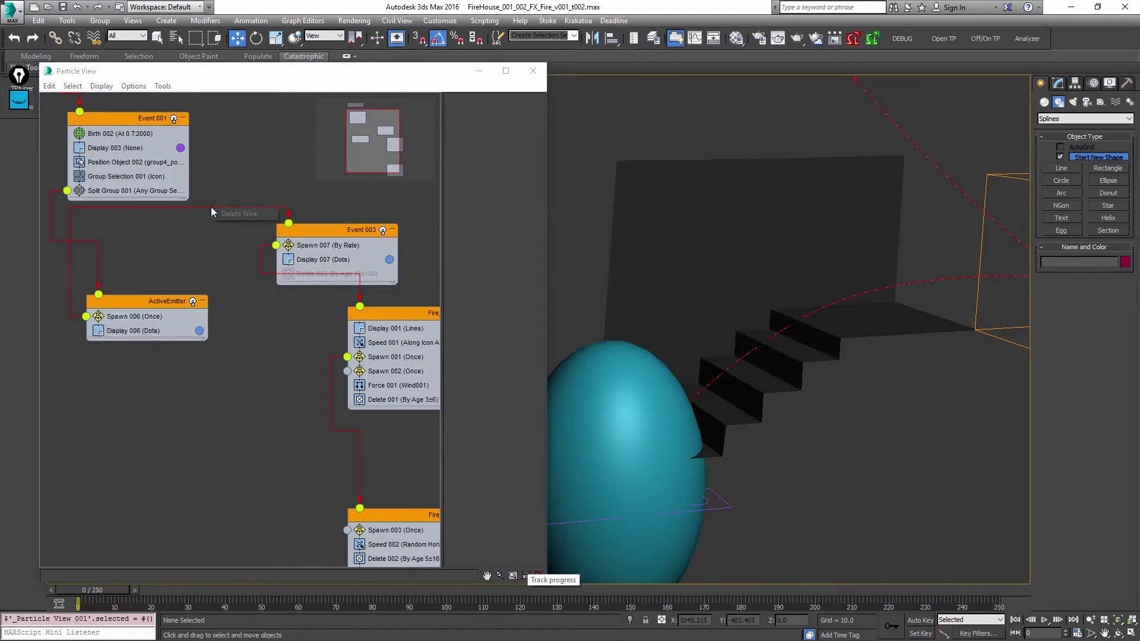
{"action": "left_click", "coordinate": [229, 213]}
- Append an Age Test to the ActiveEmitter event and wire its output to Event 003
{"action": "right_click", "coordinate": [121, 326]}
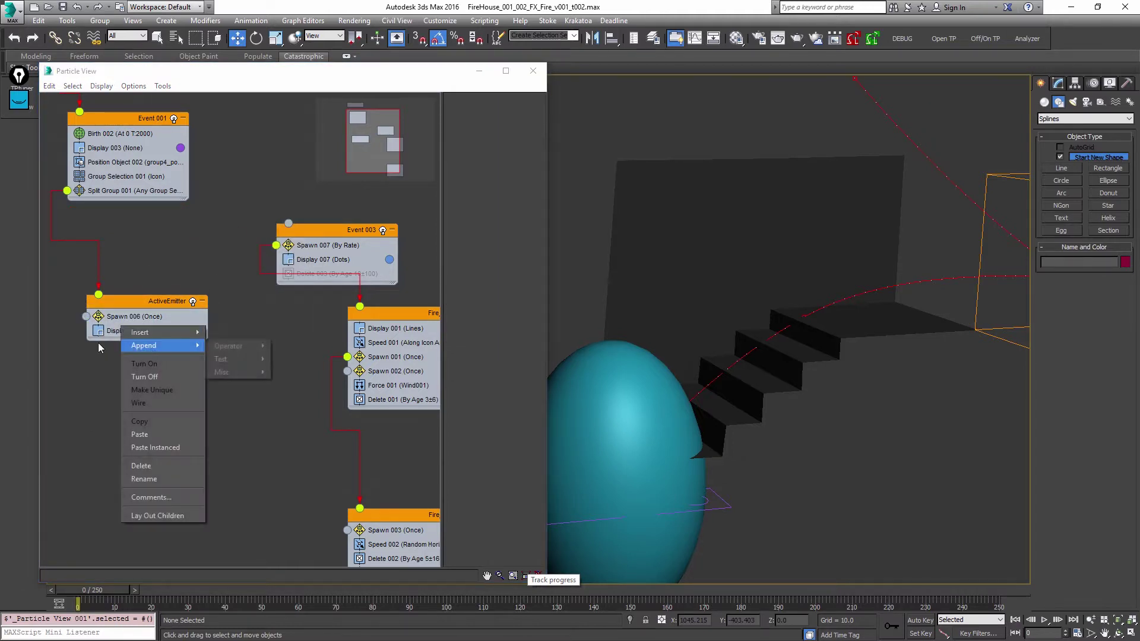
{"action": "left_click", "coordinate": [98, 345]}
{"action": "left_click", "coordinate": [173, 318]}
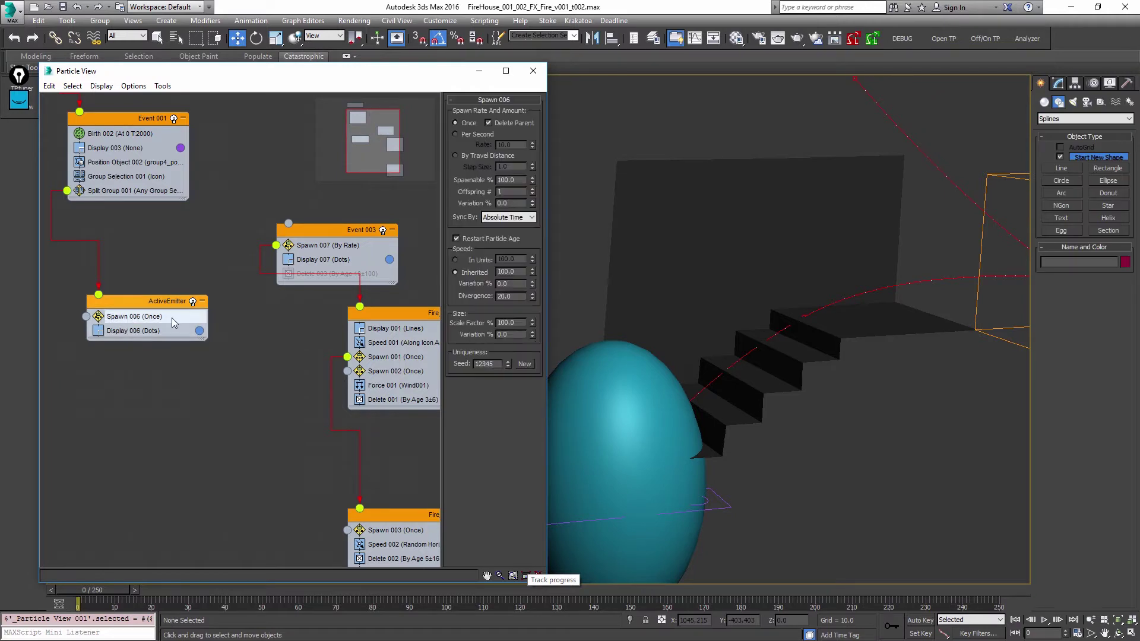
{"action": "right_click", "coordinate": [143, 331]}
{"action": "mouse_move", "coordinate": [178, 350]}
{"action": "mouse_move", "coordinate": [277, 363]}
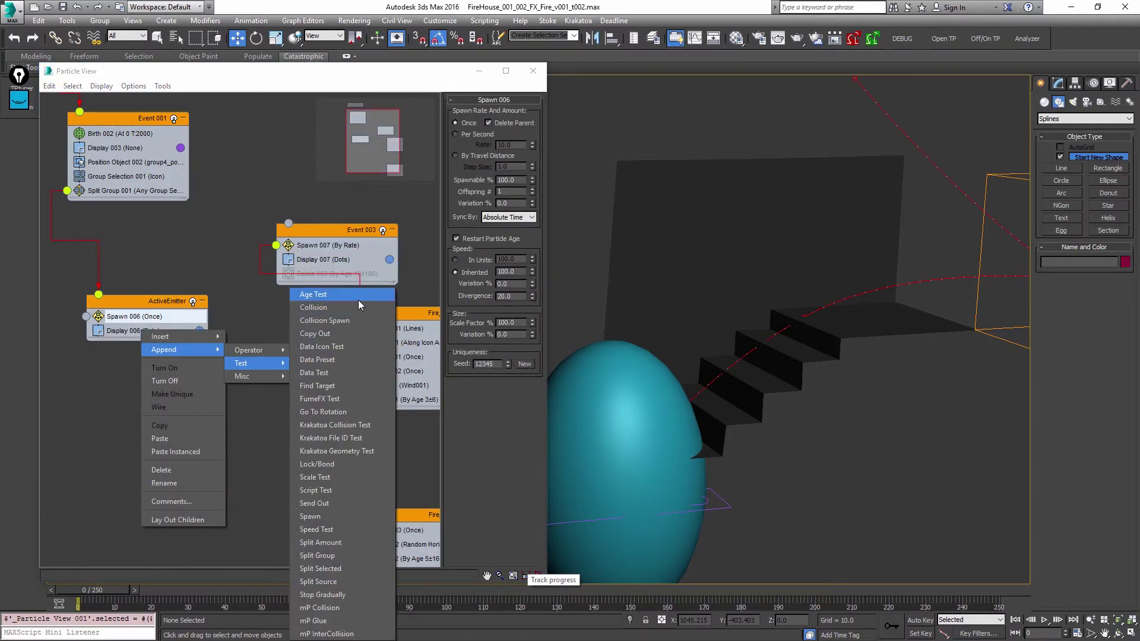
{"action": "left_click", "coordinate": [356, 294]}
{"action": "left_click_drag", "start_coordinate": [289, 224], "coordinate": [86, 345]}
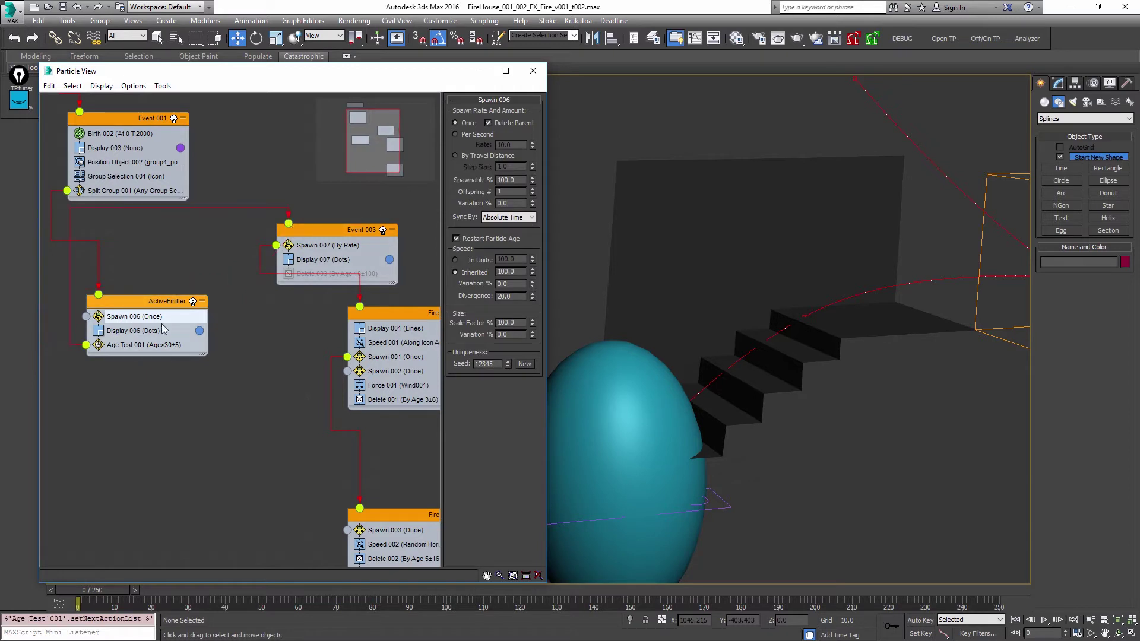
- Set the Age Test 001 test value to 3 and play the simulation
{"action": "left_click", "coordinate": [136, 349]}
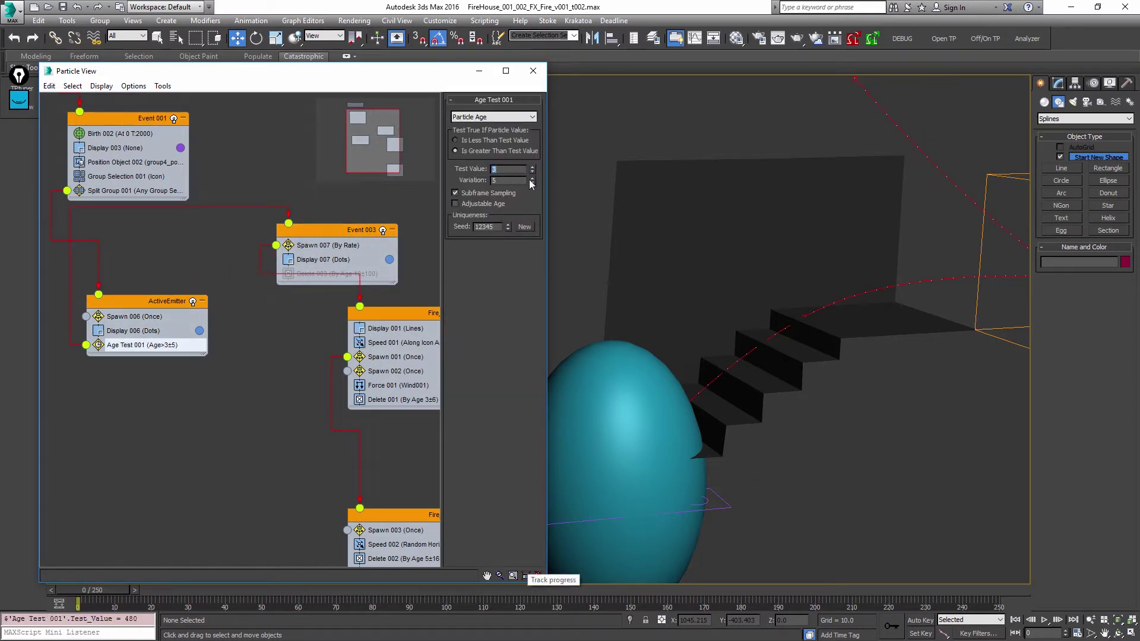
{"action": "left_click", "coordinate": [655, 123]}
{"action": "key", "text": "/"}
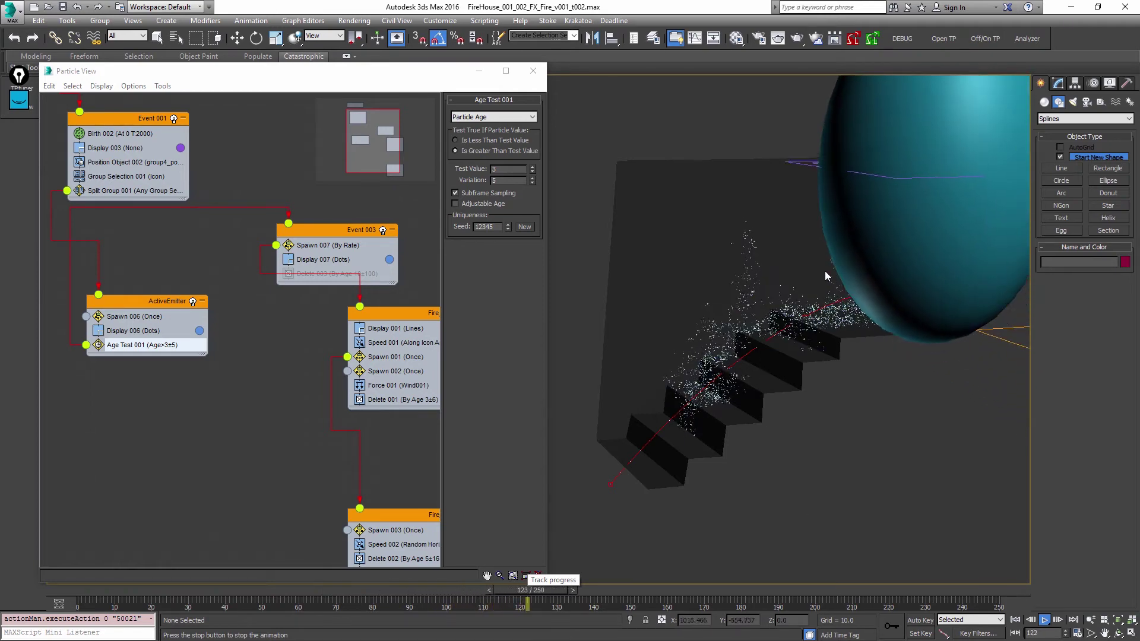
- Set the inherited speed of Spawn 002 in Fire_A to 113% and scrub the timeline to frame 47
{"action": "key", "text": "alt+z"}
{"action": "left_click_drag", "start_coordinate": [756, 358], "coordinate": [788, 272]}
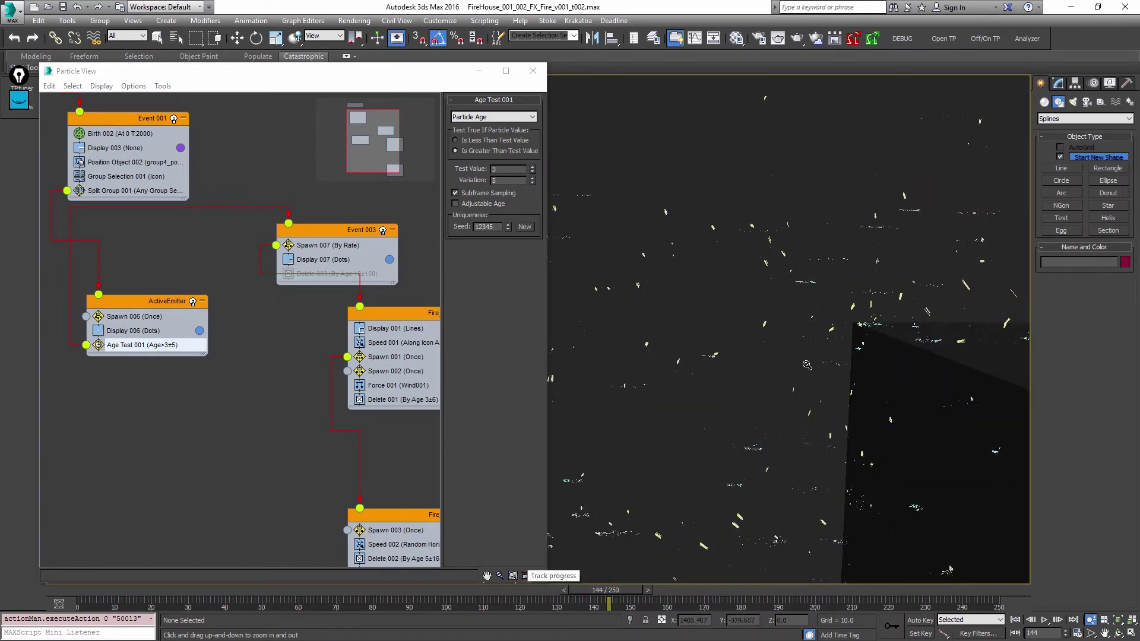
{"action": "middle_click_drag", "start_coordinate": [297, 424], "coordinate": [207, 355]}
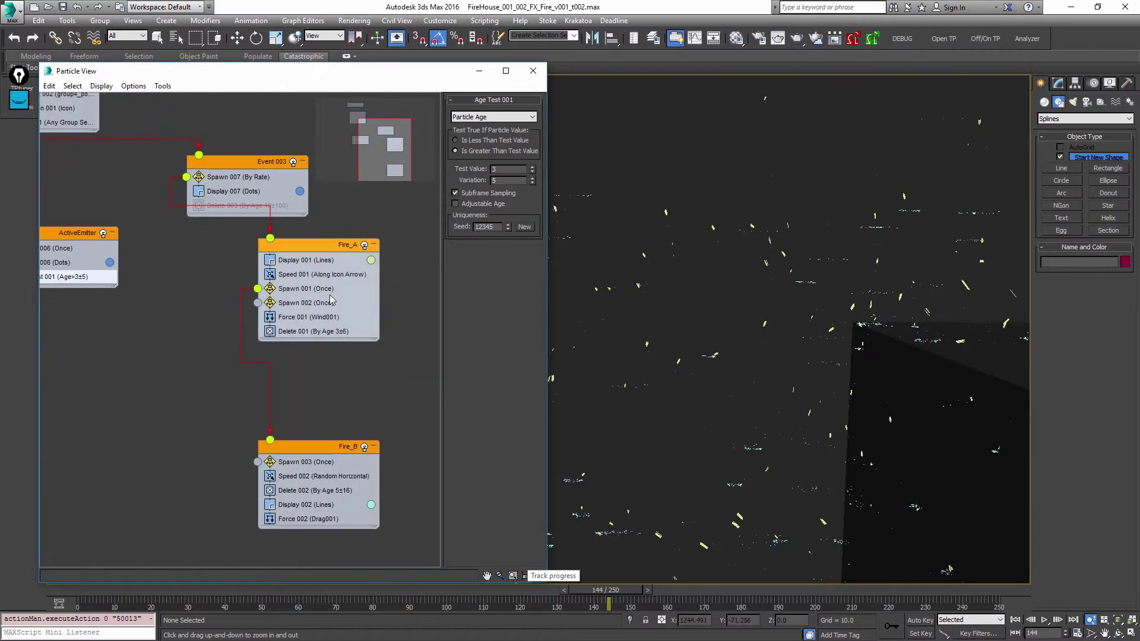
{"action": "left_click", "coordinate": [331, 291]}
{"action": "left_click", "coordinate": [334, 305]}
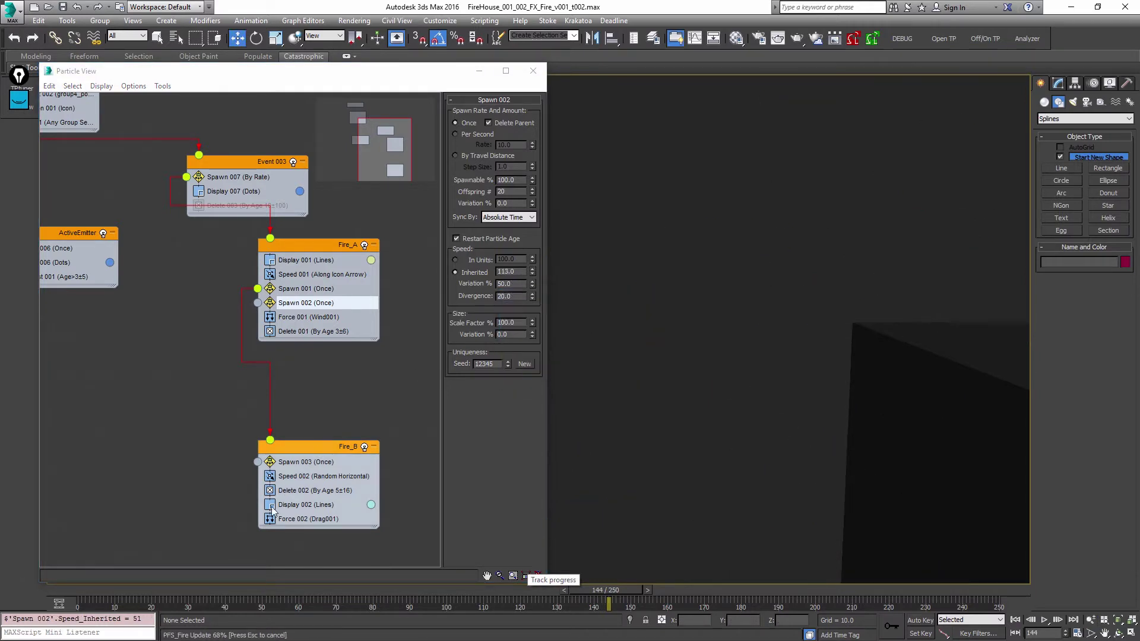
{"action": "left_click", "coordinate": [209, 590]}
{"action": "left_click_drag", "start_coordinate": [209, 591], "coordinate": [265, 594]}
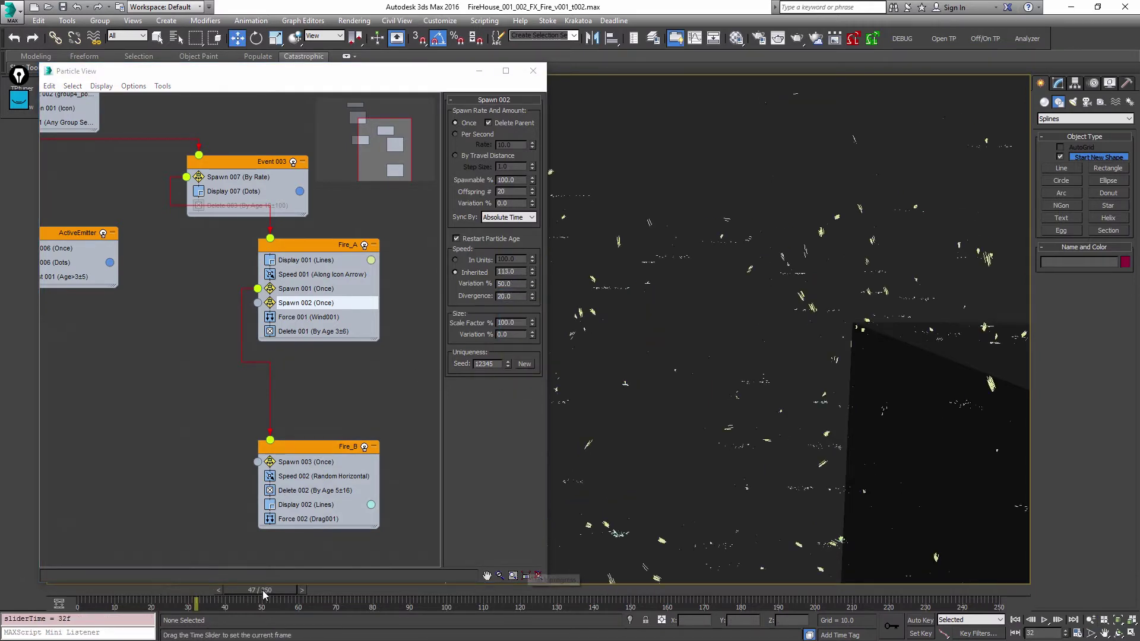
- Set the Spawn 002 speed variation to 75% and the divergence to 65
{"action": "double_click", "coordinate": [504, 284]}
{"action": "type", "text": "7"}
{"action": "left_click", "coordinate": [521, 297]}
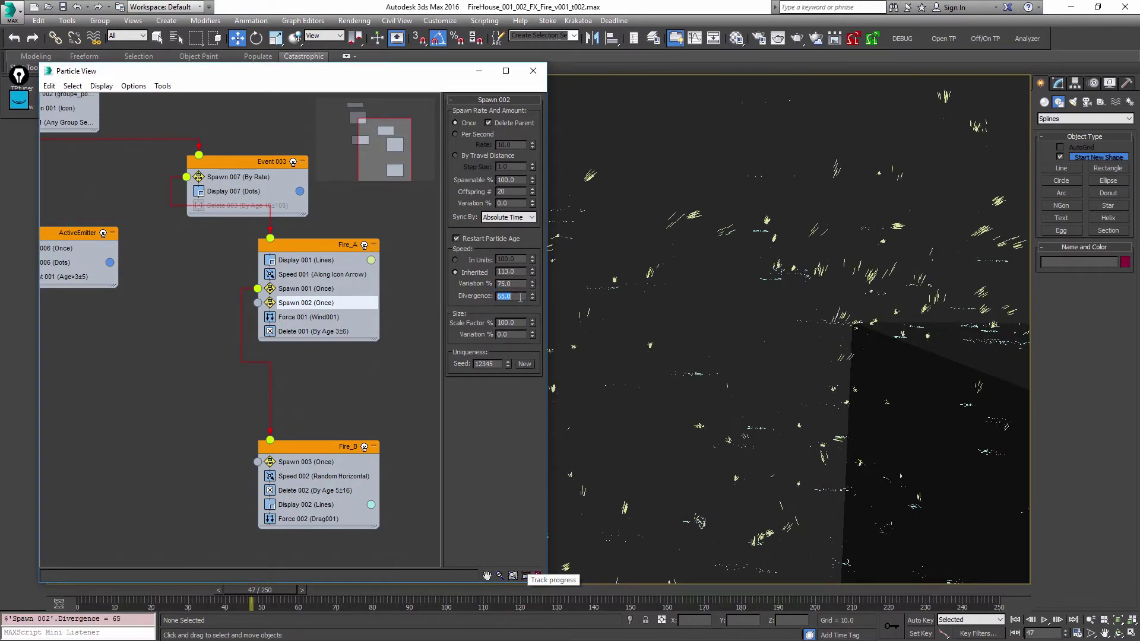
- Examine the spawned fire particles along the whole staircase from several angles while playing the simulation
{"action": "left_click", "coordinate": [679, 301]}
{"action": "scroll", "coordinate": [683, 300], "scroll_direction": "down", "scroll_amount": 5}
{"action": "scroll", "coordinate": [704, 304], "scroll_direction": "down", "scroll_amount": 8}
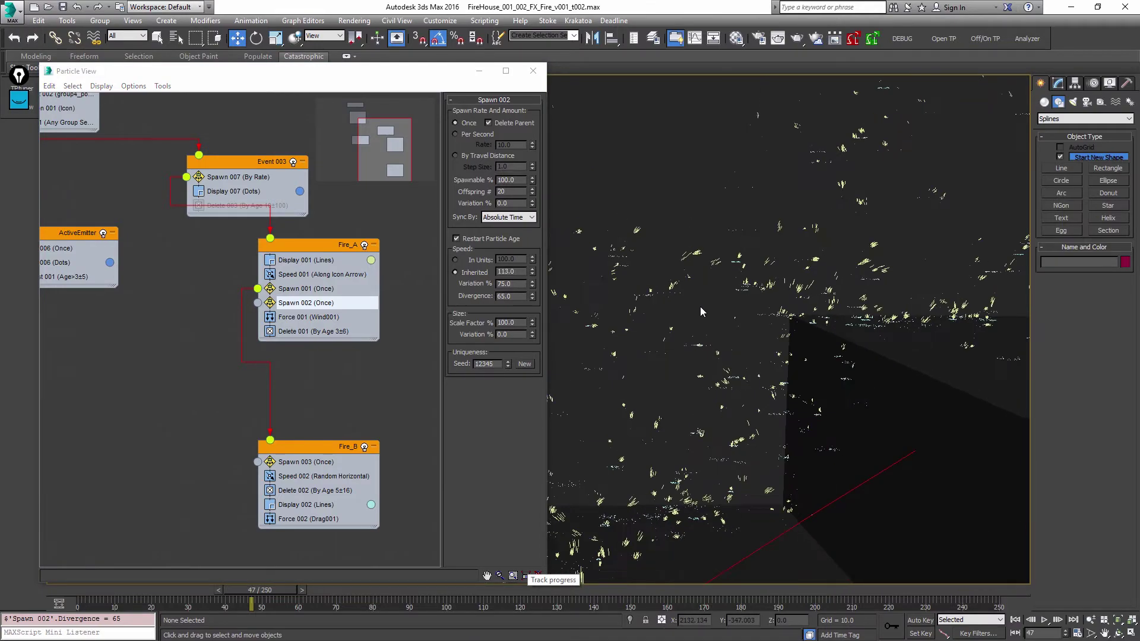
{"action": "scroll", "coordinate": [682, 363], "scroll_direction": "down", "scroll_amount": 4}
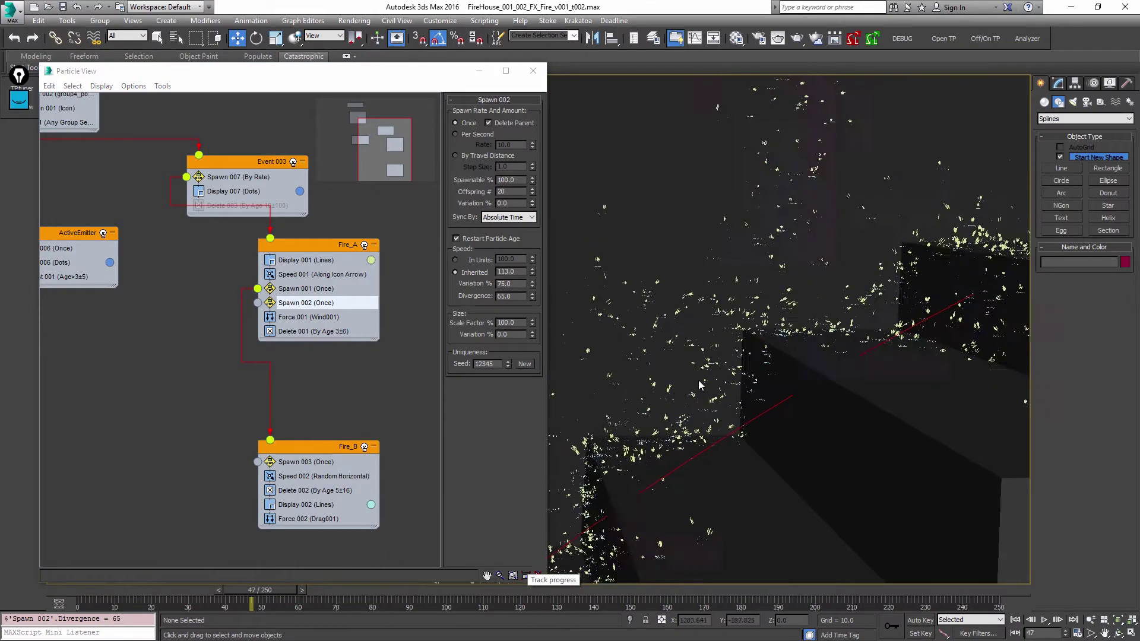
{"action": "key", "text": "z"}
{"action": "middle_click_drag", "start_coordinate": [731, 424], "coordinate": [730, 400], "text": "ctrl+alt"}
{"action": "left_click_drag", "start_coordinate": [730, 400], "coordinate": [732, 380]}
{"action": "middle_click_drag", "start_coordinate": [732, 380], "coordinate": [802, 327]}
{"action": "key", "text": "slash"}
{"action": "key", "text": "slash"}
{"action": "middle_click_drag", "start_coordinate": [665, 368], "coordinate": [773, 336], "text": "alt"}
{"action": "key", "text": "slash"}
{"action": "key", "text": "slash"}
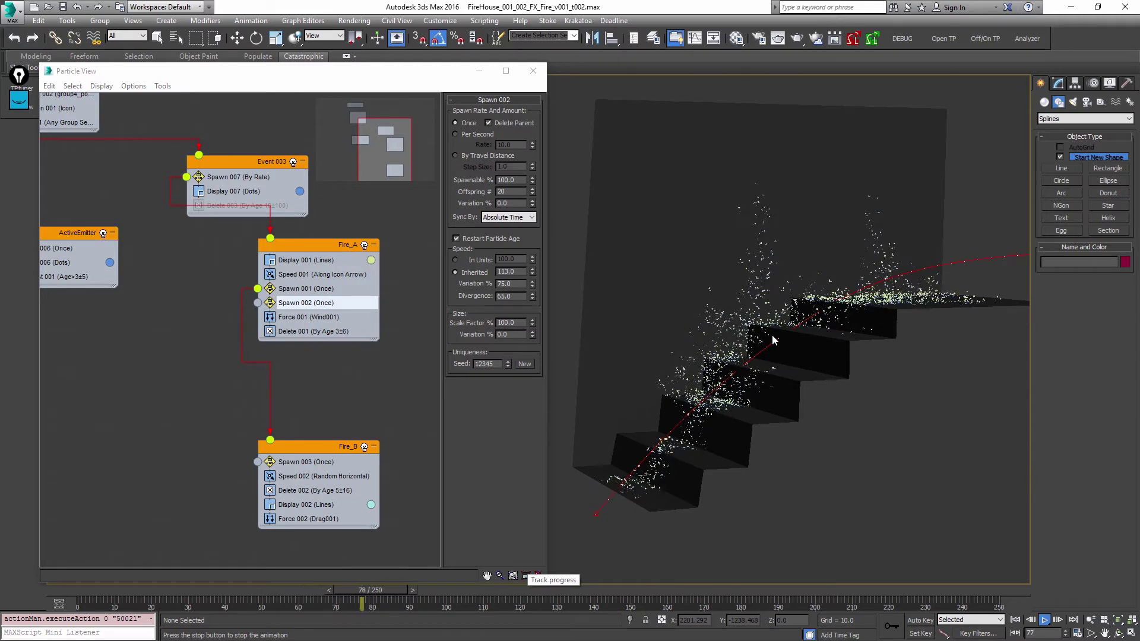
{"action": "key", "text": "slash"}
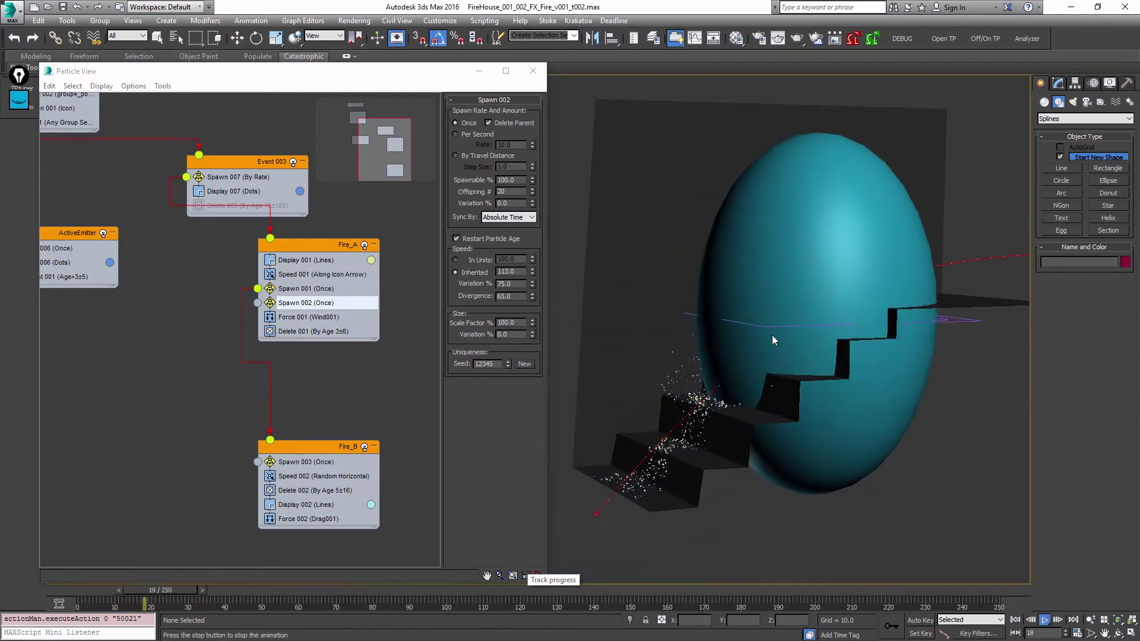
{"action": "key", "text": "slash"}
- Set the object properties of Sphere001 to display it as a box and return the viewport to shaded display
{"action": "left_click", "coordinate": [932, 195]}
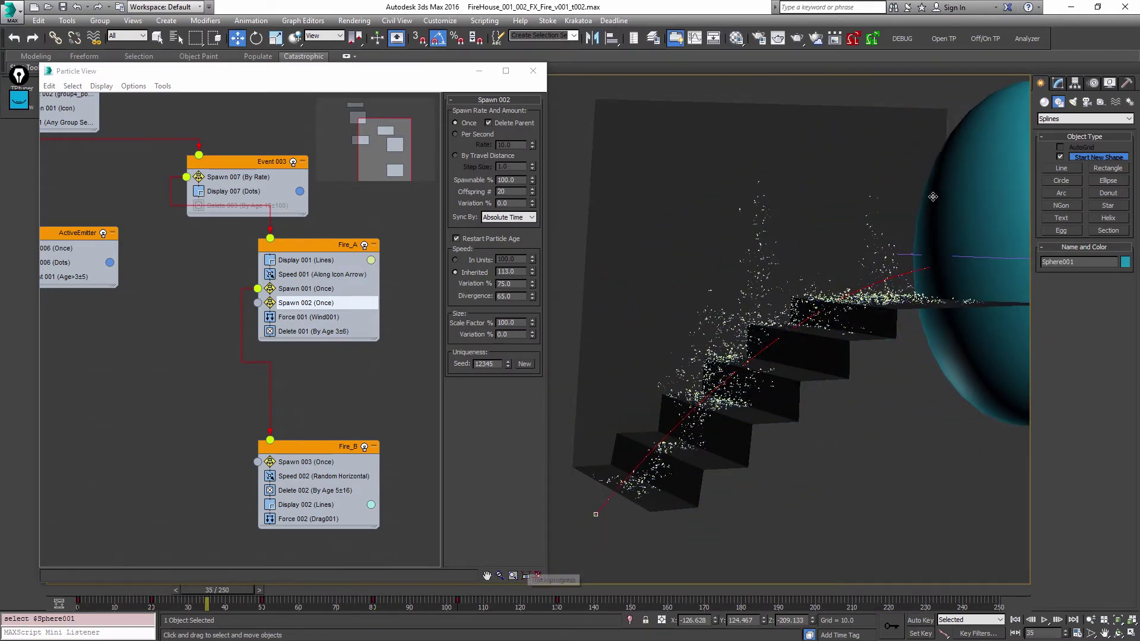
{"action": "key", "text": "F3"}
{"action": "right_click", "coordinate": [967, 193]}
{"action": "left_click", "coordinate": [991, 279]}
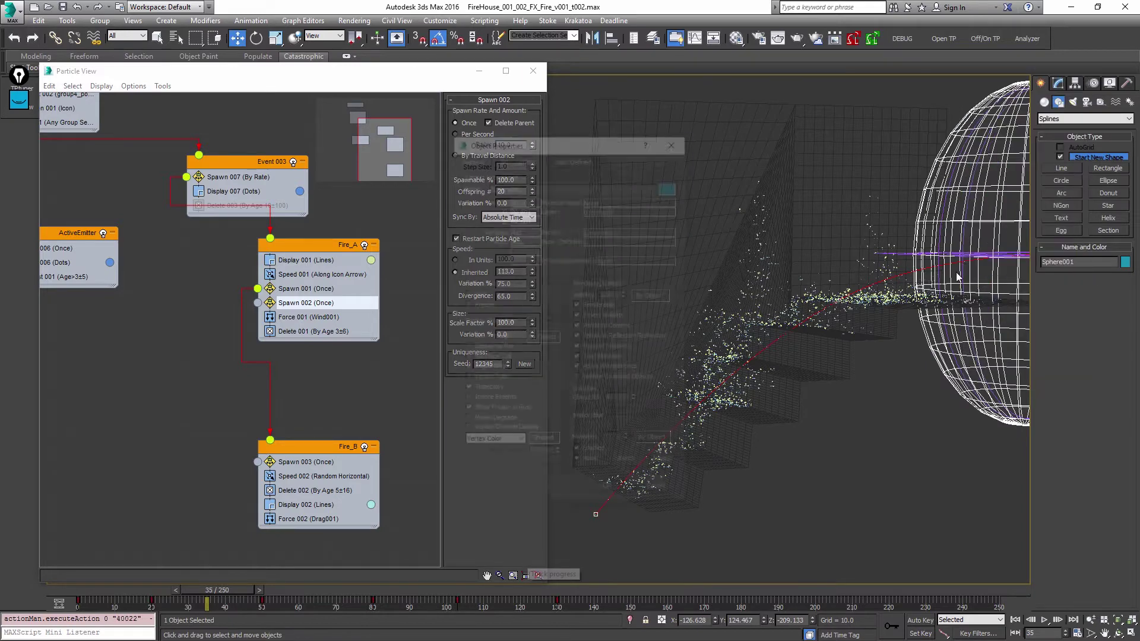
{"action": "left_click", "coordinate": [497, 346]}
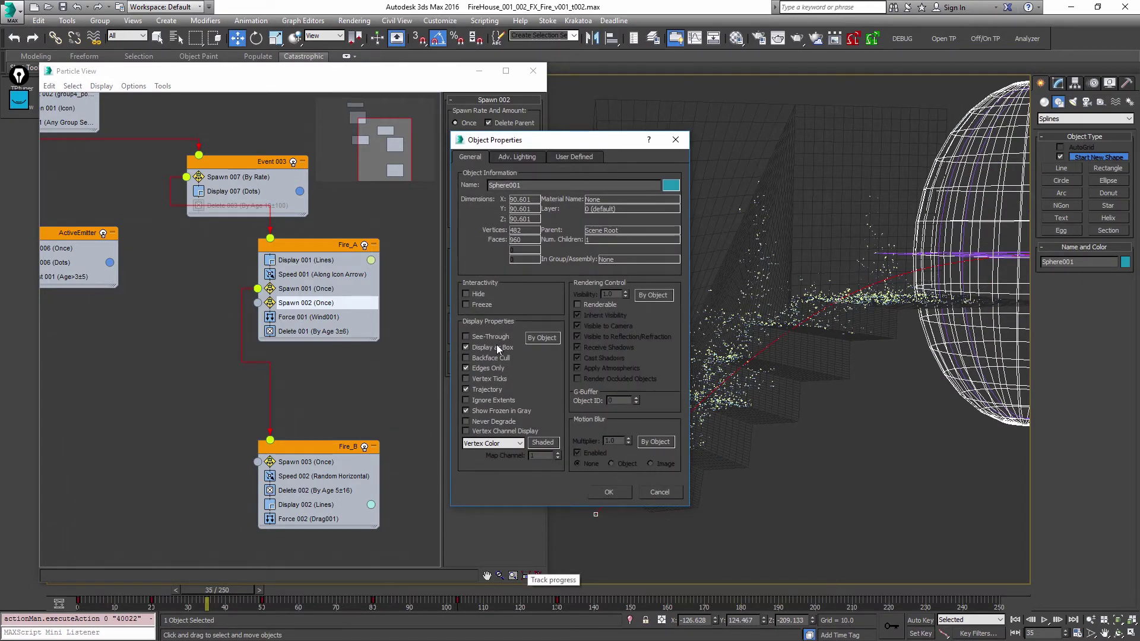
{"action": "key", "text": "Return"}
{"action": "left_click", "coordinate": [833, 170]}
{"action": "key", "text": "F3"}
- Play the simulation with the whole staircase in view to check the particles inside the boxed ellipsoid
{"action": "key", "text": "alt+z"}
{"action": "left_click_drag", "start_coordinate": [830, 170], "coordinate": [812, 203]}
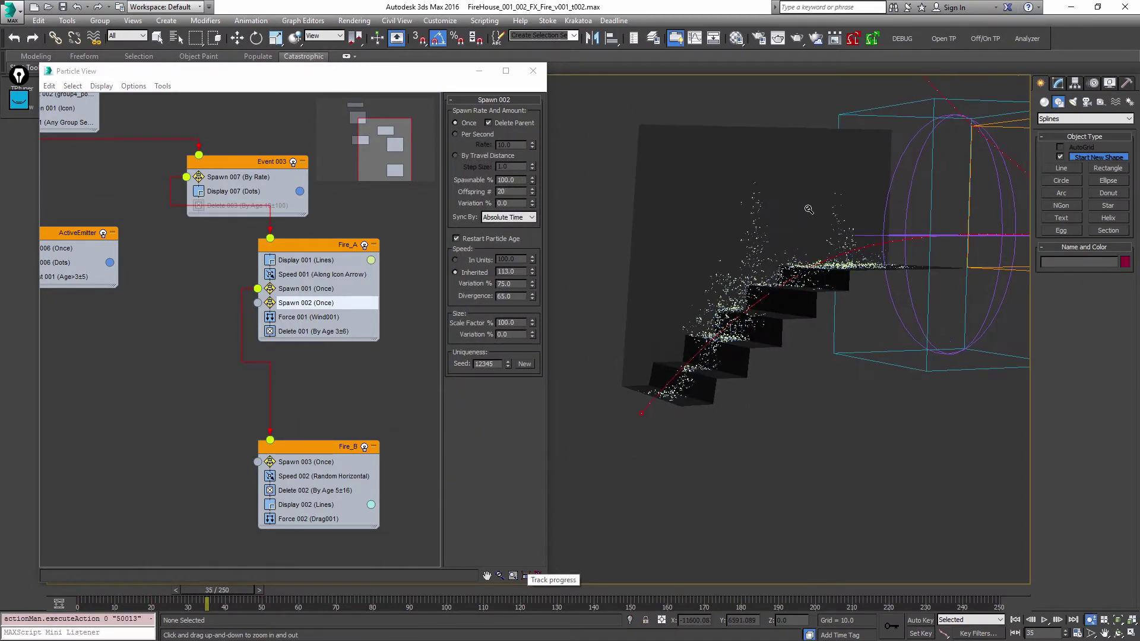
{"action": "key", "text": "slash"}
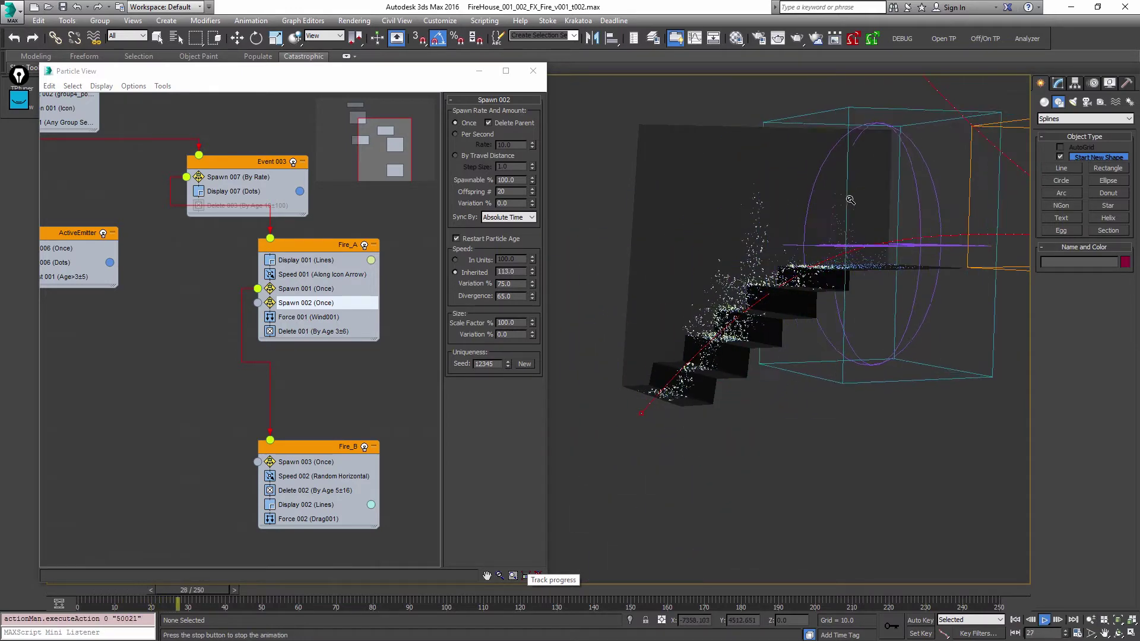
{"action": "key", "text": "slash"}
{"action": "key", "text": "Home"}
- Set the Display 007 type in Event 003 to None
{"action": "left_click", "coordinate": [250, 192]}
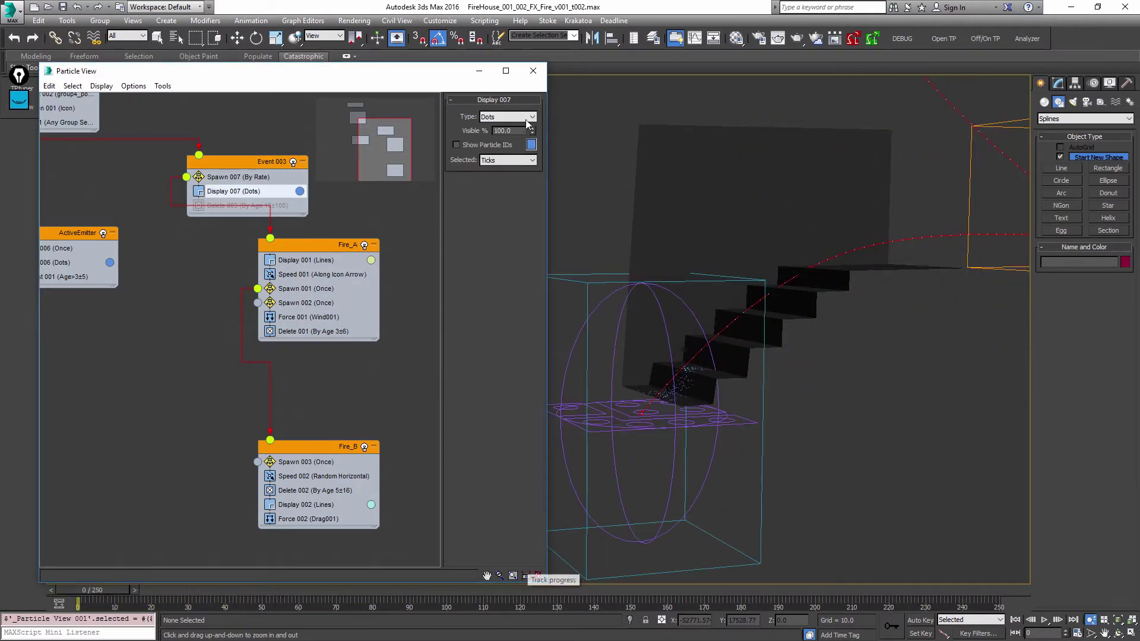
{"action": "left_click", "coordinate": [527, 119]}
{"action": "left_click", "coordinate": [520, 126]}
- Set the Display 006 type in the ActiveEmitter event to None
{"action": "middle_click_drag", "start_coordinate": [200, 215], "coordinate": [331, 213]}
{"action": "left_click", "coordinate": [174, 261]}
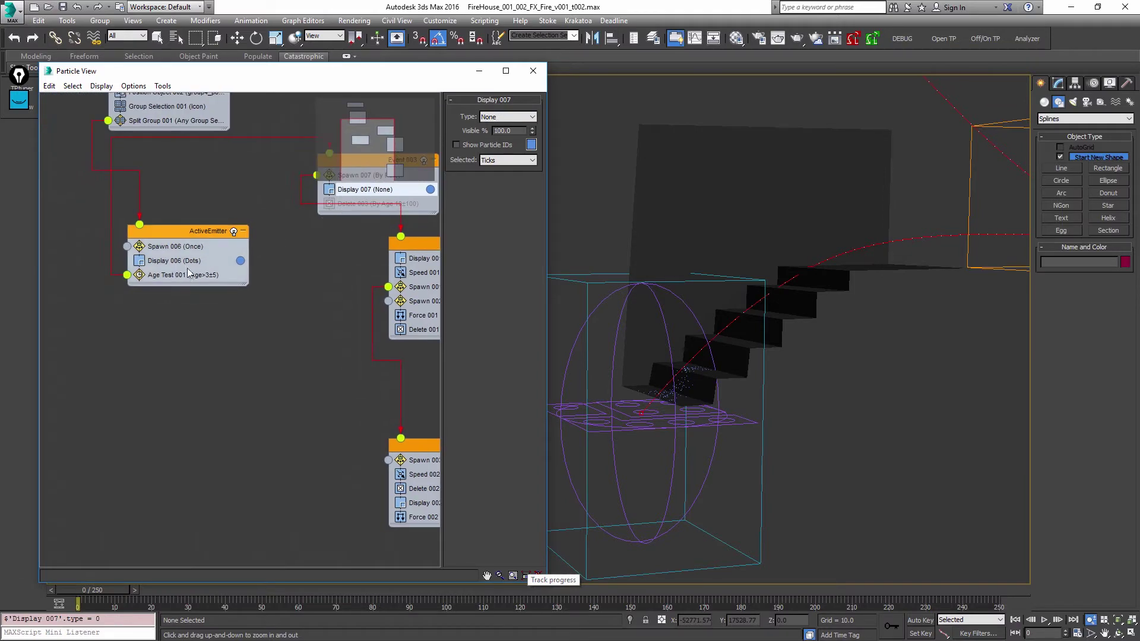
{"action": "left_click", "coordinate": [531, 117]}
{"action": "left_click", "coordinate": [518, 134]}
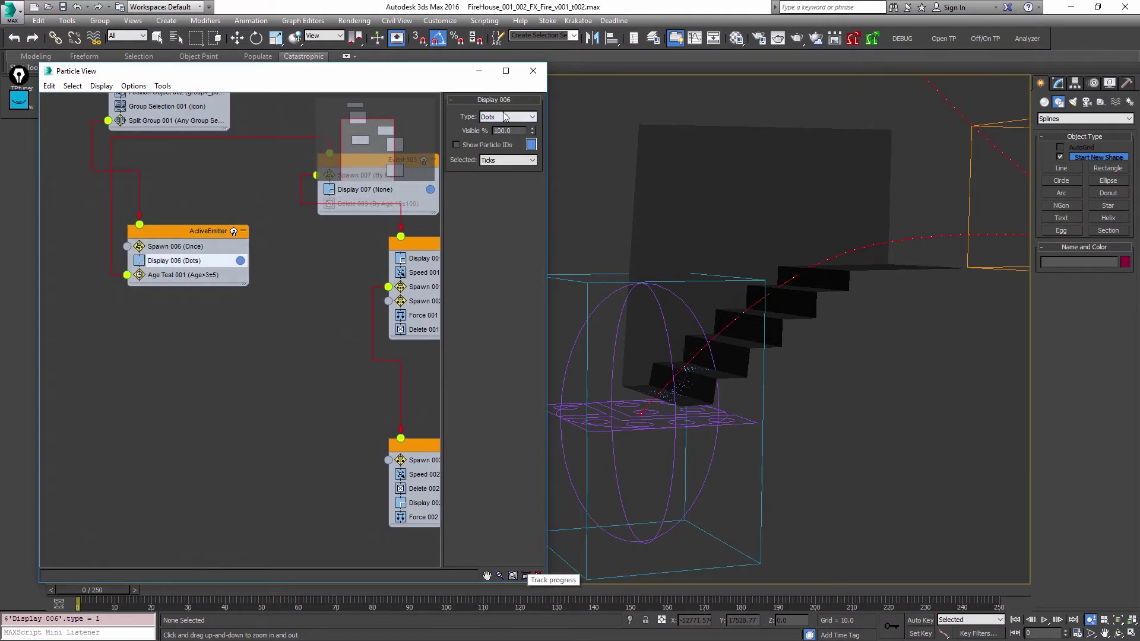
- Play the simulation and examine the fire particles on the steps and wall up close
{"action": "key", "text": "/"}
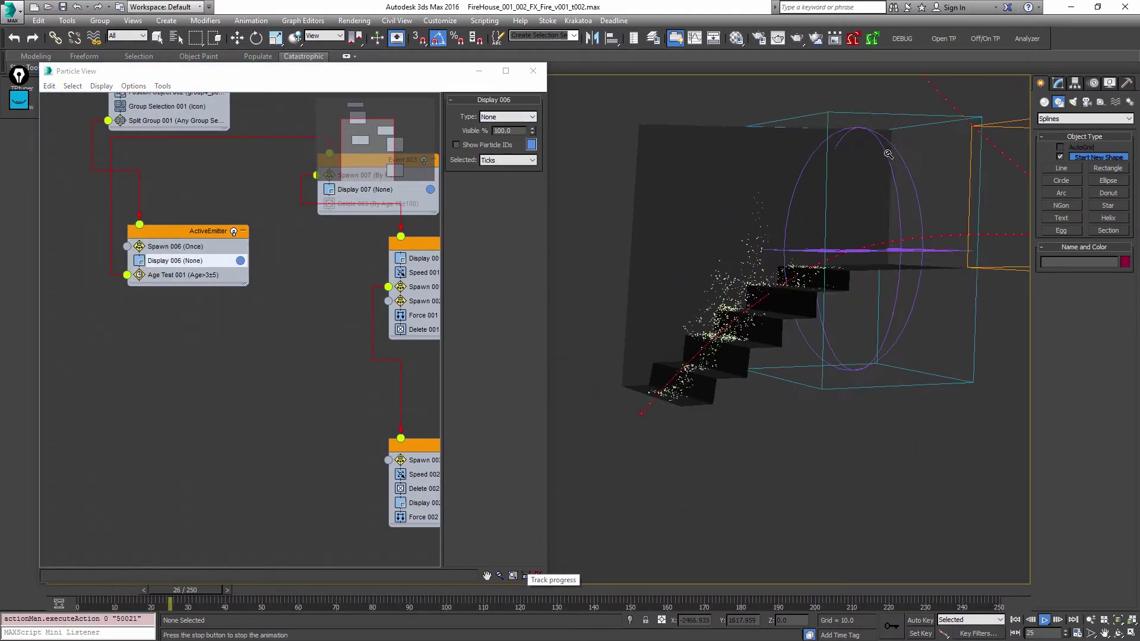
{"action": "key", "text": "/"}
{"action": "scroll", "coordinate": [808, 284], "scroll_direction": "down", "scroll_amount": 2}
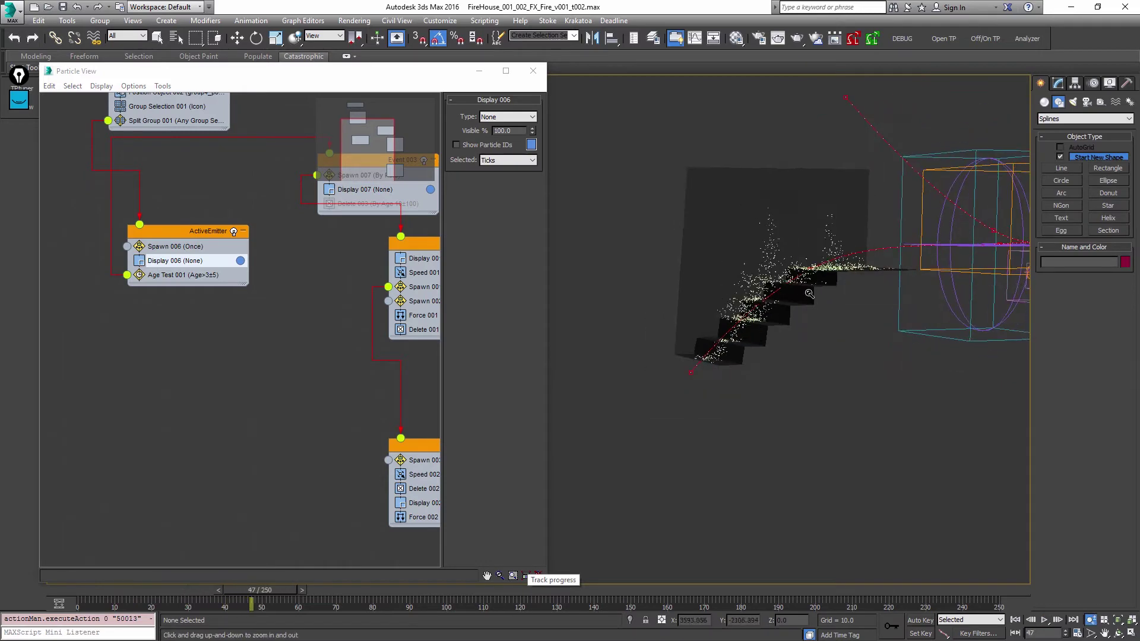
{"action": "middle_click_drag", "start_coordinate": [808, 284], "coordinate": [853, 304], "text": "alt"}
{"action": "middle_click_drag", "start_coordinate": [765, 255], "coordinate": [861, 291]}
{"action": "scroll", "coordinate": [750, 264], "scroll_direction": "up", "scroll_amount": 3}
{"action": "middle_click_drag", "start_coordinate": [743, 257], "coordinate": [784, 265]}
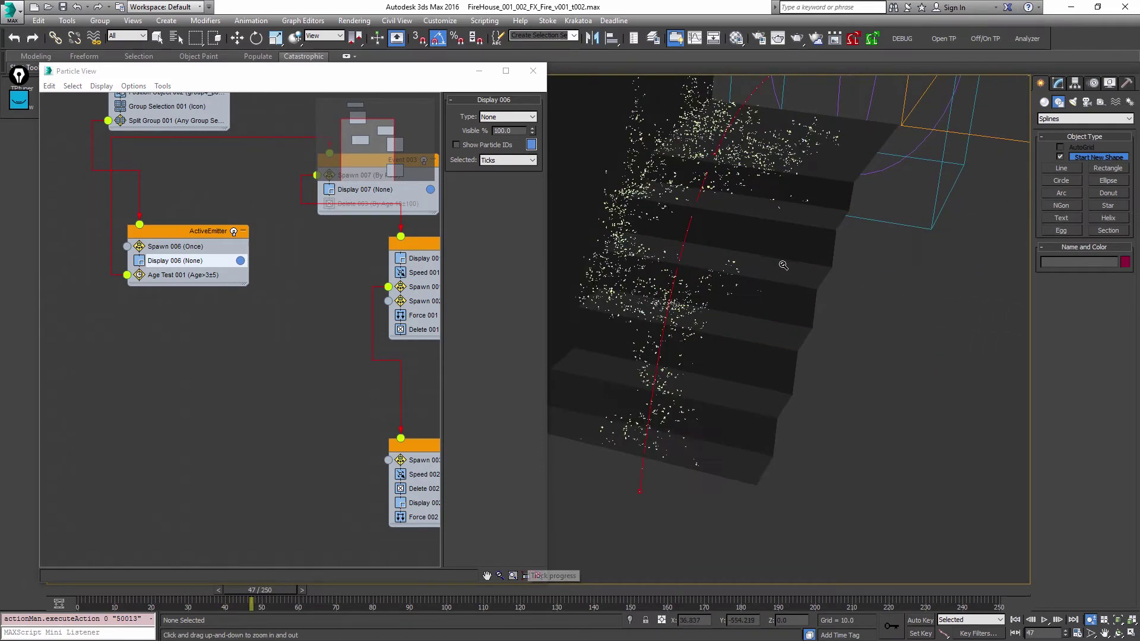
- Close Particle View, replay the simulation with the whole setup in view, and return to the first frame
{"action": "key", "text": "6"}
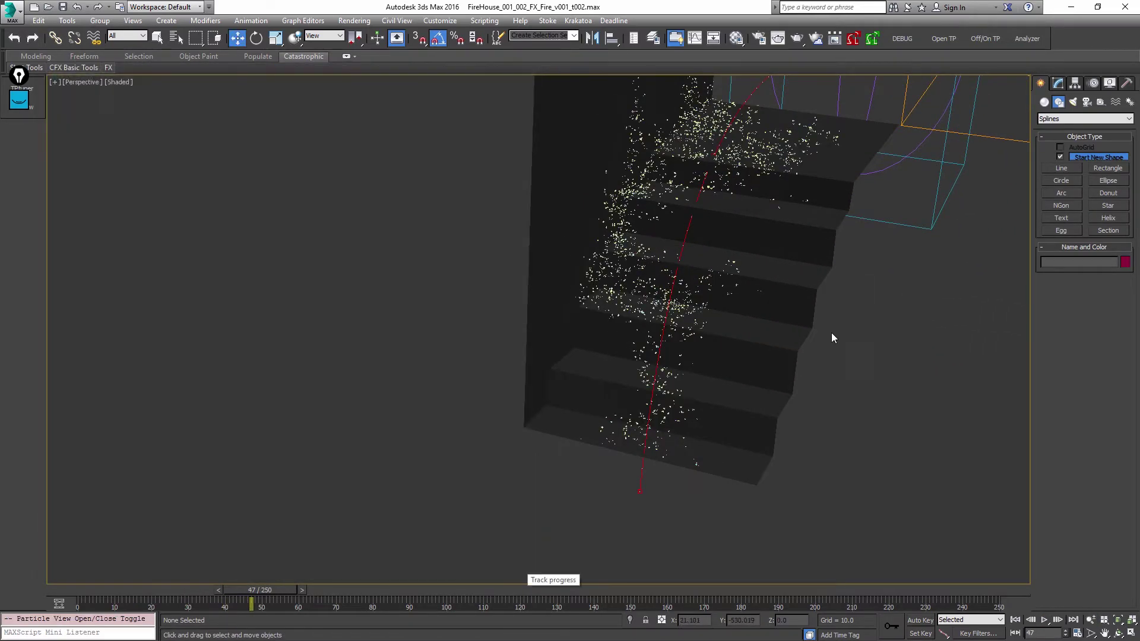
{"action": "key", "text": "z"}
{"action": "middle_click_drag", "start_coordinate": [816, 330], "coordinate": [647, 361], "text": "alt"}
{"action": "middle_click_drag", "start_coordinate": [647, 361], "coordinate": [739, 322]}
{"action": "scroll", "coordinate": [638, 345], "scroll_direction": "up", "scroll_amount": 3}
{"action": "middle_click_drag", "start_coordinate": [630, 348], "coordinate": [652, 305]}
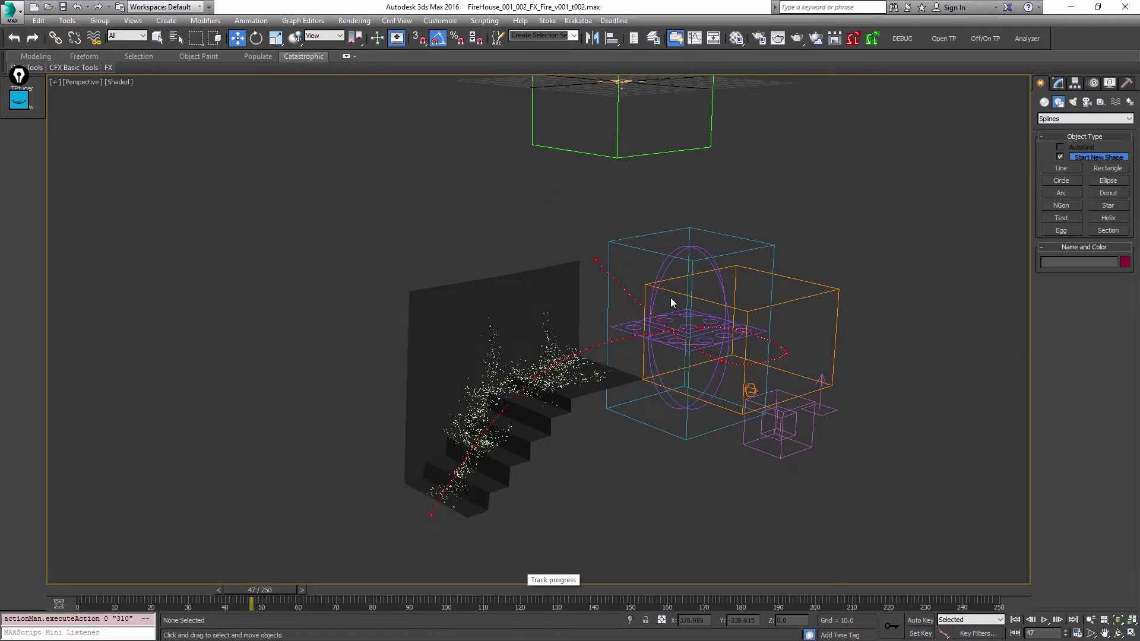
{"action": "key", "text": "/"}
{"action": "key", "text": "/"}
{"action": "key", "text": "Home"}
- Open the FumeFX001 settings and check the particle source in its objects and sources list
{"action": "left_click_drag", "start_coordinate": [821, 250], "coordinate": [850, 297]}
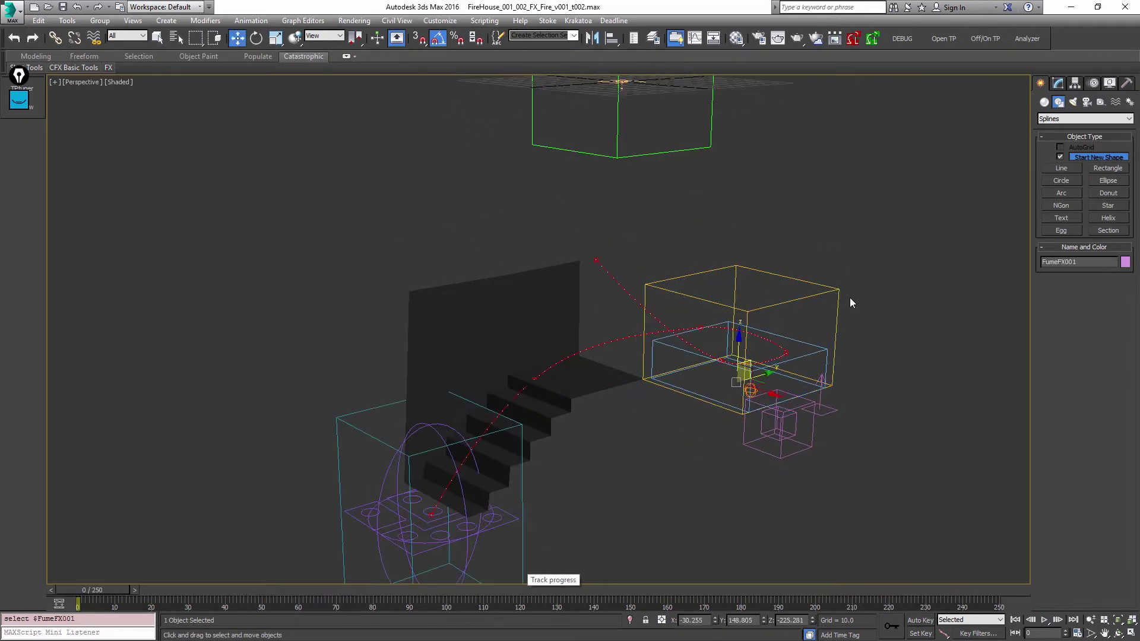
{"action": "key", "text": "1"}
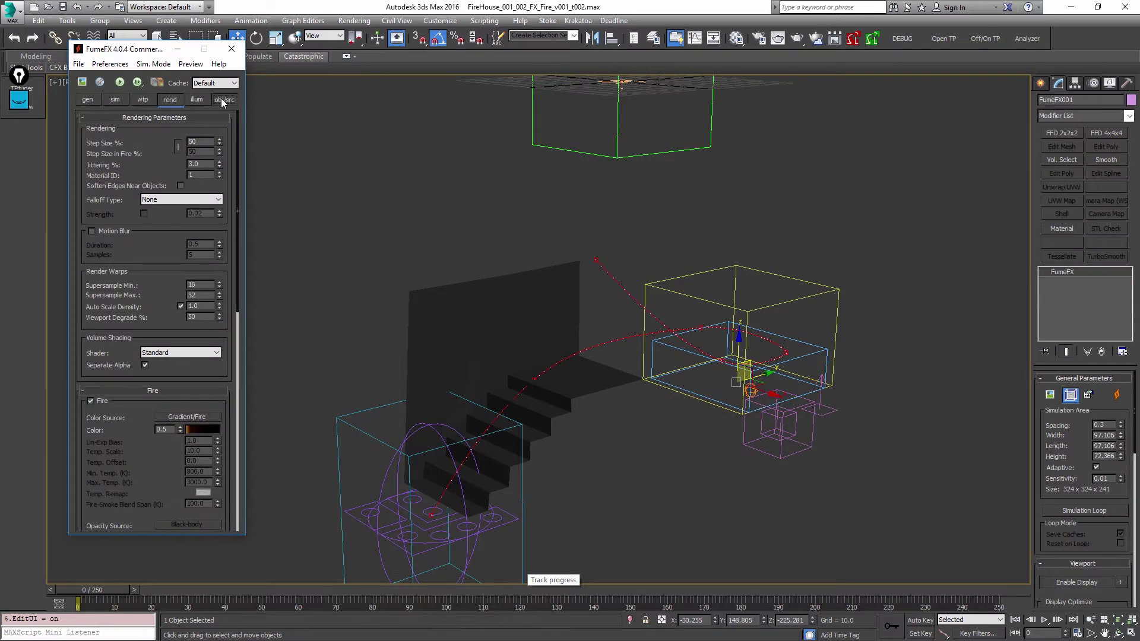
{"action": "left_click", "coordinate": [223, 100]}
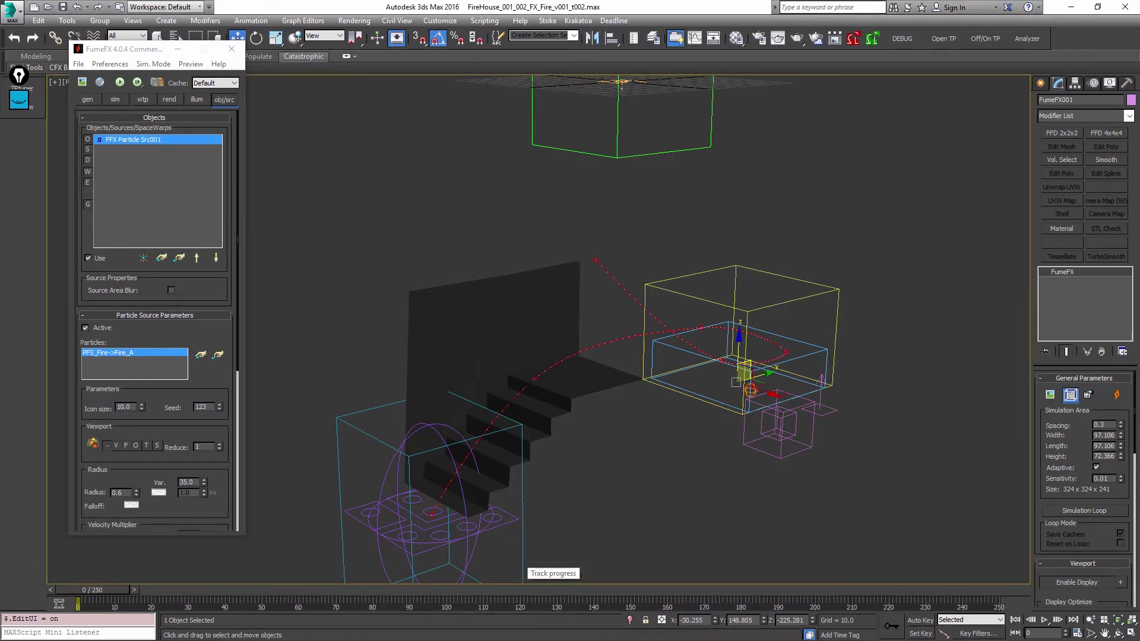
{"action": "left_click", "coordinate": [546, 276]}
- Switch the viewport to wireframe and clone FFX Particle Src001 just beside the original
{"action": "scroll", "coordinate": [541, 276], "scroll_direction": "down", "scroll_amount": 5}
{"action": "key", "text": "F3"}
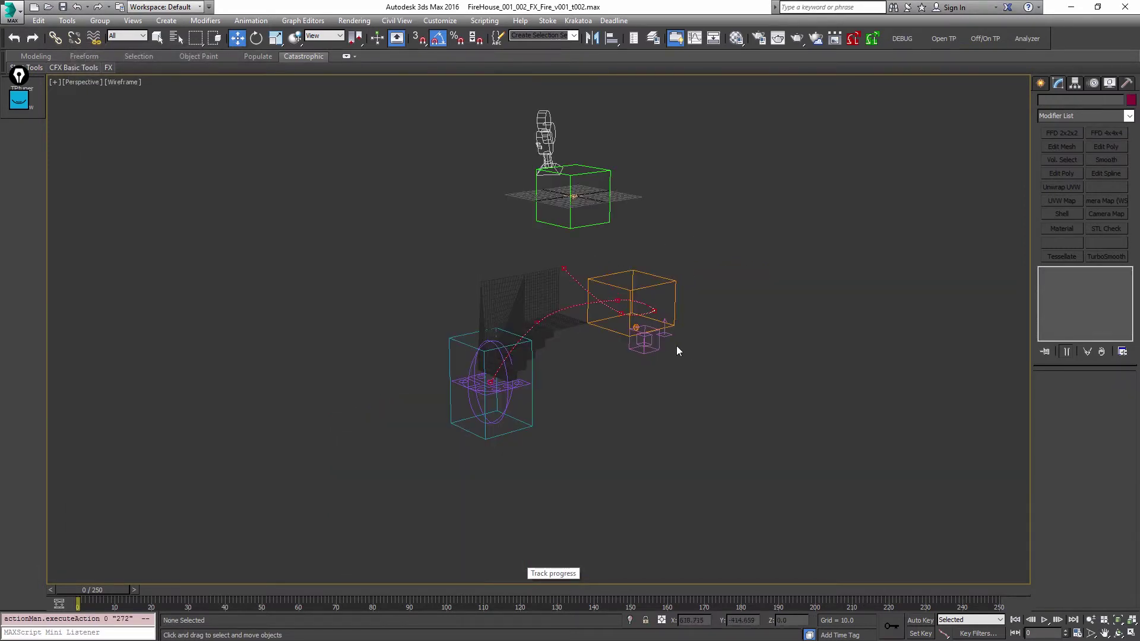
{"action": "scroll", "coordinate": [661, 347], "scroll_direction": "up", "scroll_amount": 6}
{"action": "left_click", "coordinate": [599, 273]}
{"action": "scroll", "coordinate": [599, 273], "scroll_direction": "up", "scroll_amount": 3}
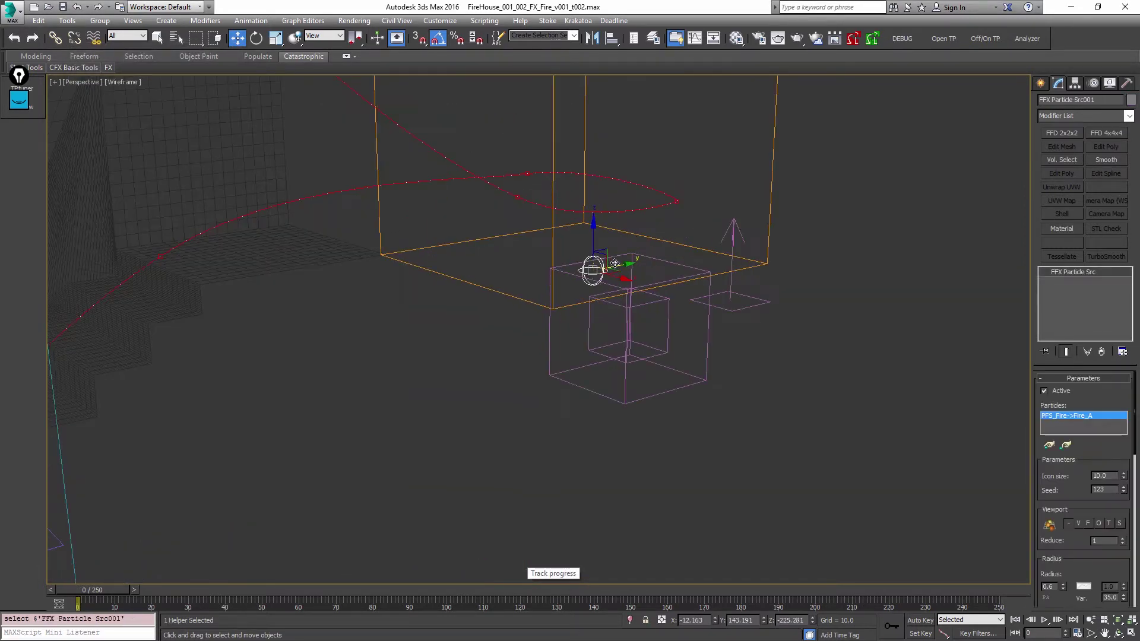
{"action": "left_click_drag", "start_coordinate": [594, 265], "coordinate": [650, 262], "text": "shift"}
{"action": "key", "text": "Return"}
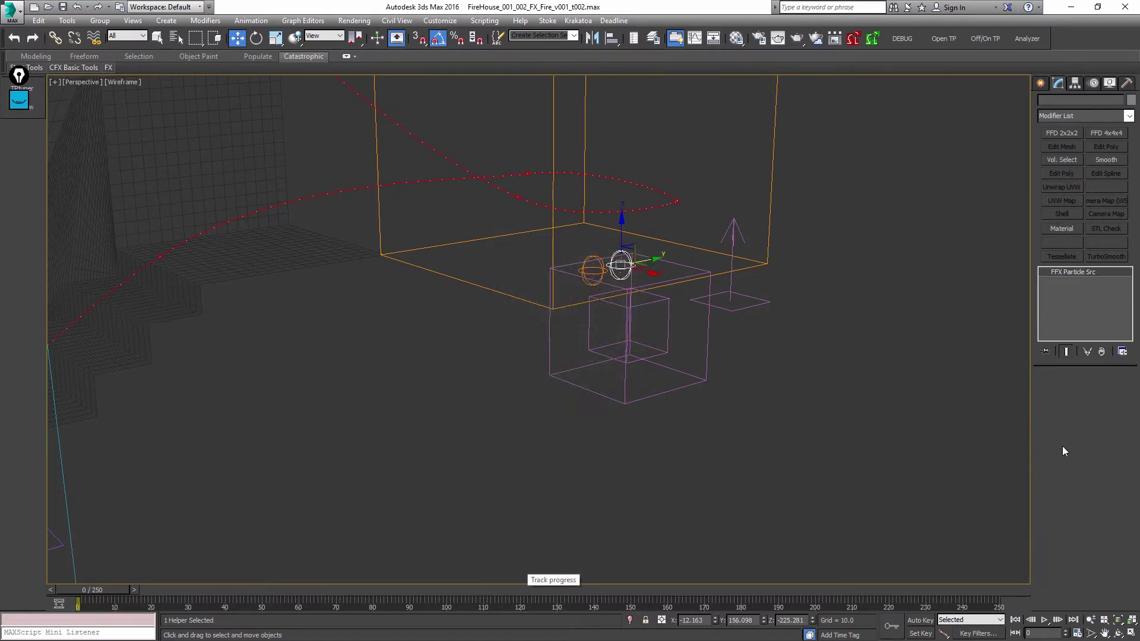
- Replace the event assigned to the copied particle source with PFS_Fire->Fire_B
{"action": "key", "text": "q"}
{"action": "scroll", "coordinate": [512, 340], "scroll_direction": "down", "scroll_amount": 5}
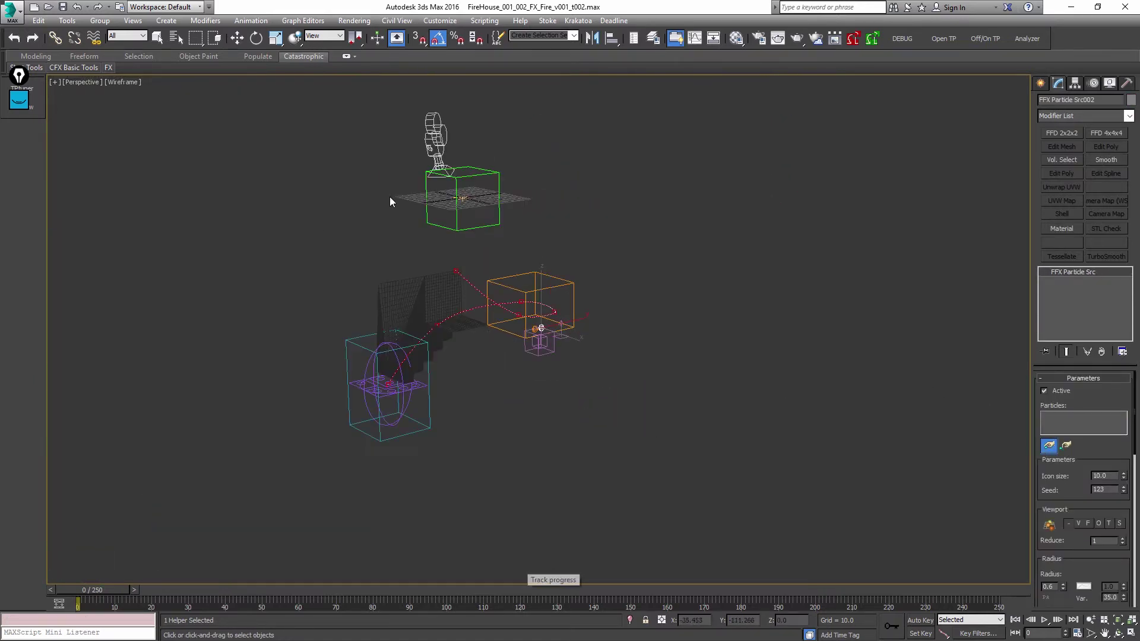
{"action": "scroll", "coordinate": [470, 200], "scroll_direction": "up", "scroll_amount": 4}
{"action": "left_click", "coordinate": [455, 196]}
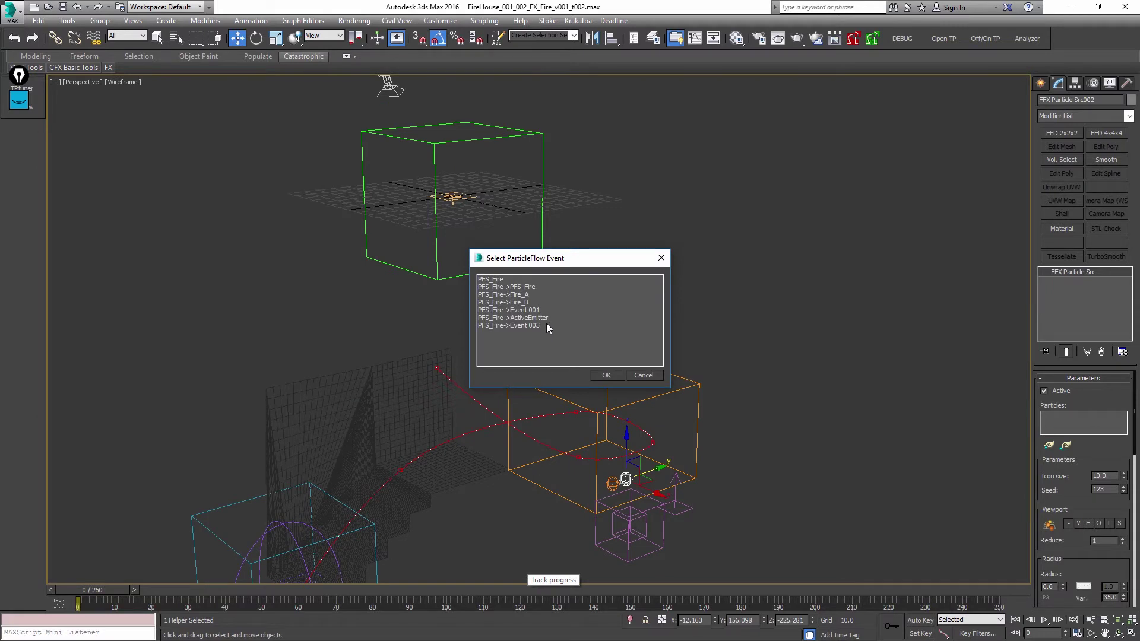
{"action": "double_click", "coordinate": [532, 302]}
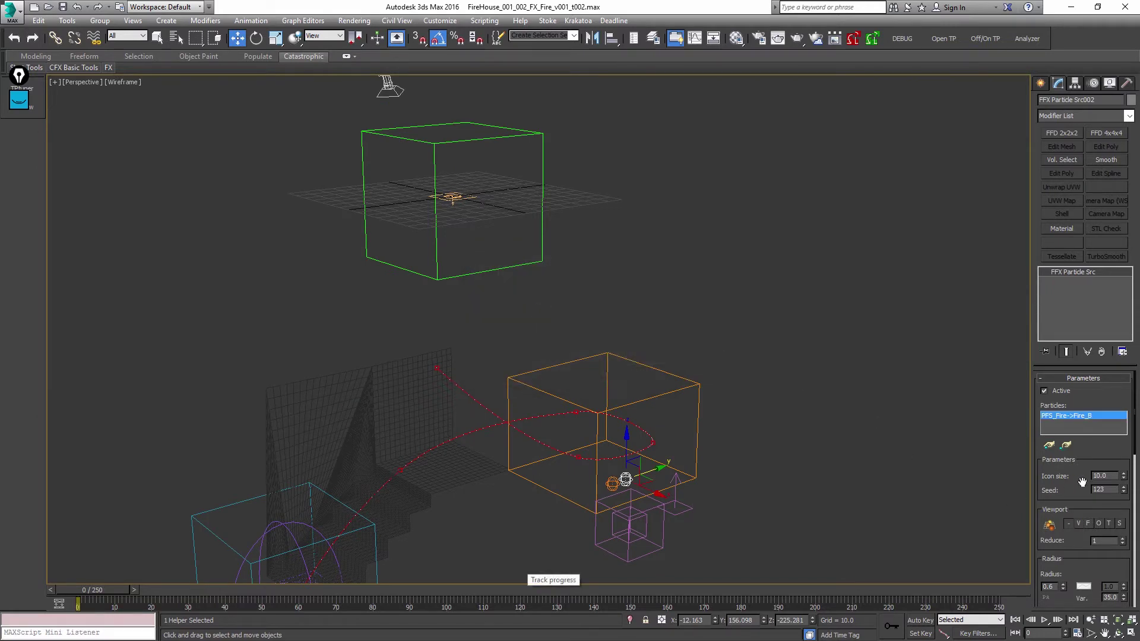
- Set the copied particle source's radius to 0.3, review its remaining parameters, and play the simulation
{"action": "scroll", "coordinate": [1056, 444], "scroll_direction": "down", "scroll_amount": 5}
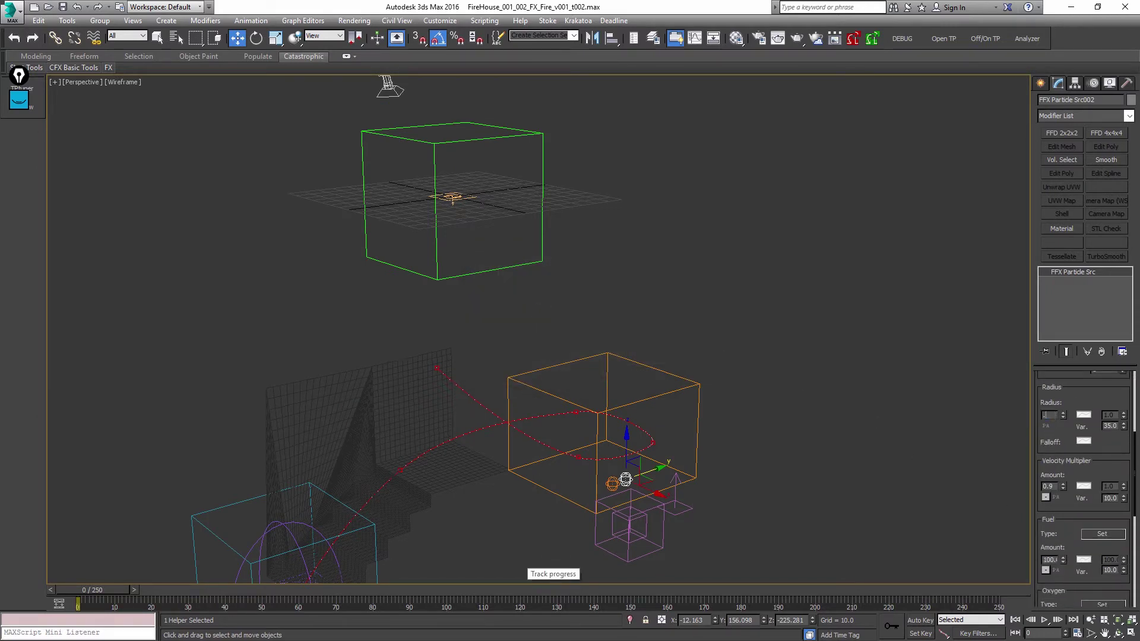
{"action": "scroll", "coordinate": [1051, 434], "scroll_direction": "down", "scroll_amount": 3}
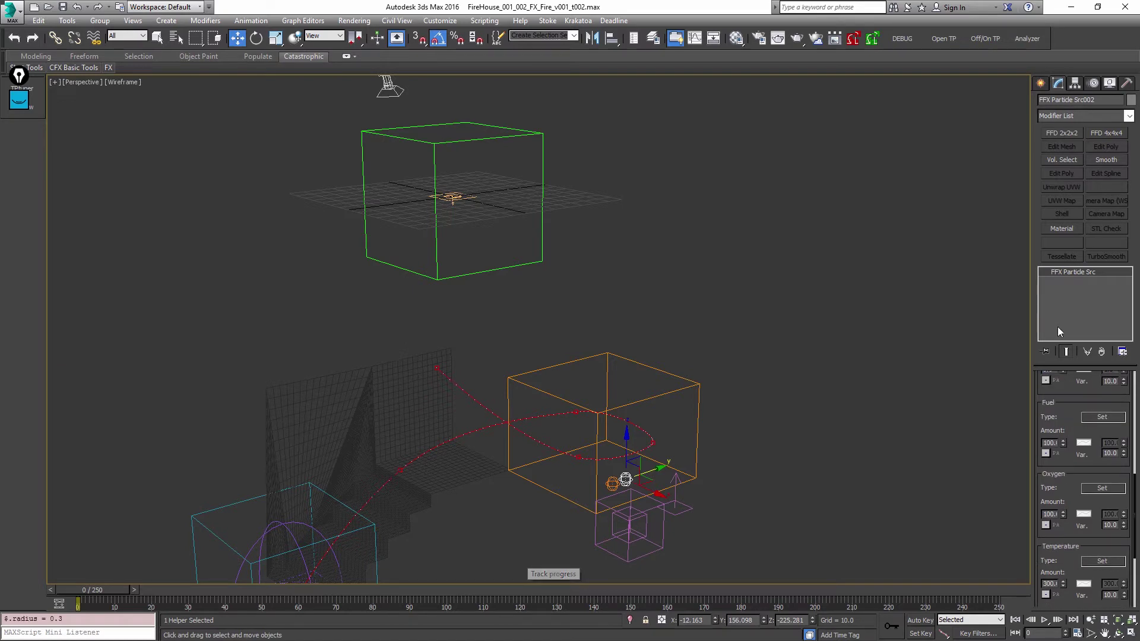
{"action": "scroll", "coordinate": [1051, 490], "scroll_direction": "down", "scroll_amount": 3}
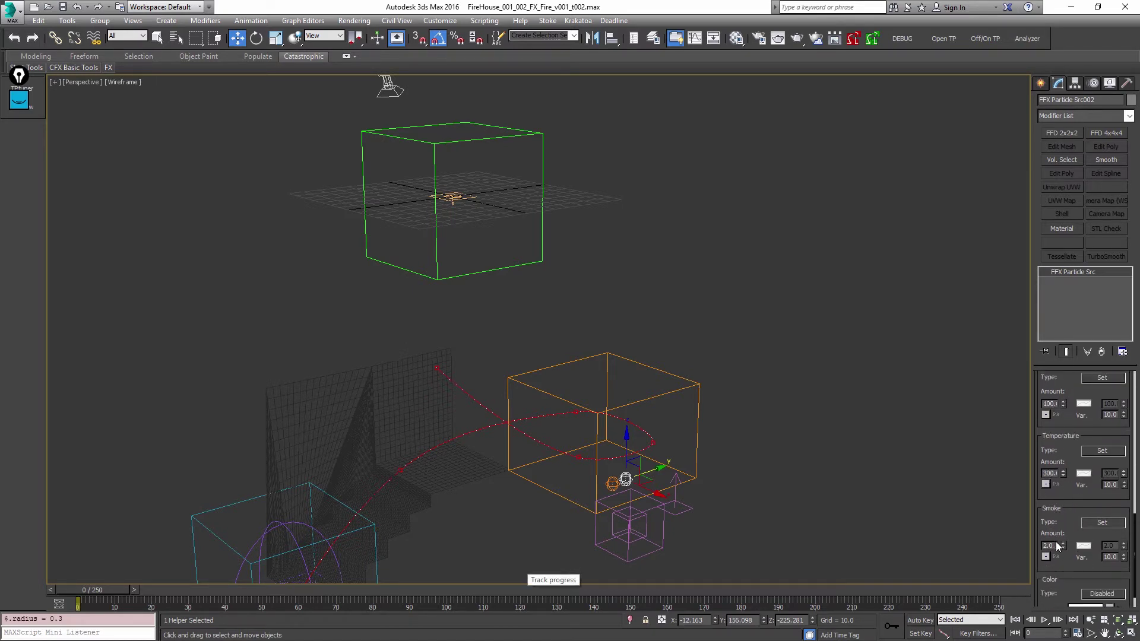
{"action": "left_click", "coordinate": [811, 375]}
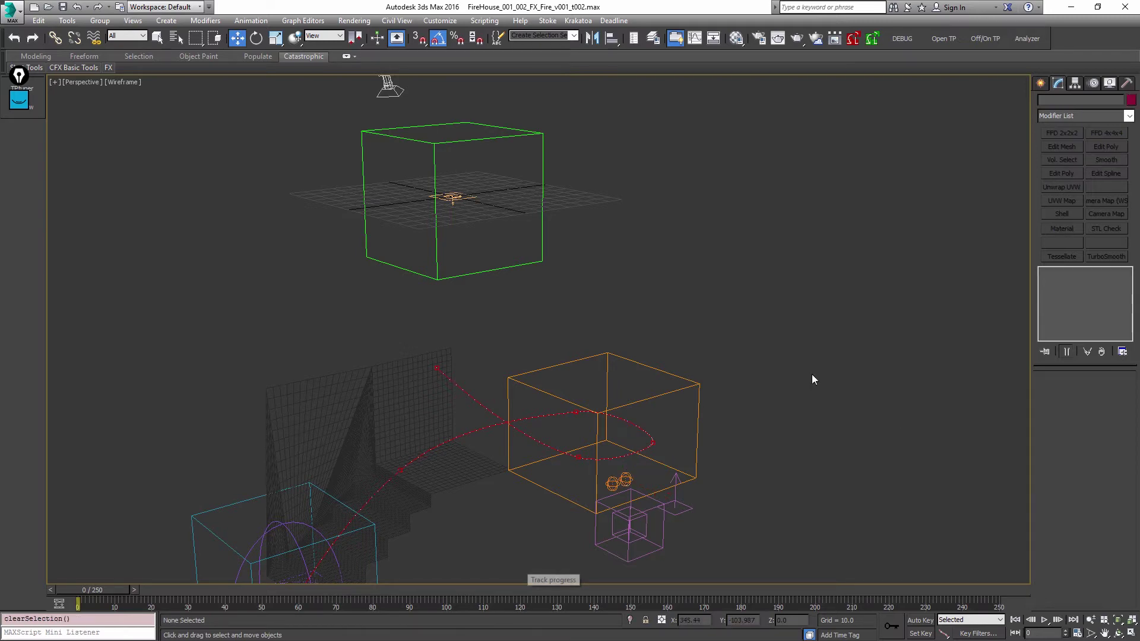
{"action": "key", "text": "/"}
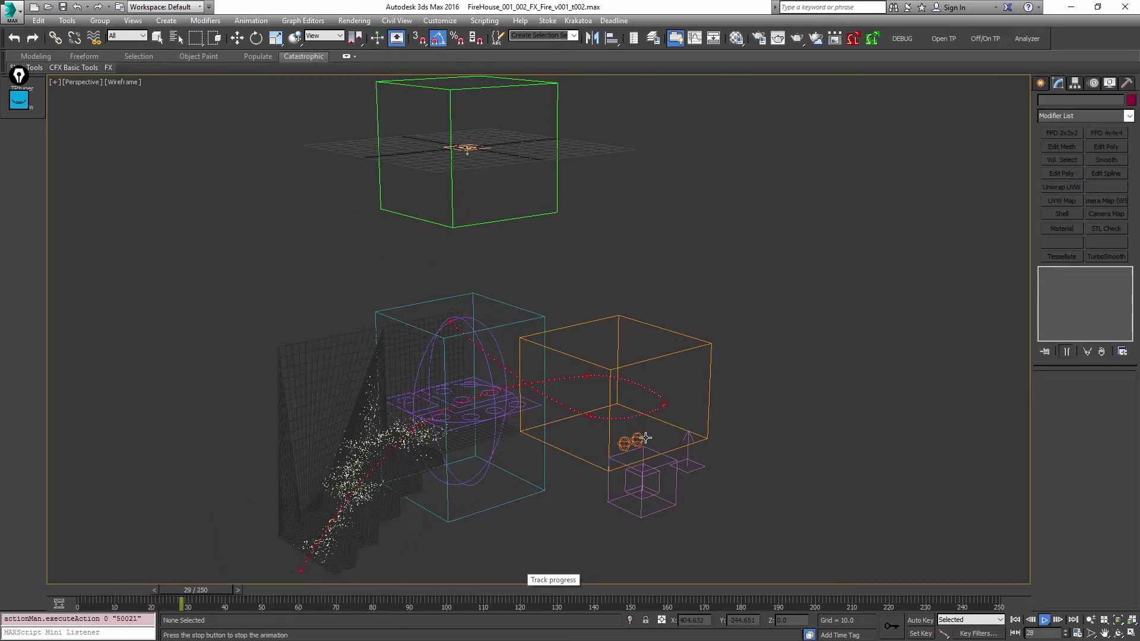
- Delete the VertexPaint modifier from group4_polySurface3 and turn off its Tessellate, Poly Select, DeleteMesh and Edit Poly modifiers
{"action": "left_click", "coordinate": [407, 409]}
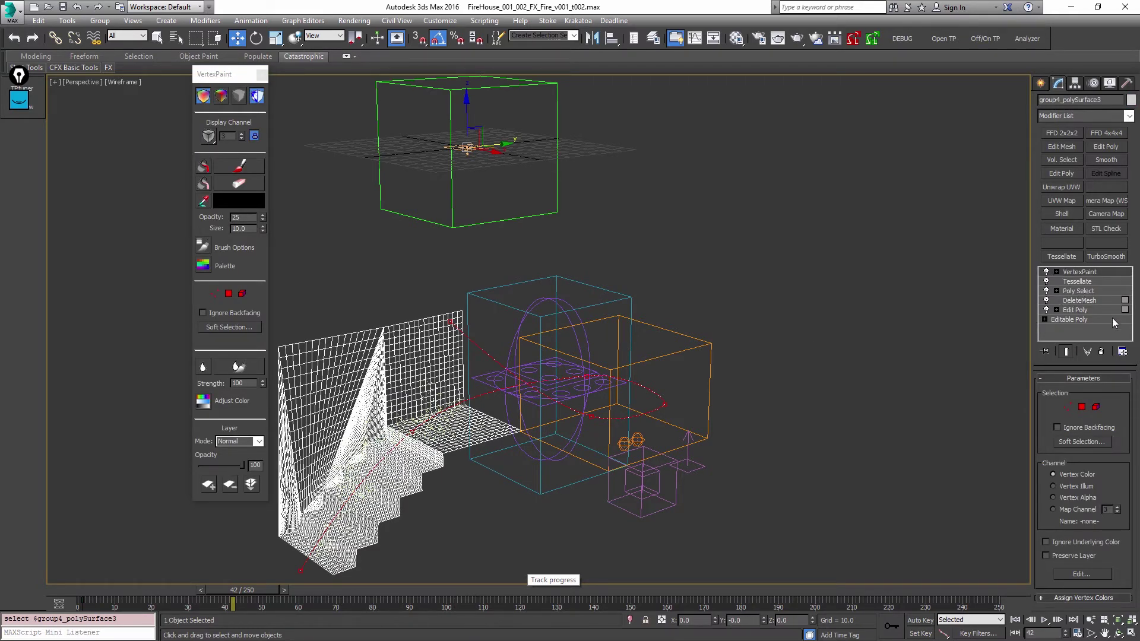
{"action": "left_click", "coordinate": [1101, 352]}
{"action": "left_click", "coordinate": [1047, 272]}
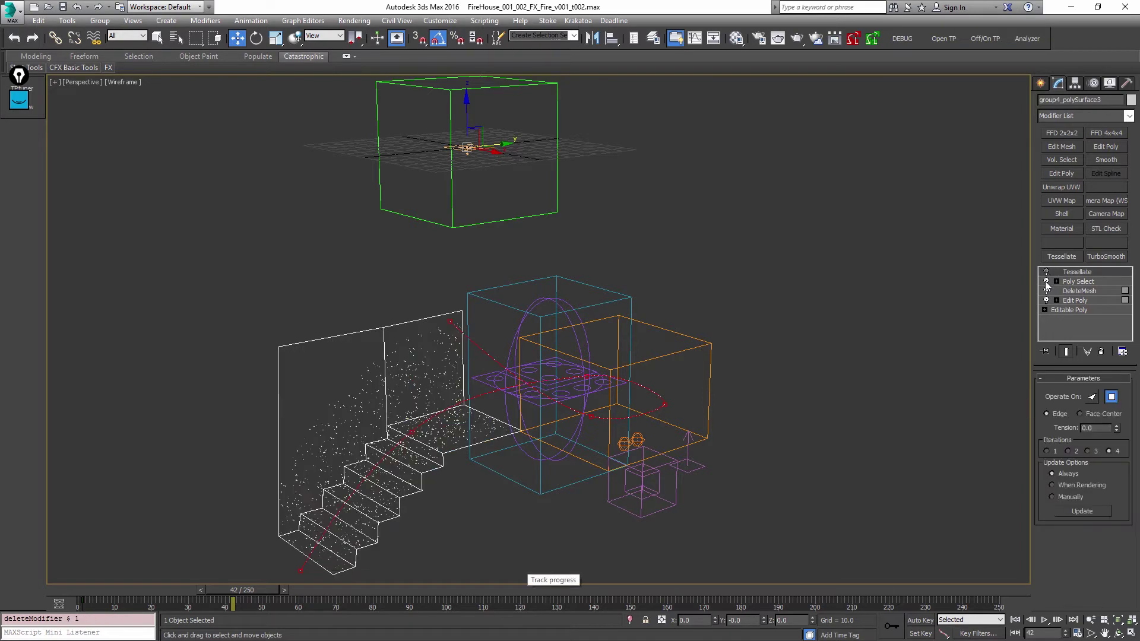
{"action": "left_click", "coordinate": [1046, 291]}
{"action": "left_click", "coordinate": [1045, 300]}
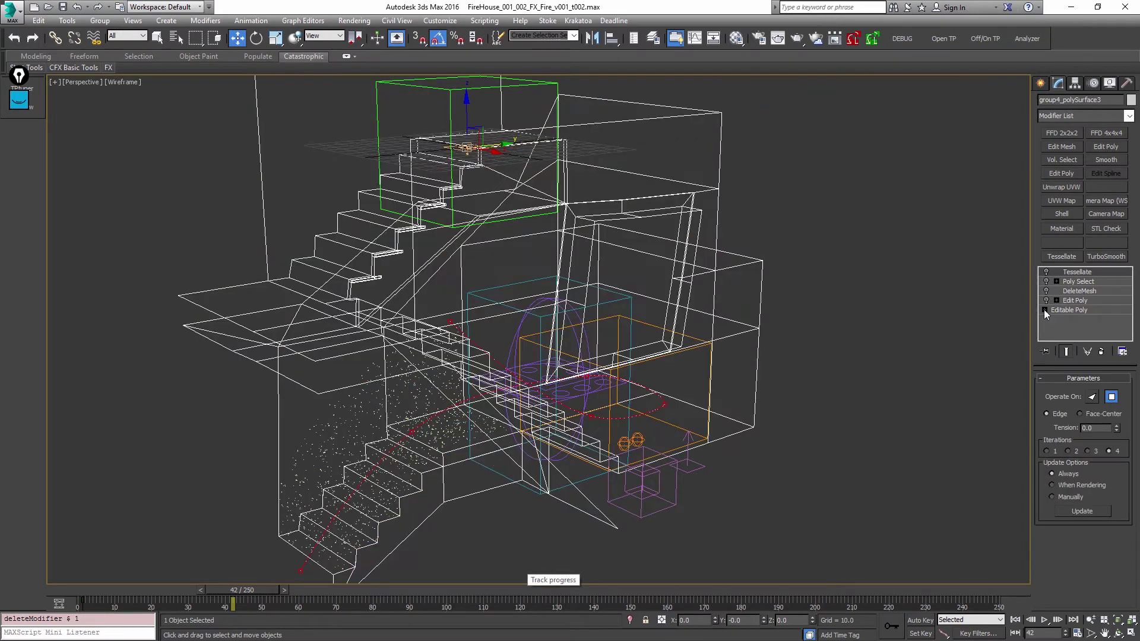
- Return the viewport to shaded display and isolate the full house mesh group4_polySurface3
{"action": "left_click", "coordinate": [879, 380]}
{"action": "key", "text": "F3"}
{"action": "left_click", "coordinate": [644, 329]}
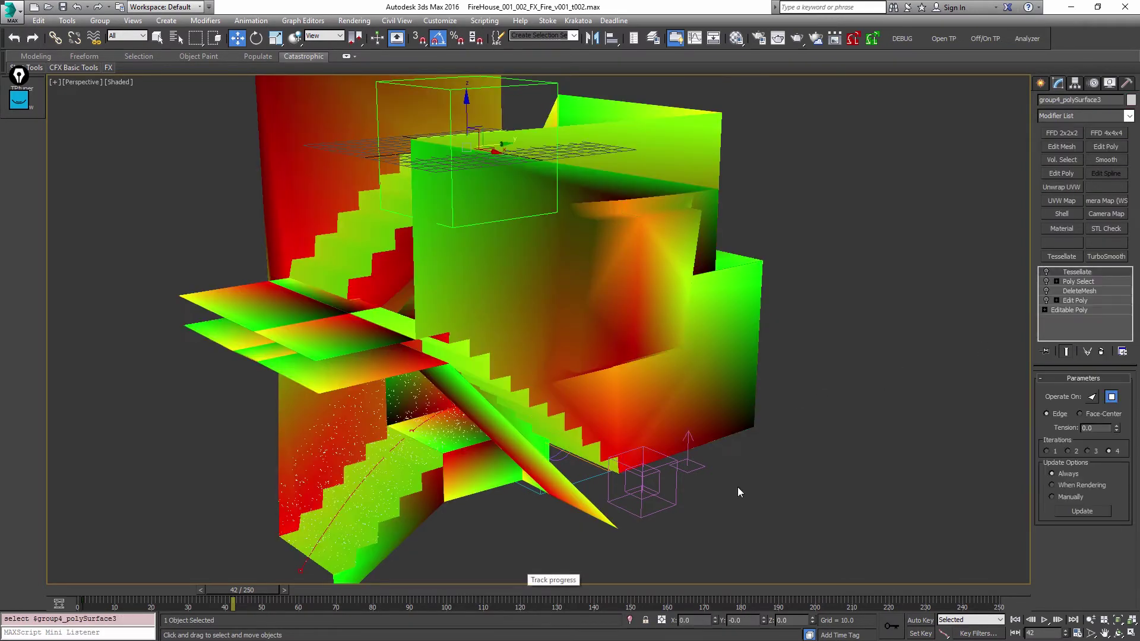
{"action": "left_click", "coordinate": [630, 620]}
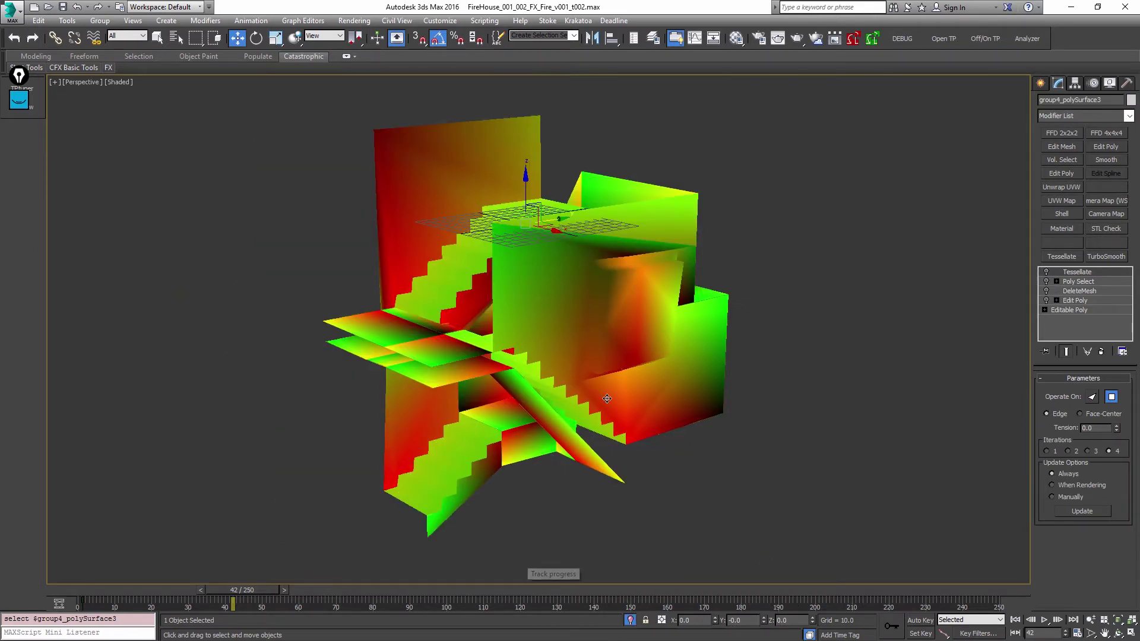
- Move the Tessellate modifier directly above Editable Poly in the stack and turn it back on
{"action": "left_click", "coordinate": [1090, 312]}
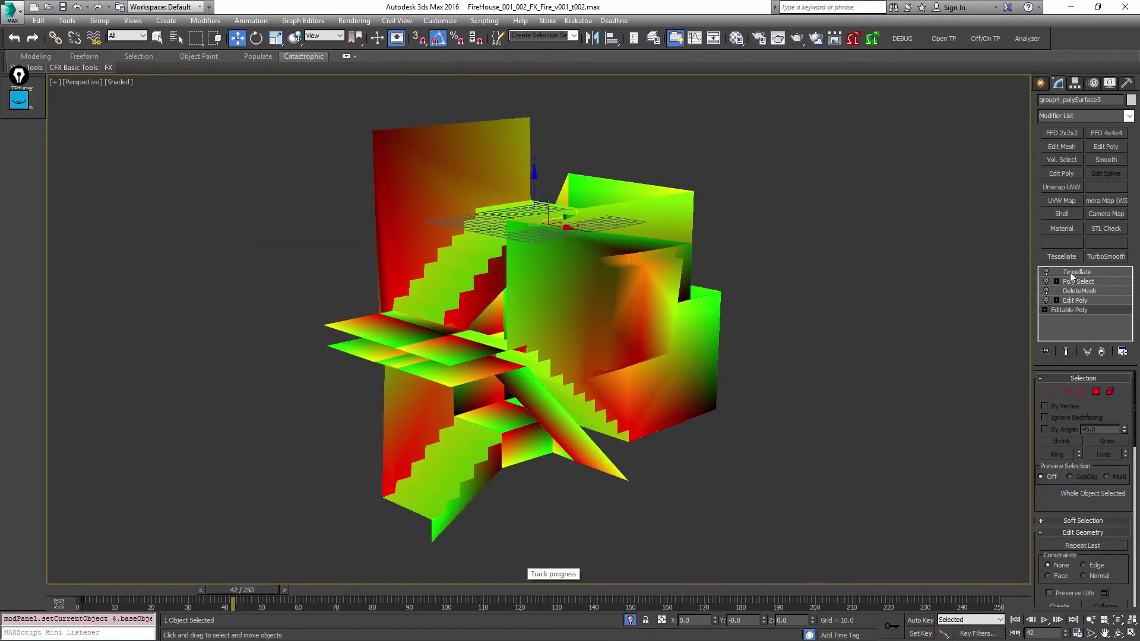
{"action": "left_click_drag", "start_coordinate": [1076, 285], "coordinate": [1062, 310]}
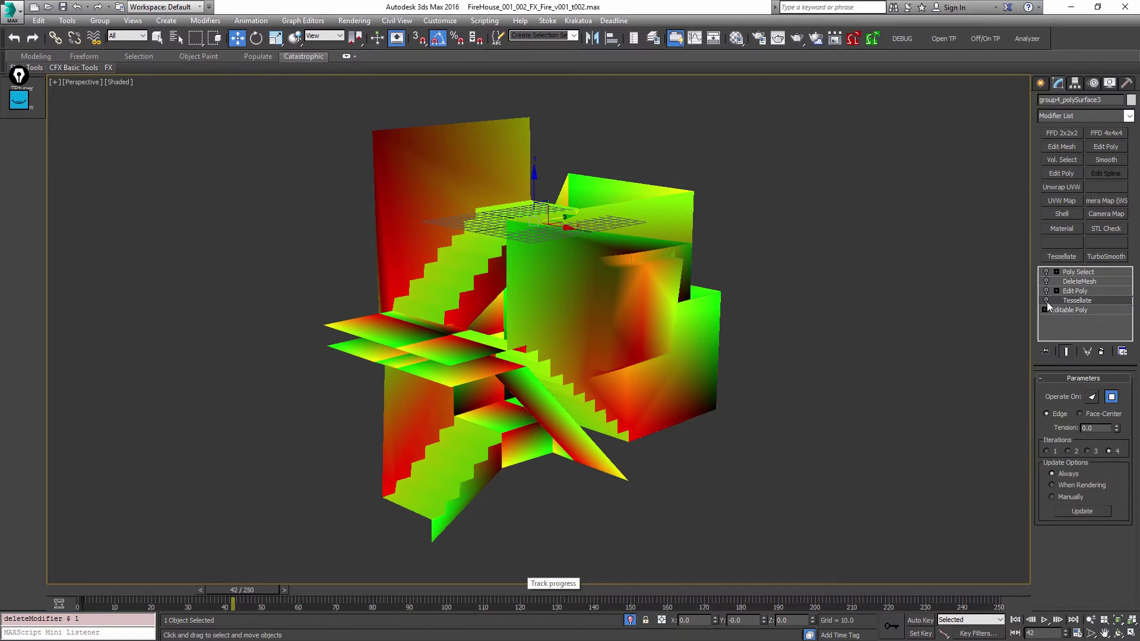
{"action": "left_click", "coordinate": [1046, 300]}
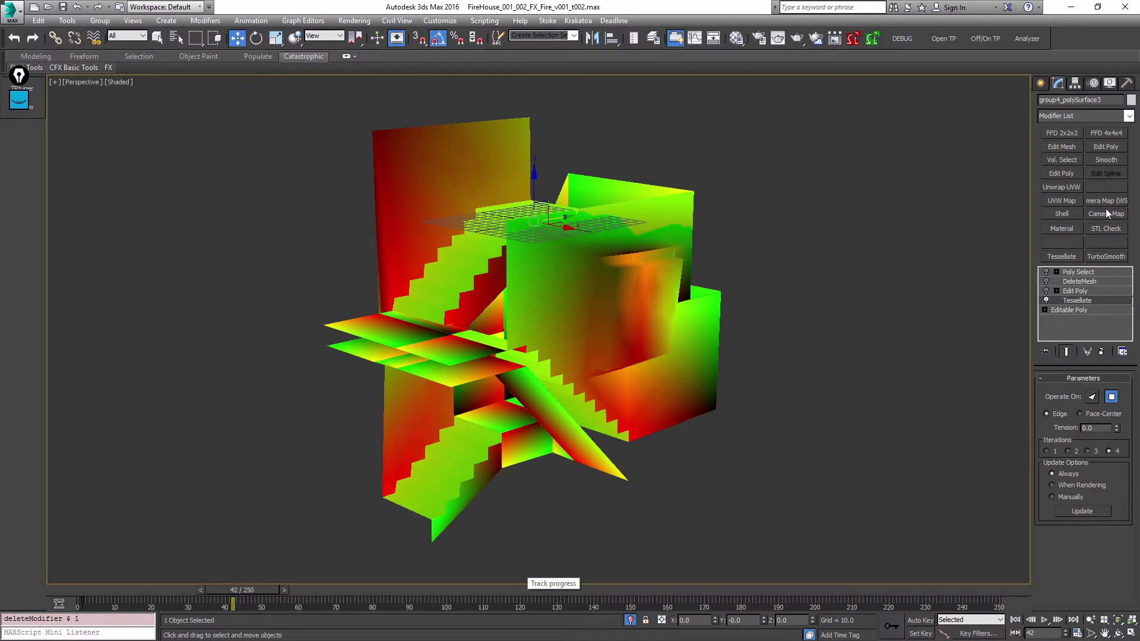
- Add a new VertexPaint modifier directly above Tessellate on the house mesh
{"action": "left_click", "coordinate": [1100, 114]}
{"action": "key", "text": "v"}
{"action": "key", "text": "v"}
{"action": "key", "text": "Return"}
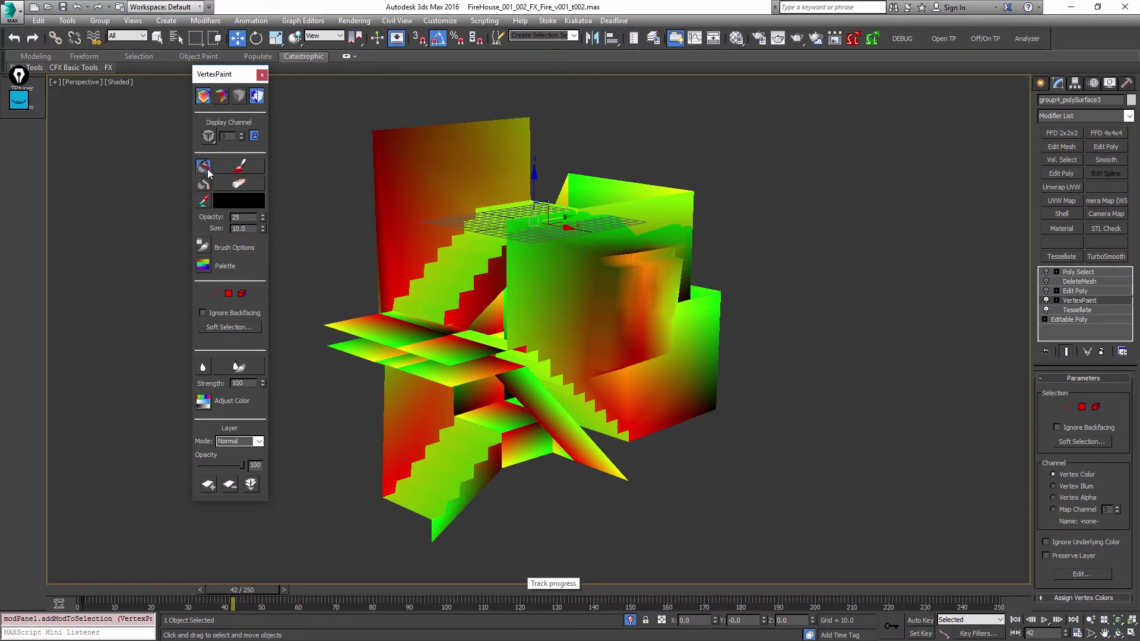
- Set the vertex paint opacity to 100, fill the whole mesh with black, and activate the paint brush
{"action": "left_click", "coordinate": [206, 169]}
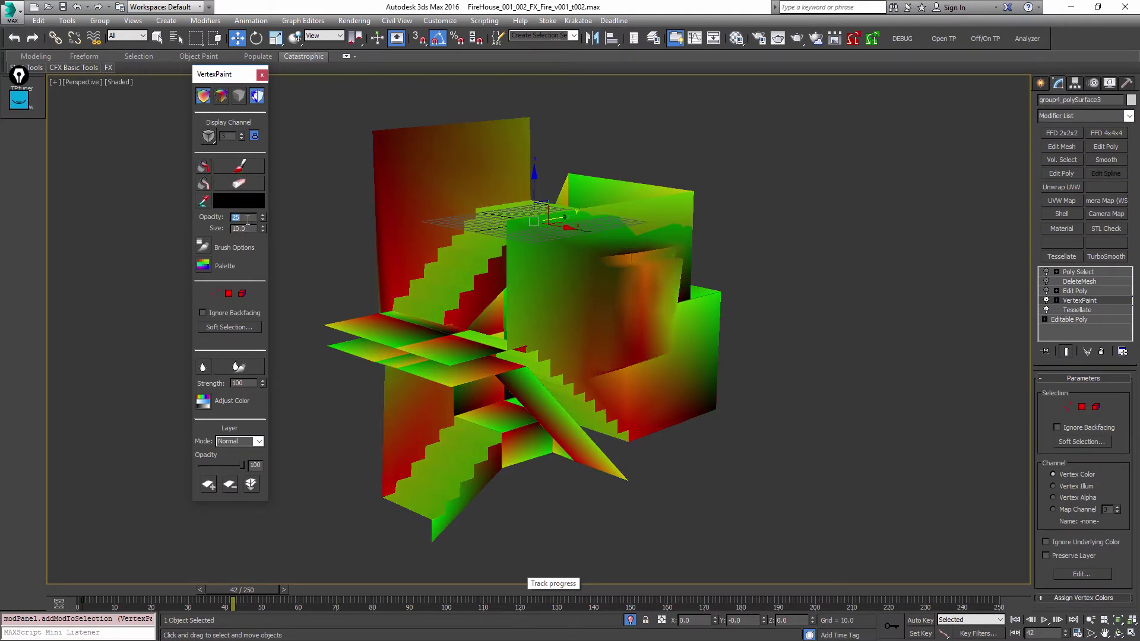
{"action": "left_click", "coordinate": [203, 167]}
{"action": "left_click", "coordinate": [239, 166]}
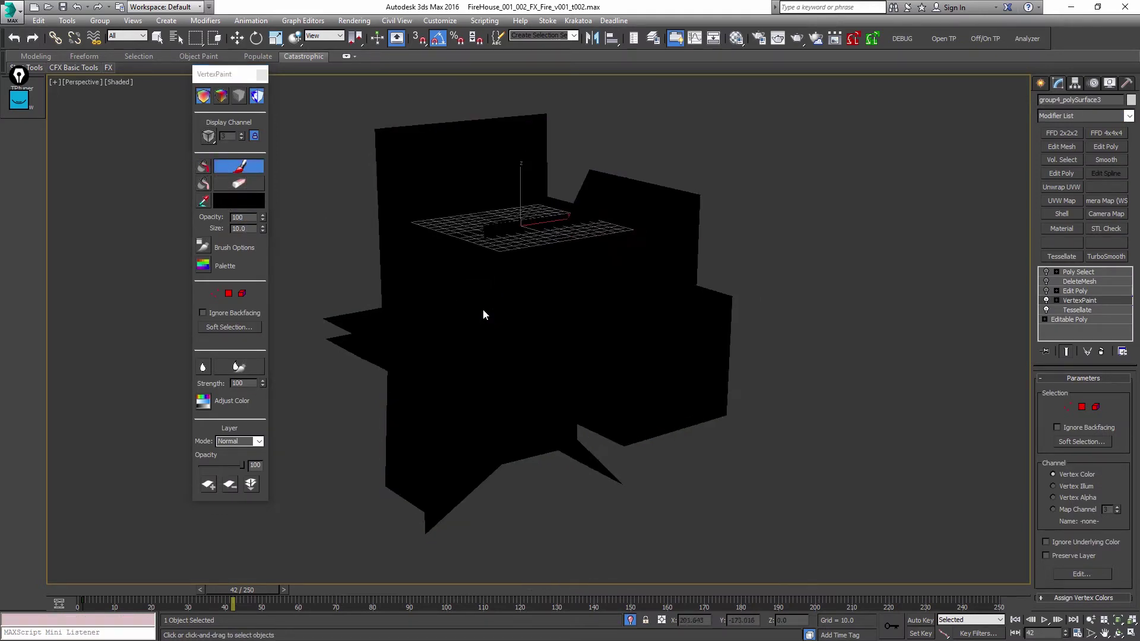
- Display the edged faces of the black mesh and bring the lower stairs and landing into close view
{"action": "key", "text": "F3"}
{"action": "key", "text": "F3"}
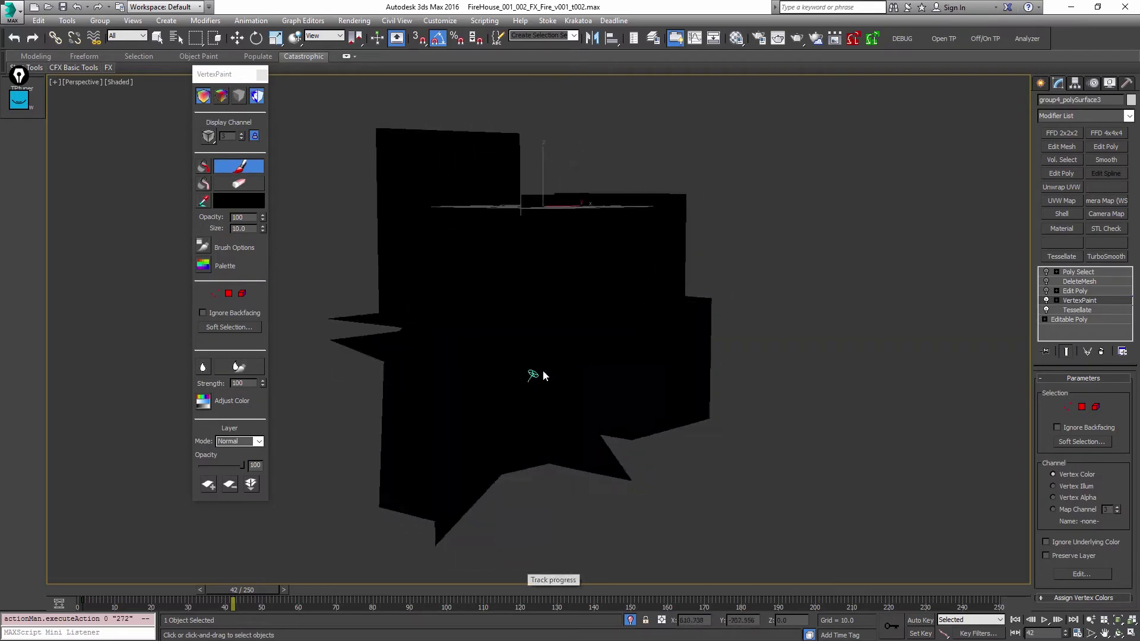
{"action": "scroll", "coordinate": [464, 392], "scroll_direction": "up", "scroll_amount": 10}
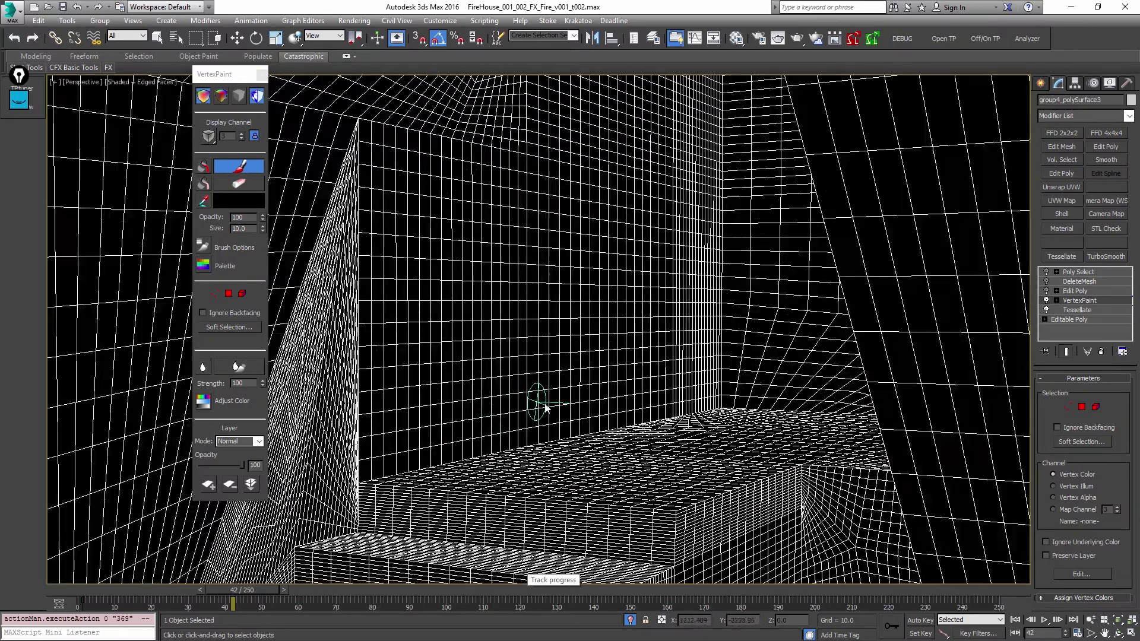
{"action": "scroll", "coordinate": [597, 404], "scroll_direction": "down", "scroll_amount": 10}
{"action": "scroll", "coordinate": [620, 404], "scroll_direction": "up", "scroll_amount": 5}
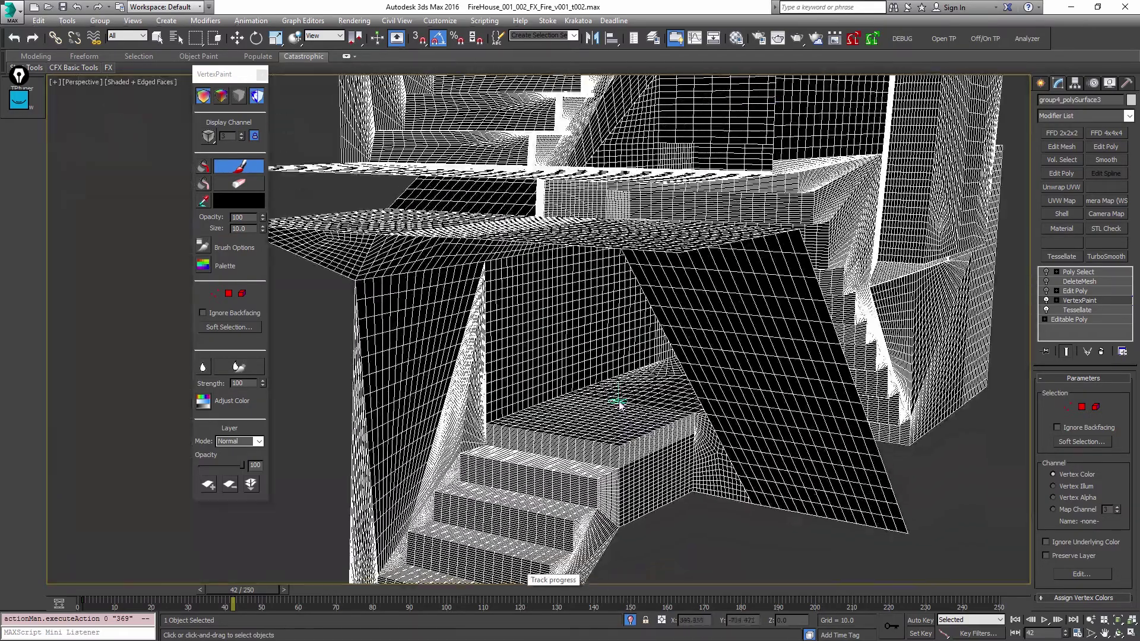
- Turn off Tessellate, add an Edit Poly modifier directly above VertexPaint on the house mesh, and enter polygon level
{"action": "left_click", "coordinate": [1048, 301]}
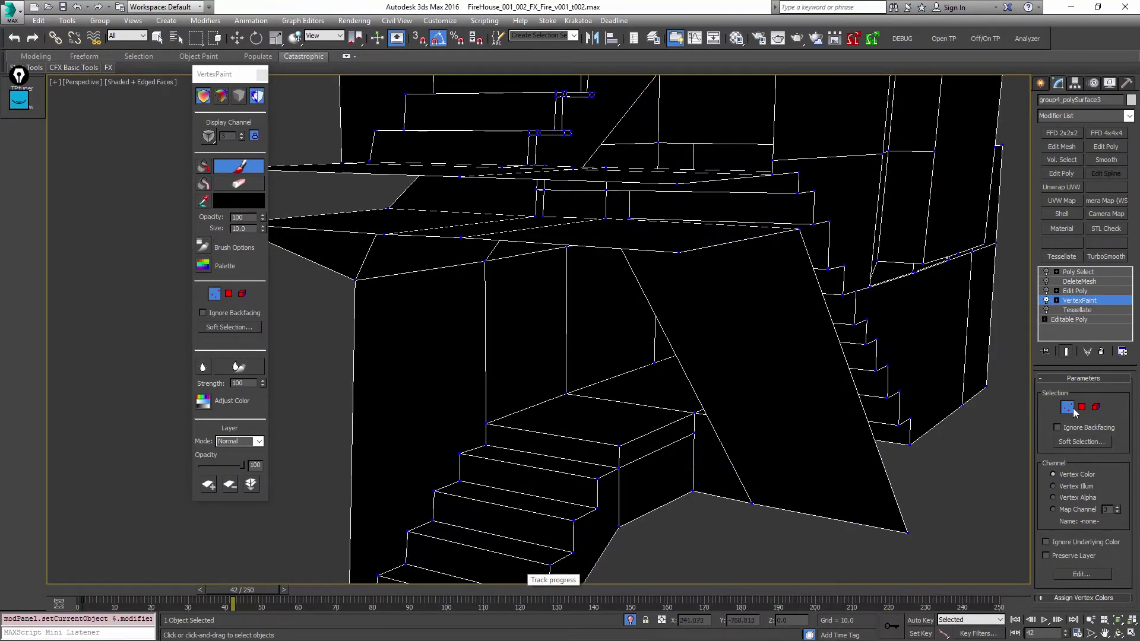
{"action": "left_click", "coordinate": [1072, 409]}
{"action": "left_click", "coordinate": [1108, 146]}
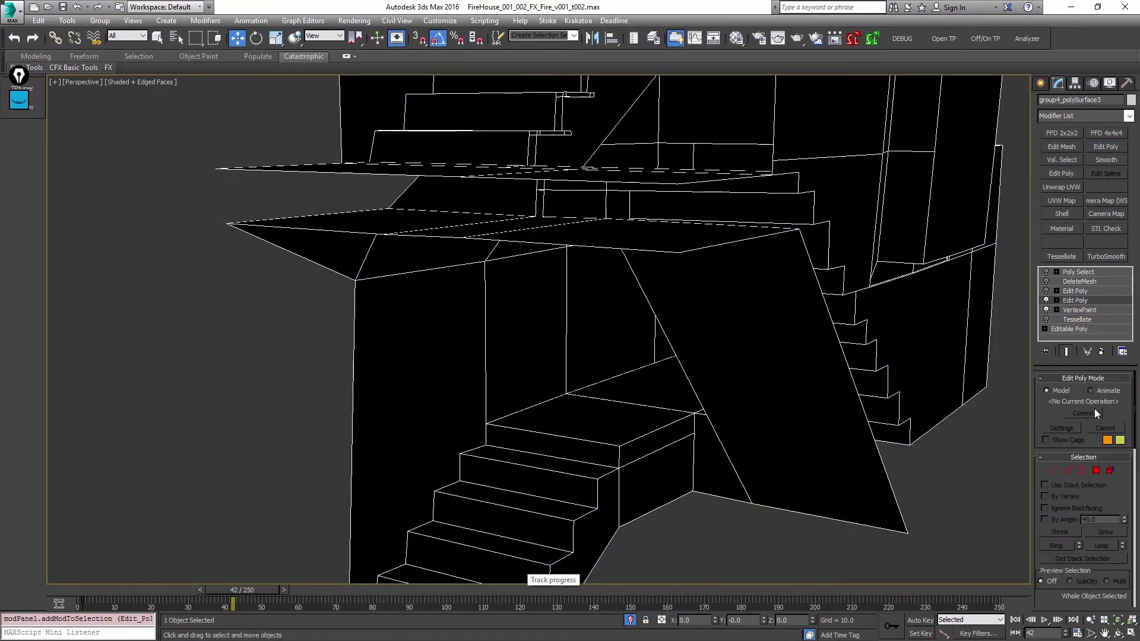
{"action": "left_click", "coordinate": [1094, 470]}
- Select the polygons of the lower staircase, its landing and the surrounding walls, and detach them from the house mesh
{"action": "middle_click_drag", "start_coordinate": [692, 399], "coordinate": [697, 295], "text": "alt"}
{"action": "left_click_drag", "start_coordinate": [502, 291], "coordinate": [501, 292]}
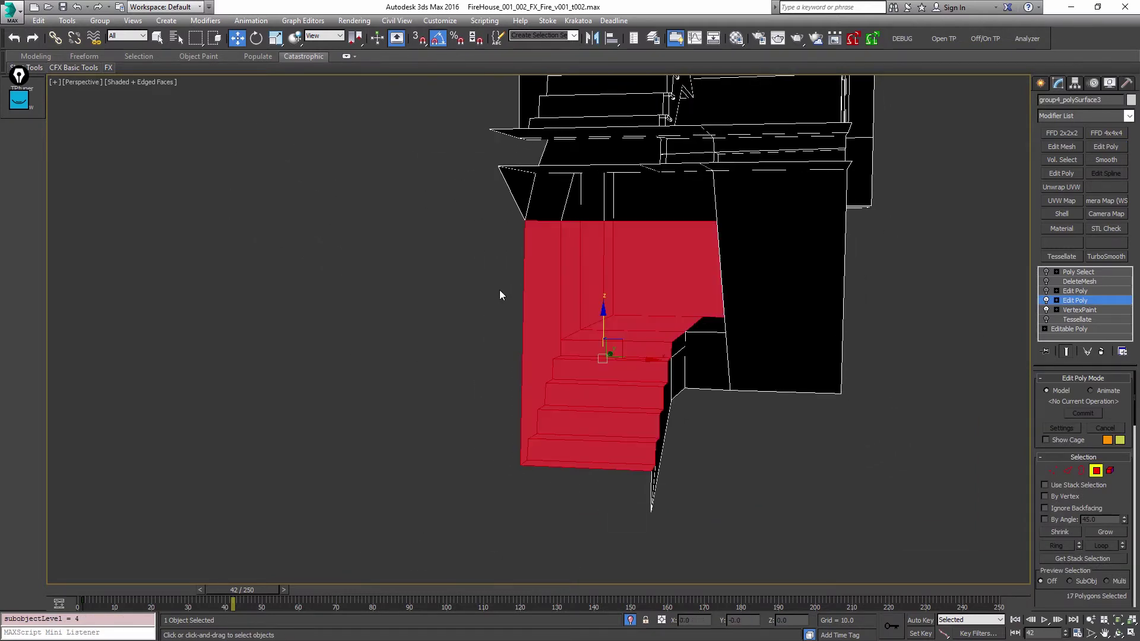
{"action": "middle_click_drag", "start_coordinate": [502, 293], "coordinate": [576, 357], "text": "alt"}
{"action": "left_click", "coordinate": [567, 378], "text": "ctrl"}
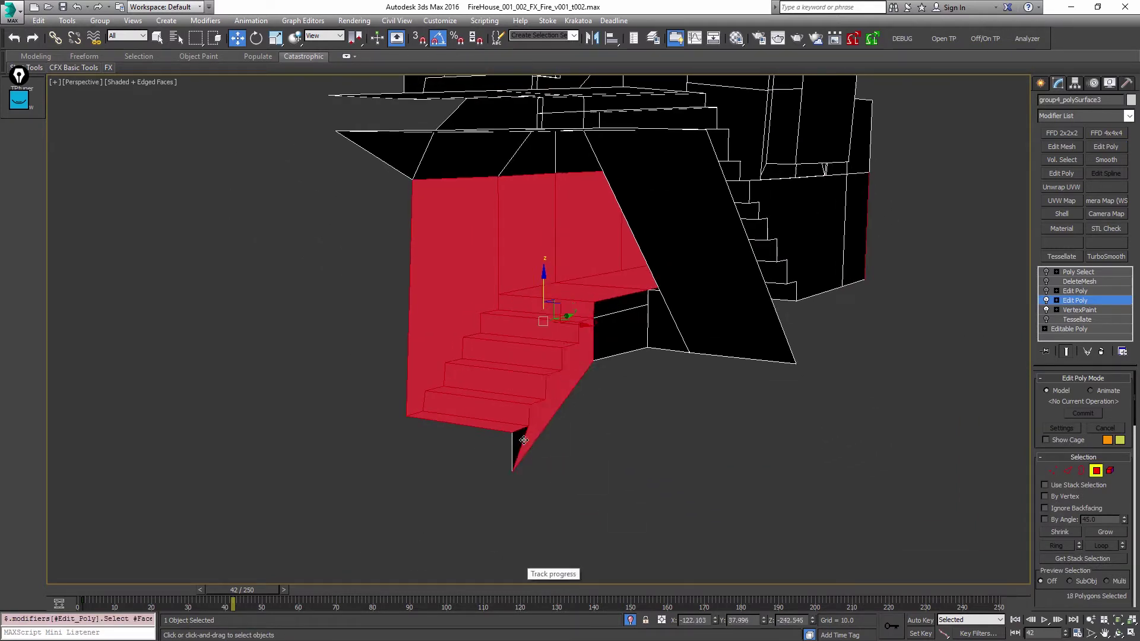
{"action": "left_click", "coordinate": [521, 442], "text": "ctrl"}
{"action": "left_click", "coordinate": [611, 337], "text": "ctrl"}
{"action": "left_click", "coordinate": [624, 309], "text": "ctrl"}
{"action": "left_click", "coordinate": [656, 308], "text": "ctrl"}
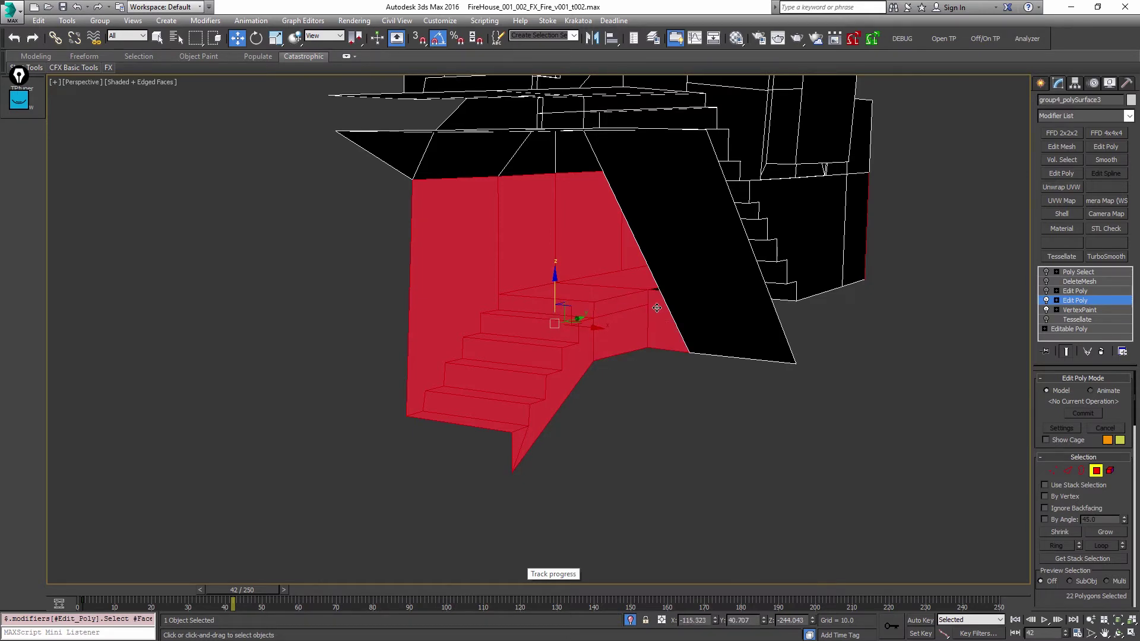
{"action": "middle_click_drag", "start_coordinate": [655, 307], "coordinate": [703, 313], "text": "alt"}
{"action": "left_click", "coordinate": [632, 264], "text": "ctrl"}
{"action": "middle_click_drag", "start_coordinate": [631, 265], "coordinate": [633, 201], "text": "alt"}
{"action": "left_click", "coordinate": [600, 207], "text": "ctrl"}
{"action": "left_click", "coordinate": [589, 185], "text": "ctrl"}
{"action": "left_click", "coordinate": [519, 184], "text": "ctrl"}
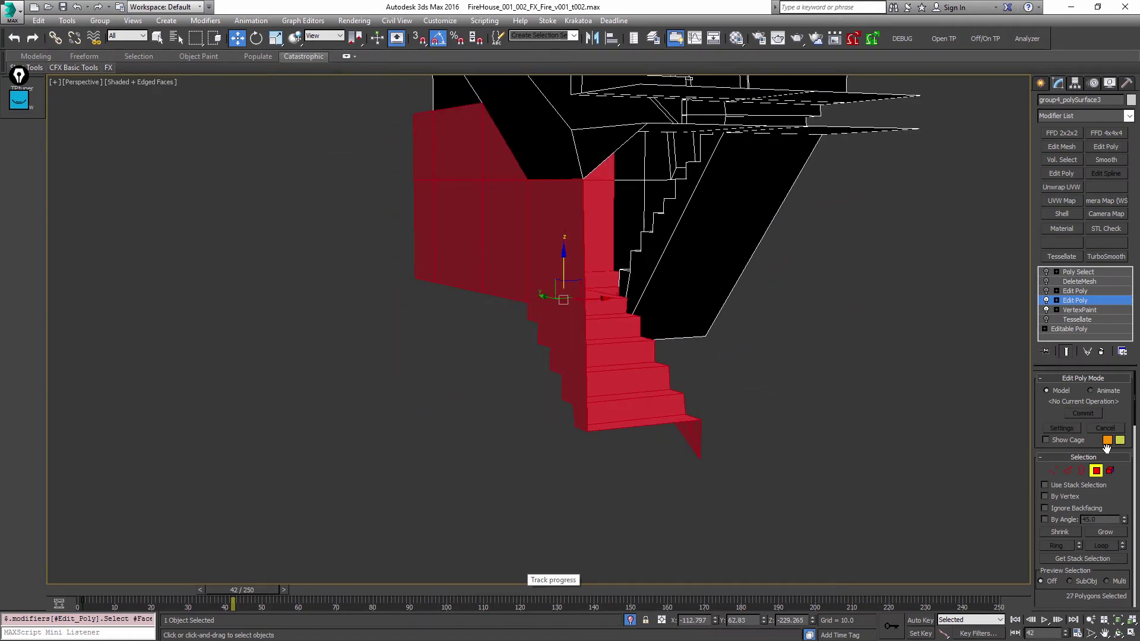
{"action": "left_click_drag", "start_coordinate": [1118, 507], "coordinate": [1118, 314]}
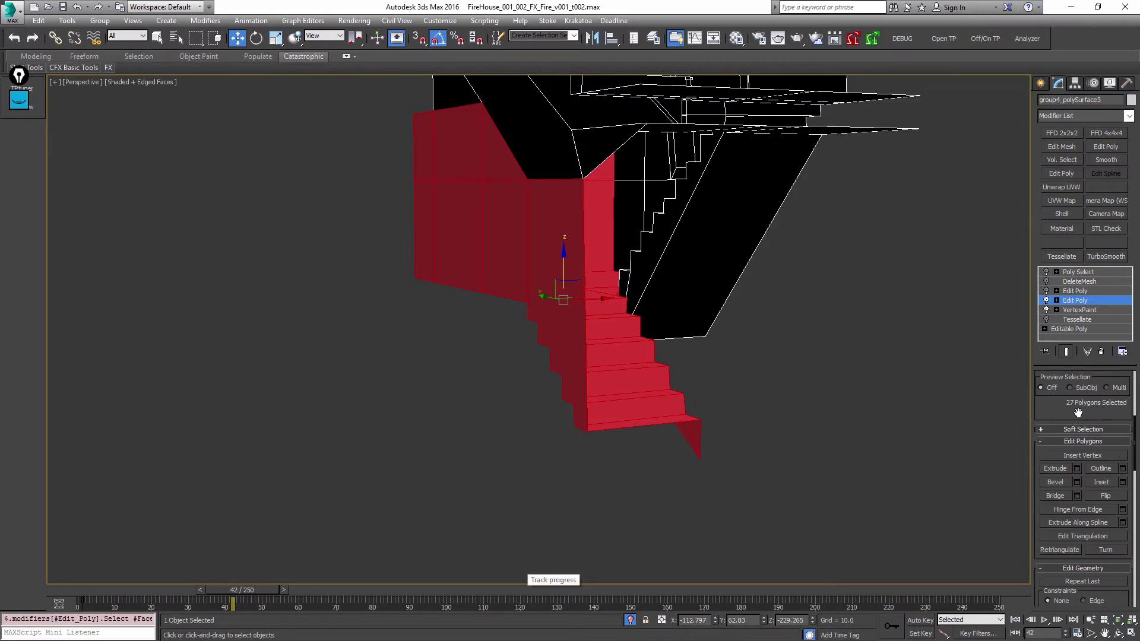
{"action": "left_click_drag", "start_coordinate": [1079, 412], "coordinate": [1059, 330]}
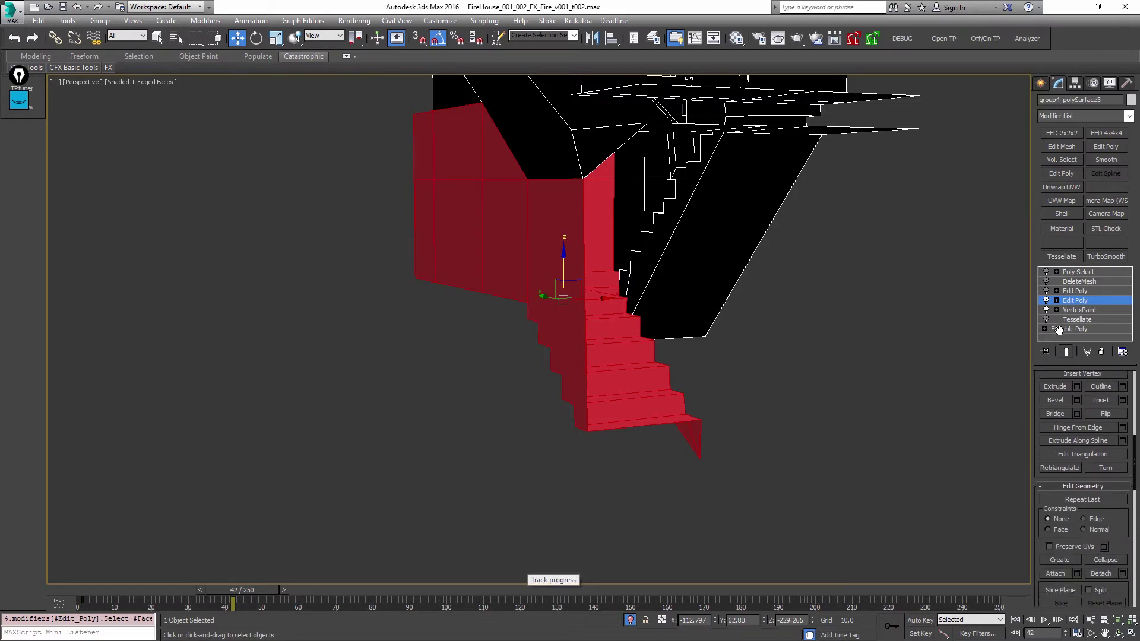
{"action": "left_click", "coordinate": [1102, 572]}
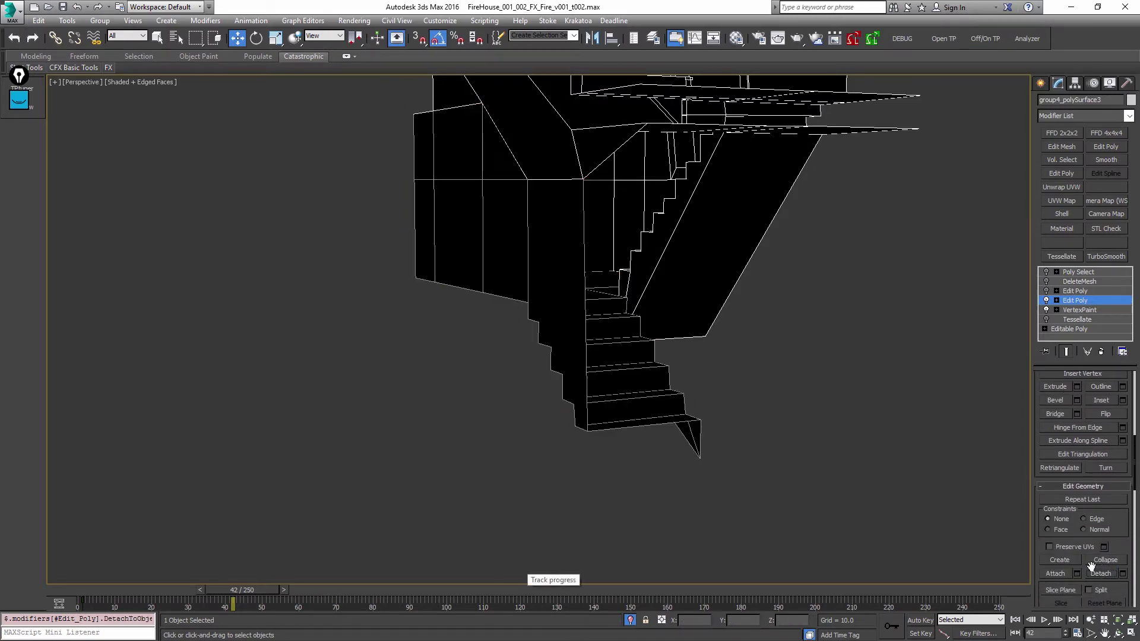
- Isolate the remaining house mesh without the detached lower stairs and return to polygon level
{"action": "left_click", "coordinate": [628, 622]}
{"action": "key", "text": "alt+q"}
{"action": "key", "text": "4"}
{"action": "middle_click_drag", "start_coordinate": [629, 505], "coordinate": [733, 458], "text": "alt"}
{"action": "scroll", "coordinate": [518, 445], "scroll_direction": "up", "scroll_amount": 5}
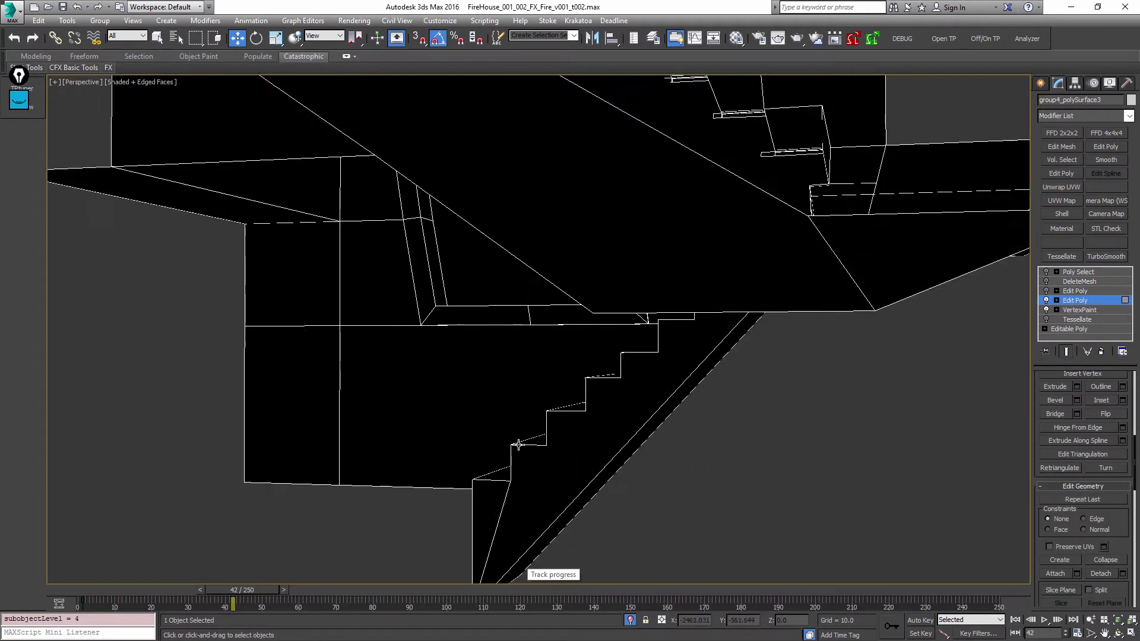
{"action": "middle_click_drag", "start_coordinate": [518, 445], "coordinate": [743, 359], "text": "alt"}
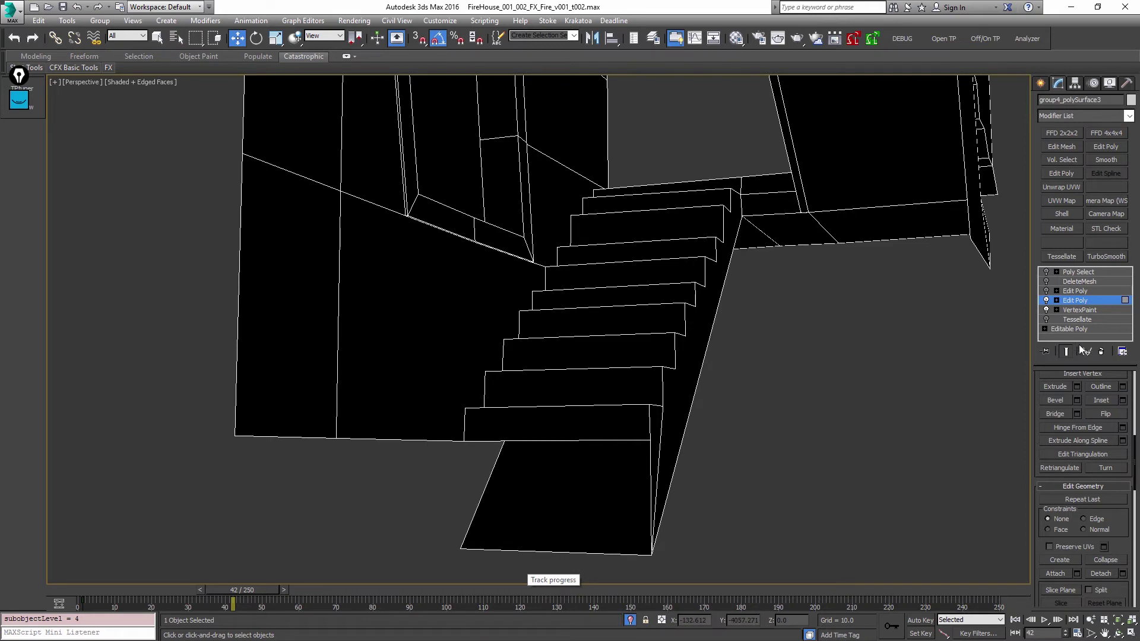
- Select the polygons of the middle stairs with their walls, door frame and adjoining landing, and detach them from the mesh
{"action": "left_click_drag", "start_coordinate": [1084, 493], "coordinate": [1067, 637]}
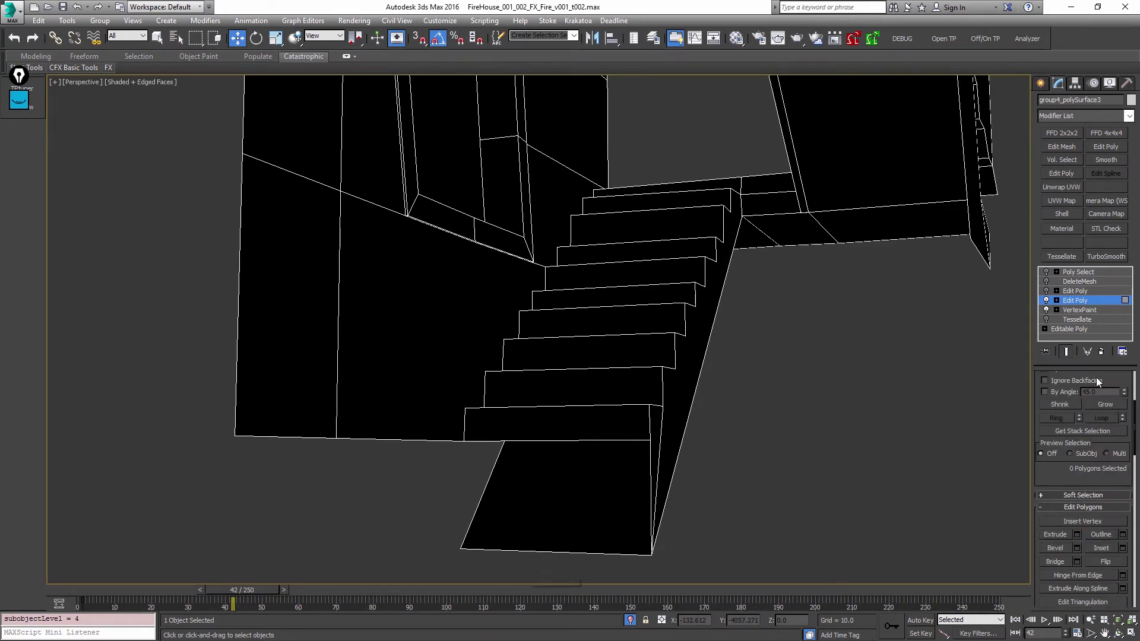
{"action": "scroll", "coordinate": [1083, 413], "scroll_direction": "up", "scroll_amount": 5}
{"action": "scroll", "coordinate": [608, 327], "scroll_direction": "down", "scroll_amount": 3}
{"action": "middle_click_drag", "start_coordinate": [608, 327], "coordinate": [663, 339], "text": "alt"}
{"action": "left_click_drag", "start_coordinate": [707, 462], "coordinate": [672, 407]}
{"action": "left_click_drag", "start_coordinate": [519, 246], "coordinate": [518, 246]}
{"action": "middle_click_drag", "start_coordinate": [518, 246], "coordinate": [503, 255], "text": "alt"}
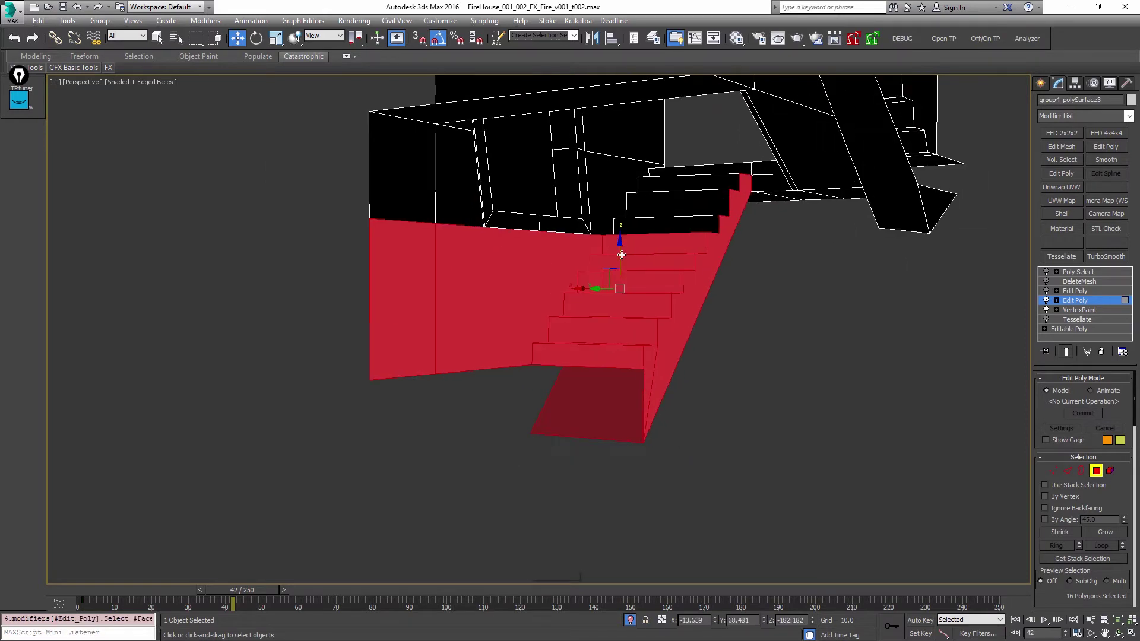
{"action": "middle_click_drag", "start_coordinate": [622, 255], "coordinate": [648, 172], "text": "alt"}
{"action": "left_click", "coordinate": [682, 237], "text": "ctrl"}
{"action": "middle_click_drag", "start_coordinate": [682, 236], "coordinate": [619, 219], "text": "alt"}
{"action": "left_click_drag", "start_coordinate": [599, 203], "coordinate": [320, 198], "text": "ctrl"}
{"action": "middle_click_drag", "start_coordinate": [321, 198], "coordinate": [597, 260], "text": "alt"}
{"action": "left_click_drag", "start_coordinate": [584, 203], "coordinate": [583, 202], "text": "ctrl"}
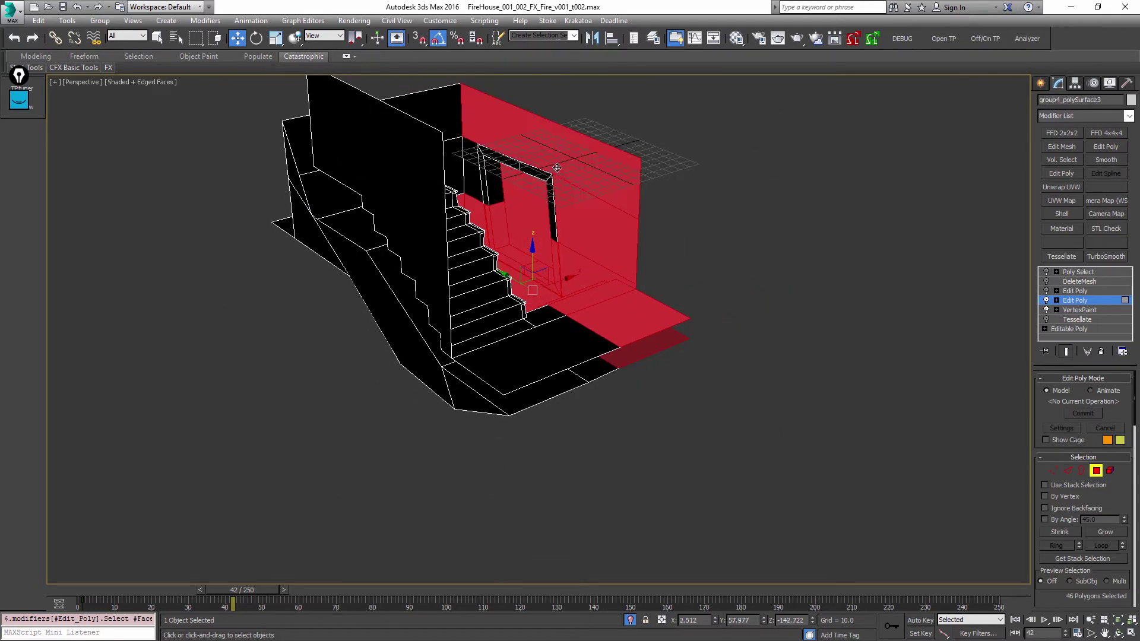
{"action": "middle_click_drag", "start_coordinate": [559, 125], "coordinate": [568, 127], "text": "alt"}
{"action": "left_click_drag", "start_coordinate": [515, 202], "coordinate": [519, 102], "text": "ctrl"}
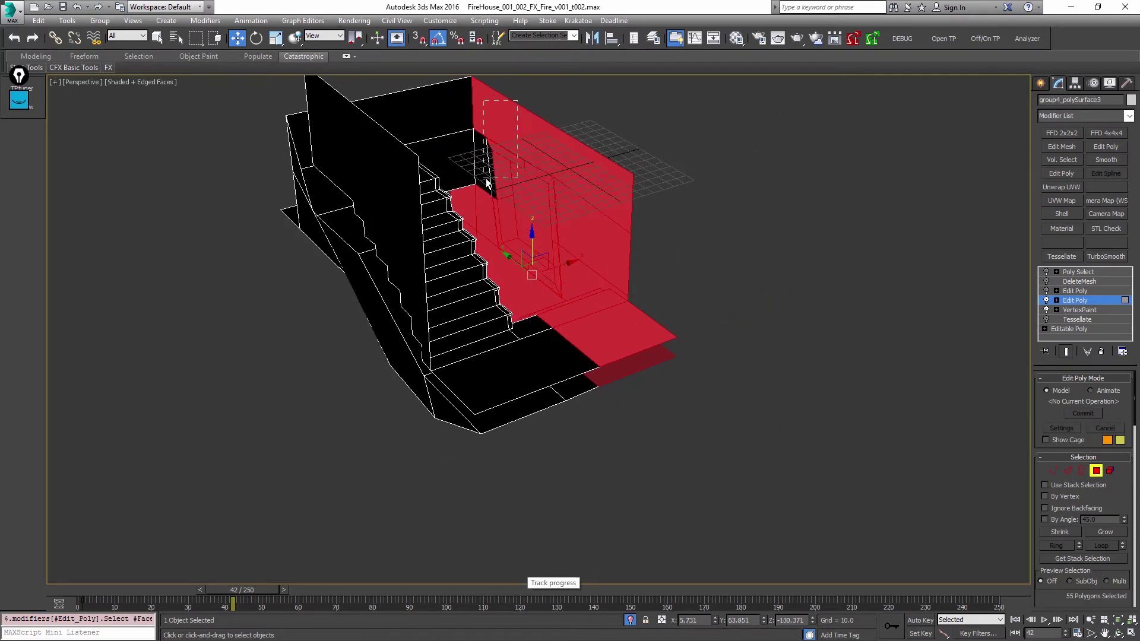
{"action": "left_click_drag", "start_coordinate": [486, 181], "coordinate": [486, 180], "text": "ctrl"}
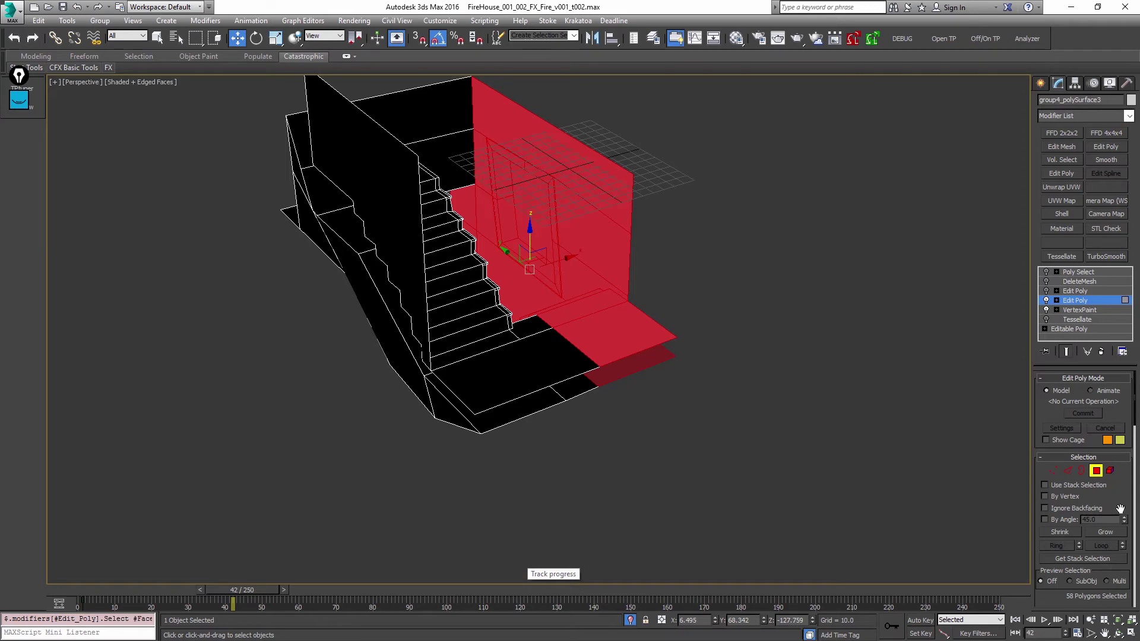
{"action": "scroll", "coordinate": [1095, 450], "scroll_direction": "down", "scroll_amount": 3}
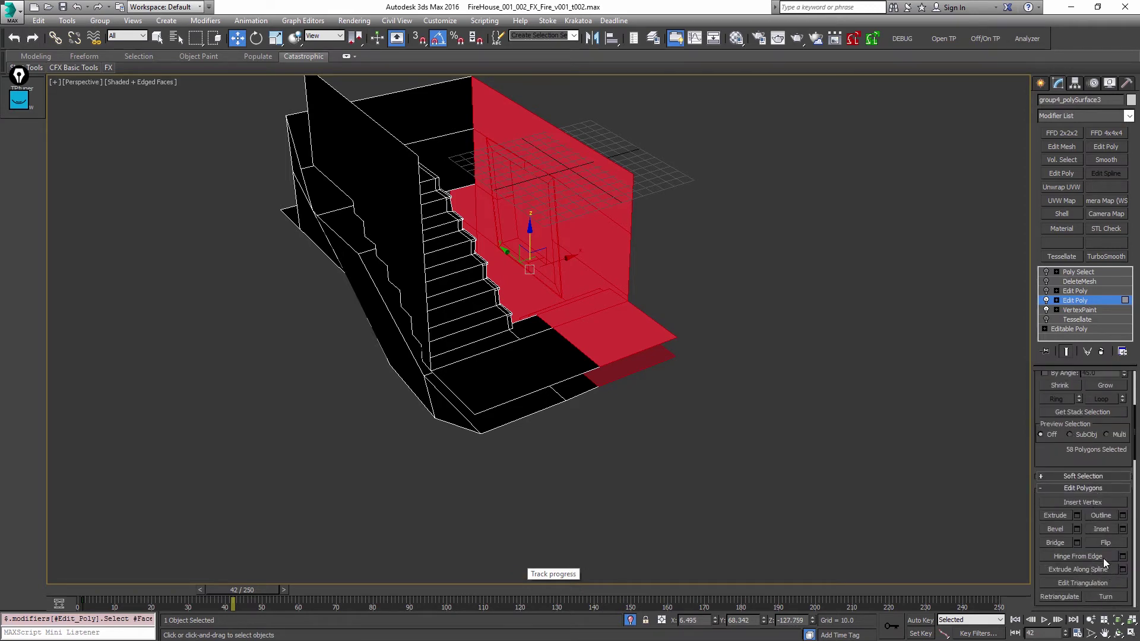
{"action": "scroll", "coordinate": [1112, 487], "scroll_direction": "down", "scroll_amount": 4}
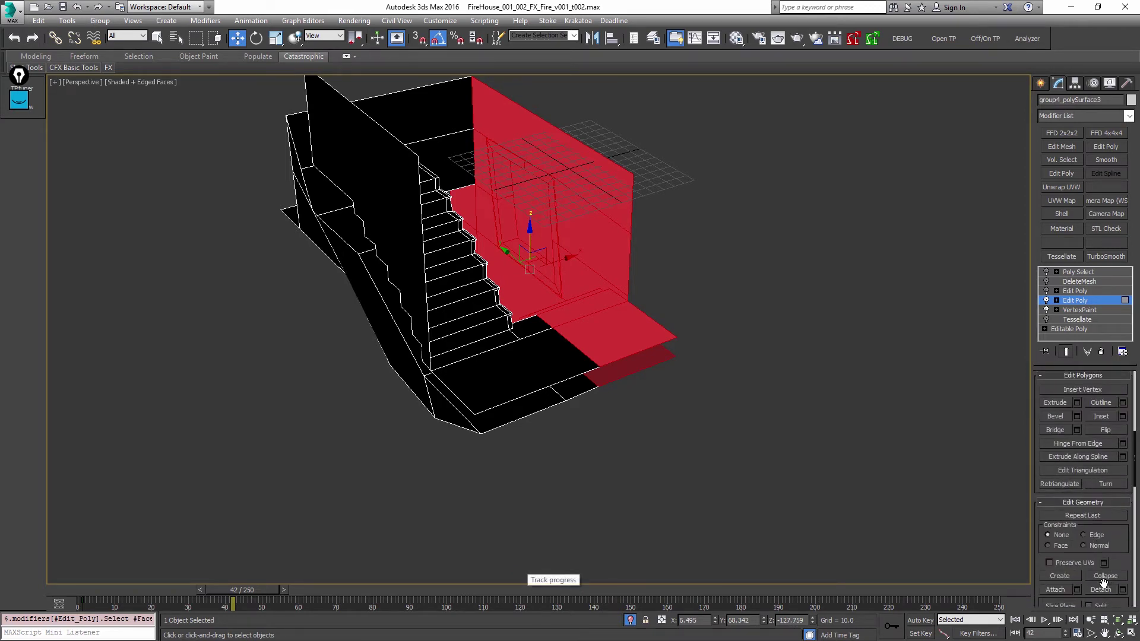
{"action": "left_click", "coordinate": [1102, 588]}
- Deselect the house mesh and end the isolation to show the whole scene
{"action": "left_click", "coordinate": [835, 277]}
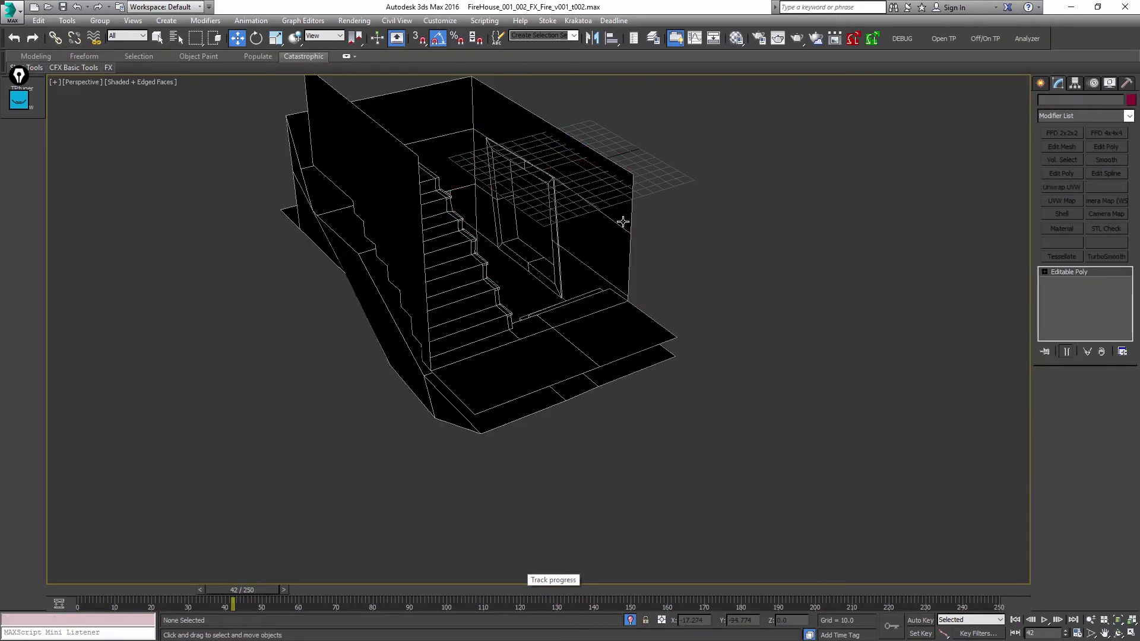
{"action": "left_click", "coordinate": [630, 623]}
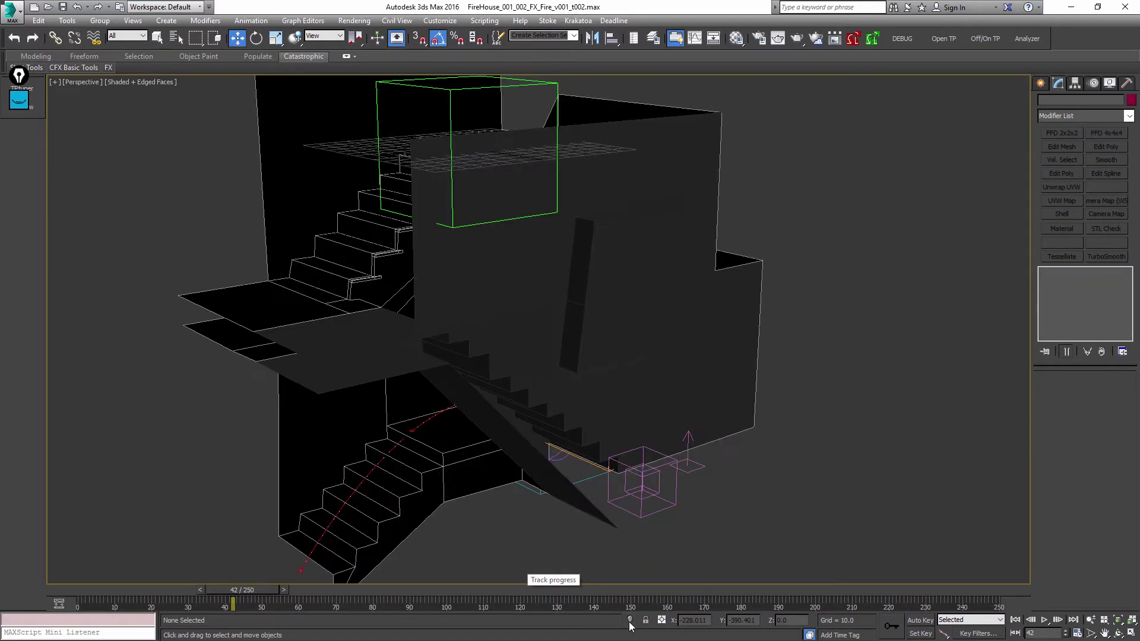
{"action": "middle_click_drag", "start_coordinate": [625, 418], "coordinate": [654, 399], "text": "alt"}
- Check the Position Object 002 operator of Event 001 in Particle View
{"action": "key", "text": "6"}
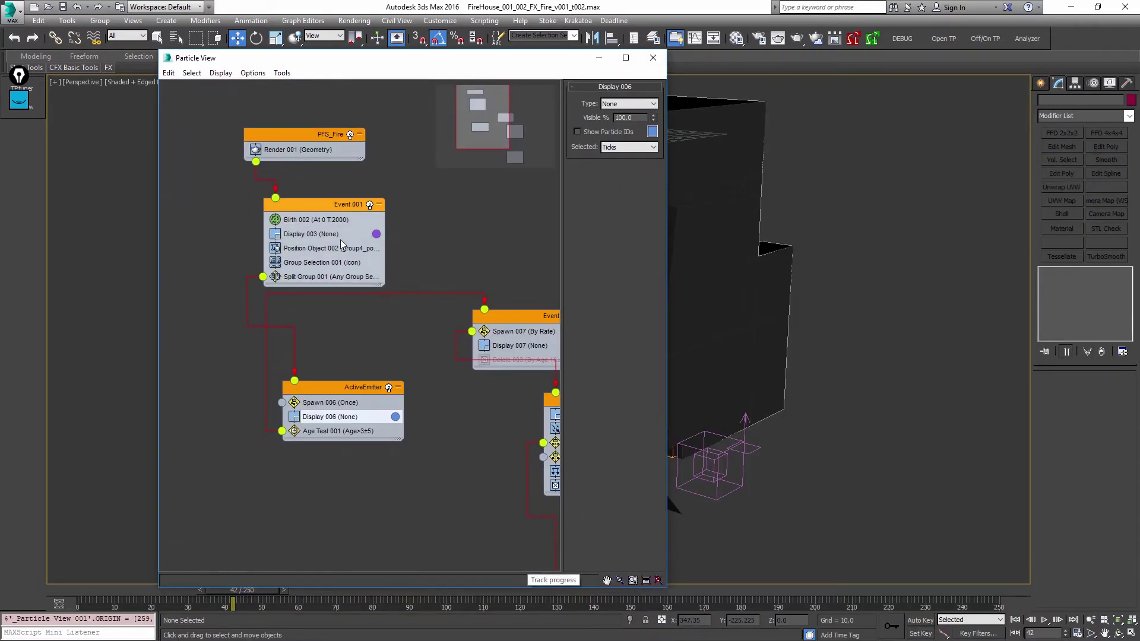
{"action": "left_click", "coordinate": [320, 250]}
{"action": "key", "text": "6"}
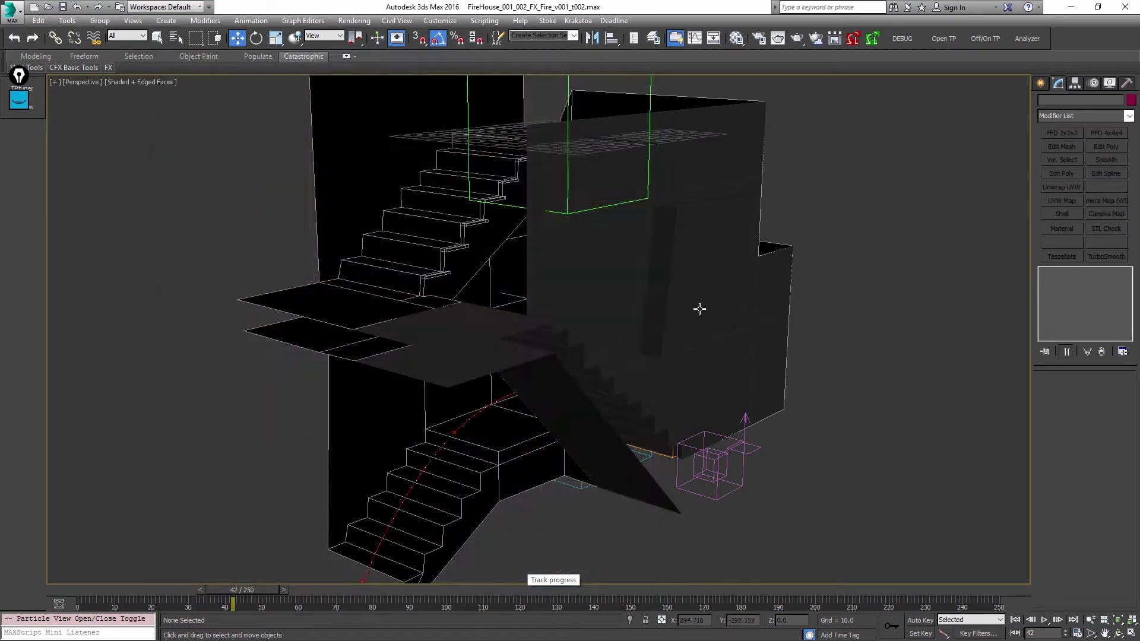
- Delete the detached middle and lower staircase pieces from the scene
{"action": "middle_click_drag", "start_coordinate": [532, 288], "coordinate": [582, 292], "text": "alt"}
{"action": "key", "text": "alt+z"}
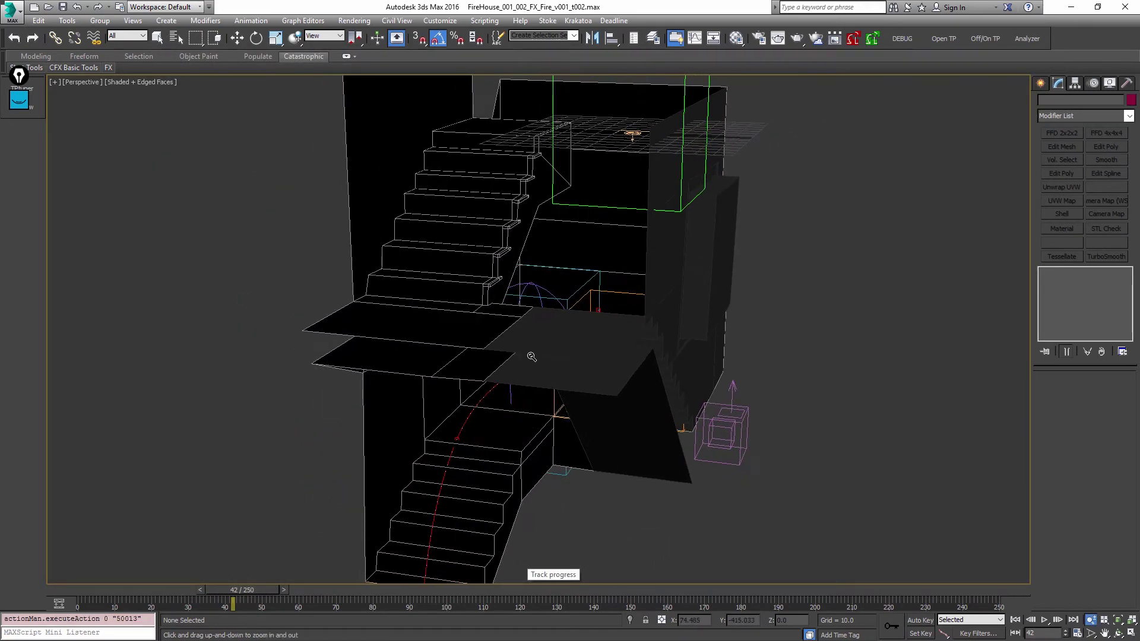
{"action": "left_click_drag", "start_coordinate": [533, 354], "coordinate": [531, 329]}
{"action": "scroll", "coordinate": [552, 331], "scroll_direction": "down", "scroll_amount": 2}
{"action": "key", "text": "w"}
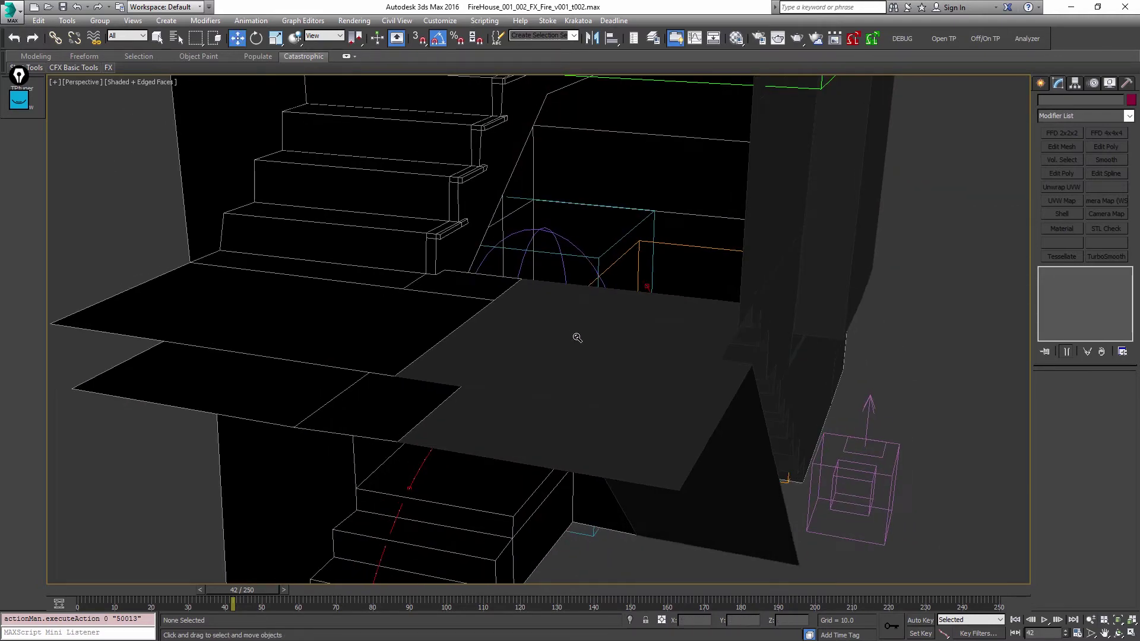
{"action": "scroll", "coordinate": [585, 336], "scroll_direction": "down", "scroll_amount": 2}
{"action": "left_click", "coordinate": [593, 338]}
{"action": "scroll", "coordinate": [594, 340], "scroll_direction": "down", "scroll_amount": 5}
{"action": "left_click", "coordinate": [510, 227]}
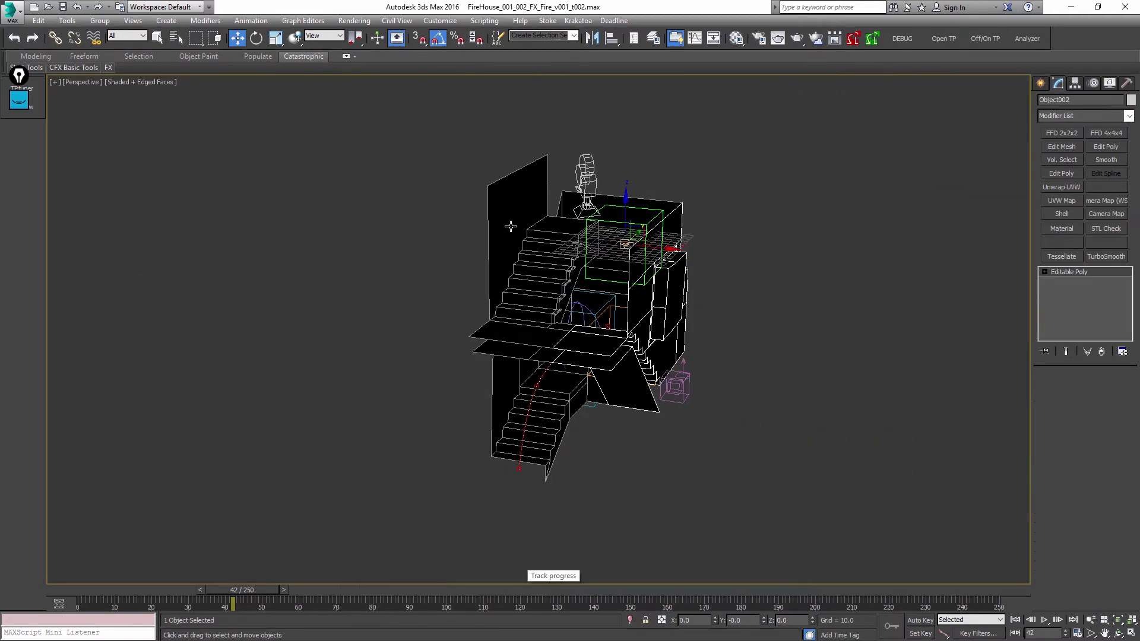
{"action": "key", "text": "Delete"}
{"action": "left_click", "coordinate": [639, 289]}
{"action": "key", "text": "Delete"}
{"action": "left_click", "coordinate": [565, 392]}
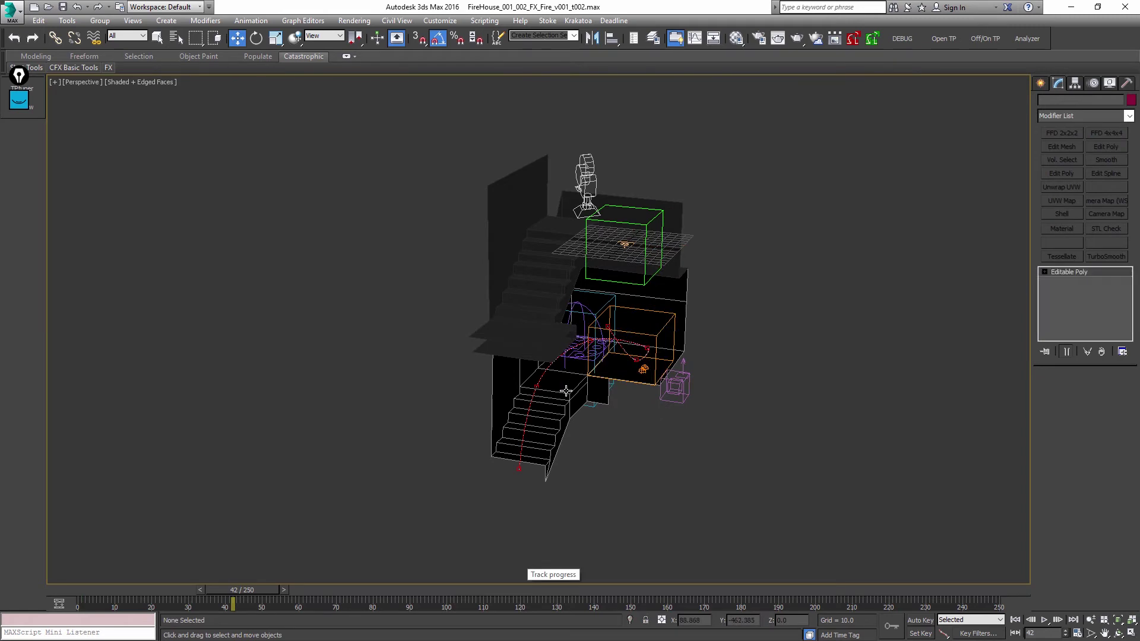
{"action": "key", "text": "Delete"}
{"action": "key", "text": "7"}
- Select the remaining upper staircase mesh and delete the Edit Poly modifier directly above VertexPaint
{"action": "left_click", "coordinate": [574, 268]}
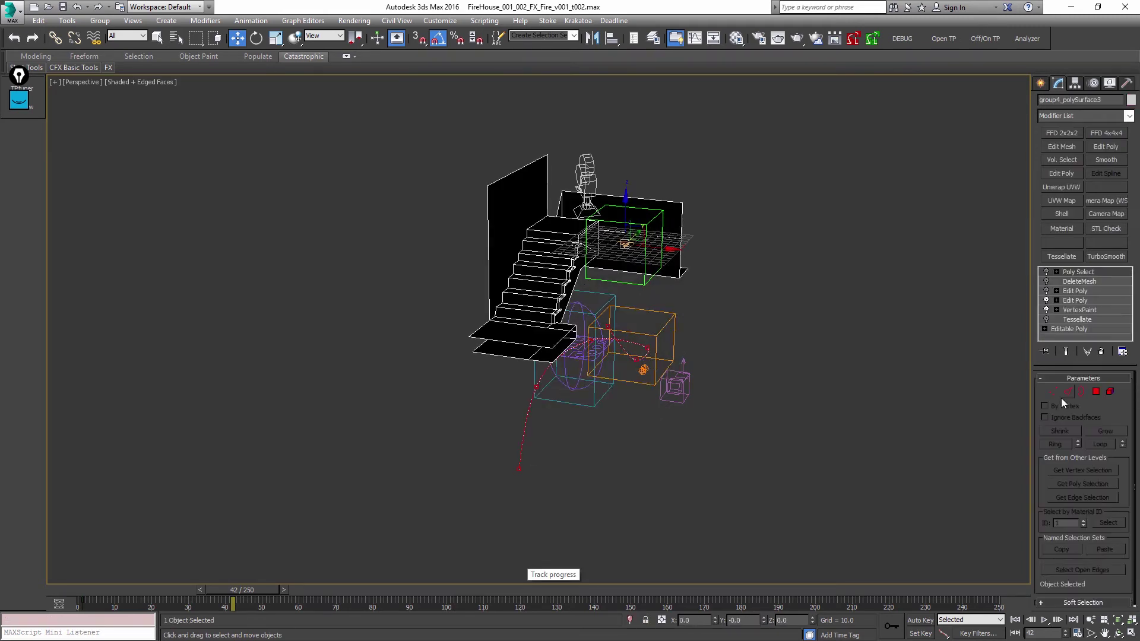
{"action": "left_click", "coordinate": [1072, 304]}
{"action": "left_click", "coordinate": [1102, 352]}
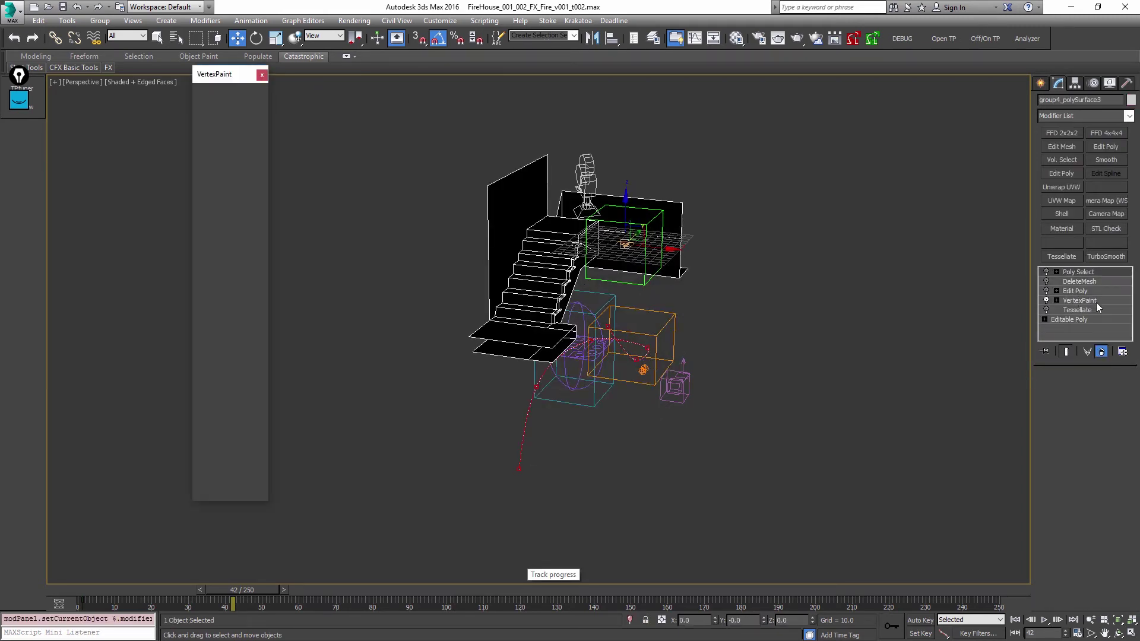
- Delete the Edit Poly, DeleteMesh, Poly Select and old VertexPaint modifiers from the house mesh, and turn Tessellate back on
{"action": "left_click", "coordinate": [1089, 293]}
{"action": "left_click", "coordinate": [1085, 283], "text": "ctrl"}
{"action": "left_click", "coordinate": [1103, 352]}
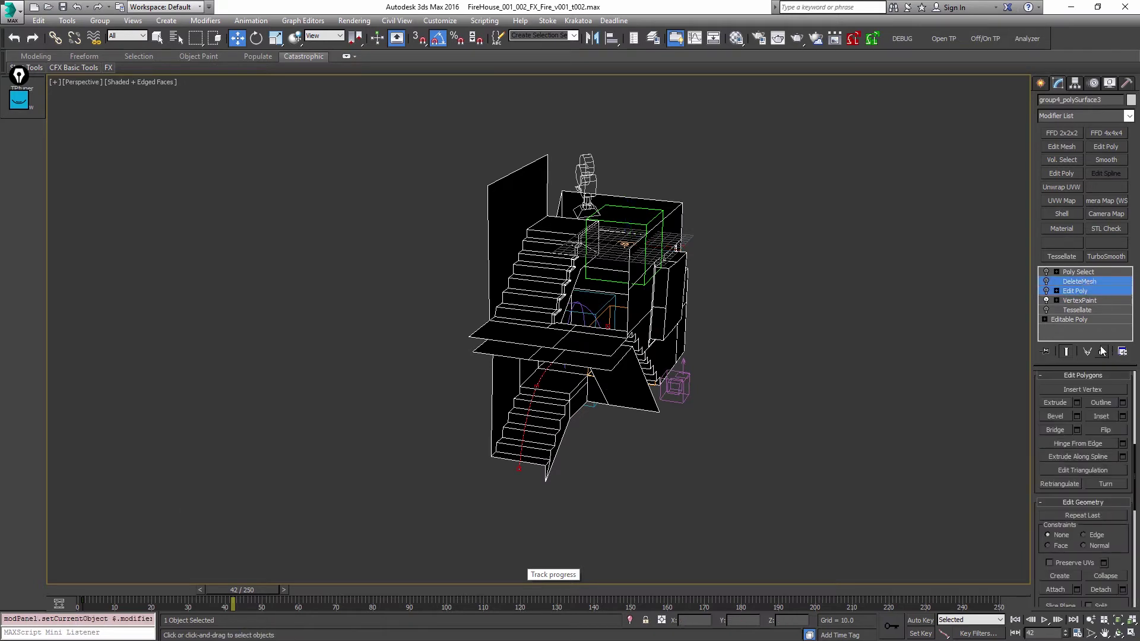
{"action": "left_click", "coordinate": [1079, 272]}
{"action": "left_click", "coordinate": [1102, 352]}
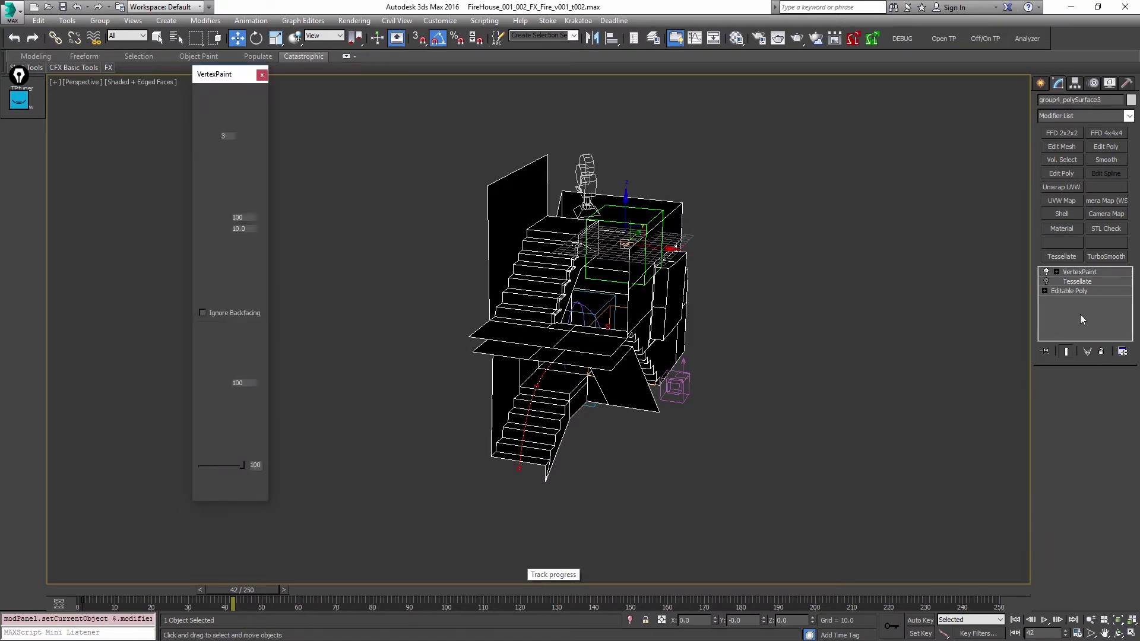
{"action": "left_click", "coordinate": [1047, 282]}
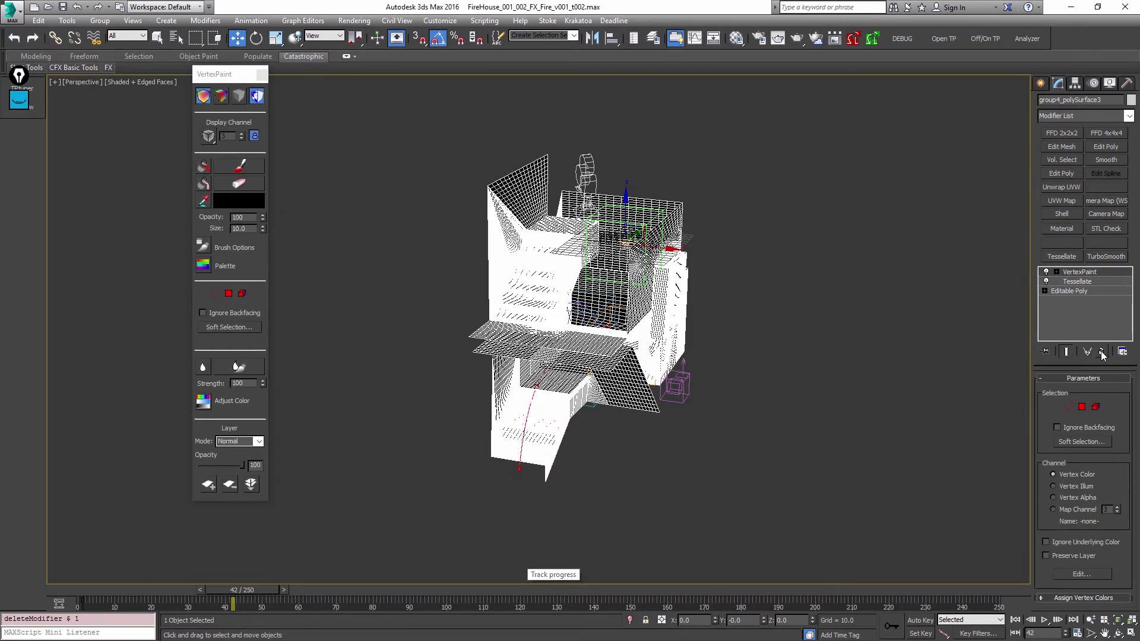
{"action": "left_click", "coordinate": [1102, 352]}
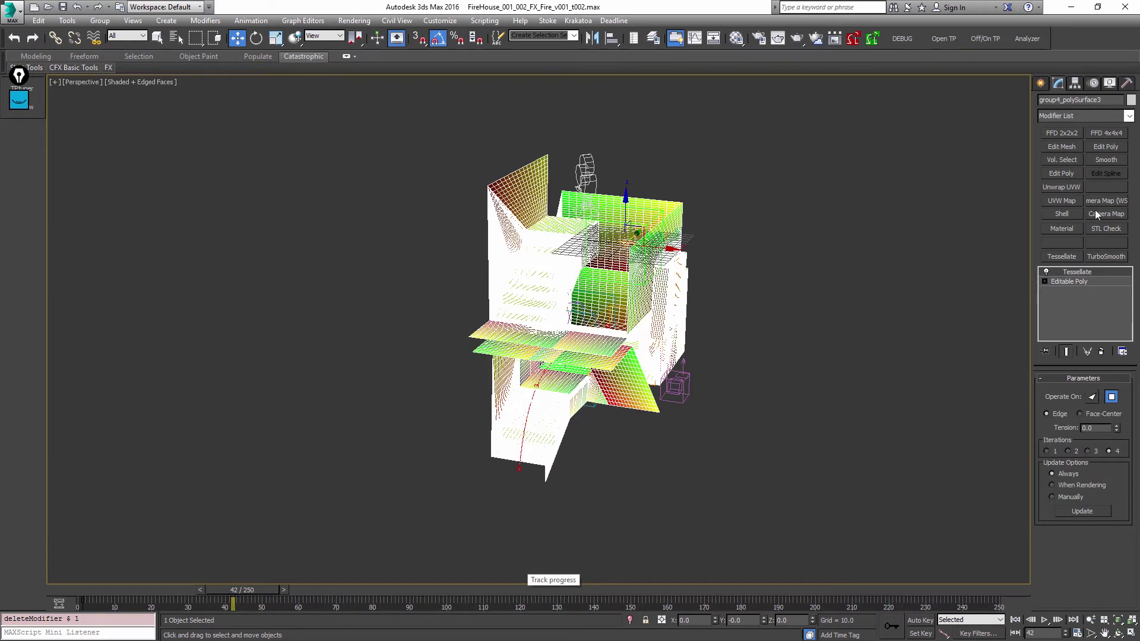
- Add a new VertexPaint modifier above Tessellate, fill the whole mesh with black, and activate the paint brush
{"action": "left_click", "coordinate": [1077, 117]}
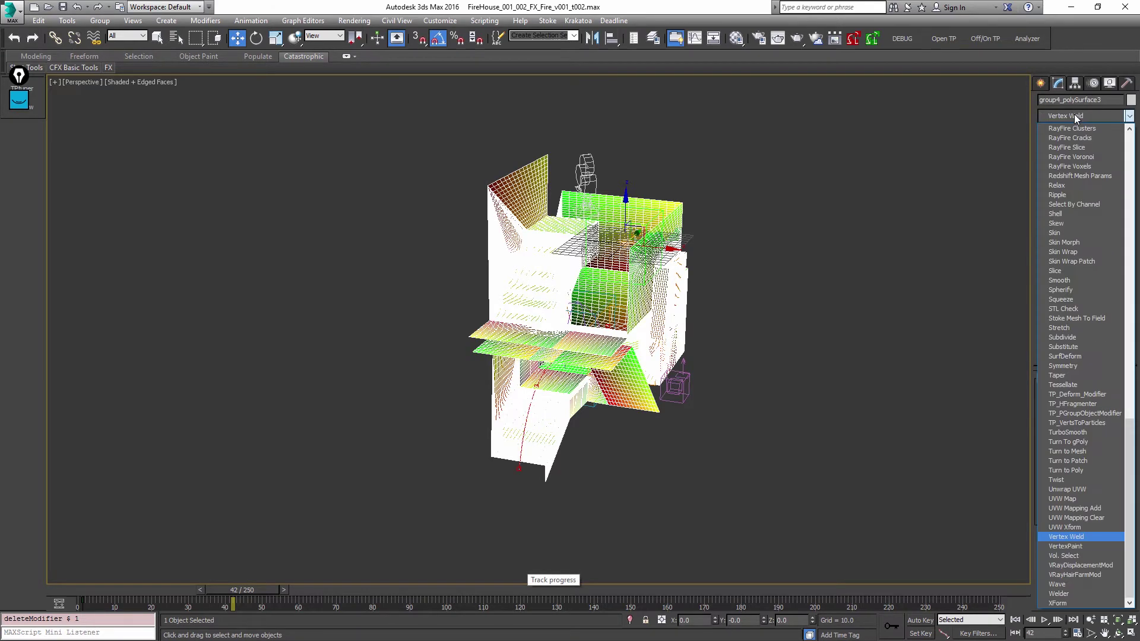
{"action": "left_click", "coordinate": [1072, 547]}
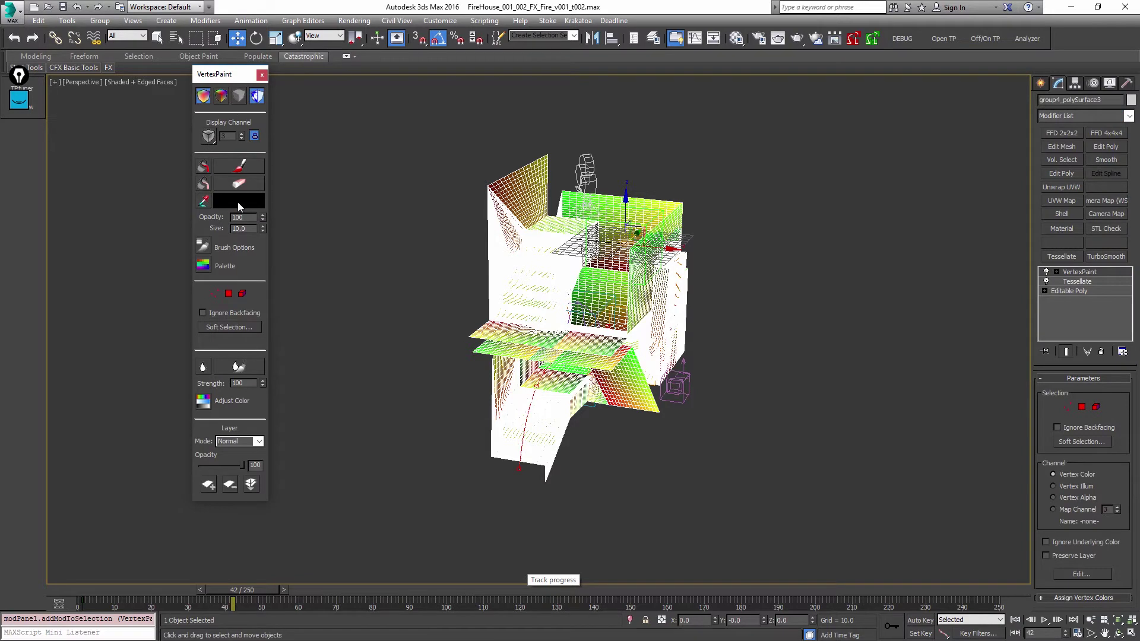
{"action": "left_click", "coordinate": [204, 169]}
{"action": "left_click", "coordinate": [240, 170]}
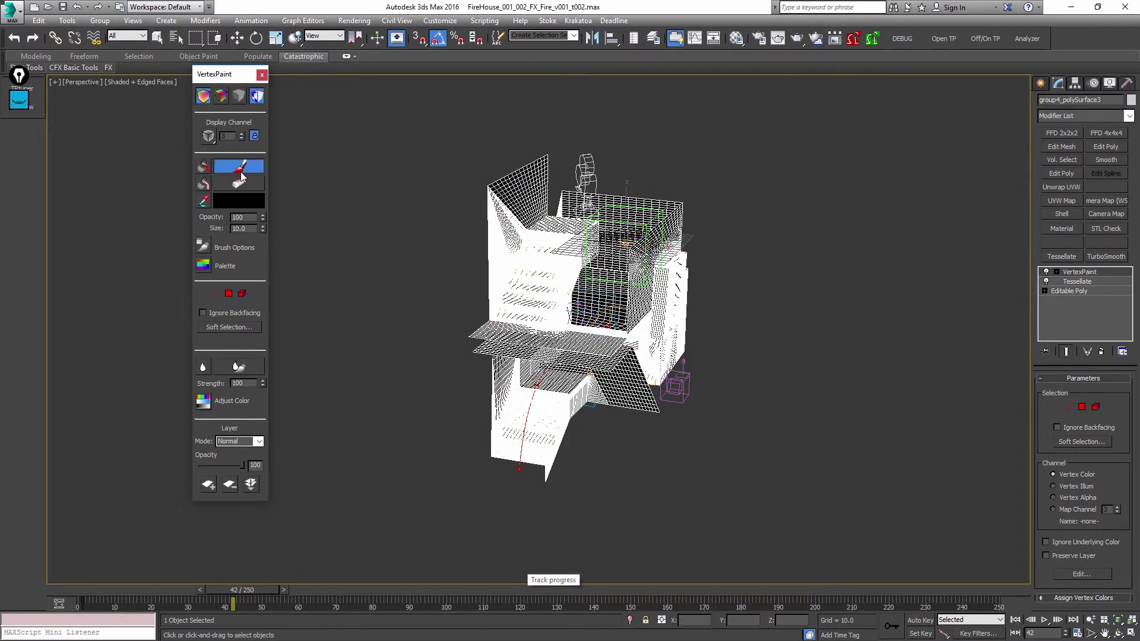
- Set the vertex paint brush colour to pure white
{"action": "left_click", "coordinate": [239, 200]}
{"action": "left_click_drag", "start_coordinate": [501, 243], "coordinate": [507, 267]}
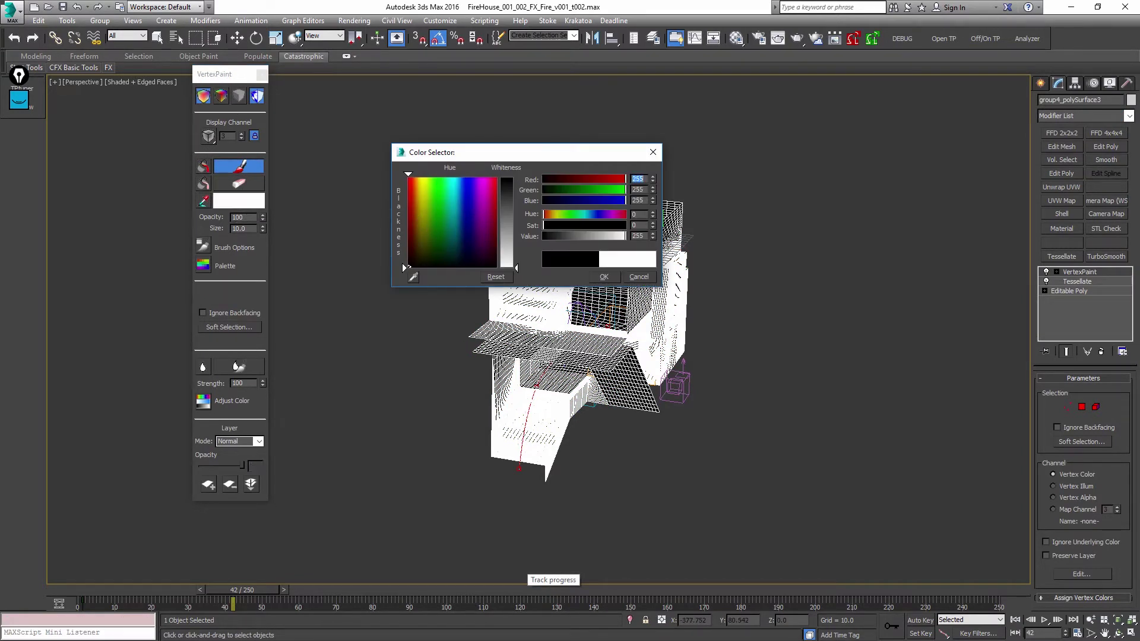
{"action": "left_click", "coordinate": [615, 280]}
- Show the house staircase shaded without mesh edges and set the paint brush opacity to 25
{"action": "middle_click_drag", "start_coordinate": [573, 344], "coordinate": [613, 311]}
{"action": "scroll", "coordinate": [575, 358], "scroll_direction": "up", "scroll_amount": 5}
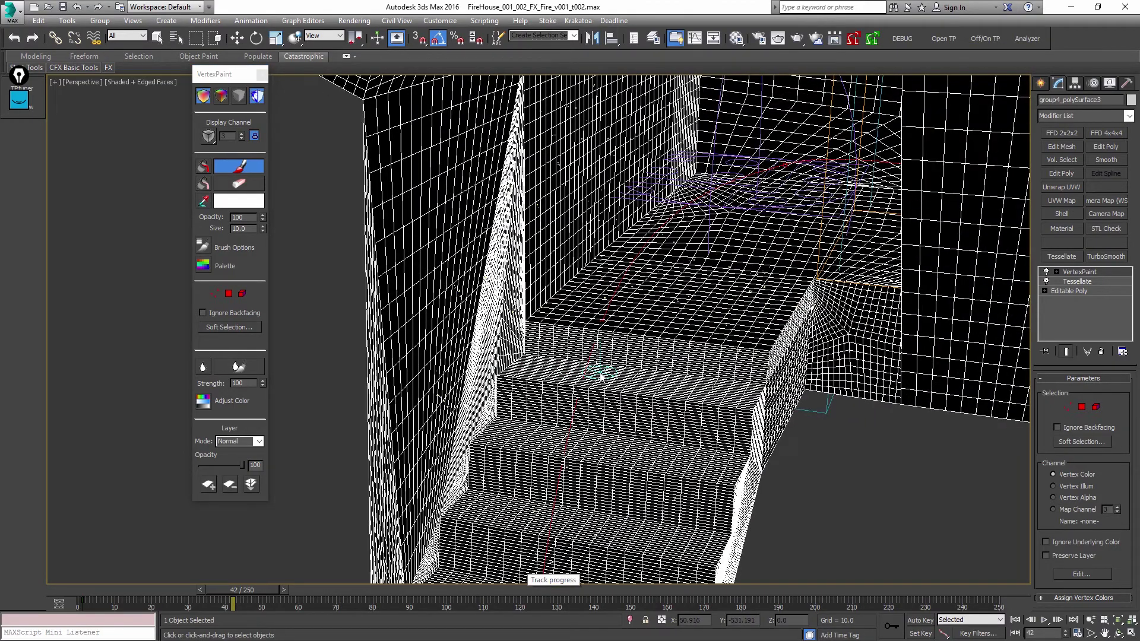
{"action": "key", "text": "F3"}
{"action": "key", "text": "F3"}
{"action": "key", "text": "F4"}
{"action": "mouse_move", "coordinate": [583, 384]}
{"action": "middle_mouse_down", "text": "alt"}
{"action": "mouse_move", "coordinate": [568, 377]}
{"action": "mouse_move", "coordinate": [591, 317]}
{"action": "middle_mouse_up", "text": "alt"}
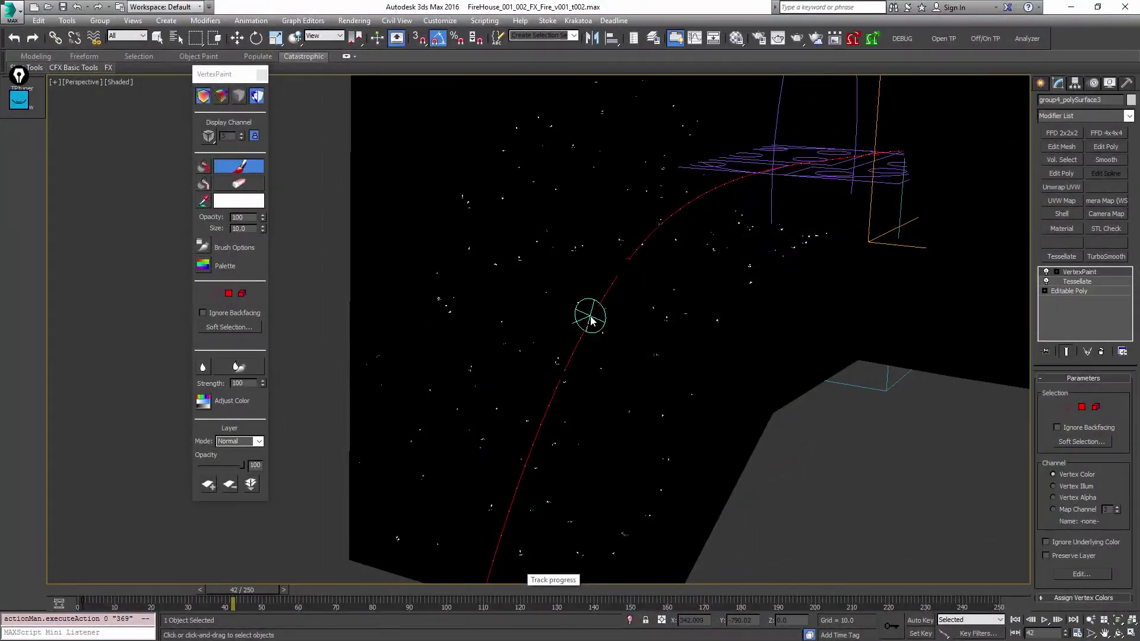
{"action": "key", "text": "F4"}
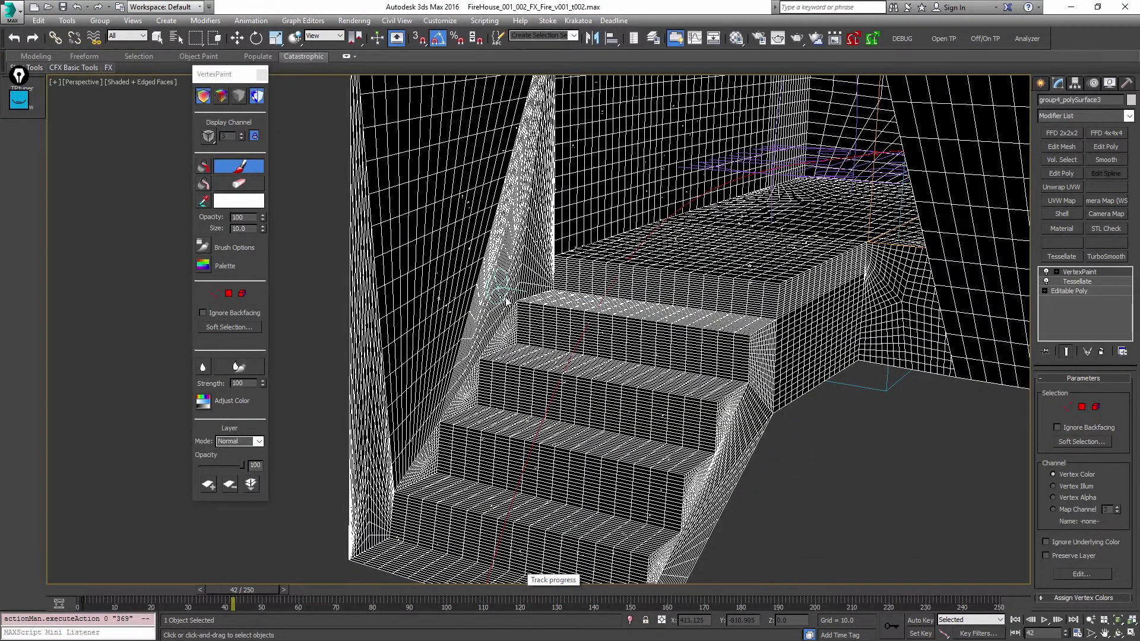
{"action": "key", "text": "F4"}
{"action": "double_click", "coordinate": [247, 219]}
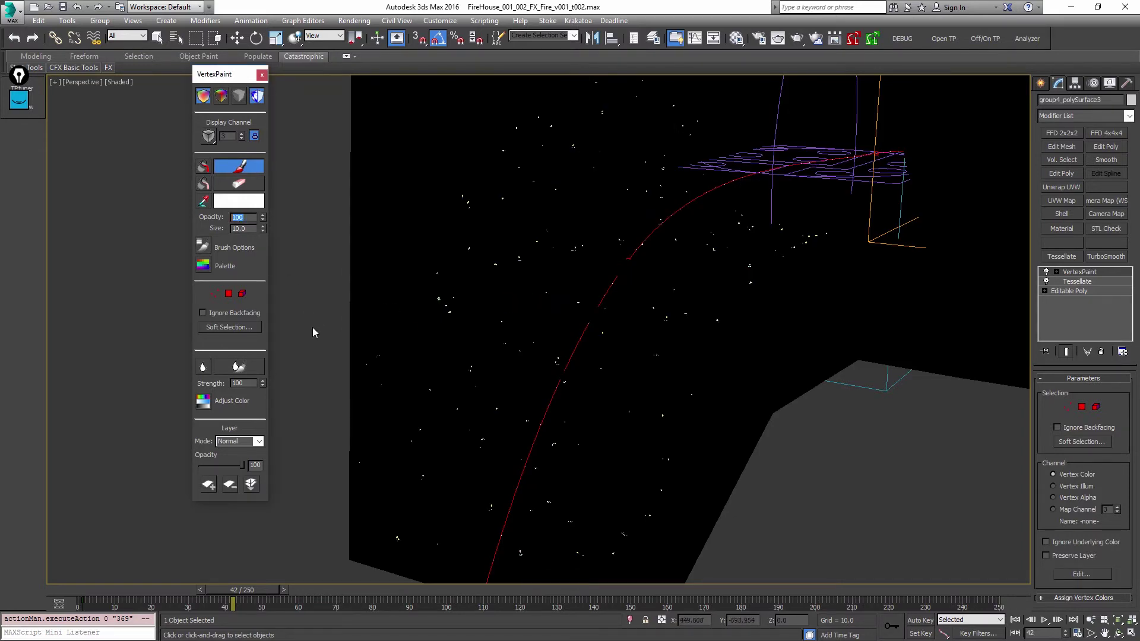
{"action": "type", "text": "25"}
{"action": "key", "text": "Return"}
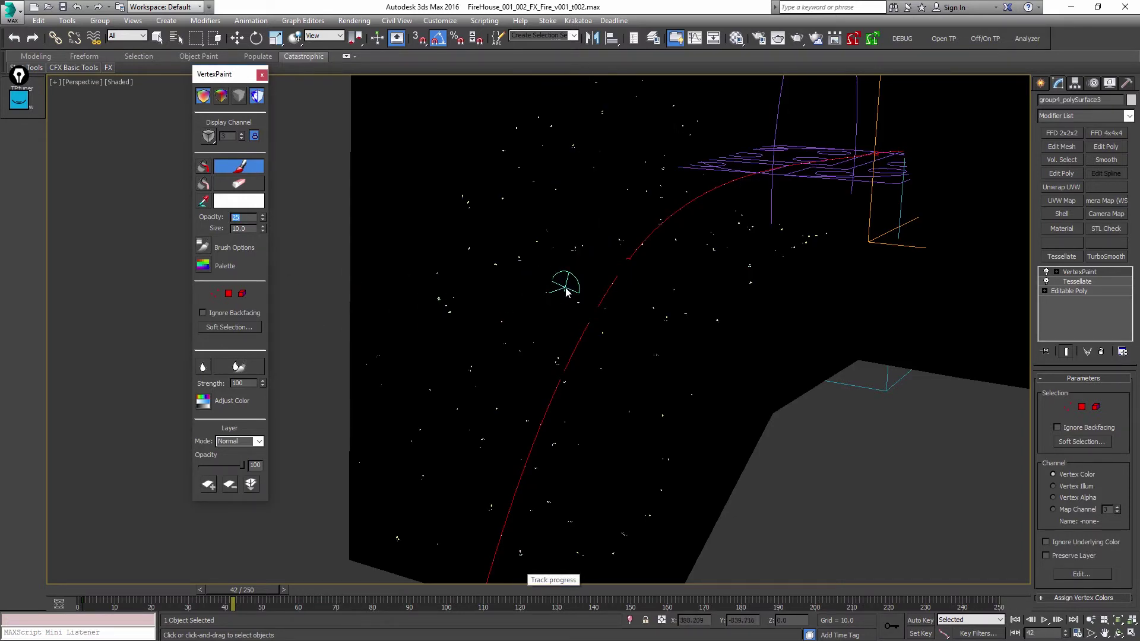
- Paint soft white strokes down the wall side of the stairs and across the steps, with texture display turned off
{"action": "key", "text": "F4"}
{"action": "key", "text": "F4"}
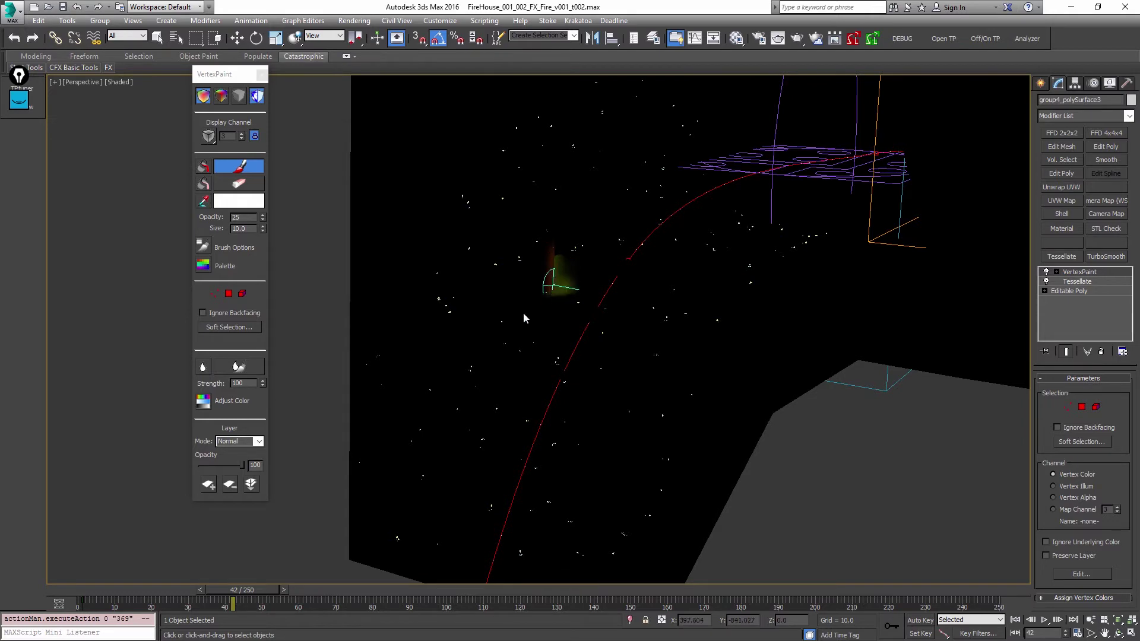
{"action": "mouse_move", "coordinate": [530, 308]}
{"action": "left_mouse_down"}
{"action": "mouse_move", "coordinate": [485, 377]}
{"action": "mouse_move", "coordinate": [475, 419]}
{"action": "mouse_move", "coordinate": [431, 471]}
{"action": "left_mouse_up"}
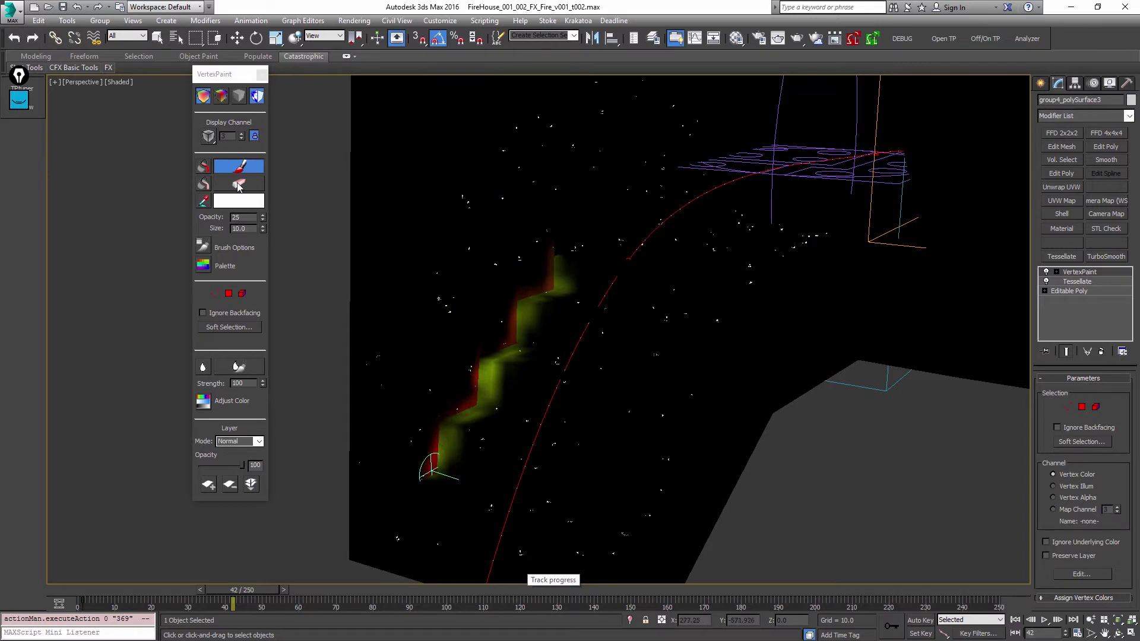
{"action": "left_click", "coordinate": [257, 98]}
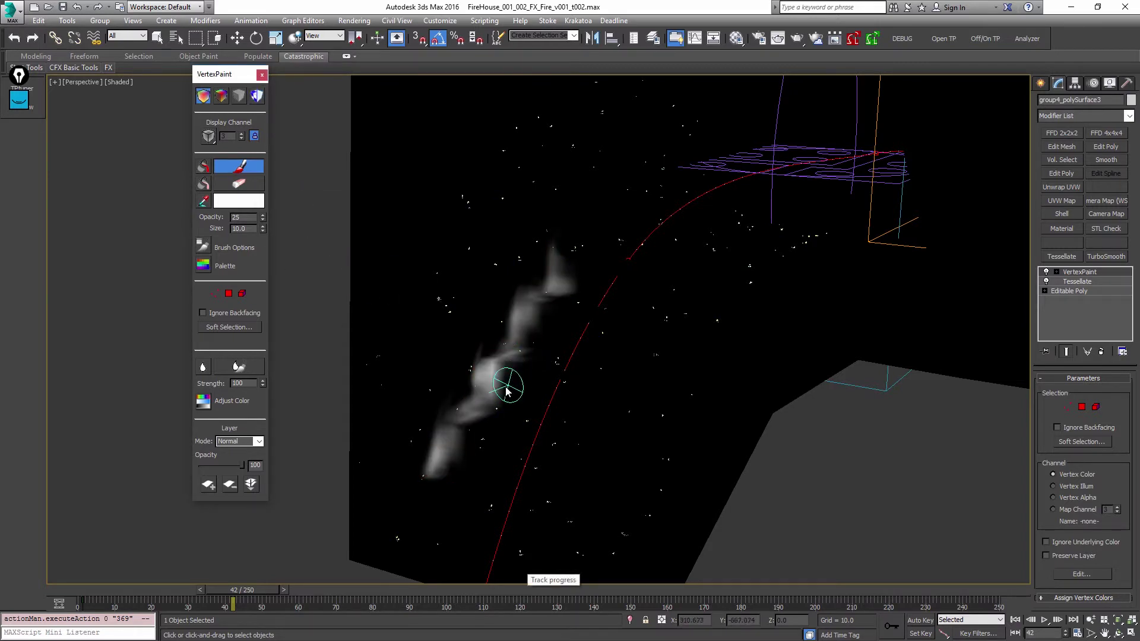
{"action": "mouse_move", "coordinate": [458, 430]}
{"action": "left_mouse_down"}
{"action": "mouse_move", "coordinate": [440, 437]}
{"action": "mouse_move", "coordinate": [395, 524]}
{"action": "mouse_move", "coordinate": [415, 523]}
{"action": "left_mouse_up"}
{"action": "mouse_move", "coordinate": [447, 466]}
{"action": "left_mouse_down"}
{"action": "mouse_move", "coordinate": [540, 438]}
{"action": "mouse_move", "coordinate": [585, 383]}
{"action": "mouse_move", "coordinate": [539, 360]}
{"action": "mouse_move", "coordinate": [525, 377]}
{"action": "mouse_move", "coordinate": [528, 412]}
{"action": "left_mouse_up"}
- Toggle Particle Flow emission, go to frame 0, and extend the white painting up the stairs onto the landing and wall
{"action": "key", "text": ";"}
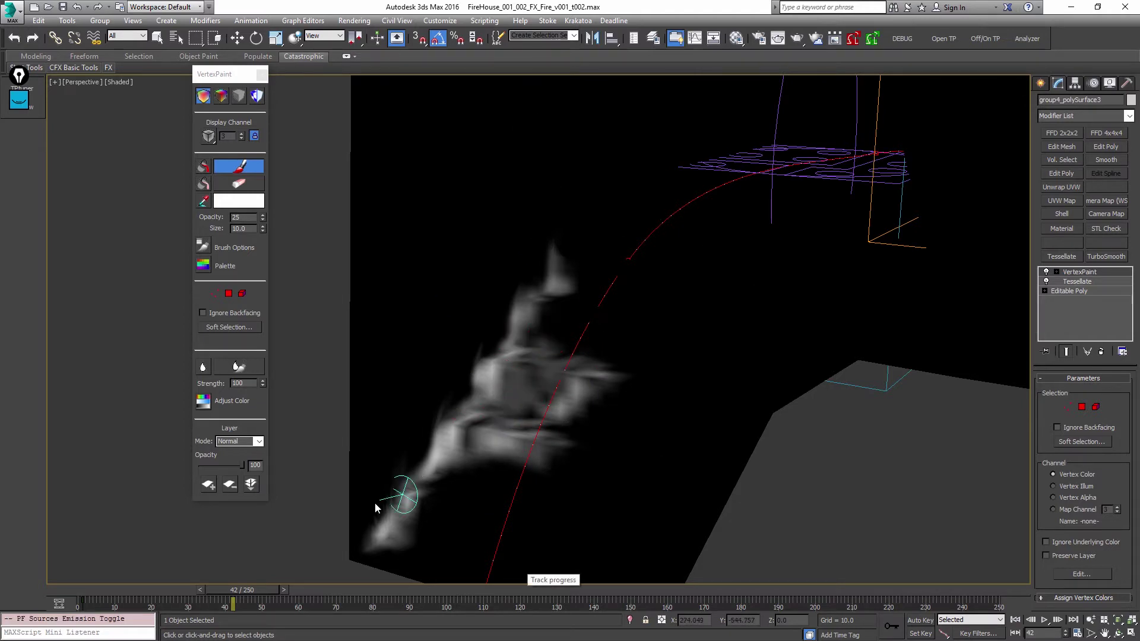
{"action": "left_click", "coordinate": [70, 591]}
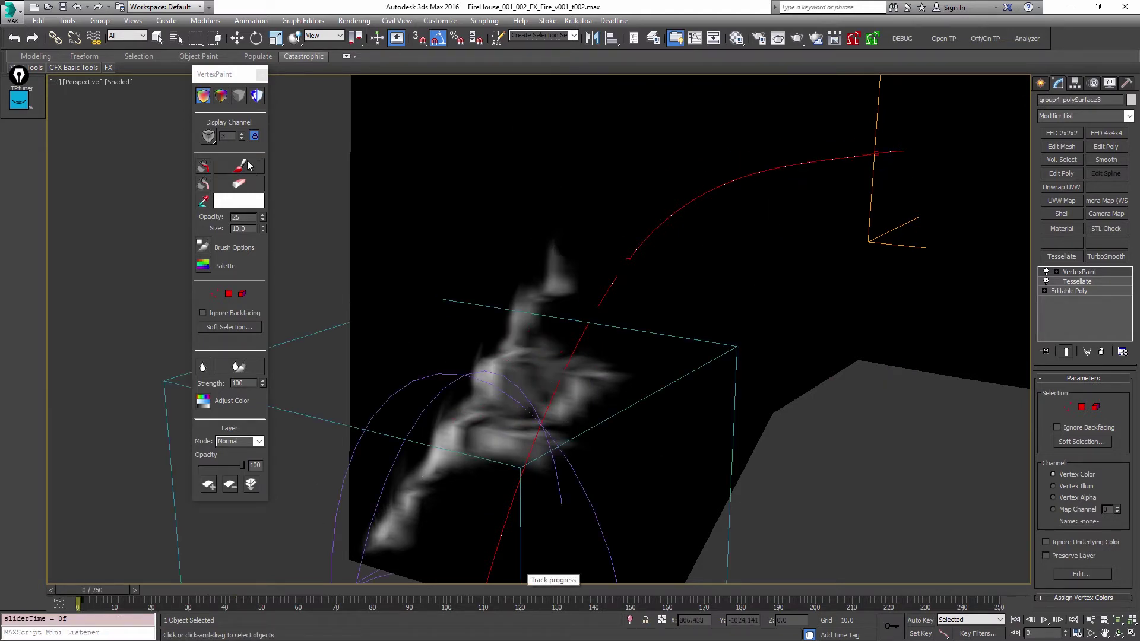
{"action": "left_click", "coordinate": [240, 166]}
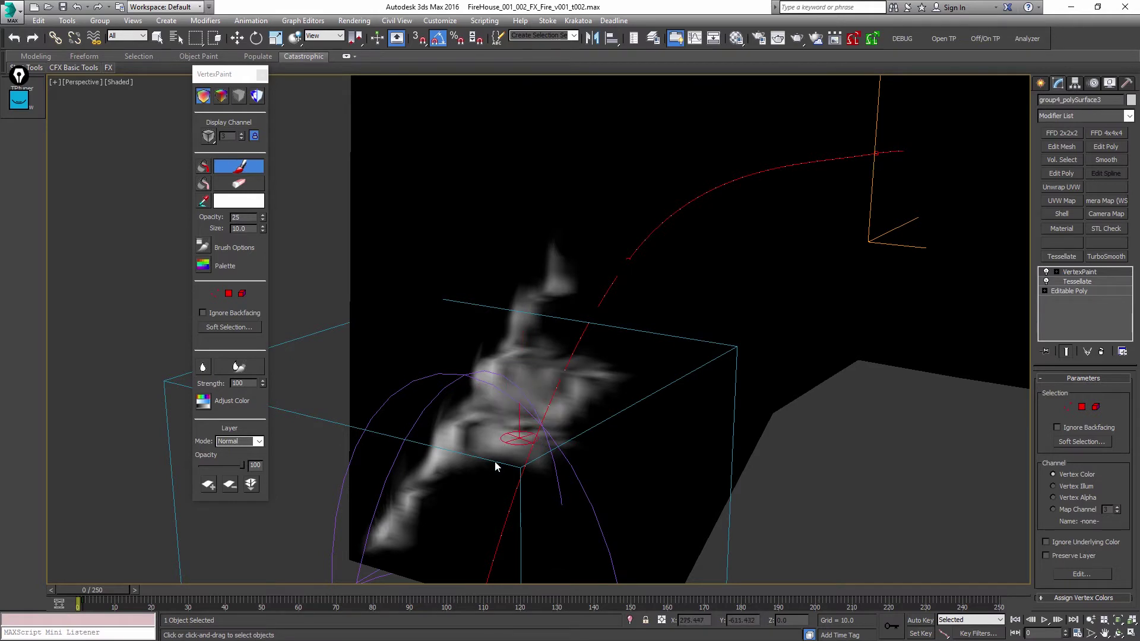
{"action": "mouse_move", "coordinate": [597, 365]}
{"action": "left_mouse_down"}
{"action": "mouse_move", "coordinate": [661, 358]}
{"action": "mouse_move", "coordinate": [740, 301]}
{"action": "mouse_move", "coordinate": [641, 300]}
{"action": "mouse_move", "coordinate": [663, 284]}
{"action": "mouse_move", "coordinate": [611, 326]}
{"action": "left_mouse_up"}
{"action": "key", "text": "F4"}
{"action": "key", "text": "F4"}
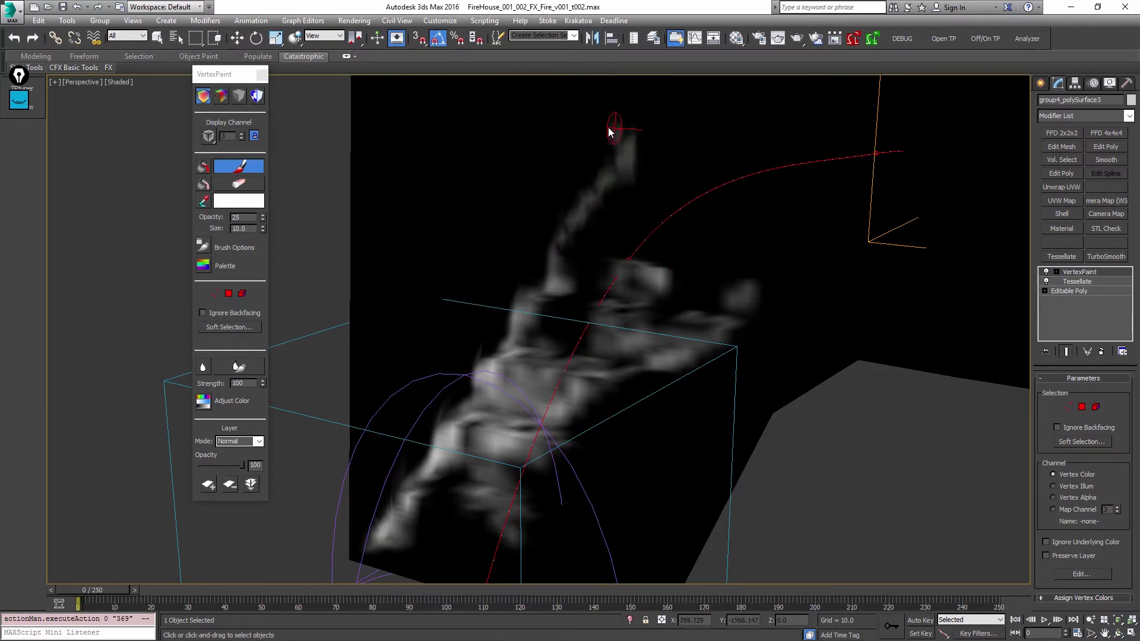
{"action": "mouse_move", "coordinate": [609, 131]}
{"action": "left_mouse_down"}
{"action": "mouse_move", "coordinate": [560, 244]}
{"action": "mouse_move", "coordinate": [679, 225]}
{"action": "left_mouse_up"}
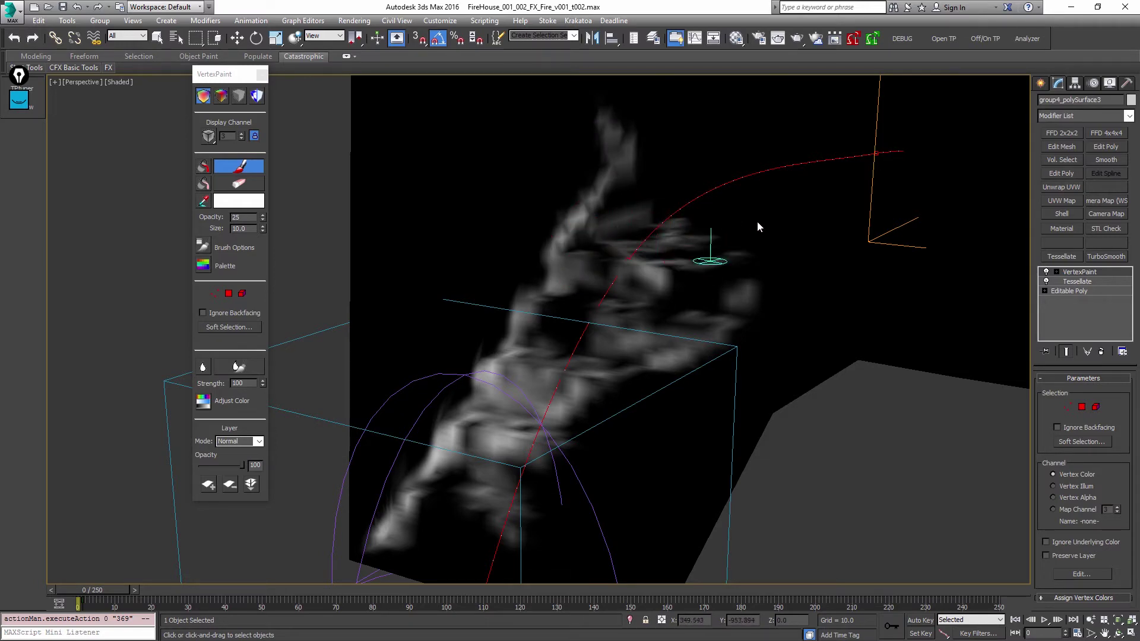
{"action": "key", "text": "ctrl+r"}
{"action": "mouse_move", "coordinate": [682, 293]}
{"action": "left_mouse_down"}
{"action": "mouse_move", "coordinate": [615, 377]}
{"action": "mouse_move", "coordinate": [671, 297]}
{"action": "mouse_move", "coordinate": [682, 240]}
{"action": "mouse_move", "coordinate": [639, 287]}
{"action": "mouse_move", "coordinate": [490, 367]}
{"action": "mouse_move", "coordinate": [422, 354]}
{"action": "mouse_move", "coordinate": [466, 384]}
{"action": "mouse_move", "coordinate": [486, 377]}
{"action": "mouse_move", "coordinate": [428, 390]}
{"action": "left_mouse_up"}
{"action": "key", "text": "F3"}
{"action": "key", "text": "alt+z"}
{"action": "key", "text": "F3"}
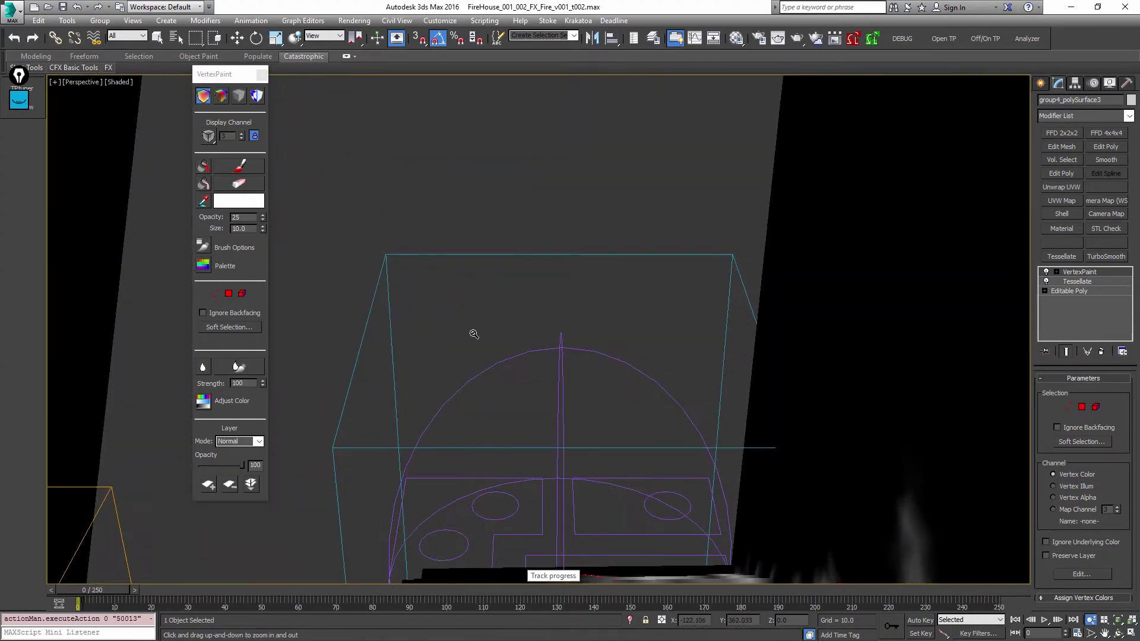
{"action": "left_click_drag", "start_coordinate": [473, 334], "coordinate": [599, 343]}
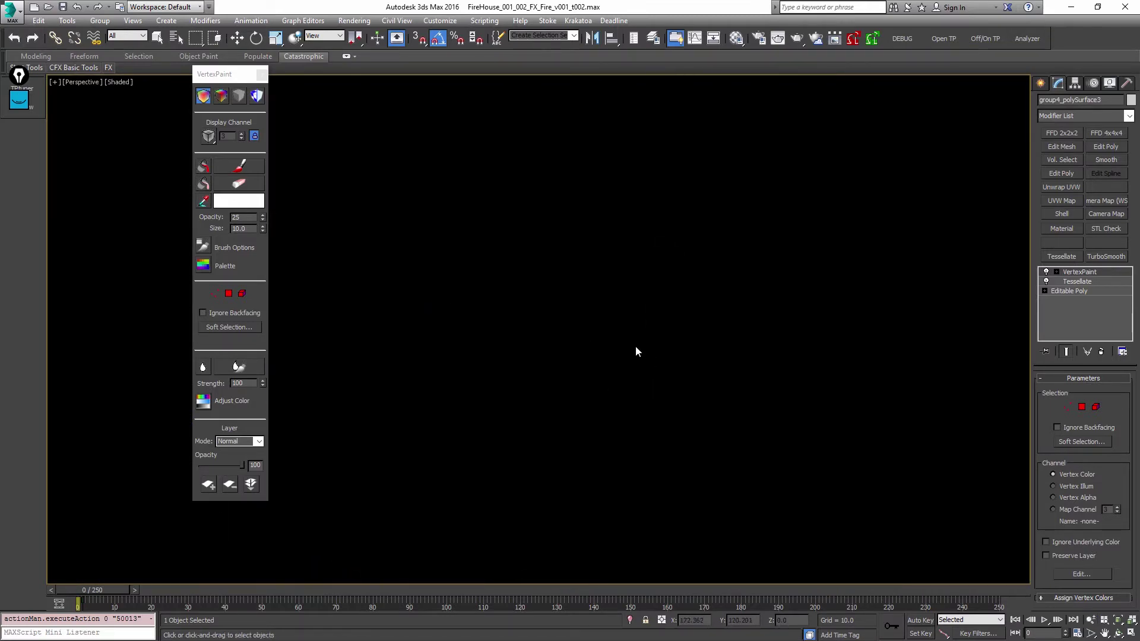
- Create a target camera with a 20 mm lens in the Top view, beside the upper staircase
{"action": "key", "text": "alt+w"}
{"action": "left_click", "coordinate": [505, 170]}
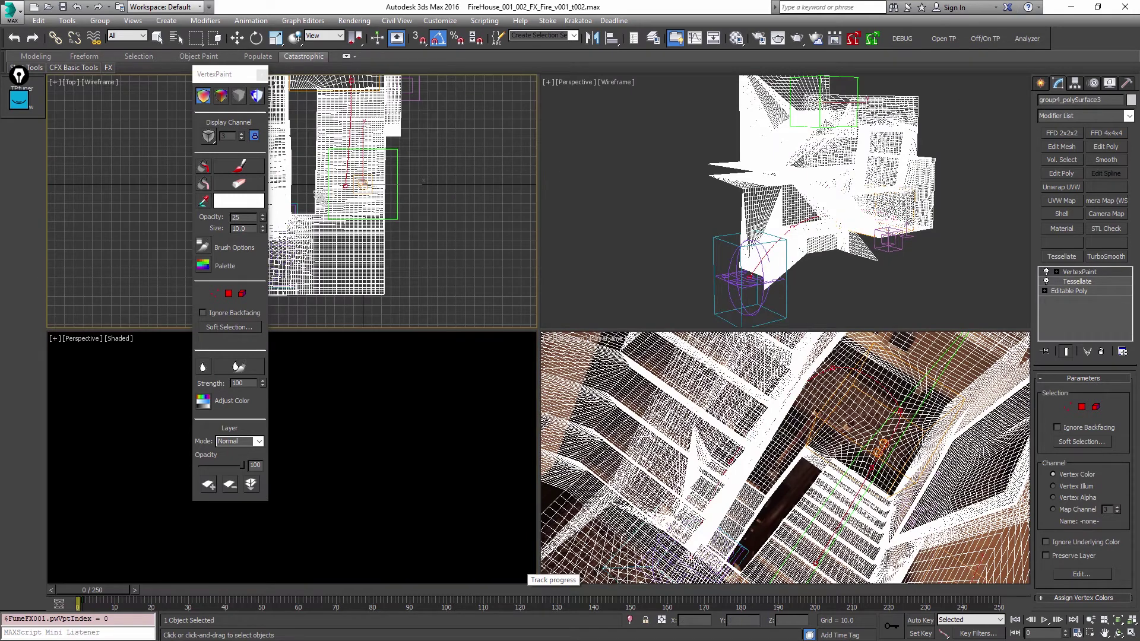
{"action": "left_click", "coordinate": [1042, 83]}
{"action": "left_click", "coordinate": [1087, 102]}
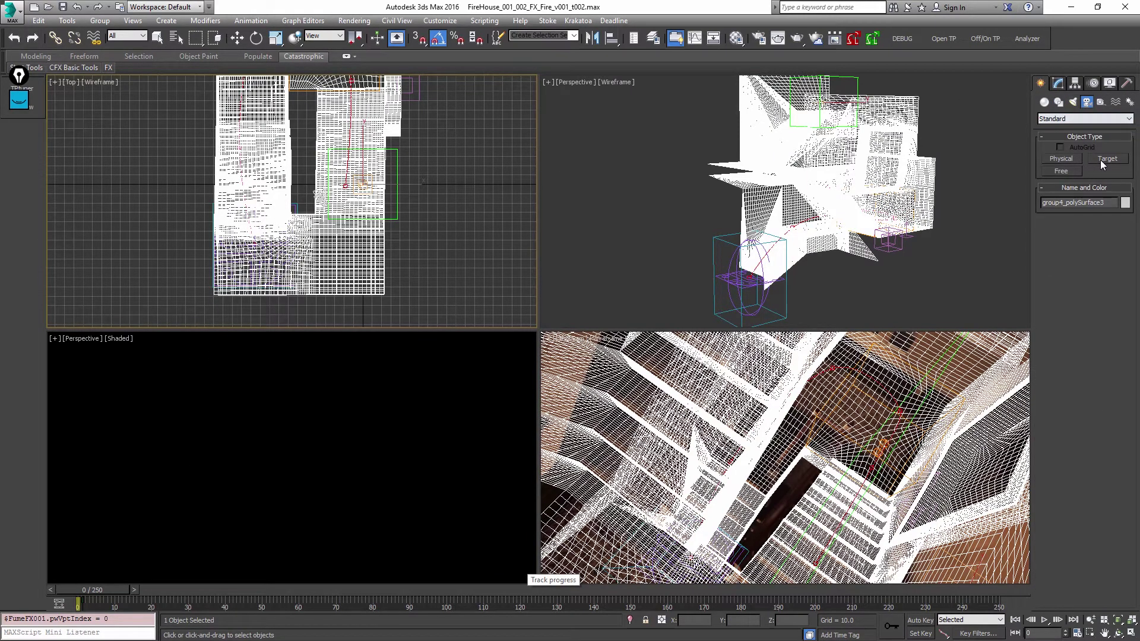
{"action": "left_click", "coordinate": [1102, 161]}
{"action": "middle_click_drag", "start_coordinate": [358, 211], "coordinate": [357, 284]}
{"action": "left_click_drag", "start_coordinate": [338, 285], "coordinate": [331, 209]}
{"action": "left_click", "coordinate": [1085, 289]}
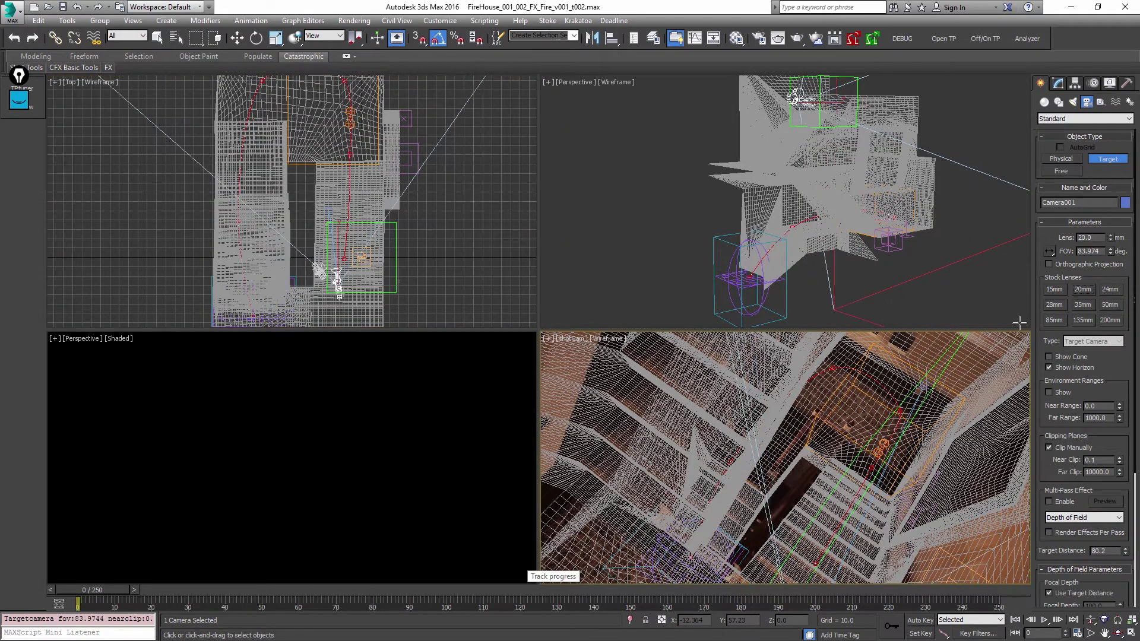
- Look through the new camera in a maximized viewport and display the house mesh shaded with edged faces
{"action": "key", "text": "c"}
{"action": "key", "text": "alt+w"}
{"action": "key", "text": "ctrl+r"}
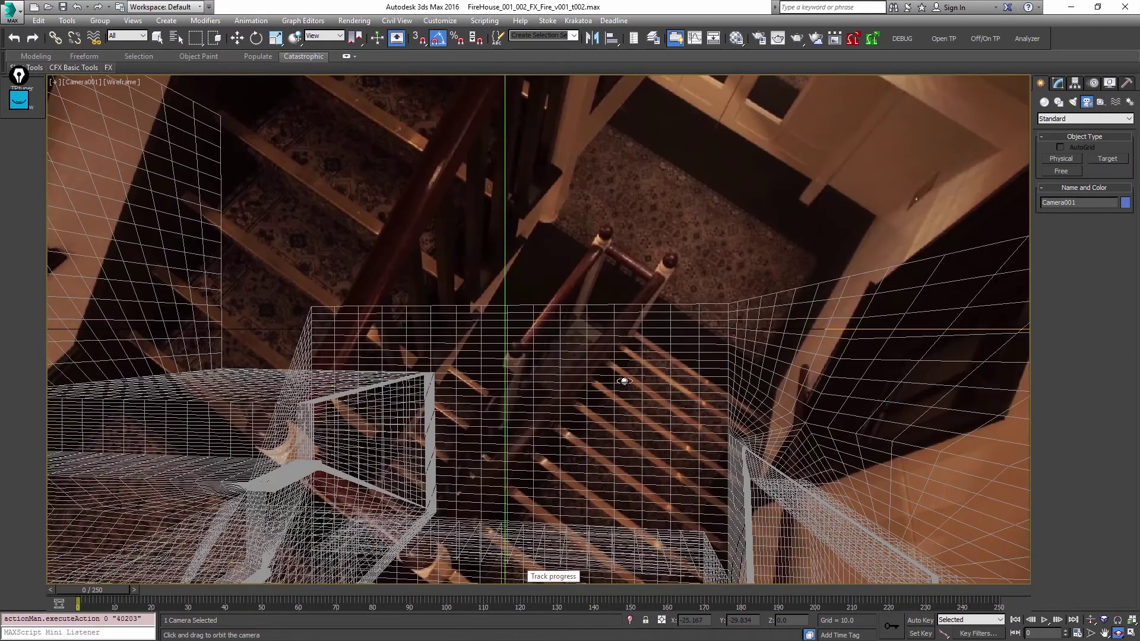
{"action": "left_click_drag", "start_coordinate": [596, 342], "coordinate": [612, 484]}
{"action": "key", "text": "F3"}
{"action": "key", "text": "alt+z"}
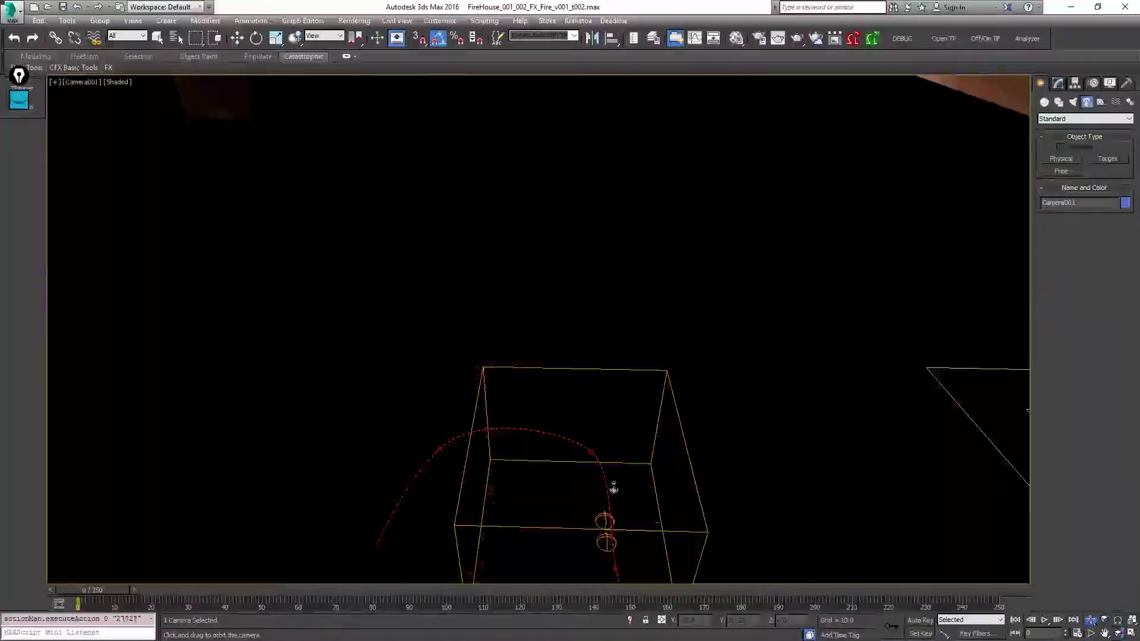
{"action": "middle_click_drag", "start_coordinate": [614, 486], "coordinate": [617, 249]}
{"action": "left_click_drag", "start_coordinate": [617, 250], "coordinate": [592, 390]}
{"action": "key", "text": "F4"}
{"action": "middle_click_drag", "start_coordinate": [558, 423], "coordinate": [654, 364]}
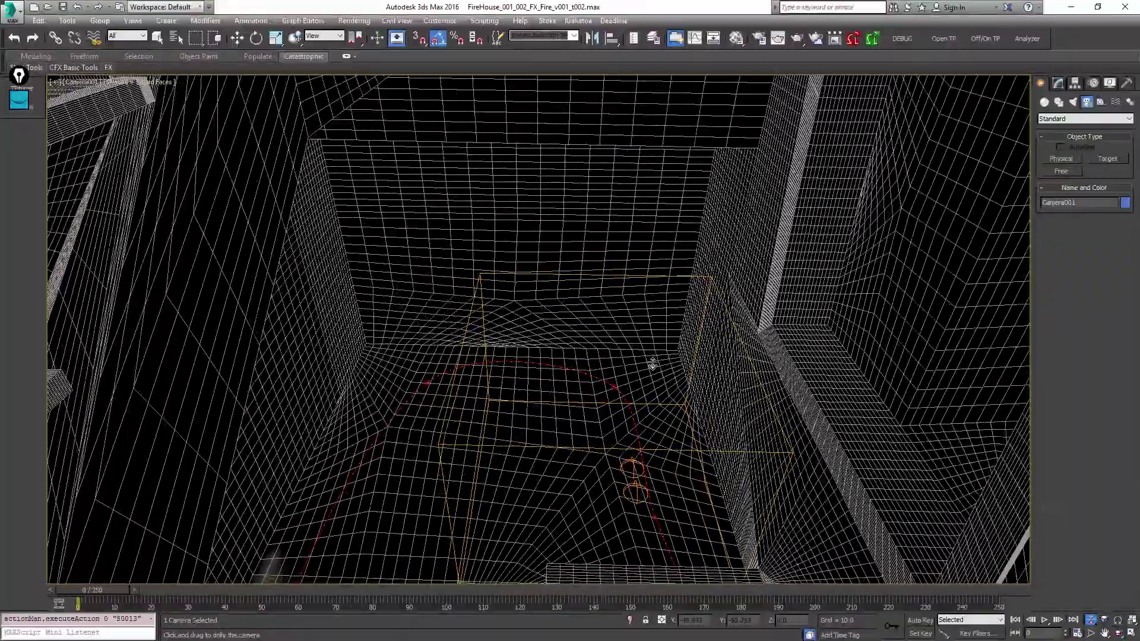
- Orbit, pan and dolly the camera to frame the painted stair top, the landing floor and the adjoining wall
{"action": "key", "text": "ctrl+r"}
{"action": "left_click_drag", "start_coordinate": [404, 369], "coordinate": [493, 257]}
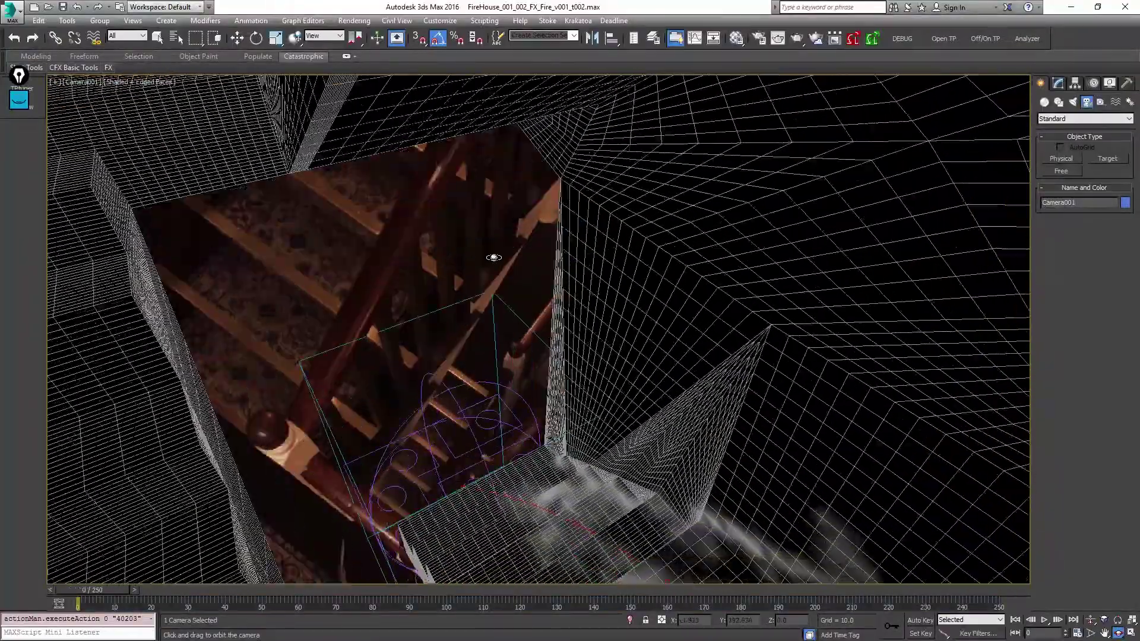
{"action": "middle_click_drag", "start_coordinate": [579, 277], "coordinate": [533, 218]}
{"action": "key", "text": "alt+z"}
{"action": "left_click_drag", "start_coordinate": [583, 311], "coordinate": [606, 431]}
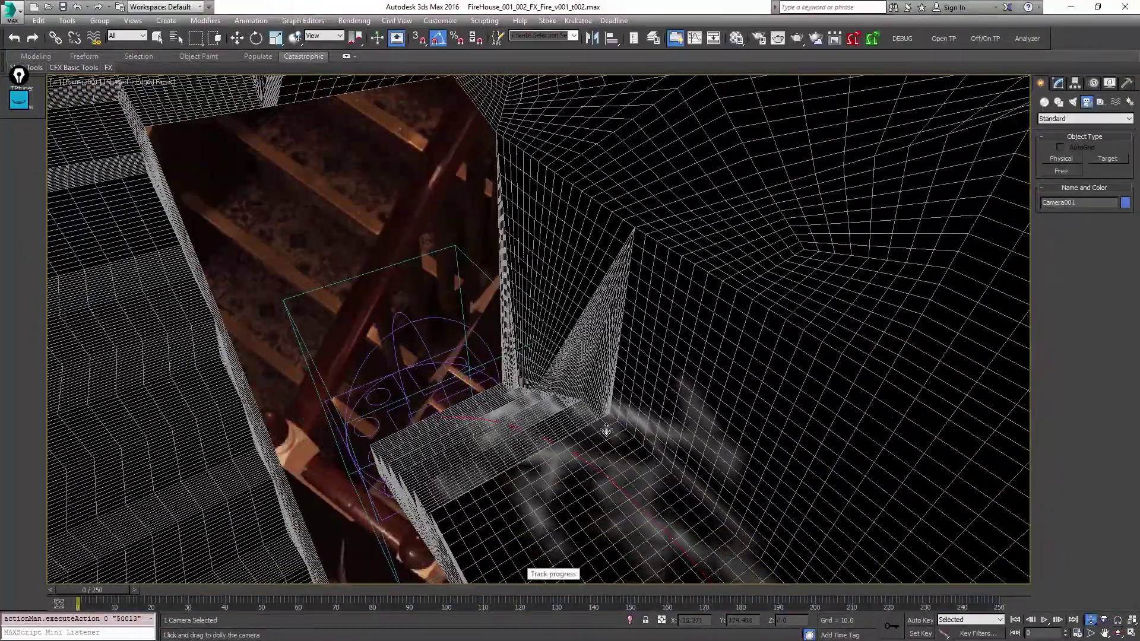
{"action": "middle_click_drag", "start_coordinate": [607, 430], "coordinate": [576, 345]}
{"action": "left_click_drag", "start_coordinate": [603, 341], "coordinate": [606, 379]}
{"action": "key", "text": "w"}
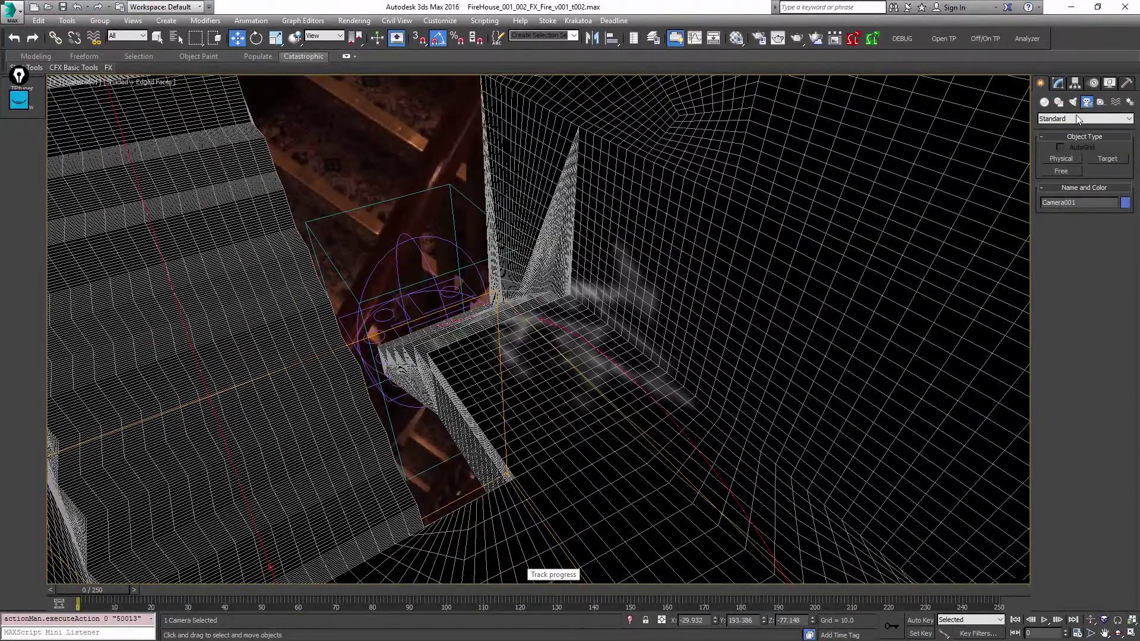
- Set the camera's lens to the 15 mm stock lens
{"action": "left_click", "coordinate": [1058, 82]}
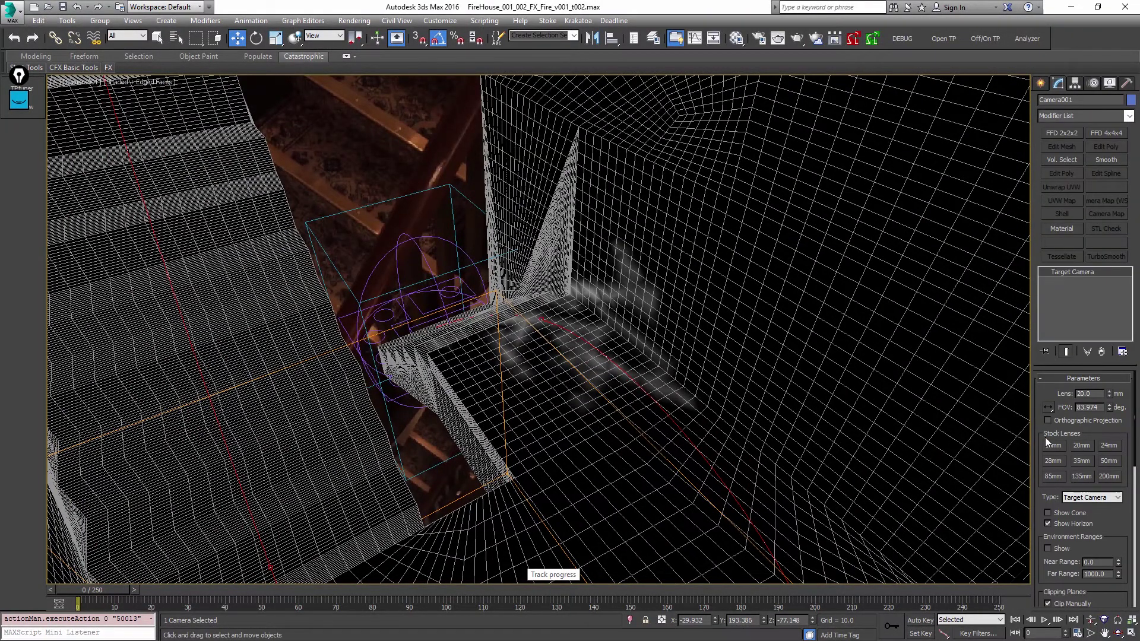
{"action": "left_click", "coordinate": [1053, 445]}
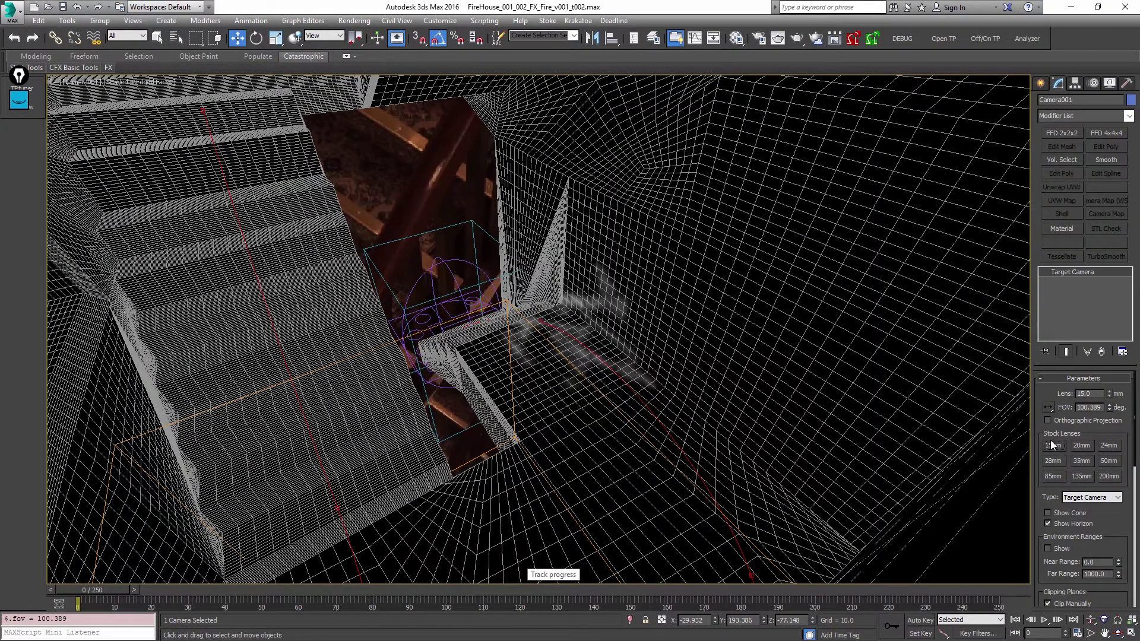
{"action": "key", "text": "F4"}
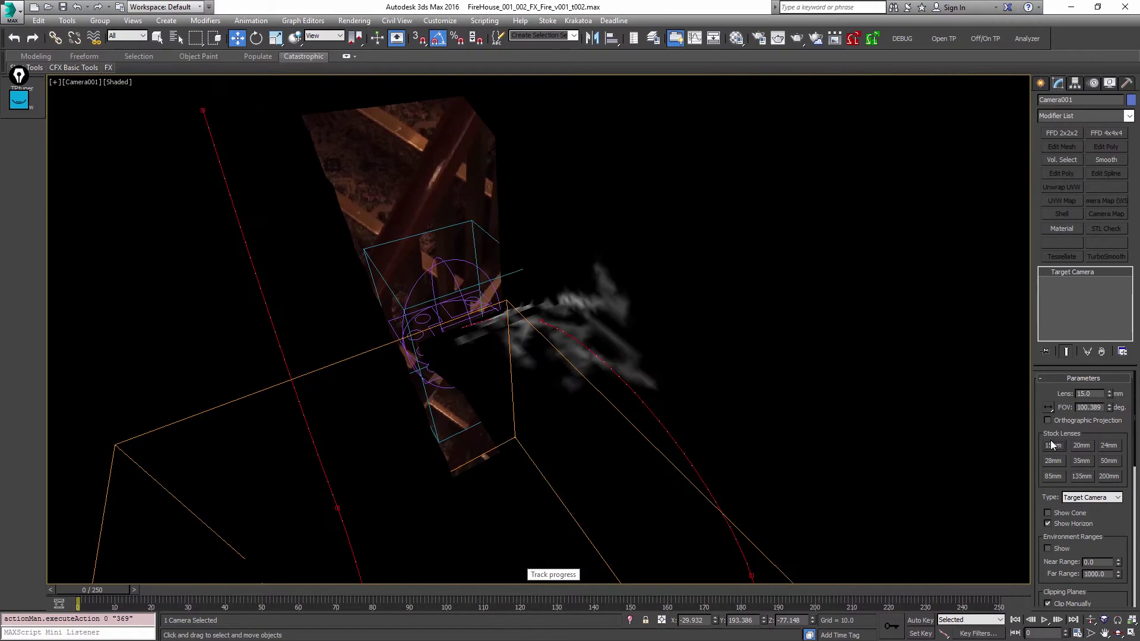
- Select the house mesh and paint soft white strokes along the landing's floor and wall junction, with streaks up the wall
{"action": "left_click", "coordinate": [657, 237]}
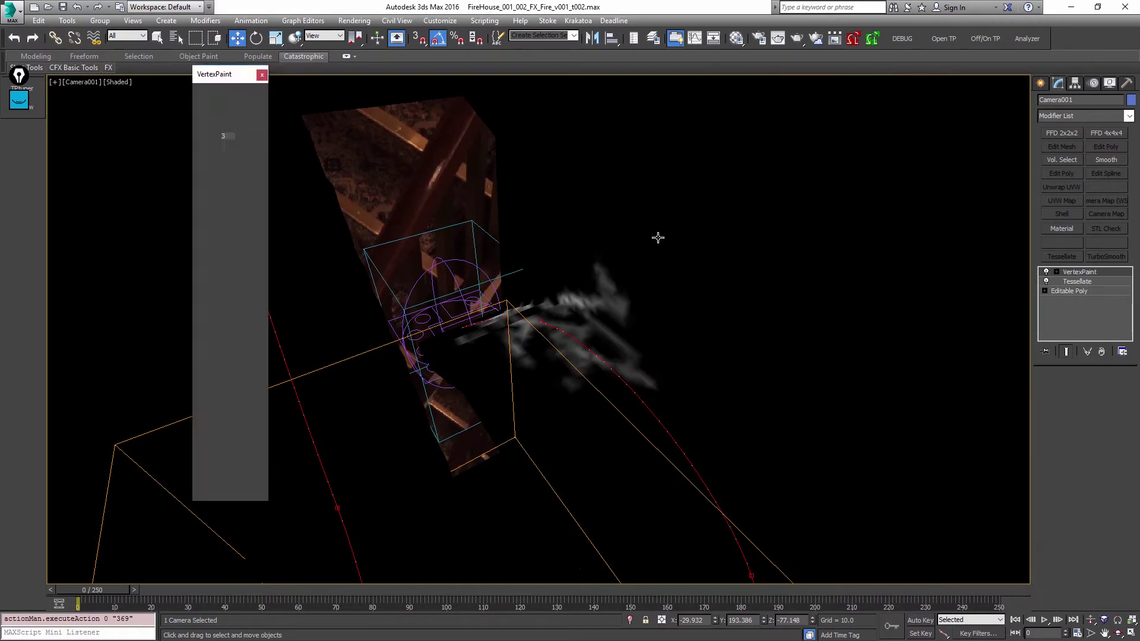
{"action": "left_click", "coordinate": [250, 165]}
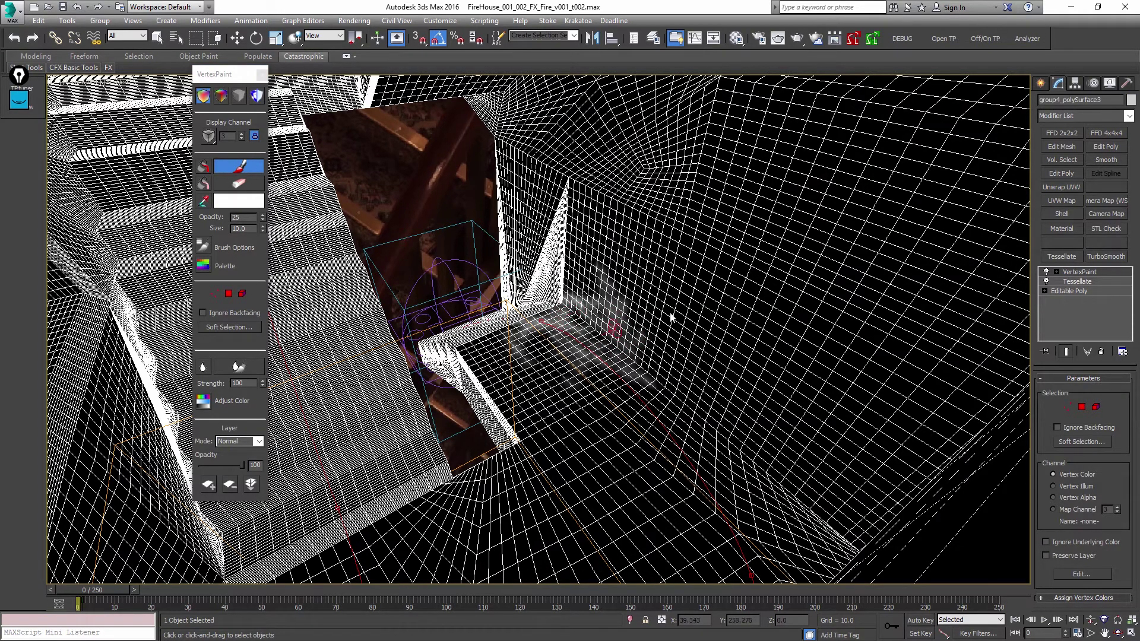
{"action": "left_click_drag", "start_coordinate": [671, 317], "coordinate": [575, 313]}
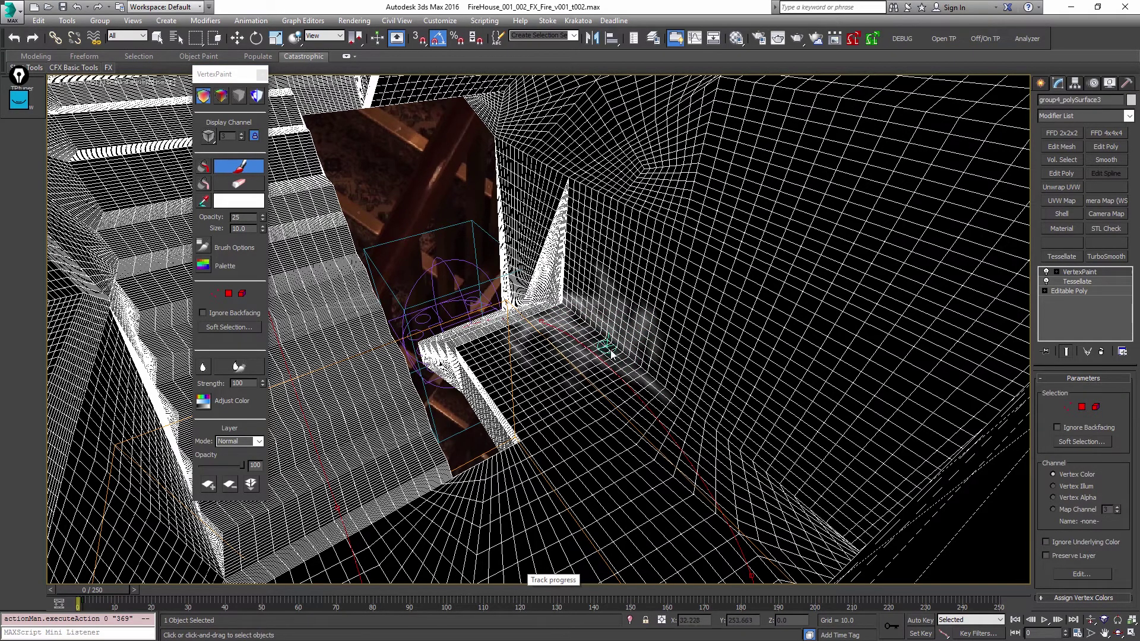
{"action": "mouse_move", "coordinate": [611, 353]}
{"action": "left_mouse_down"}
{"action": "mouse_move", "coordinate": [677, 404]}
{"action": "mouse_move", "coordinate": [588, 325]}
{"action": "mouse_move", "coordinate": [683, 410]}
{"action": "mouse_move", "coordinate": [636, 359]}
{"action": "mouse_move", "coordinate": [579, 325]}
{"action": "mouse_move", "coordinate": [565, 386]}
{"action": "left_mouse_up"}
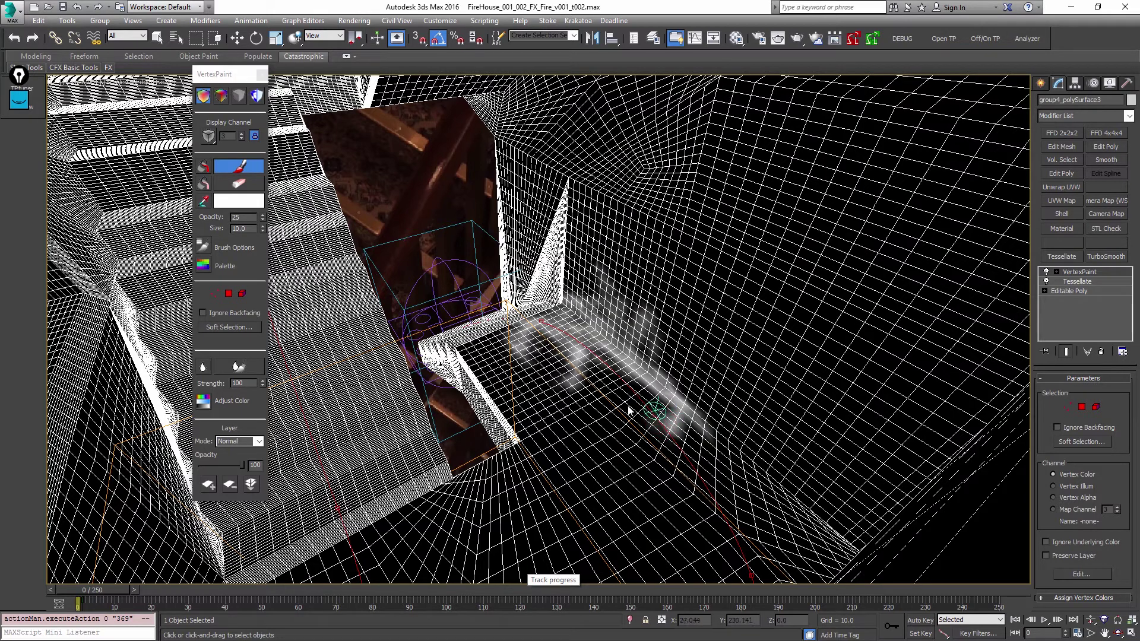
{"action": "mouse_move", "coordinate": [629, 410]}
{"action": "left_mouse_down"}
{"action": "mouse_move", "coordinate": [624, 400]}
{"action": "mouse_move", "coordinate": [731, 391]}
{"action": "mouse_move", "coordinate": [681, 391]}
{"action": "mouse_move", "coordinate": [710, 372]}
{"action": "mouse_move", "coordinate": [719, 325]}
{"action": "mouse_move", "coordinate": [698, 412]}
{"action": "mouse_move", "coordinate": [750, 420]}
{"action": "mouse_move", "coordinate": [789, 383]}
{"action": "mouse_move", "coordinate": [724, 437]}
{"action": "mouse_move", "coordinate": [716, 460]}
{"action": "mouse_move", "coordinate": [772, 472]}
{"action": "left_mouse_up"}
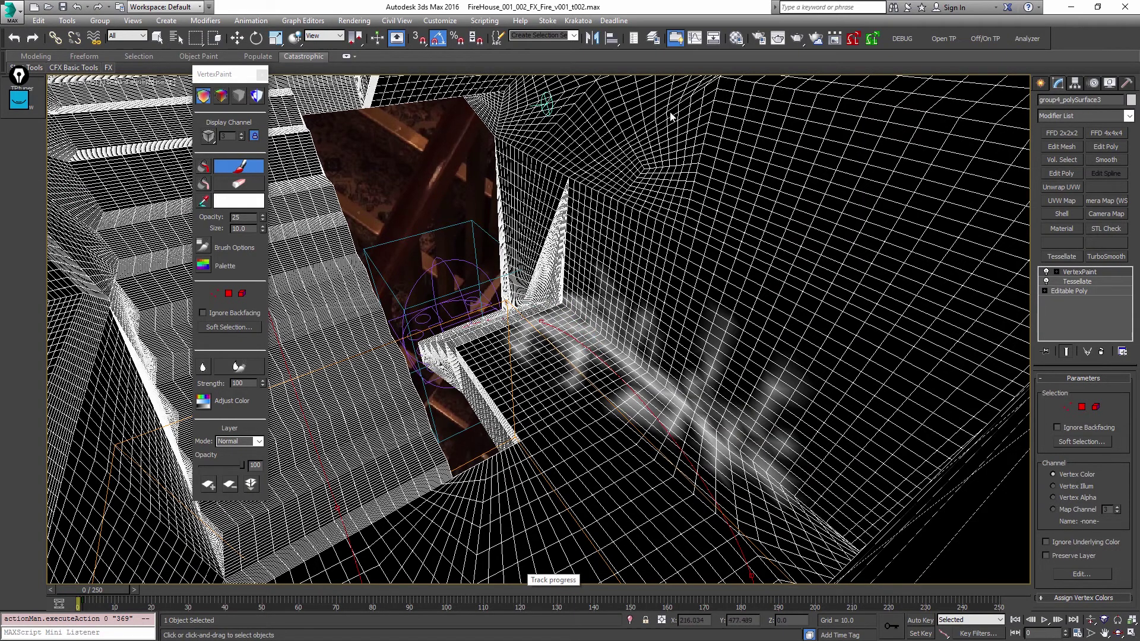
{"action": "left_click", "coordinate": [1041, 83]}
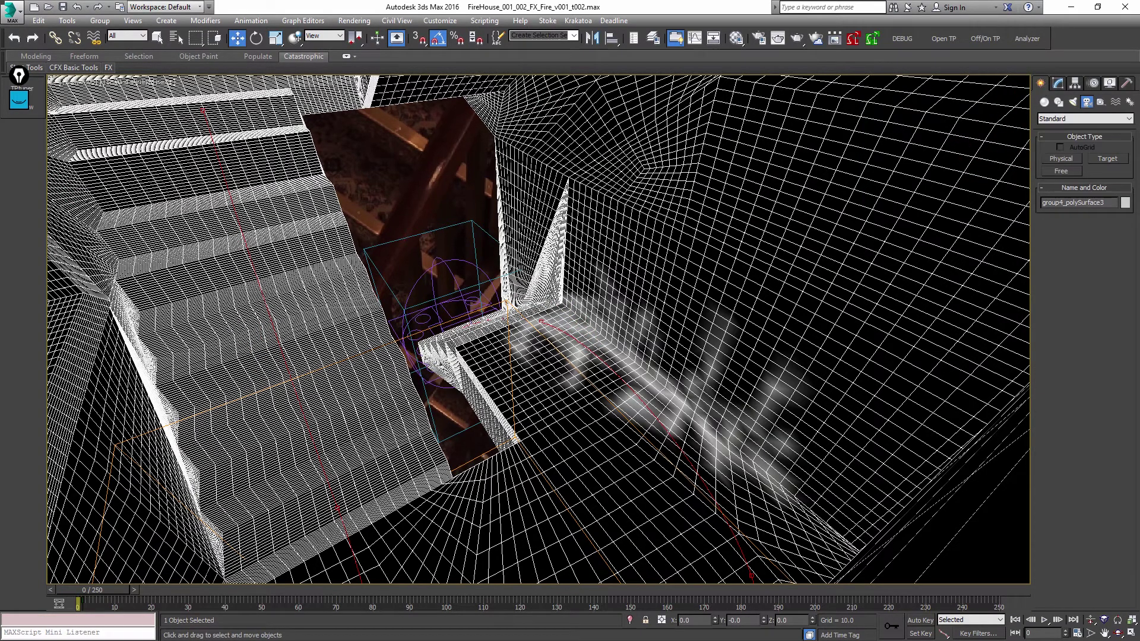
- Switch to the reference scene FireHouse_001_002_FX_Fire_v003_t001.max, enlarge its window, and zoom in on the fire particles along the landing walls
{"action": "left_click_drag", "start_coordinate": [772, 640], "coordinate": [450, 36]}
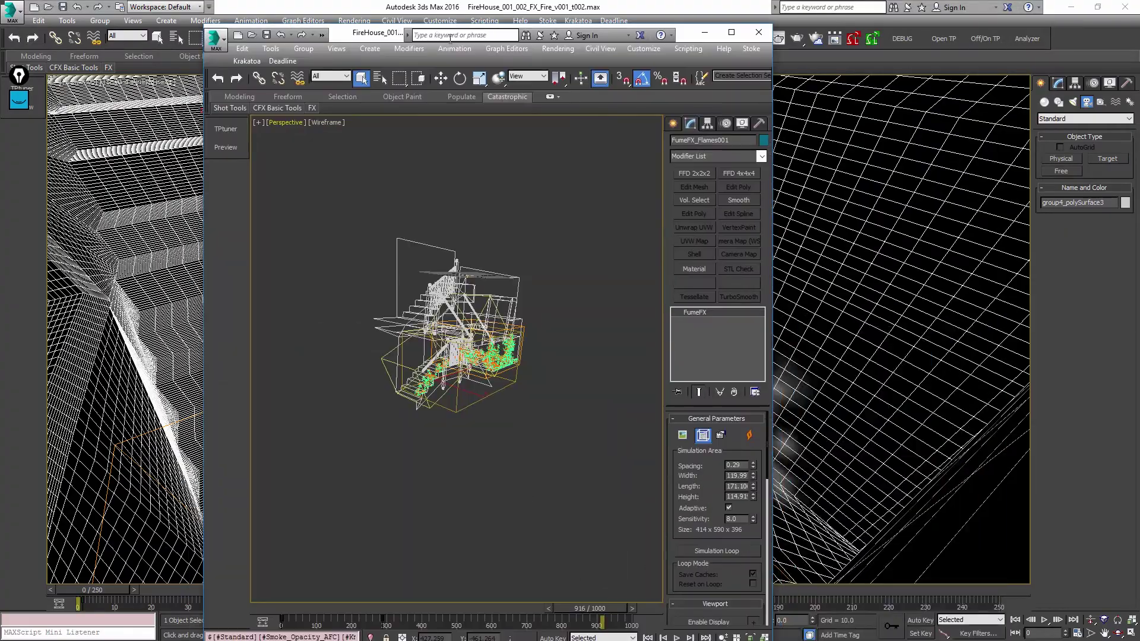
{"action": "double_click", "coordinate": [380, 34]}
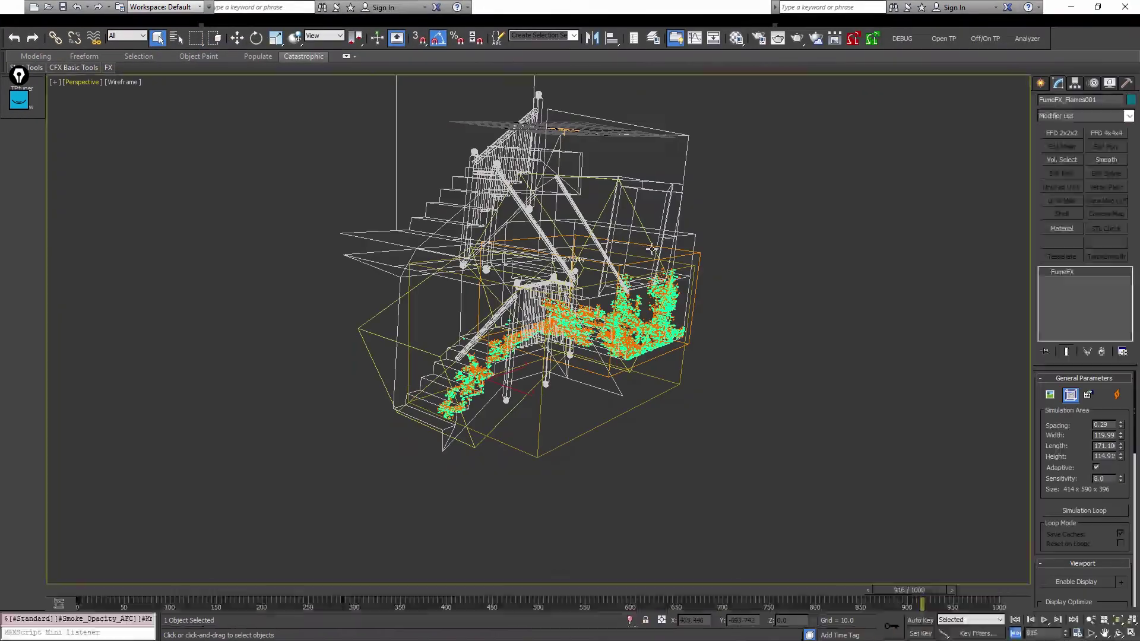
{"action": "left_click", "coordinate": [651, 293]}
{"action": "scroll", "coordinate": [652, 293], "scroll_direction": "up", "scroll_amount": 6}
{"action": "key", "text": "ctrl+r"}
{"action": "left_click_drag", "start_coordinate": [547, 346], "coordinate": [676, 332]}
{"action": "scroll", "coordinate": [675, 331], "scroll_direction": "up", "scroll_amount": 5}
{"action": "key", "text": "q"}
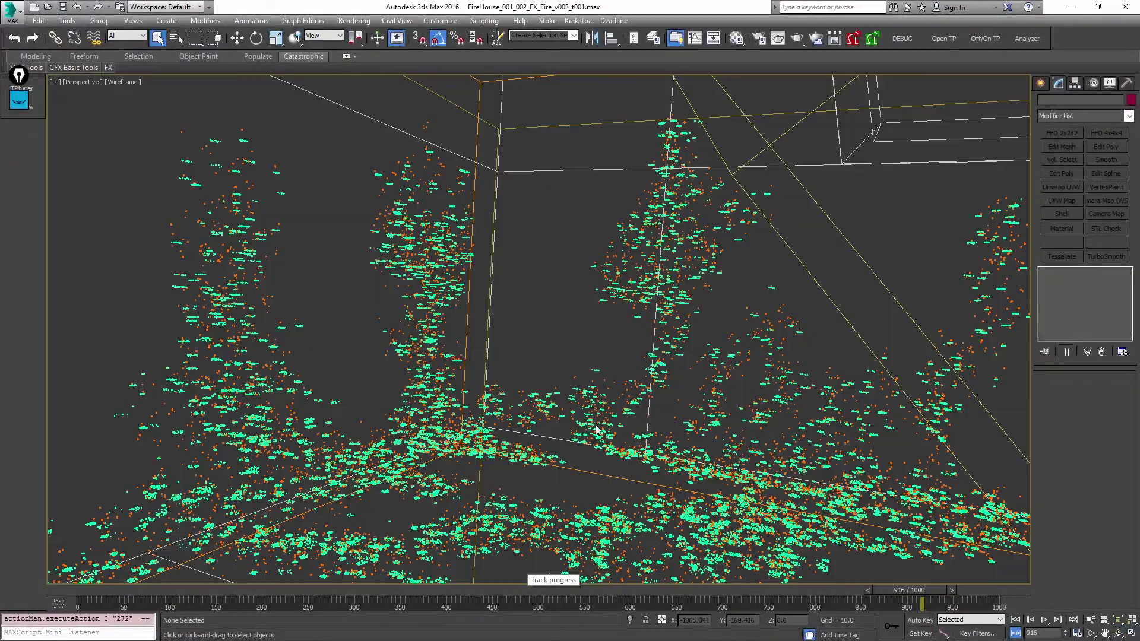
- Examine from above how the reference fire particles are distributed over the stairs, landing floor and walls
{"action": "middle_click_drag", "start_coordinate": [712, 262], "coordinate": [630, 404], "text": "alt"}
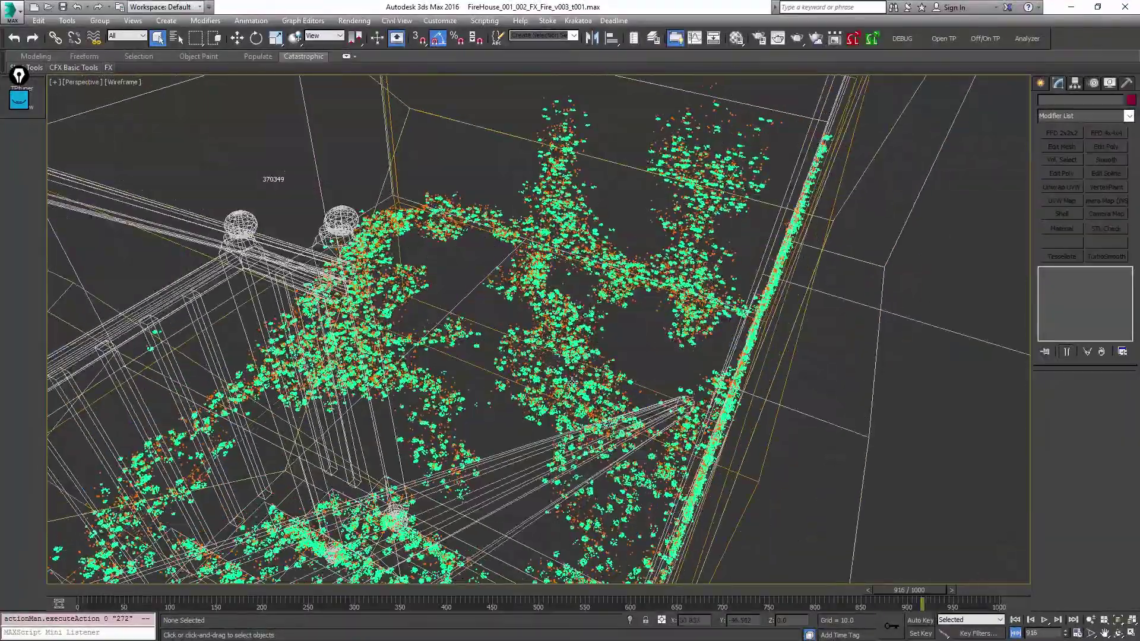
{"action": "key", "text": "alt+z"}
{"action": "left_click_drag", "start_coordinate": [630, 356], "coordinate": [617, 410]}
{"action": "middle_click_drag", "start_coordinate": [617, 380], "coordinate": [600, 233], "text": "alt"}
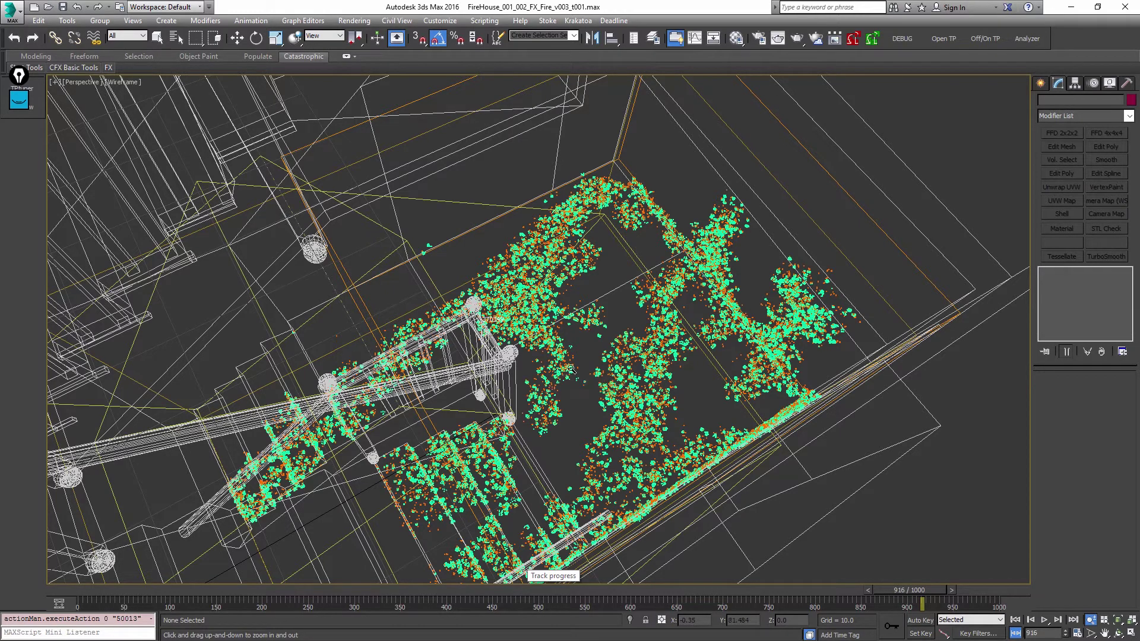
{"action": "key", "text": "alt+w"}
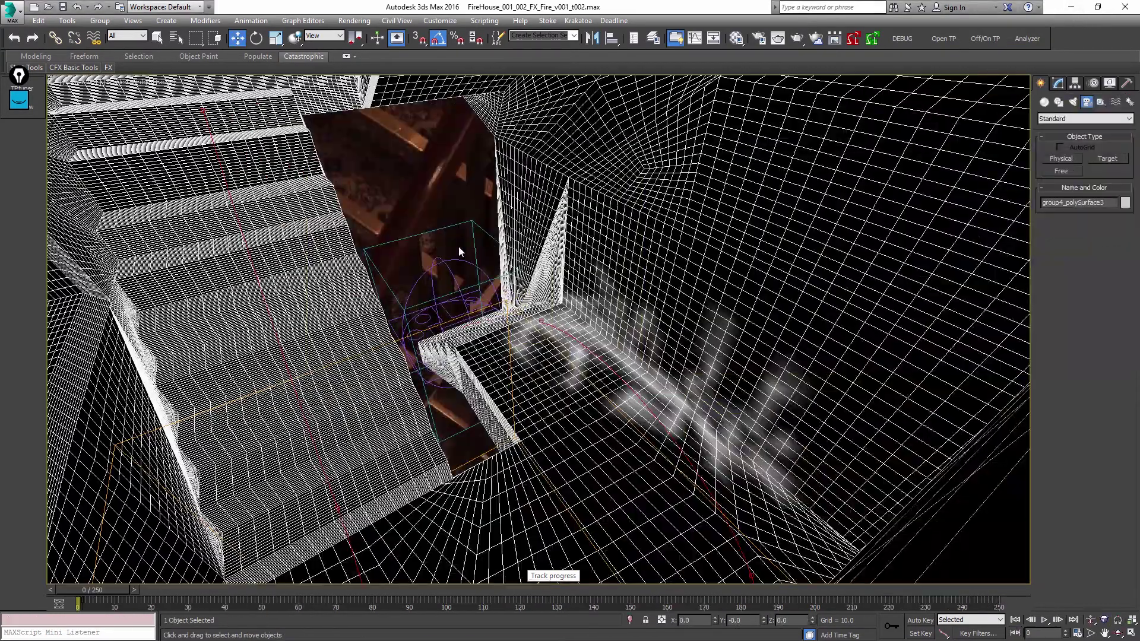
- Return to the v001_t002 scene and orbit and dolly its camera to frame the landing's unpainted far corner and walls
{"action": "right_click", "coordinate": [423, 224]}
{"action": "left_click", "coordinate": [509, 242]}
{"action": "left_click_drag", "start_coordinate": [510, 243], "coordinate": [563, 244]}
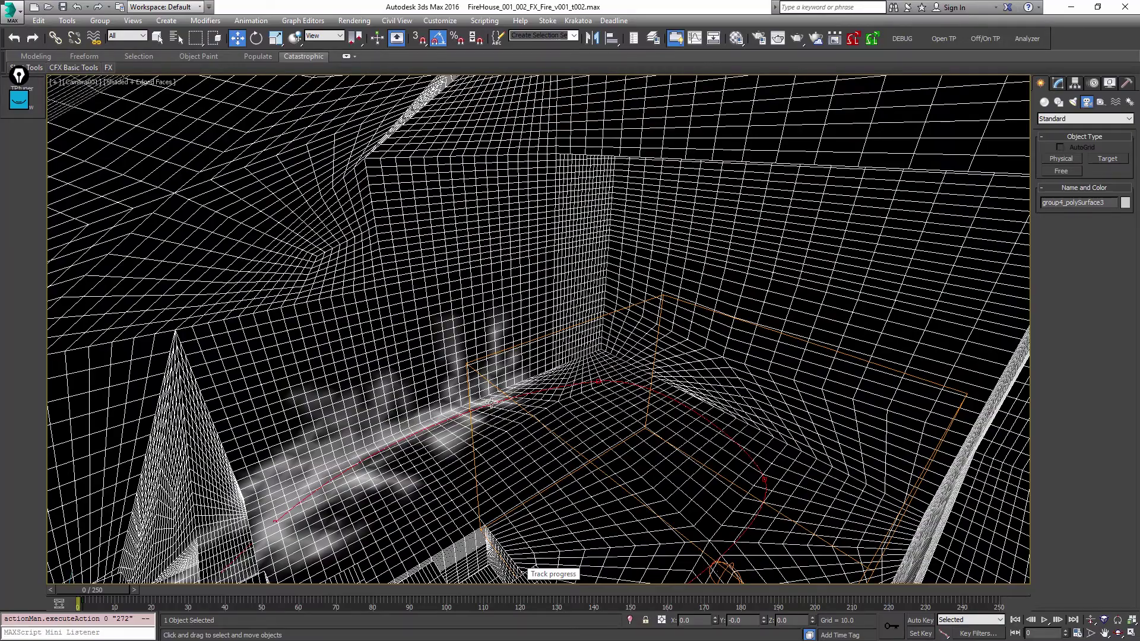
{"action": "key", "text": "alt+z"}
{"action": "left_click_drag", "start_coordinate": [639, 337], "coordinate": [575, 350]}
{"action": "middle_click_drag", "start_coordinate": [574, 349], "coordinate": [580, 337], "text": "ctrl+alt"}
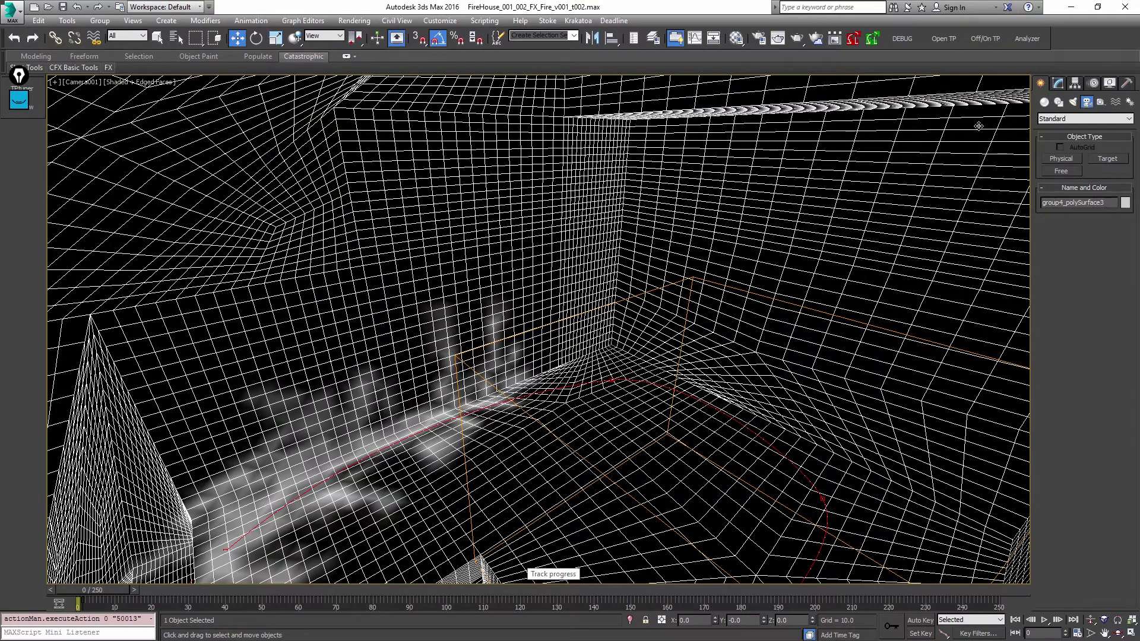
- Set the Amount of the Birth 002 operator in Event 001 to 10000 and close Particle View
{"action": "key", "text": "6"}
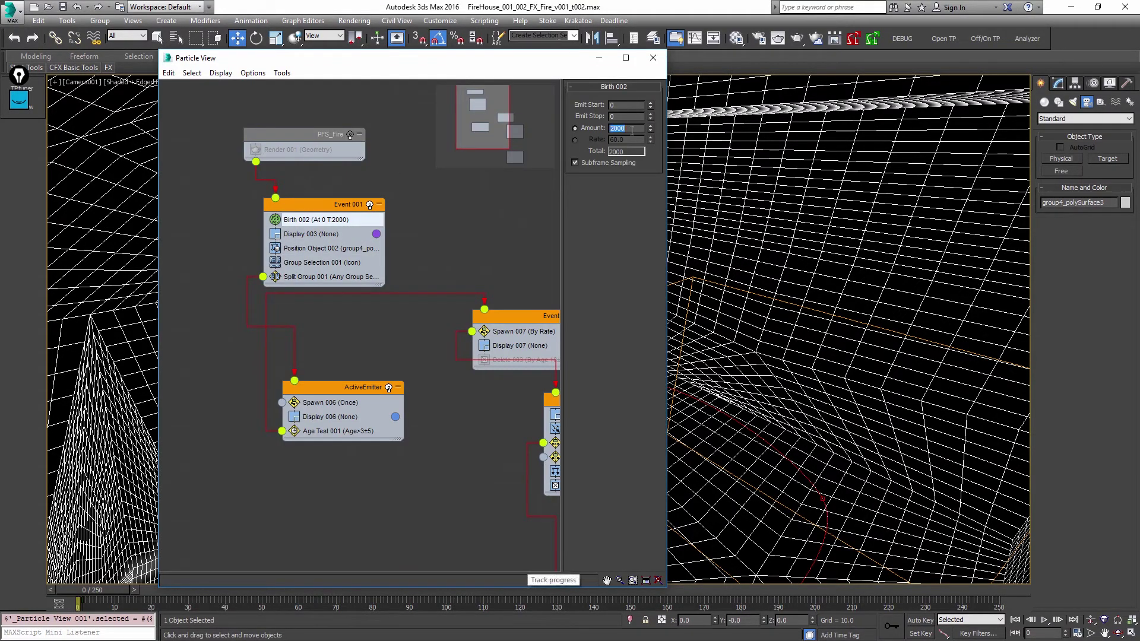
{"action": "left_click", "coordinate": [416, 153]}
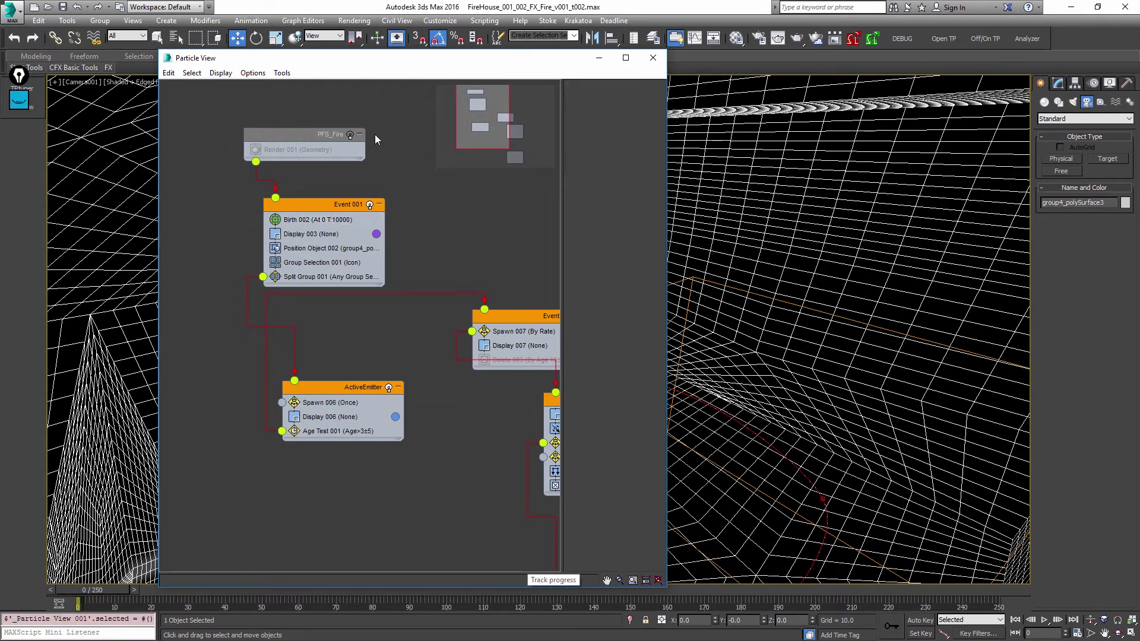
{"action": "left_click", "coordinate": [652, 58]}
- Freeze the house mesh and scrub to frame 77 to check the particle emission over the painted areas
{"action": "left_click", "coordinate": [192, 591]}
{"action": "right_click", "coordinate": [568, 327]}
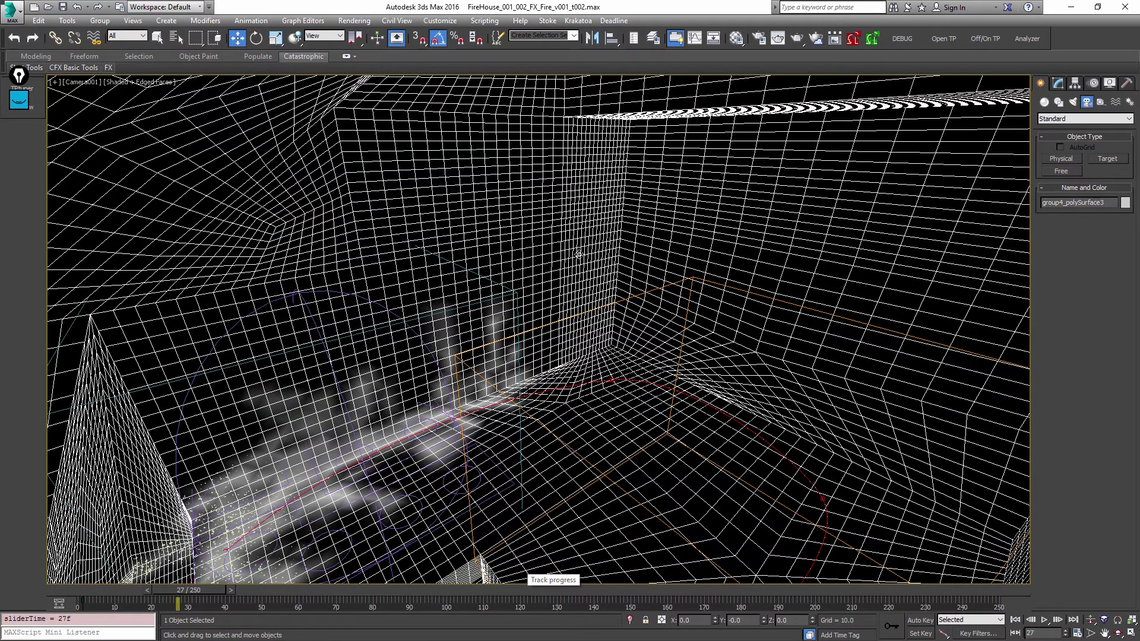
{"action": "left_click", "coordinate": [575, 260]}
{"action": "left_click", "coordinate": [318, 593]}
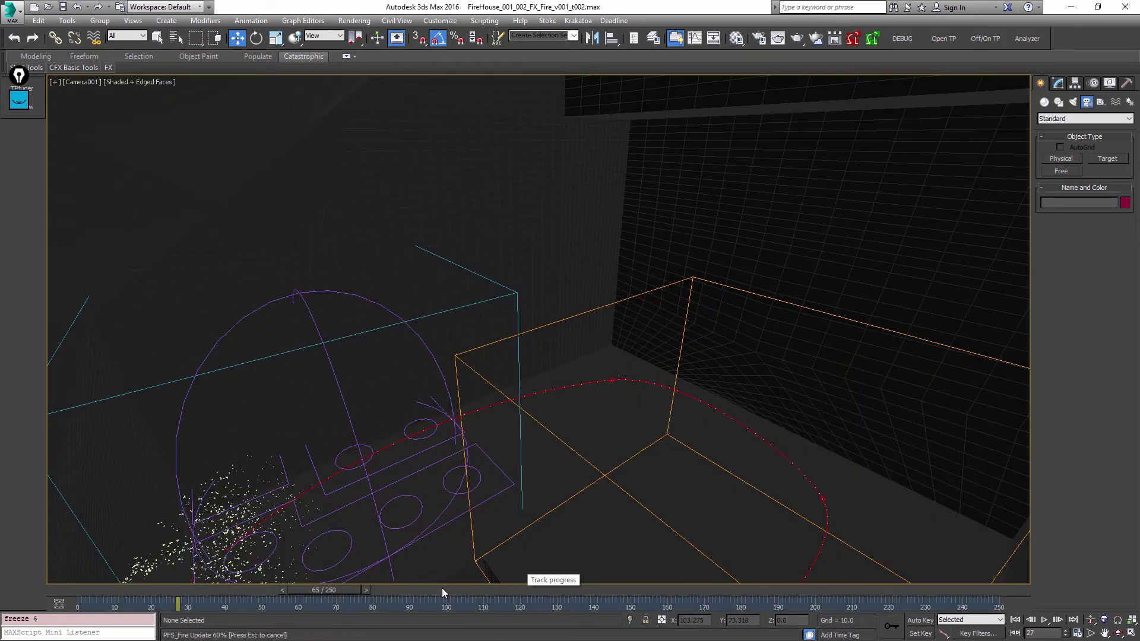
{"action": "left_click_drag", "start_coordinate": [441, 589], "coordinate": [462, 588]}
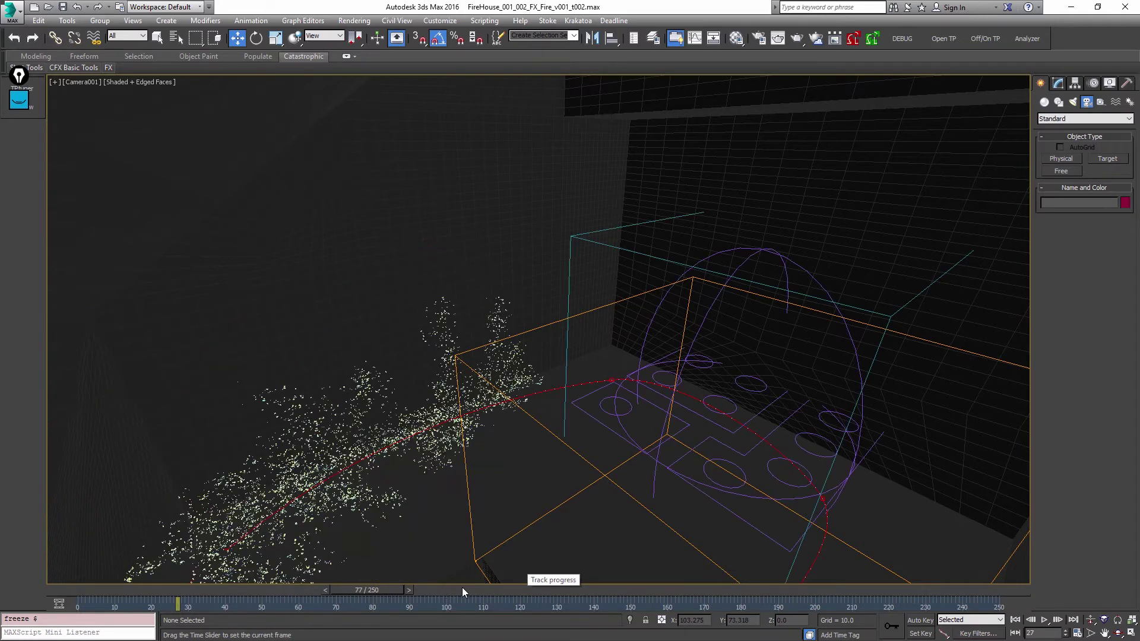
- Append a Cache Disk operator below the Render operator in the PFS_Fire event
{"action": "key", "text": "6"}
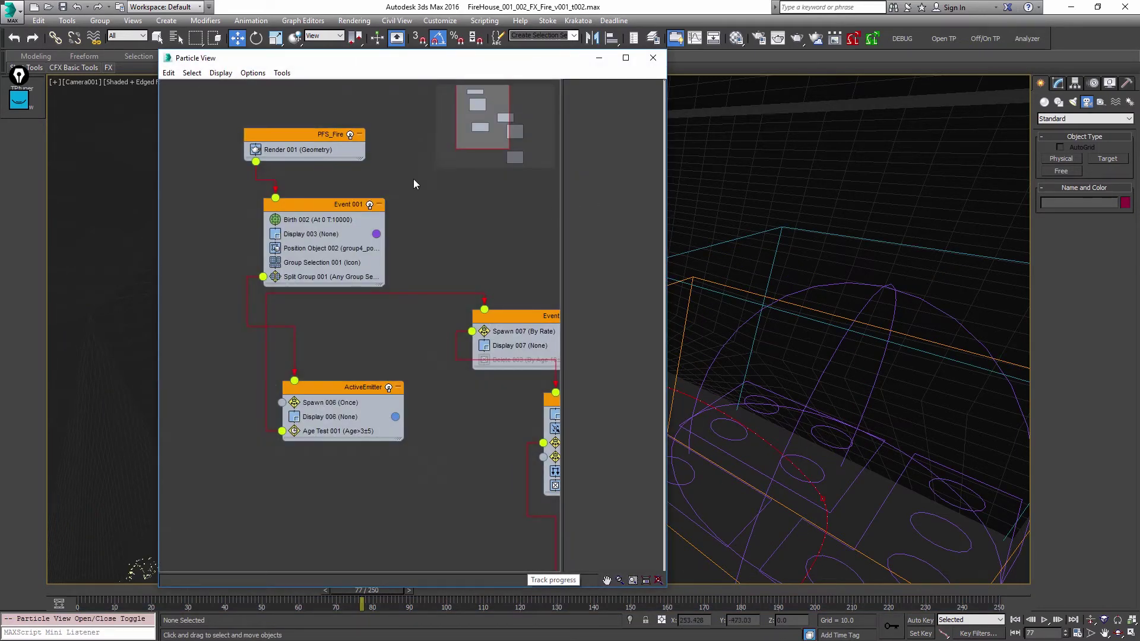
{"action": "right_click", "coordinate": [228, 141]}
{"action": "left_click", "coordinate": [301, 122]}
{"action": "right_click", "coordinate": [308, 148]}
{"action": "mouse_move", "coordinate": [348, 170]}
{"action": "mouse_move", "coordinate": [443, 193]}
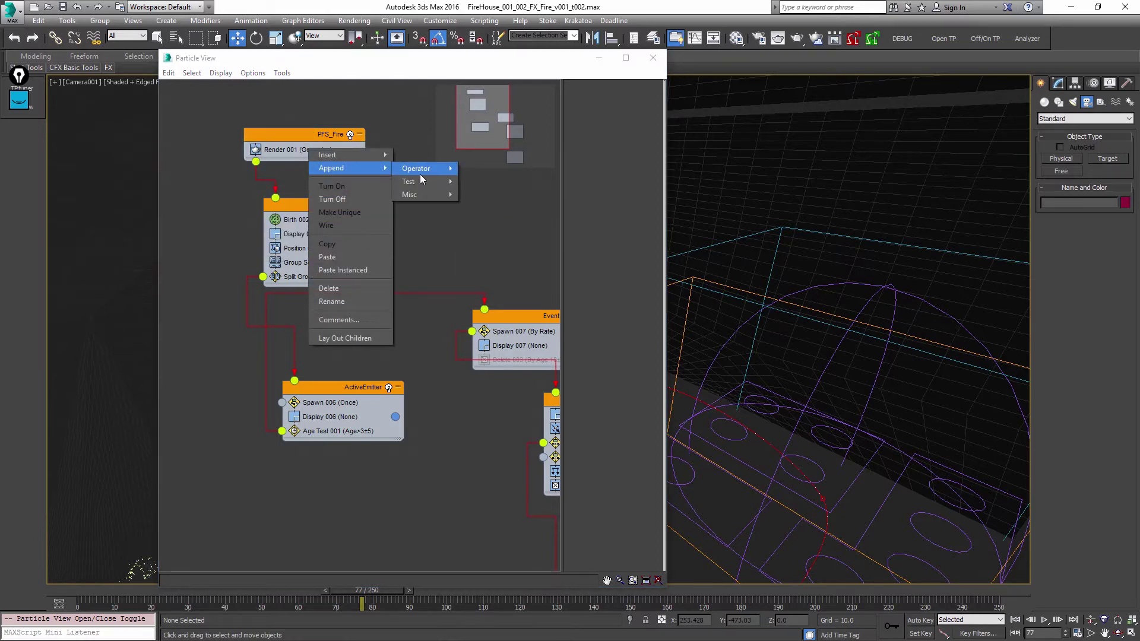
{"action": "left_click", "coordinate": [443, 150]}
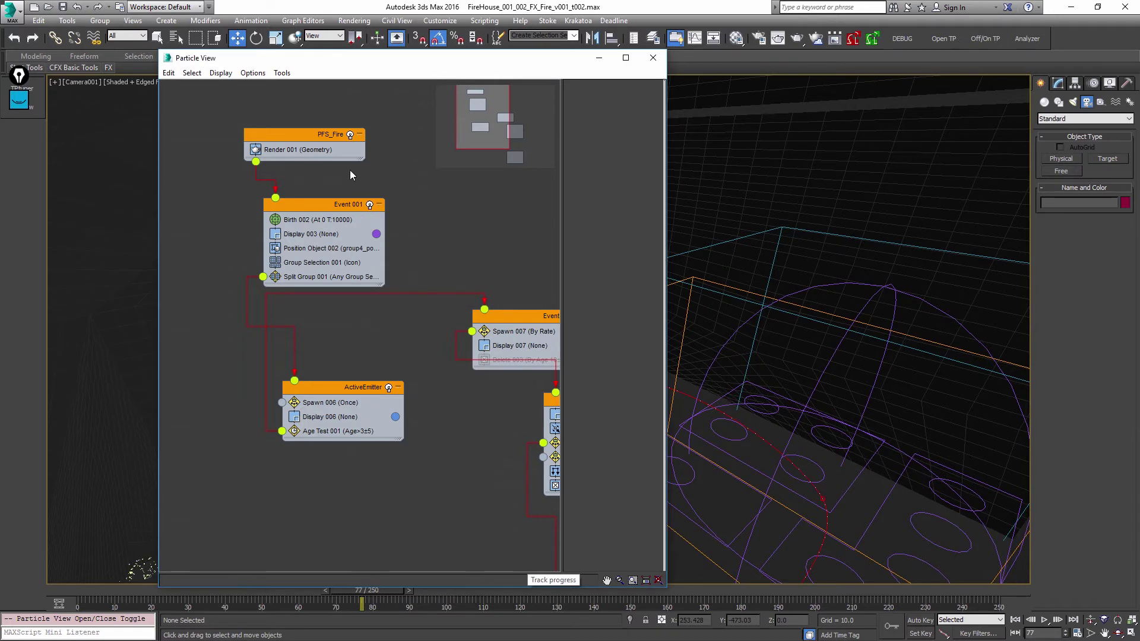
{"action": "key", "text": "Escape"}
{"action": "key", "text": "Return"}
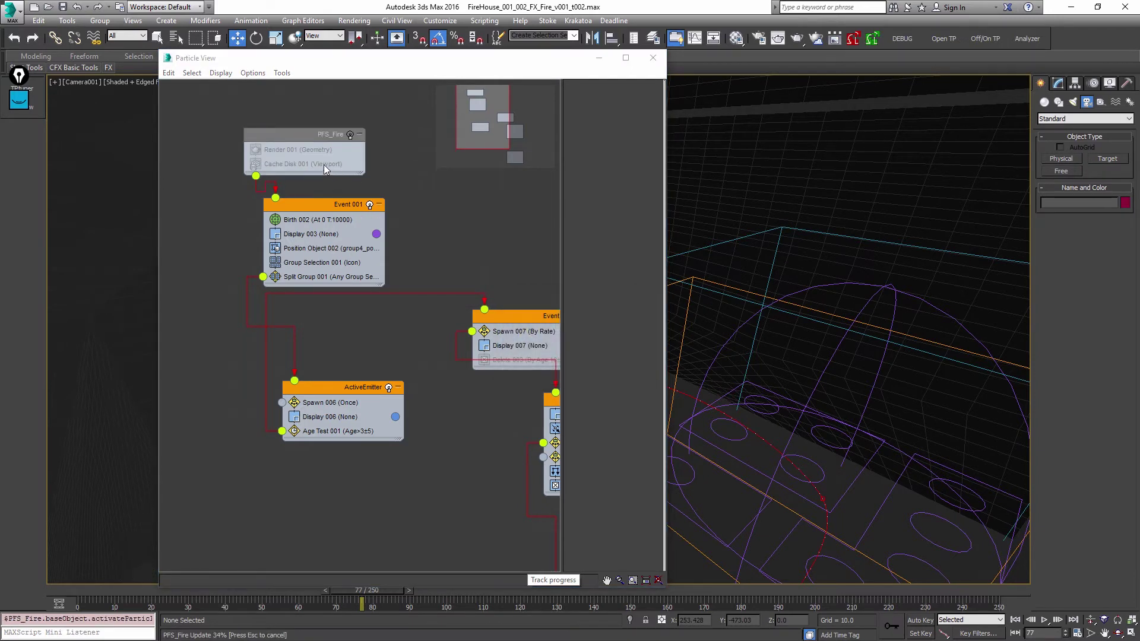
- Set the Cache Disk operator to be used at Viewport/Render and choose cache_ as its cache file
{"action": "left_click", "coordinate": [323, 165]}
{"action": "left_click", "coordinate": [629, 103]}
{"action": "left_click", "coordinate": [626, 122]}
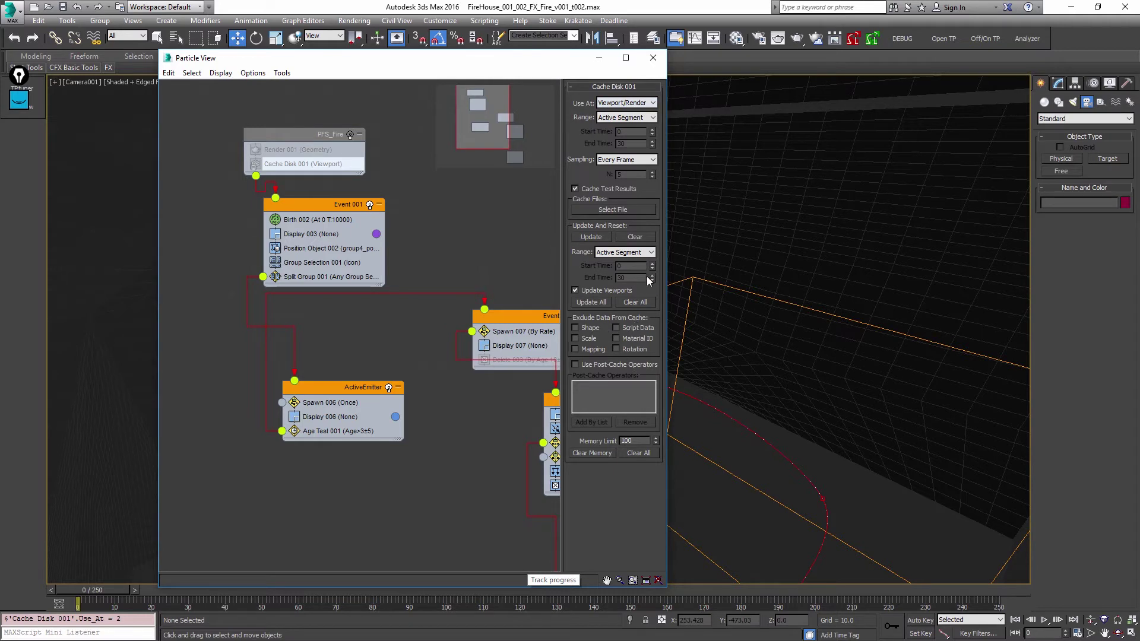
{"action": "left_click", "coordinate": [636, 208]}
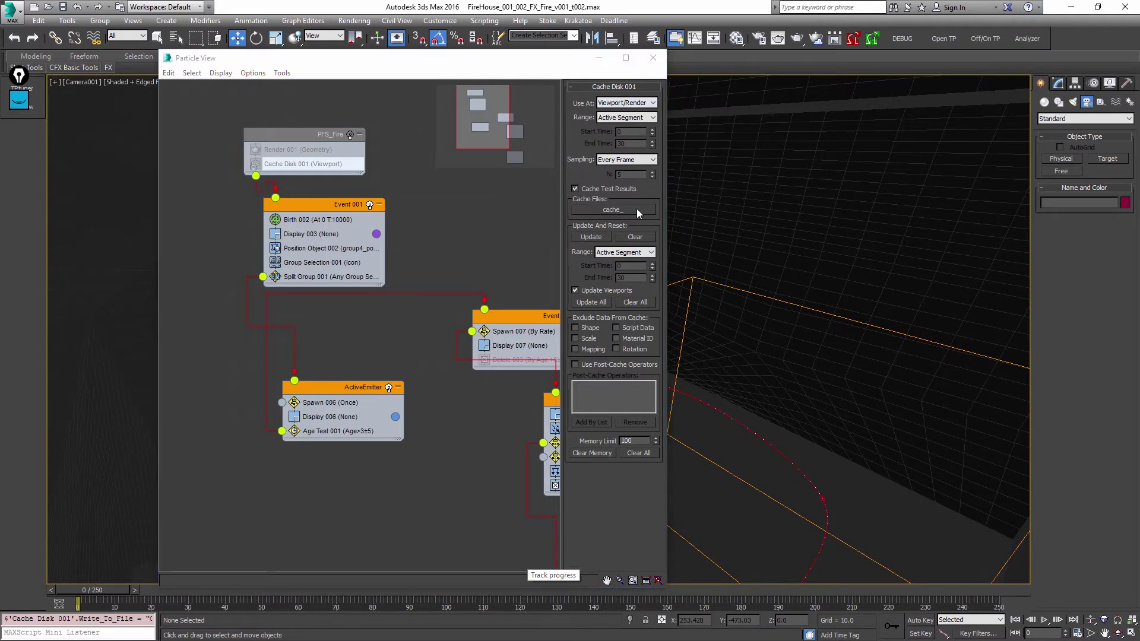
- Set the cache's Memory Limit to 4194304 and update all caches, keeping the progress dialog clear of Particle View
{"action": "left_click", "coordinate": [641, 440]}
{"action": "type", "text": "000"}
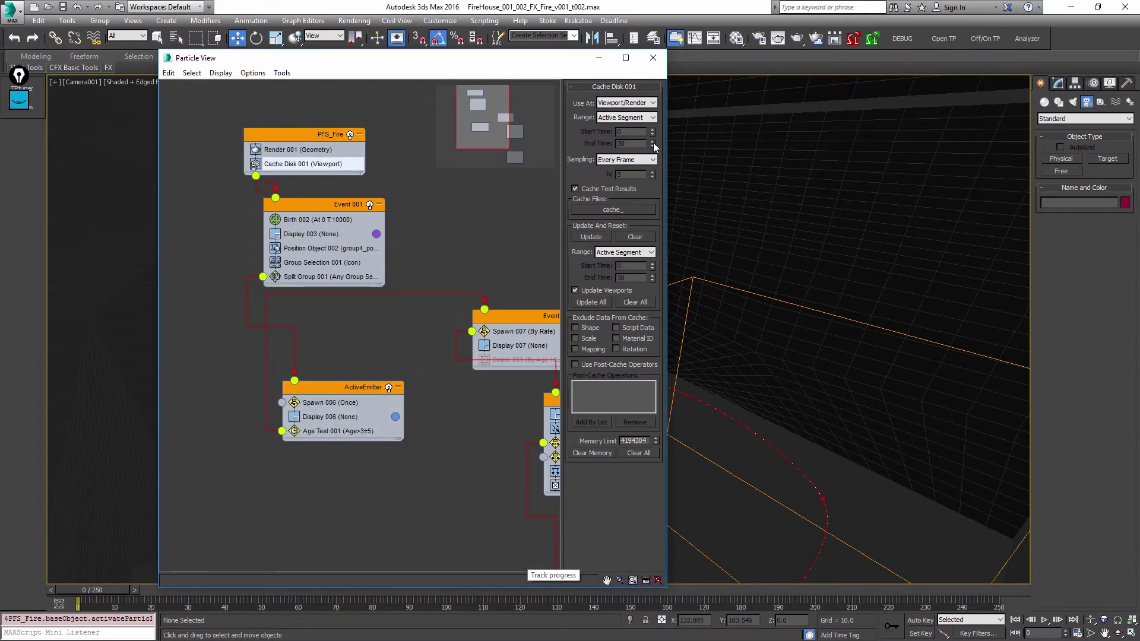
{"action": "left_click", "coordinate": [602, 302]}
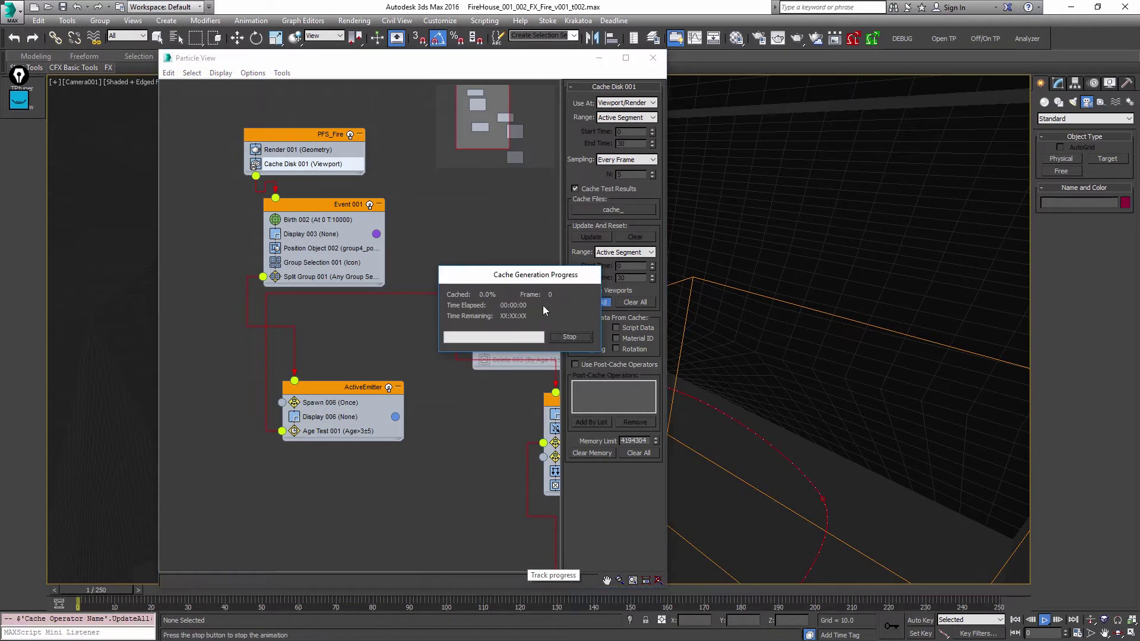
{"action": "left_click_drag", "start_coordinate": [504, 278], "coordinate": [795, 157]}
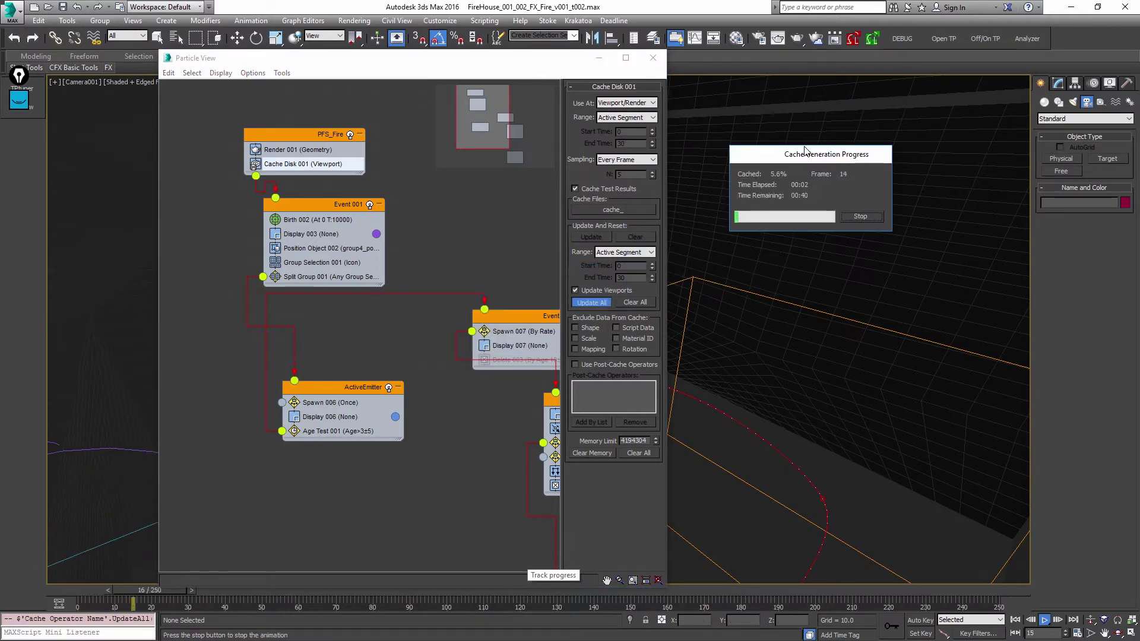
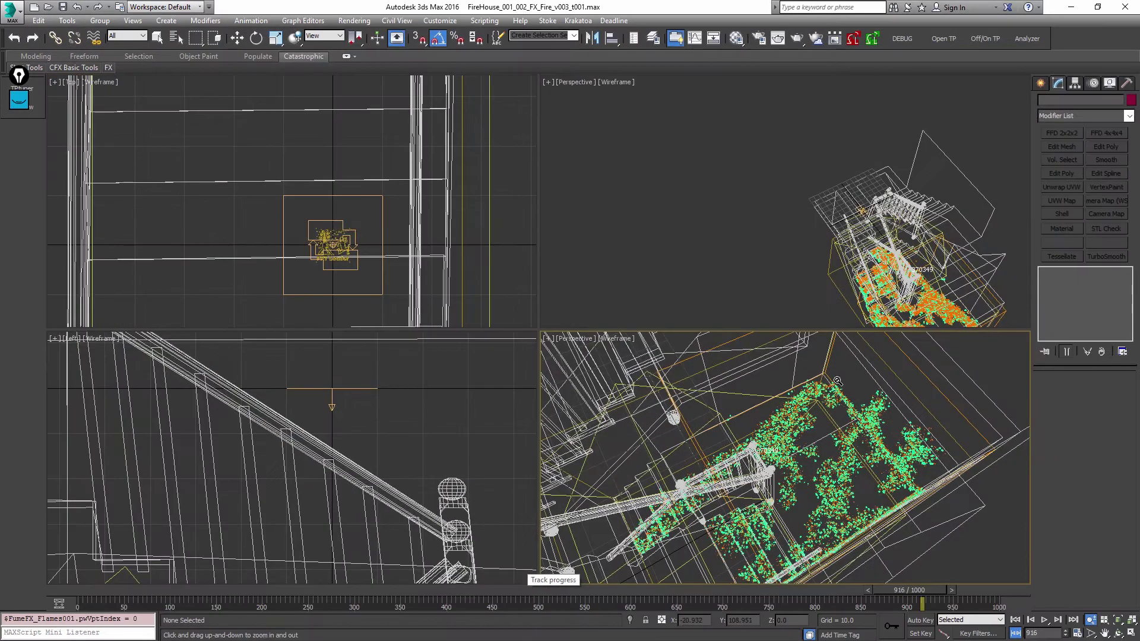
- Switch to the v003_t001 reference scene and look through shotCam in a maximized viewport at frame 2
{"action": "right_click", "coordinate": [979, 368]}
{"action": "key", "text": "alt+w"}
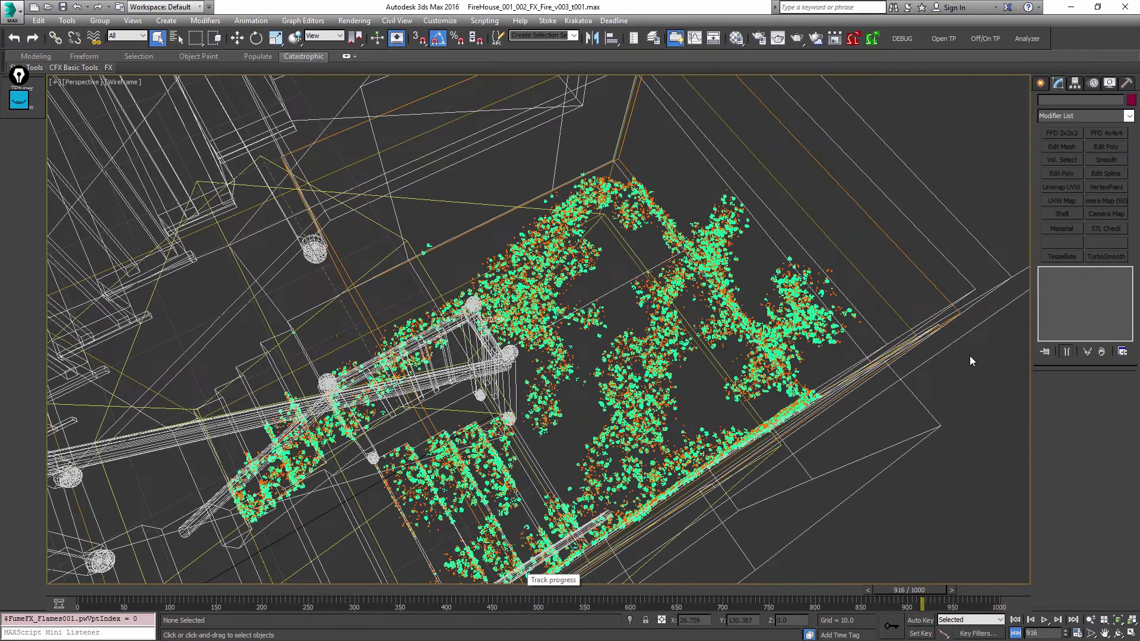
{"action": "key", "text": "c"}
{"action": "left_click_drag", "start_coordinate": [98, 590], "coordinate": [83, 586]}
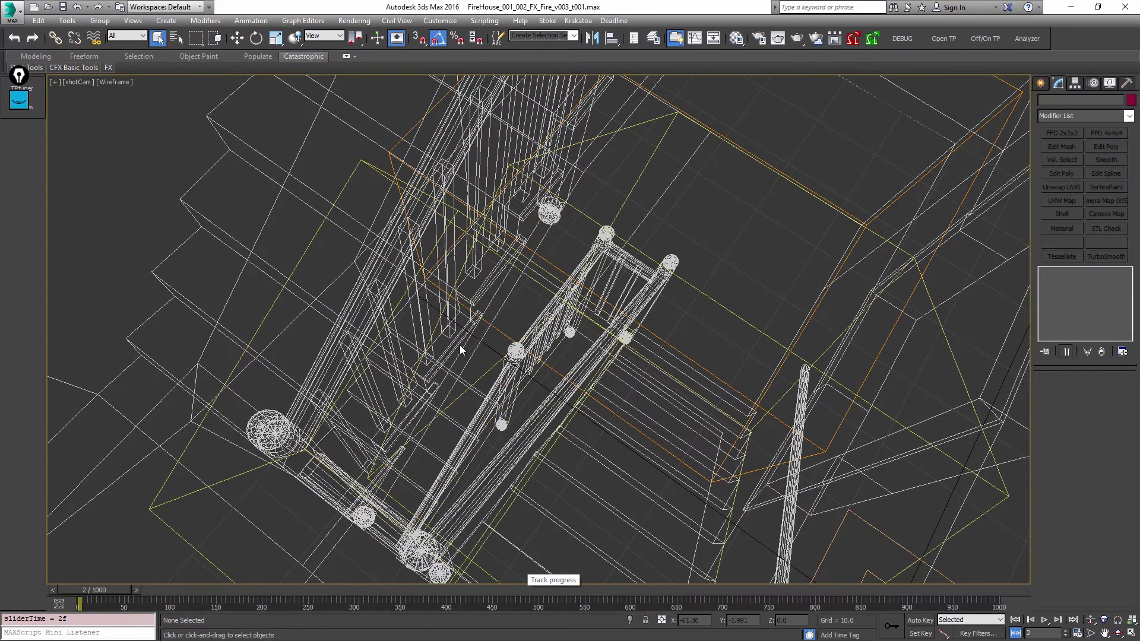
- Display the shotCam view with realistic shading and freeze the vertex-painted house mesh
{"action": "key", "text": "F3"}
{"action": "left_click", "coordinate": [543, 160]}
{"action": "left_click", "coordinate": [362, 166]}
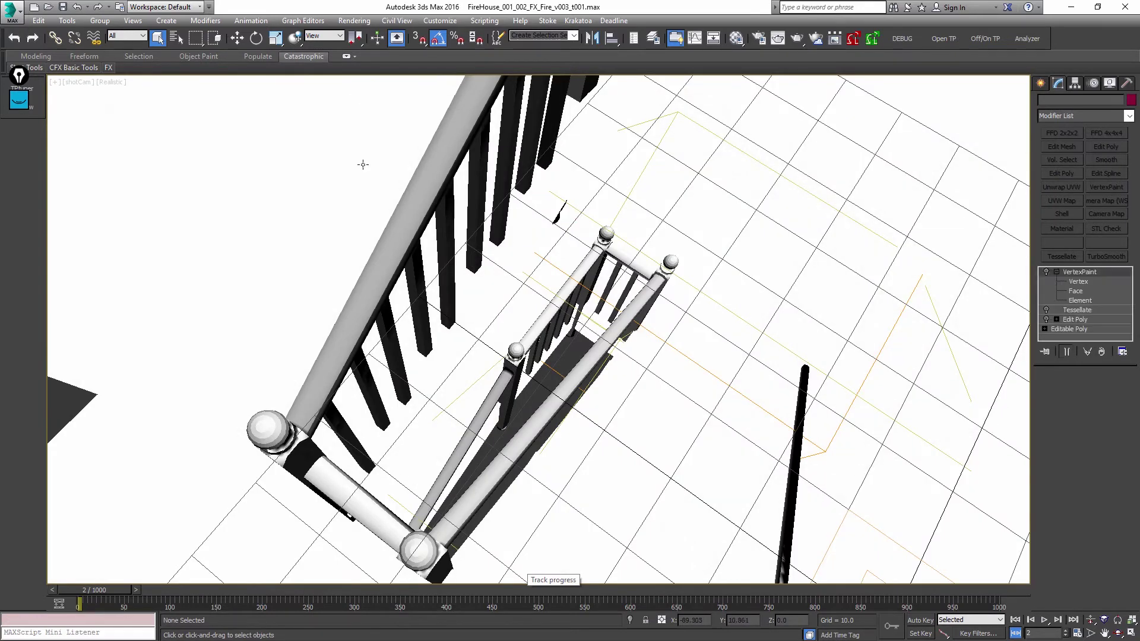
{"action": "key", "text": "6"}
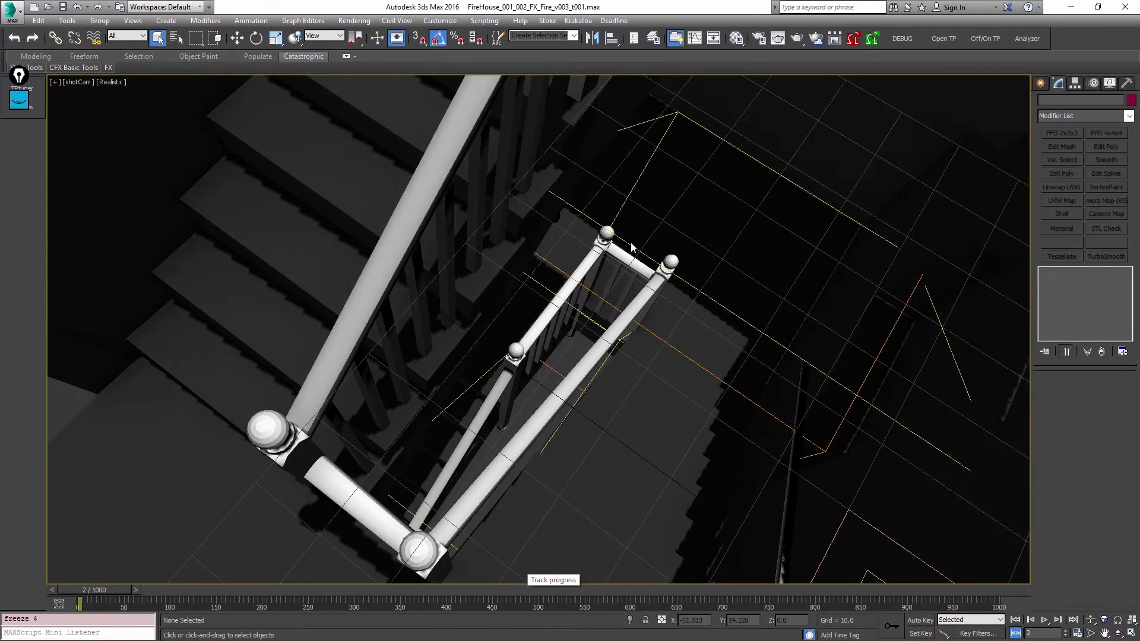
- Scrub and play the reference animation up to frame 673, watching the fire particles spread from the stairs across the landing
{"action": "left_click_drag", "start_coordinate": [104, 590], "coordinate": [349, 590]}
{"action": "key", "text": "grave"}
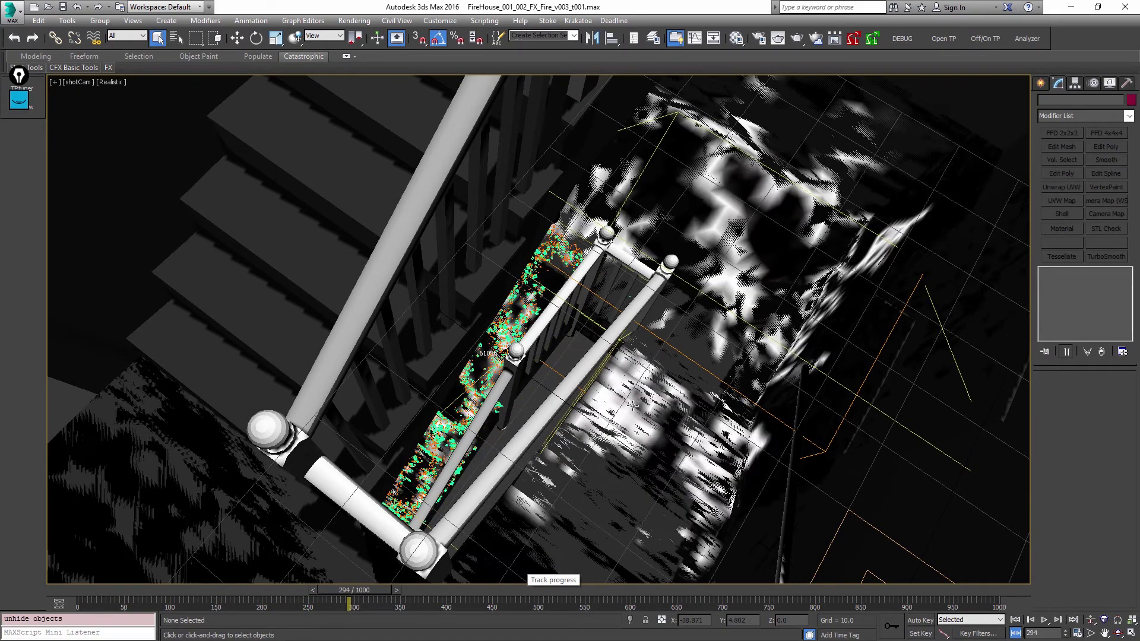
{"action": "left_click_drag", "start_coordinate": [115, 591], "coordinate": [525, 567]}
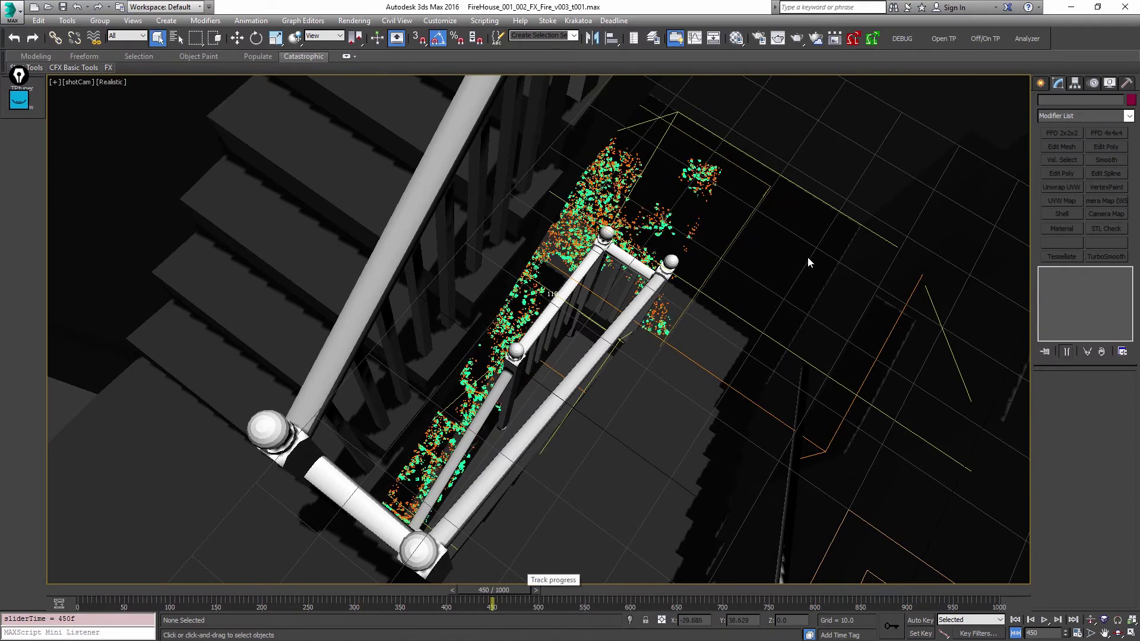
{"action": "key", "text": "slash"}
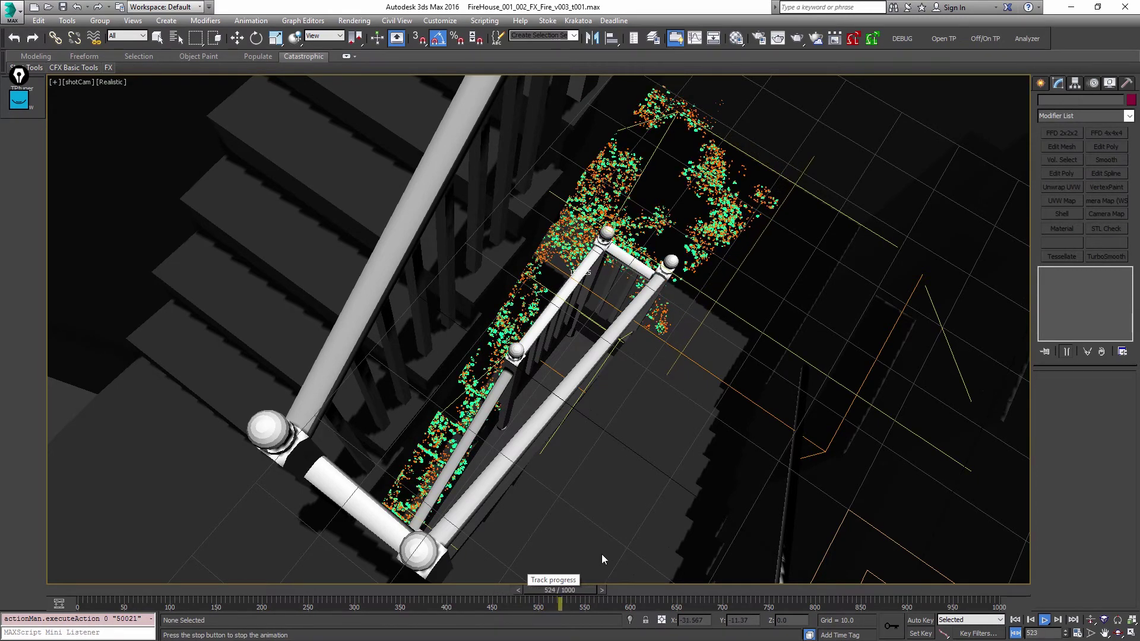
{"action": "left_click_drag", "start_coordinate": [619, 591], "coordinate": [681, 586]}
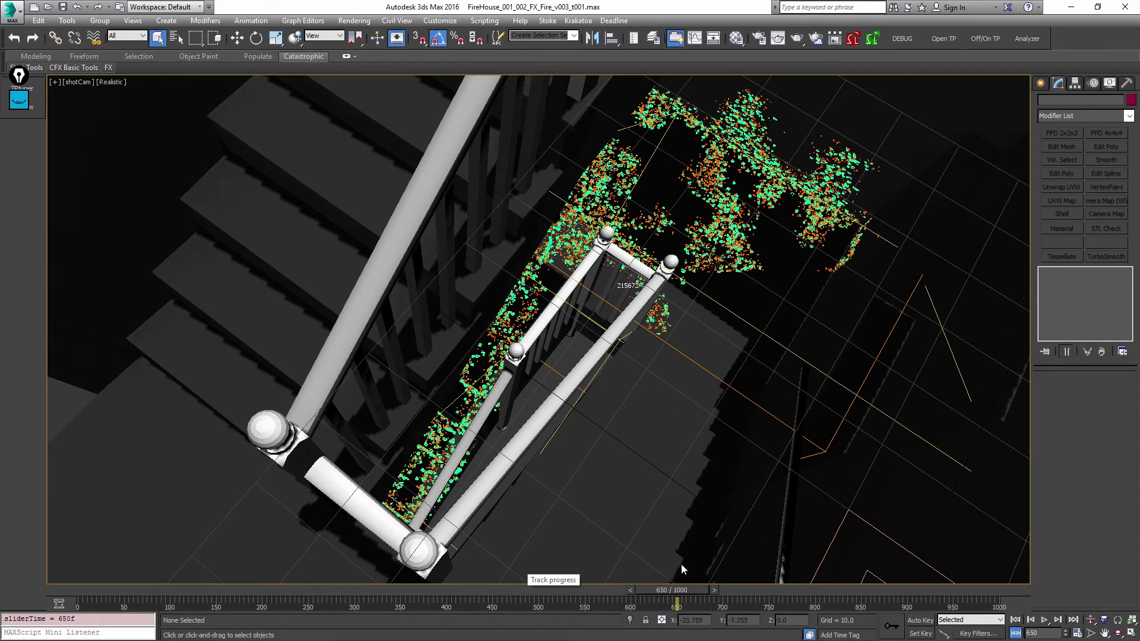
{"action": "key", "text": "/"}
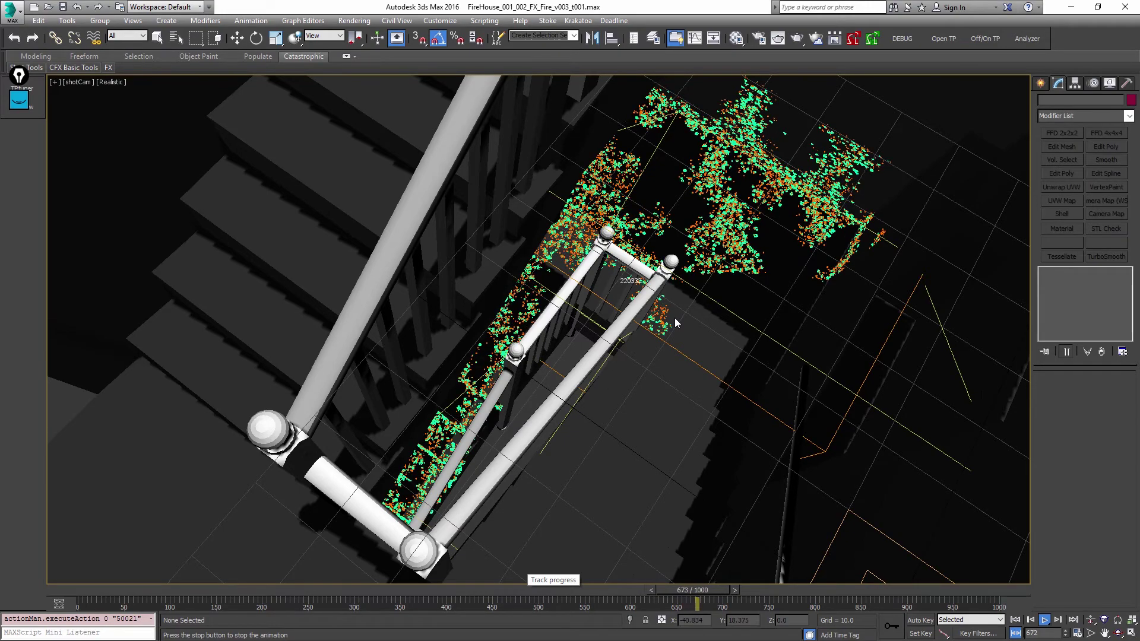
{"action": "key", "text": "/"}
- Orbit around the banister's post sphere in perspective and go to frame 998 to examine the particles on the landing and walls
{"action": "left_click", "coordinate": [670, 265]}
{"action": "key", "text": "z"}
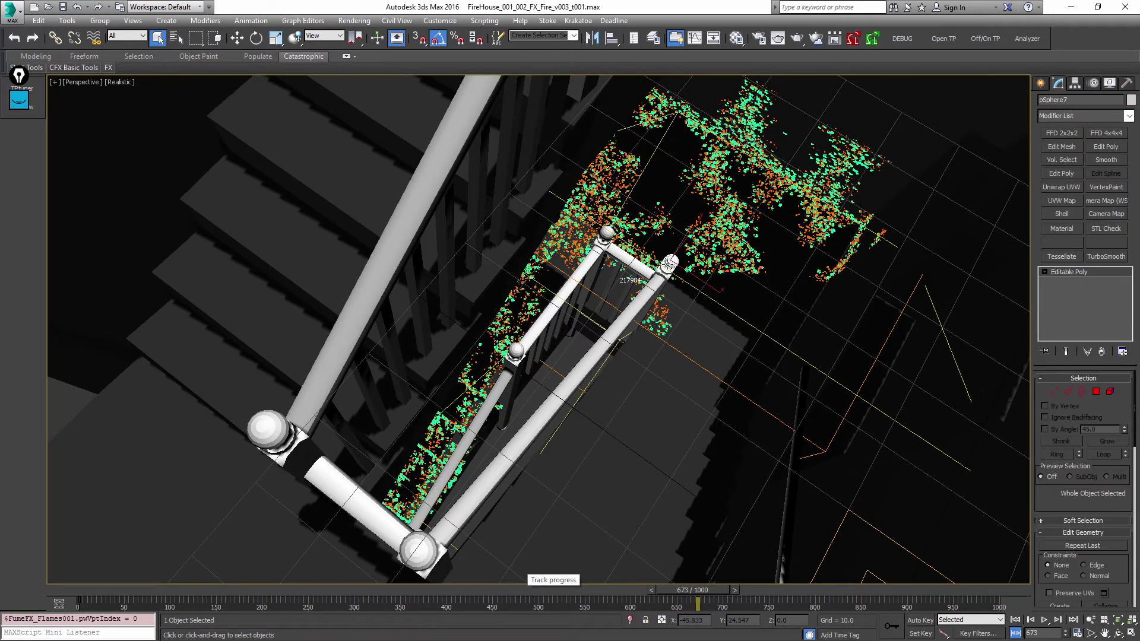
{"action": "key", "text": "alt+z"}
{"action": "scroll", "coordinate": [671, 264], "scroll_direction": "down", "scroll_amount": 10}
{"action": "middle_click_drag", "start_coordinate": [682, 324], "coordinate": [380, 202], "text": "alt"}
{"action": "scroll", "coordinate": [420, 275], "scroll_direction": "up", "scroll_amount": 2}
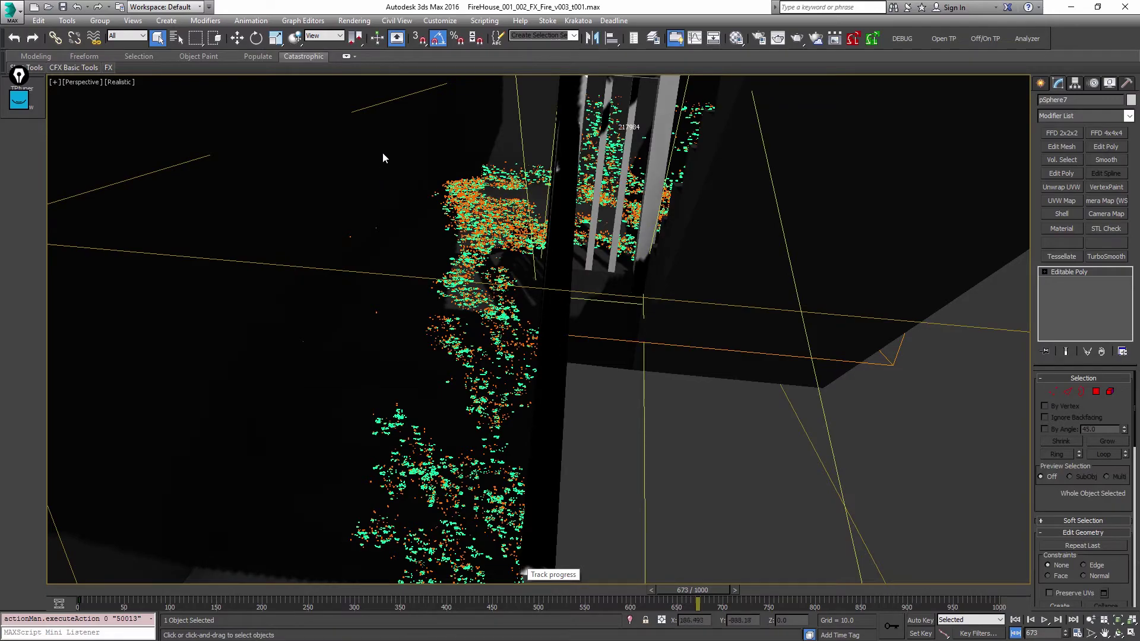
{"action": "middle_click_drag", "start_coordinate": [414, 150], "coordinate": [590, 376], "text": "alt"}
{"action": "left_click", "coordinate": [985, 590]}
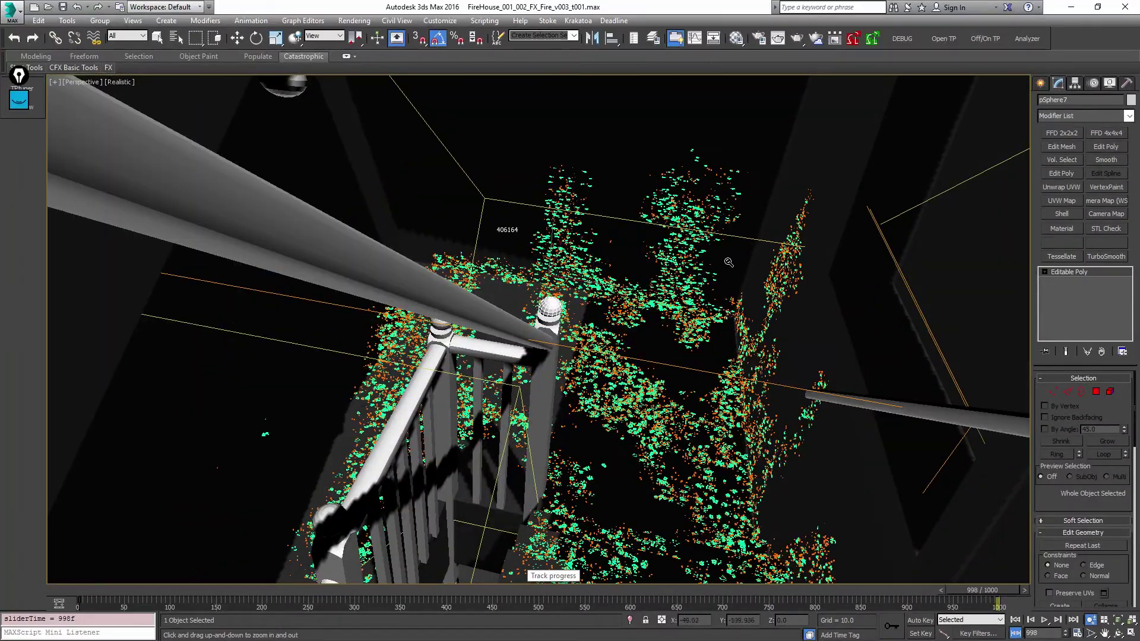
- Orbit around the reference scene's banister and particles, then return to the shotCam view
{"action": "middle_click_drag", "start_coordinate": [728, 265], "coordinate": [688, 268]}
{"action": "left_click_drag", "start_coordinate": [688, 270], "coordinate": [685, 315]}
{"action": "middle_click_drag", "start_coordinate": [685, 317], "coordinate": [676, 336], "text": "alt"}
{"action": "key", "text": "q"}
{"action": "key", "text": "c"}
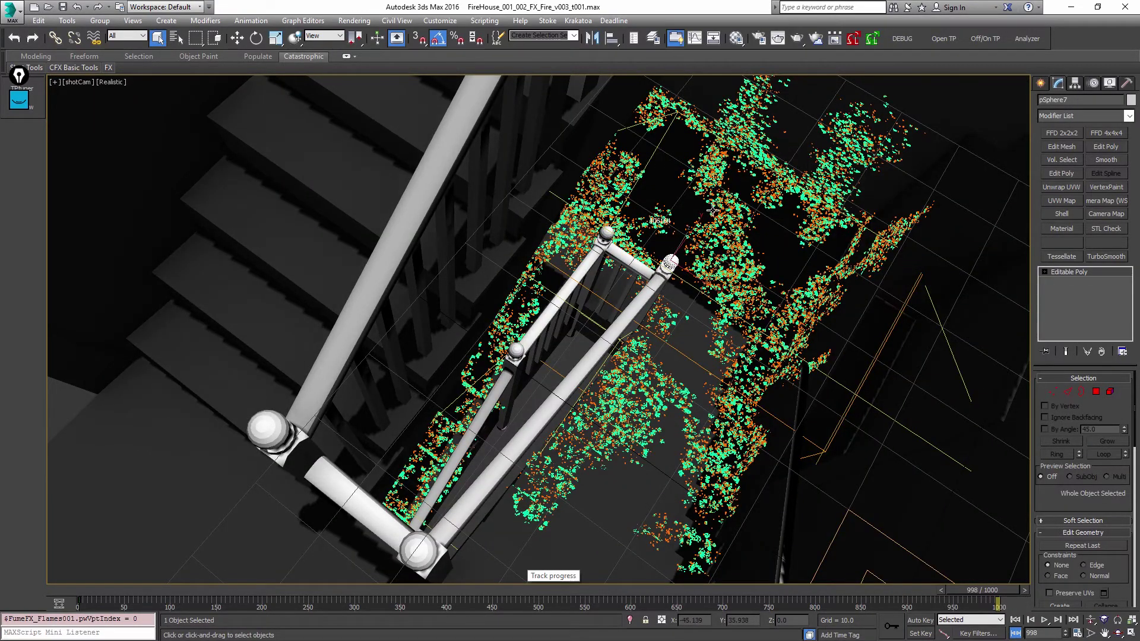
- Switch to the v001_t002 scene, stop the particle cache generation, and close Particle View
{"action": "key", "text": "alt+f"}
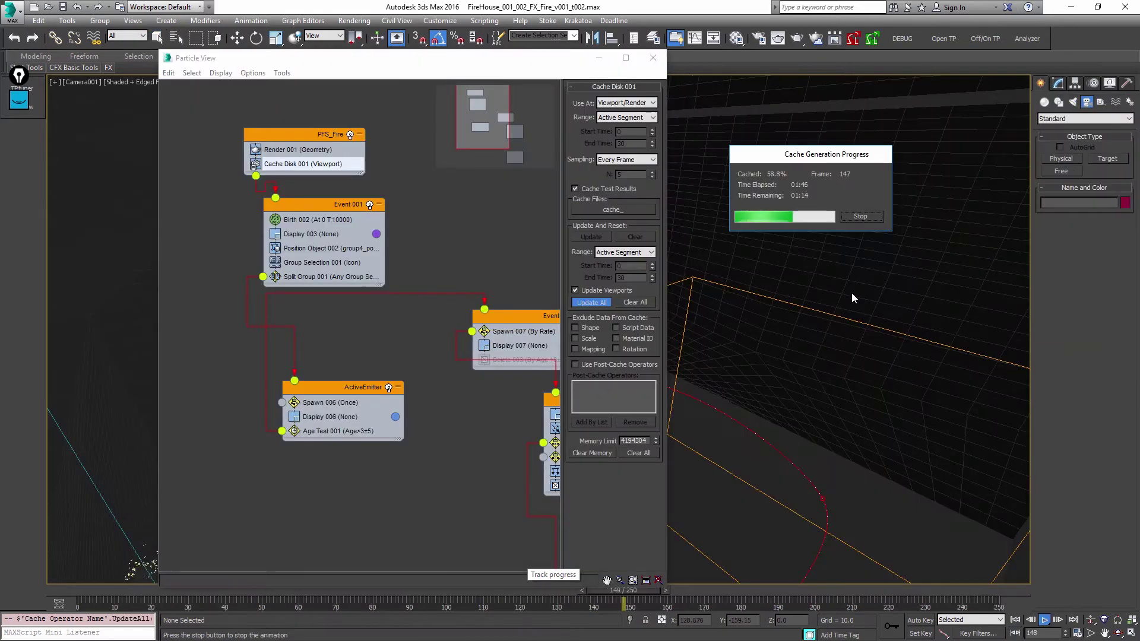
{"action": "left_click", "coordinate": [861, 217]}
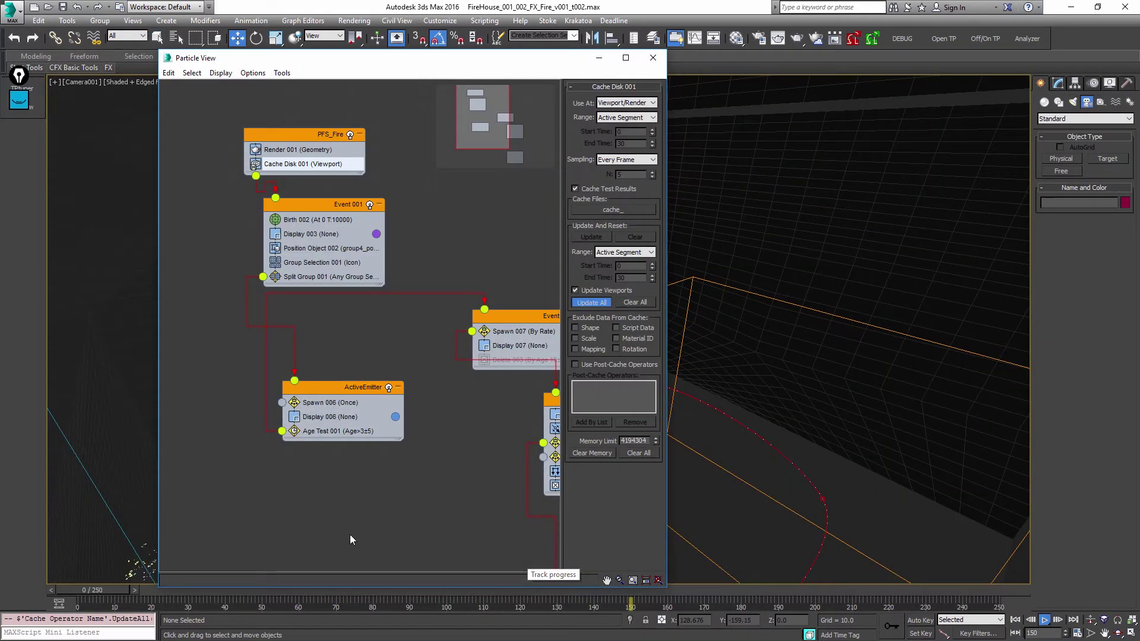
{"action": "key", "text": "6"}
- Scrub the cached particles and view them through shotCam, ending at frame 32
{"action": "left_click_drag", "start_coordinate": [133, 585], "coordinate": [261, 588]}
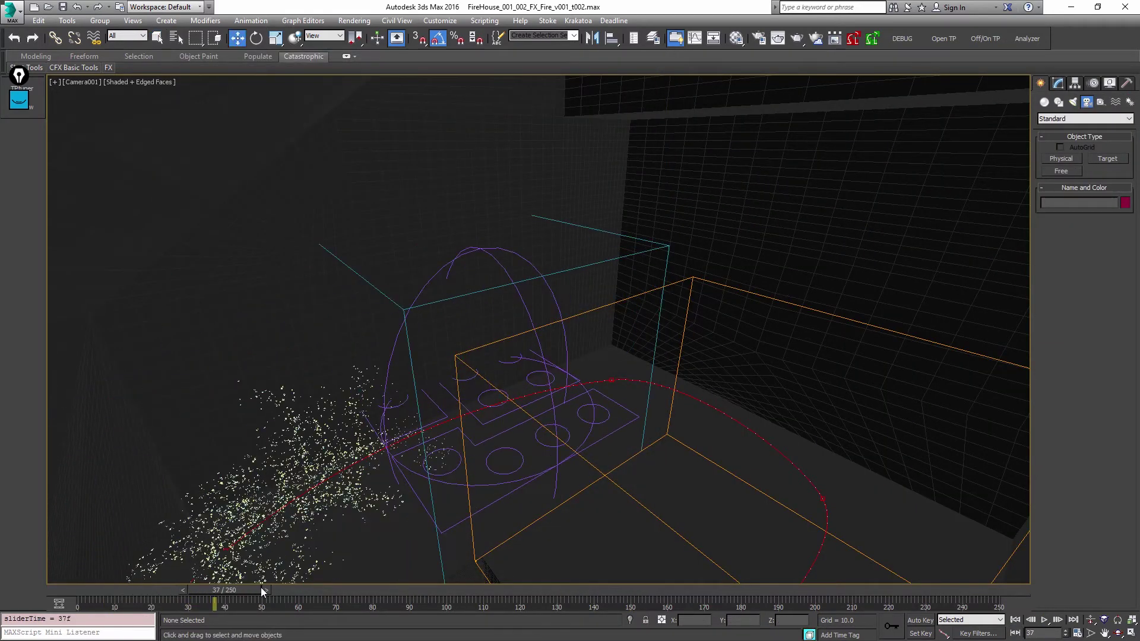
{"action": "key", "text": "c"}
{"action": "double_click", "coordinate": [526, 248]}
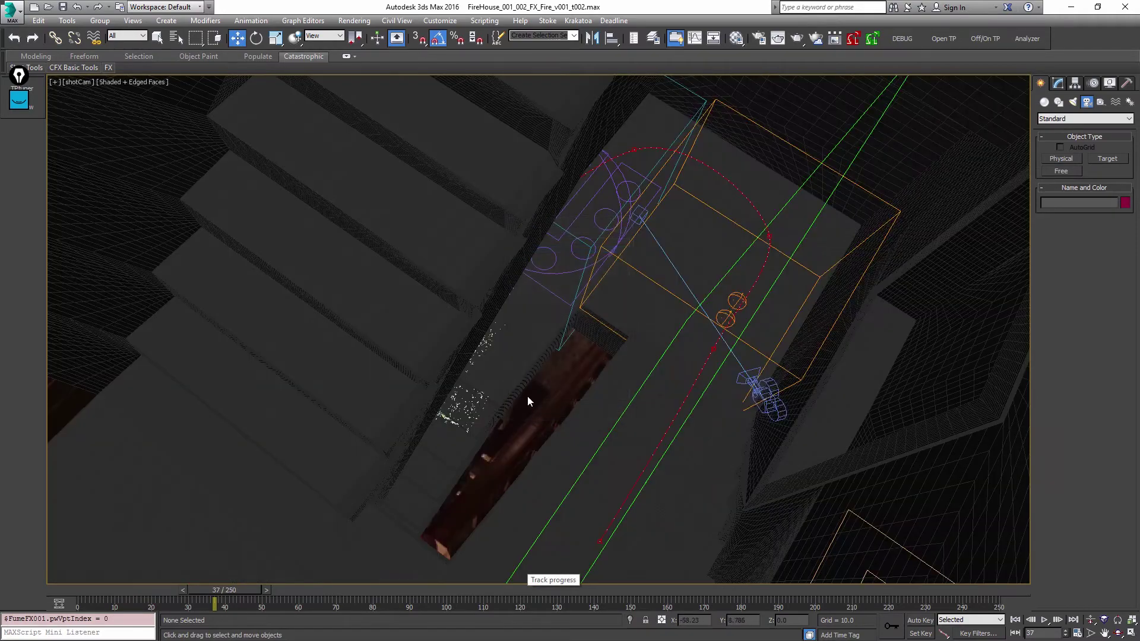
{"action": "mouse_move", "coordinate": [217, 592]}
{"action": "left_mouse_down"}
{"action": "mouse_move", "coordinate": [313, 587]}
{"action": "mouse_move", "coordinate": [133, 576]}
{"action": "mouse_move", "coordinate": [364, 583]}
{"action": "mouse_move", "coordinate": [198, 576]}
{"action": "left_mouse_up"}
- Show the lower stairs close up in a maximized perspective view with shaded, edged faces
{"action": "key", "text": "F3"}
{"action": "key", "text": "alt+w"}
{"action": "left_click", "coordinate": [633, 305]}
{"action": "key", "text": "alt+w"}
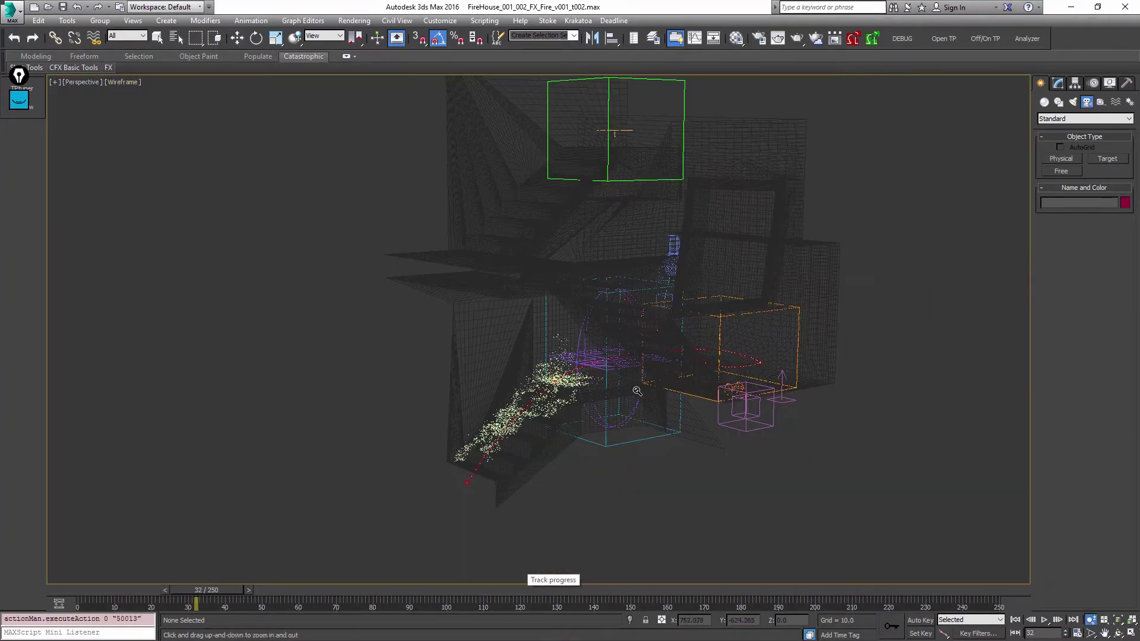
{"action": "scroll", "coordinate": [562, 354], "scroll_direction": "up", "scroll_amount": 8}
{"action": "scroll", "coordinate": [561, 354], "scroll_direction": "down", "scroll_amount": 3}
{"action": "key", "text": "F3"}
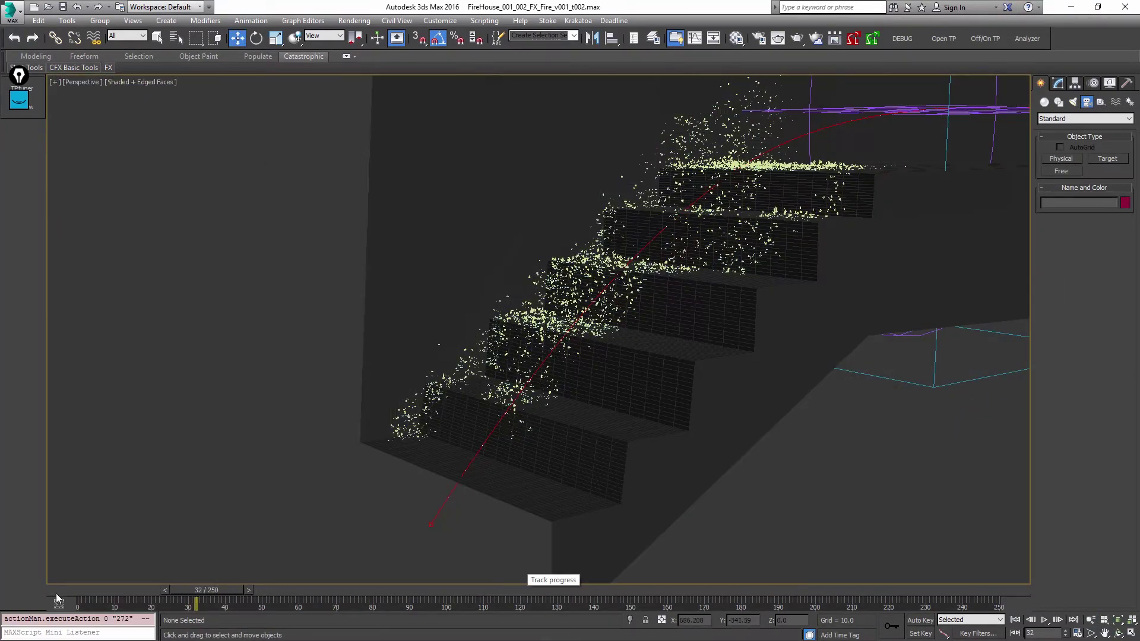
- Scrub and play the particle animation up to frame 55, examining how the particles climb the stairs towards the landing
{"action": "mouse_move", "coordinate": [202, 590]}
{"action": "left_mouse_down"}
{"action": "mouse_move", "coordinate": [115, 589]}
{"action": "mouse_move", "coordinate": [241, 588]}
{"action": "left_mouse_up"}
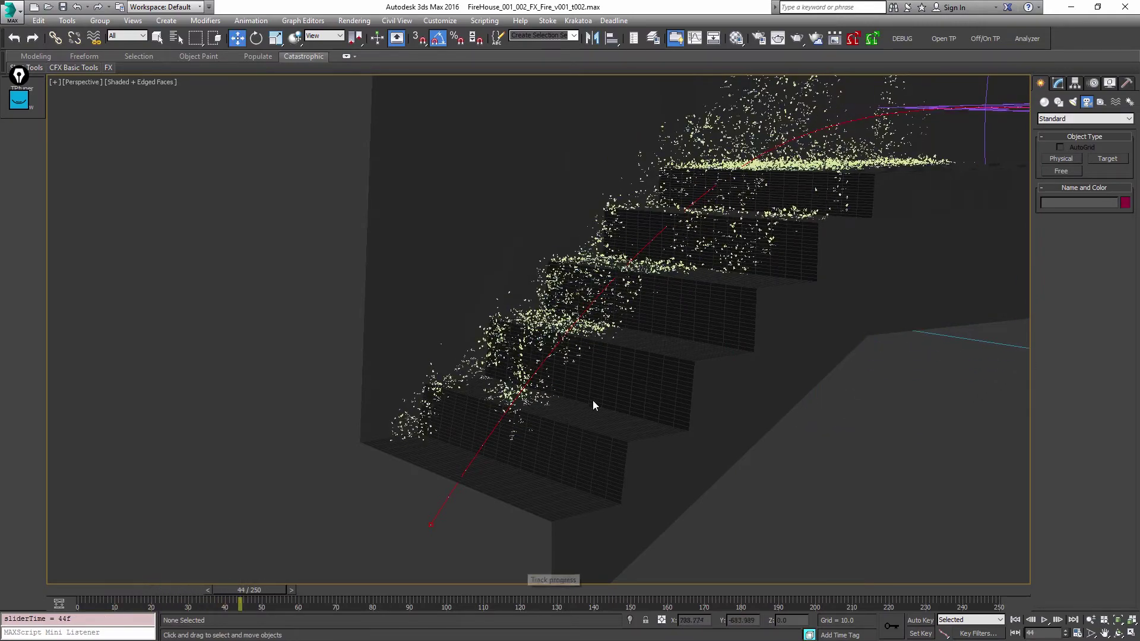
{"action": "middle_click_drag", "start_coordinate": [591, 400], "coordinate": [537, 419]}
{"action": "scroll", "coordinate": [608, 404], "scroll_direction": "down", "scroll_amount": 3}
{"action": "middle_click_drag", "start_coordinate": [608, 403], "coordinate": [555, 426]}
{"action": "left_click_drag", "start_coordinate": [241, 589], "coordinate": [74, 596]}
{"action": "key", "text": "/"}
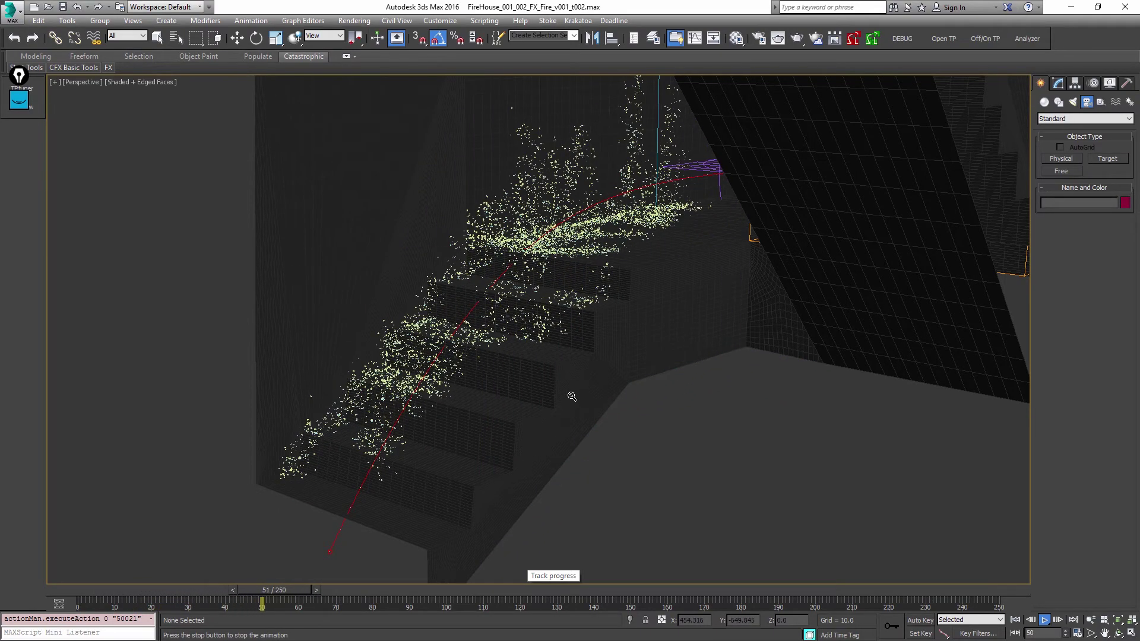
{"action": "key", "text": "/"}
{"action": "middle_click_drag", "start_coordinate": [588, 266], "coordinate": [639, 384]}
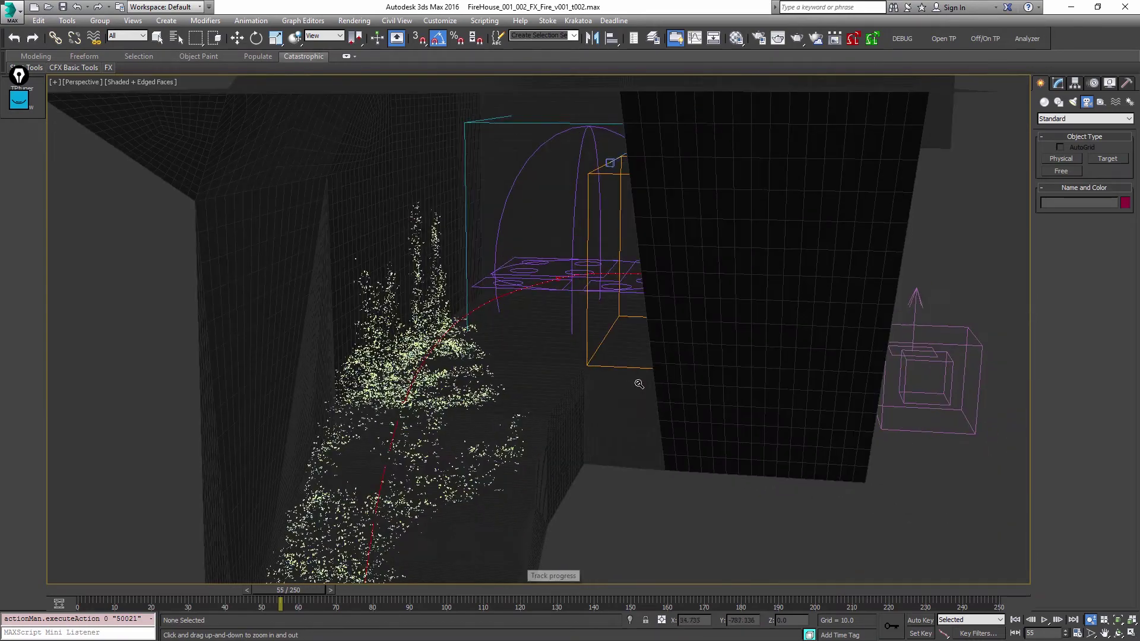
- Select the FumeFX001 grid by the landing and pull the view back to the whole staircase
{"action": "key", "text": "w"}
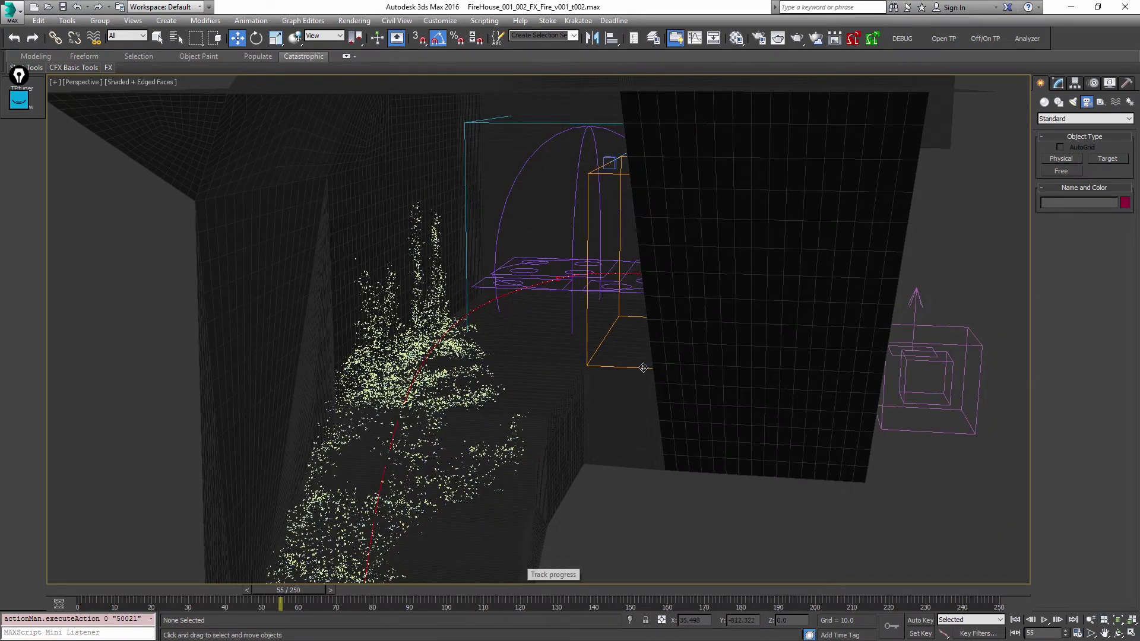
{"action": "left_click", "coordinate": [643, 368]}
{"action": "middle_click_drag", "start_coordinate": [641, 384], "coordinate": [671, 307]}
{"action": "key", "text": "alt+z"}
{"action": "left_click_drag", "start_coordinate": [671, 307], "coordinate": [608, 379]}
{"action": "mouse_move", "coordinate": [608, 378]}
{"action": "middle_mouse_down", "text": "alt"}
{"action": "mouse_move", "coordinate": [571, 386]}
{"action": "mouse_move", "coordinate": [562, 359]}
{"action": "mouse_move", "coordinate": [557, 380]}
{"action": "mouse_move", "coordinate": [618, 388]}
{"action": "middle_mouse_up", "text": "alt"}
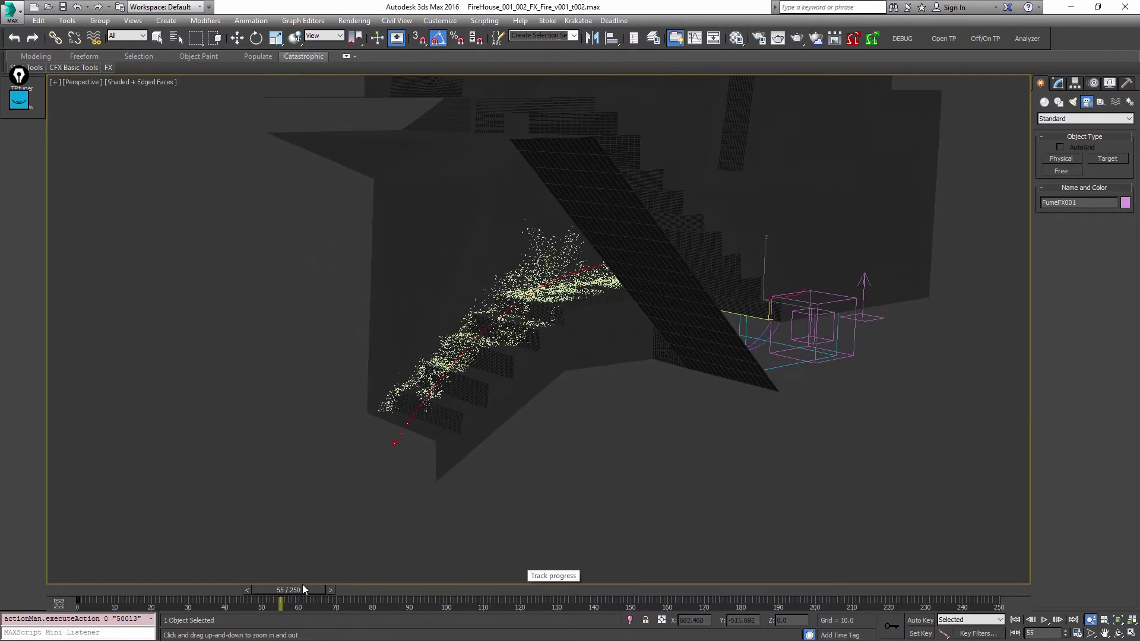
- Go to frame 84, examine the particles and FumeFX grid in wireframe, and clear the selection
{"action": "left_click_drag", "start_coordinate": [305, 590], "coordinate": [406, 591]}
{"action": "middle_click_drag", "start_coordinate": [648, 347], "coordinate": [606, 370]}
{"action": "left_click_drag", "start_coordinate": [606, 370], "coordinate": [617, 427]}
{"action": "key", "text": "F3"}
{"action": "middle_click_drag", "start_coordinate": [698, 258], "coordinate": [687, 262], "text": "alt"}
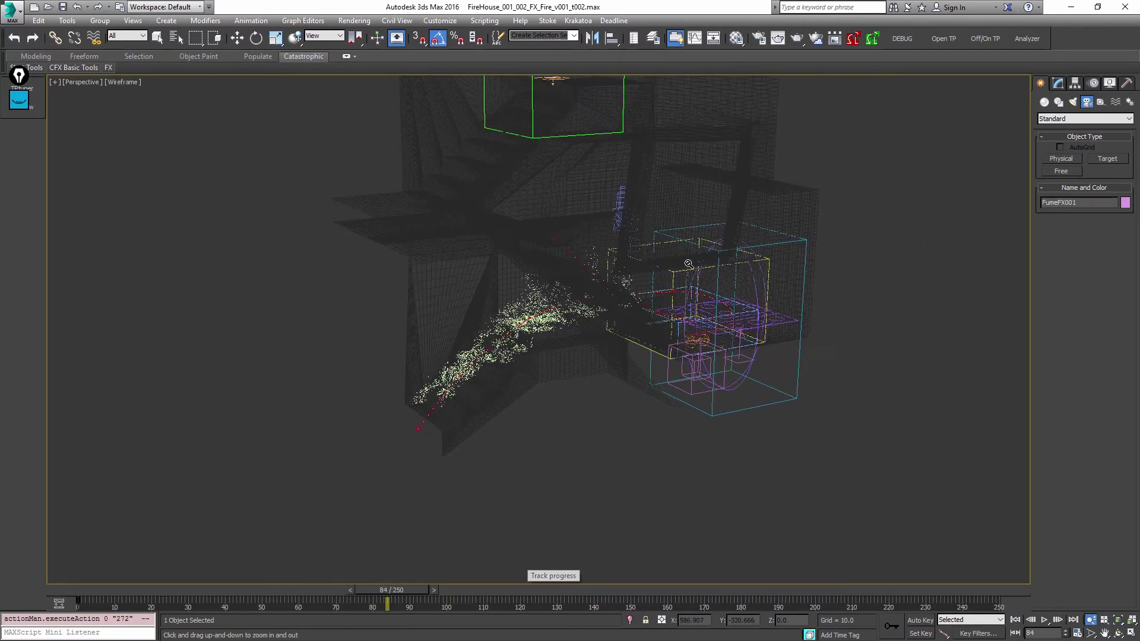
{"action": "key", "text": "w"}
{"action": "left_click", "coordinate": [747, 375]}
{"action": "left_click", "coordinate": [842, 360]}
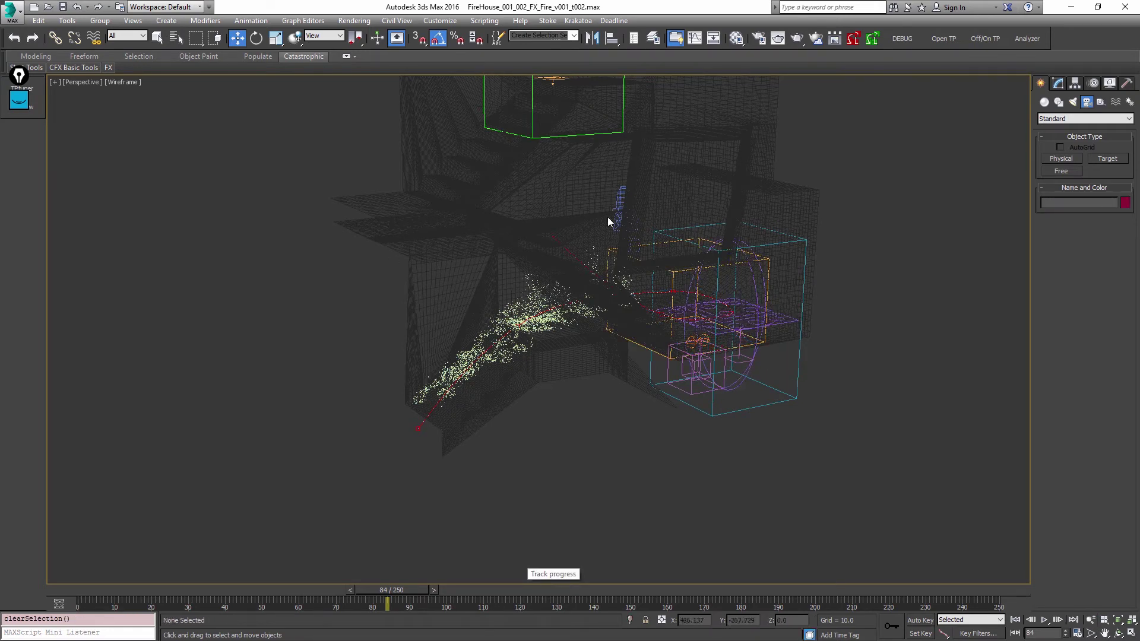
- Sketch yellow screen annotations outlining simulation boxes along the lower stairs, with their overlap hatched
{"action": "left_click", "coordinate": [16, 99]}
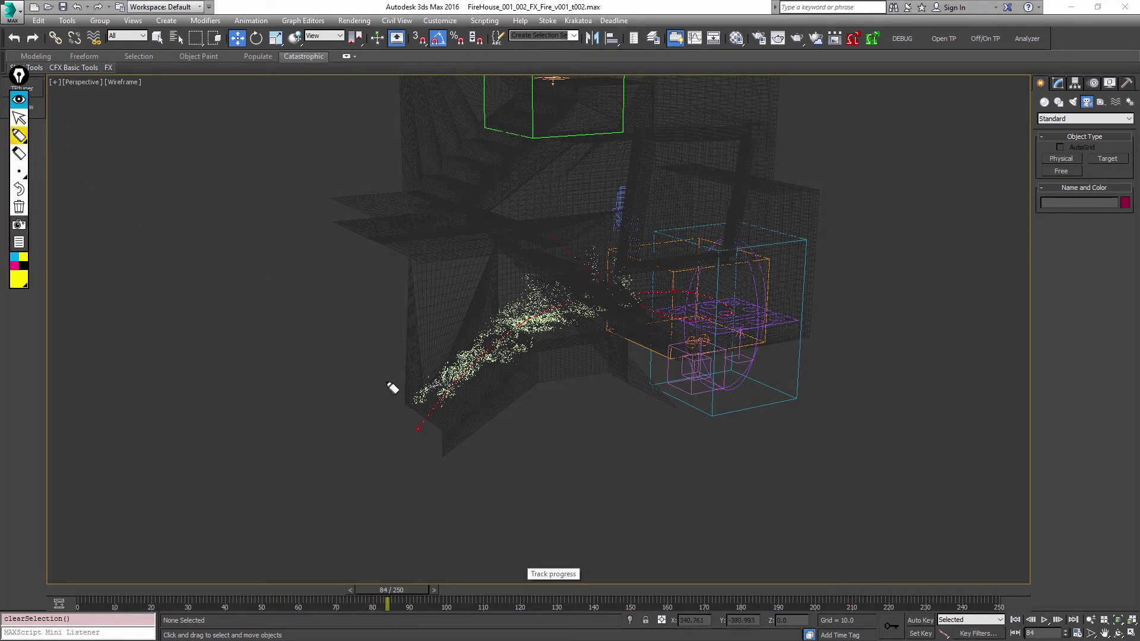
{"action": "left_click_drag", "start_coordinate": [385, 382], "coordinate": [432, 425]}
{"action": "left_click_drag", "start_coordinate": [367, 359], "coordinate": [463, 297]}
{"action": "left_click_drag", "start_coordinate": [436, 435], "coordinate": [542, 369]}
{"action": "mouse_move", "coordinate": [489, 306]}
{"action": "left_mouse_down"}
{"action": "mouse_move", "coordinate": [535, 361]}
{"action": "mouse_move", "coordinate": [682, 291]}
{"action": "mouse_move", "coordinate": [592, 244]}
{"action": "left_mouse_up"}
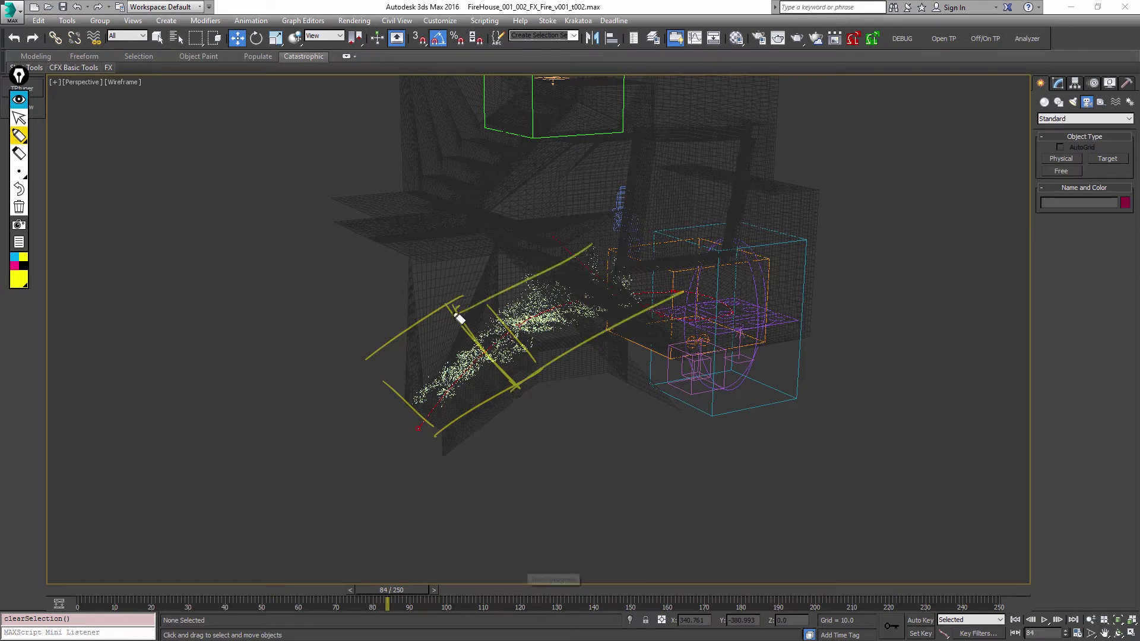
{"action": "left_click_drag", "start_coordinate": [455, 306], "coordinate": [537, 368]}
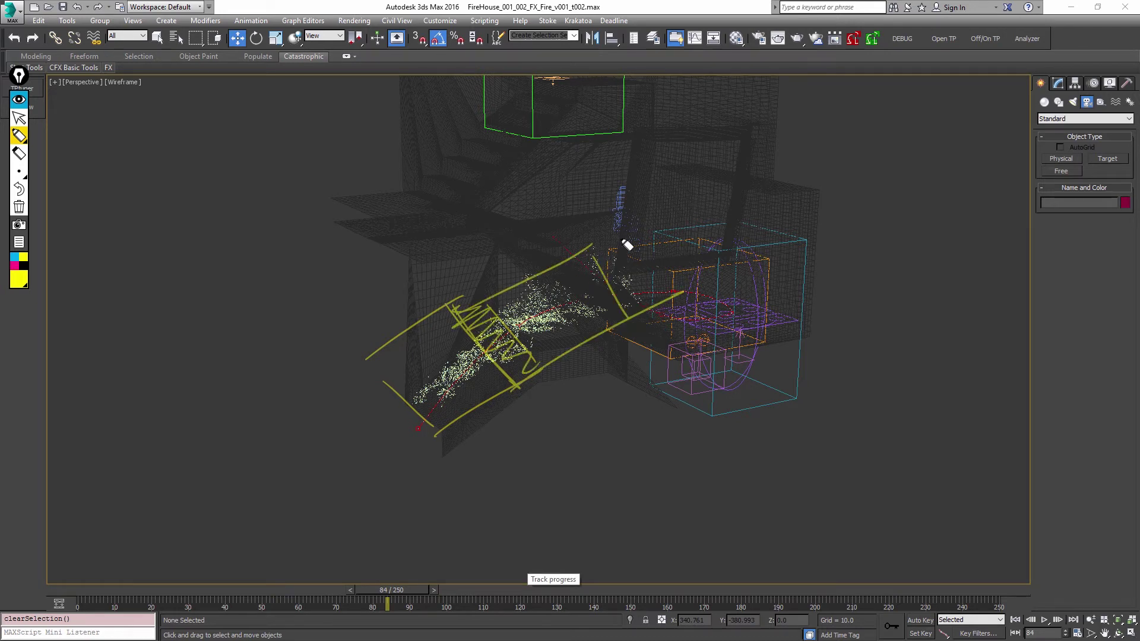
- Sketch further yellow boxes around the landing and towards the upper flight, then hide the annotations
{"action": "mouse_move", "coordinate": [589, 255]}
{"action": "left_mouse_down"}
{"action": "mouse_move", "coordinate": [739, 254]}
{"action": "mouse_move", "coordinate": [731, 288]}
{"action": "mouse_move", "coordinate": [675, 299]}
{"action": "left_mouse_up"}
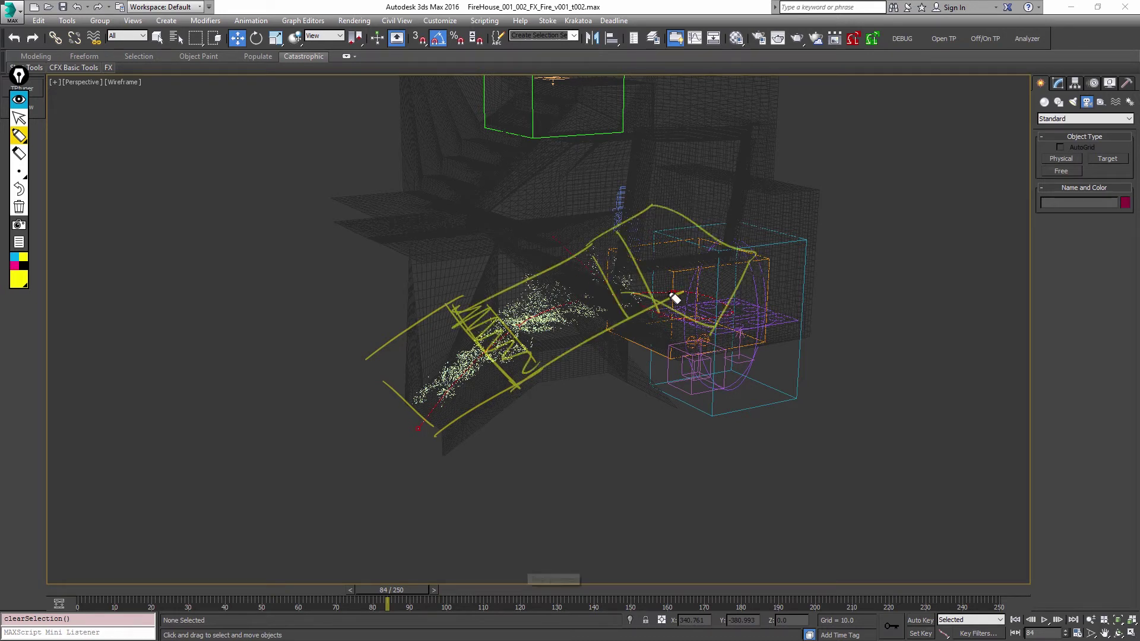
{"action": "mouse_move", "coordinate": [688, 196]}
{"action": "left_mouse_down"}
{"action": "mouse_move", "coordinate": [630, 320]}
{"action": "mouse_move", "coordinate": [735, 246]}
{"action": "left_mouse_up"}
{"action": "left_click_drag", "start_coordinate": [642, 317], "coordinate": [709, 338]}
{"action": "mouse_move", "coordinate": [691, 212]}
{"action": "left_mouse_down"}
{"action": "mouse_move", "coordinate": [586, 173]}
{"action": "mouse_move", "coordinate": [596, 274]}
{"action": "left_mouse_up"}
{"action": "left_click_drag", "start_coordinate": [594, 179], "coordinate": [568, 273]}
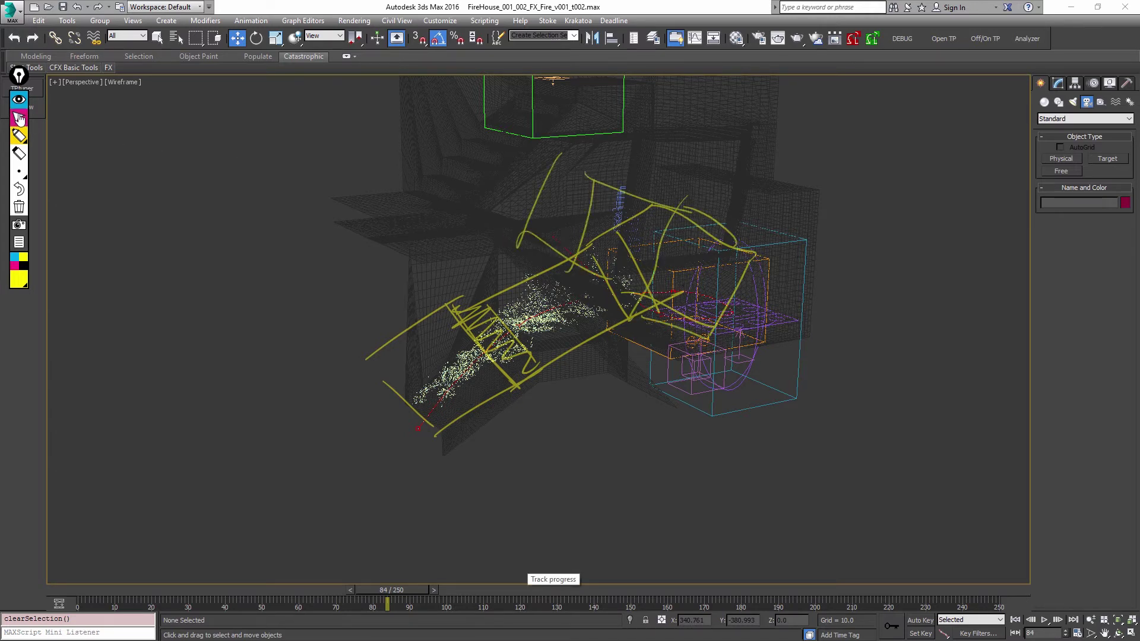
{"action": "left_click", "coordinate": [19, 99]}
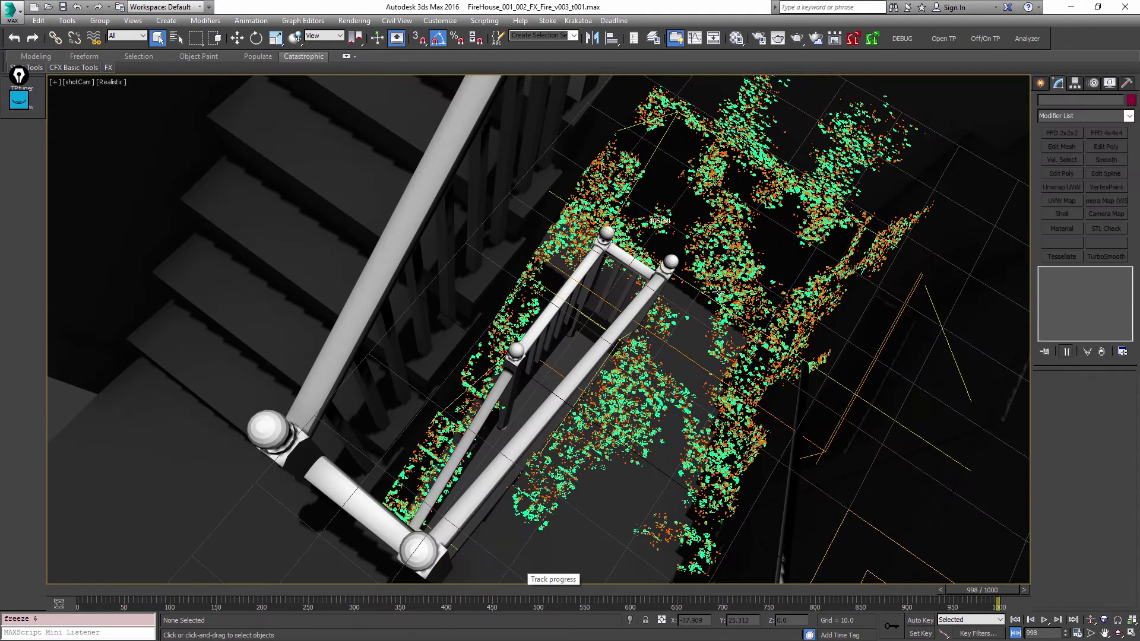
- Switch to the v003_t001 reference scene and examine the stairs and FumeFX grids in a maximized perspective view, comparing shaded and wireframe display
{"action": "key", "text": "alt+w"}
{"action": "left_click", "coordinate": [805, 246]}
{"action": "key", "text": "alt+w"}
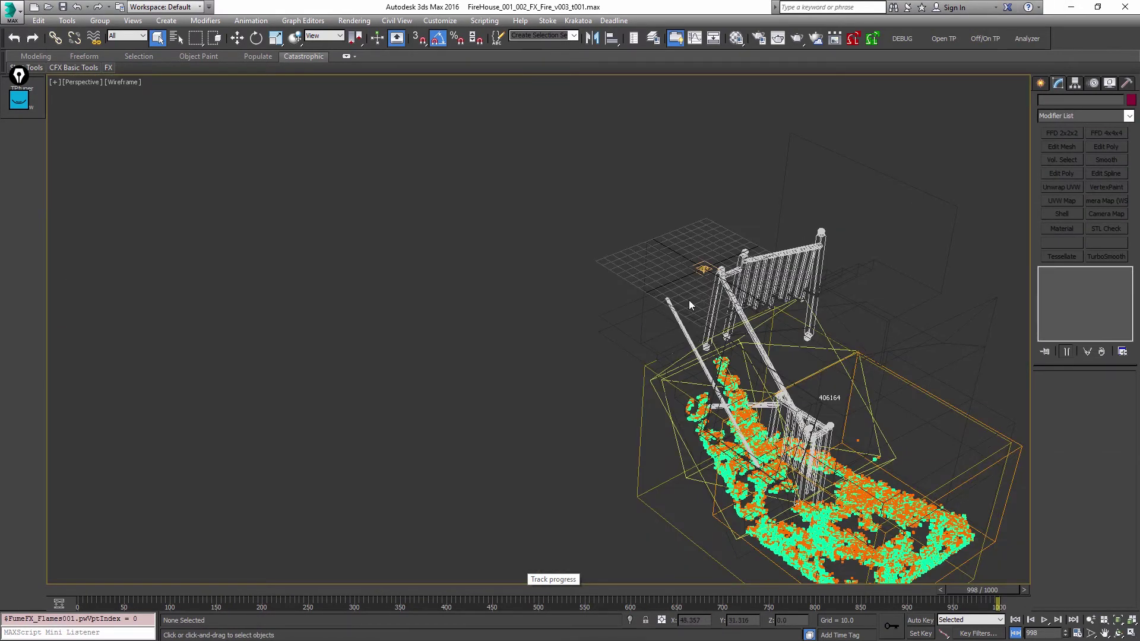
{"action": "key", "text": "z"}
{"action": "middle_click_drag", "start_coordinate": [688, 304], "coordinate": [621, 280], "text": "alt"}
{"action": "key", "text": "F3"}
{"action": "left_click", "coordinate": [573, 304]}
{"action": "key", "text": "6"}
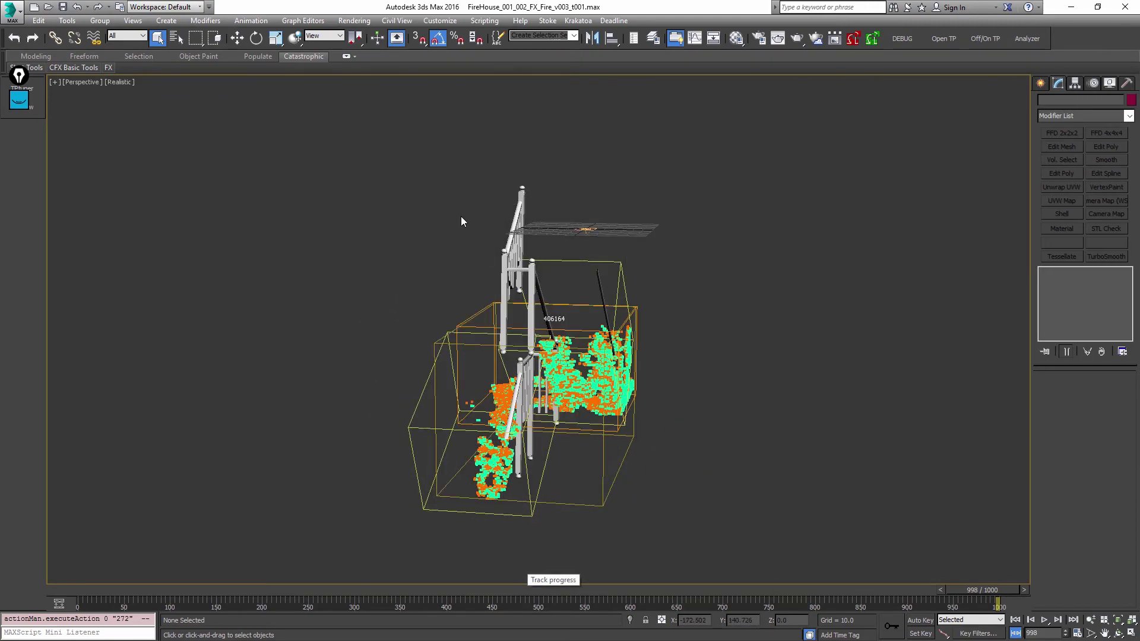
{"action": "key", "text": "F3"}
{"action": "scroll", "coordinate": [462, 294], "scroll_direction": "up", "scroll_amount": 5}
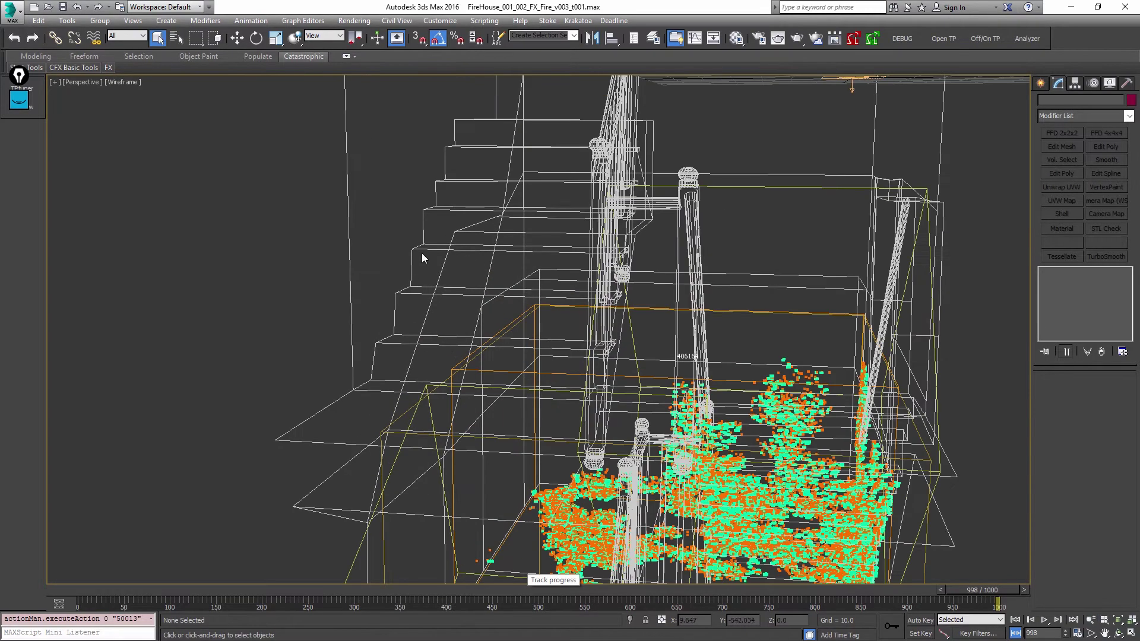
- Orbit around the reference staircase and landing to examine how the FumeFX grids enclose the particles in wireframe
{"action": "left_click", "coordinate": [398, 261]}
{"action": "key", "text": "6"}
{"action": "middle_click_drag", "start_coordinate": [436, 243], "coordinate": [424, 169]}
{"action": "key", "text": "F3"}
{"action": "mouse_move", "coordinate": [618, 331]}
{"action": "middle_mouse_down", "text": "alt"}
{"action": "mouse_move", "coordinate": [540, 181]}
{"action": "mouse_move", "coordinate": [483, 224]}
{"action": "mouse_move", "coordinate": [566, 219]}
{"action": "mouse_move", "coordinate": [516, 261]}
{"action": "middle_mouse_up", "text": "alt"}
{"action": "key", "text": "F3"}
{"action": "scroll", "coordinate": [478, 247], "scroll_direction": "down", "scroll_amount": 5}
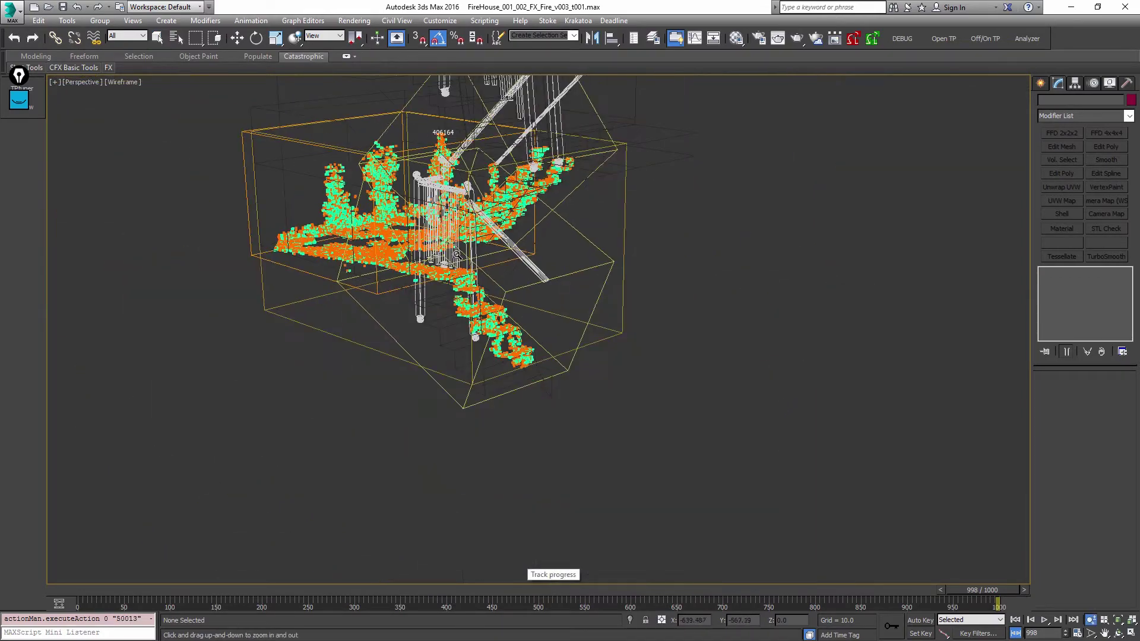
- Select the FumeFX_Flames001 grid, show its FumeFX object source settings, and orbit to a side view of the overlapping grids
{"action": "left_click_drag", "start_coordinate": [588, 289], "coordinate": [599, 260]}
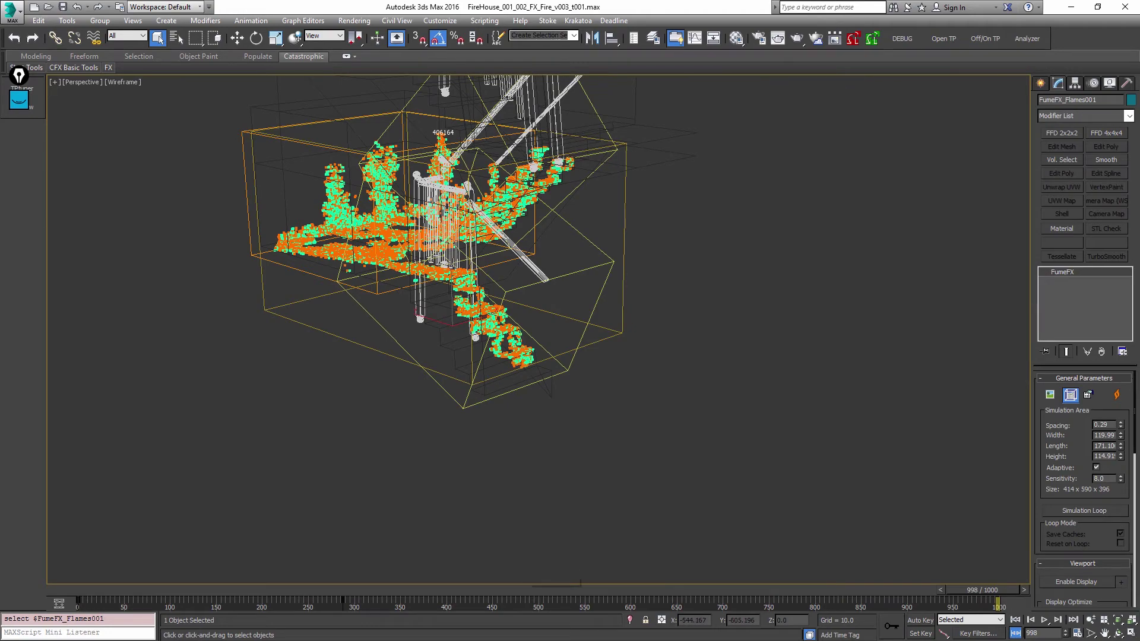
{"action": "left_click_drag", "start_coordinate": [1139, 59], "coordinate": [878, 92]}
{"action": "middle_click_drag", "start_coordinate": [637, 282], "coordinate": [1029, 404], "text": "alt"}
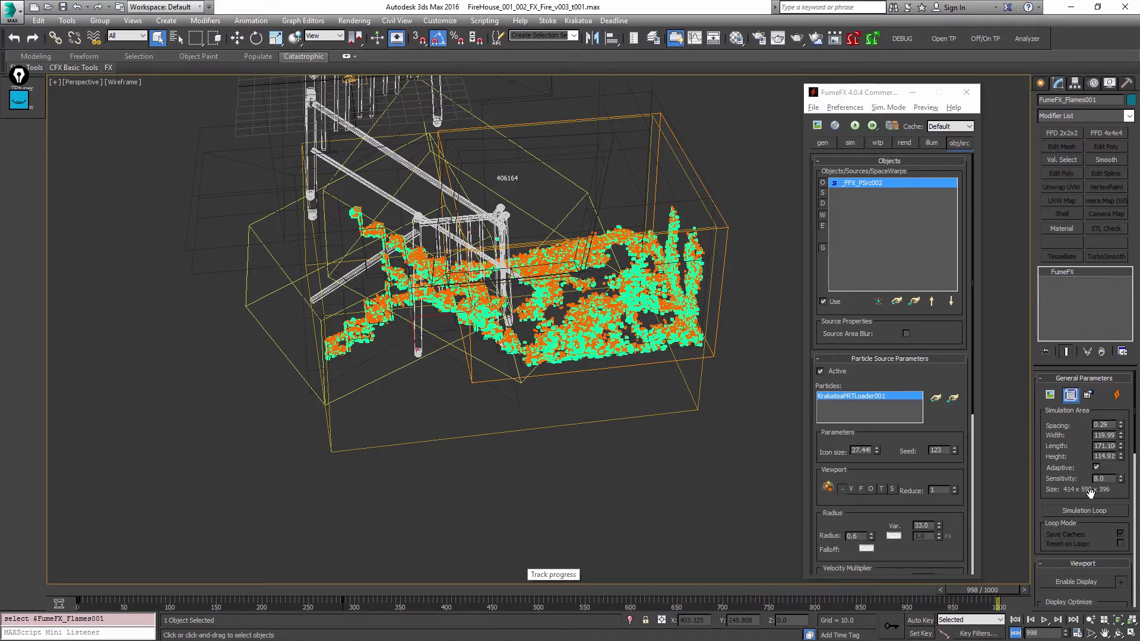
{"action": "middle_click_drag", "start_coordinate": [585, 268], "coordinate": [579, 223], "text": "alt"}
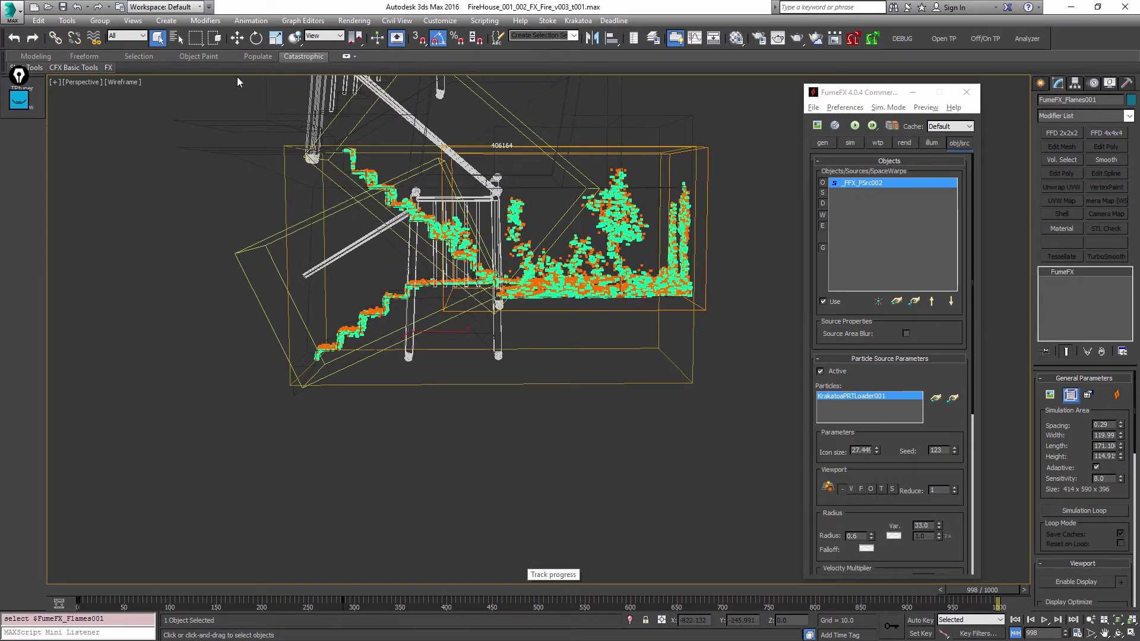
- Trace the two tilted FumeFX grids over the stairs with a thick blue annotation brush and shade the area between them
{"action": "left_click", "coordinate": [29, 101]}
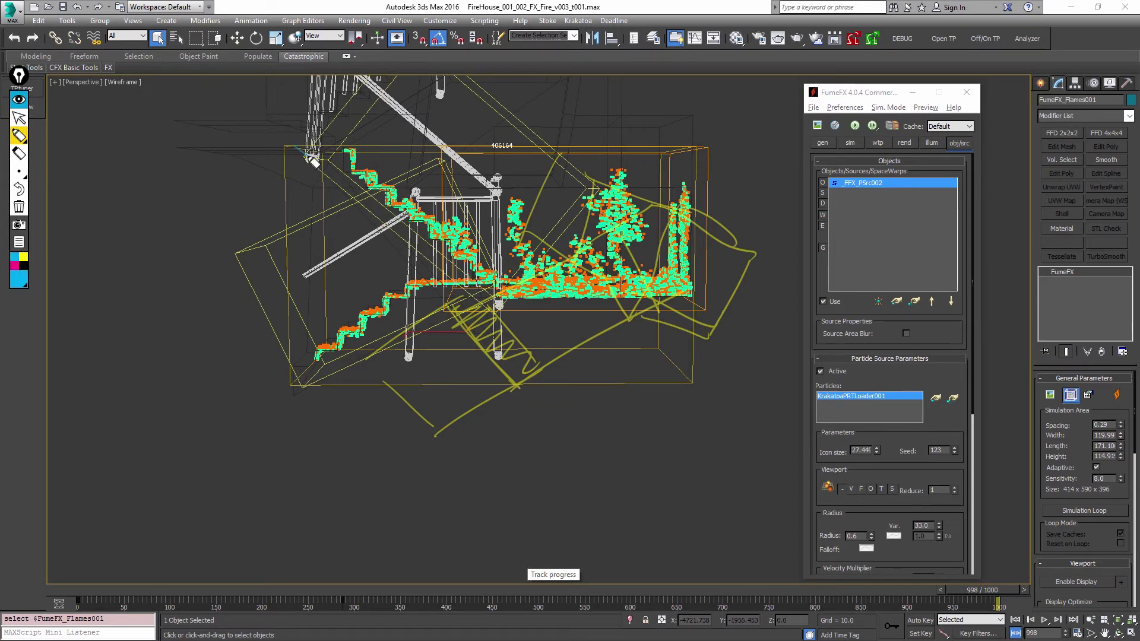
{"action": "left_click", "coordinate": [19, 171]}
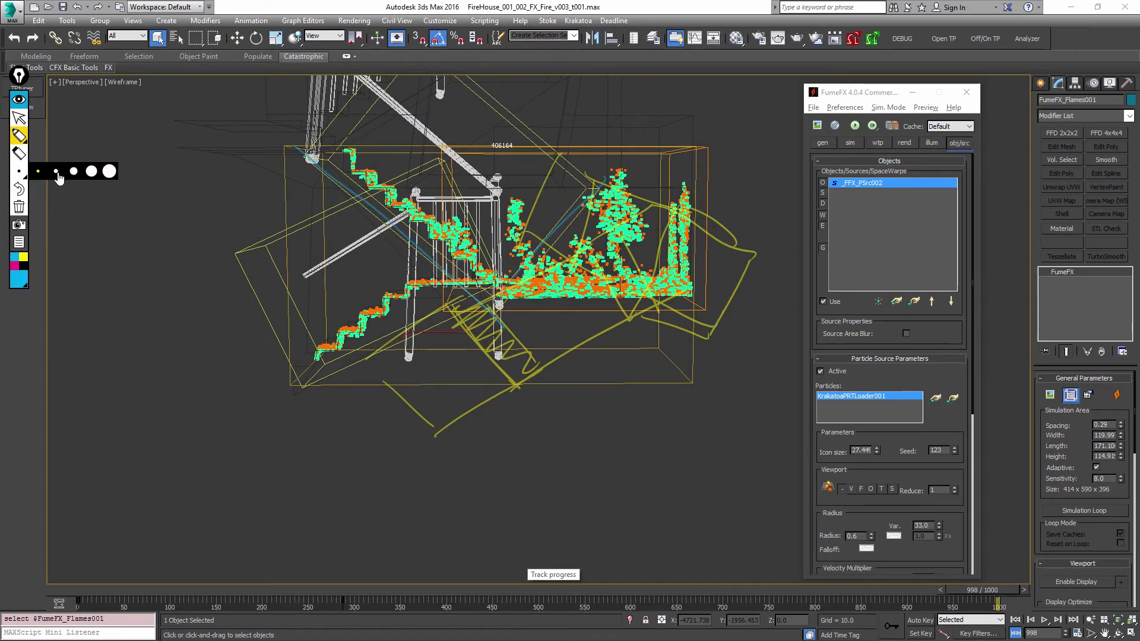
{"action": "left_click", "coordinate": [92, 171]}
{"action": "mouse_move", "coordinate": [309, 155]}
{"action": "left_mouse_down"}
{"action": "mouse_move", "coordinate": [502, 315]}
{"action": "mouse_move", "coordinate": [608, 205]}
{"action": "left_mouse_up"}
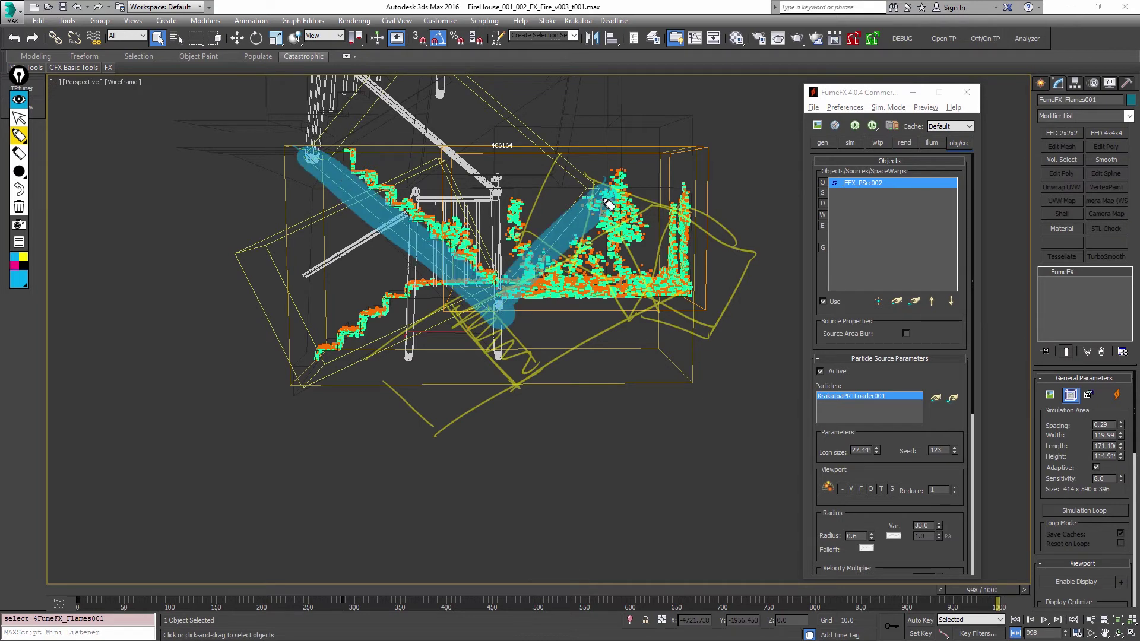
{"action": "mouse_move", "coordinate": [337, 172]}
{"action": "left_mouse_down"}
{"action": "mouse_move", "coordinate": [481, 128]}
{"action": "mouse_move", "coordinate": [570, 202]}
{"action": "mouse_move", "coordinate": [202, 244]}
{"action": "mouse_move", "coordinate": [292, 357]}
{"action": "mouse_move", "coordinate": [498, 288]}
{"action": "left_mouse_up"}
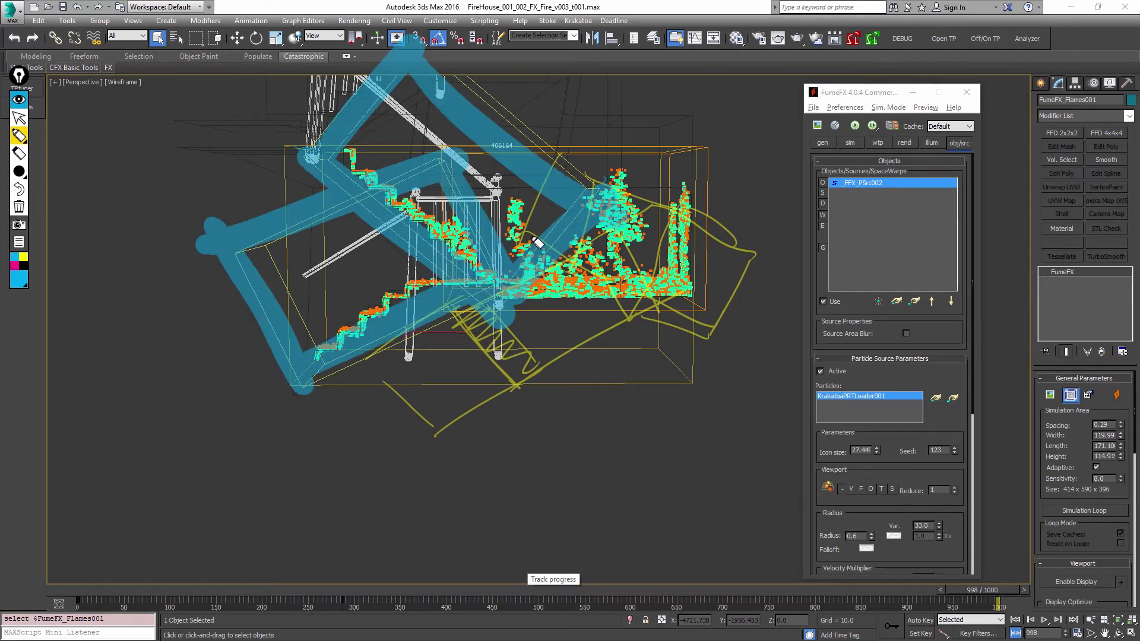
{"action": "mouse_move", "coordinate": [452, 232]}
{"action": "left_mouse_down"}
{"action": "mouse_move", "coordinate": [562, 174]}
{"action": "mouse_move", "coordinate": [529, 263]}
{"action": "left_mouse_up"}
{"action": "left_click_drag", "start_coordinate": [488, 185], "coordinate": [416, 153]}
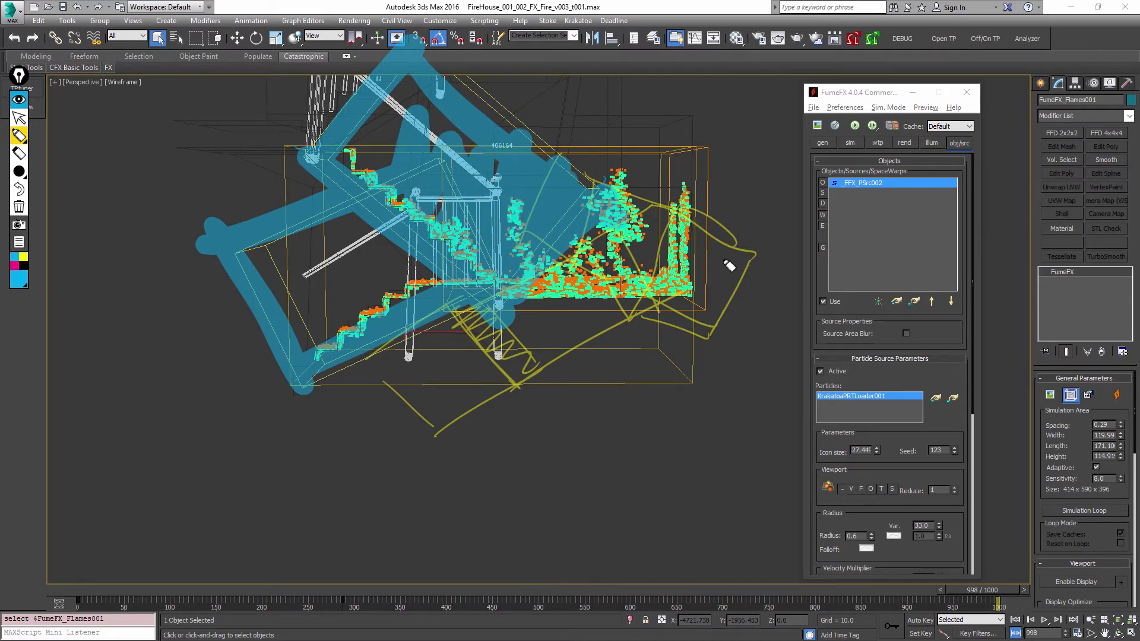
- Undo the last blue shading, choose a thinner annotation brush, and clear all the annotations from the screen
{"action": "left_click", "coordinate": [19, 189]}
{"action": "left_click", "coordinate": [19, 171]}
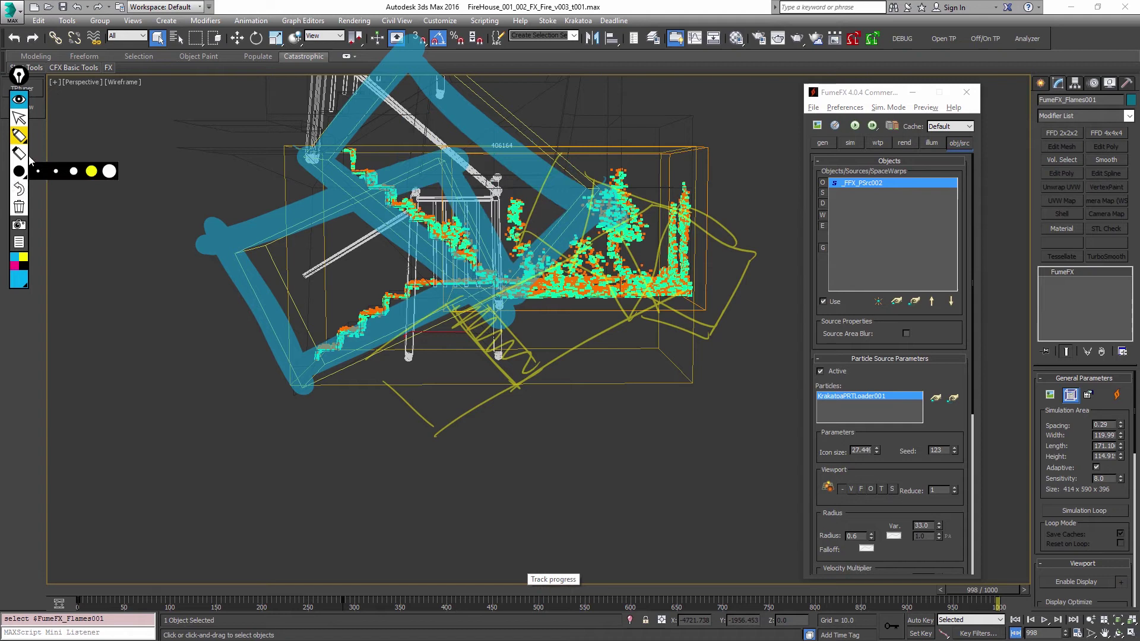
{"action": "left_click", "coordinate": [57, 172]}
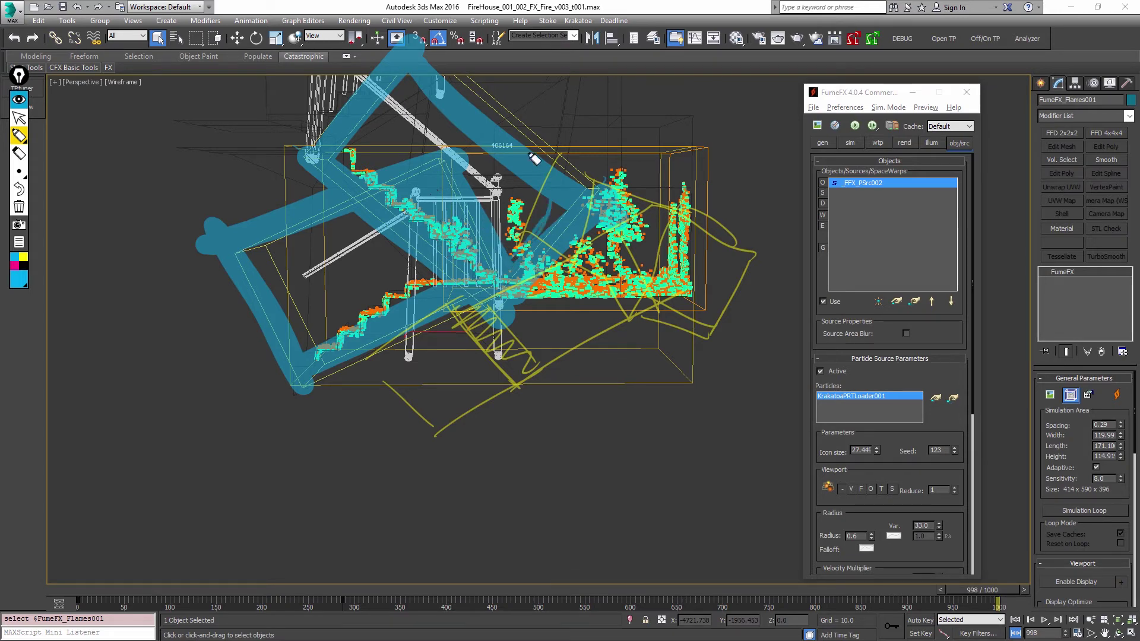
{"action": "left_click", "coordinate": [19, 207]}
{"action": "left_click", "coordinate": [19, 118]}
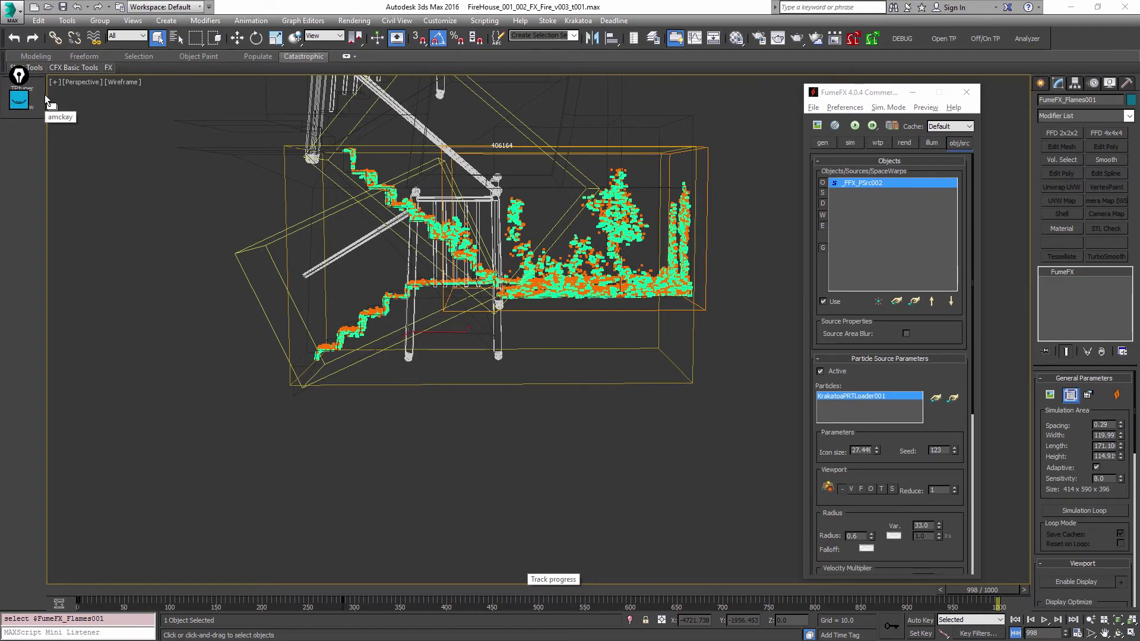
- Orbit around the staircase, comparing wireframe and shaded display, to examine how the overlapping FumeFX grids enclose the particles
{"action": "middle_click_drag", "start_coordinate": [558, 255], "coordinate": [565, 267]}
{"action": "key", "text": "ctrl+r"}
{"action": "left_click_drag", "start_coordinate": [570, 268], "coordinate": [514, 278]}
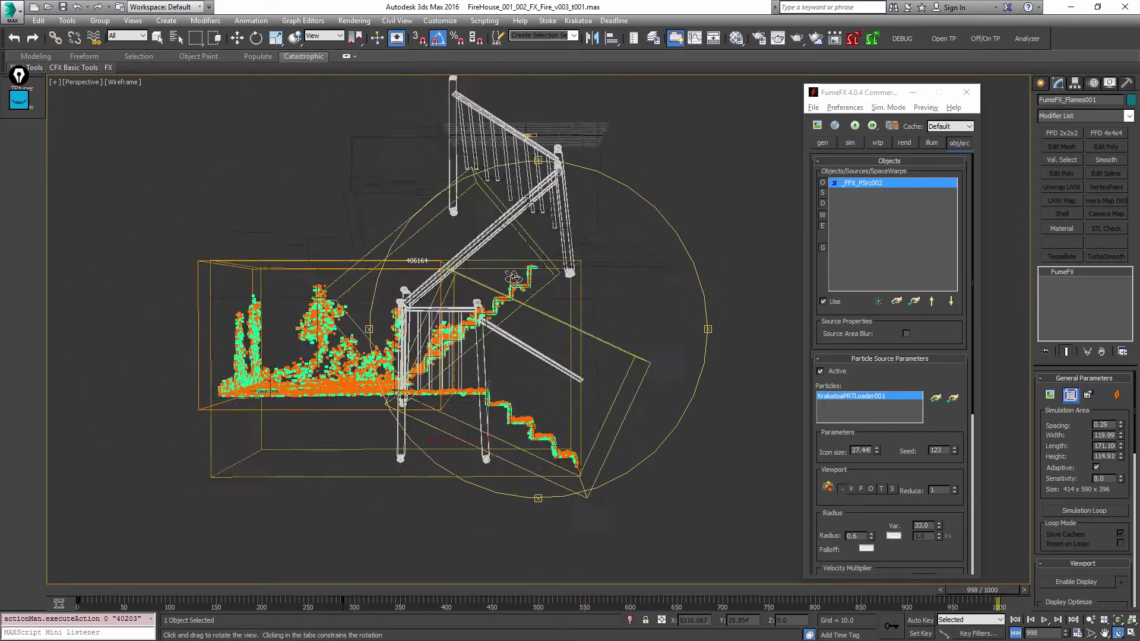
{"action": "middle_click_drag", "start_coordinate": [514, 277], "coordinate": [517, 284], "text": "alt"}
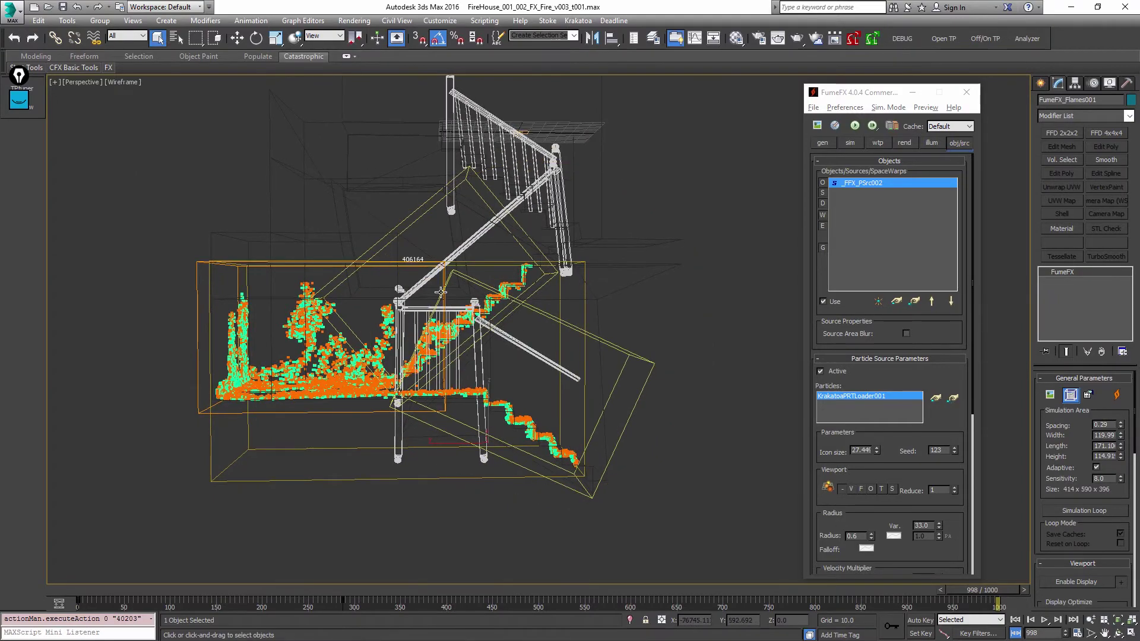
{"action": "middle_click_drag", "start_coordinate": [440, 292], "coordinate": [502, 306], "text": "alt"}
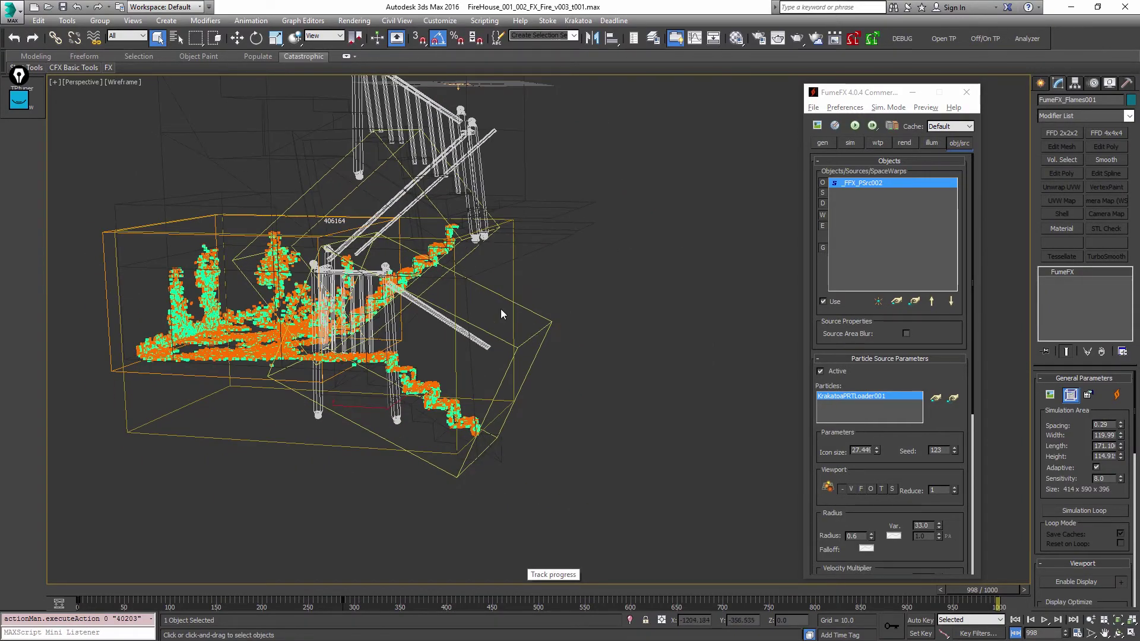
{"action": "middle_click_drag", "start_coordinate": [446, 218], "coordinate": [337, 224], "text": "alt"}
{"action": "key", "text": "F3"}
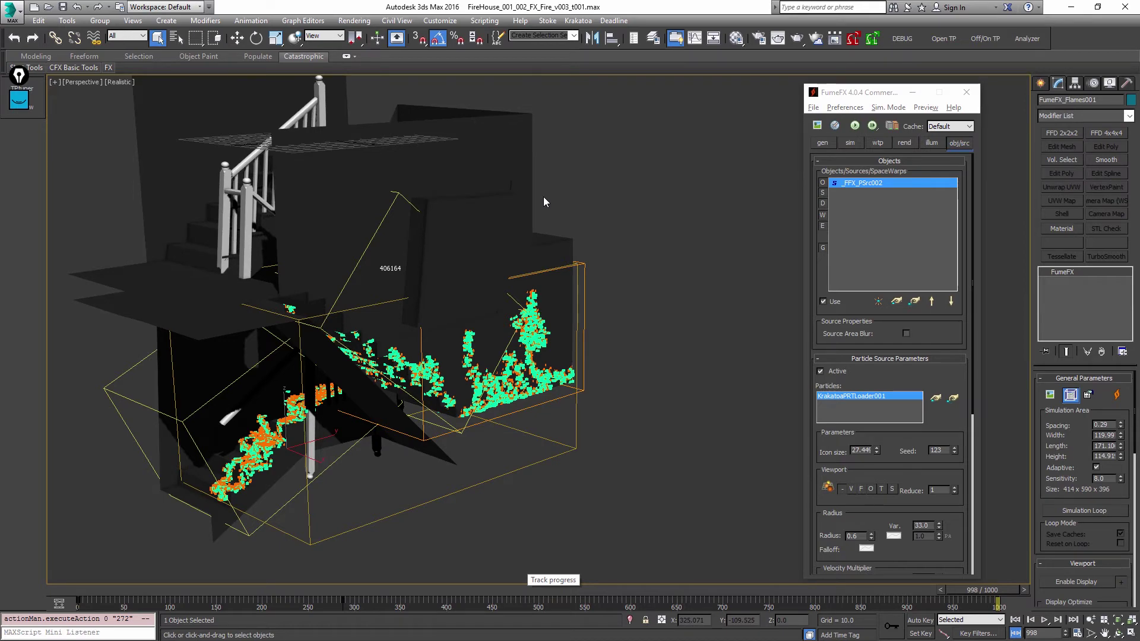
{"action": "key", "text": "F3"}
{"action": "mouse_move", "coordinate": [543, 197]}
{"action": "middle_mouse_down", "text": "alt"}
{"action": "mouse_move", "coordinate": [460, 214]}
{"action": "mouse_move", "coordinate": [550, 249]}
{"action": "middle_mouse_up", "text": "alt"}
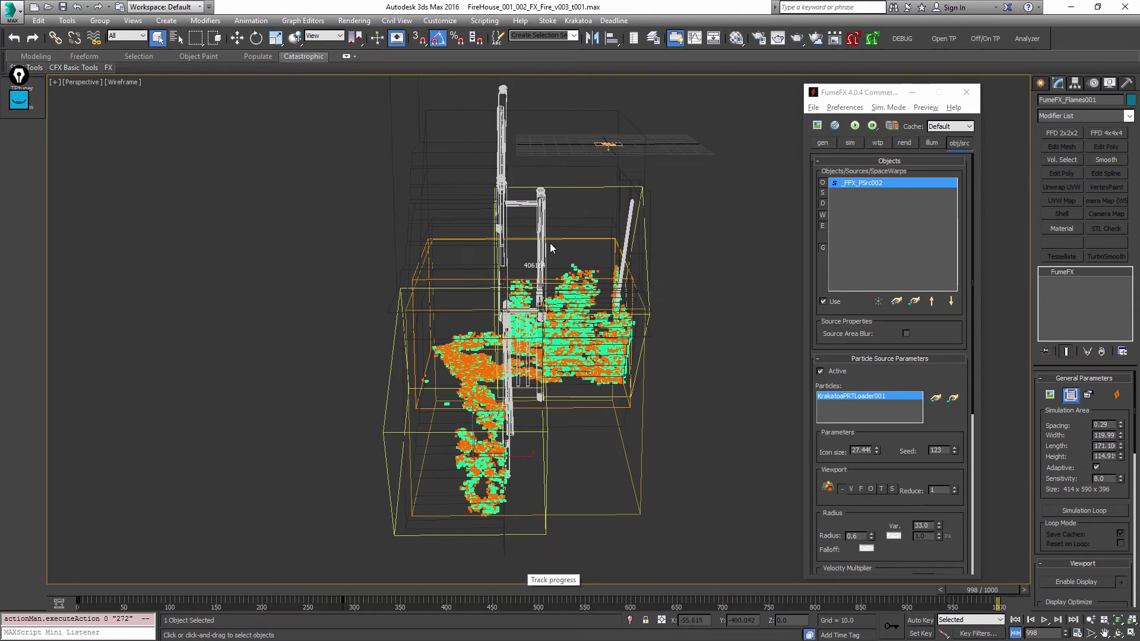
{"action": "scroll", "coordinate": [551, 249], "scroll_direction": "up", "scroll_amount": 4}
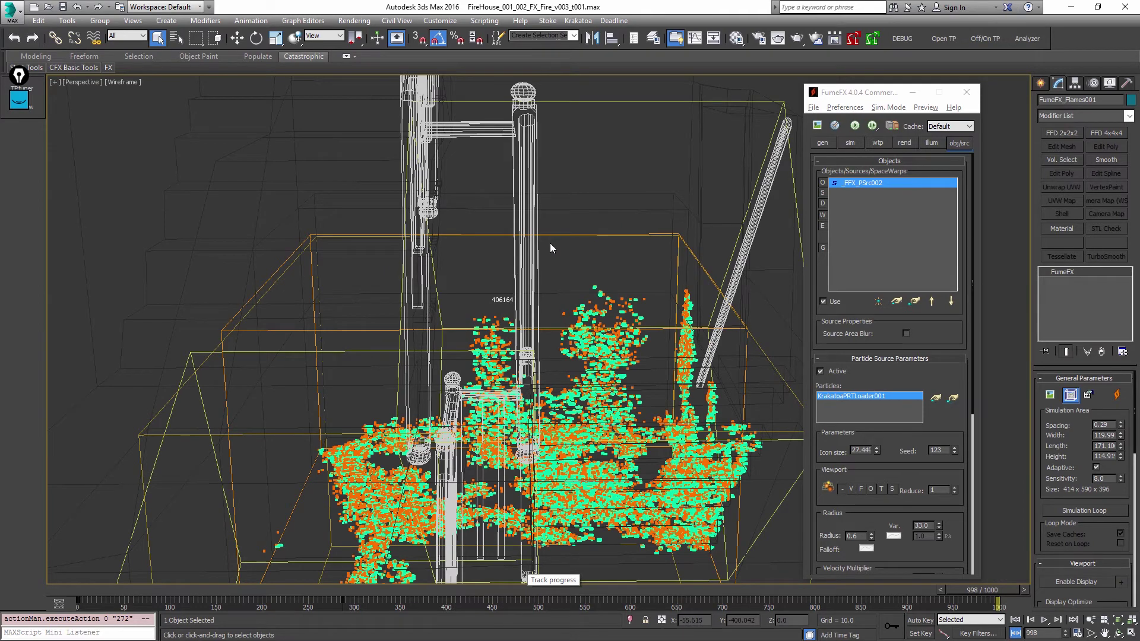
- Show the scene through shotCam in realistic shading and close the FumeFX settings window
{"action": "key", "text": "F3"}
{"action": "mouse_move", "coordinate": [550, 244]}
{"action": "middle_mouse_down", "text": "alt"}
{"action": "mouse_move", "coordinate": [616, 234]}
{"action": "mouse_move", "coordinate": [611, 221]}
{"action": "mouse_move", "coordinate": [554, 259]}
{"action": "middle_mouse_up", "text": "alt"}
{"action": "mouse_move", "coordinate": [554, 259]}
{"action": "middle_mouse_down", "text": "ctrl+alt"}
{"action": "mouse_move", "coordinate": [569, 297]}
{"action": "mouse_move", "coordinate": [565, 262]}
{"action": "mouse_move", "coordinate": [669, 273]}
{"action": "mouse_move", "coordinate": [524, 305]}
{"action": "mouse_move", "coordinate": [488, 365]}
{"action": "middle_mouse_up", "text": "ctrl+alt"}
{"action": "key", "text": "F3"}
{"action": "key", "text": "F3"}
{"action": "key", "text": "c"}
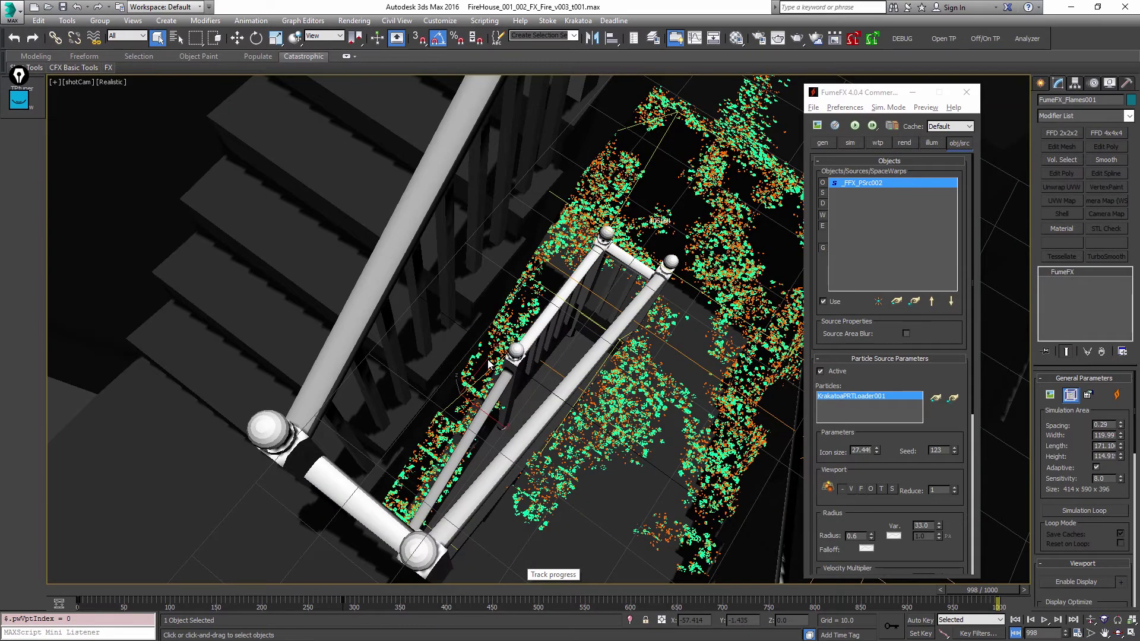
{"action": "left_click", "coordinate": [966, 92]}
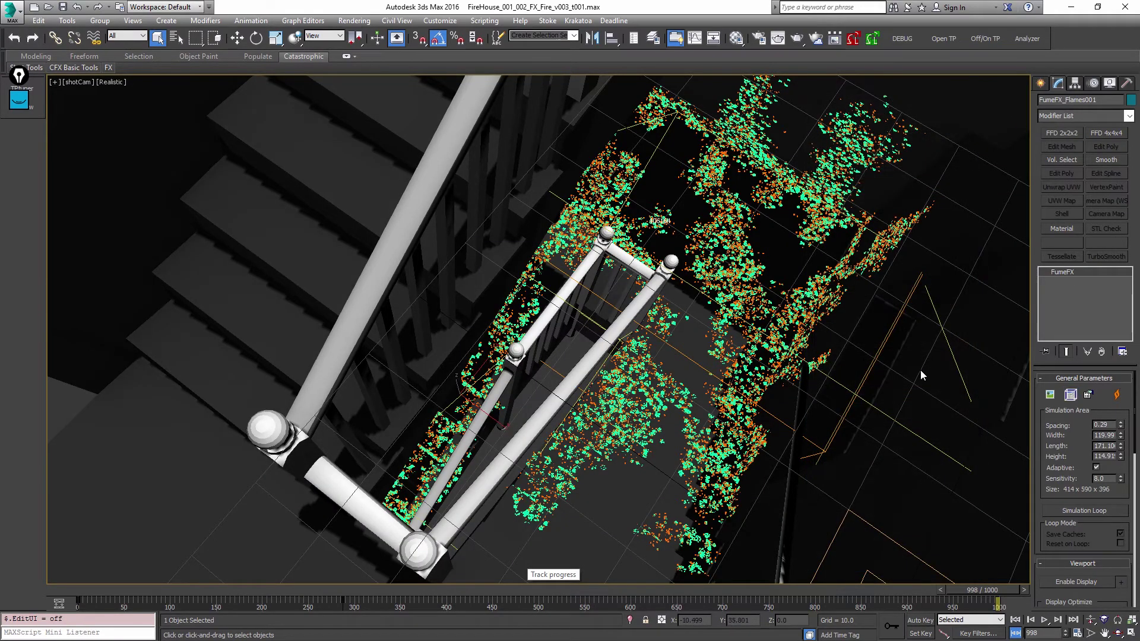
- Scrub and play the animation through shotCam to examine how the particles spread over the stairs and landing, ending at frame 776
{"action": "left_click", "coordinate": [441, 588]}
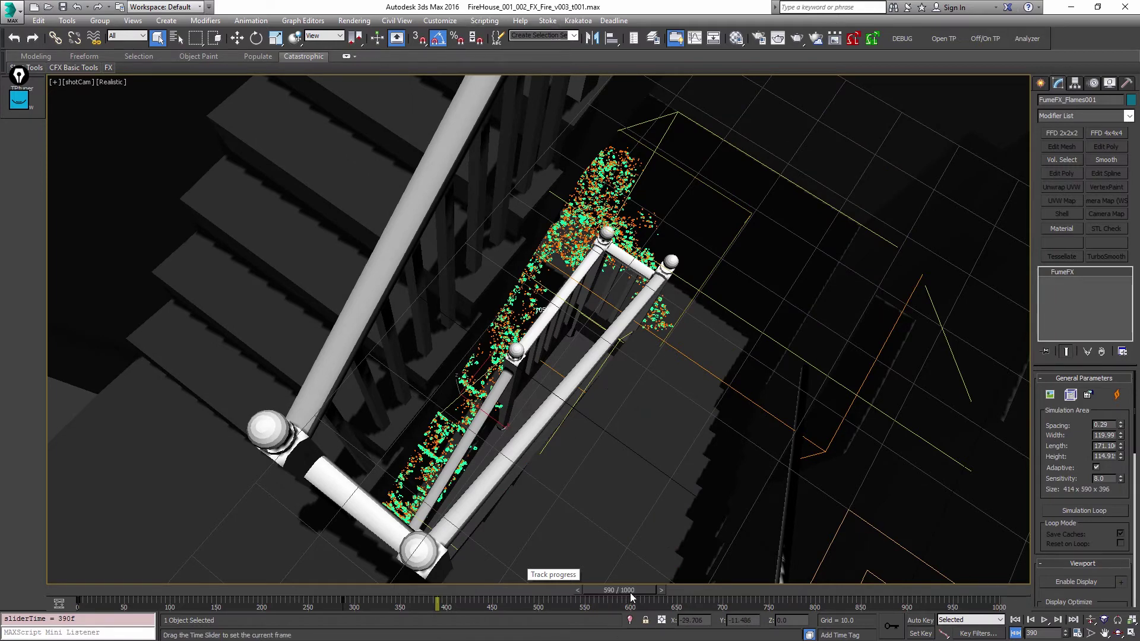
{"action": "left_click_drag", "start_coordinate": [630, 592], "coordinate": [931, 590]}
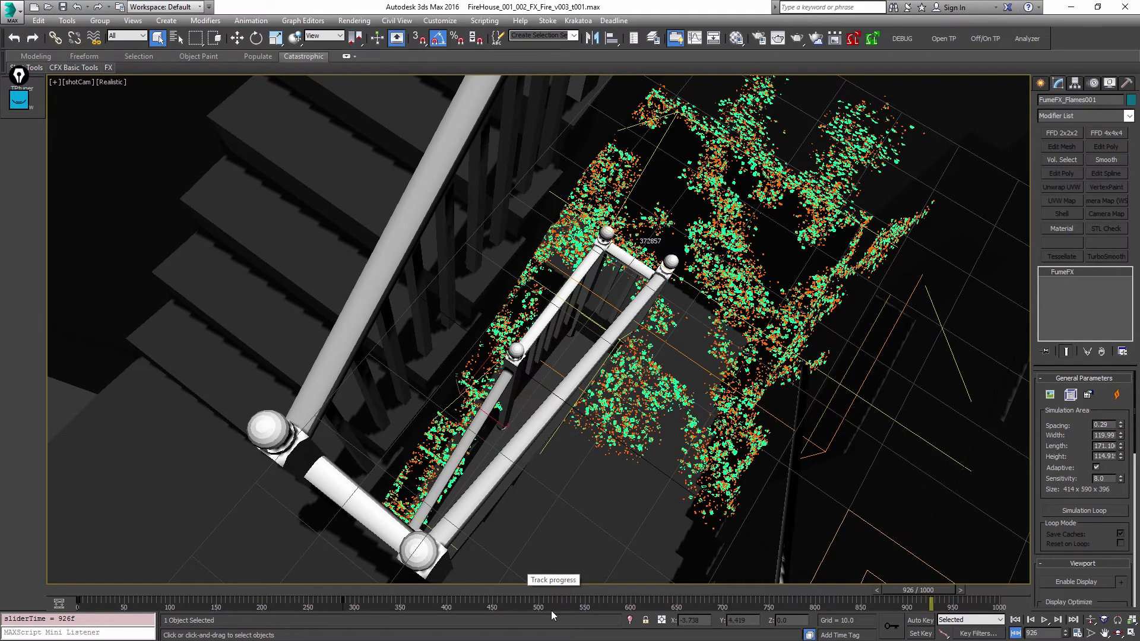
{"action": "left_click_drag", "start_coordinate": [257, 592], "coordinate": [497, 592]}
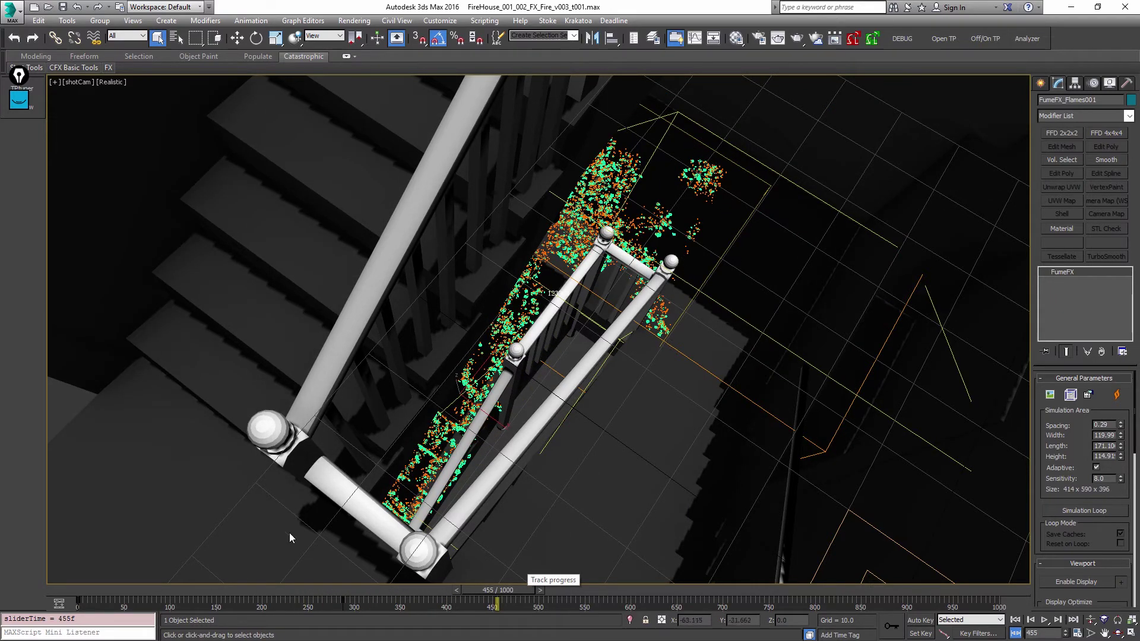
{"action": "key", "text": "slash"}
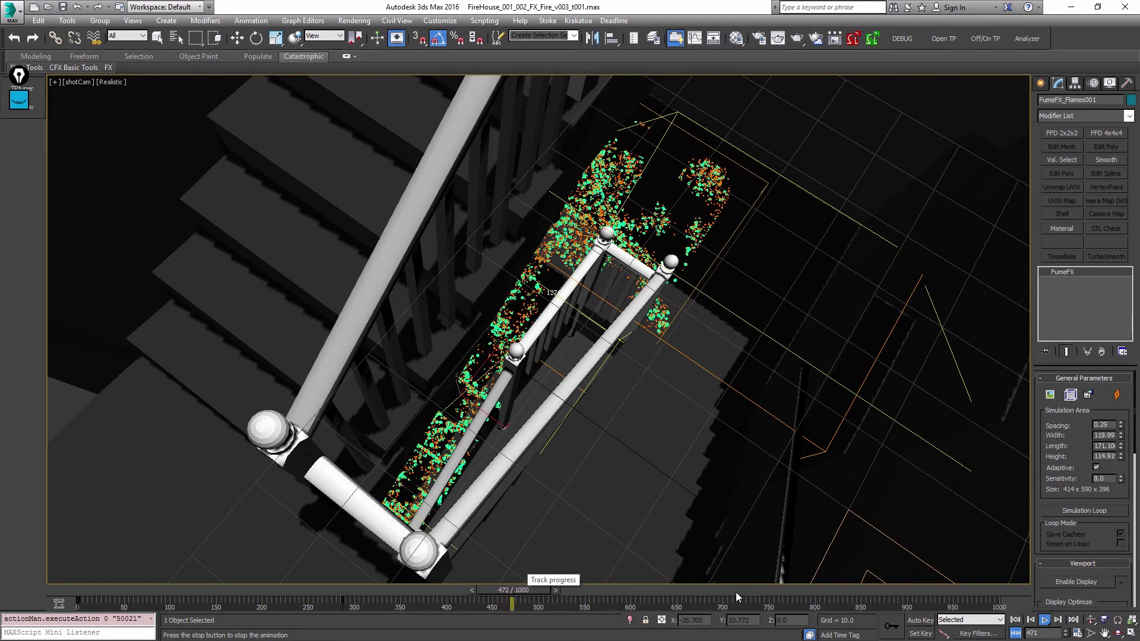
{"action": "left_click_drag", "start_coordinate": [735, 592], "coordinate": [702, 585]}
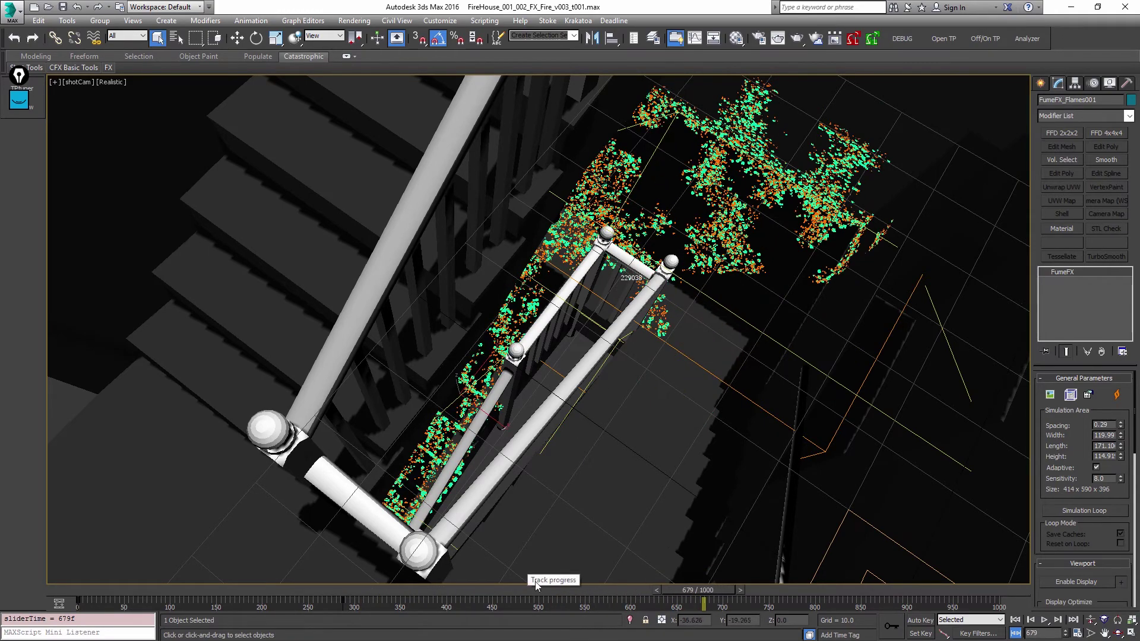
{"action": "left_click_drag", "start_coordinate": [536, 585], "coordinate": [757, 576]}
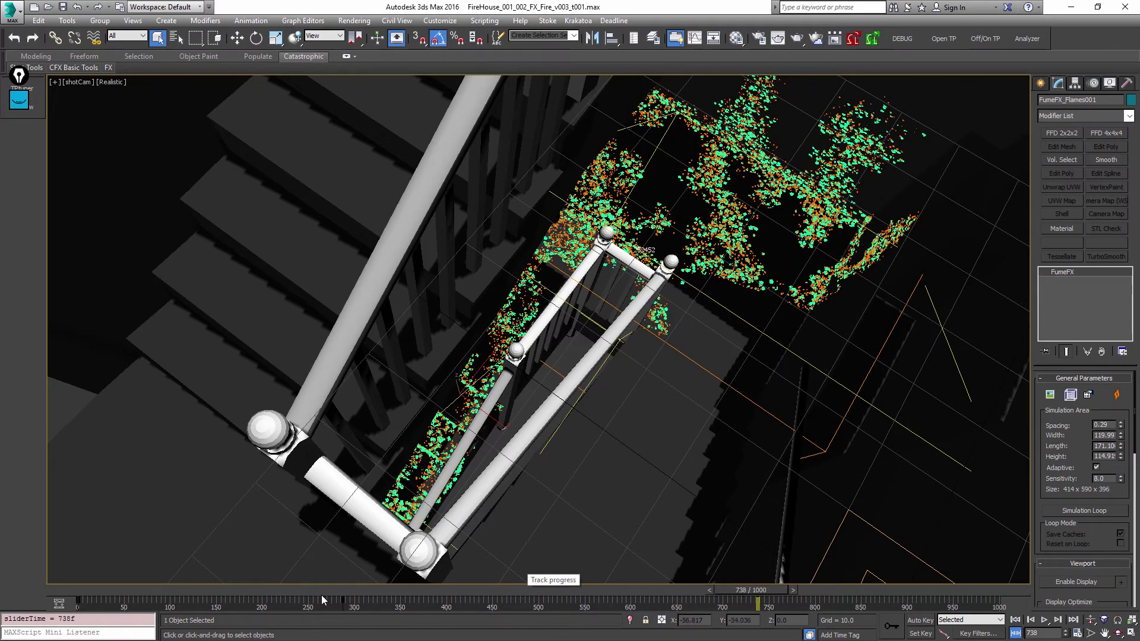
{"action": "left_click_drag", "start_coordinate": [322, 594], "coordinate": [555, 591]}
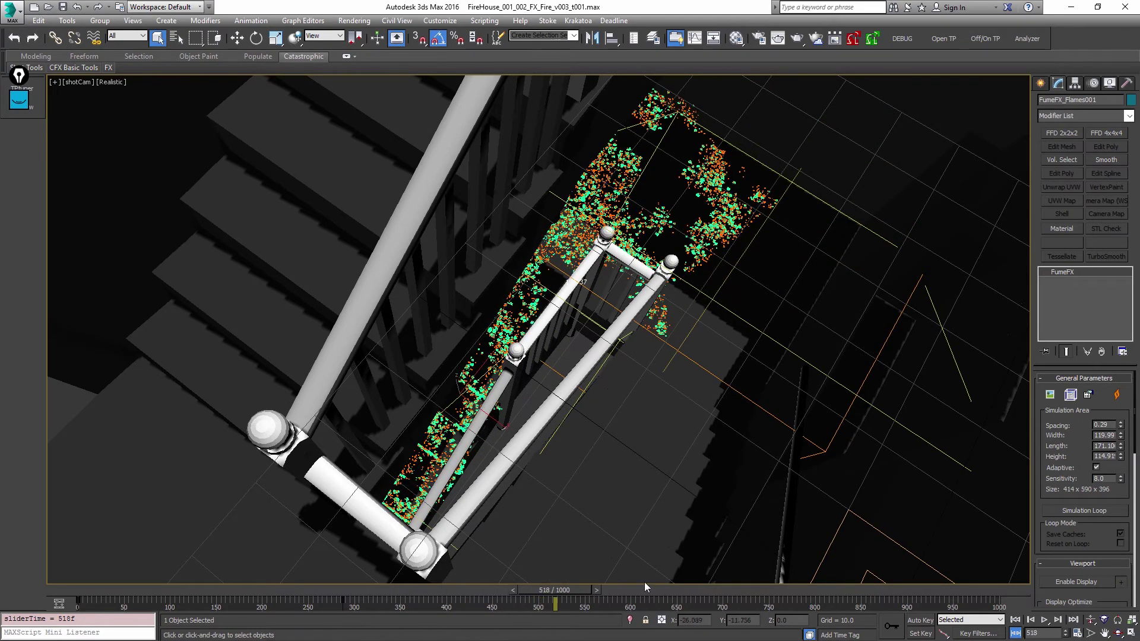
{"action": "left_click_drag", "start_coordinate": [291, 590], "coordinate": [793, 603]}
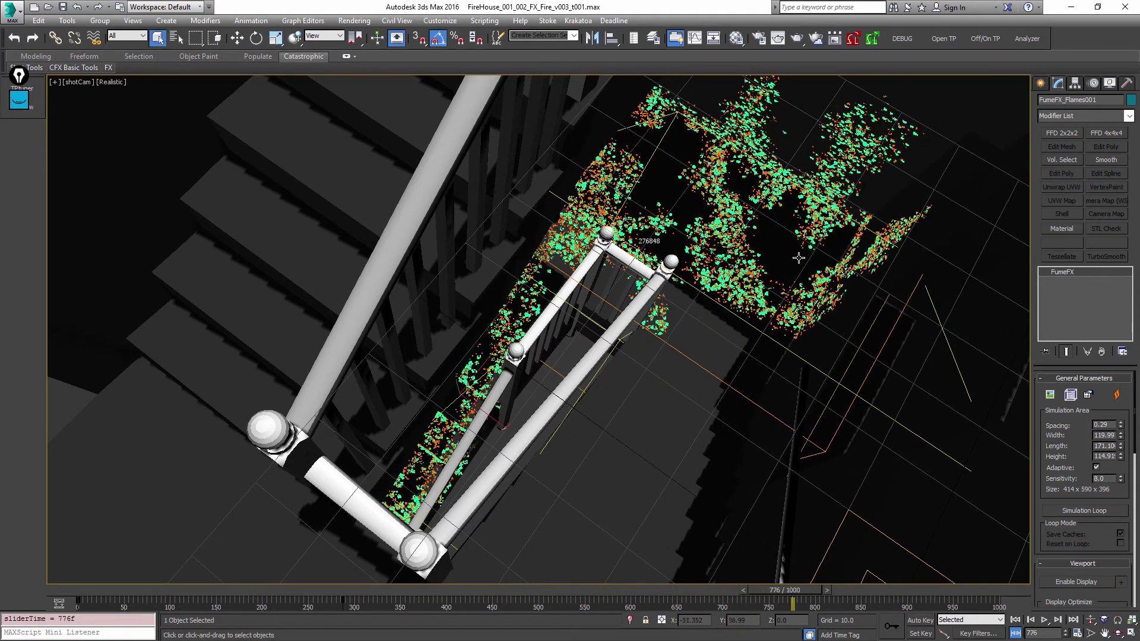
- Deselect the FumeFX grid, scrub back and play the particle spread, stopping at frame 536
{"action": "left_click", "coordinate": [255, 581]}
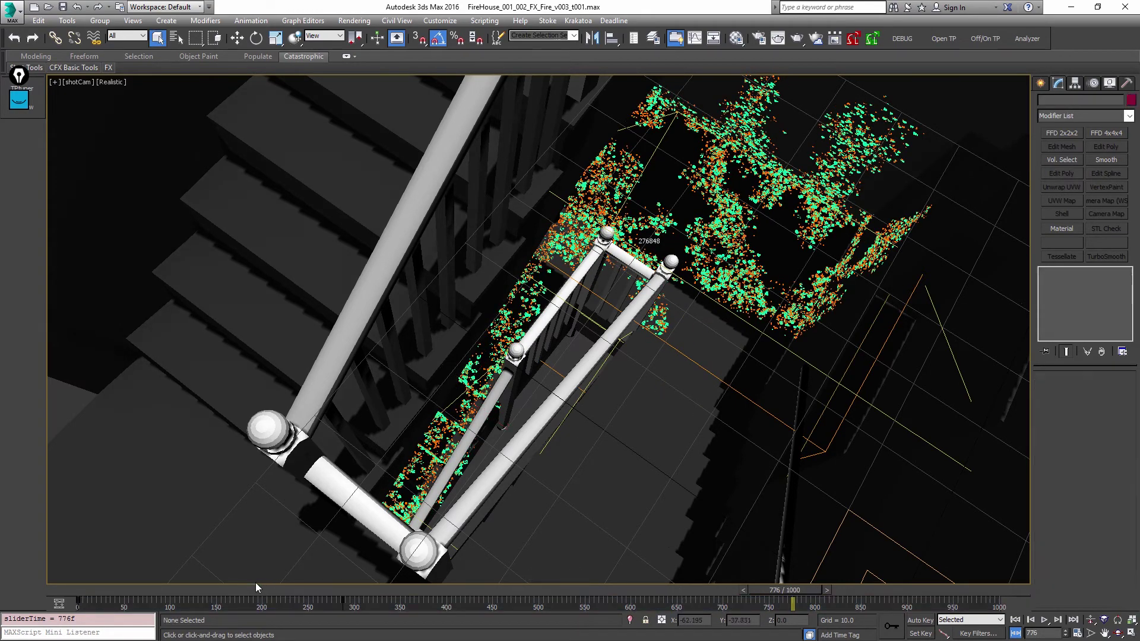
{"action": "left_click_drag", "start_coordinate": [255, 589], "coordinate": [514, 587]}
{"action": "key", "text": "slash"}
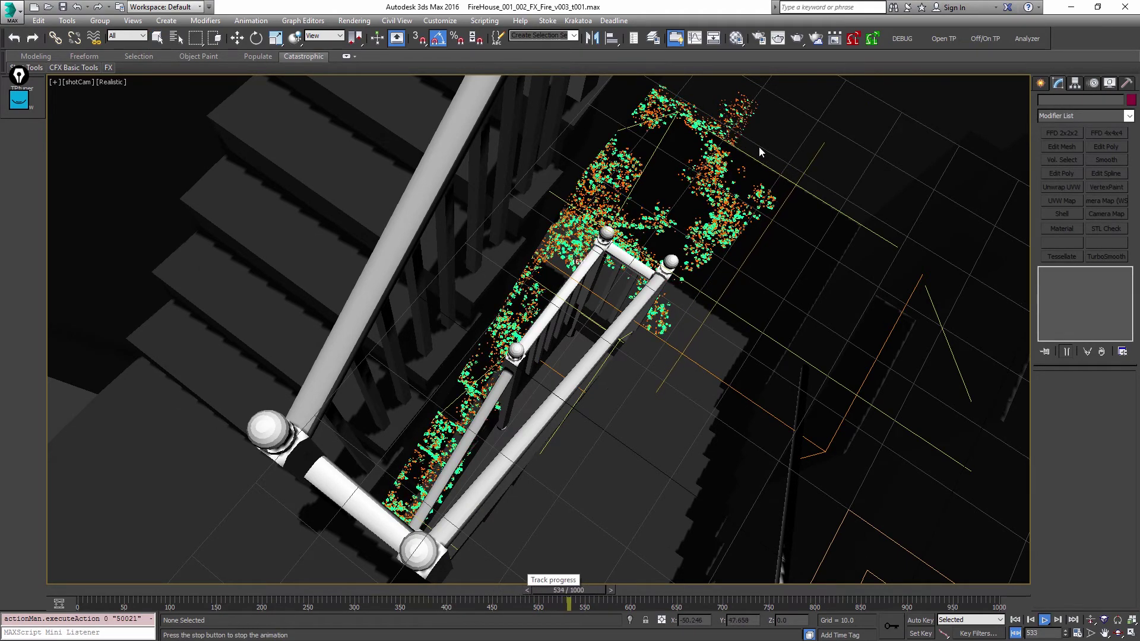
{"action": "key", "text": "period"}
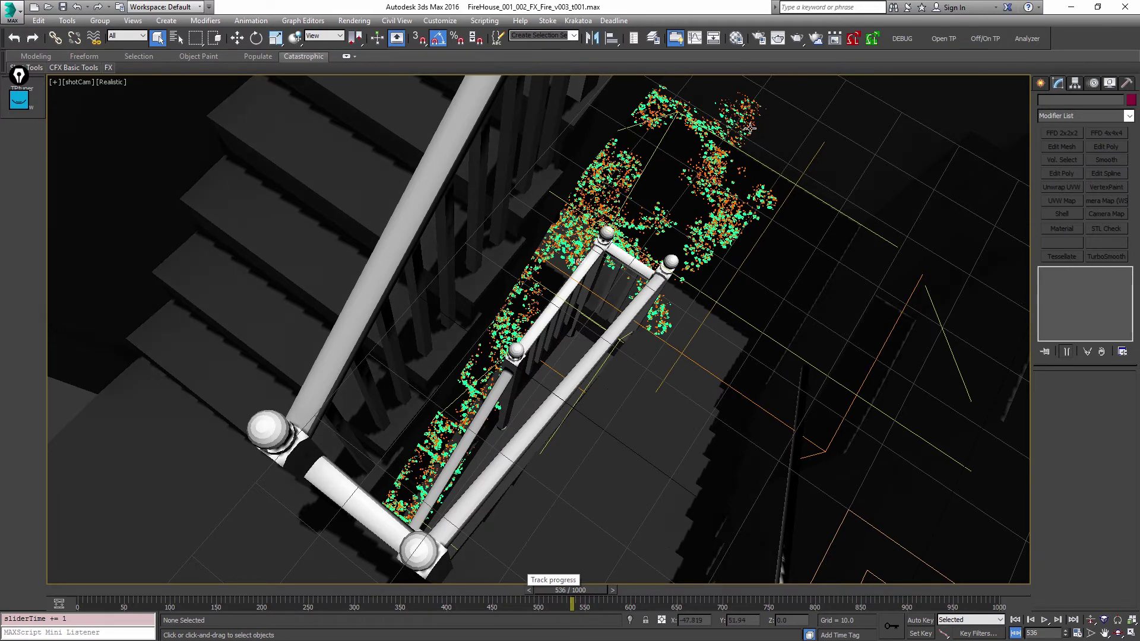
- Inspect the Vertex Color map in the diffuse slot of the 01 - Default material, and close the Material Editor
{"action": "key", "text": "m"}
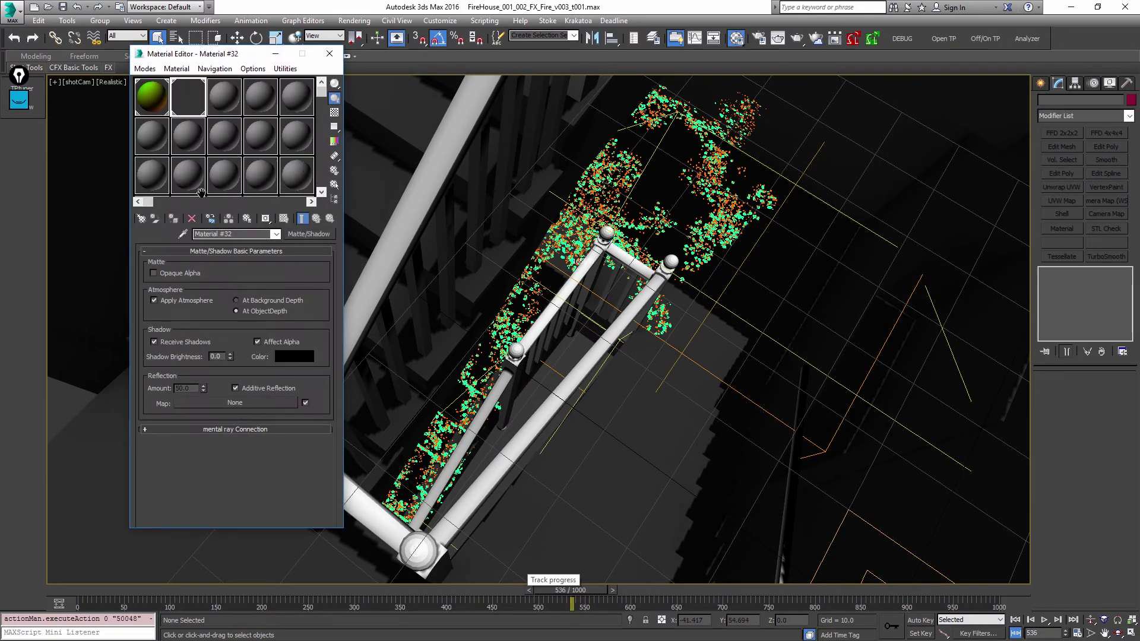
{"action": "left_click", "coordinate": [151, 101]}
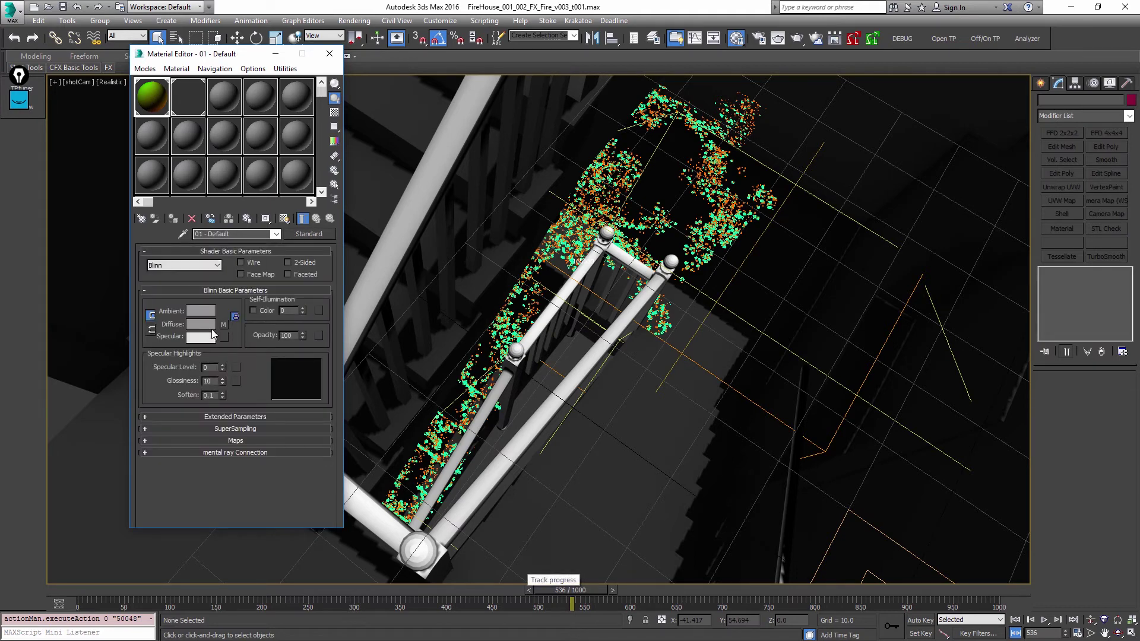
{"action": "left_click", "coordinate": [224, 324]}
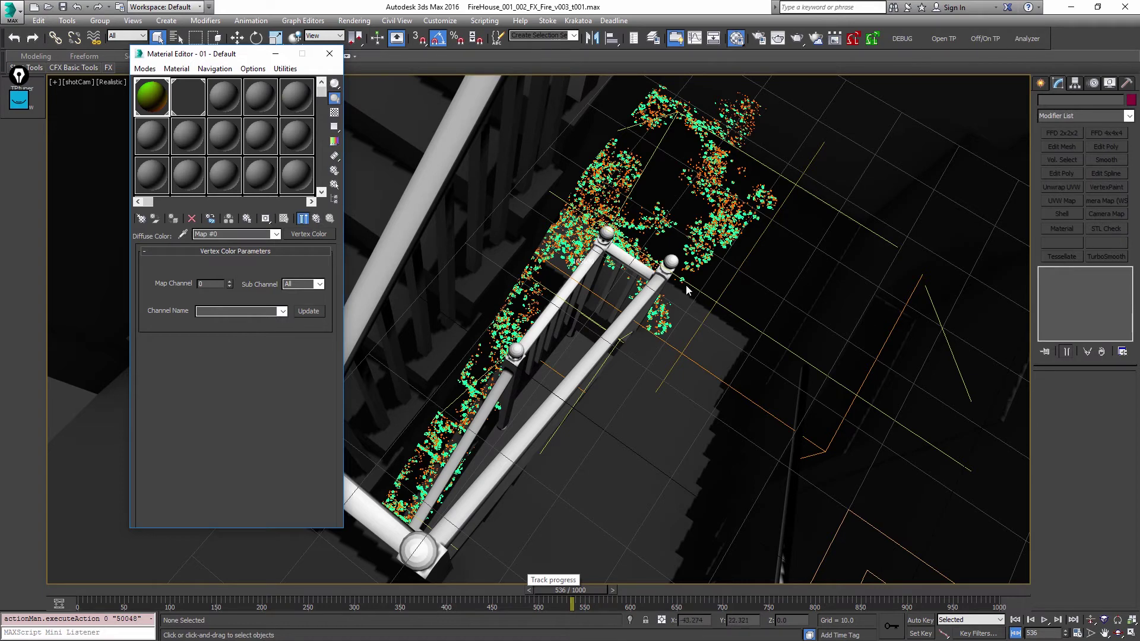
{"action": "key", "text": "m"}
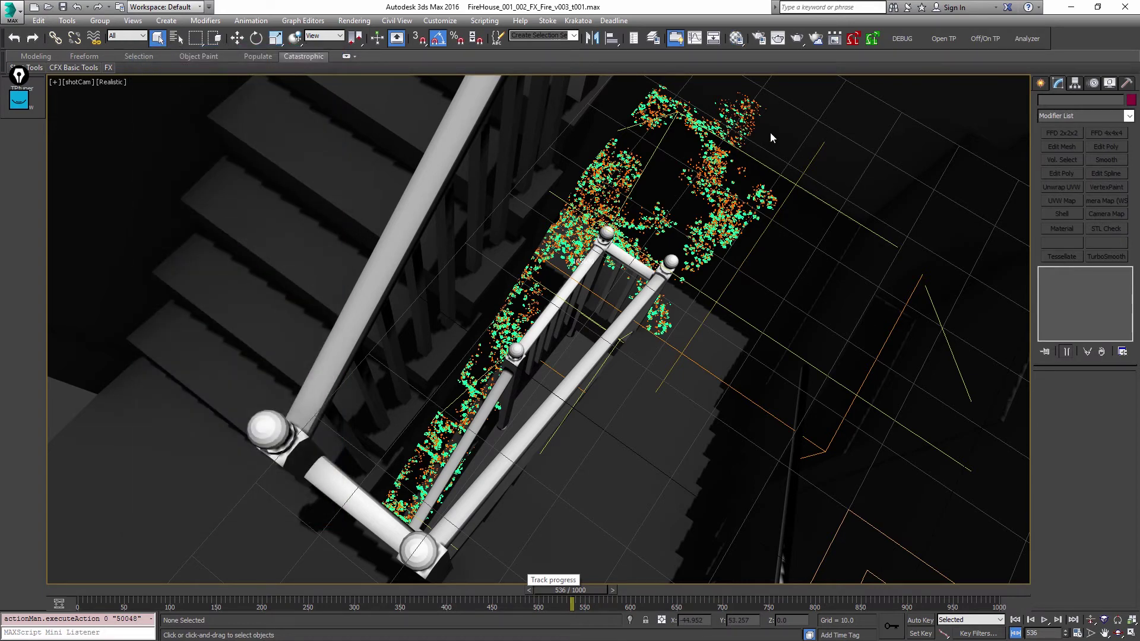
- Sketch a branching blue vein pattern beside the landing particles and trace one path through it in yellow
{"action": "left_click", "coordinate": [19, 75]}
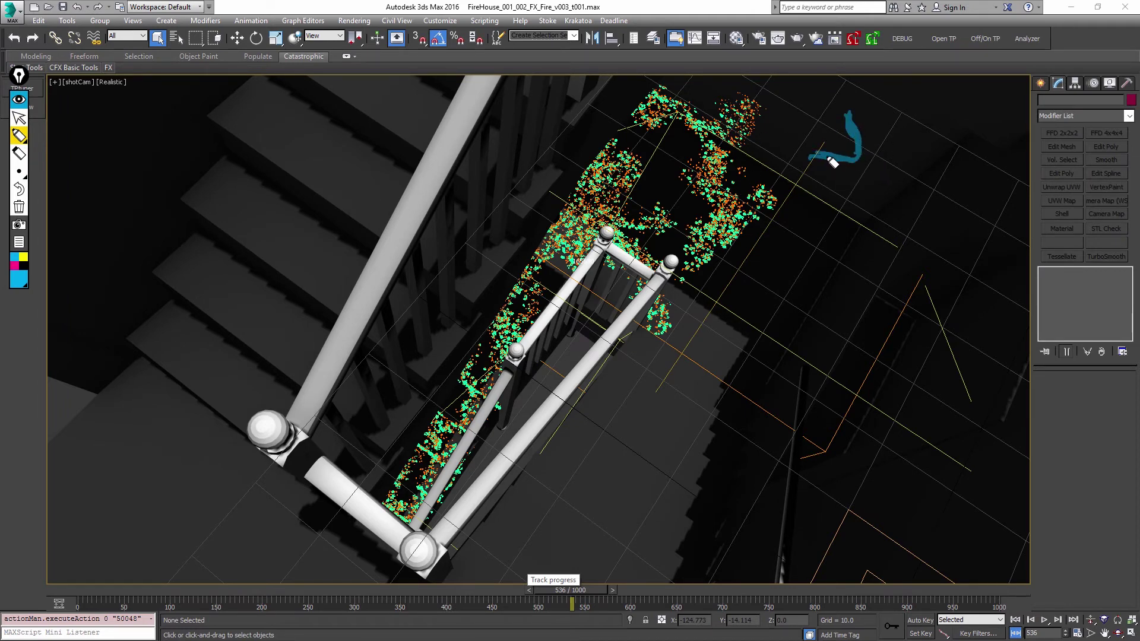
{"action": "mouse_move", "coordinate": [833, 162]}
{"action": "left_mouse_down"}
{"action": "mouse_move", "coordinate": [842, 232]}
{"action": "mouse_move", "coordinate": [850, 201]}
{"action": "mouse_move", "coordinate": [896, 199]}
{"action": "left_mouse_up"}
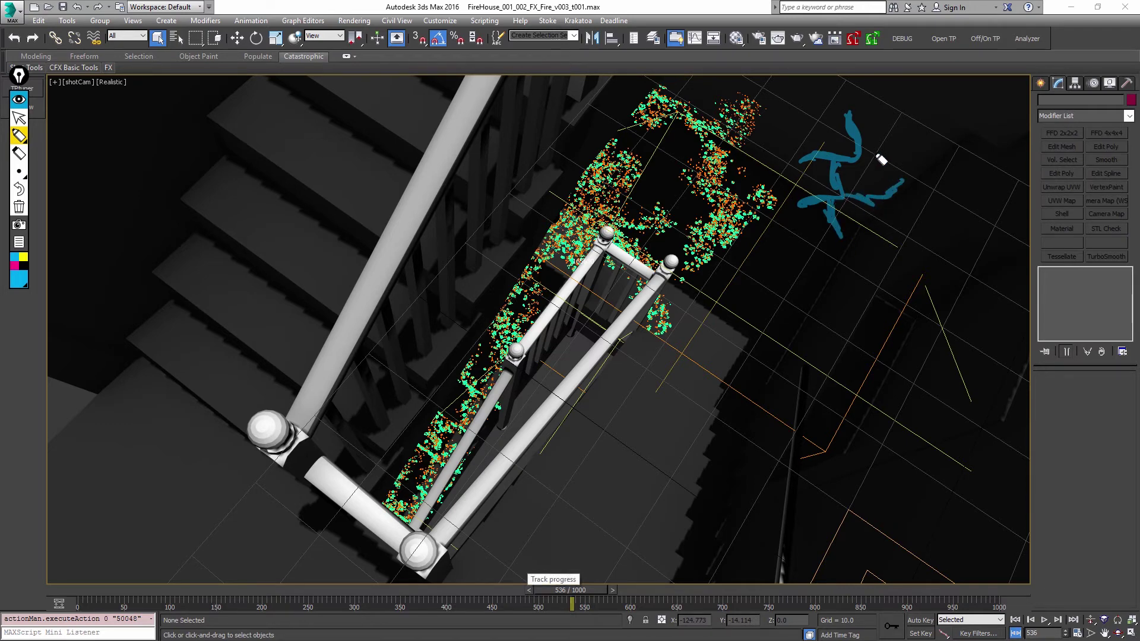
{"action": "mouse_move", "coordinate": [889, 157]}
{"action": "left_mouse_down"}
{"action": "mouse_move", "coordinate": [970, 173]}
{"action": "mouse_move", "coordinate": [974, 184]}
{"action": "mouse_move", "coordinate": [916, 229]}
{"action": "left_mouse_up"}
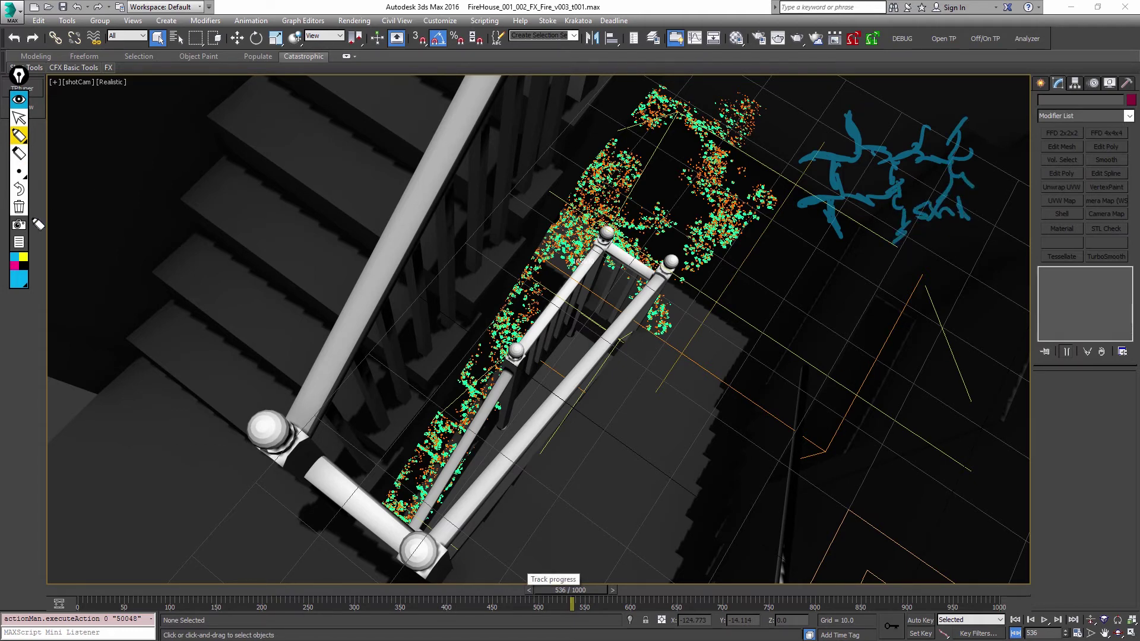
{"action": "left_click", "coordinate": [24, 256]}
{"action": "mouse_move", "coordinate": [836, 204]}
{"action": "left_mouse_down"}
{"action": "mouse_move", "coordinate": [846, 189]}
{"action": "mouse_move", "coordinate": [886, 209]}
{"action": "left_mouse_up"}
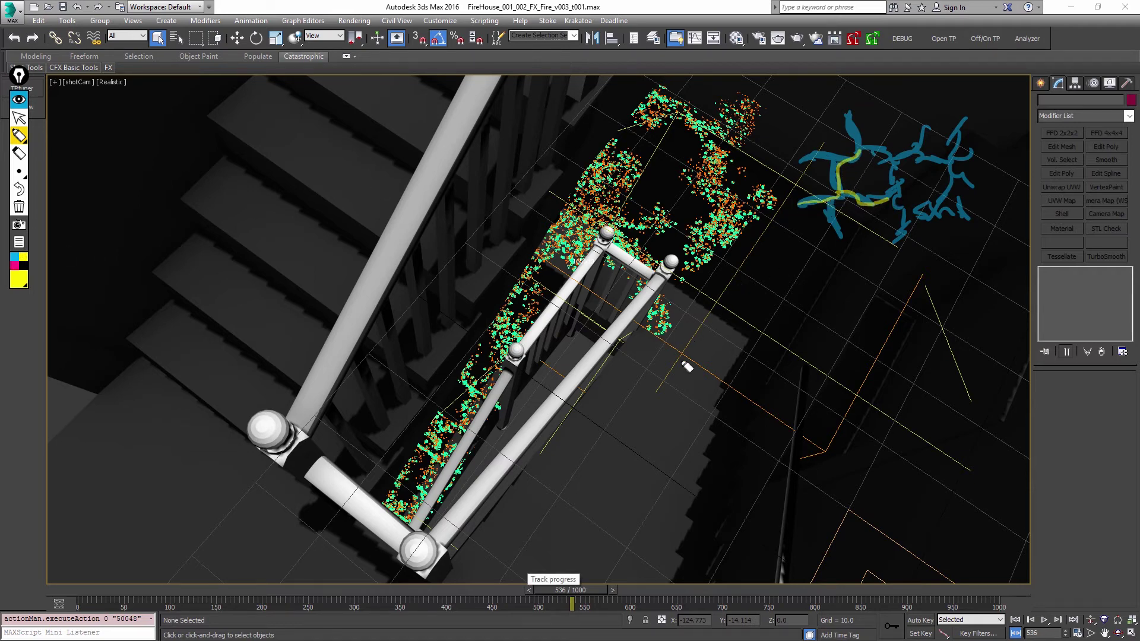
- Sketch yellow hatching and branching tendrils below the railing and out from the particle edges, and hide the annotations
{"action": "mouse_move", "coordinate": [653, 364]}
{"action": "left_mouse_down"}
{"action": "mouse_move", "coordinate": [663, 380]}
{"action": "mouse_move", "coordinate": [638, 371]}
{"action": "mouse_move", "coordinate": [679, 404]}
{"action": "mouse_move", "coordinate": [658, 443]}
{"action": "mouse_move", "coordinate": [678, 498]}
{"action": "left_mouse_up"}
{"action": "left_click_drag", "start_coordinate": [667, 456], "coordinate": [629, 486]}
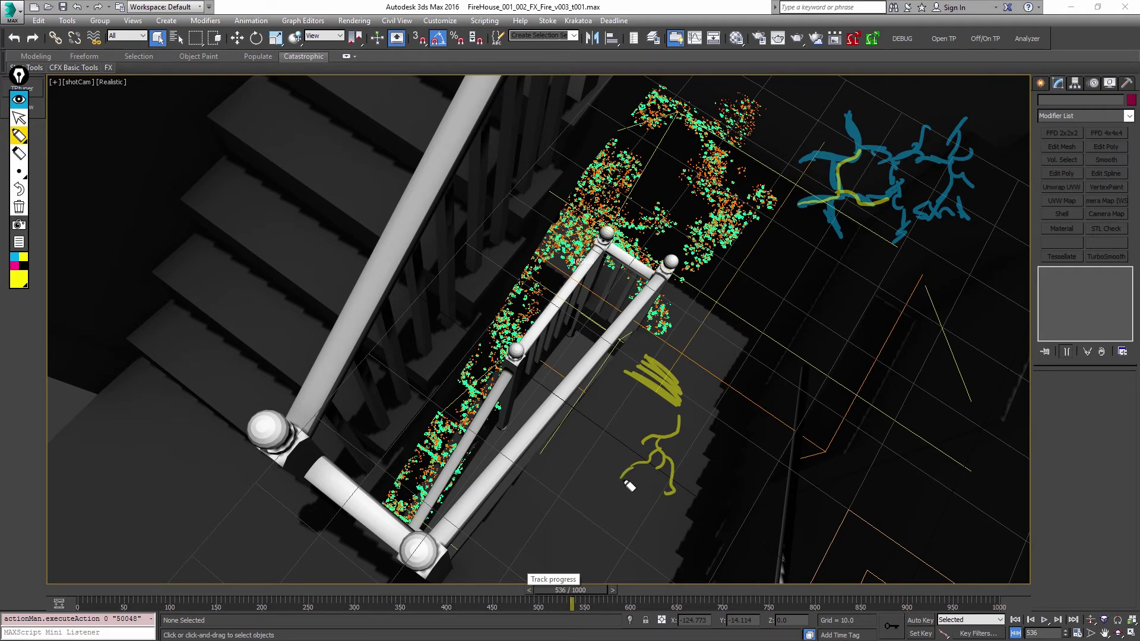
{"action": "mouse_move", "coordinate": [759, 221]}
{"action": "left_mouse_down"}
{"action": "mouse_move", "coordinate": [726, 257]}
{"action": "mouse_move", "coordinate": [756, 221]}
{"action": "mouse_move", "coordinate": [760, 237]}
{"action": "mouse_move", "coordinate": [732, 256]}
{"action": "mouse_move", "coordinate": [794, 237]}
{"action": "mouse_move", "coordinate": [767, 268]}
{"action": "left_mouse_up"}
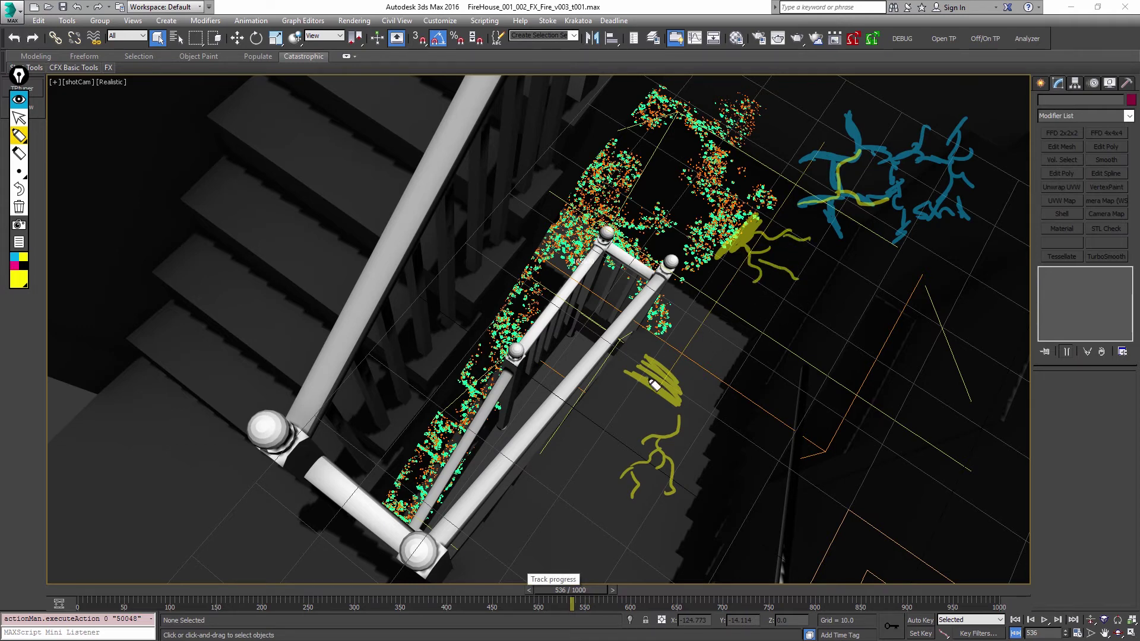
{"action": "left_click_drag", "start_coordinate": [641, 391], "coordinate": [605, 441]}
{"action": "left_click_drag", "start_coordinate": [579, 445], "coordinate": [576, 447]}
{"action": "mouse_move", "coordinate": [755, 126]}
{"action": "left_mouse_down"}
{"action": "mouse_move", "coordinate": [794, 108]}
{"action": "mouse_move", "coordinate": [772, 157]}
{"action": "left_mouse_up"}
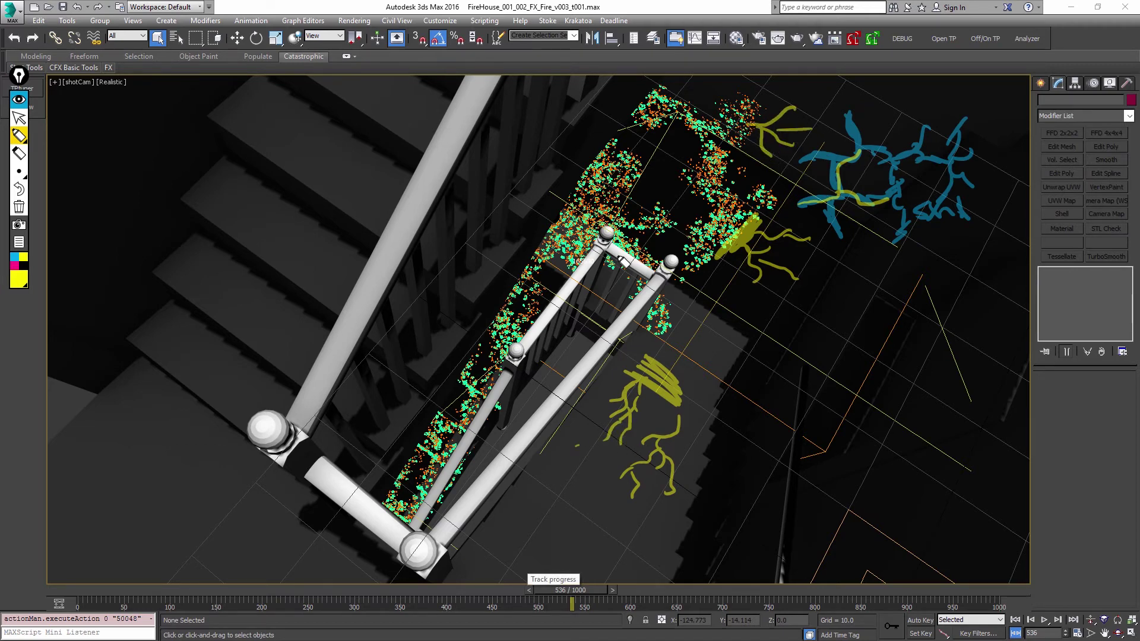
{"action": "left_click", "coordinate": [20, 101]}
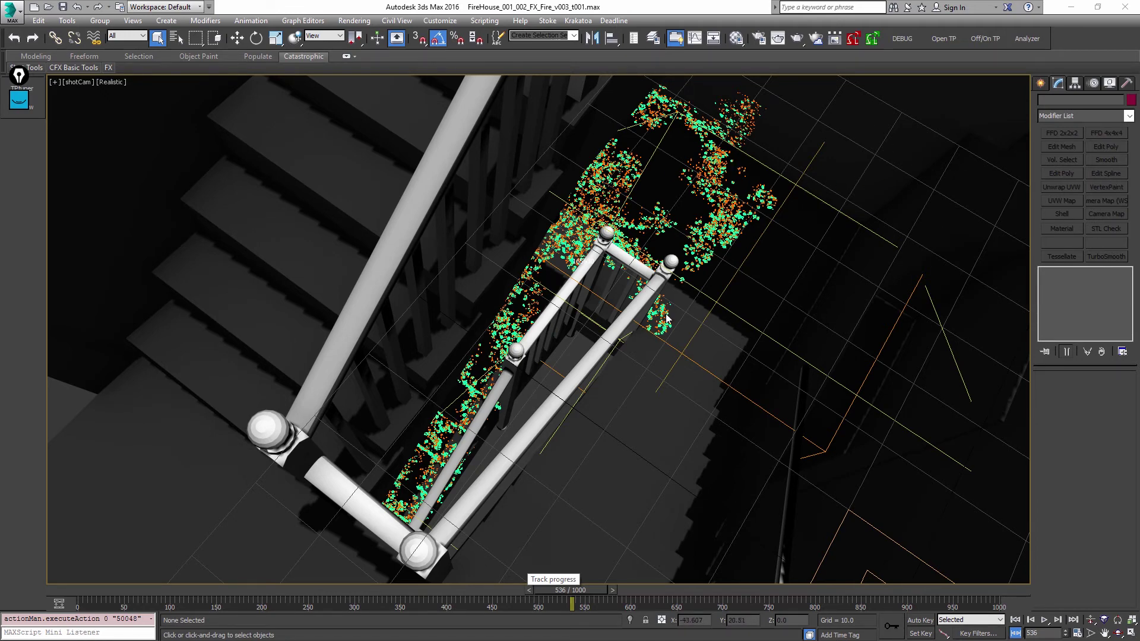
- Show the Standard Primitives creation options and maximize the Perspective view, framing the wireframe staircase, particles and FumeFX grids
{"action": "left_click", "coordinate": [1041, 83]}
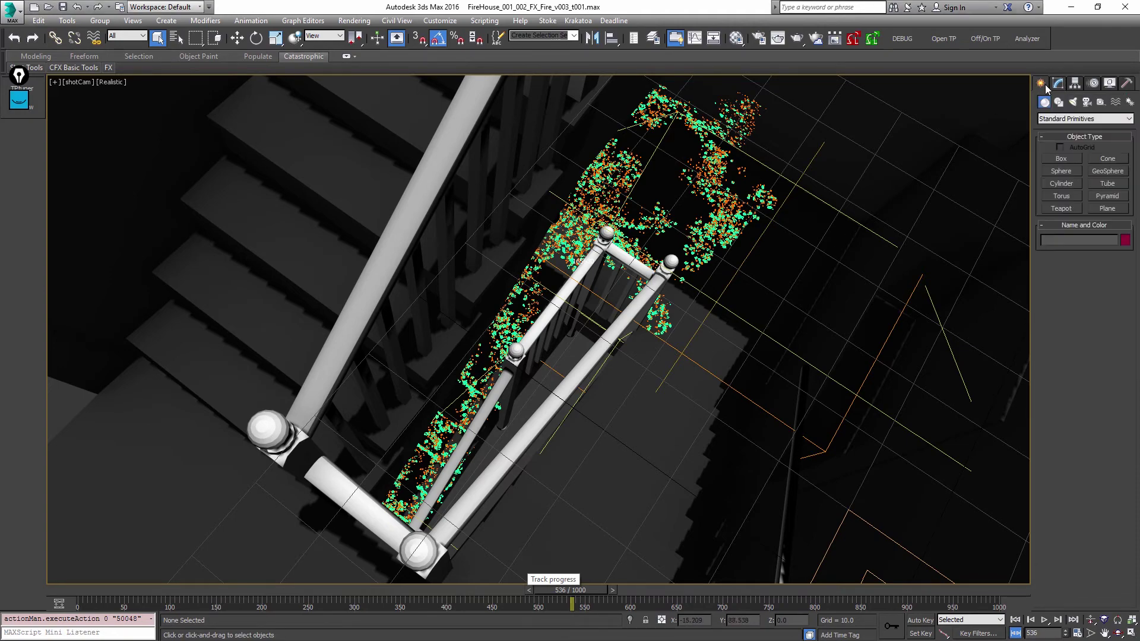
{"action": "left_click", "coordinate": [942, 157]}
{"action": "key", "text": "alt+w"}
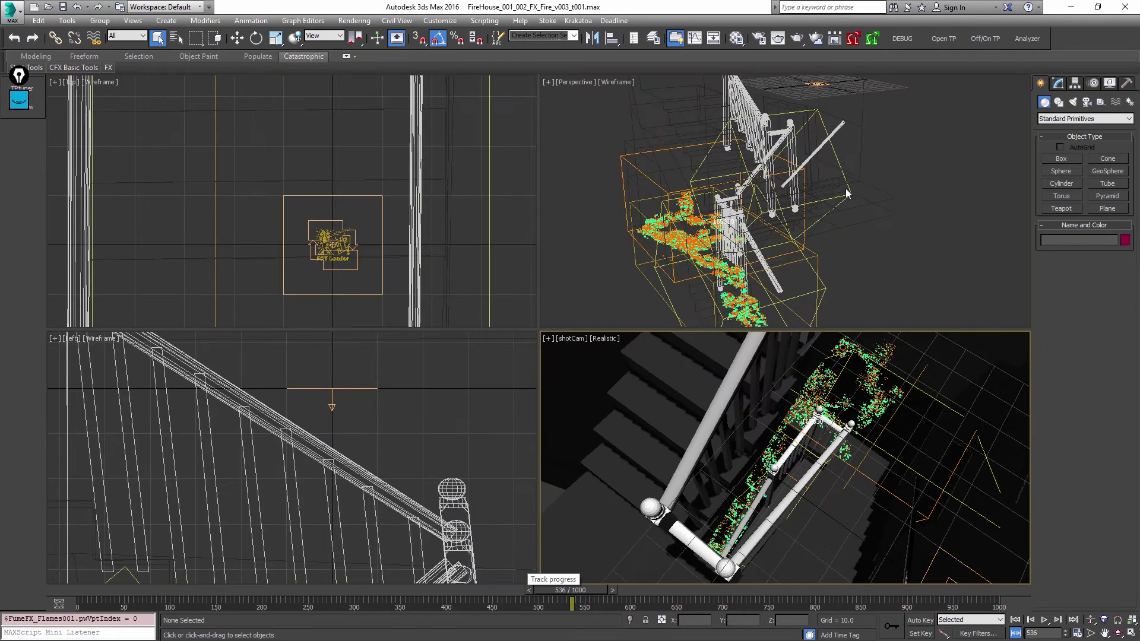
{"action": "left_click", "coordinate": [800, 216]}
{"action": "key", "text": "alt+w"}
{"action": "mouse_move", "coordinate": [660, 285]}
{"action": "middle_mouse_down", "text": "alt"}
{"action": "mouse_move", "coordinate": [623, 280]}
{"action": "mouse_move", "coordinate": [672, 288]}
{"action": "mouse_move", "coordinate": [661, 285]}
{"action": "middle_mouse_up", "text": "alt"}
{"action": "middle_click_drag", "start_coordinate": [662, 285], "coordinate": [667, 344]}
{"action": "scroll", "coordinate": [764, 285], "scroll_direction": "up", "scroll_amount": 3}
{"action": "scroll", "coordinate": [775, 285], "scroll_direction": "down", "scroll_amount": 3}
{"action": "key", "text": "alt+z"}
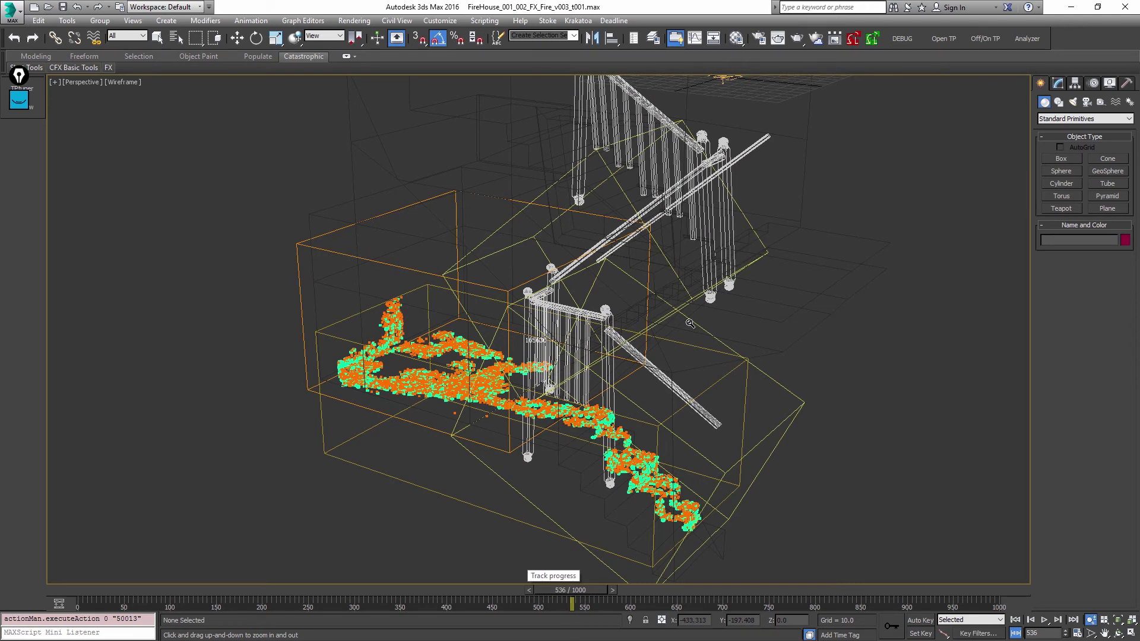
{"action": "key", "text": "q"}
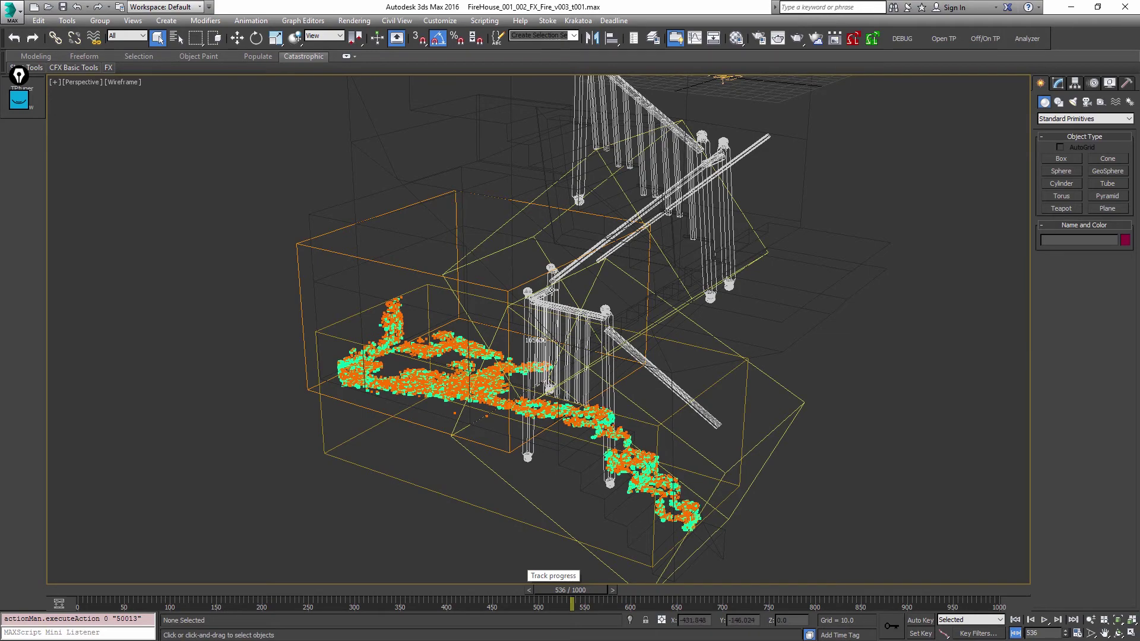
- Examine the particle spread and surrounding FumeFX grids from several angles at the current frame and at frame 964
{"action": "middle_click_drag", "start_coordinate": [657, 337], "coordinate": [761, 444], "text": "alt"}
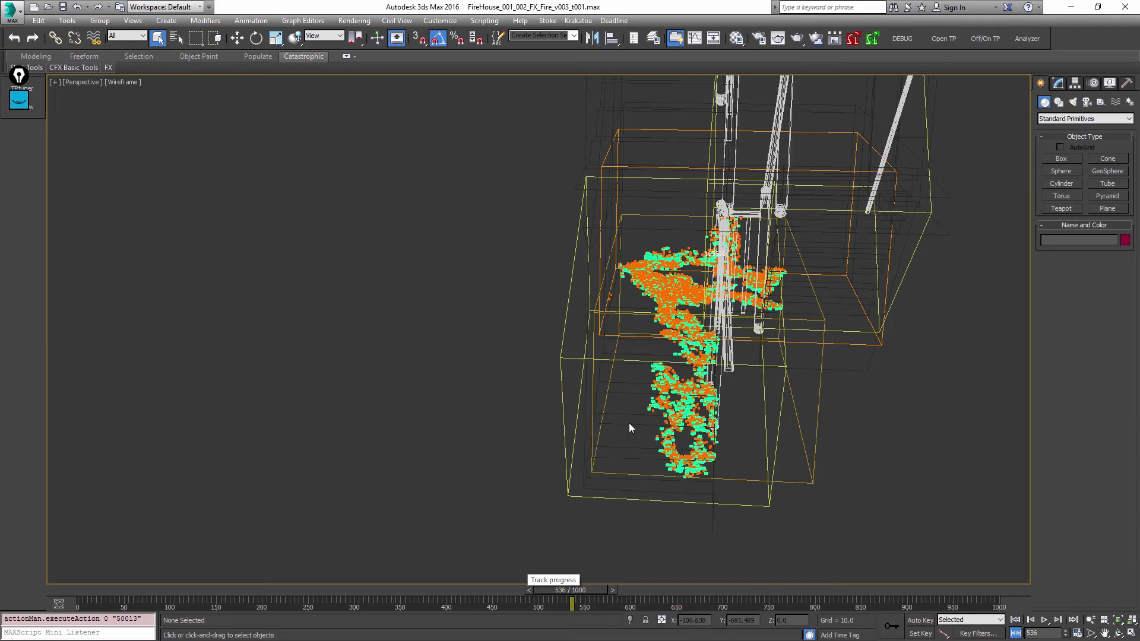
{"action": "middle_click_drag", "start_coordinate": [641, 260], "coordinate": [732, 265], "text": "alt"}
{"action": "middle_click_drag", "start_coordinate": [593, 268], "coordinate": [646, 302]}
{"action": "scroll", "coordinate": [646, 301], "scroll_direction": "up", "scroll_amount": 4}
{"action": "middle_click_drag", "start_coordinate": [779, 360], "coordinate": [834, 356]}
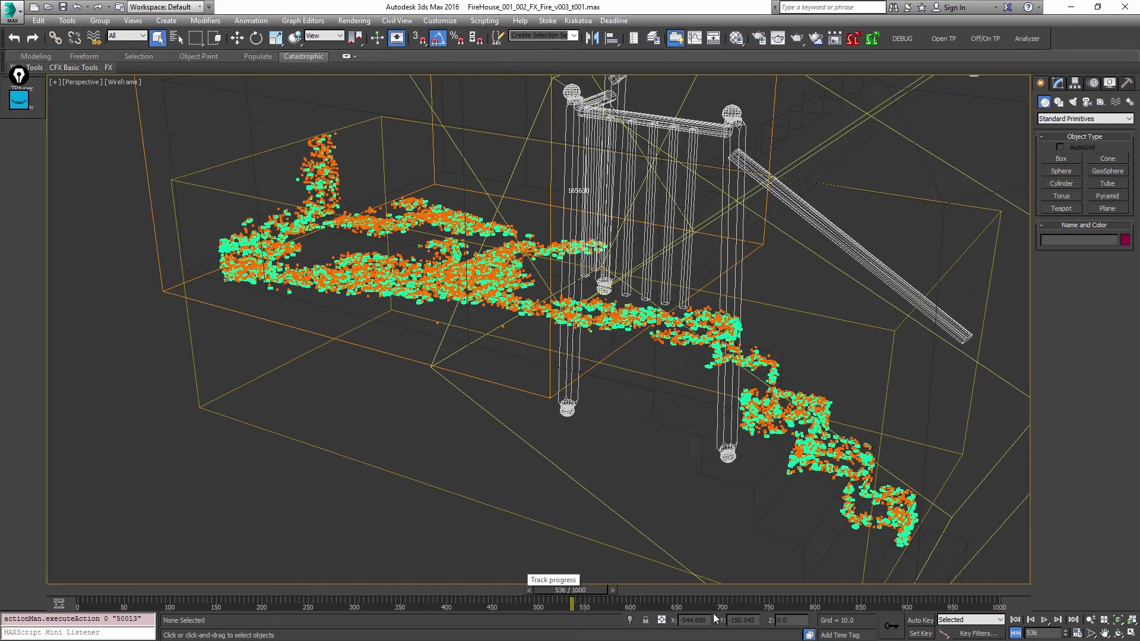
{"action": "left_click_drag", "start_coordinate": [571, 590], "coordinate": [955, 590]}
{"action": "middle_click_drag", "start_coordinate": [775, 419], "coordinate": [580, 466], "text": "alt"}
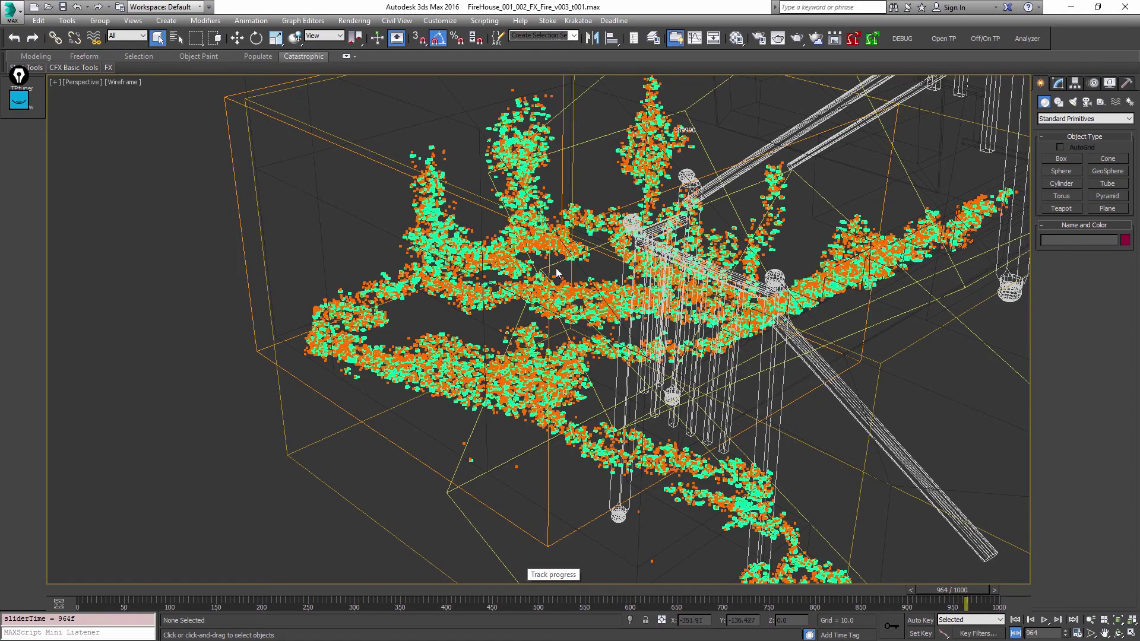
{"action": "middle_click_drag", "start_coordinate": [765, 444], "coordinate": [523, 351], "text": "alt"}
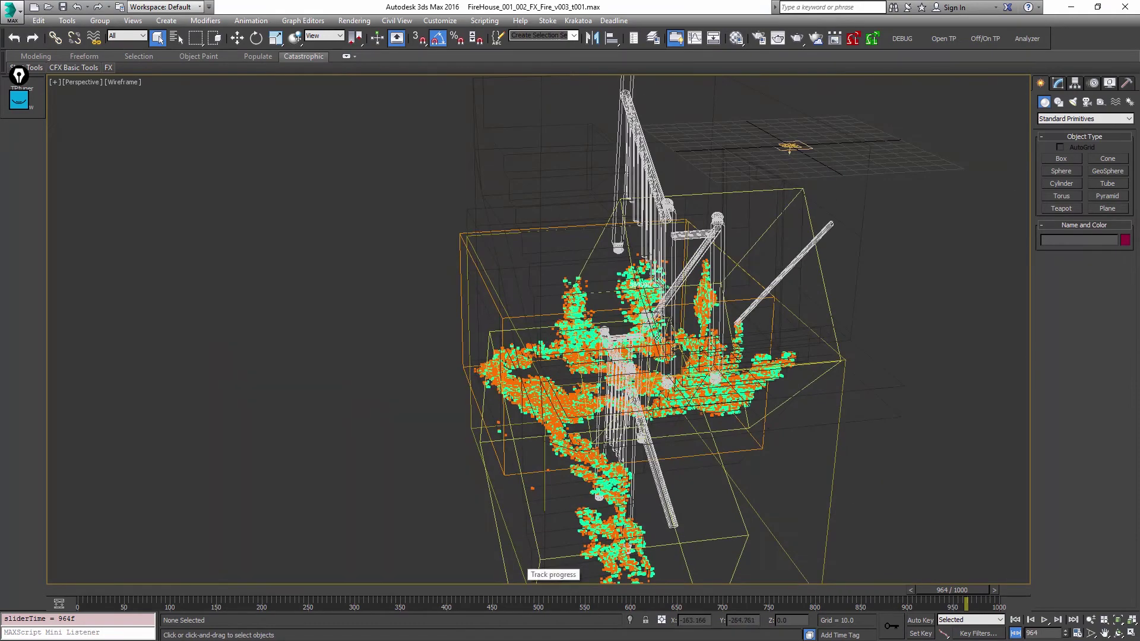
{"action": "middle_click_drag", "start_coordinate": [490, 312], "coordinate": [403, 235], "text": "alt"}
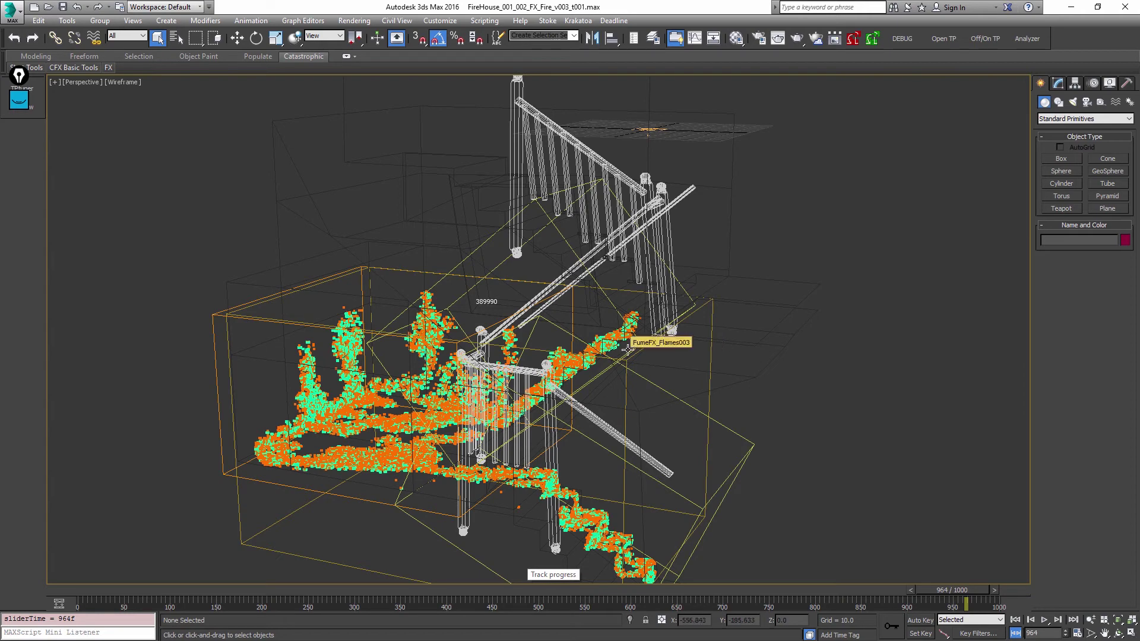
- Scrub through the fire spread to frame 870 and inspect how the particles fill the overlapping grids from the front and side
{"action": "left_click_drag", "start_coordinate": [294, 600], "coordinate": [868, 591]}
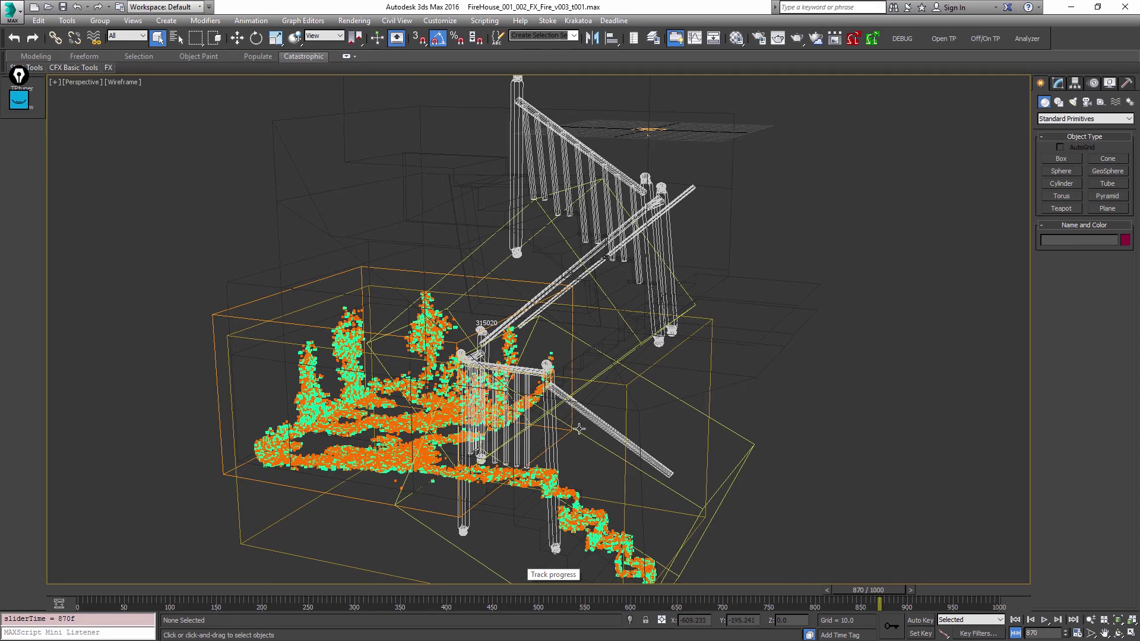
{"action": "middle_click_drag", "start_coordinate": [579, 429], "coordinate": [719, 320]}
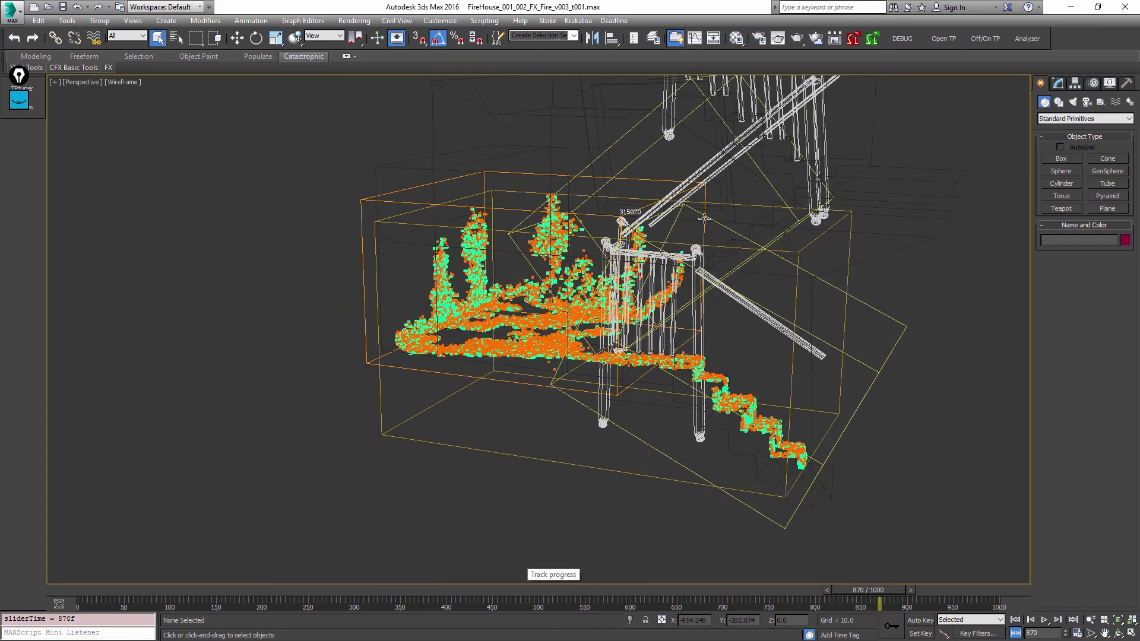
{"action": "middle_click_drag", "start_coordinate": [704, 219], "coordinate": [734, 213], "text": "alt"}
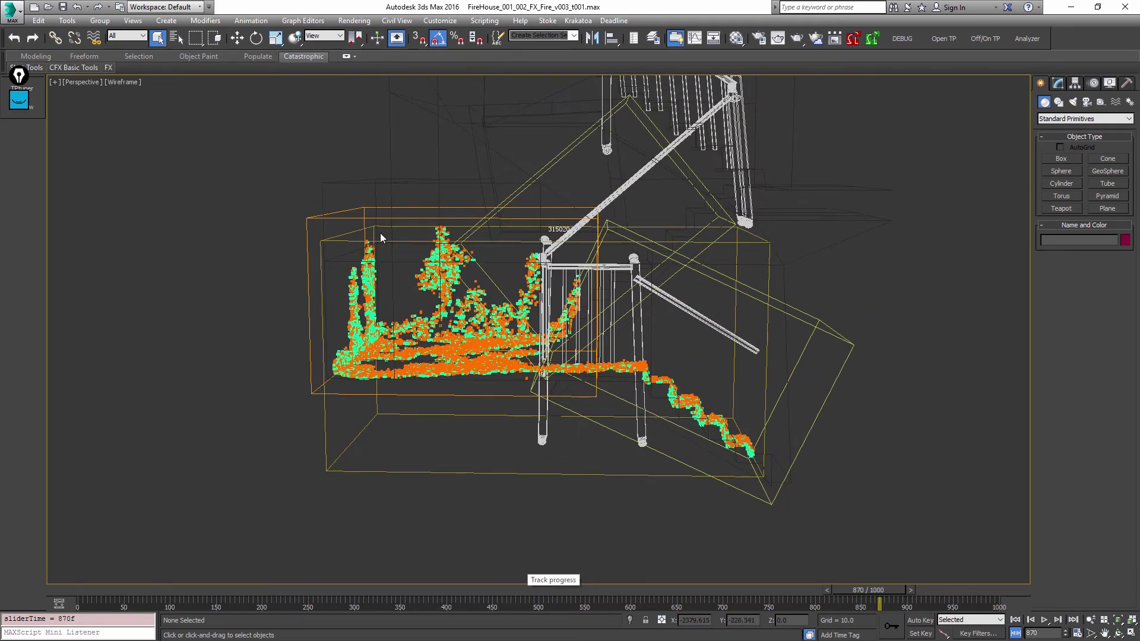
{"action": "middle_click_drag", "start_coordinate": [380, 233], "coordinate": [682, 215], "text": "alt"}
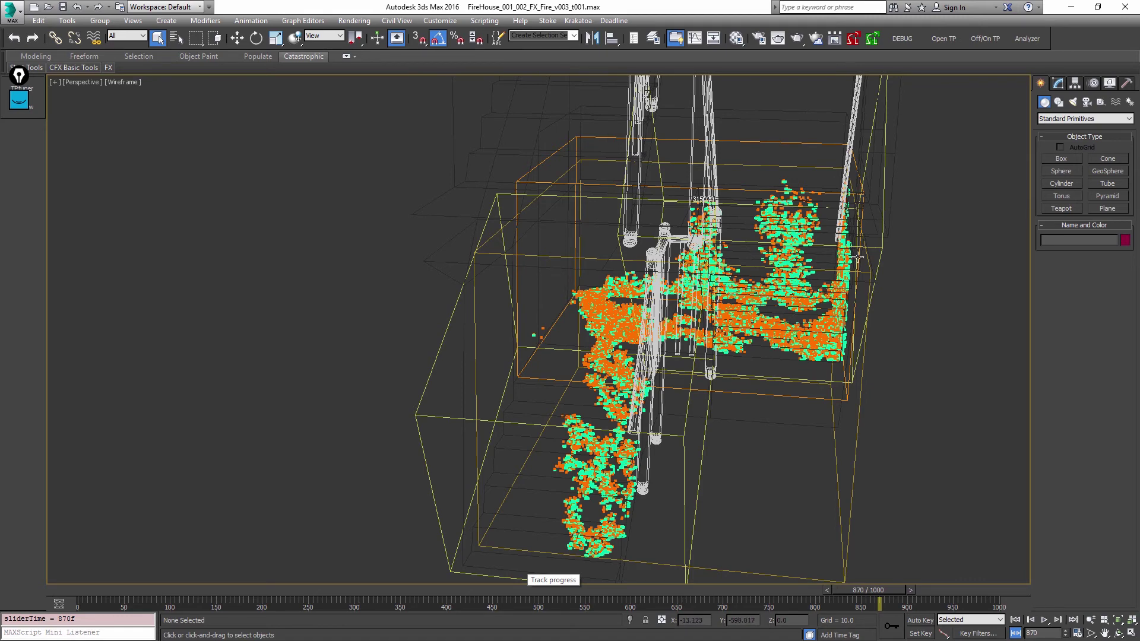
{"action": "scroll", "coordinate": [701, 280], "scroll_direction": "down", "scroll_amount": 5}
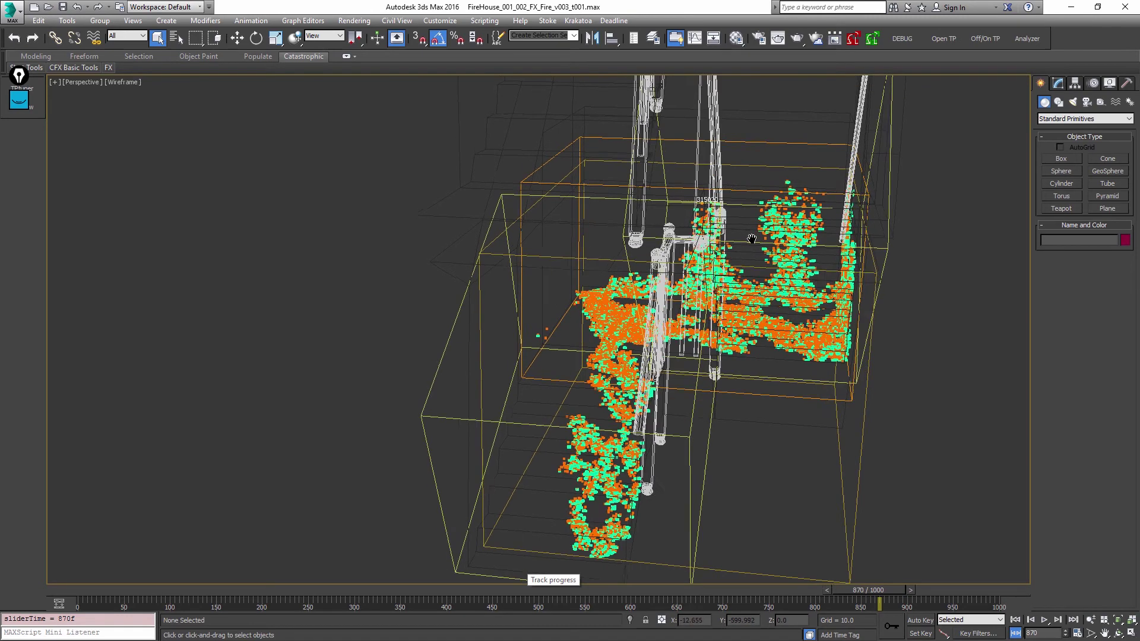
{"action": "middle_click_drag", "start_coordinate": [701, 281], "coordinate": [812, 255], "text": "alt"}
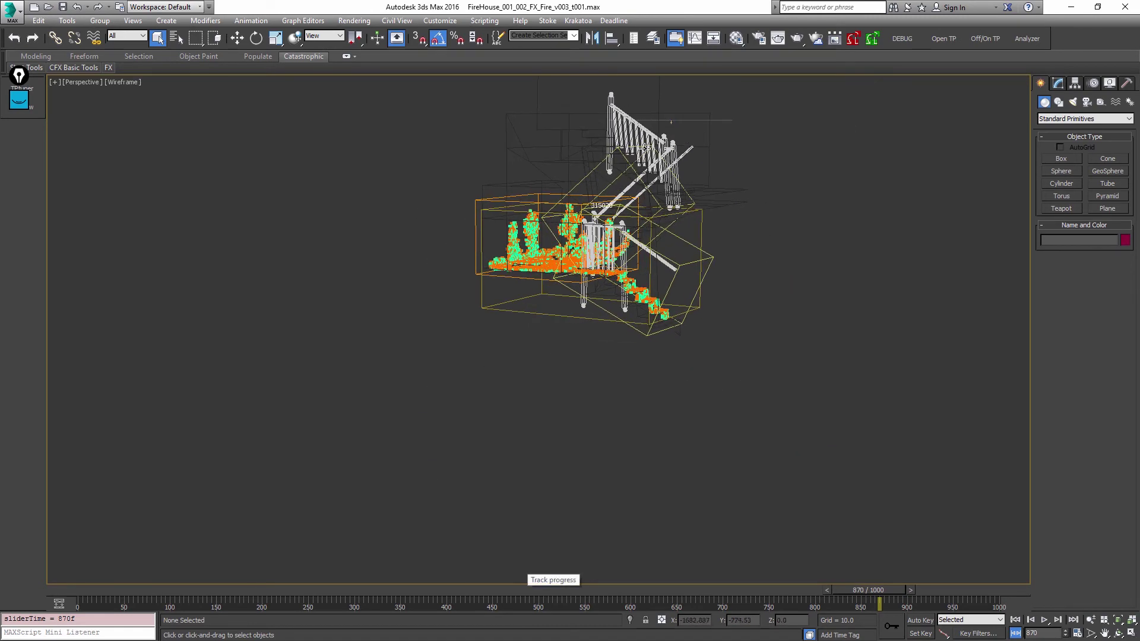
{"action": "scroll", "coordinate": [668, 259], "scroll_direction": "up", "scroll_amount": 3}
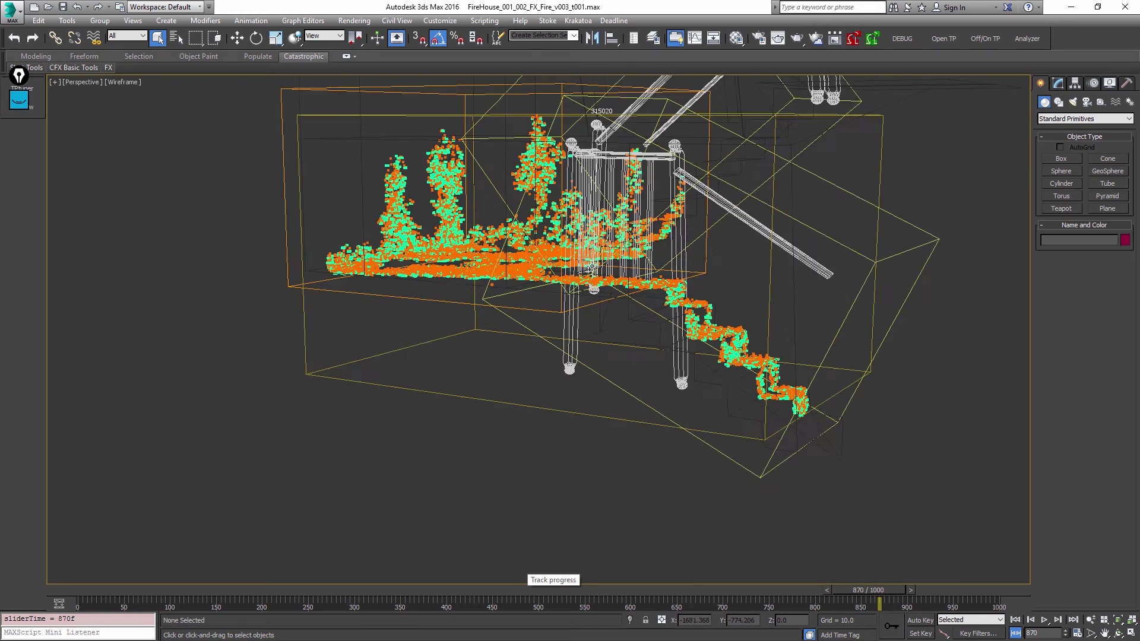
{"action": "scroll", "coordinate": [772, 241], "scroll_direction": "down", "scroll_amount": 3}
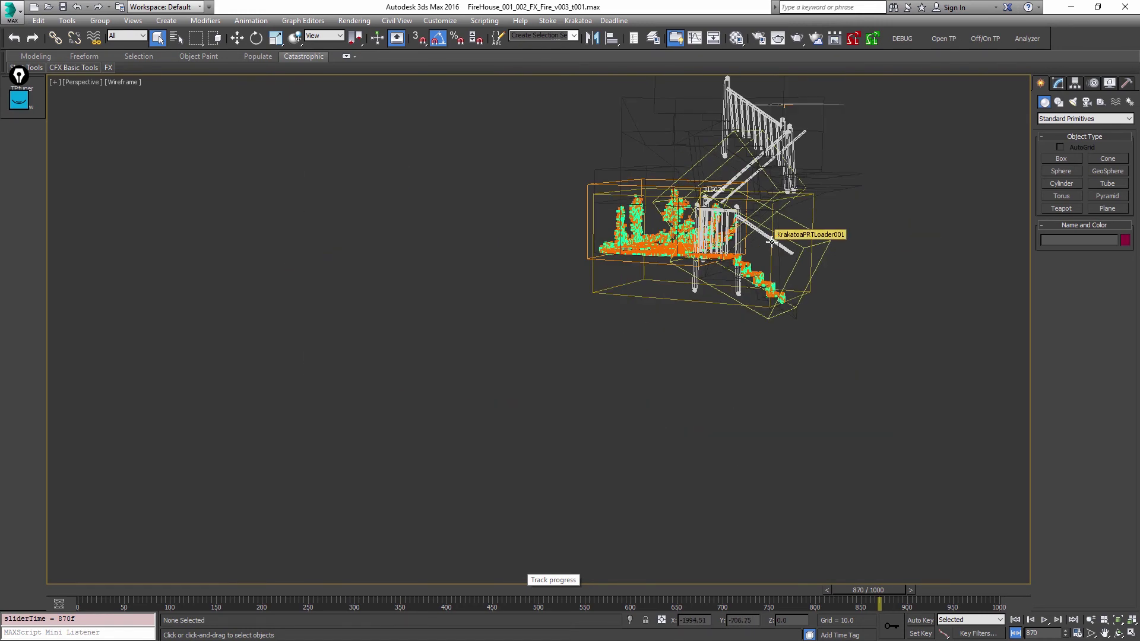
- Open the FumeFX settings and output preview of FumeFX_Flames002, check the preview at frame 472, and close the preview
{"action": "left_click", "coordinate": [649, 181]}
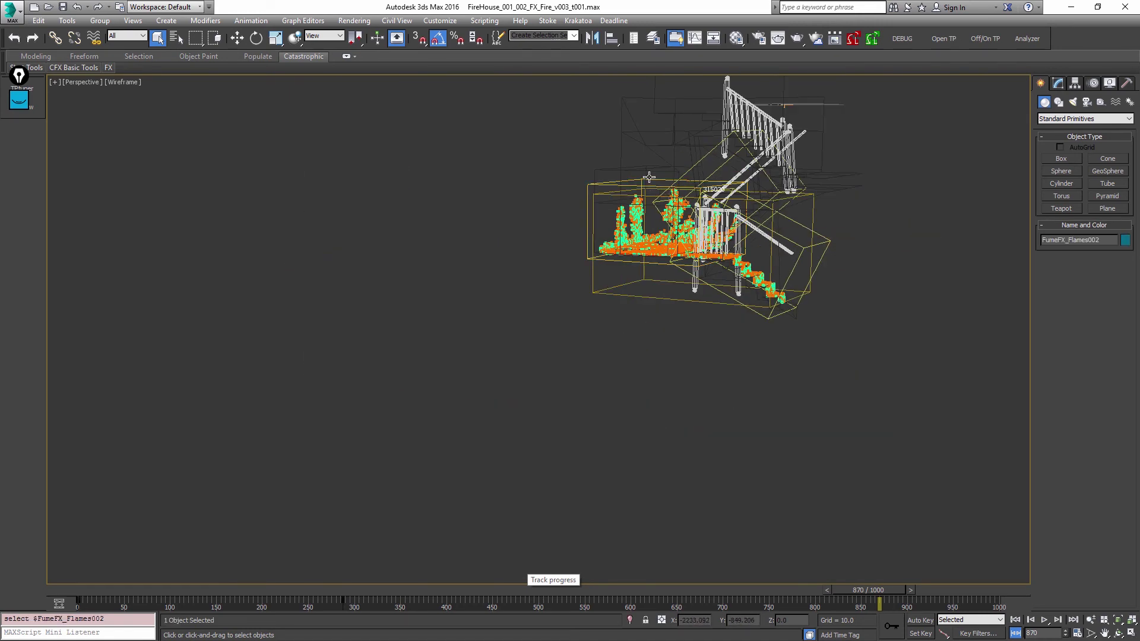
{"action": "key", "text": "z"}
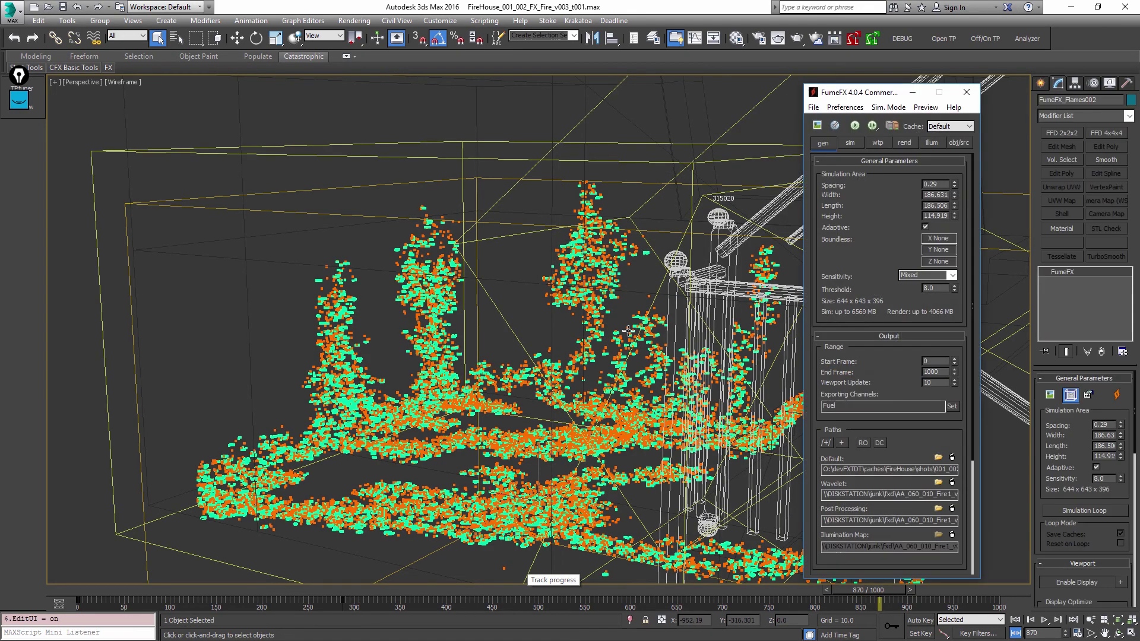
{"action": "left_click", "coordinate": [817, 126]}
{"action": "left_click", "coordinate": [513, 590]}
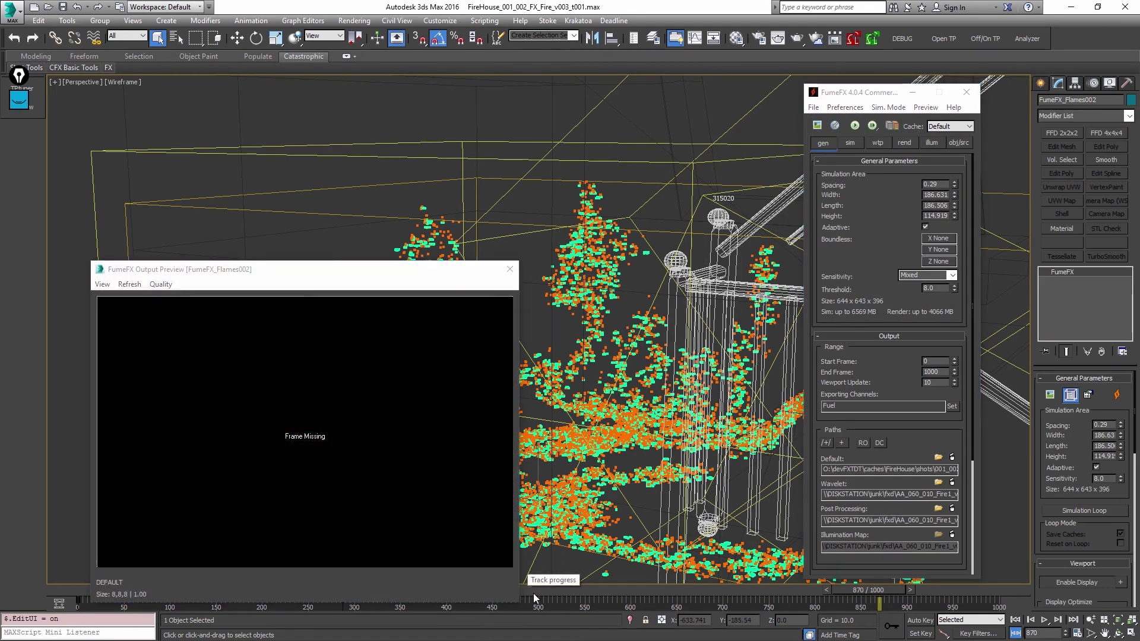
{"action": "left_click", "coordinate": [511, 269]}
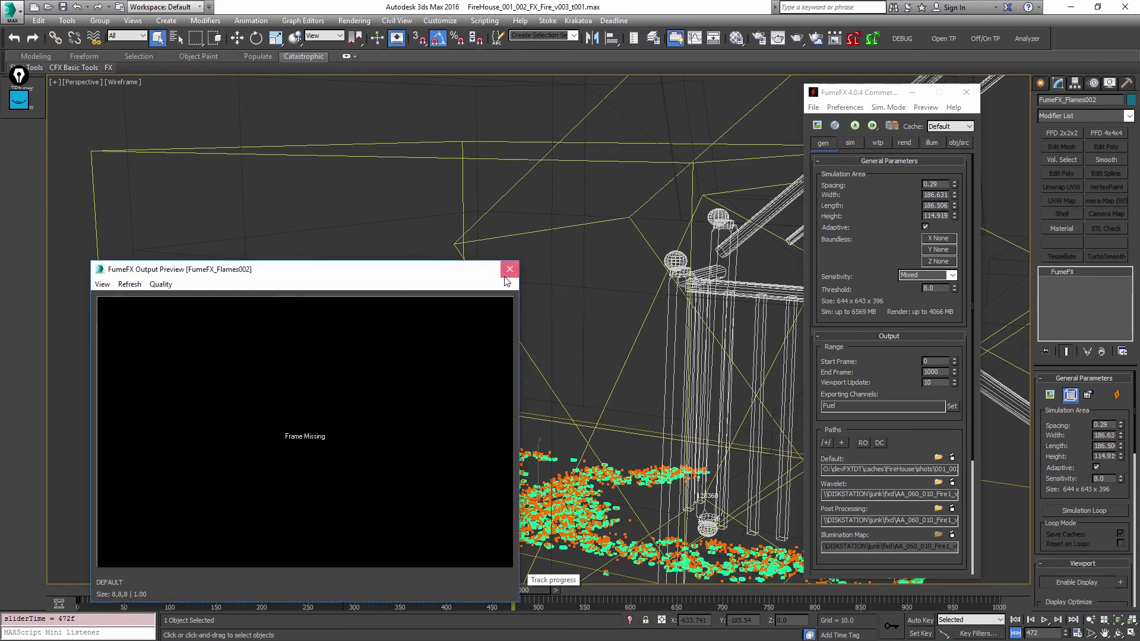
- Examine how the FumeFX_Flames002 grid overlaps the neighbouring grids around the whole staircase at frame 472
{"action": "middle_click_drag", "start_coordinate": [606, 279], "coordinate": [532, 201], "text": "alt"}
{"action": "middle_click_drag", "start_coordinate": [532, 202], "coordinate": [575, 282], "text": "ctrl+alt"}
{"action": "scroll", "coordinate": [575, 283], "scroll_direction": "down", "scroll_amount": 3}
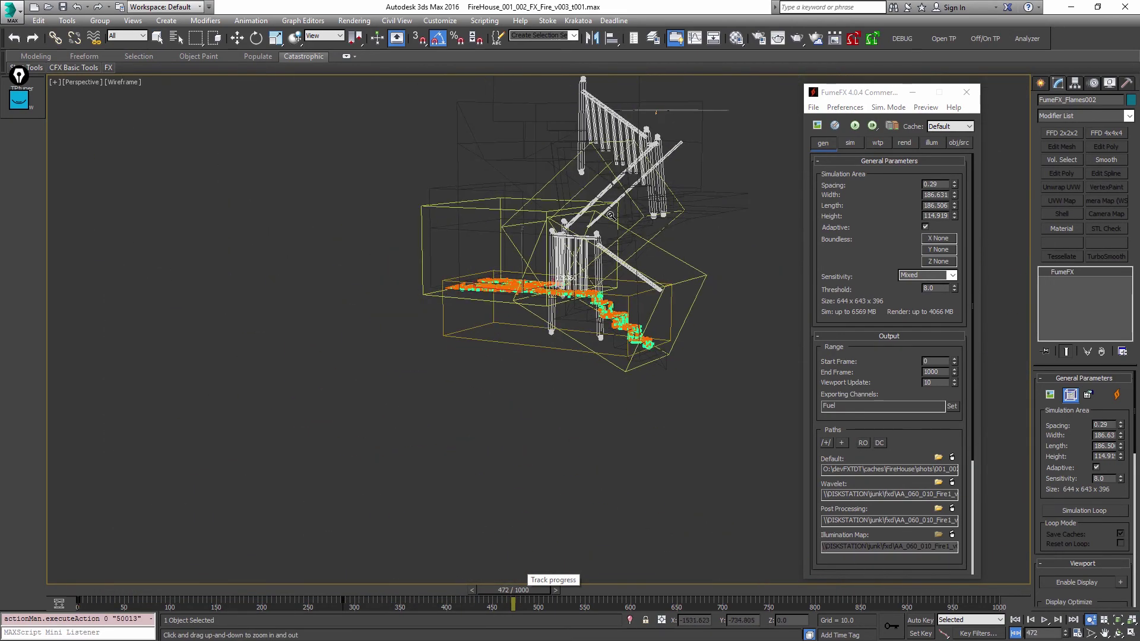
{"action": "middle_click_drag", "start_coordinate": [686, 259], "coordinate": [714, 272], "text": "alt"}
{"action": "right_click", "coordinate": [538, 343]}
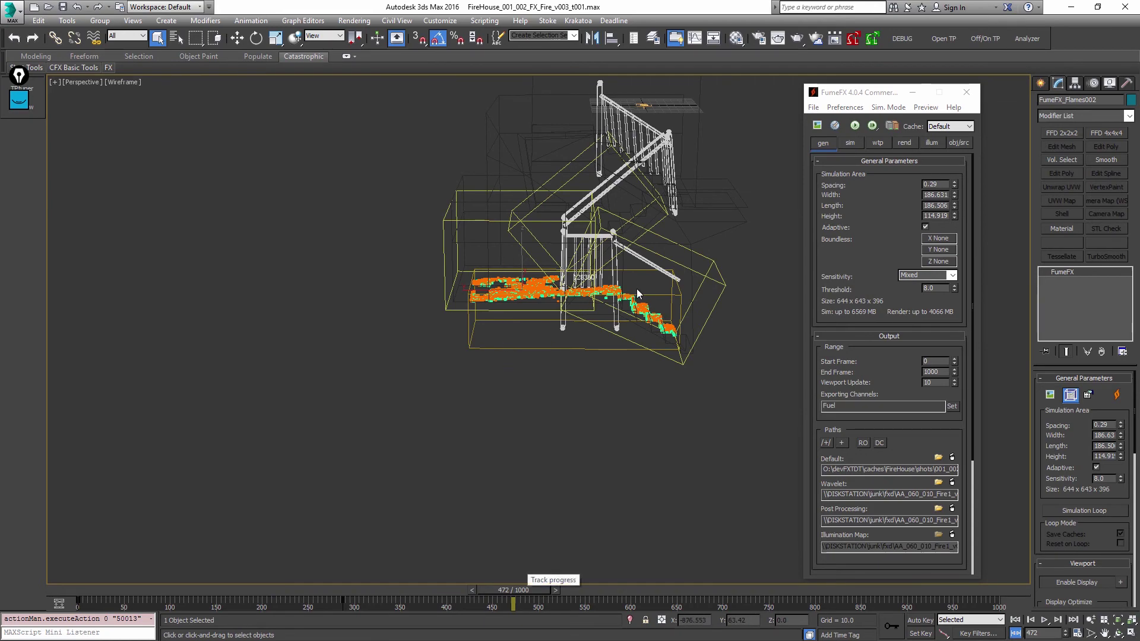